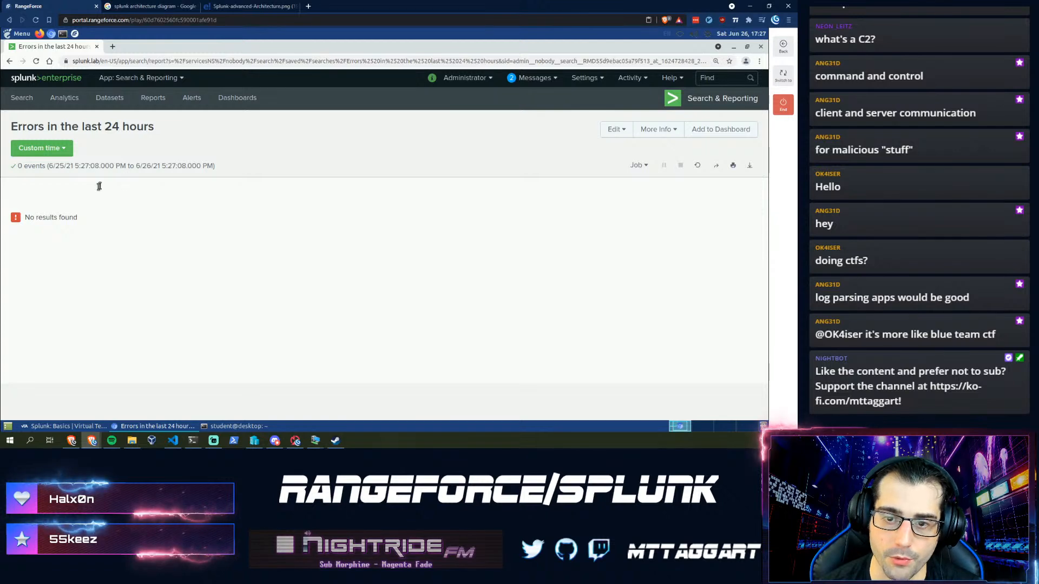
- Skip the welcome tour, open a fresh Splunk Search page and bring up the lab assistant
click(227, 96)
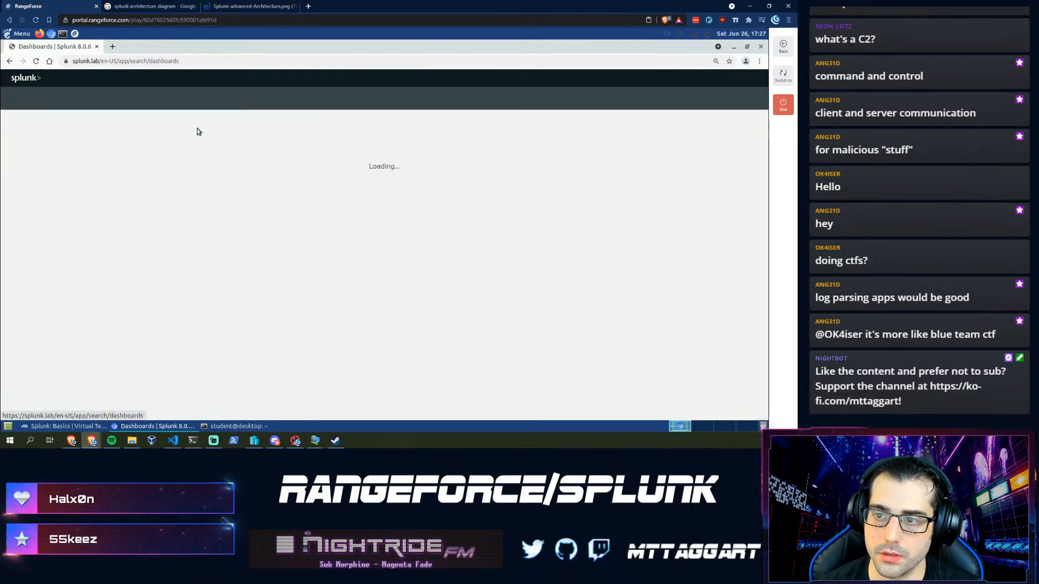
click(292, 171)
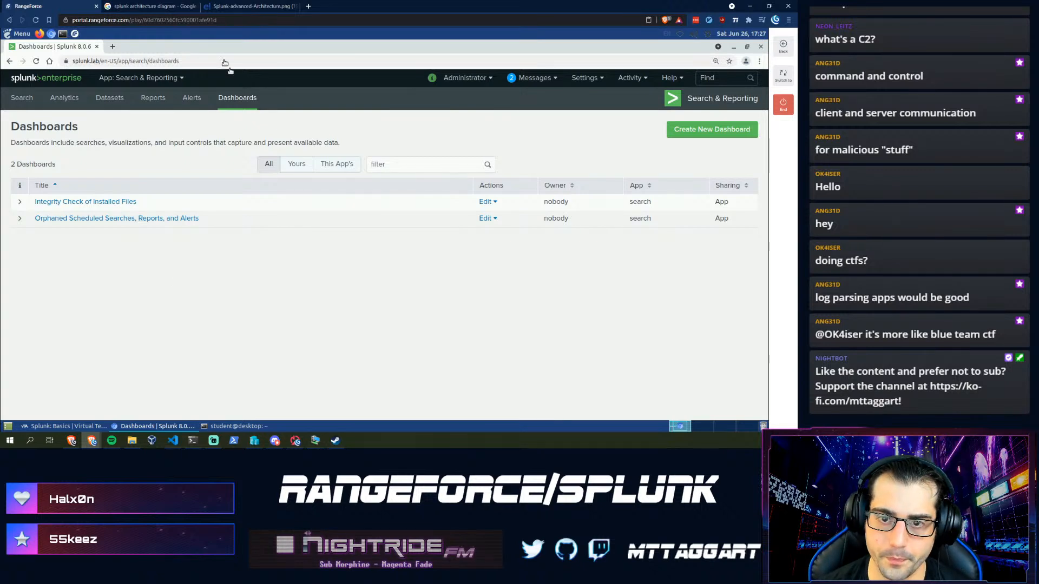
click(14, 100)
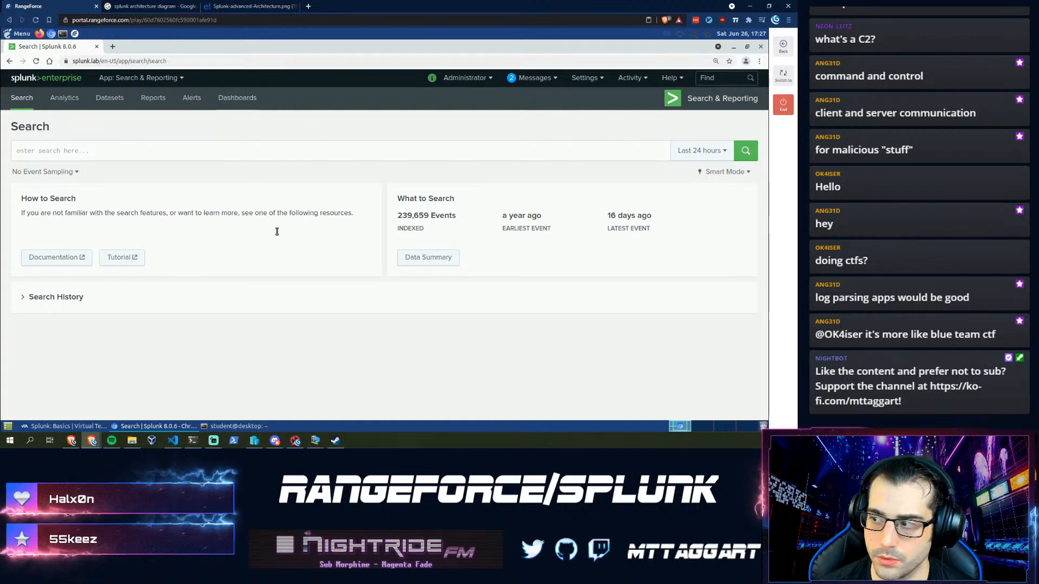
click(111, 152)
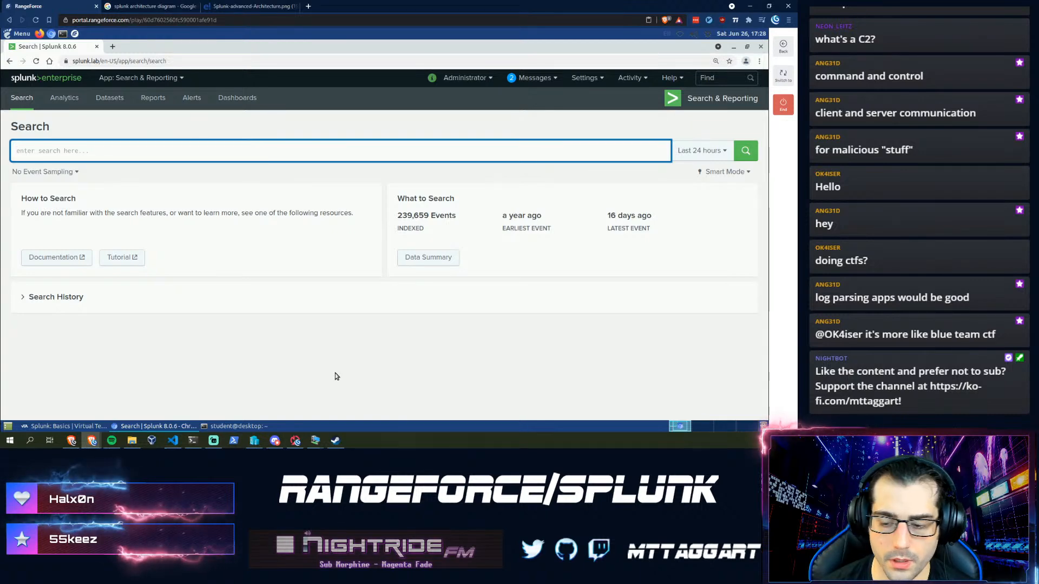
click(84, 425)
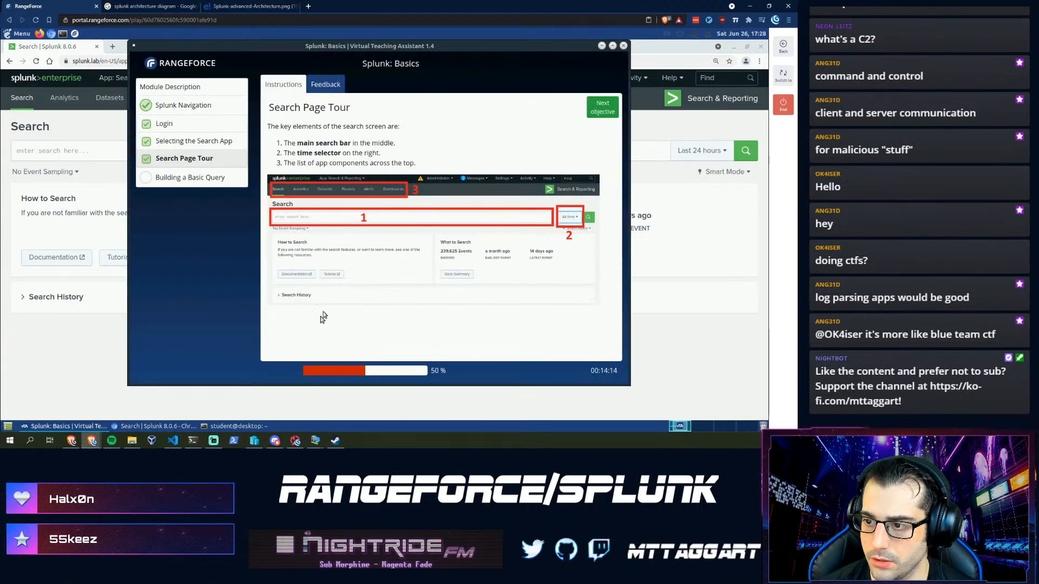
- Advance the lab past Building a Basic Query to Term Searches, then return to Splunk
click(592, 112)
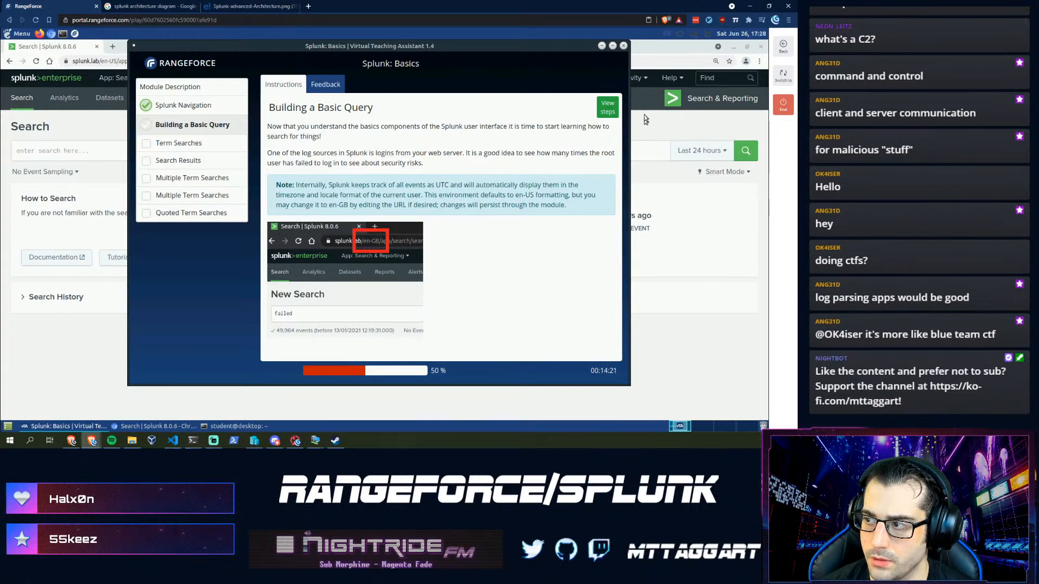
click(604, 112)
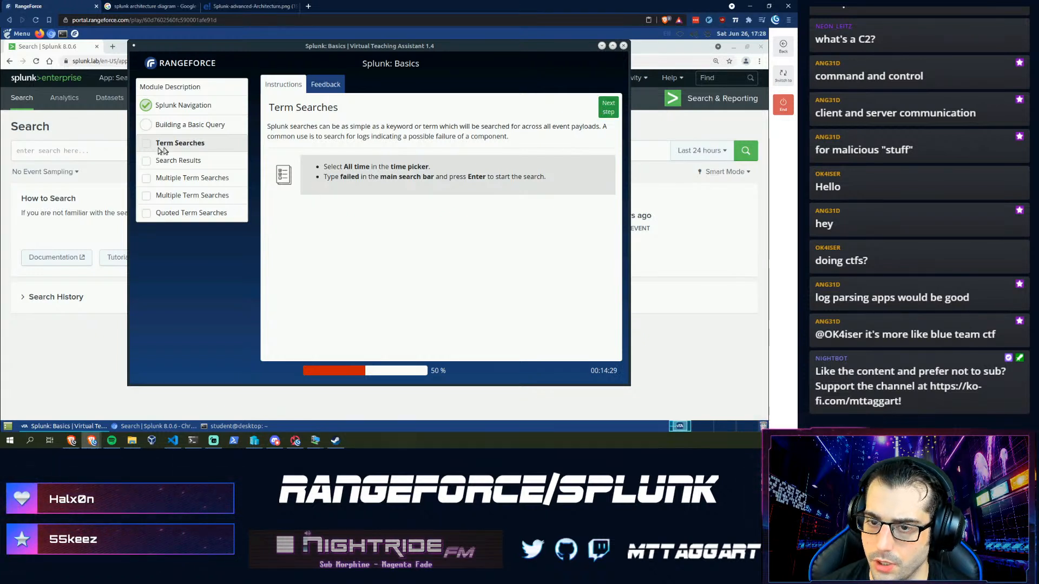
click(76, 146)
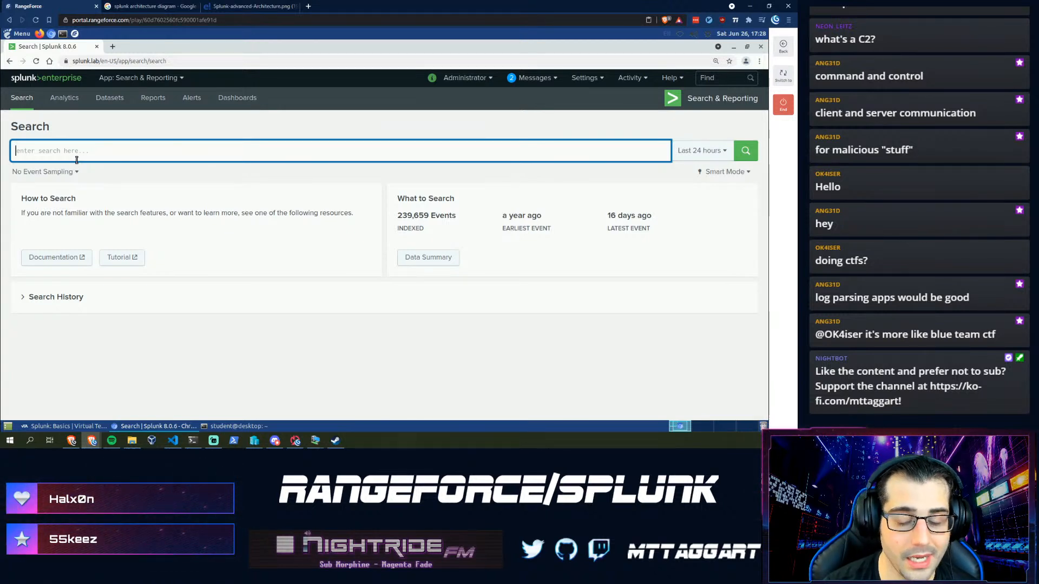
- Search for the term 'failed' over All time, checking the lab instructions along the way
text(failed)
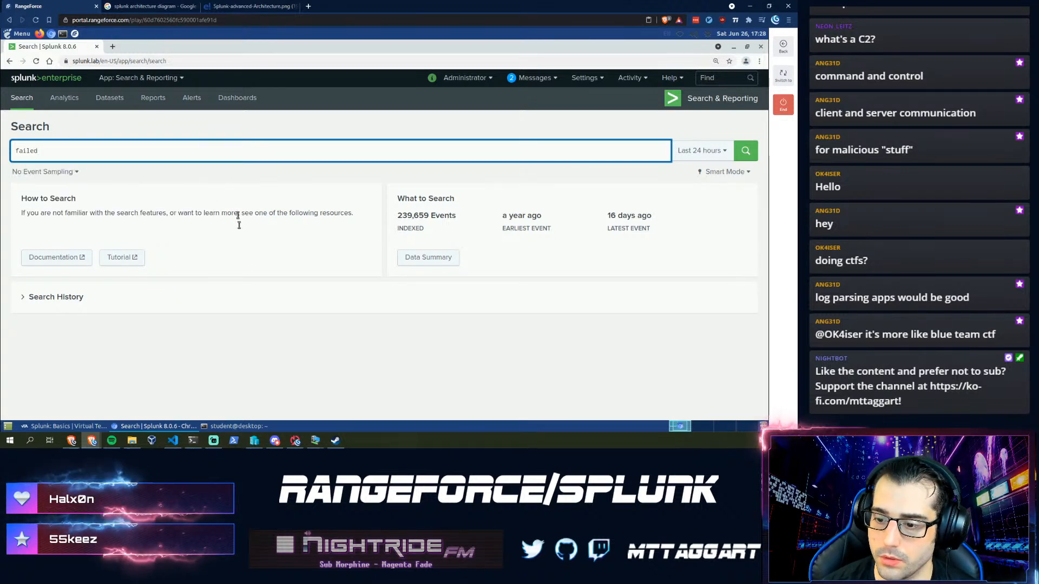
click(45, 428)
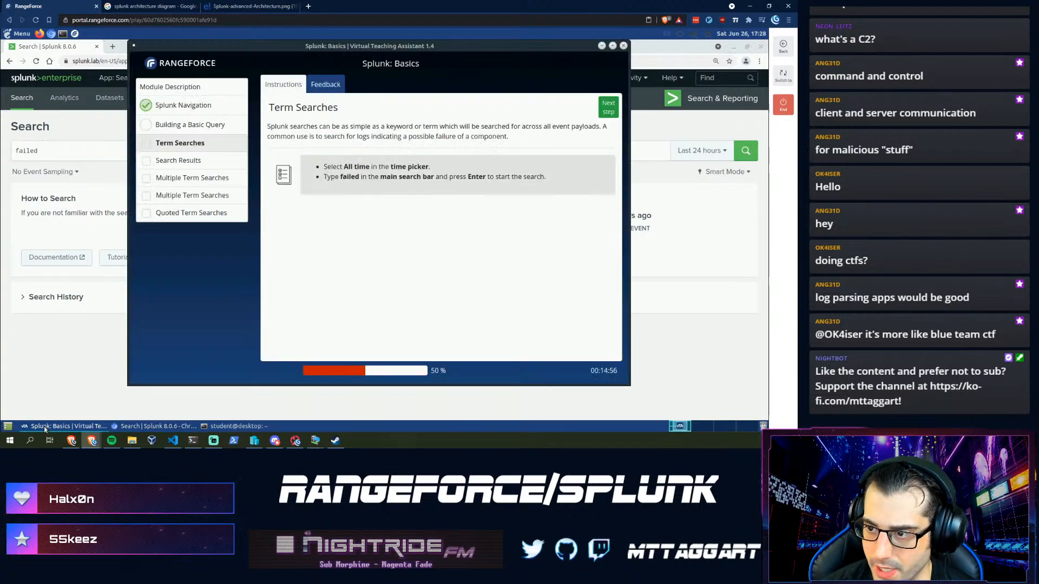
click(101, 150)
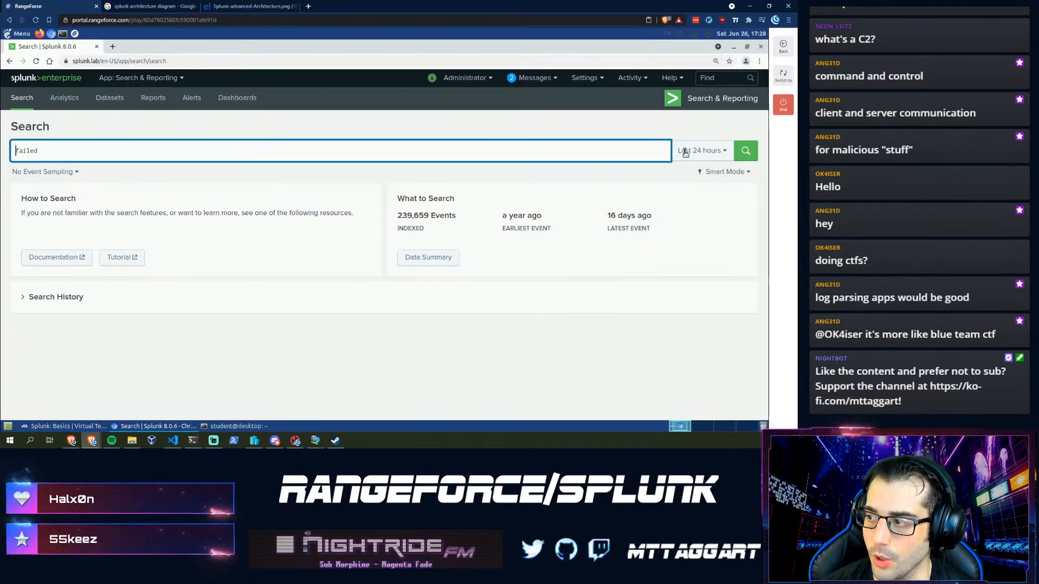
click(702, 151)
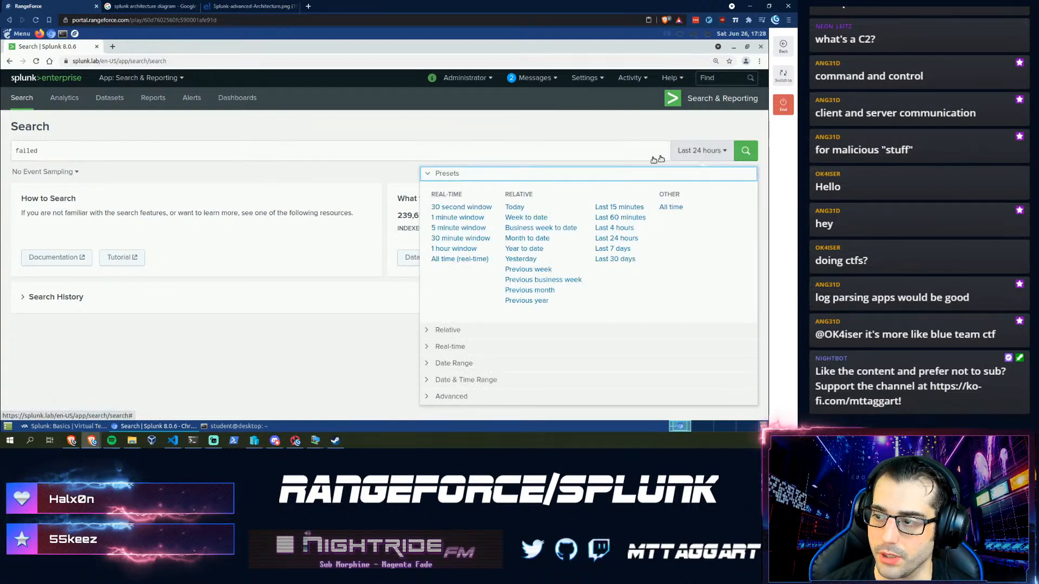
click(671, 207)
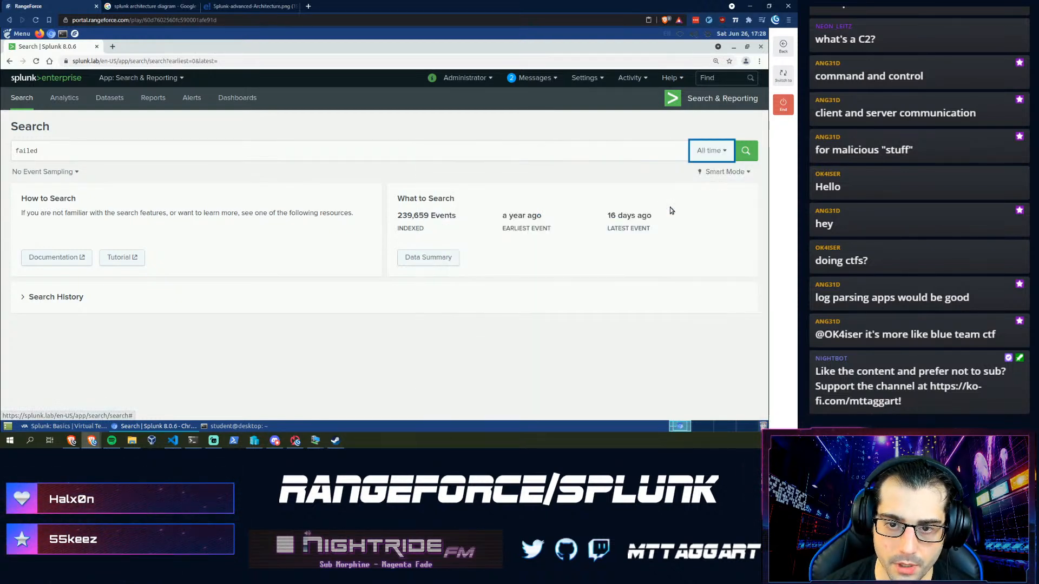
click(744, 153)
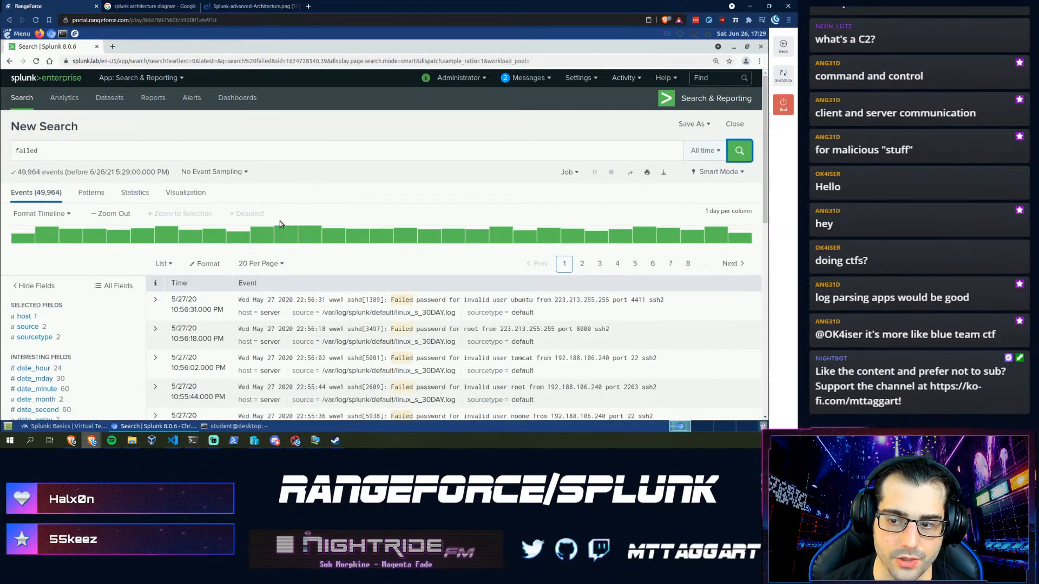
- Scroll the 'failed' results and expand the first failed-password event's fields
mouse_move(24, 238)
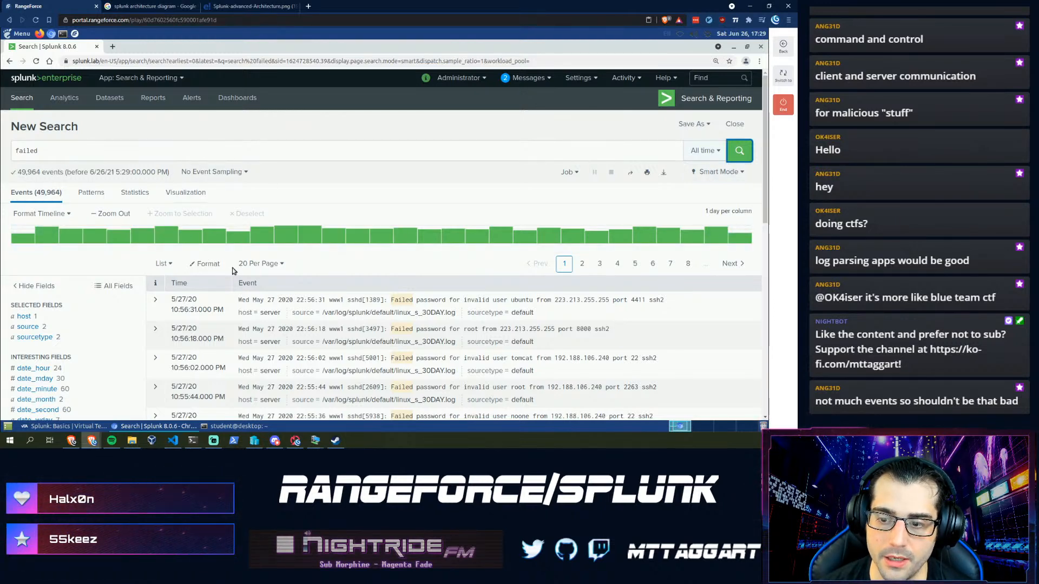
scroll(160, 219, down, 1)
scroll(160, 219, up, 1)
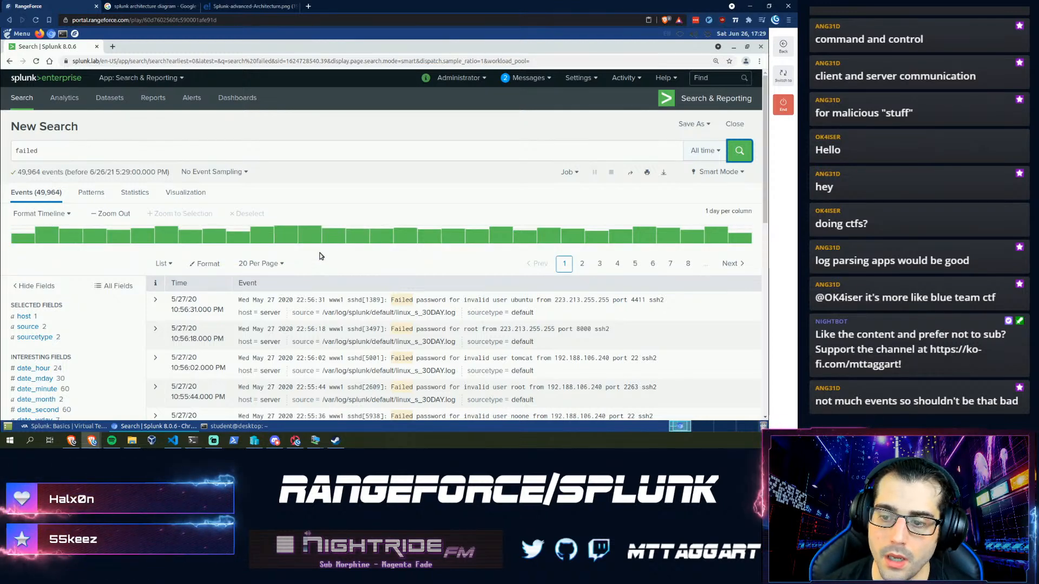
scroll(285, 264, down, 2)
scroll(285, 264, down, 3)
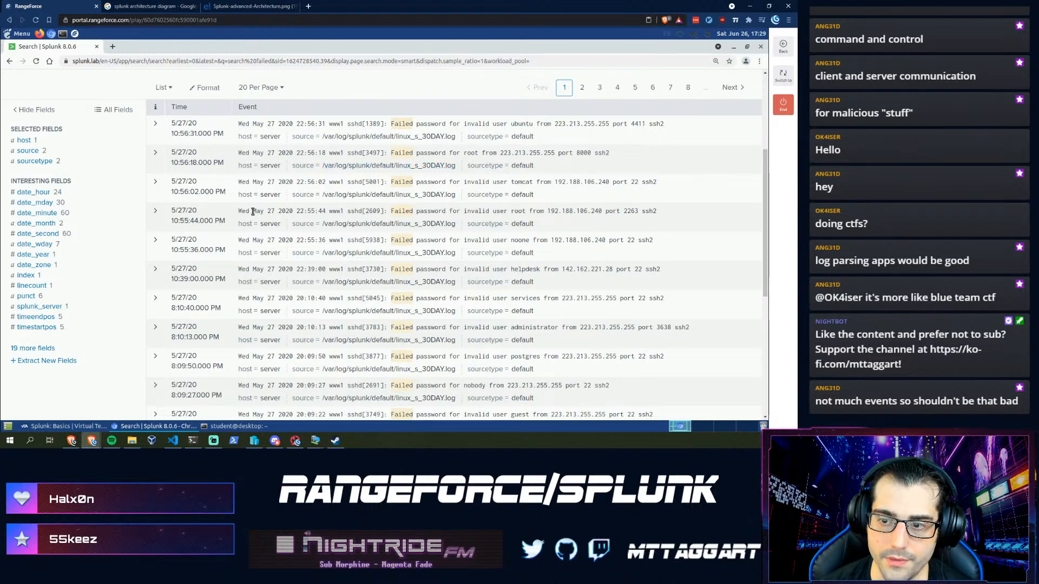
click(153, 125)
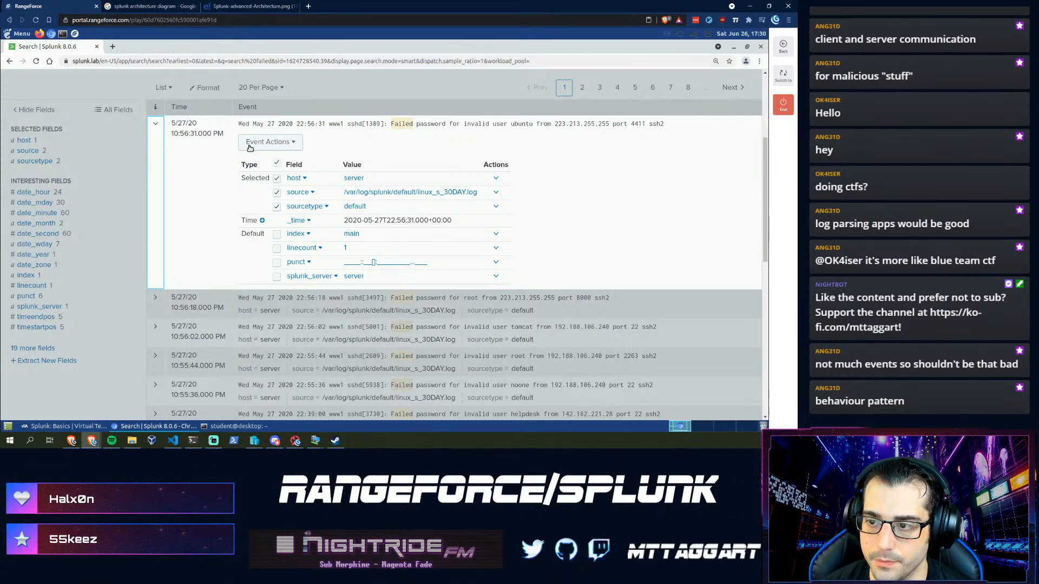
- Collapse the first event's field details and scroll back to the top of the results
click(156, 124)
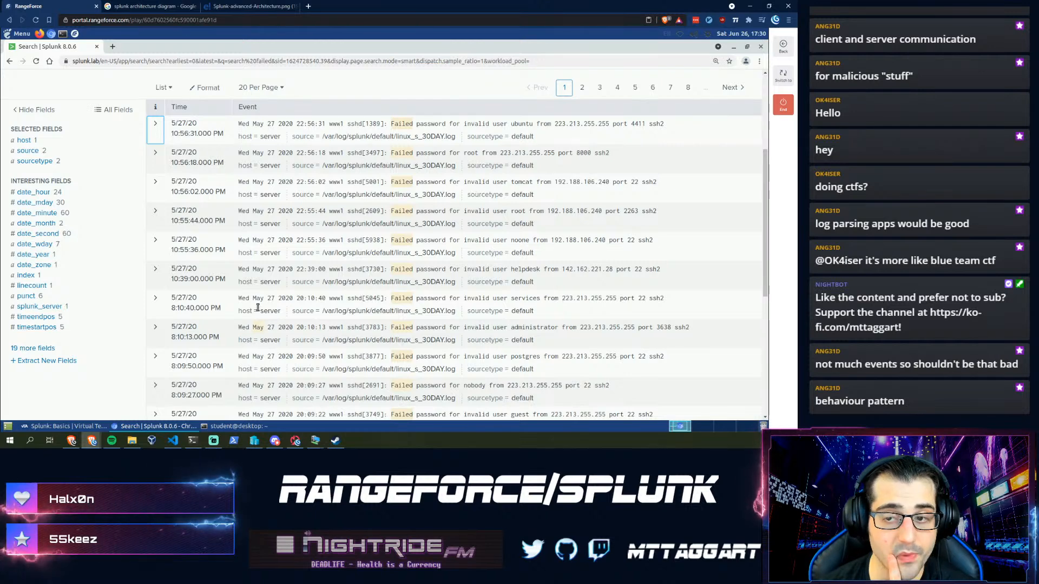
scroll(259, 320, up, 2)
scroll(258, 305, up, 3)
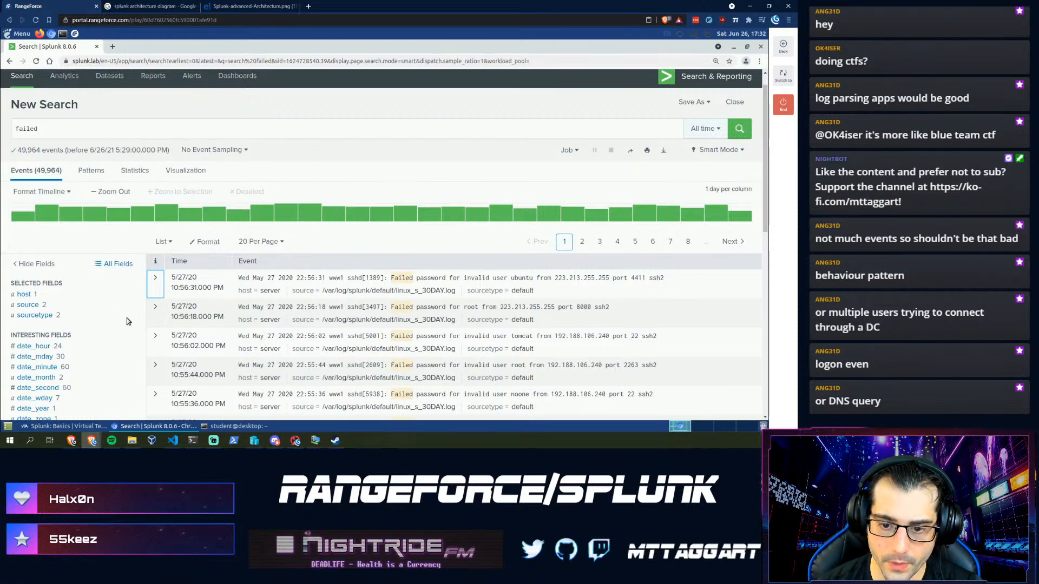
scroll(123, 325, down, 3)
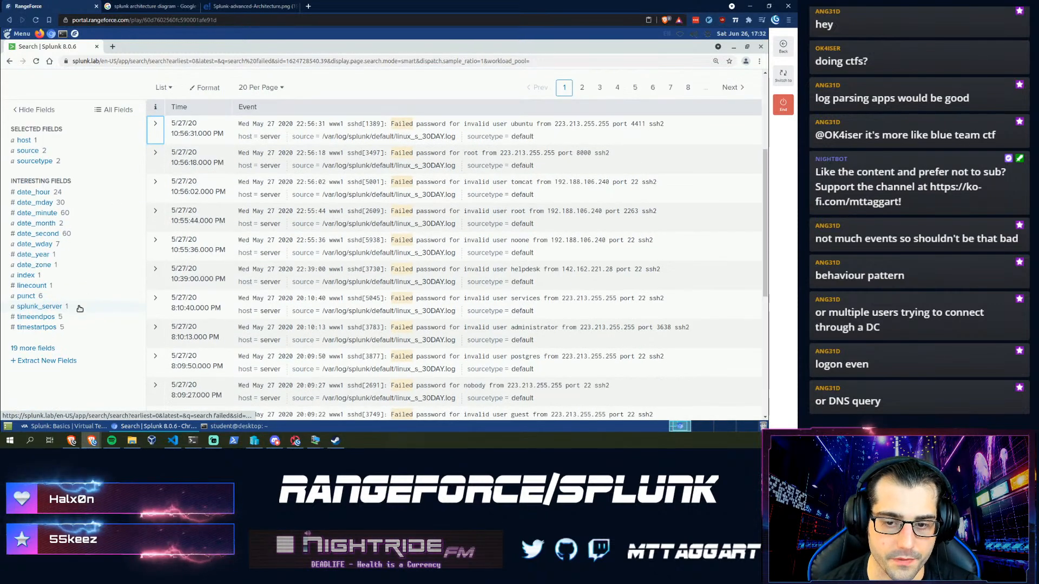
scroll(33, 179, up, 1)
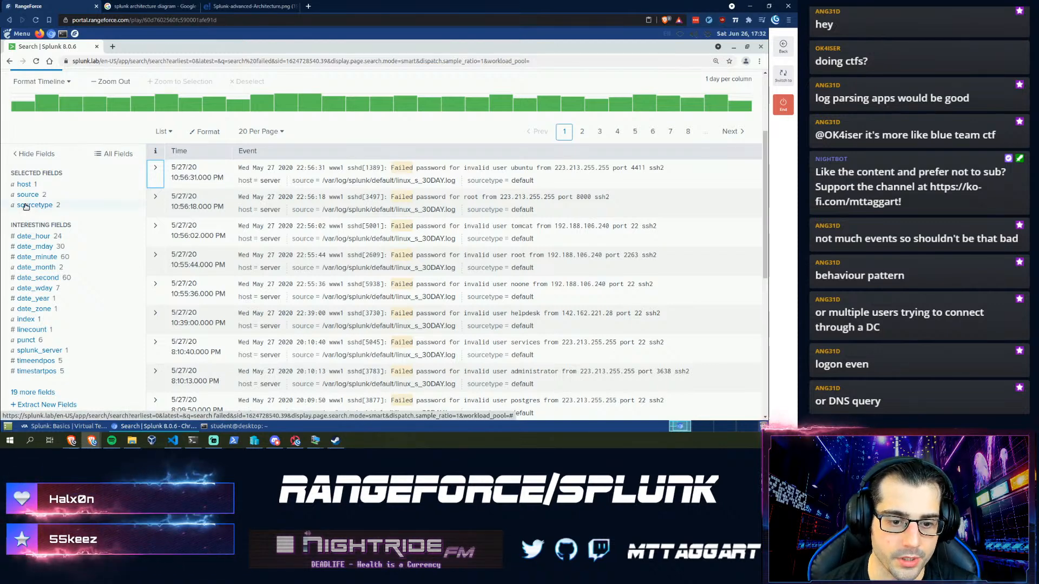
click(50, 182)
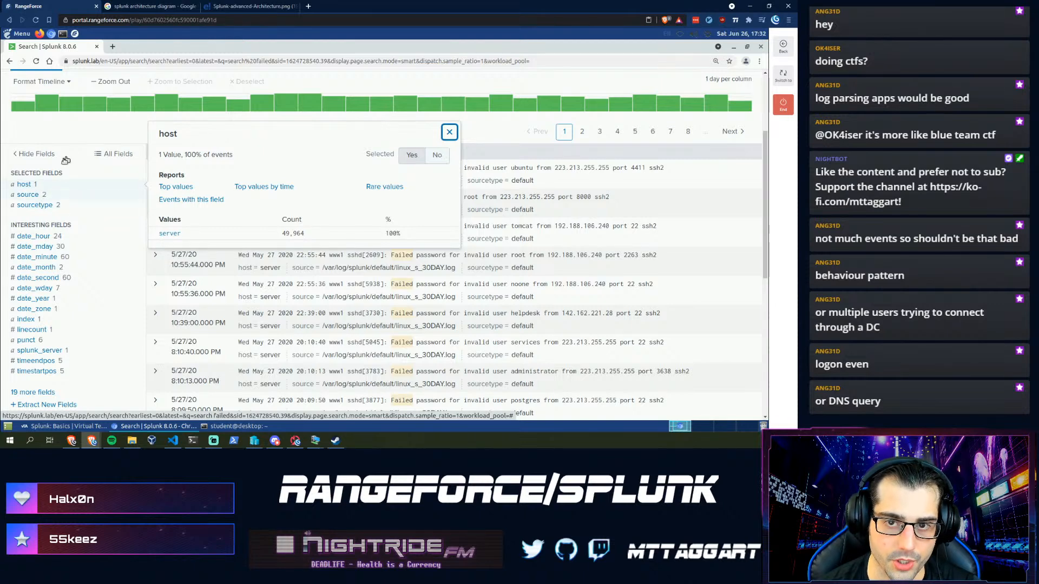
click(32, 196)
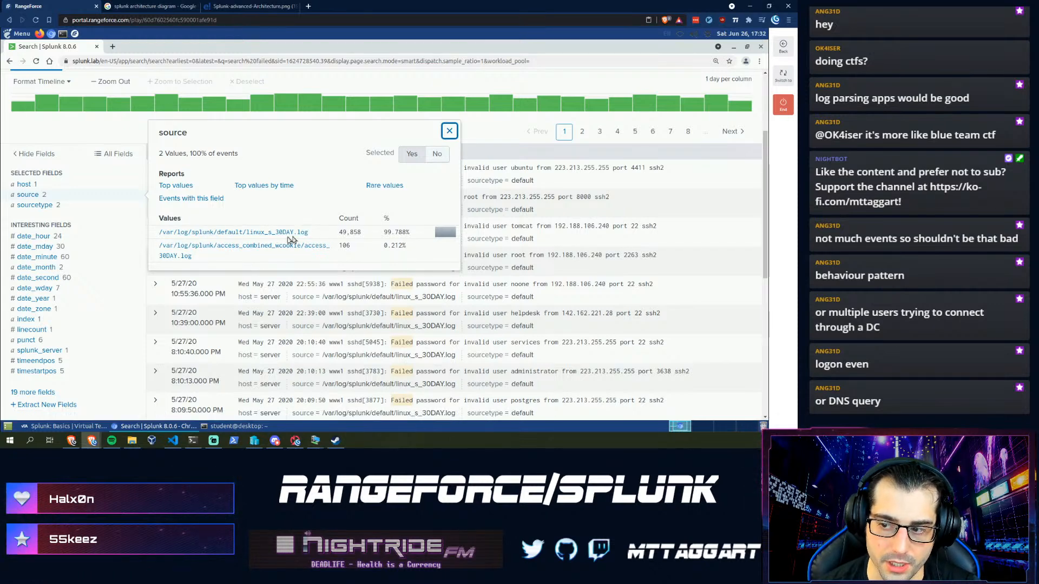
click(36, 205)
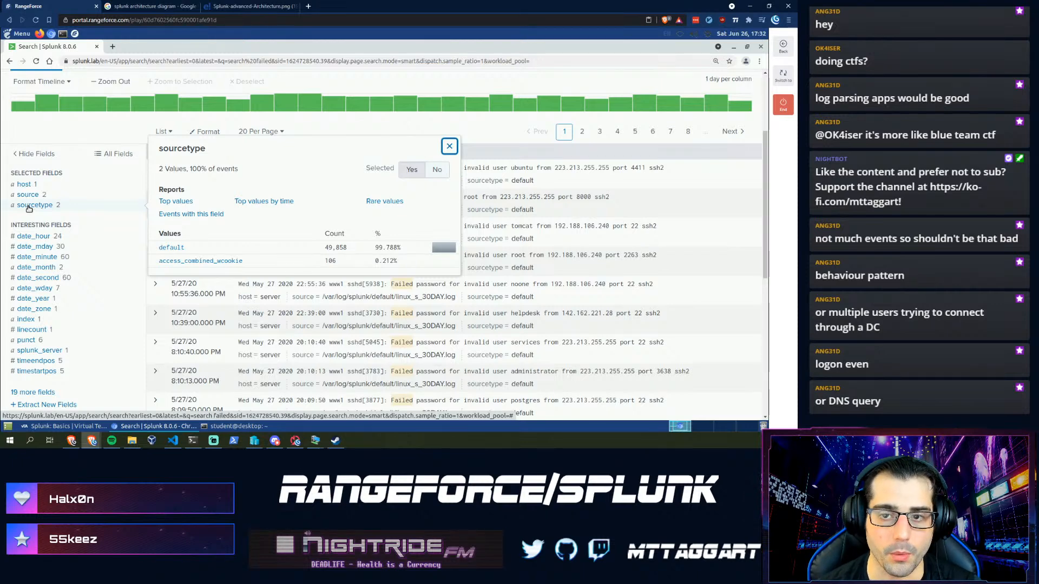
click(105, 135)
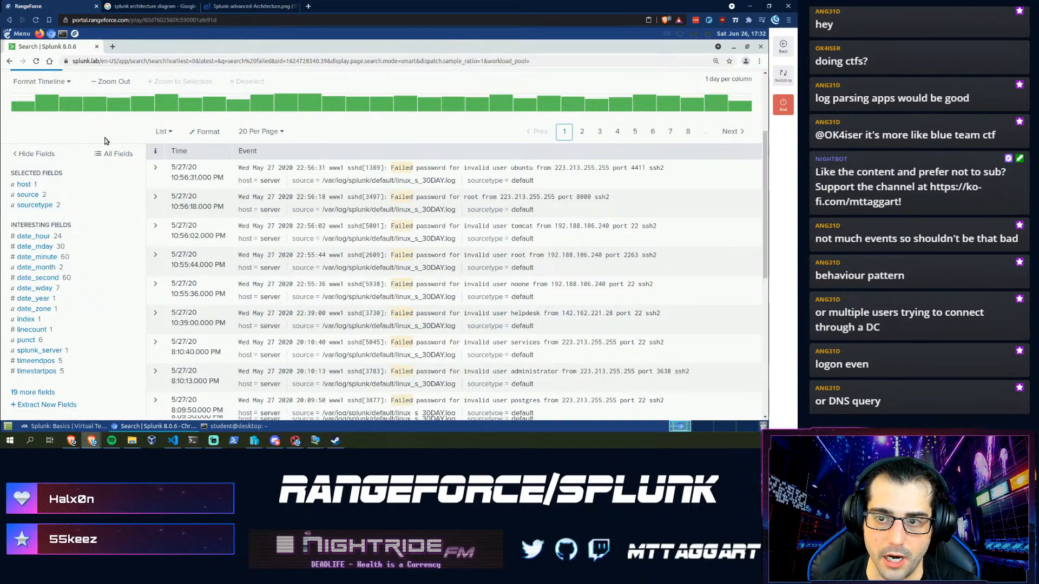
scroll(108, 146, up, 2)
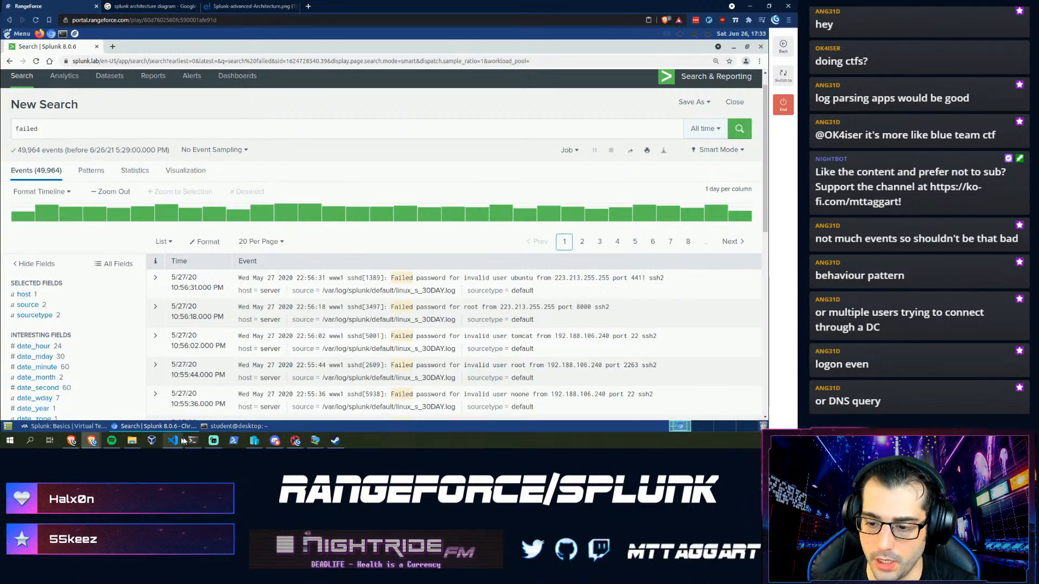
- Advance the lab to the Search Results step, scroll to its three questions, then return to Splunk
click(73, 427)
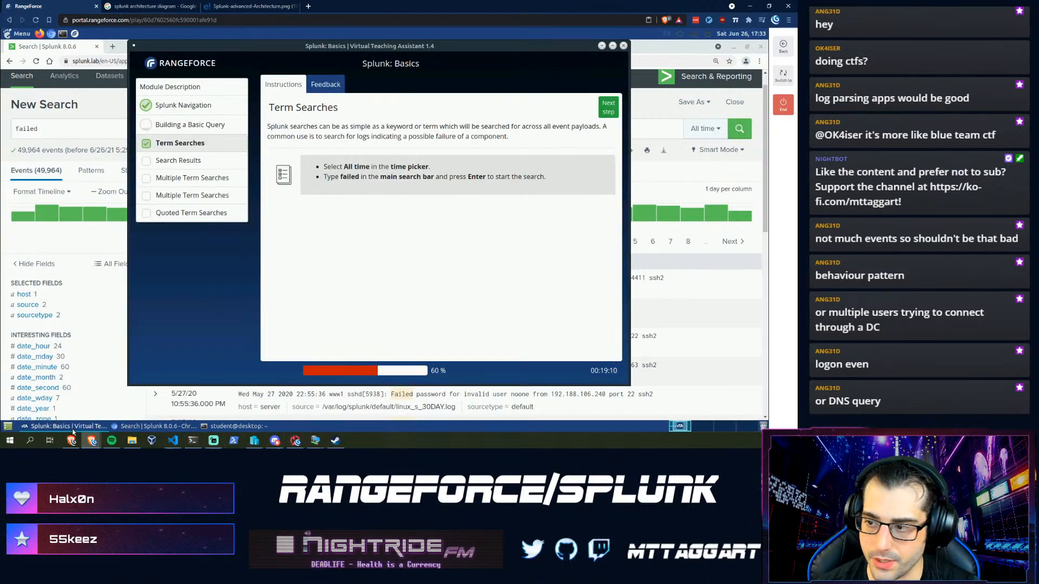
click(608, 107)
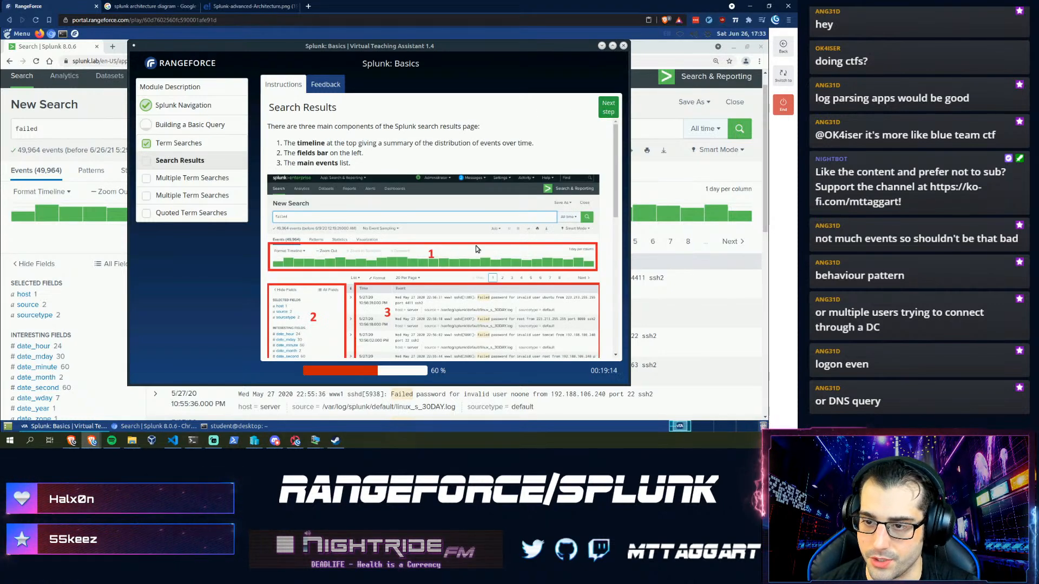
scroll(346, 166, down, 10)
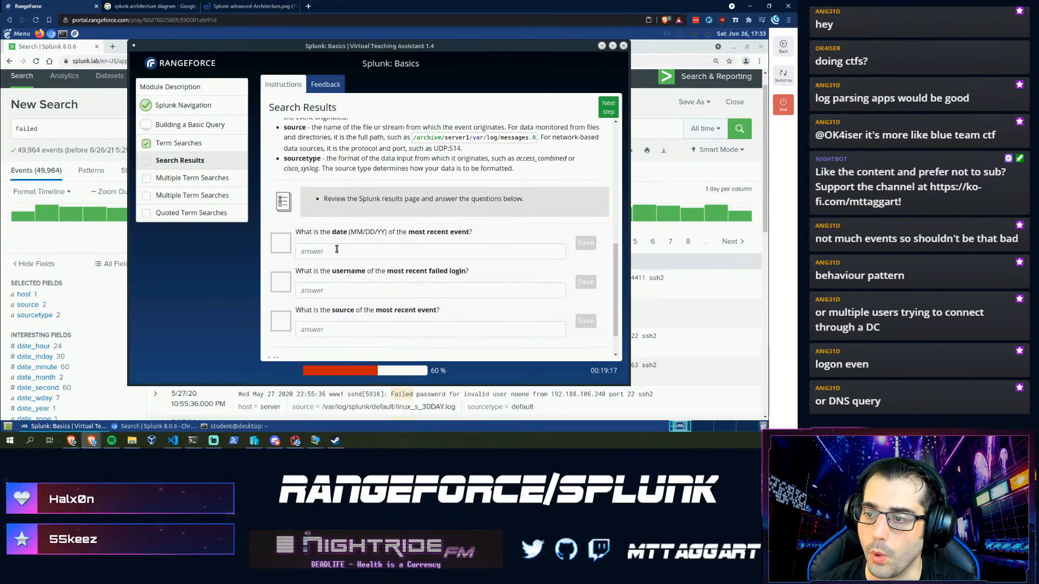
scroll(336, 249, down, 1)
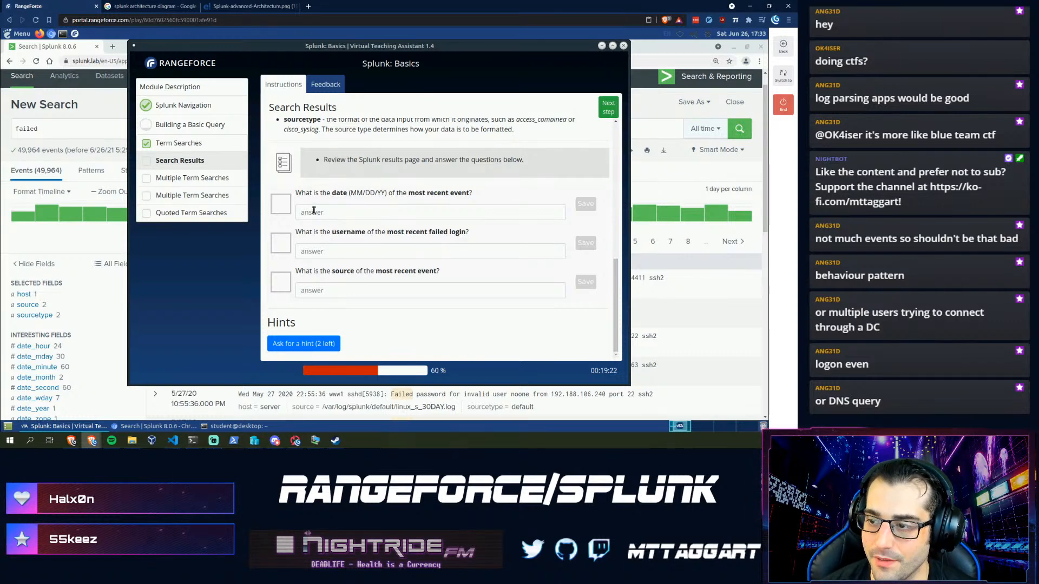
click(74, 133)
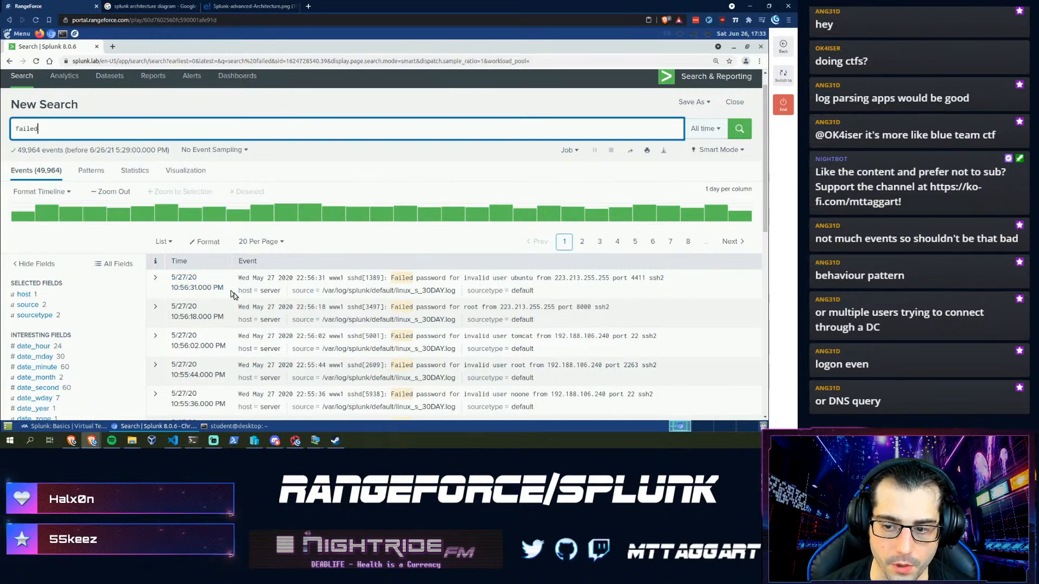
- Save 05/27/20 as the lab answer for the most recent event's date
click(71, 427)
click(364, 214)
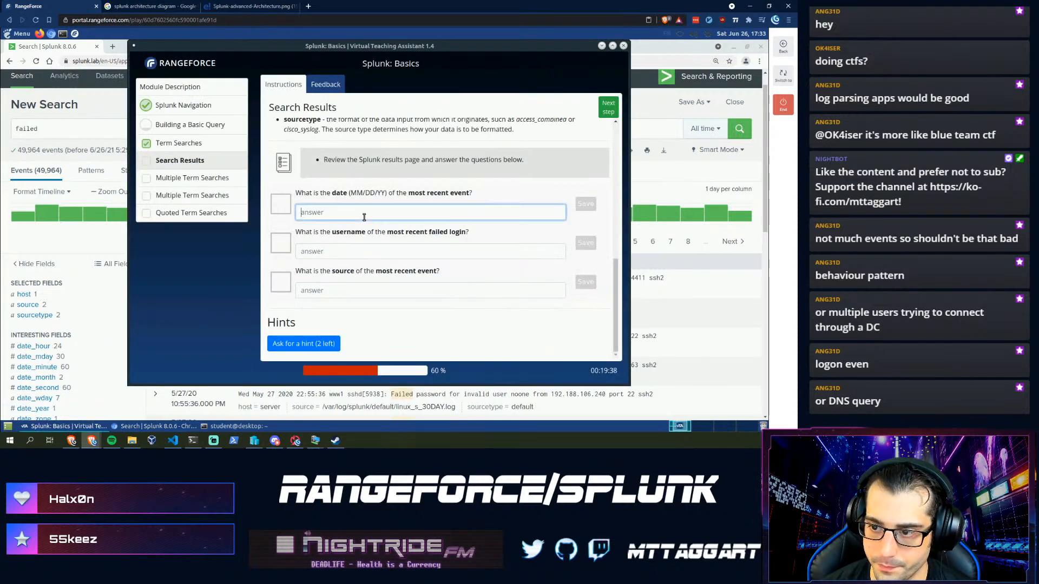
text(05)
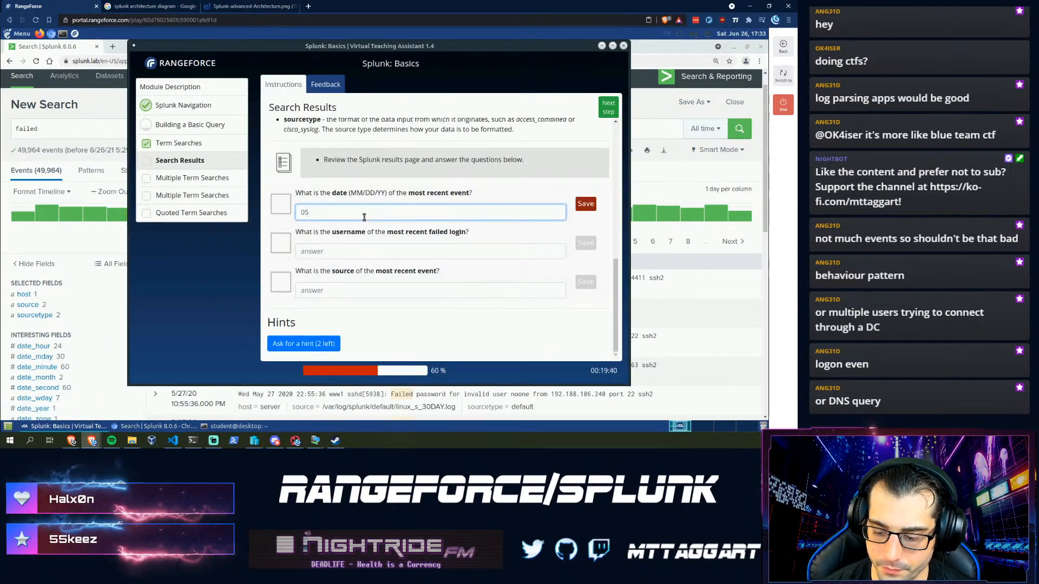
text(/27/20)
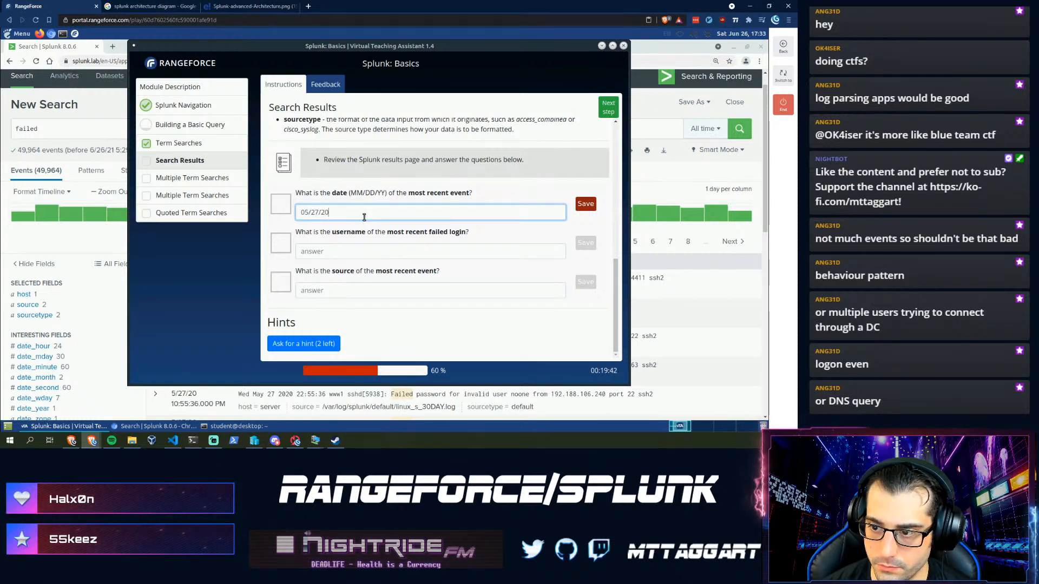
key(Return)
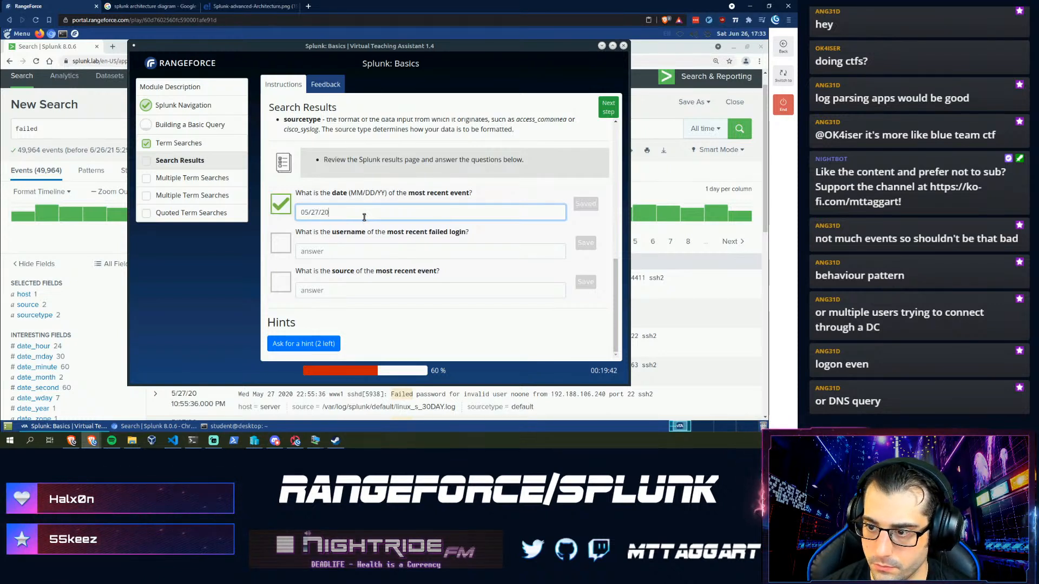
- Back in Splunk, expand the newest failed event to show its fields
click(101, 246)
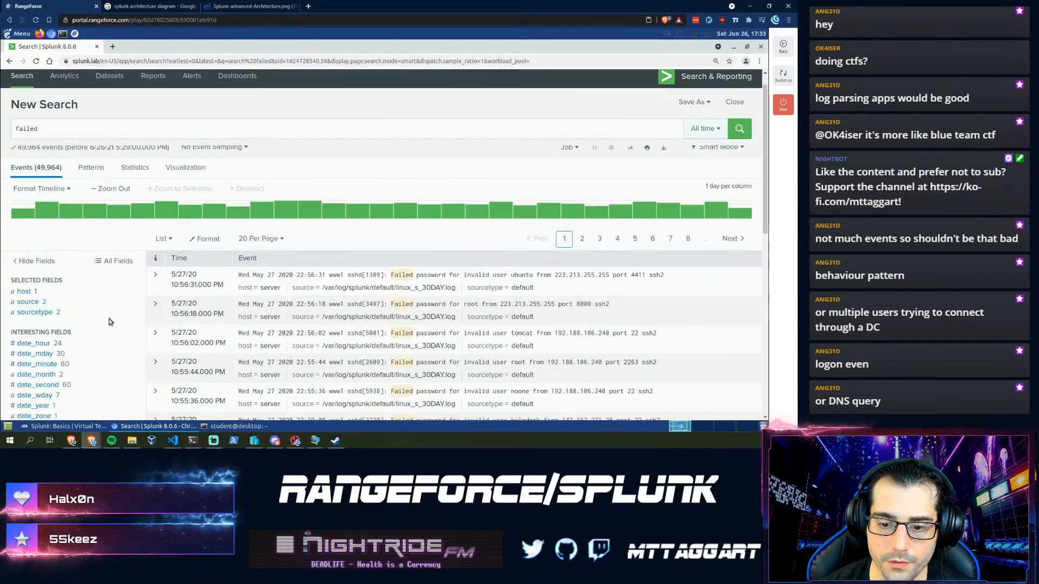
scroll(130, 270, down, 1)
click(158, 226)
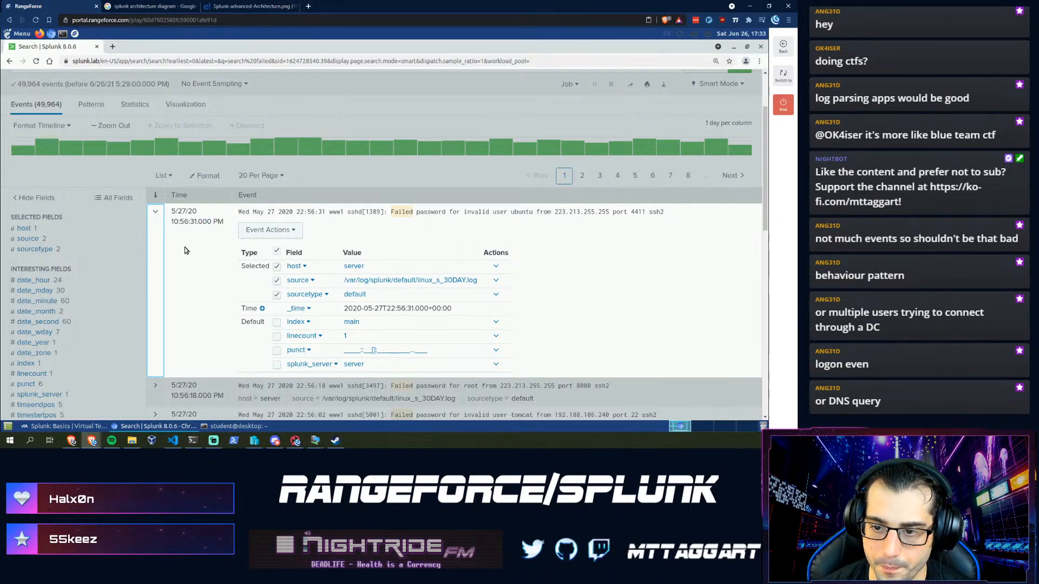
- Collapse the newest event and save ubuntu as the lab's failed-login username answer
click(153, 221)
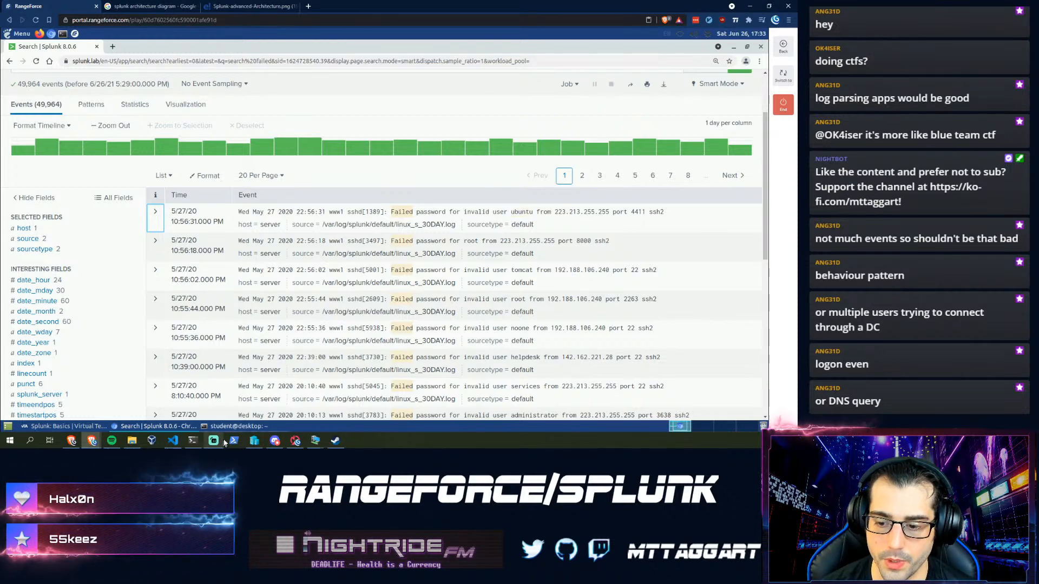
click(75, 426)
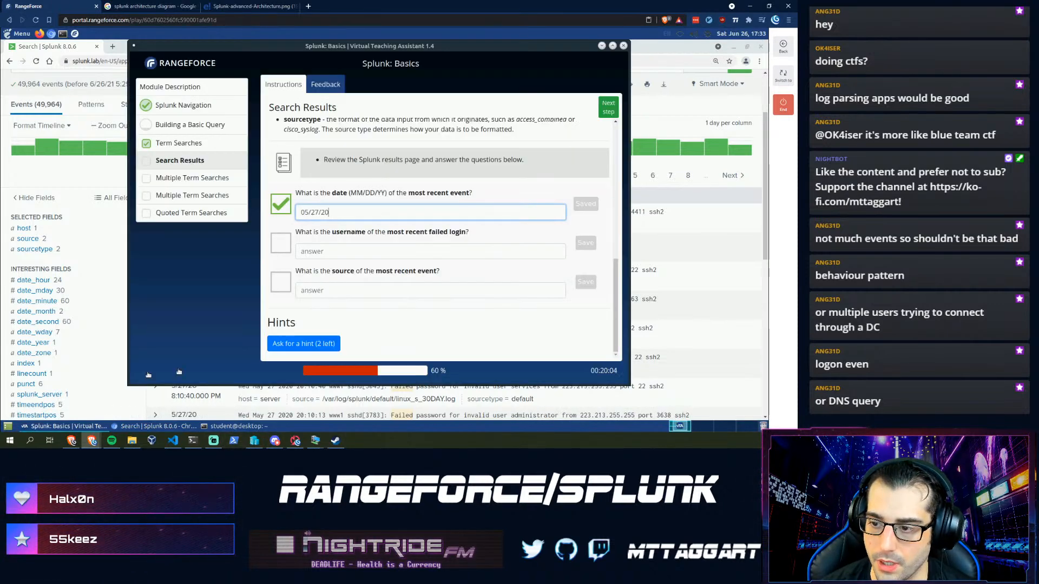
click(363, 251)
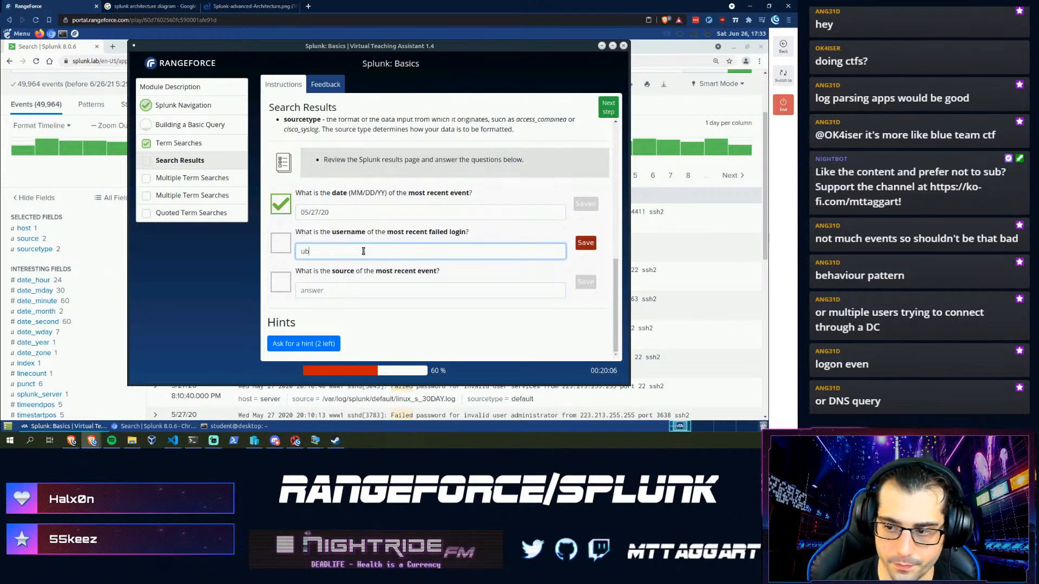
key(Return)
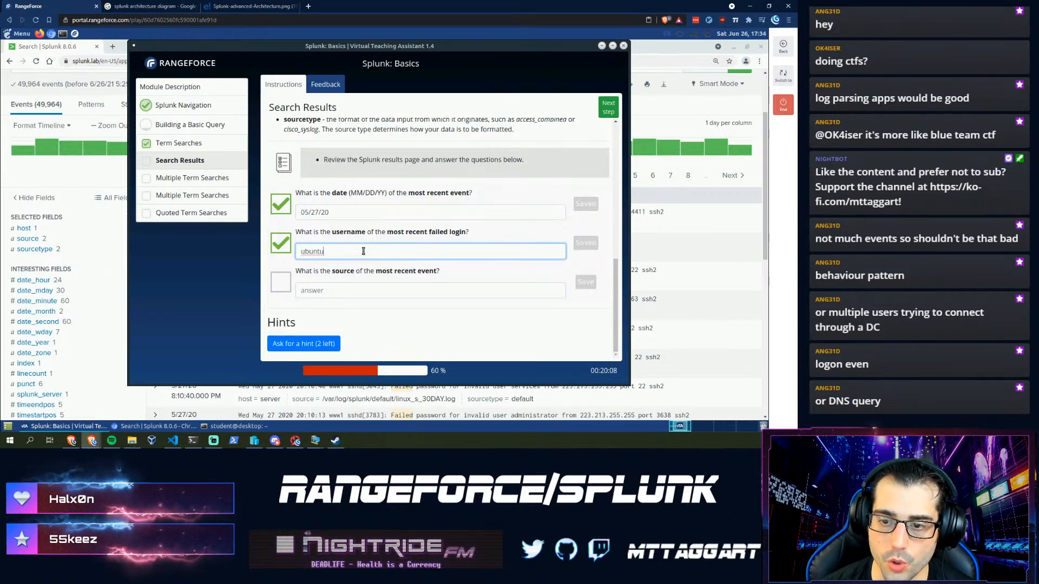
click(79, 231)
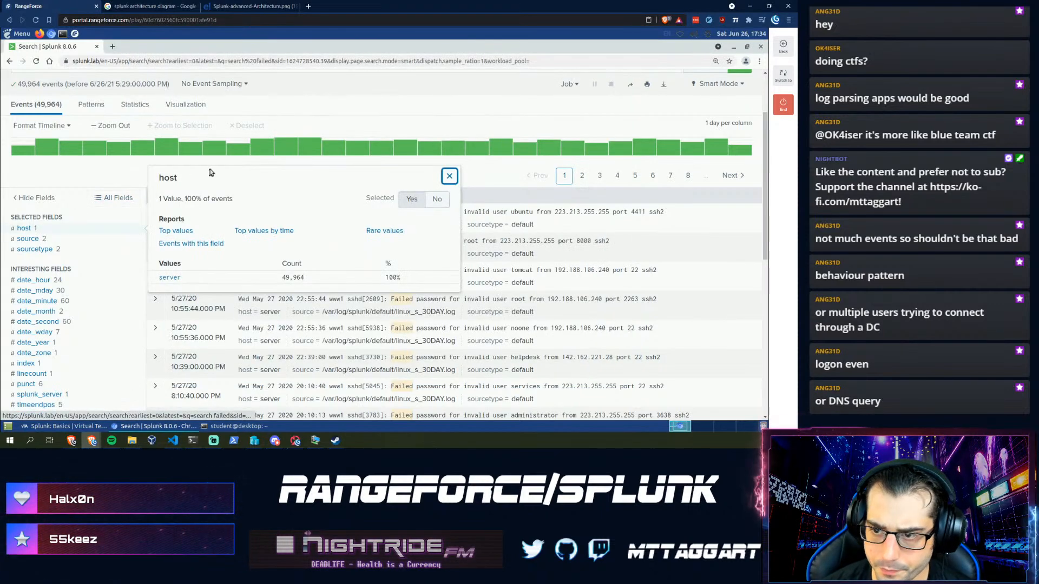
- Close the host field summary, inspect the newest event's timestamp, and expand its field table
click(690, 216)
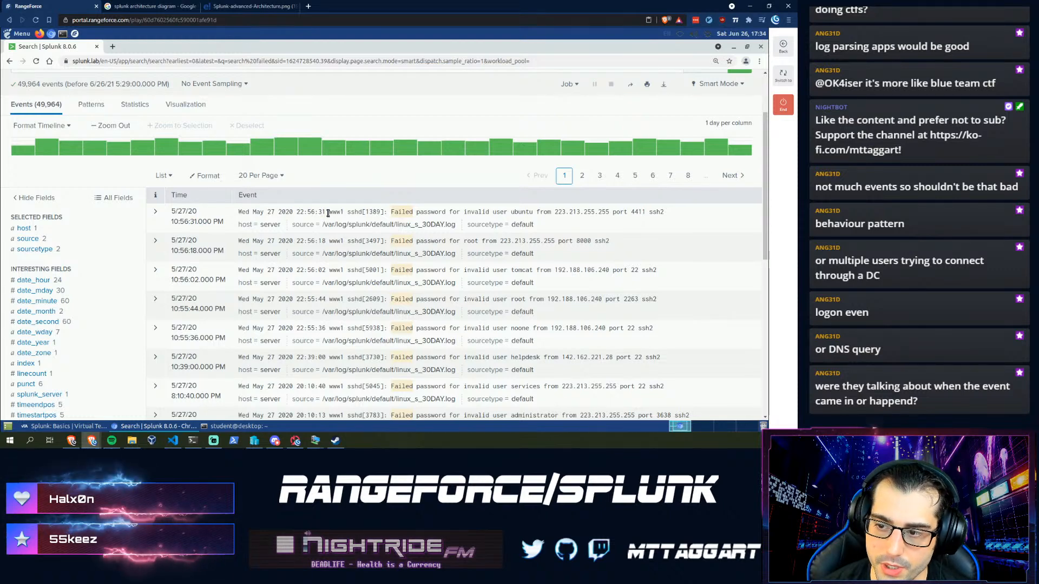
drag(328, 212, 223, 223)
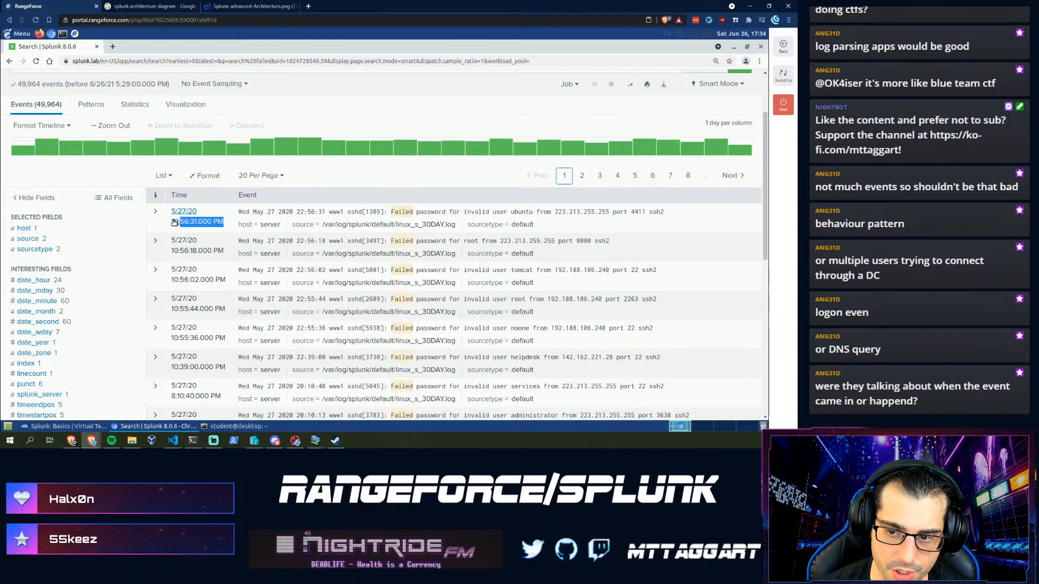
click(230, 215)
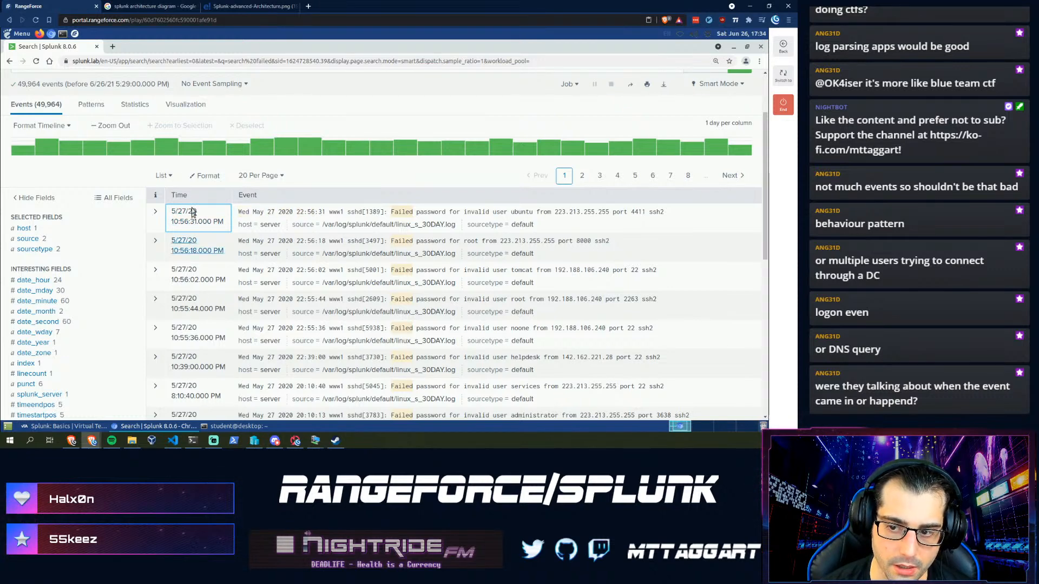
drag(265, 212, 325, 213)
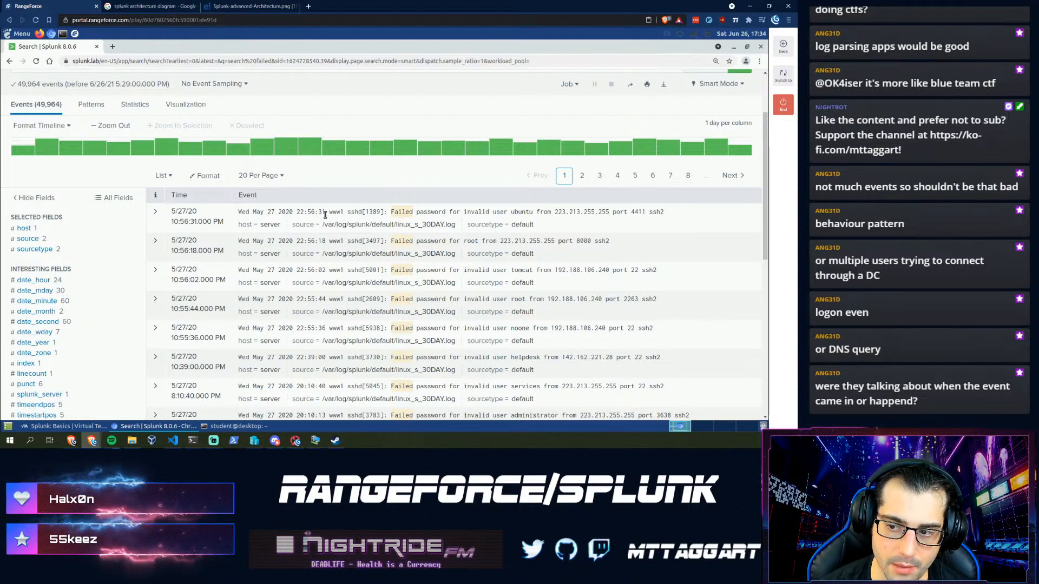
drag(241, 209, 240, 209)
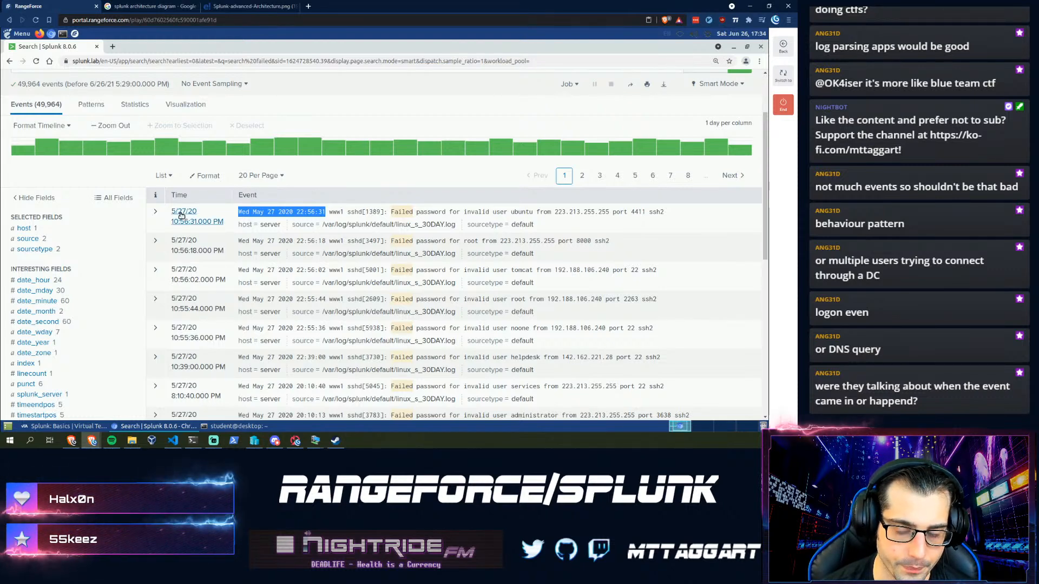
click(329, 210)
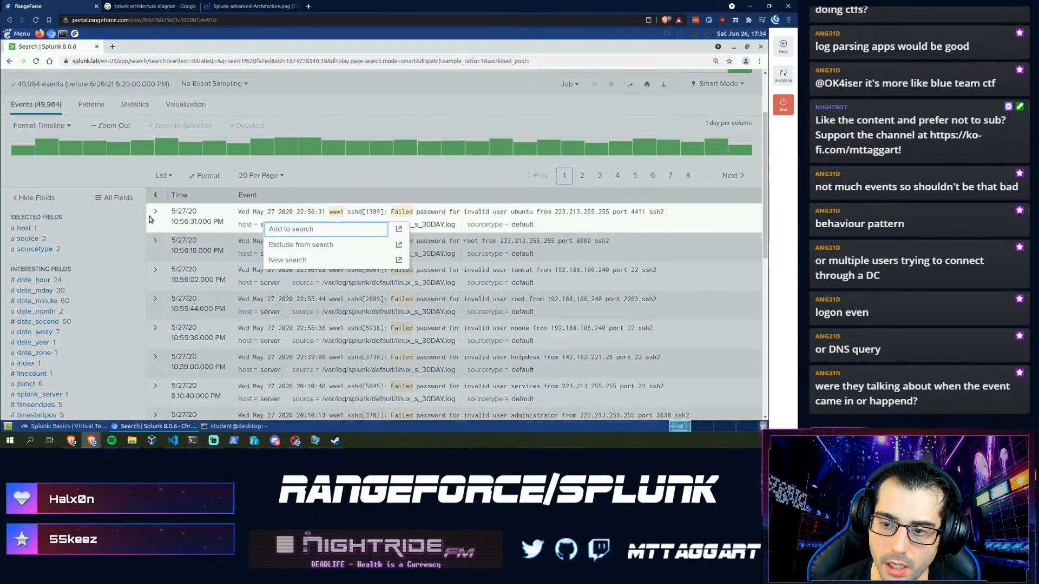
click(160, 217)
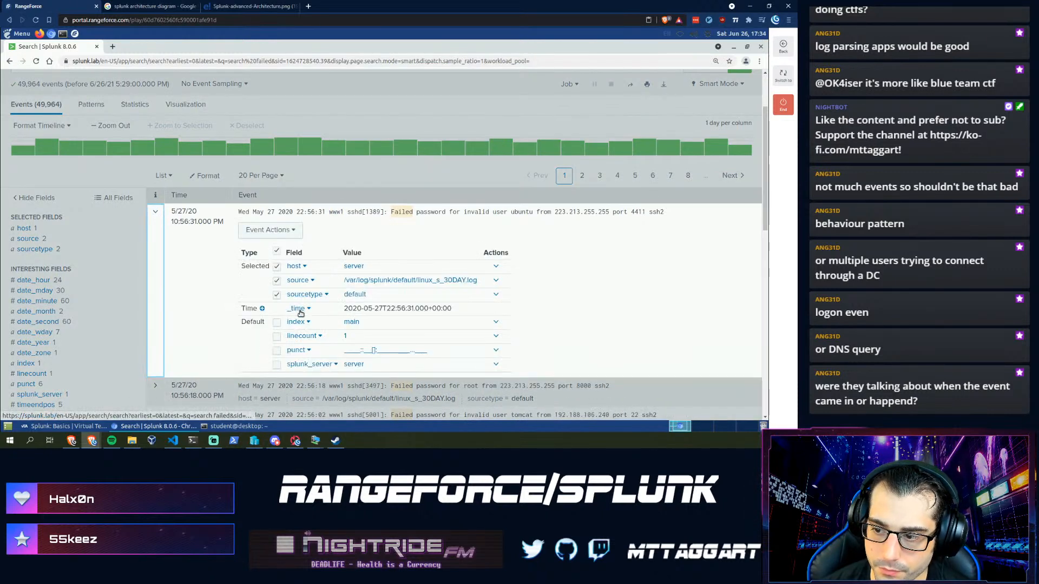
- Select the newest event's _time, then its source path /var/log/splunk/default/linux_s_30DAY.log
drag(453, 308, 327, 311)
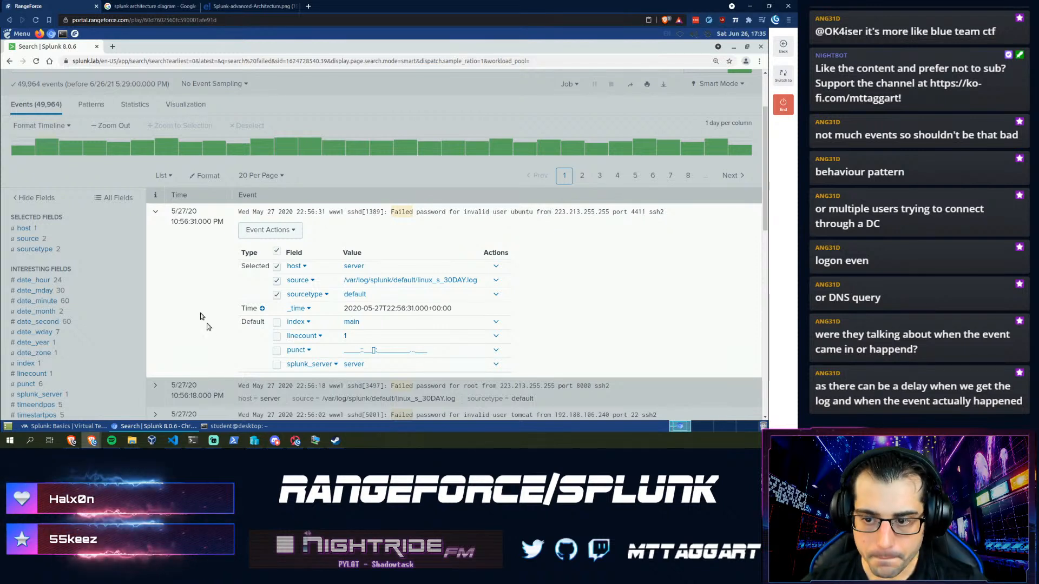
click(159, 215)
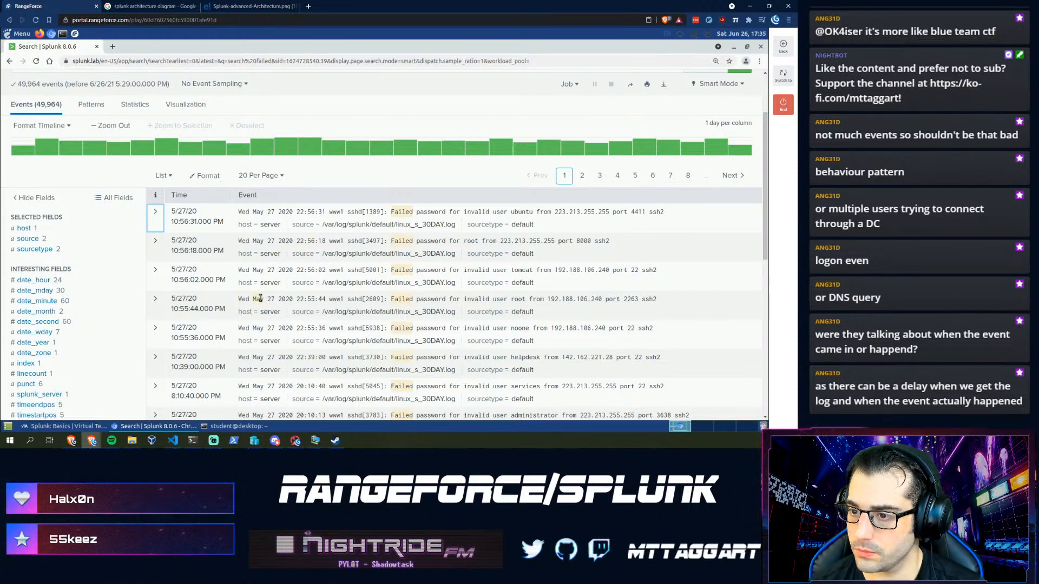
click(154, 212)
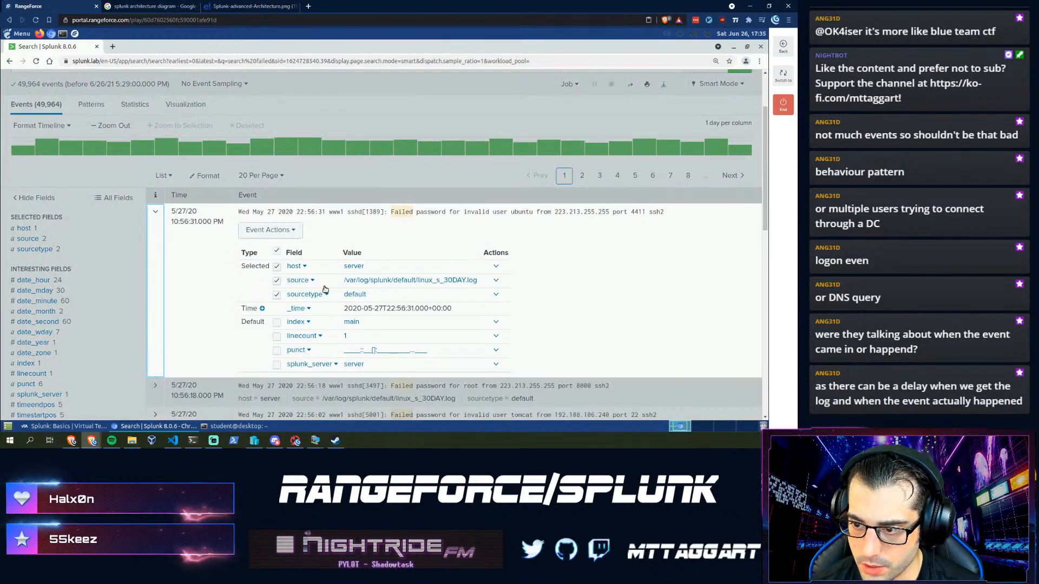
drag(478, 281, 341, 283)
key(ctrl+c)
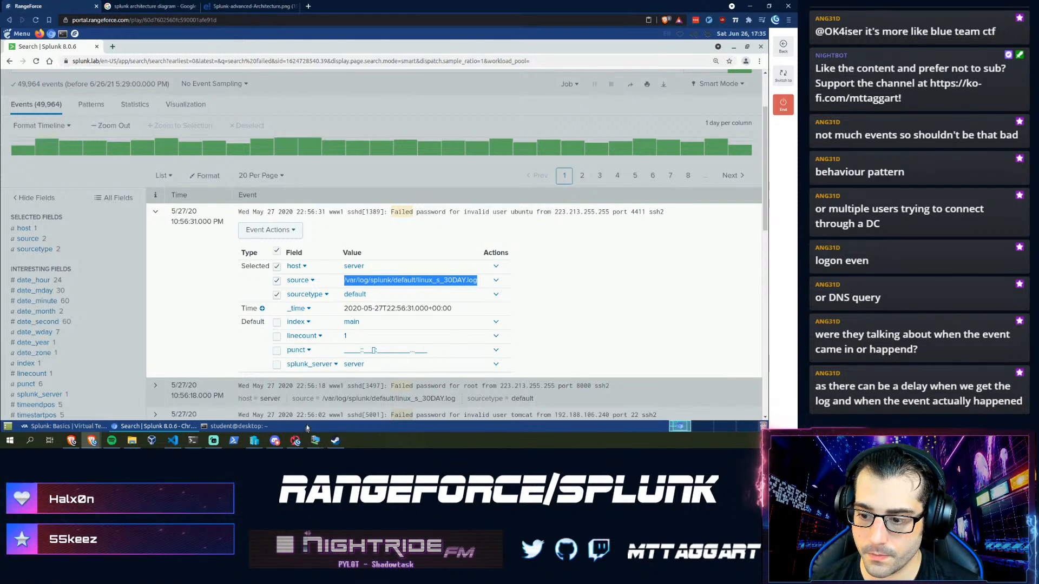
- Paste the copied path into the lab's source answer and save it
click(82, 427)
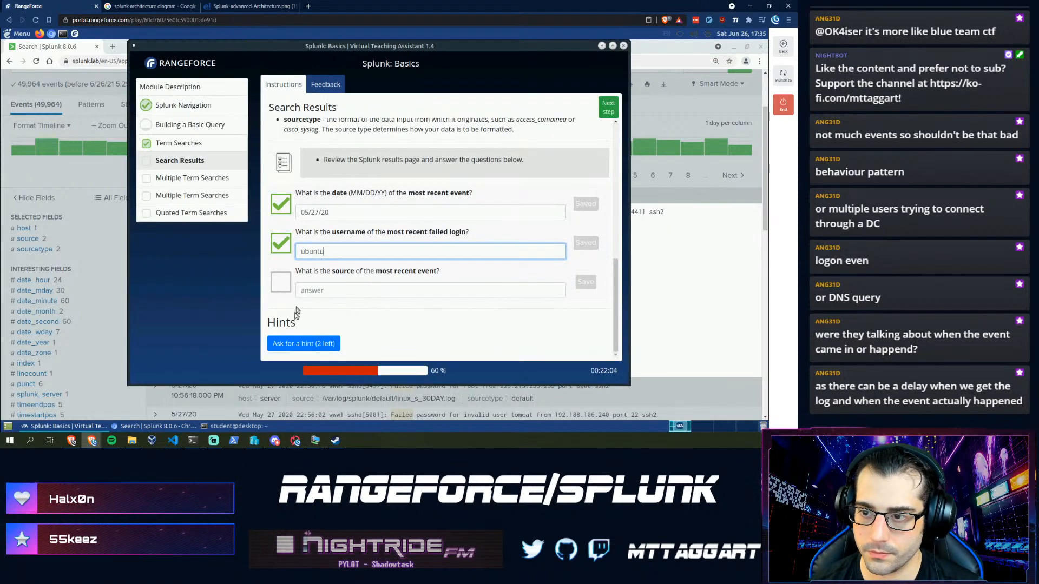
key(ctrl+v)
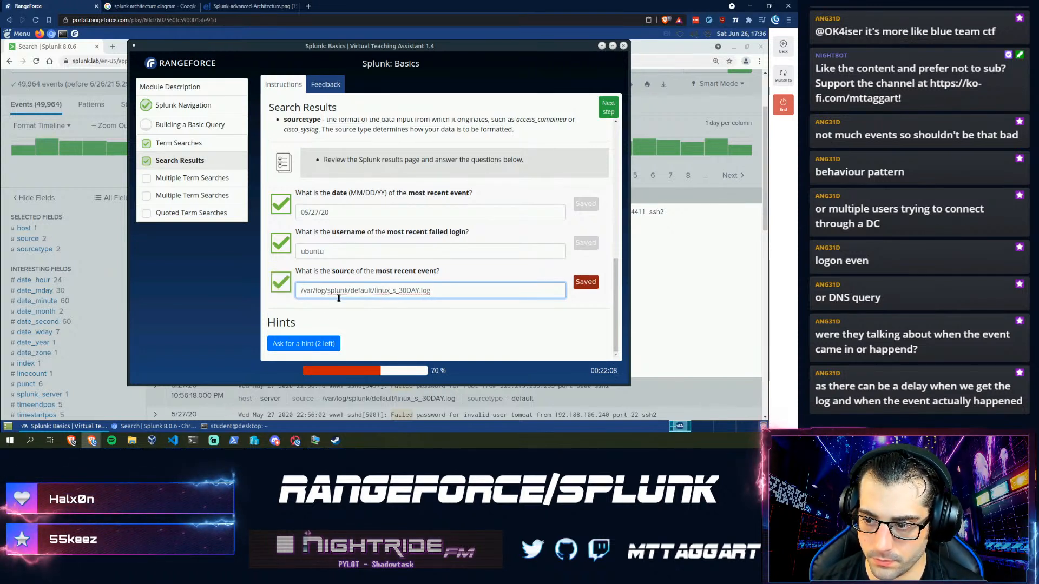
key(Return)
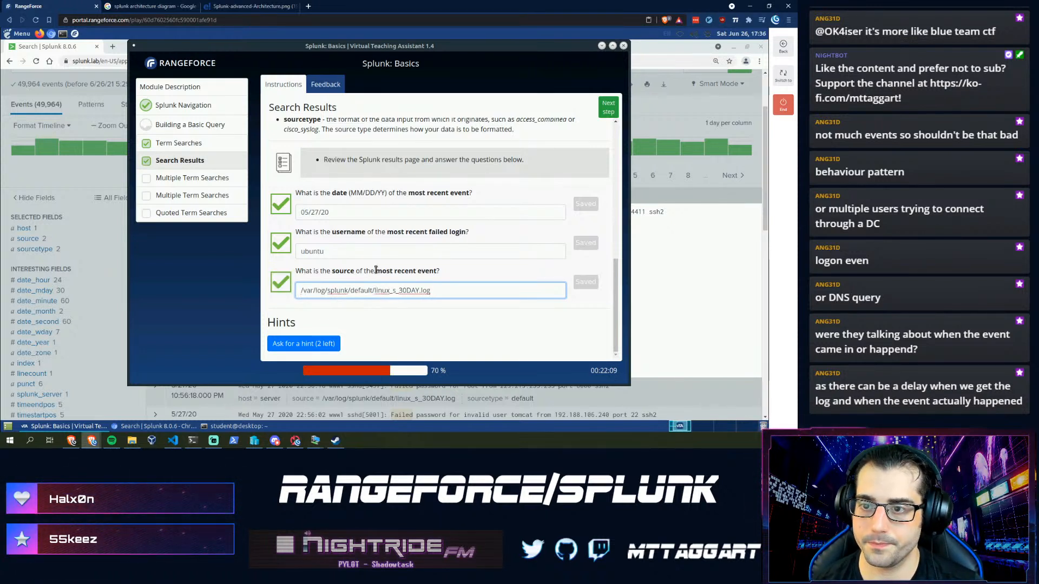
- Advance the lab to the Multiple Term Searches step and return to the Splunk results for failed
click(220, 130)
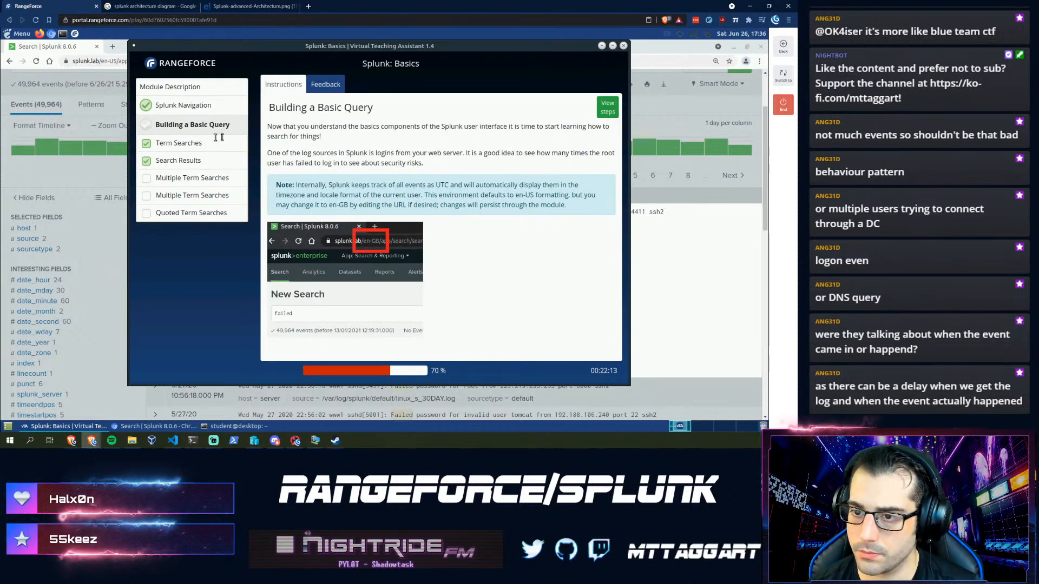
drag(156, 125, 159, 125)
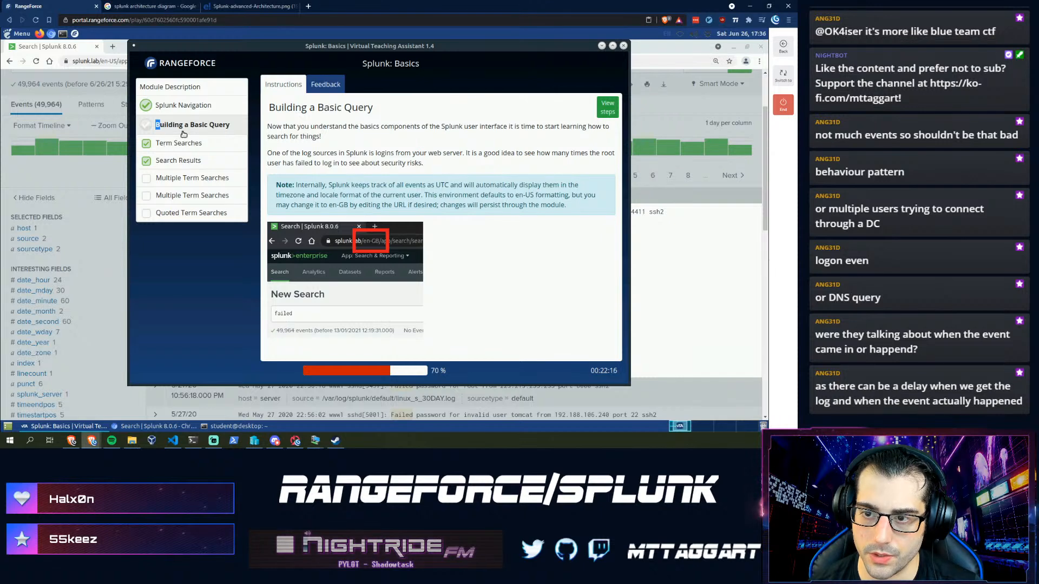
click(191, 180)
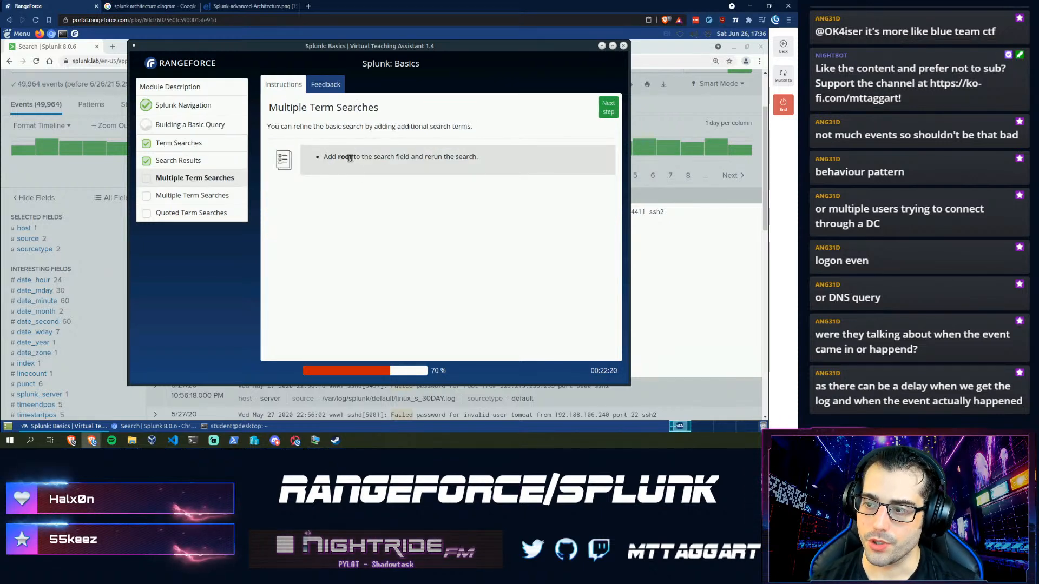
click(48, 86)
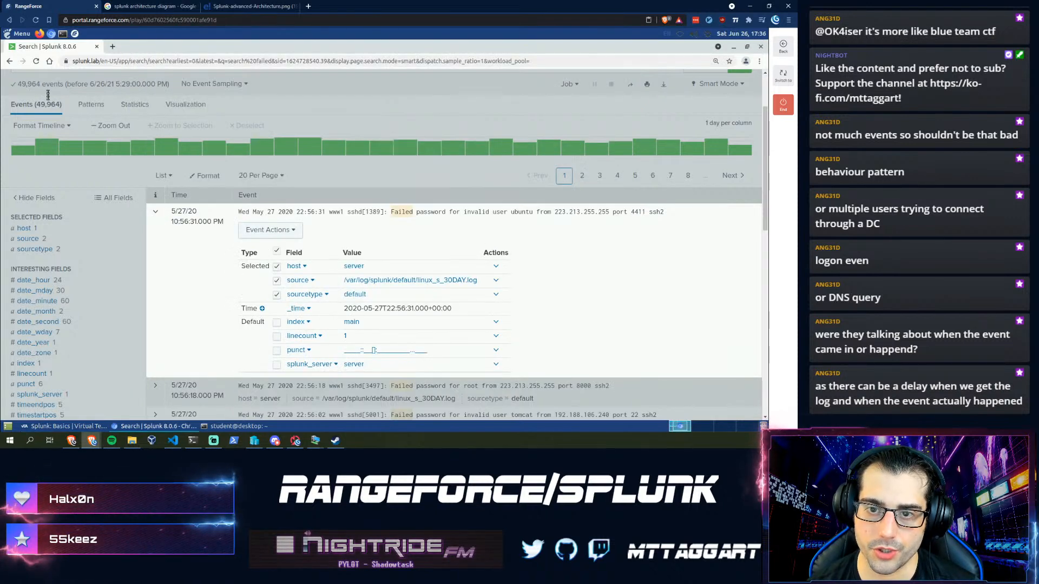
- Extend the search to 'failed root' for 7,283 events, then bring the lab assistant back
scroll(48, 124, up, 3)
click(53, 150)
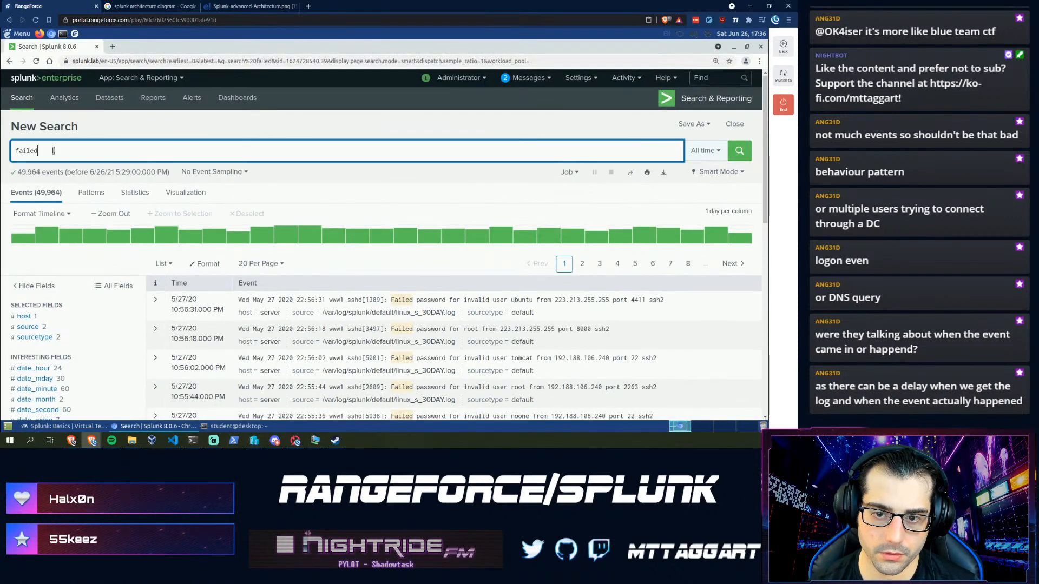
text(root)
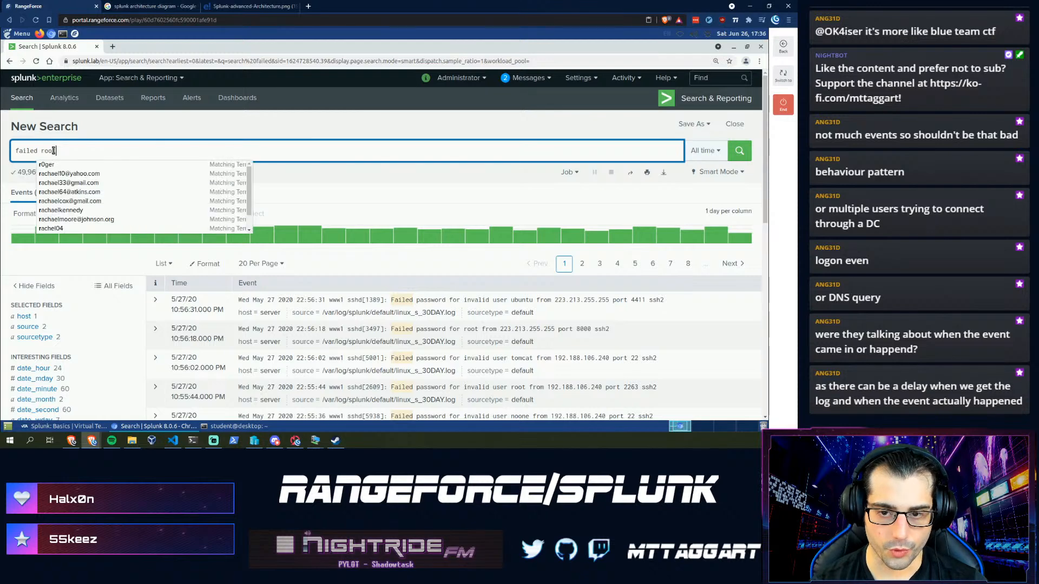
key(Return)
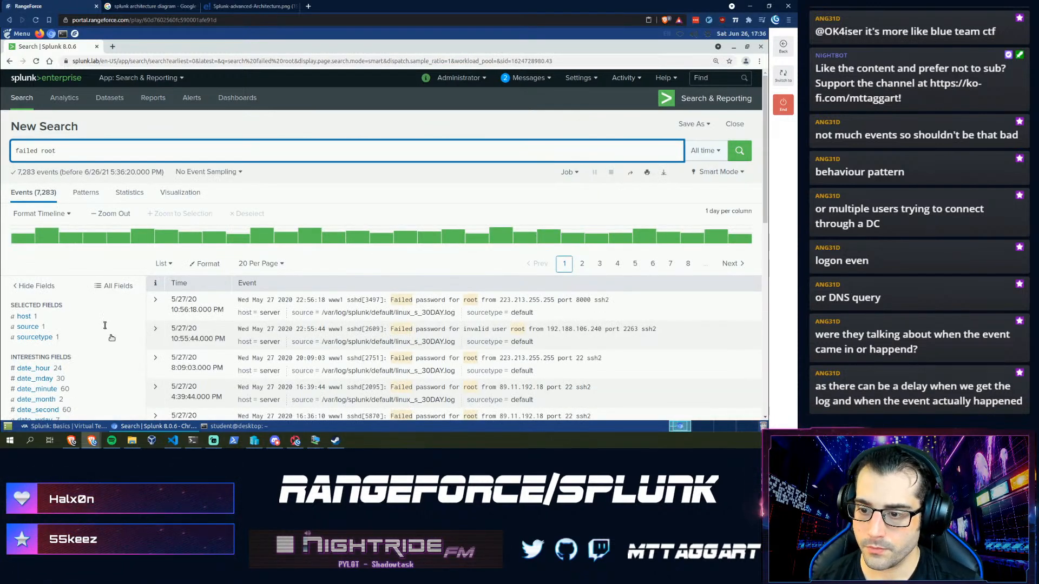
scroll(452, 303, down, 1)
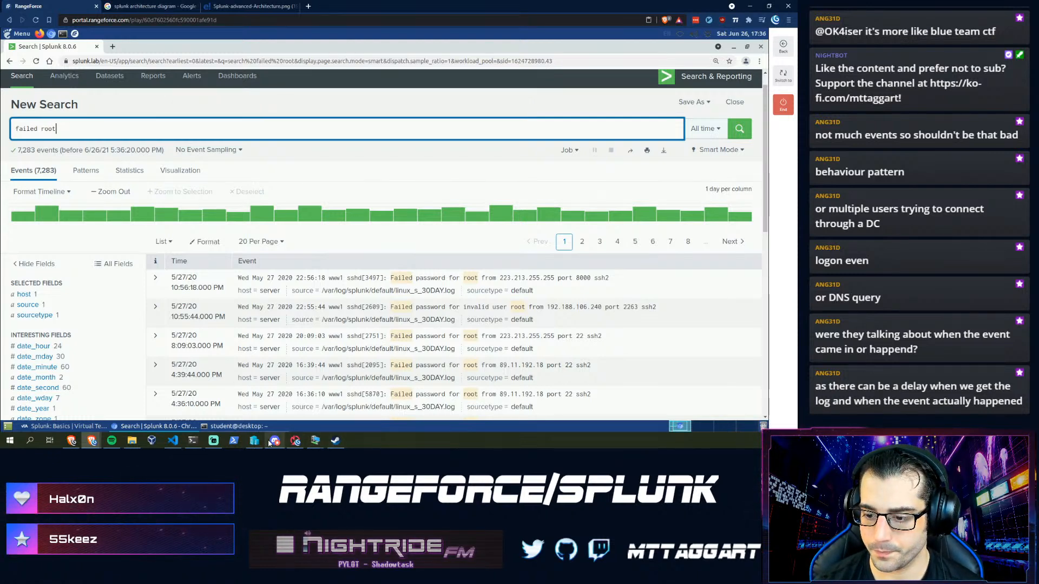
mouse_move(275, 437)
mouse_move(215, 452)
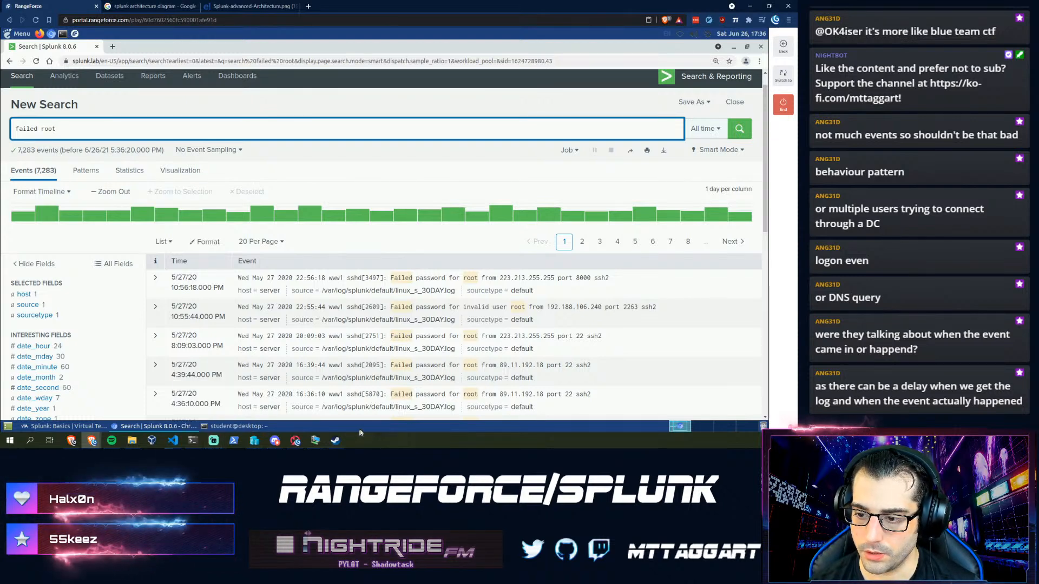
click(64, 426)
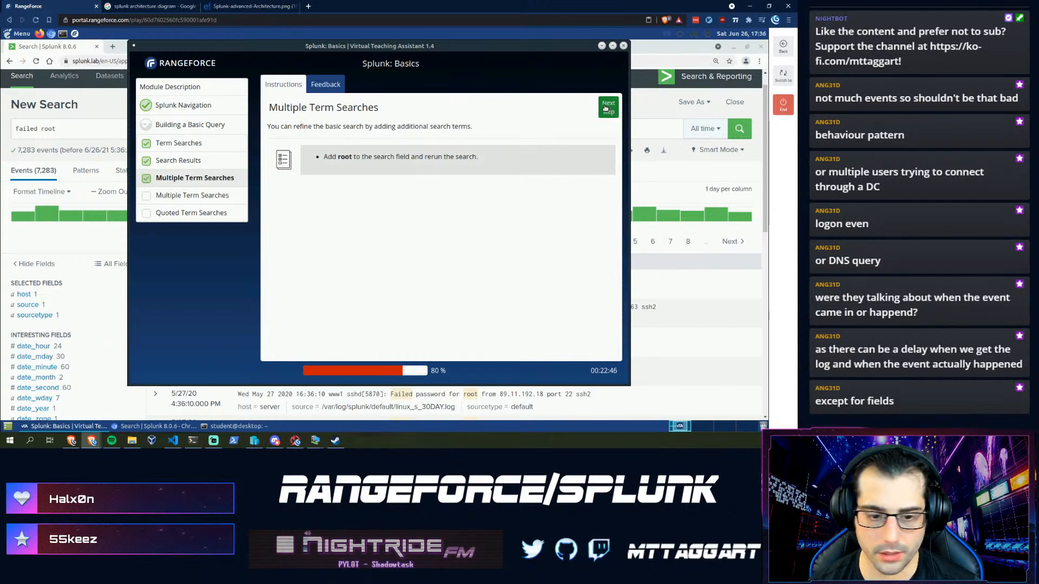
- Check the count in Splunk and submit 7283 as the lab's failed root answer
click(606, 115)
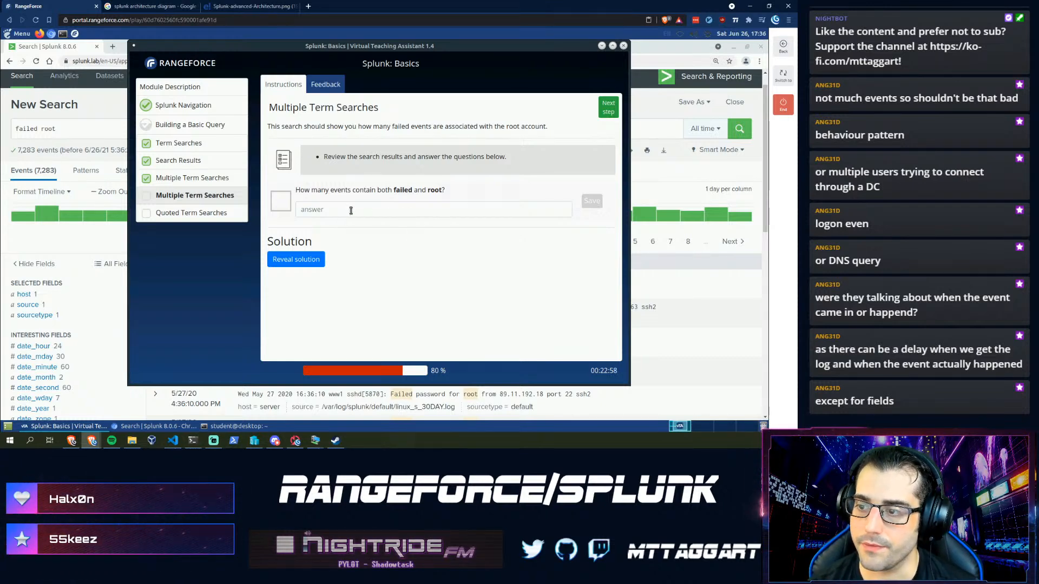
click(80, 127)
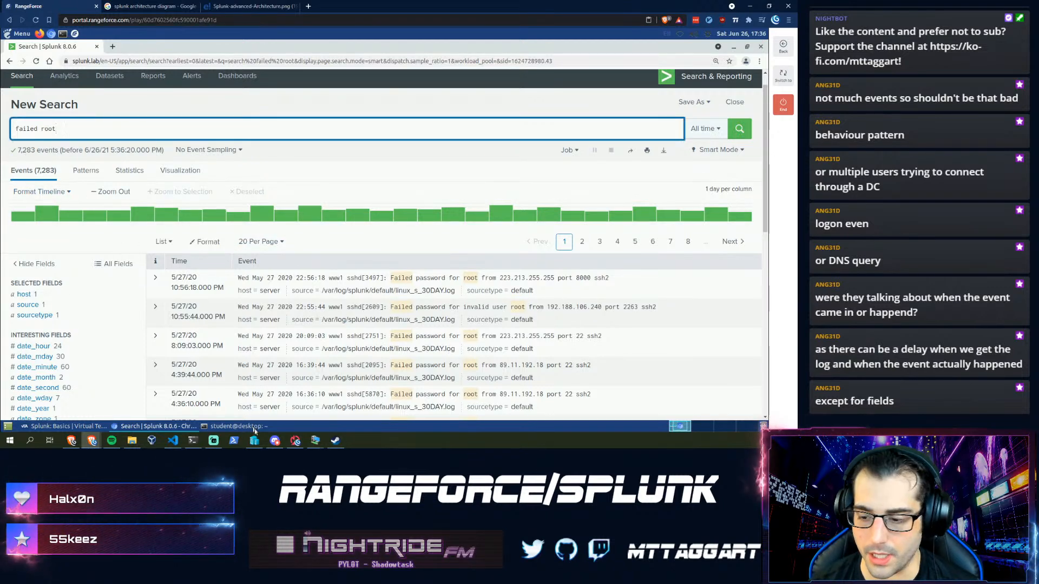
click(85, 427)
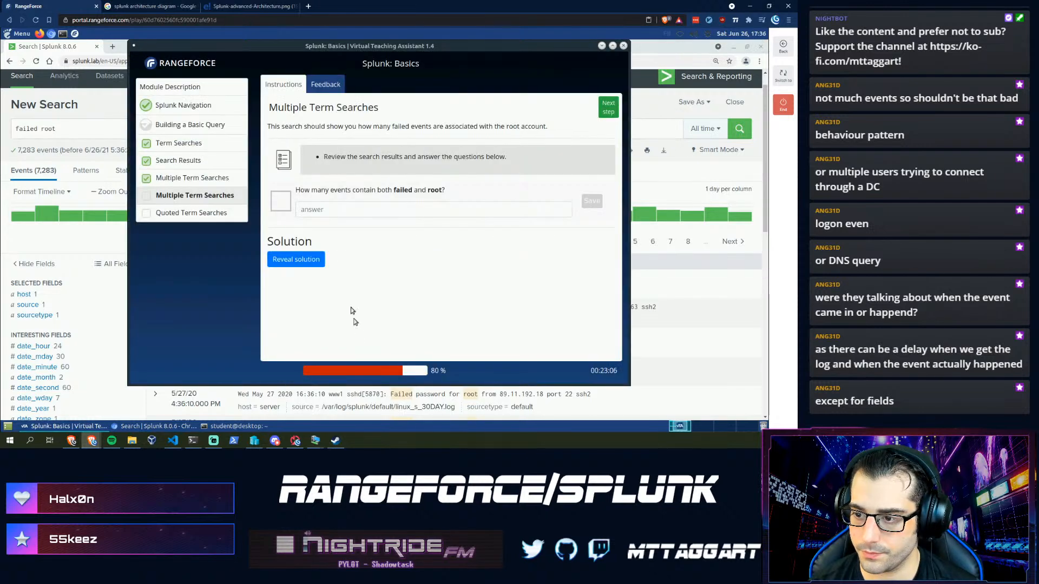
click(353, 209)
text(728)
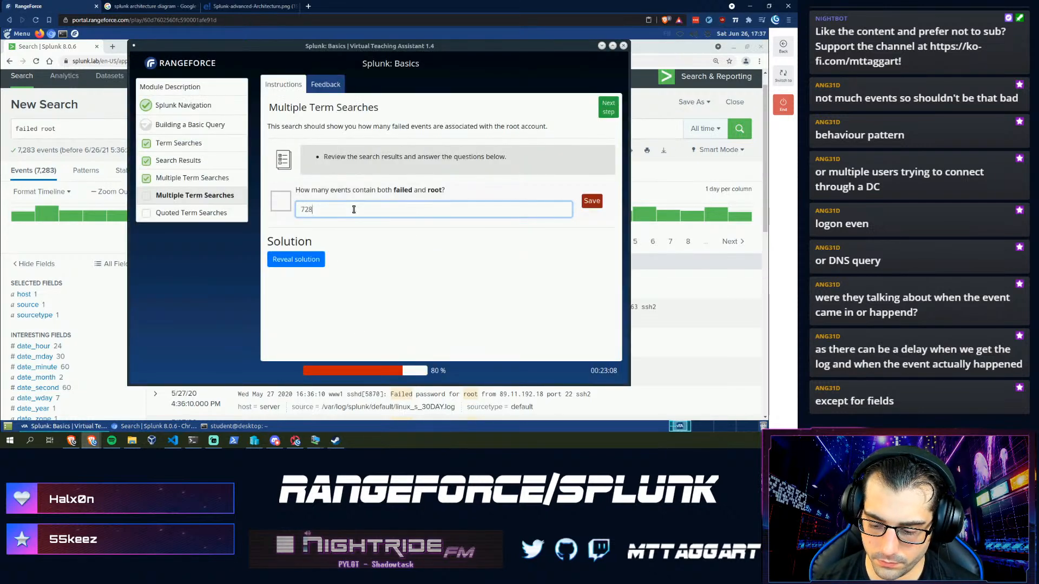
text(3)
key(Return)
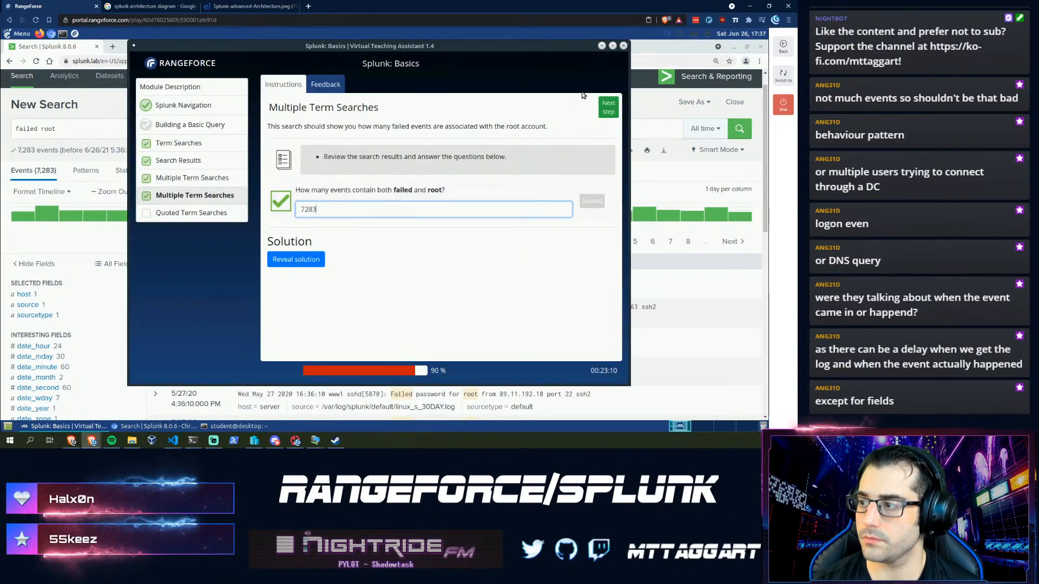
- Move to Quoted Term Searches and start replacing the query with quoted 'Failed password for root'
click(604, 109)
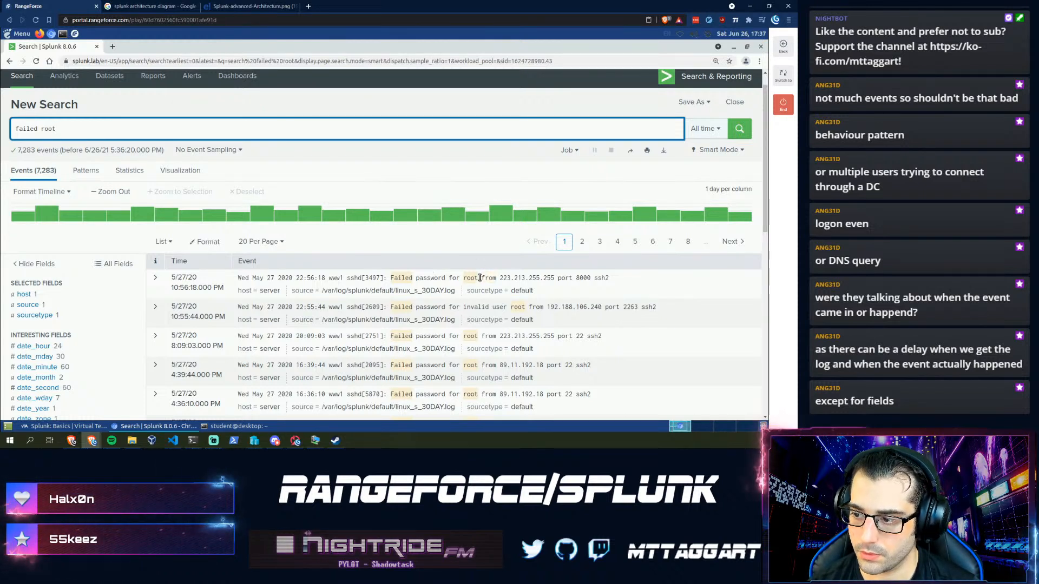
drag(481, 277, 394, 280)
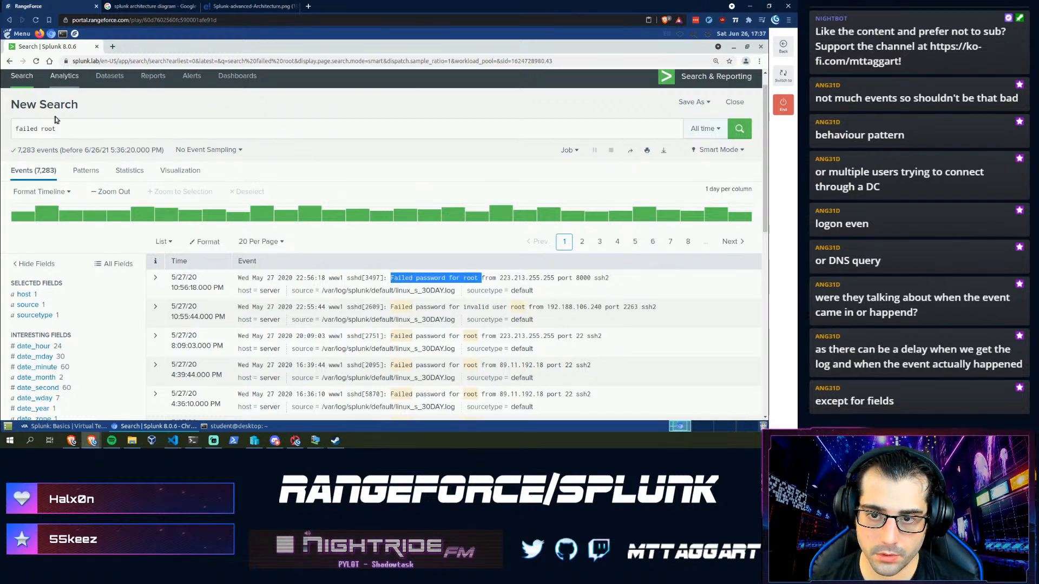
drag(68, 125, 13, 130)
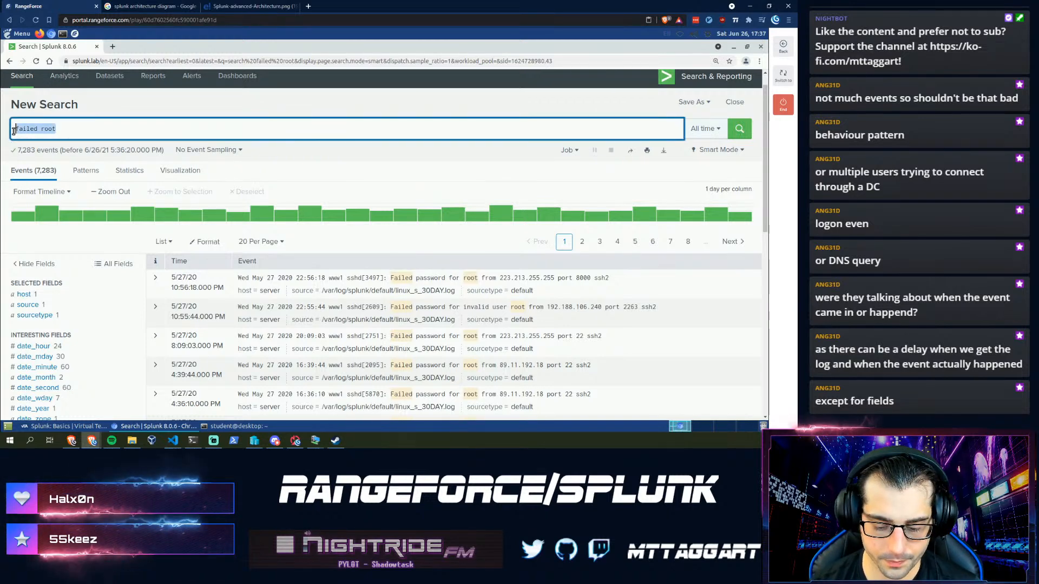
text(")
key(ctrl+v)
- Close the quote and run the "Failed password for root" search, returning 7,282 events
text(")
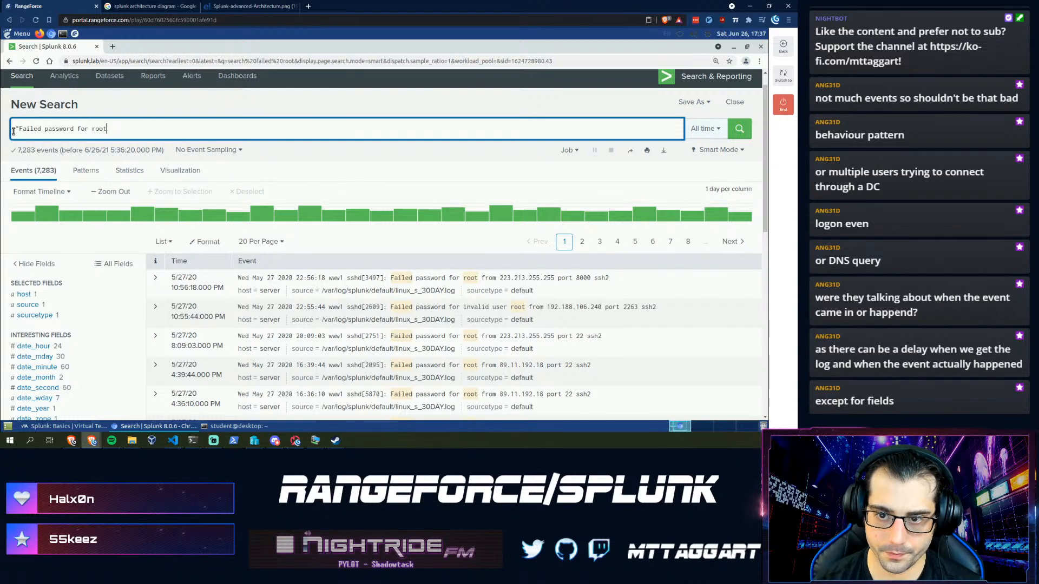
key(Return)
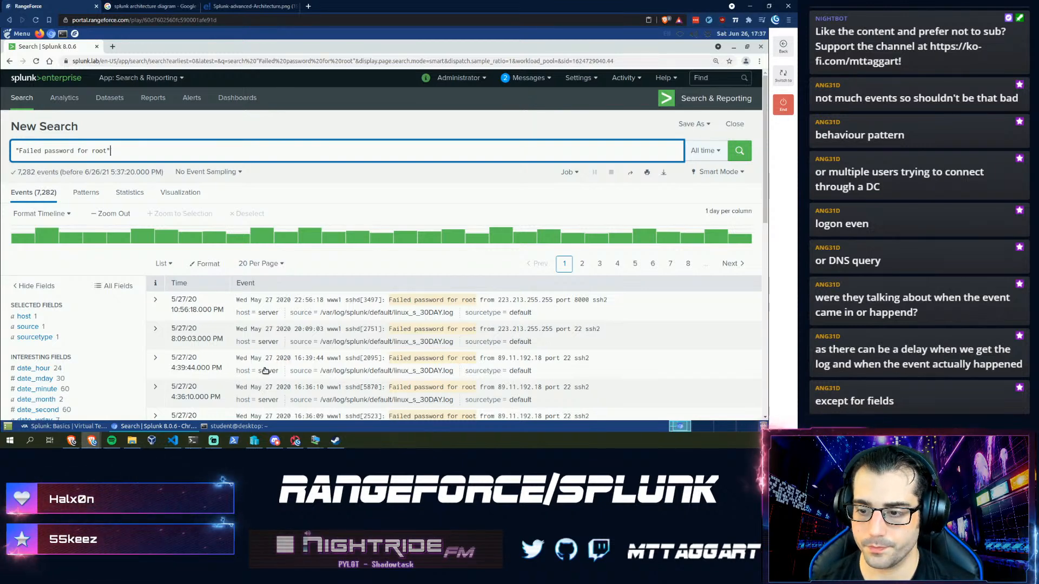
mouse_move(269, 246)
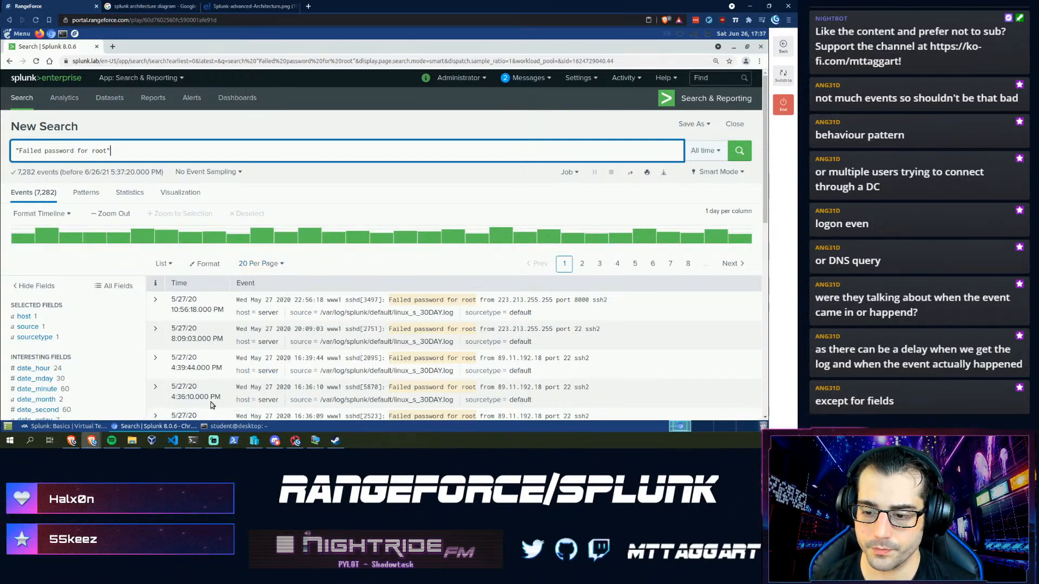
- Submit 7282 in the lab and go to the module's final feedback page
click(87, 428)
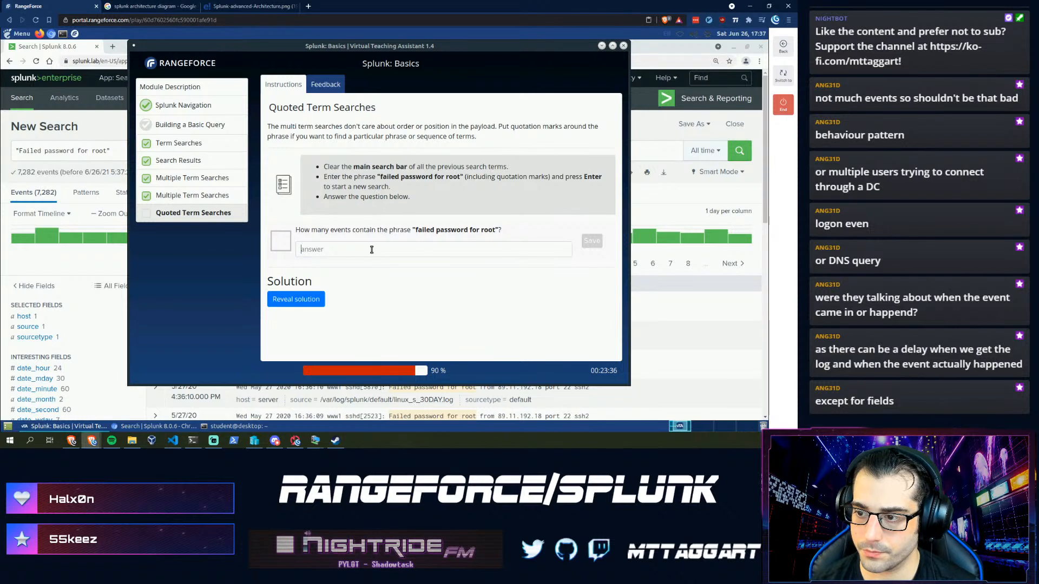
text(72)
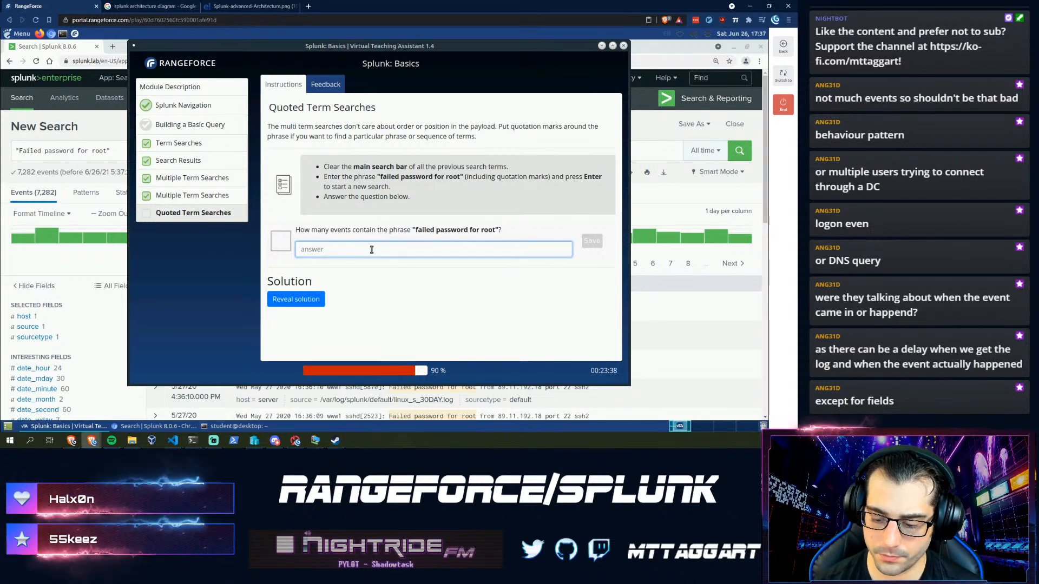
text(82)
key(Return)
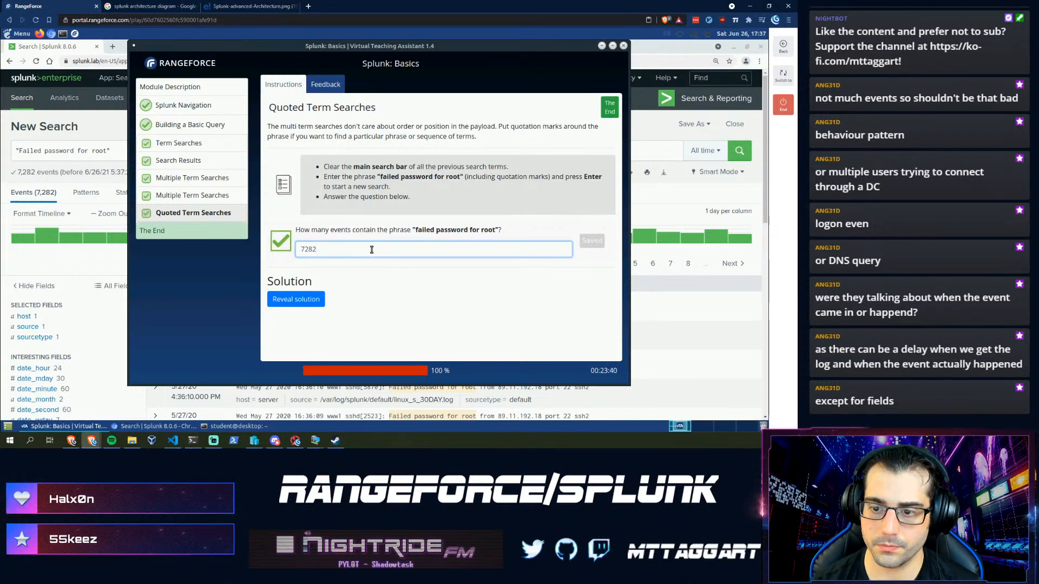
click(611, 107)
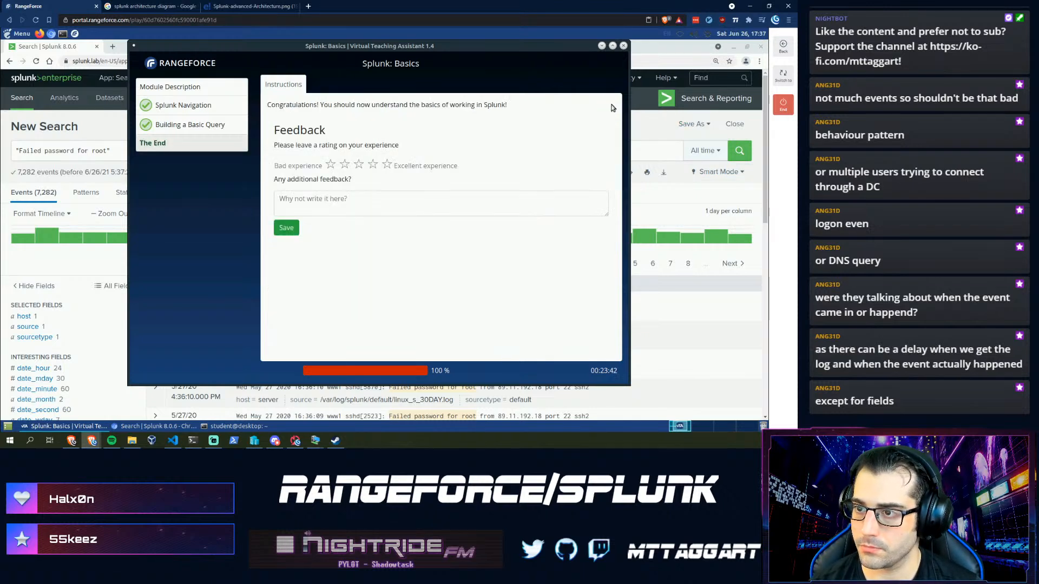
- Cancel ending the Splunk Basics module and switch back to the Splunk search page
click(782, 106)
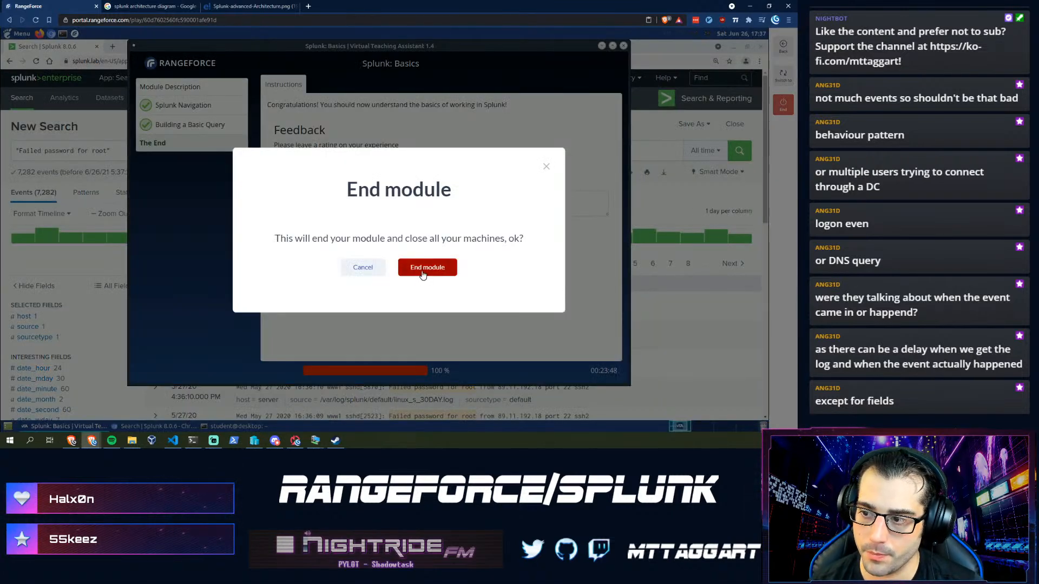
click(363, 268)
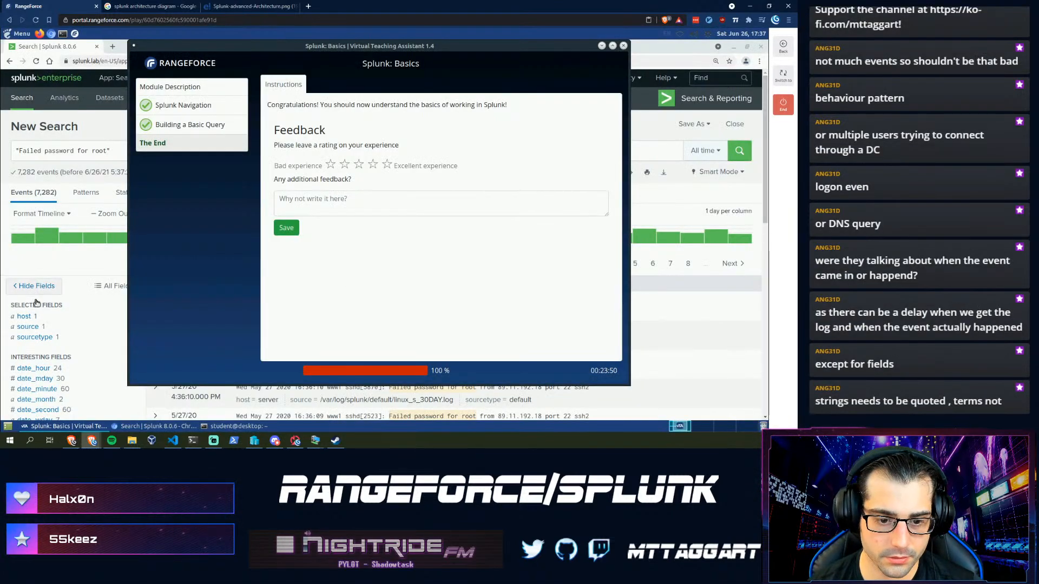
click(93, 148)
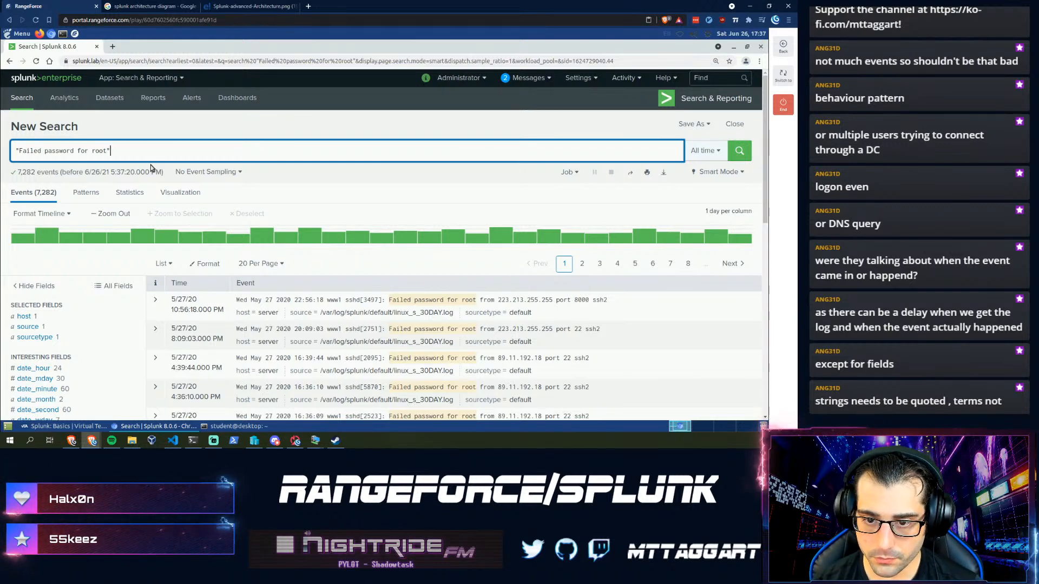
key(ctrl+a)
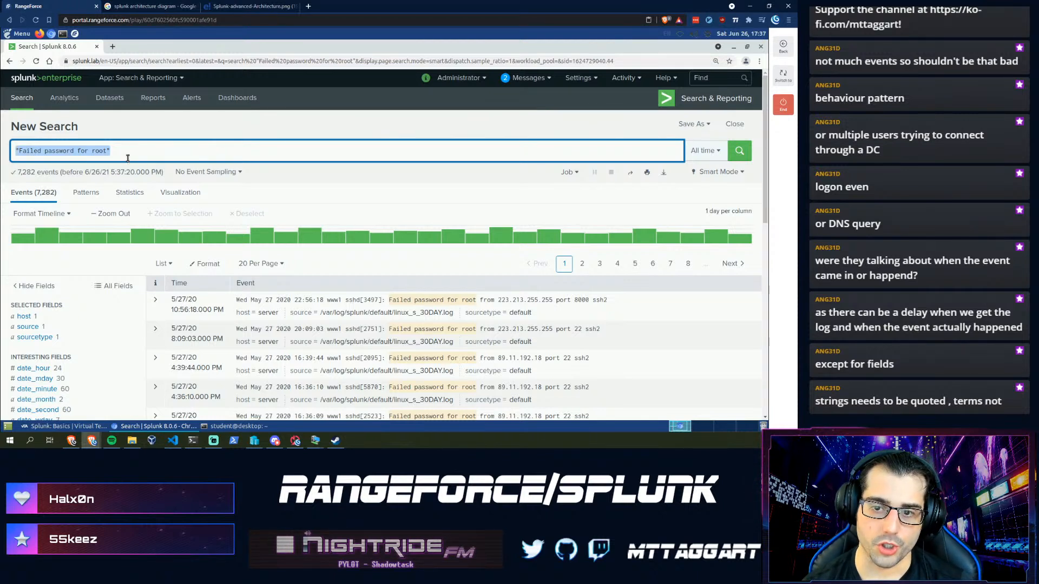
click(139, 154)
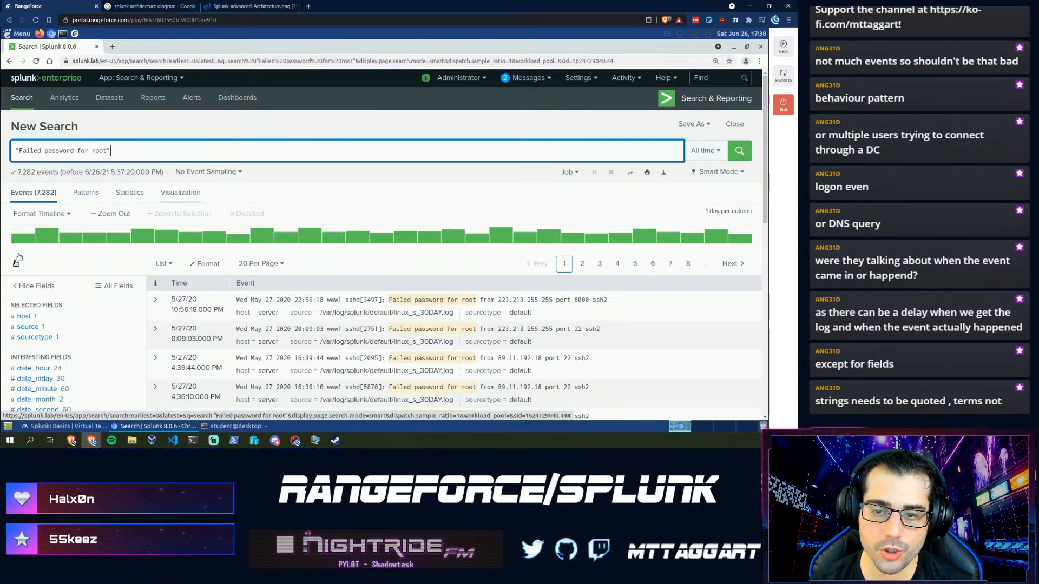
scroll(265, 311, down, 1)
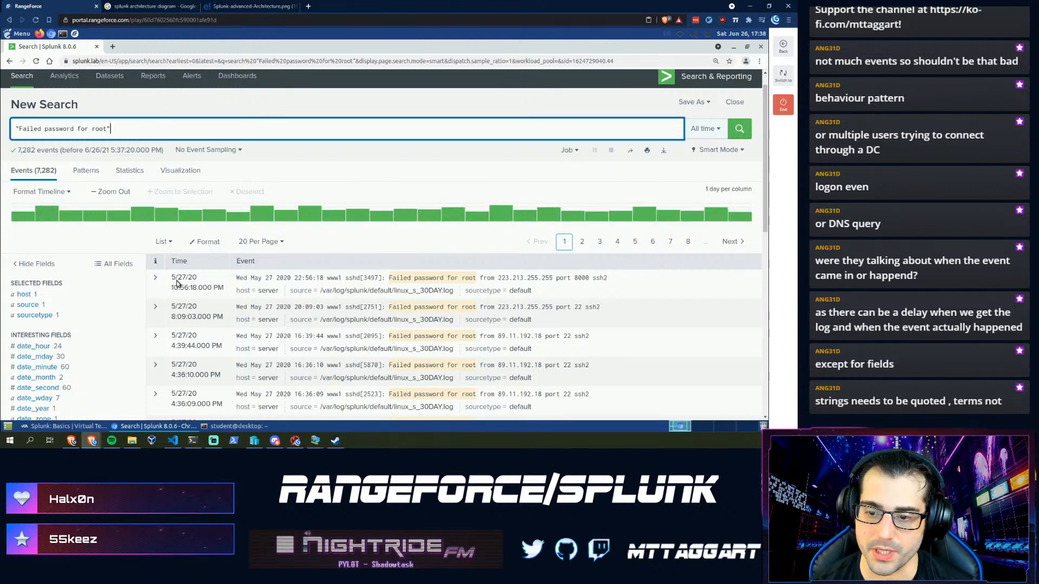
click(155, 278)
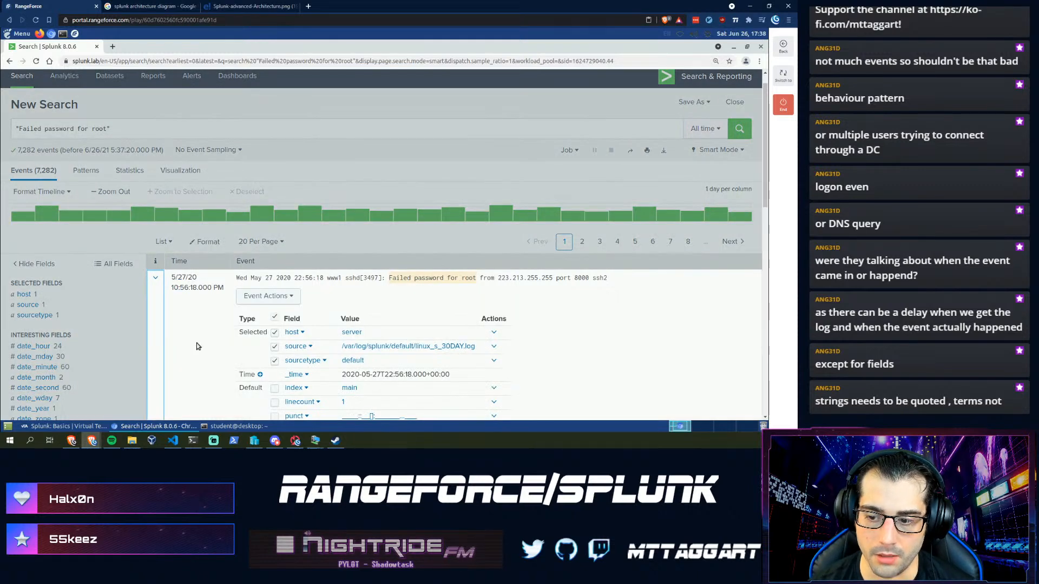
scroll(197, 346, down, 1)
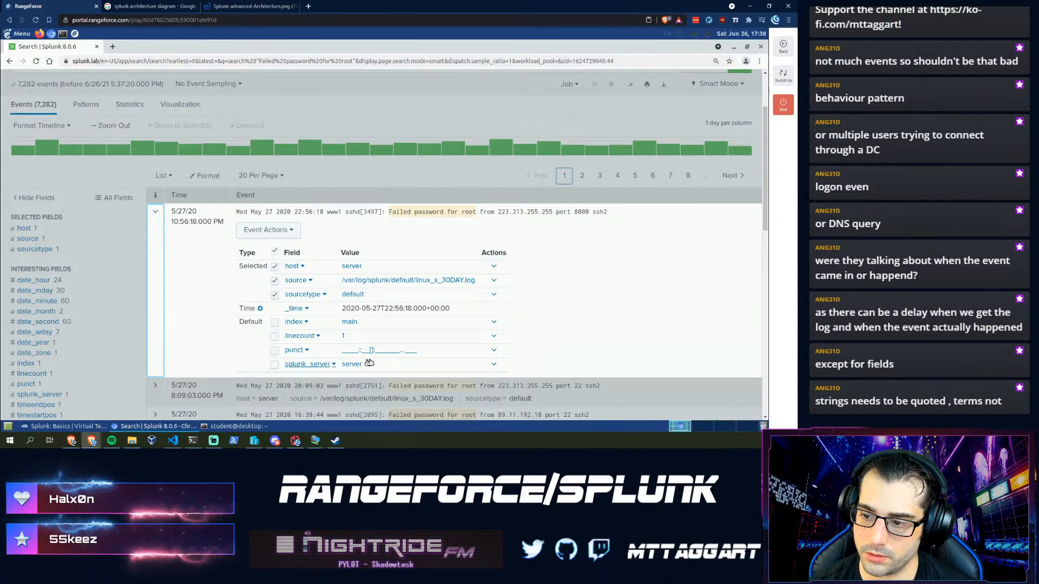
scroll(184, 307, up, 2)
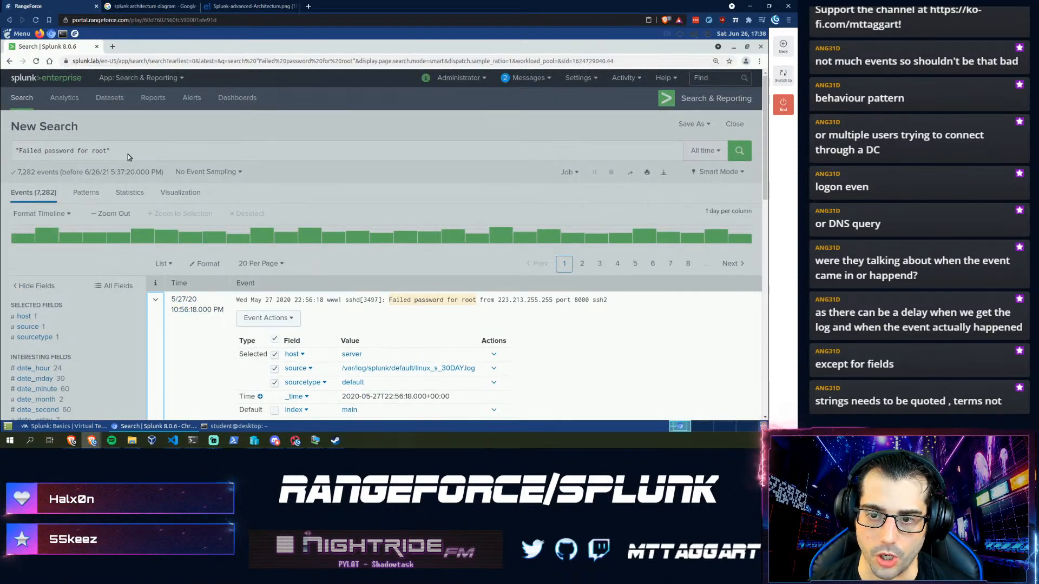
click(137, 153)
click(138, 153)
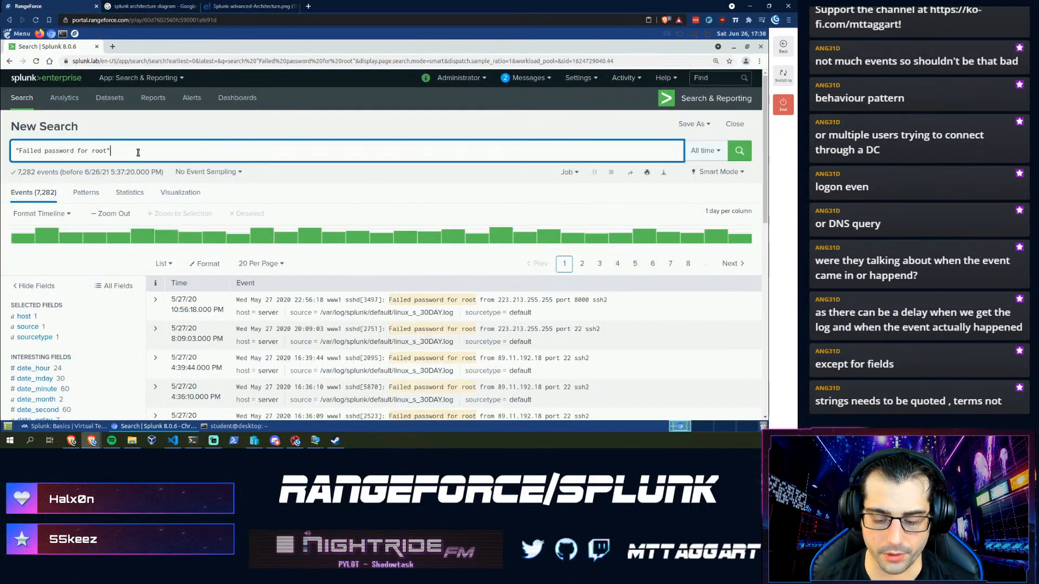
- Append '| timechart count' to the "Failed password for root" search and chart the daily counts
text(| t)
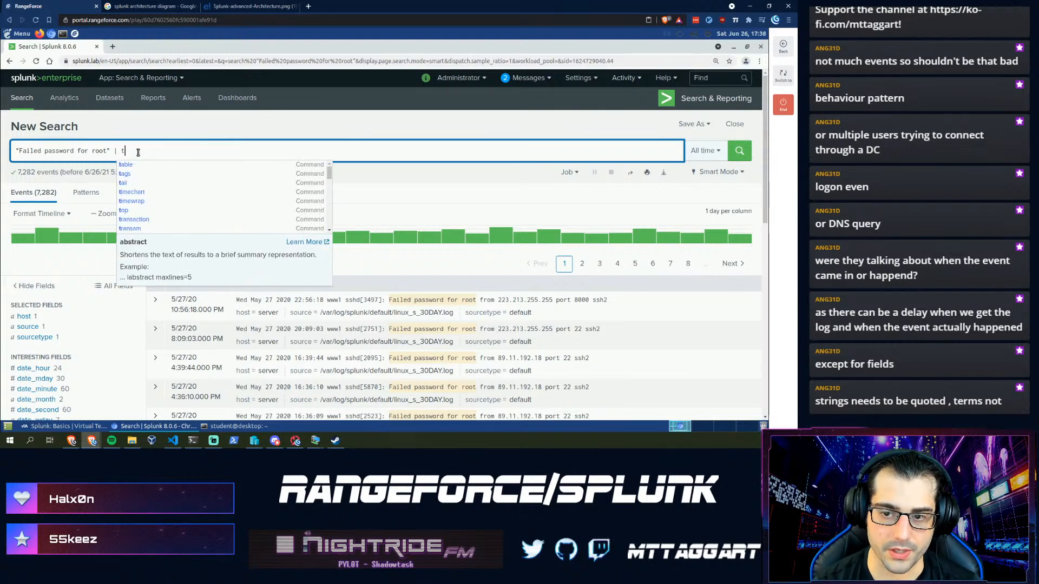
text(im)
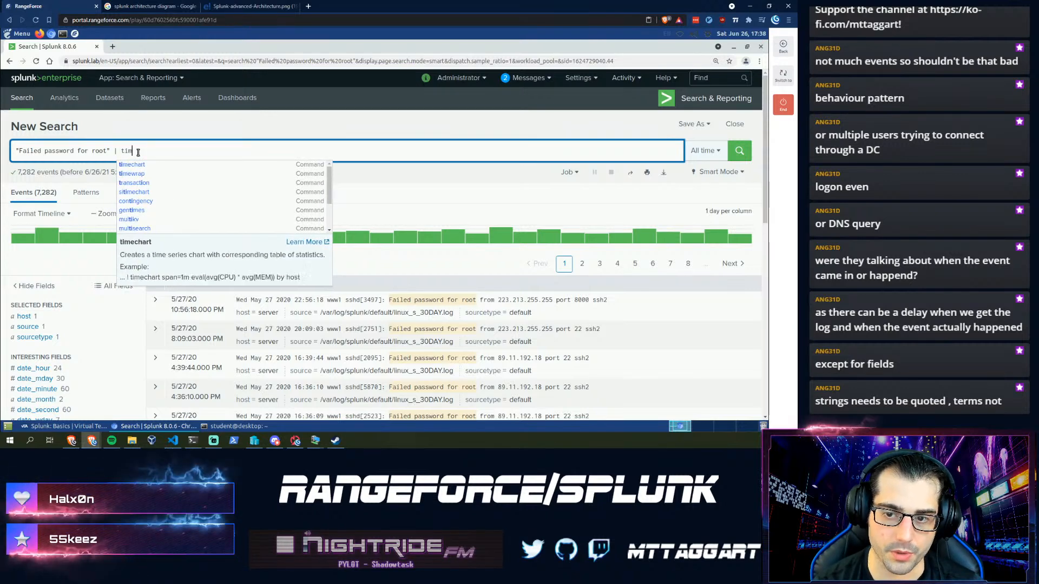
text(echart )
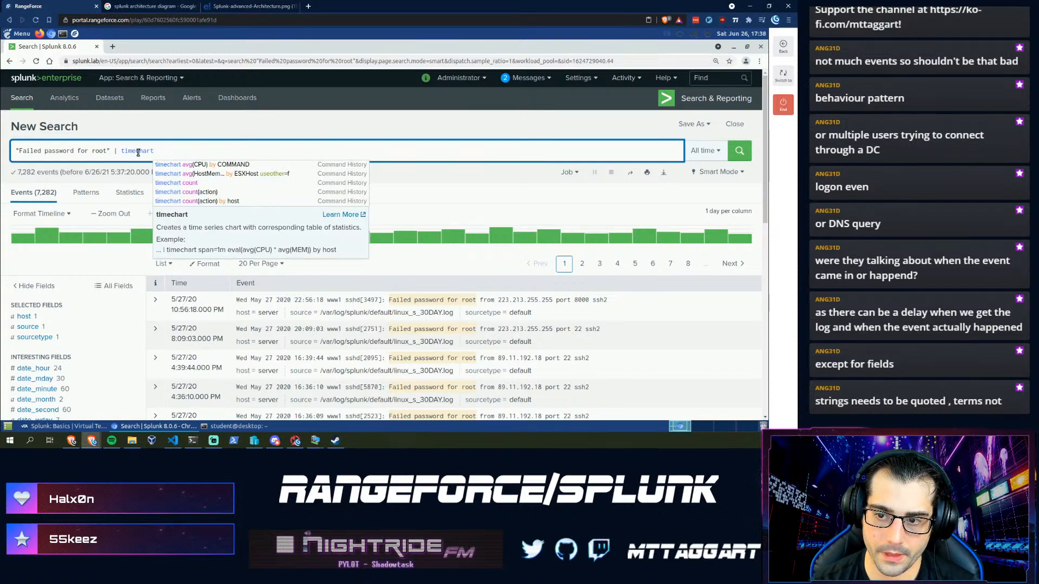
text(count)
key(Return)
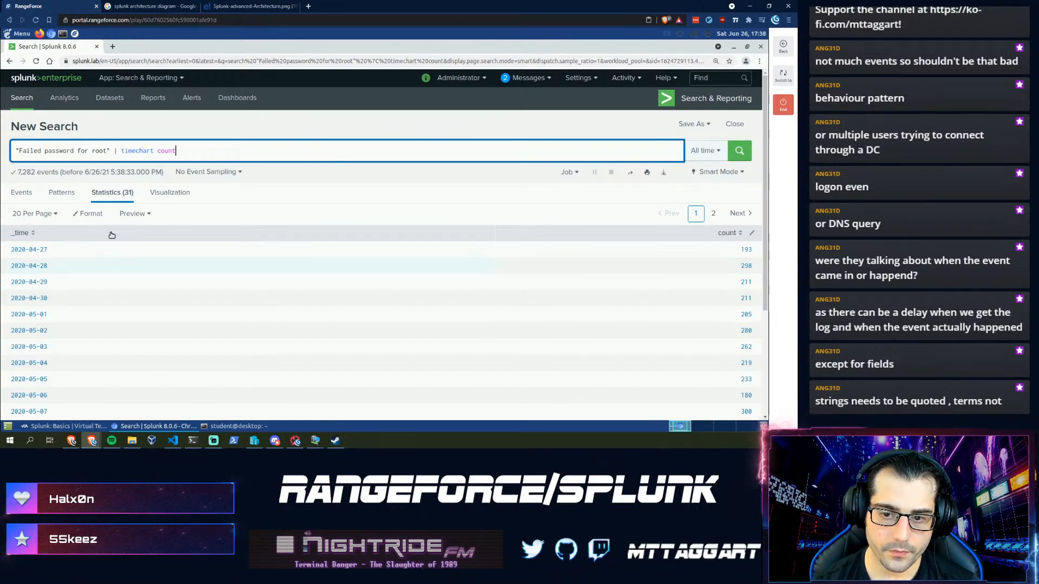
click(168, 193)
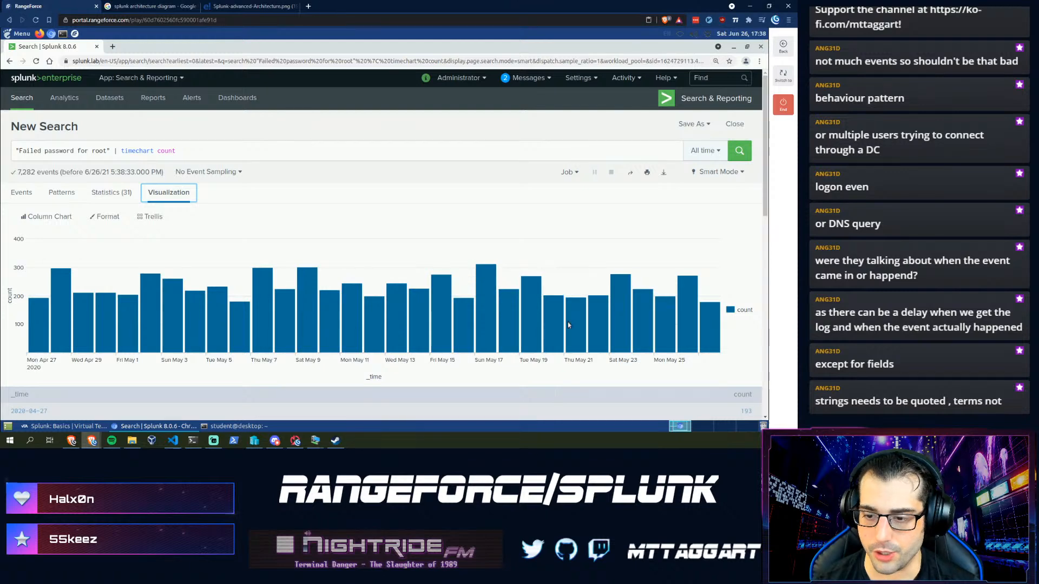
- Switch the daily "Failed password for root" chart from columns to an area chart
click(30, 217)
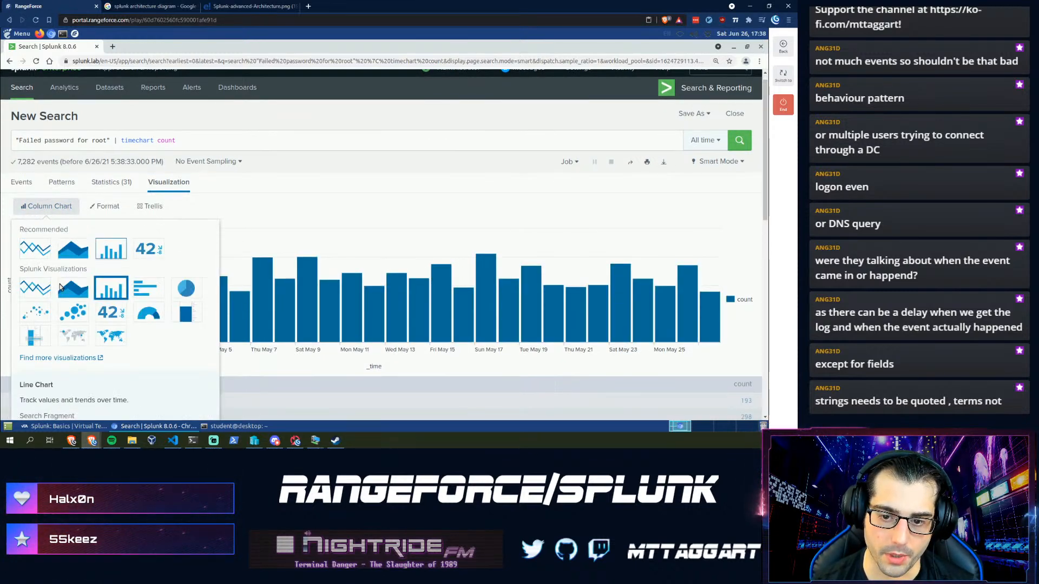
click(75, 253)
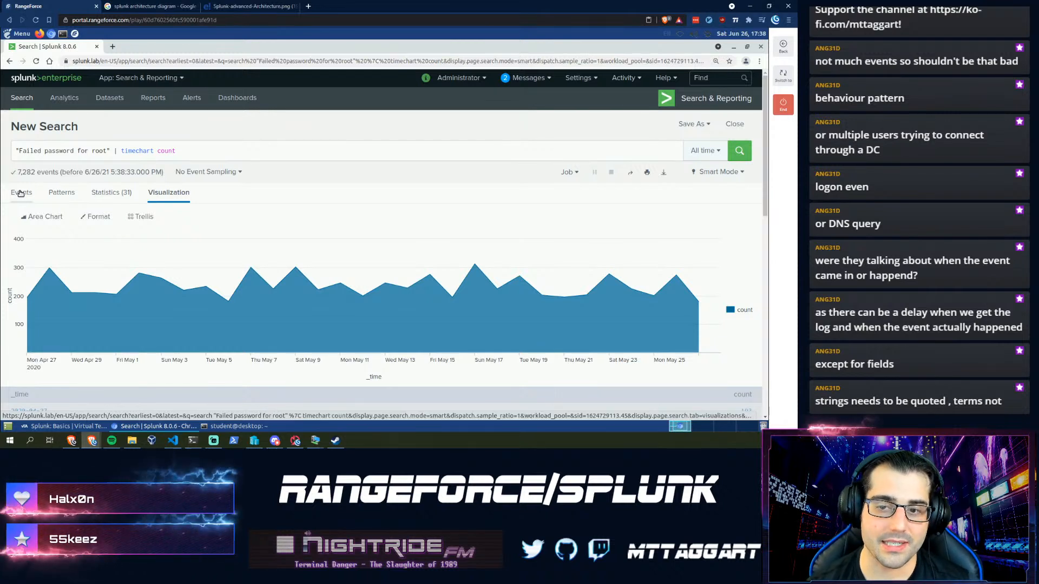
click(106, 149)
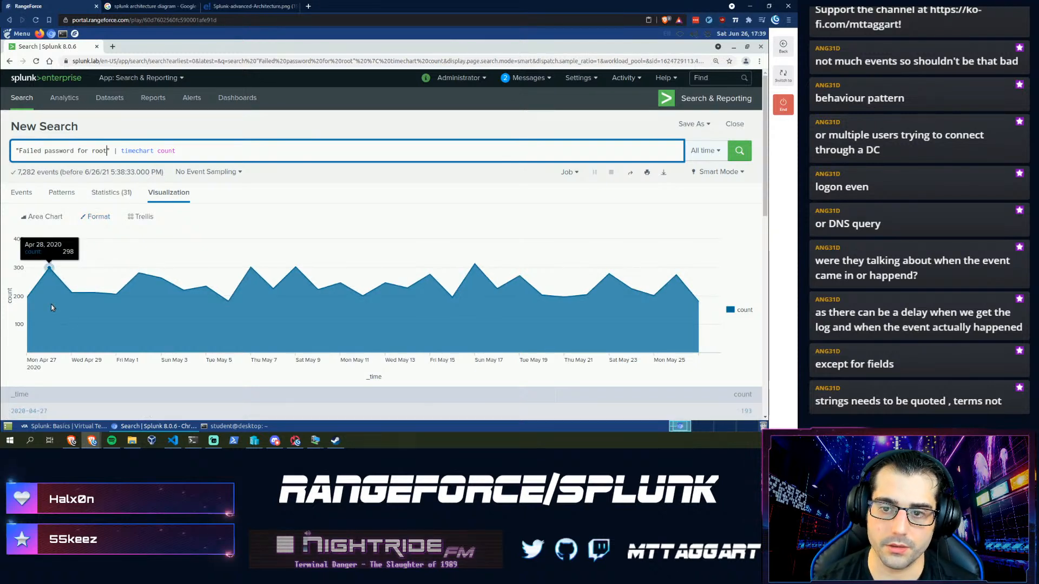
- Drop 'for root' to search all failed passwords and move timechart onto its own line
key(BackSpace)
key(BackSpace)
key(BackSpace)
key(BackSpace)
key(BackSpace)
key(BackSpace)
key(BackSpace)
key(BackSpace)
key(BackSpace)
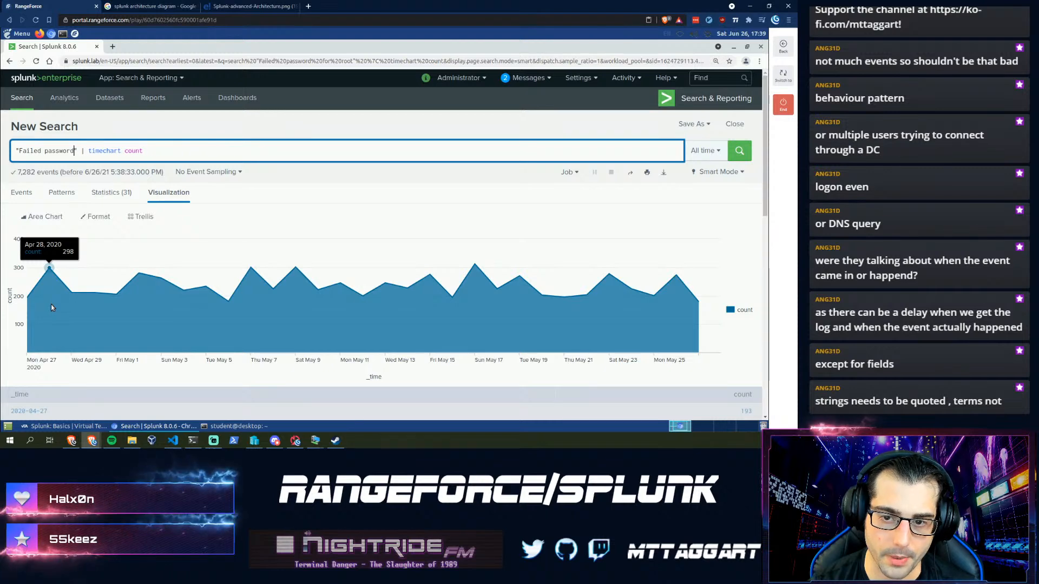
key(Return)
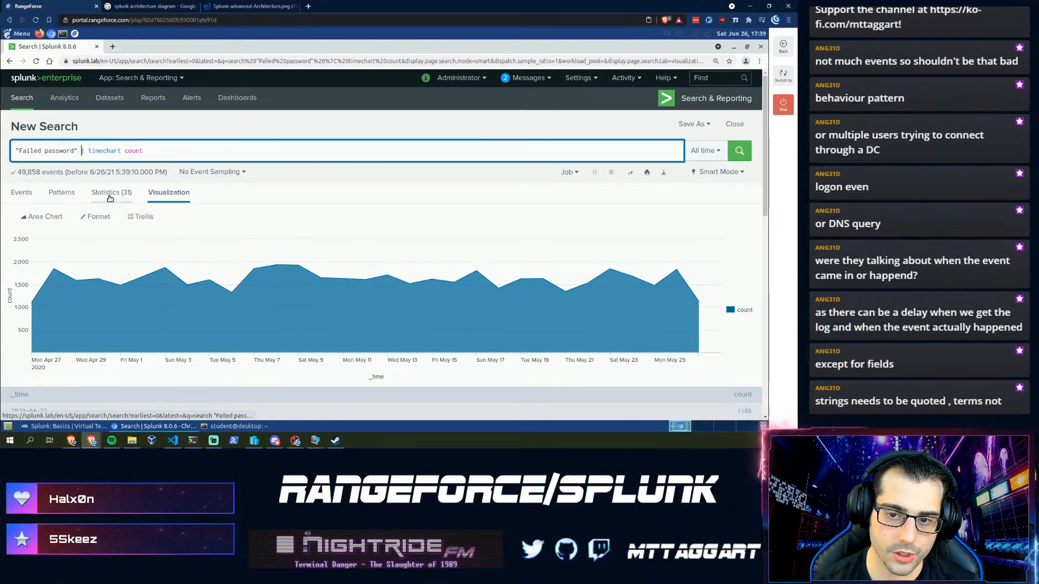
key(shift+Return)
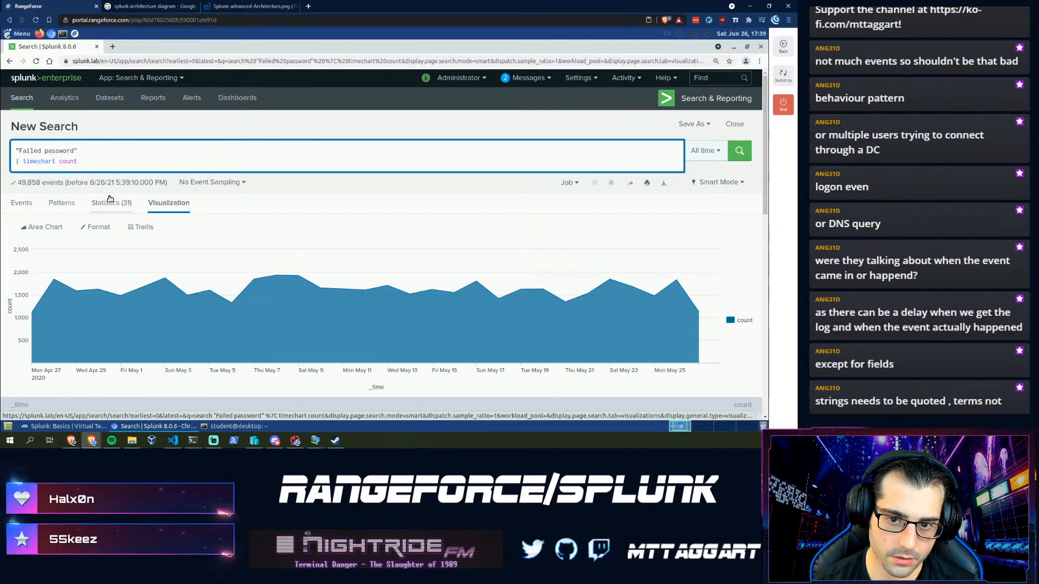
key(shift+Return)
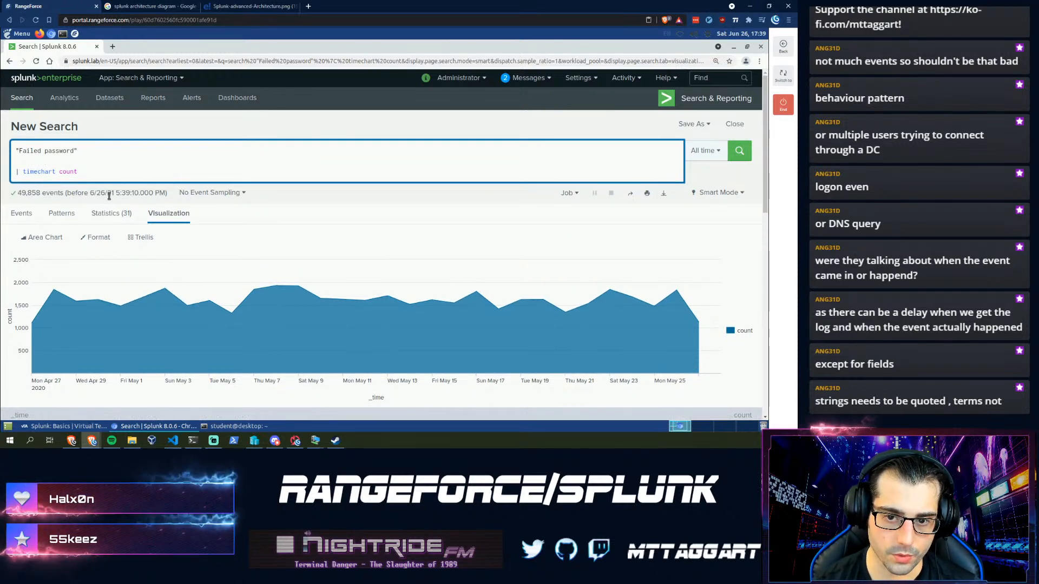
- Insert a previously used rex command from search history above the timechart line
text(|)
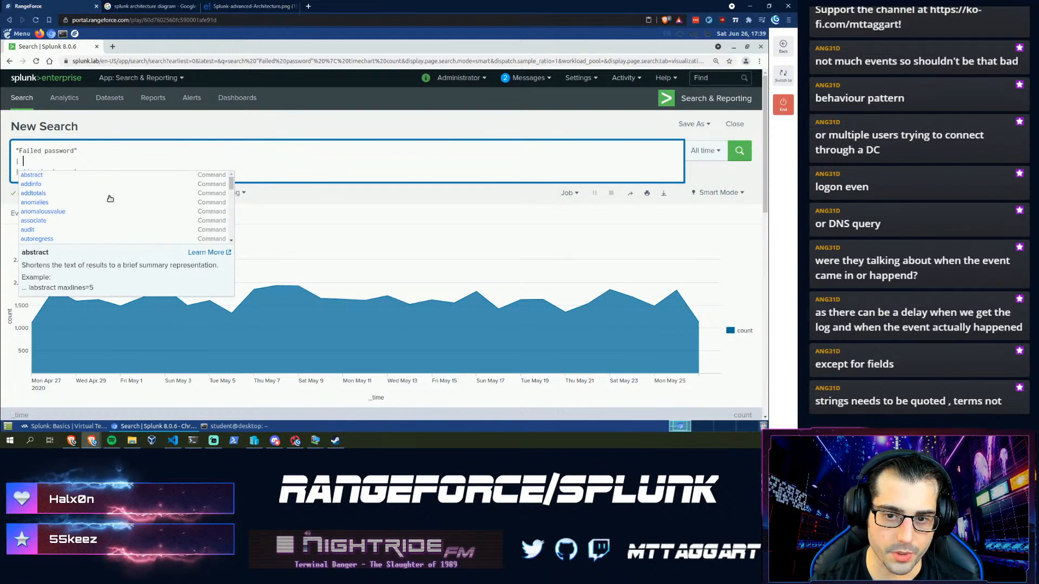
text(rex)
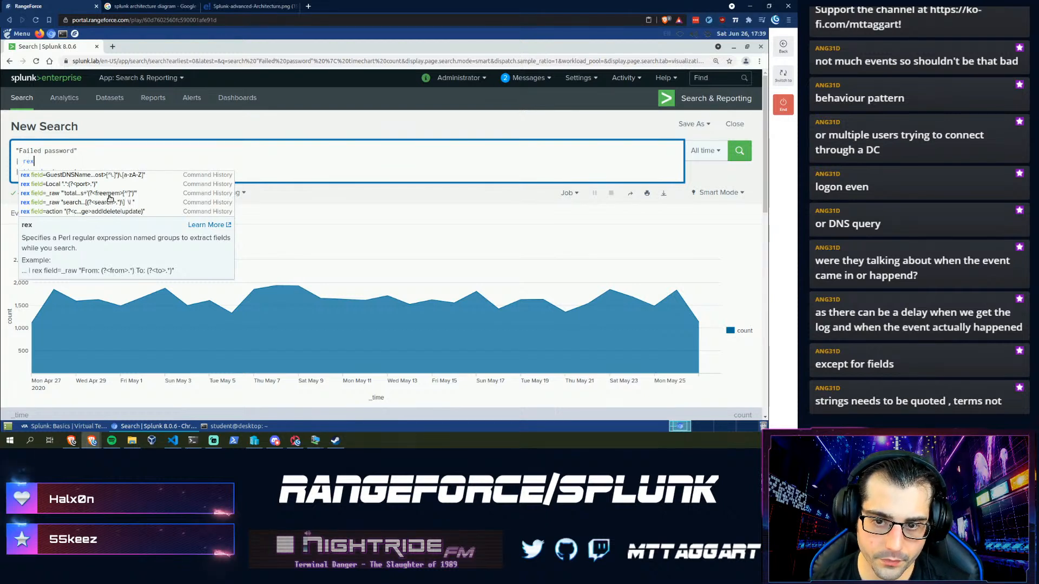
key(Down)
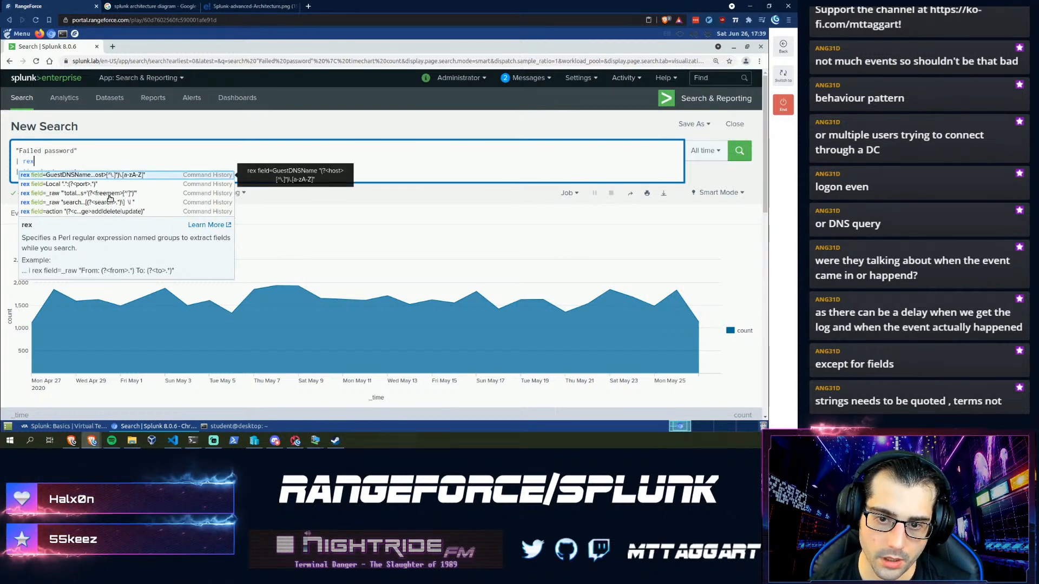
key(Down)
key(Down)
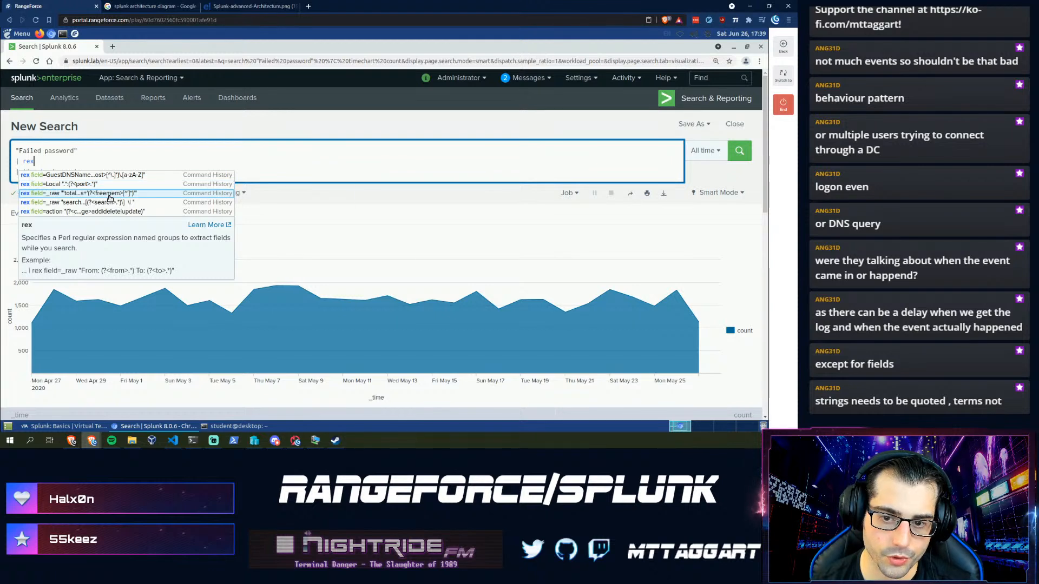
key(Down)
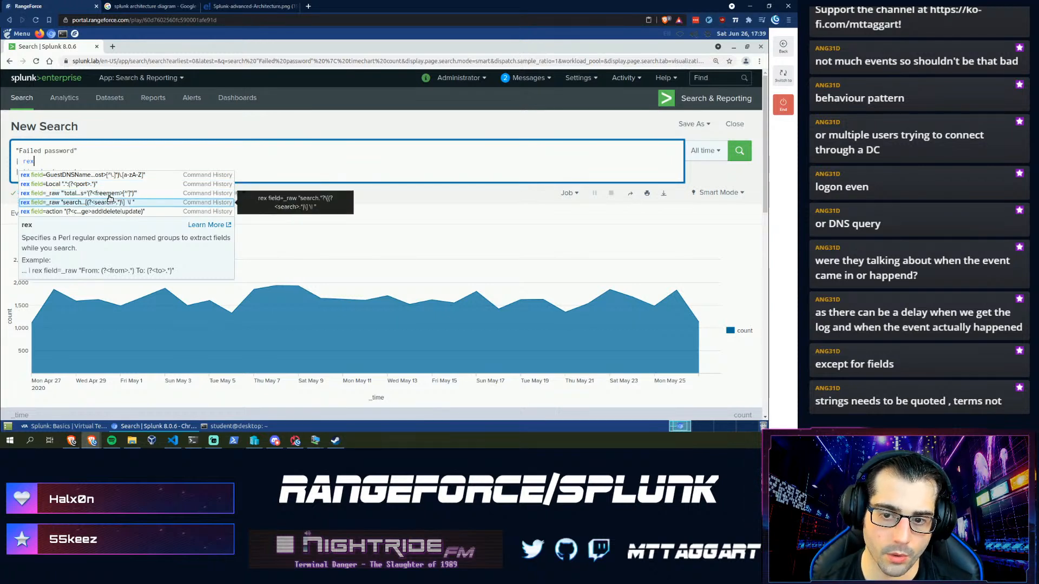
key(Return)
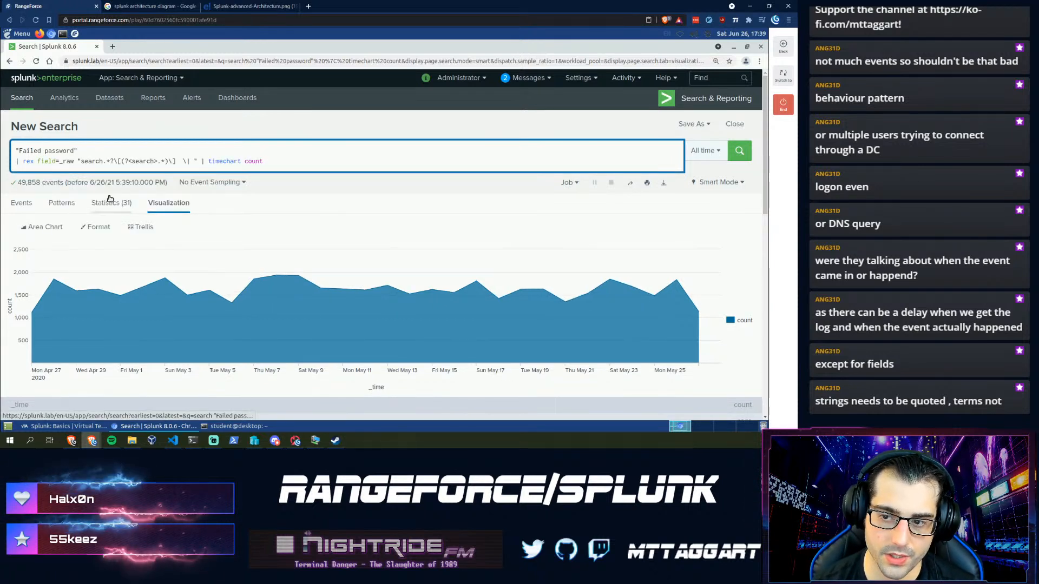
key(shift+Return)
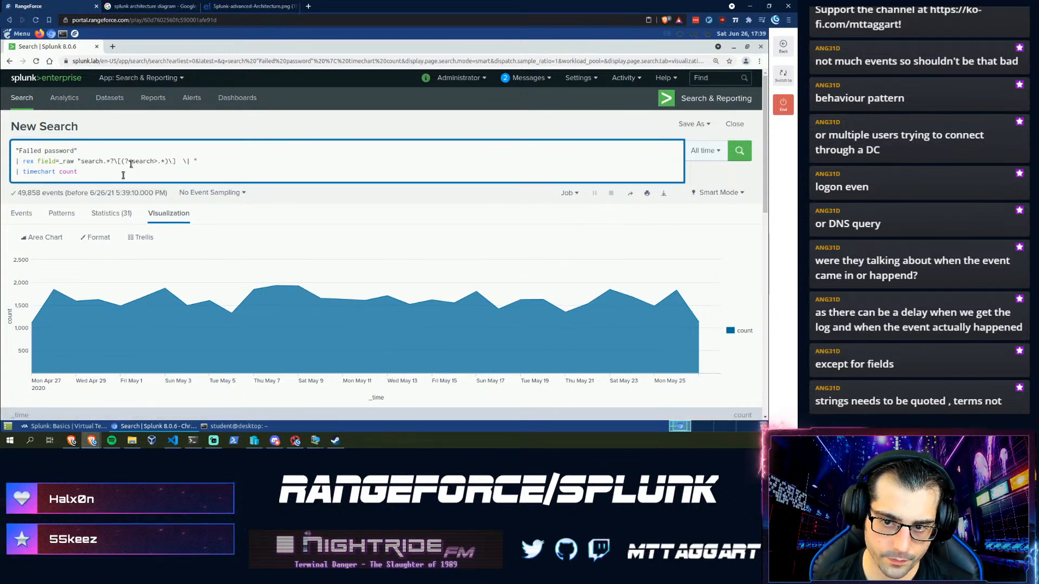
- Inspect the rex pattern's named group and escaped pipe, then view the raw events list
drag(81, 163, 102, 161)
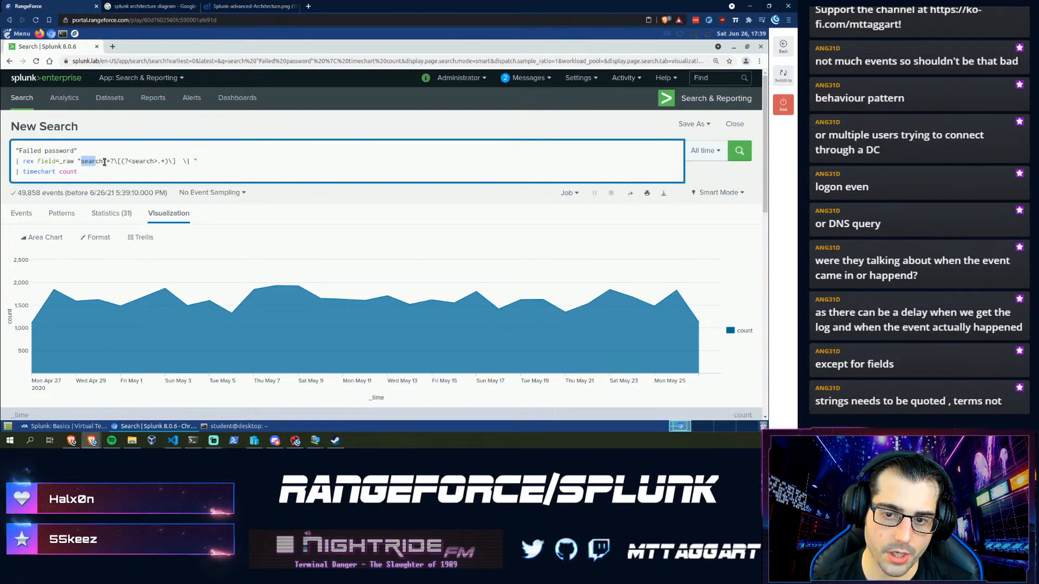
click(103, 162)
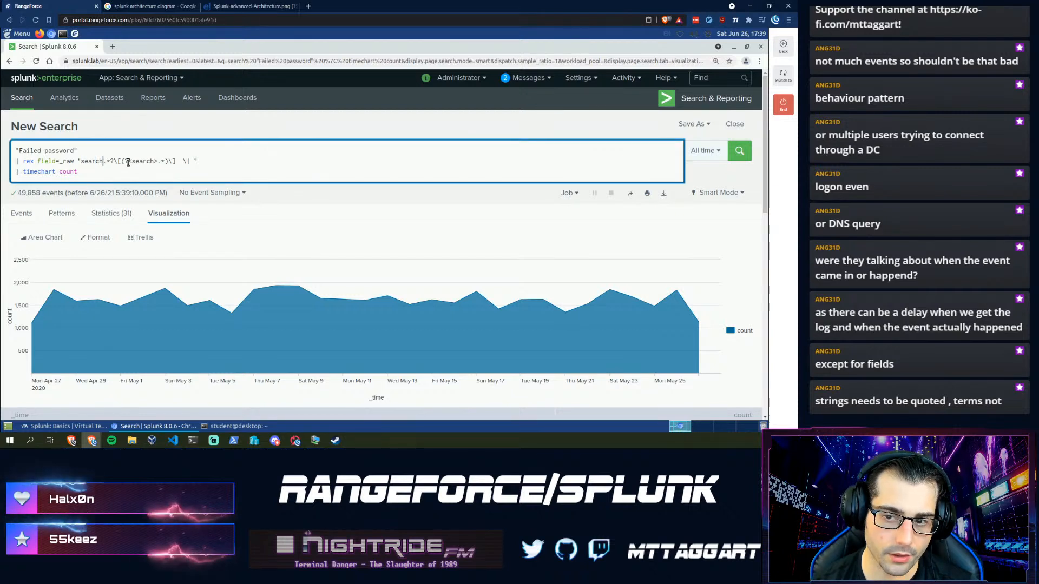
click(190, 161)
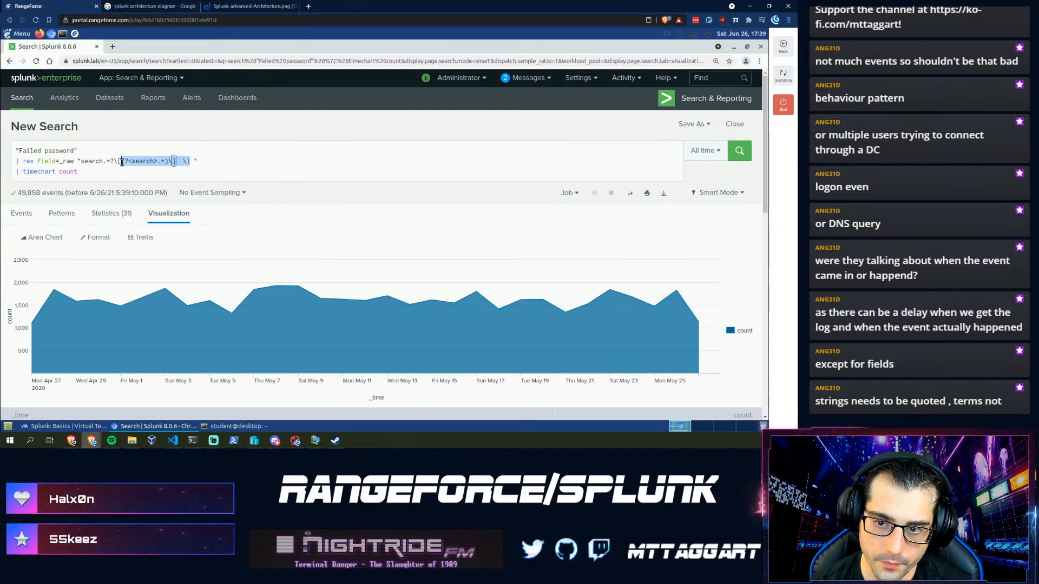
mouse_move(174, 162)
mouse_down()
mouse_move(123, 162)
mouse_move(166, 163)
mouse_up()
click(151, 162)
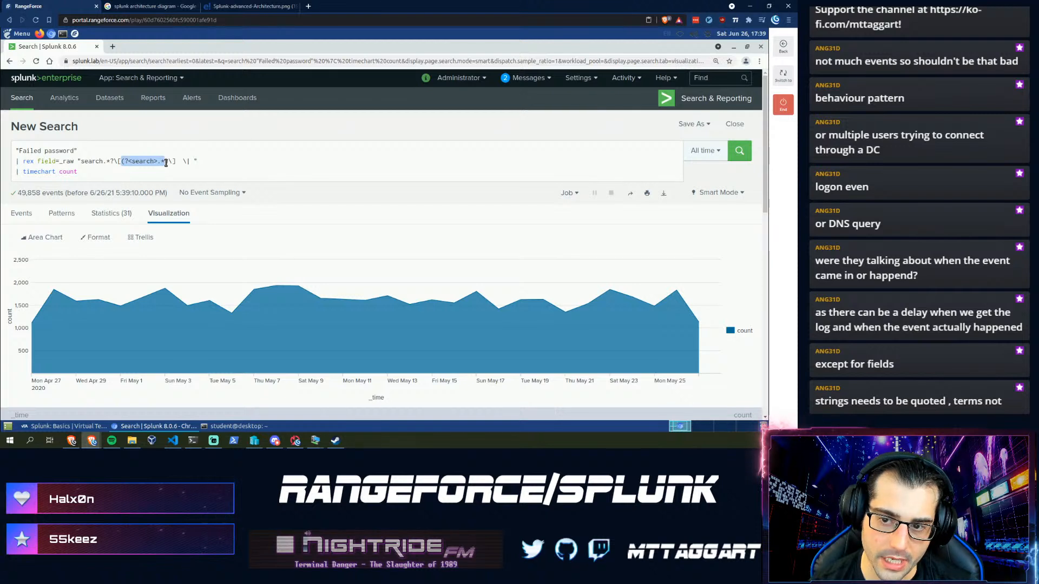
click(140, 161)
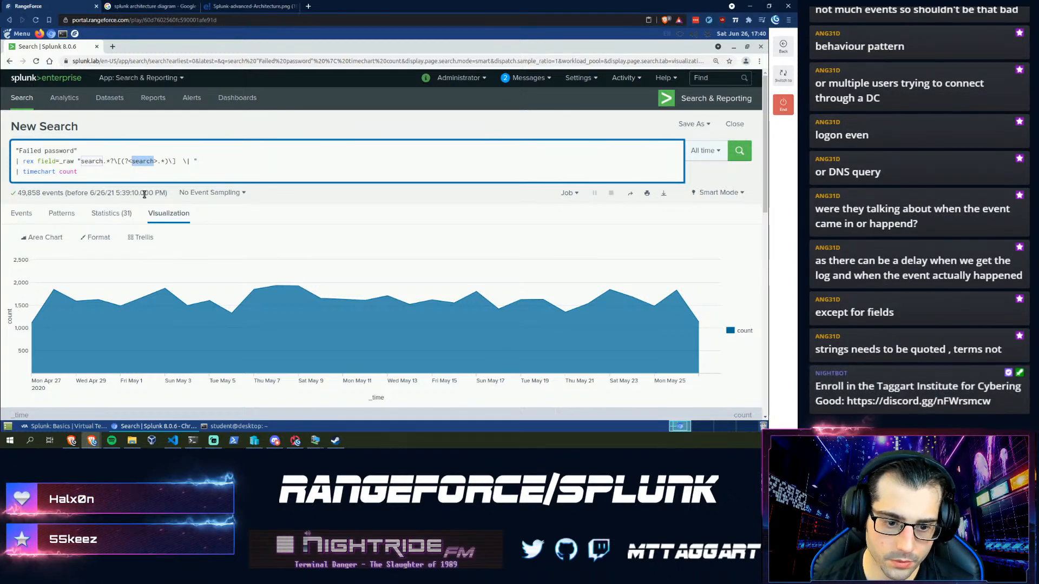
key(Left)
key(Left)
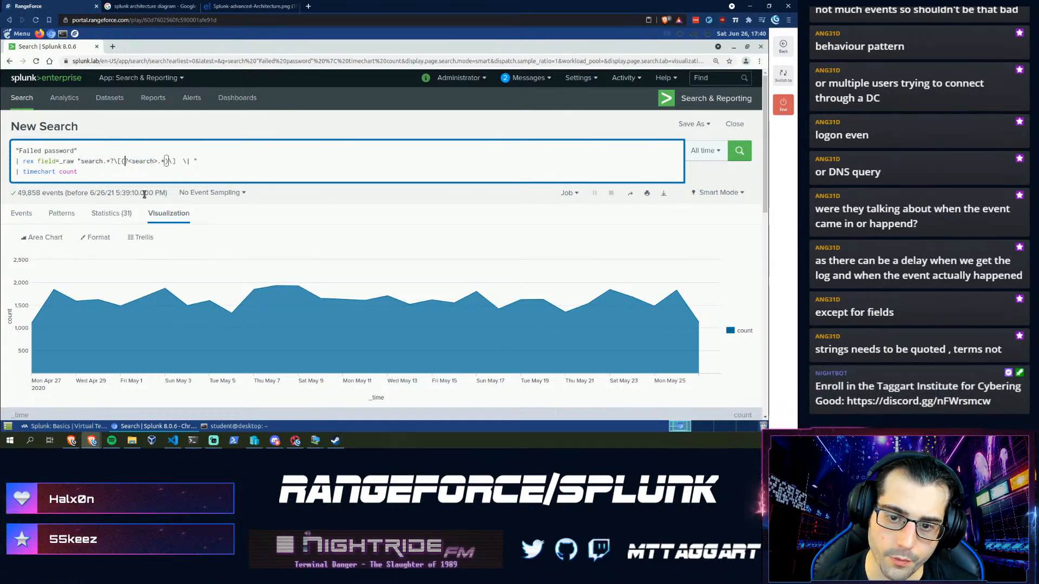
click(22, 214)
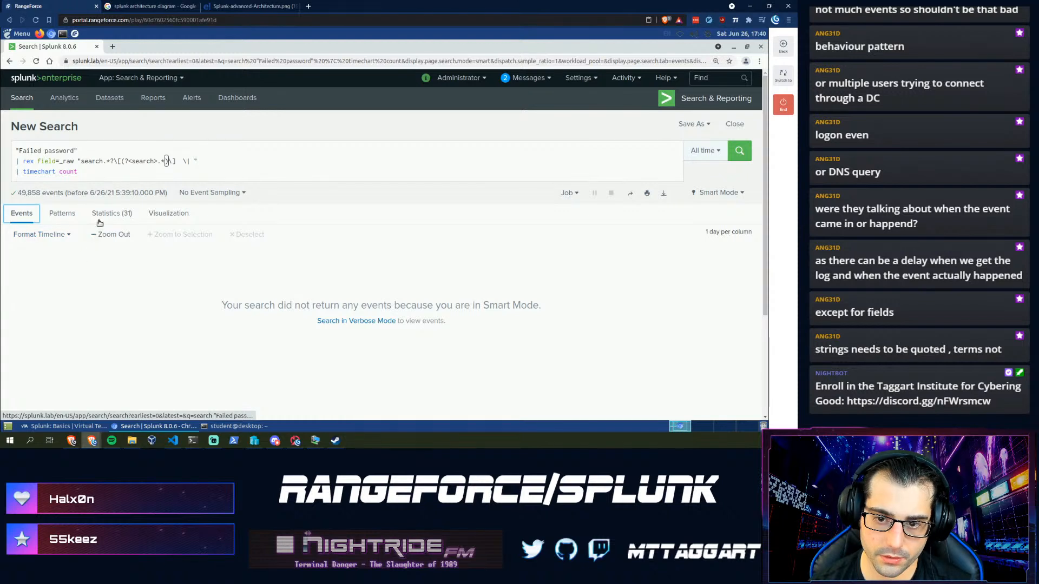
- Rename the capture group to user, remove a stray space, and delete the timechart count line
click(87, 161)
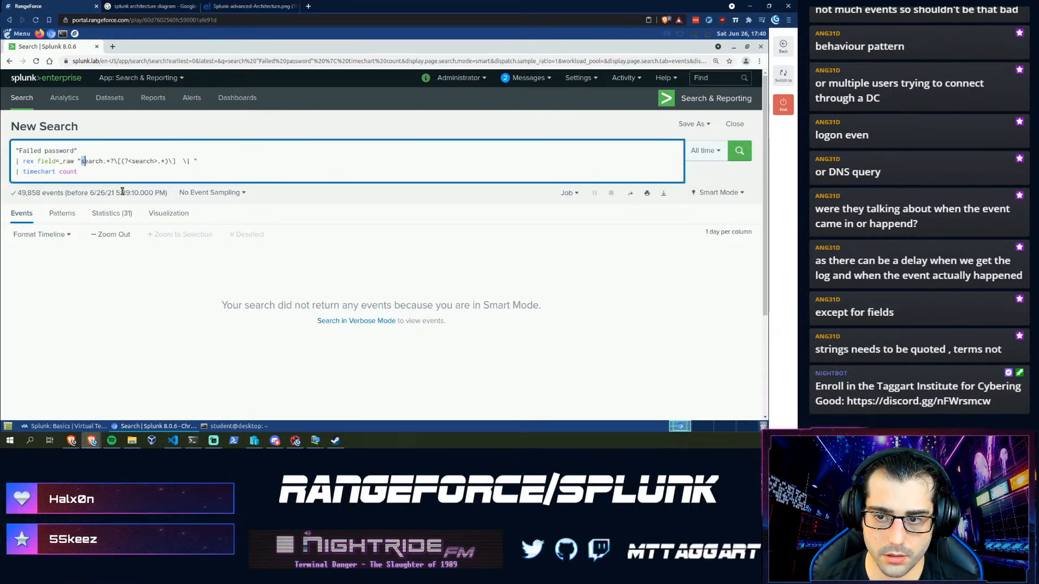
key(shift+Right)
key(shift+Right)
key(shift+Right)
key(shift+Right)
key(shift+Right)
key(shift+Right)
key(shift+Right)
key(shift+Right)
key(shift+Right)
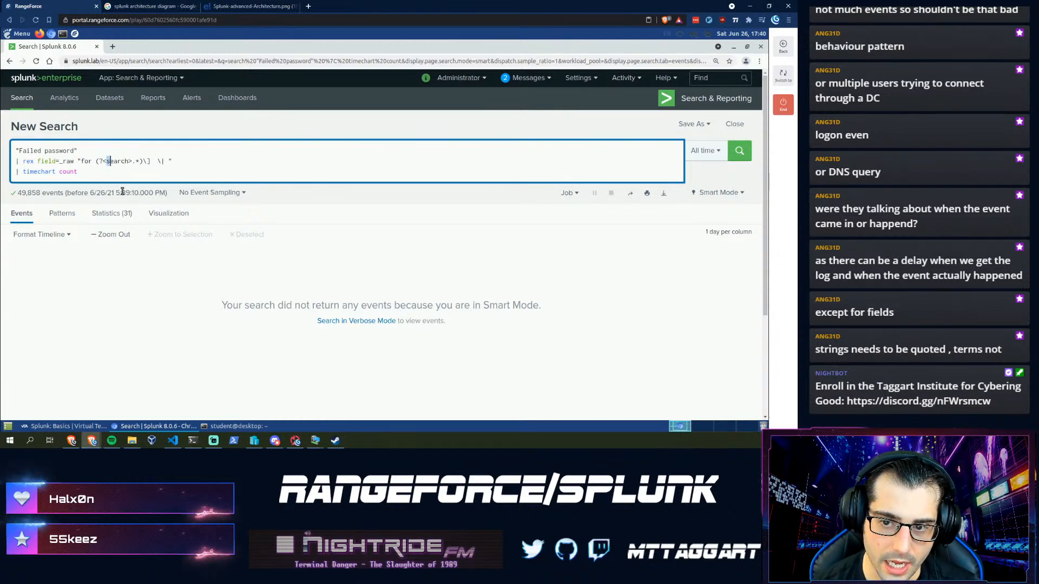
key(ctrl+shift+Right)
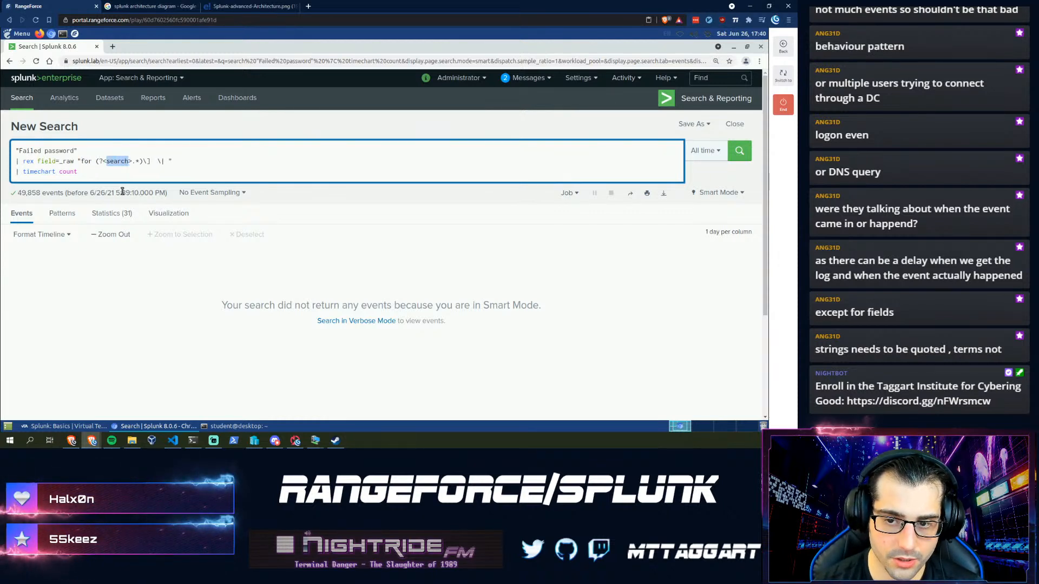
text(use)
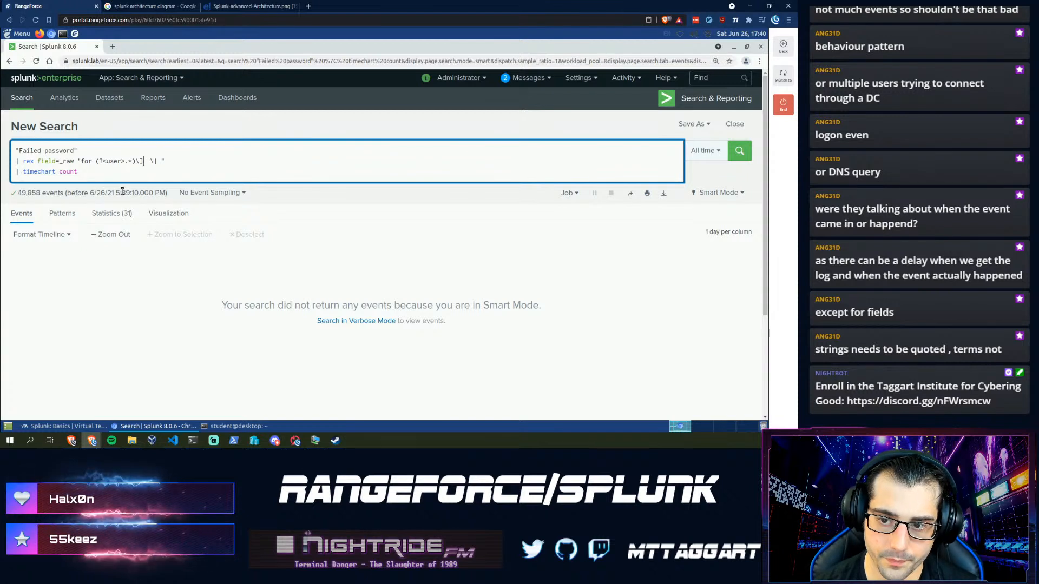
key(Right)
key(Right)
key(Right)
key(Right)
key(Right)
key(BackSpace)
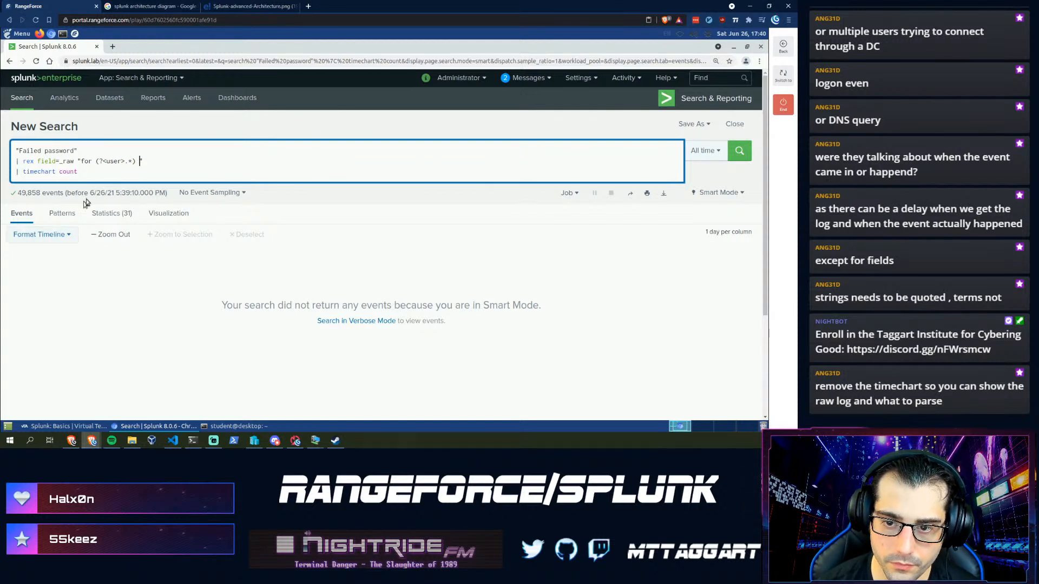
key(shift+Down)
key(BackSpace)
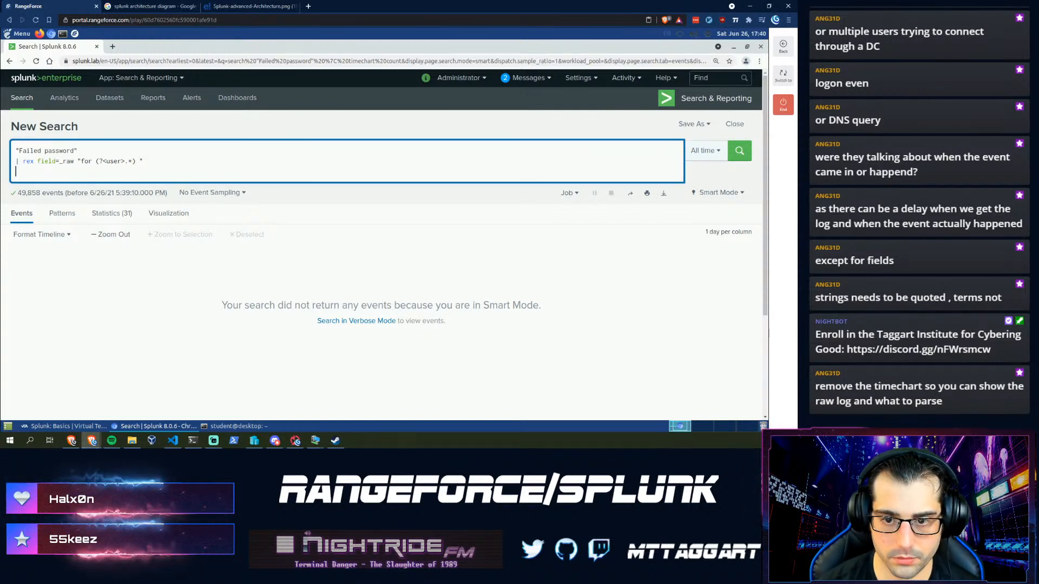
- Run the rex search and review the user field's top values
key(BackSpace)
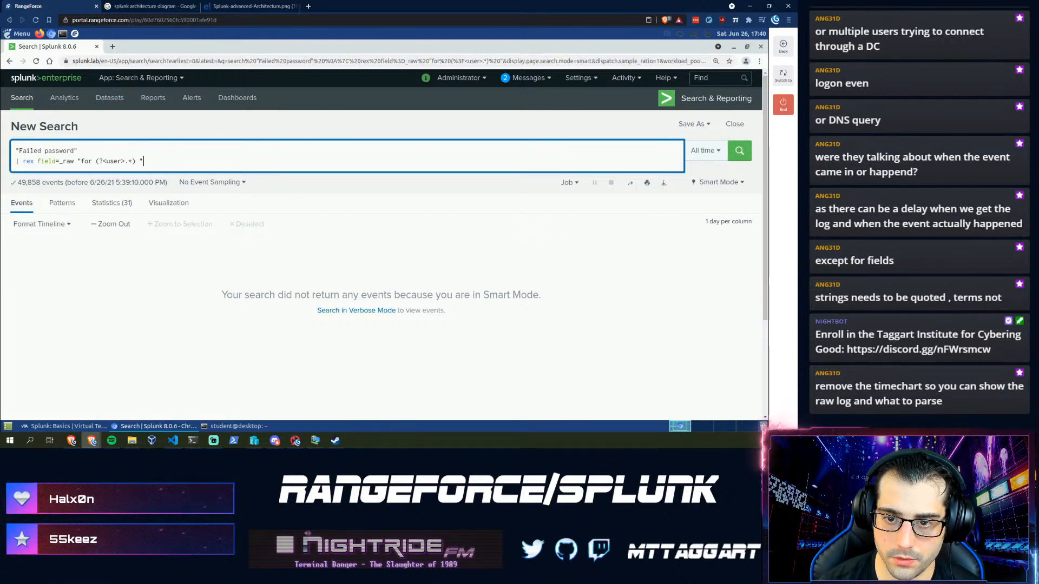
key(Return)
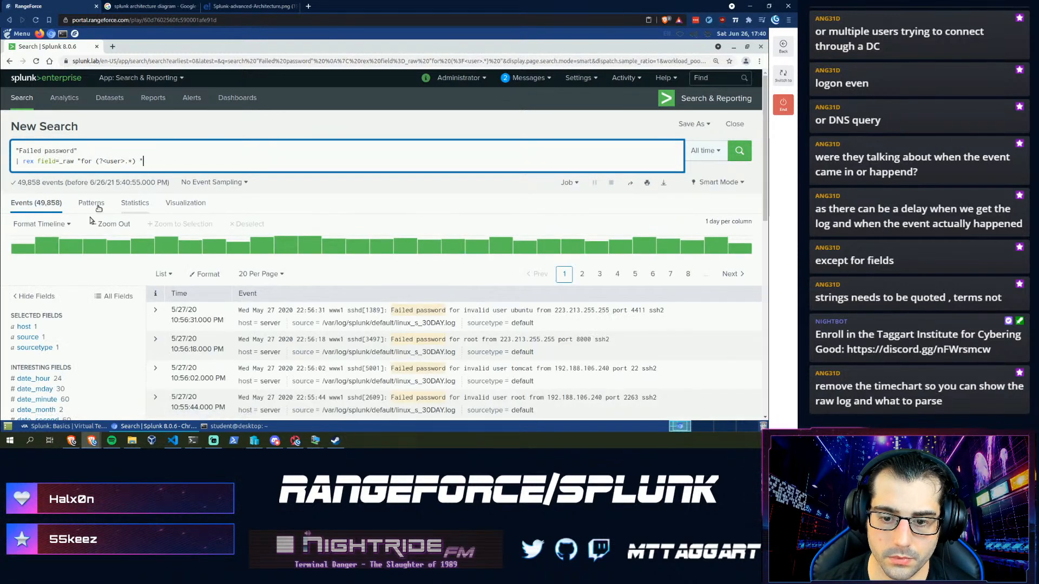
scroll(66, 332, down, 2)
scroll(66, 332, down, 2)
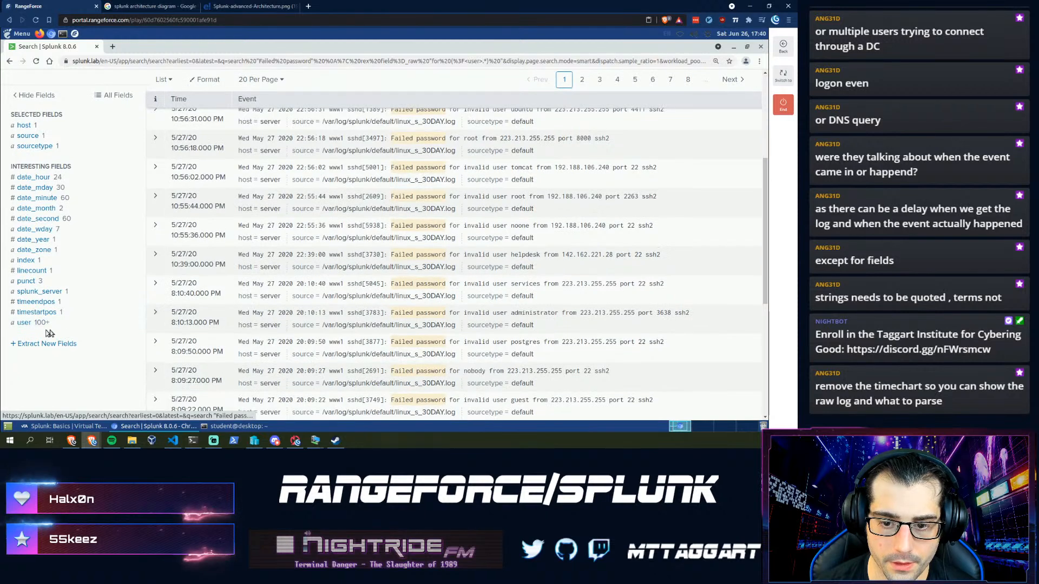
click(24, 323)
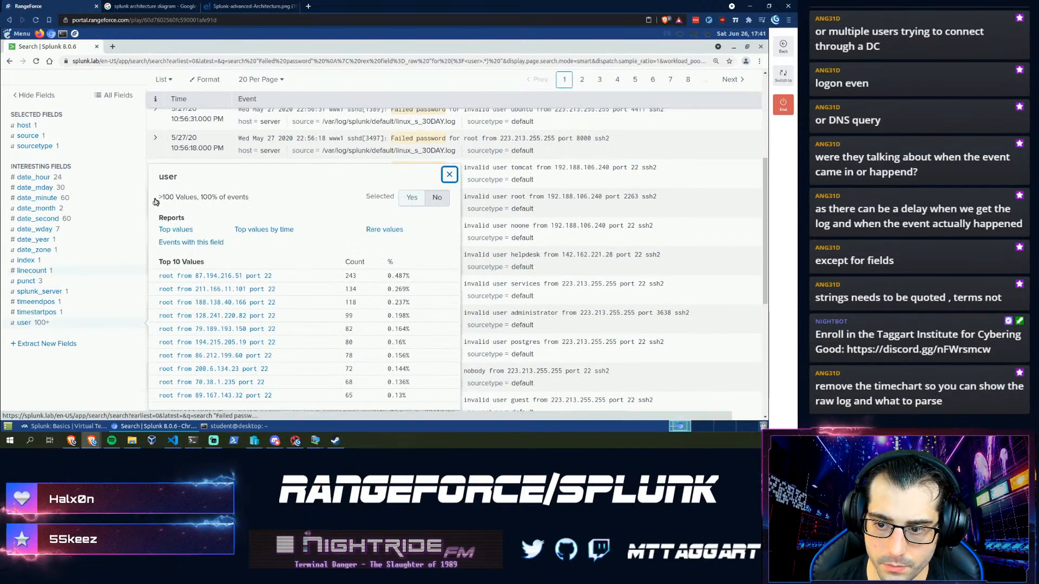
scroll(137, 209, up, 3)
scroll(136, 209, up, 2)
scroll(162, 303, down, 4)
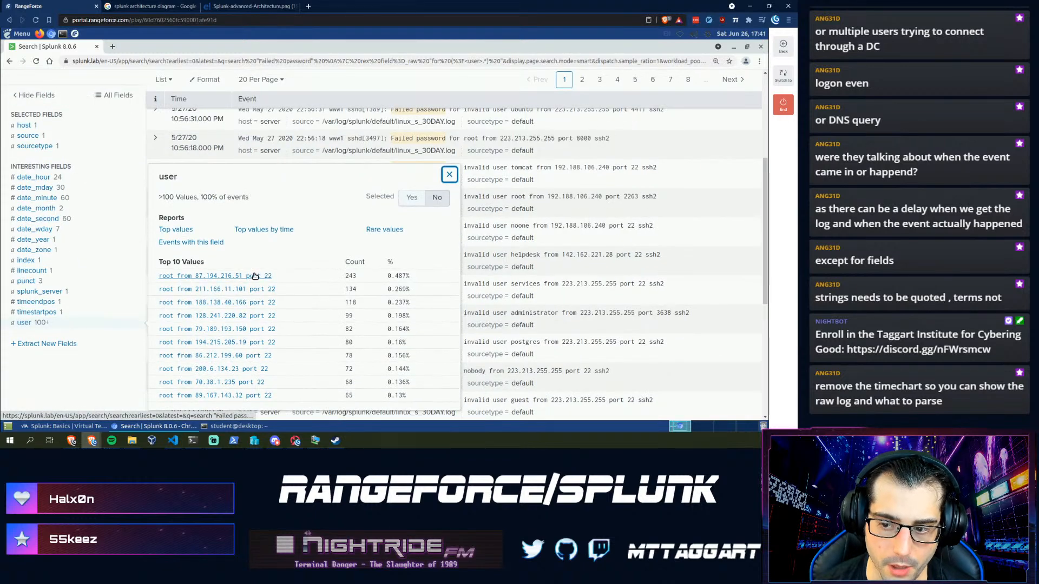
scroll(162, 244, up, 4)
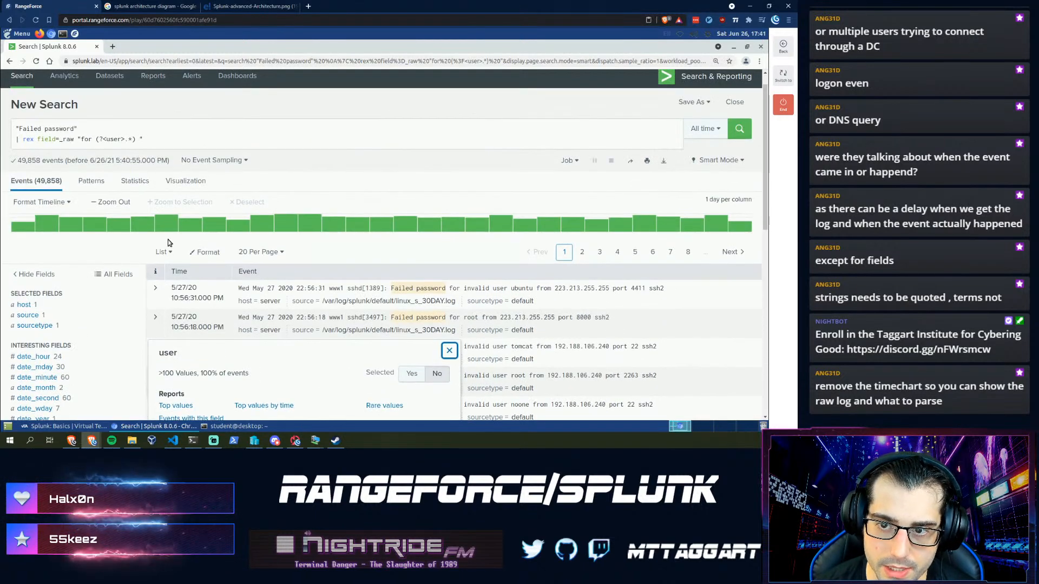
- End the user capture at 'from', rerun, and check user values like root and invalid user admin
click(145, 142)
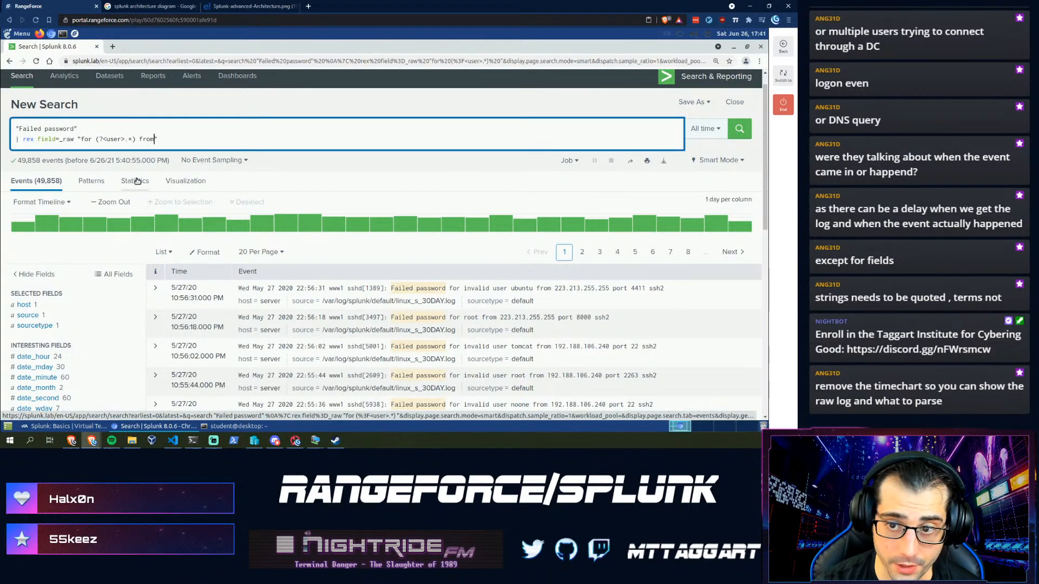
key(Return)
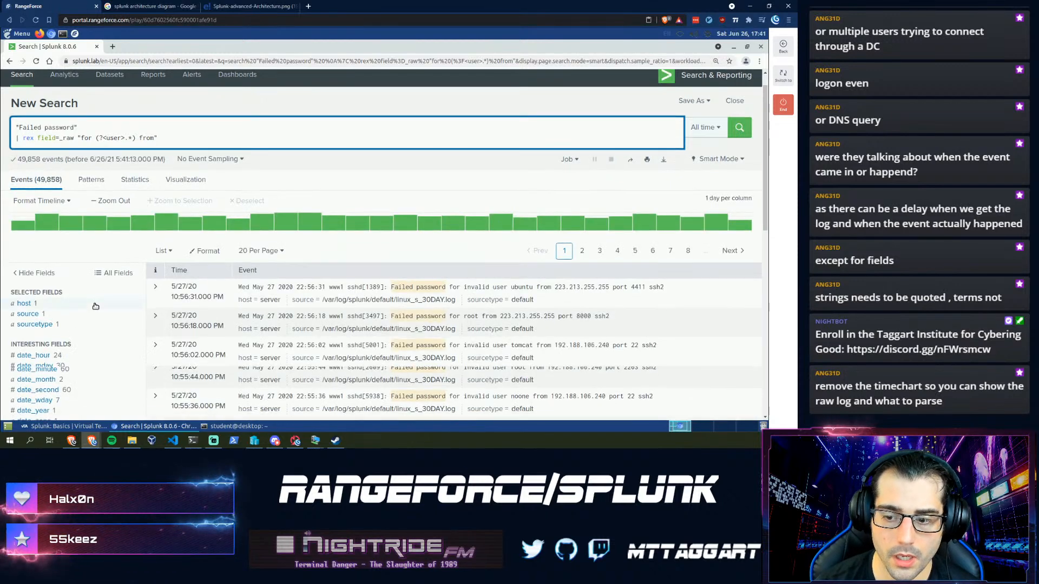
scroll(65, 325, down, 5)
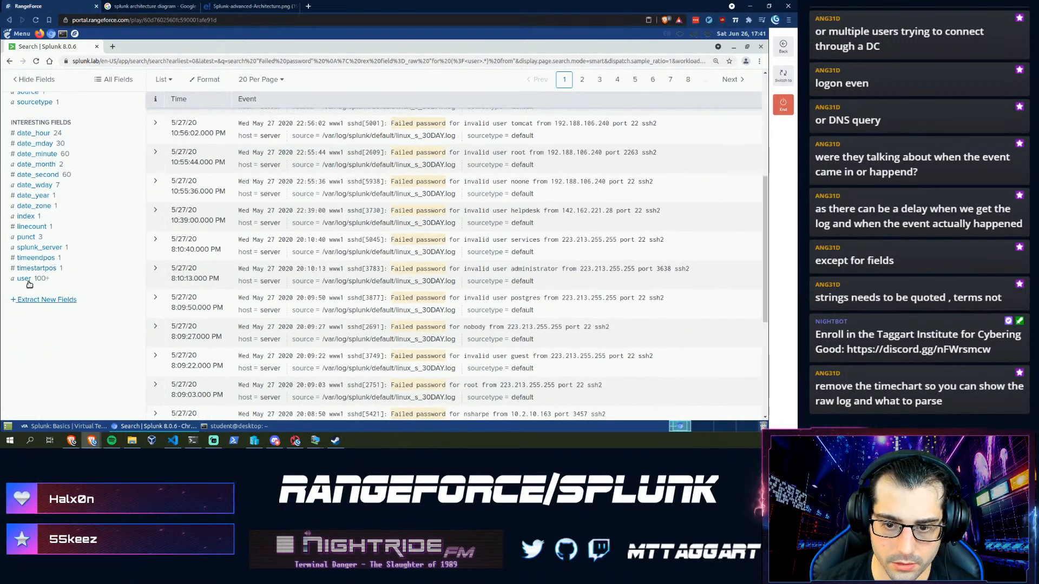
click(24, 279)
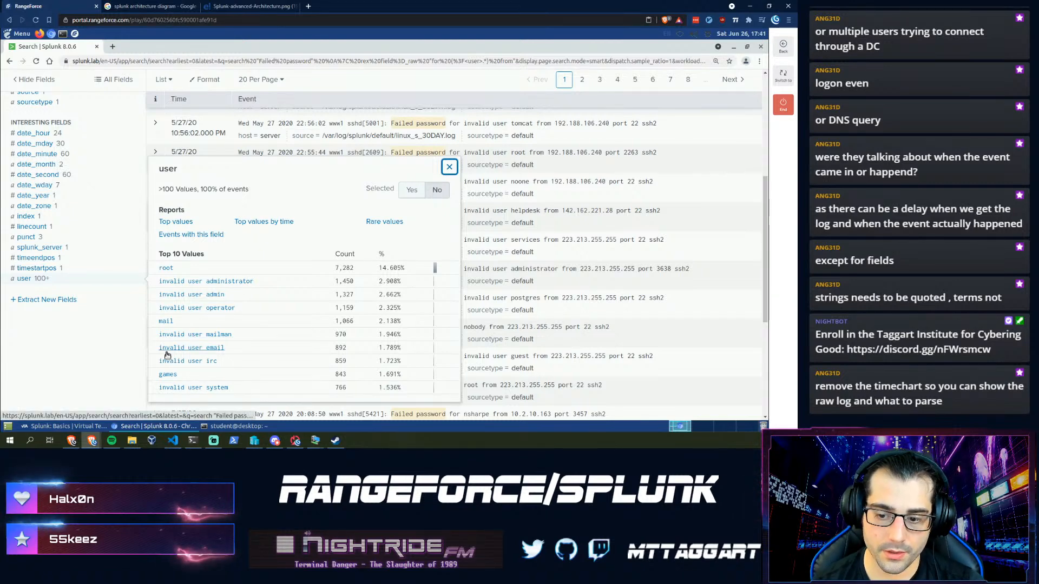
scroll(190, 313, up, 1)
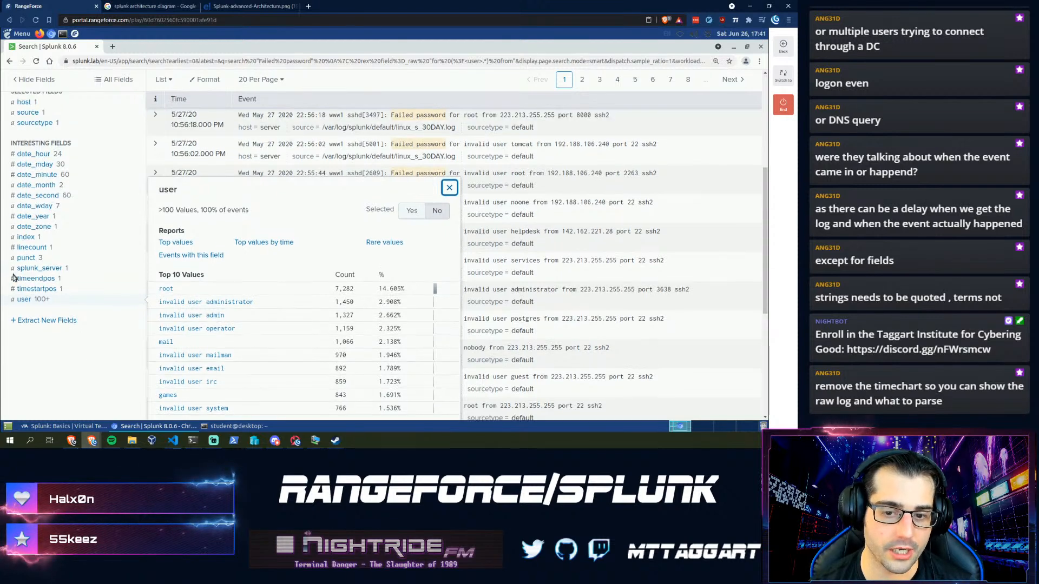
scroll(27, 300, up, 4)
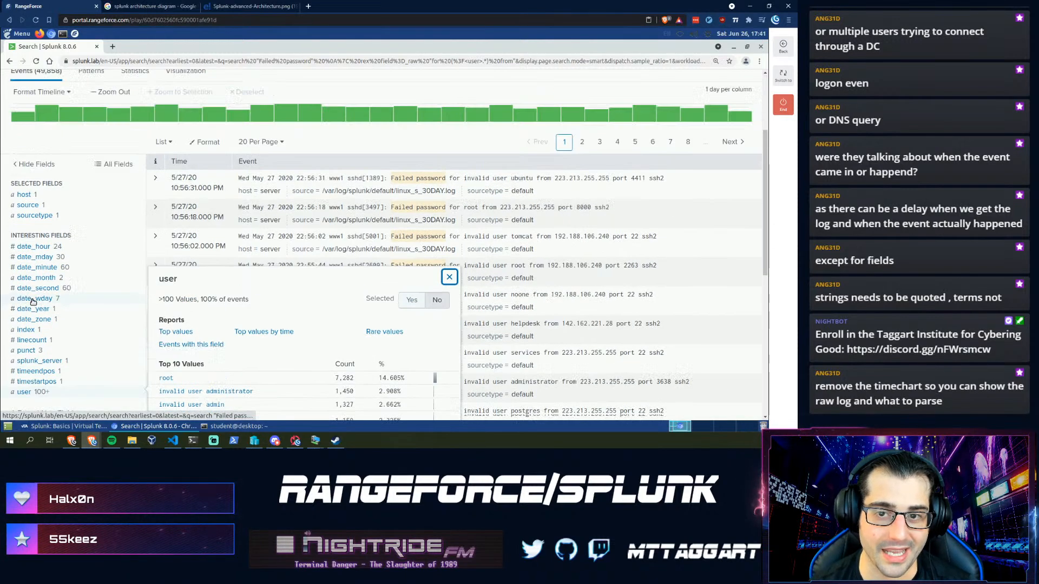
click(176, 159)
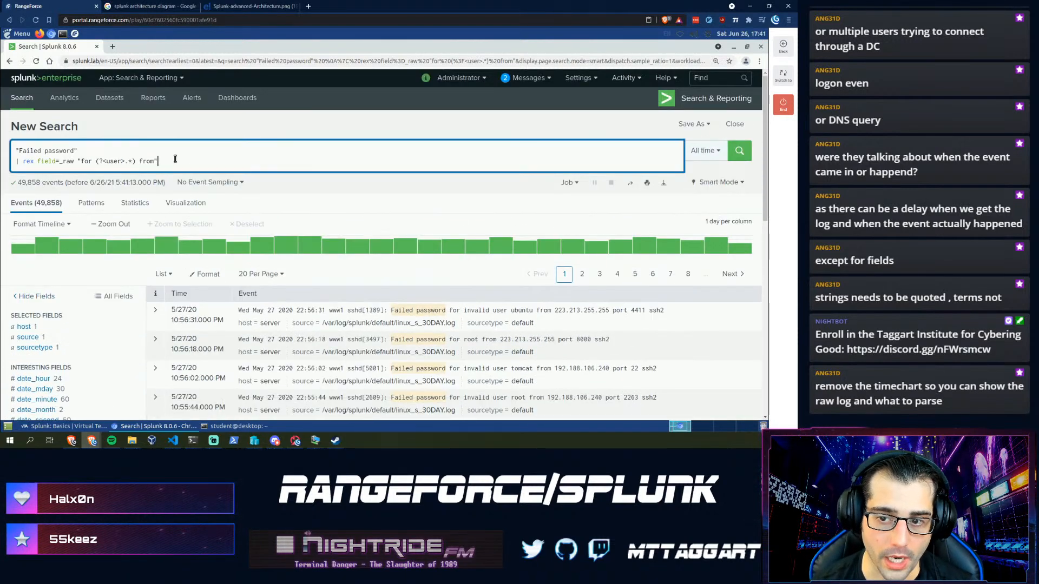
- Add '| timechart count by user' on a new line and view it as an area chart
key(shift+Return)
text(| timechart count)
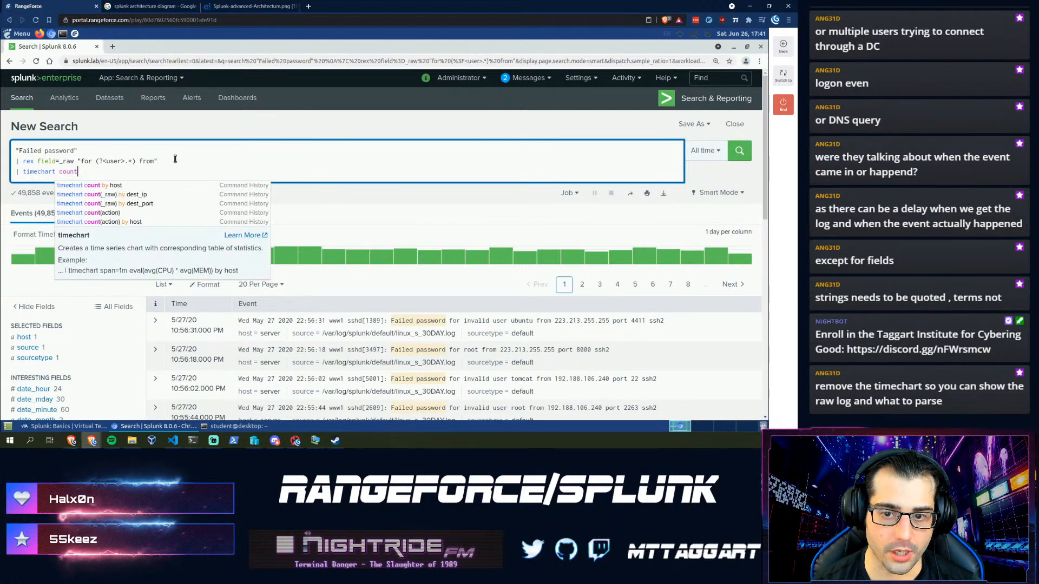
text( by user)
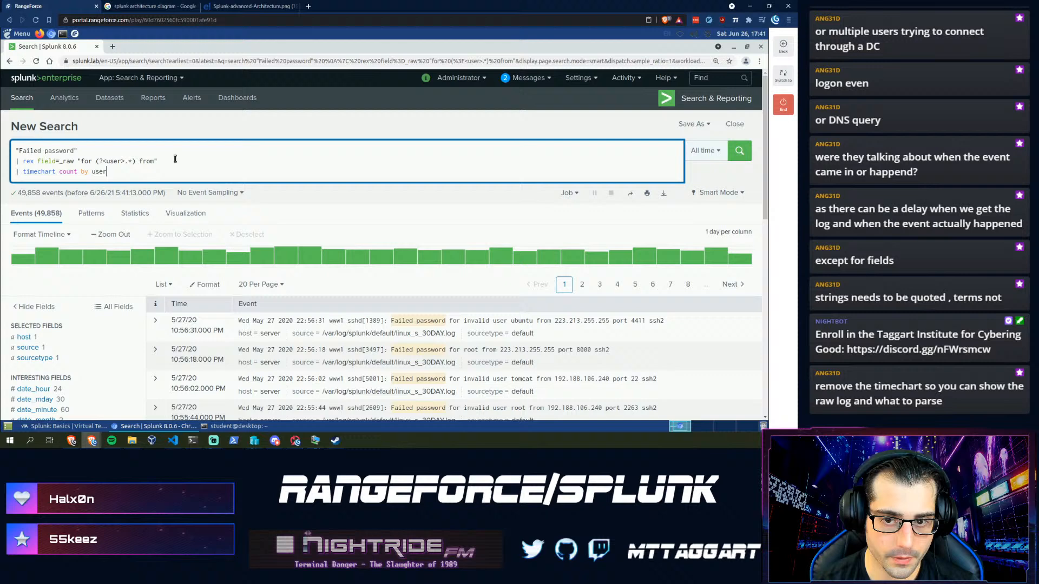
key(Return)
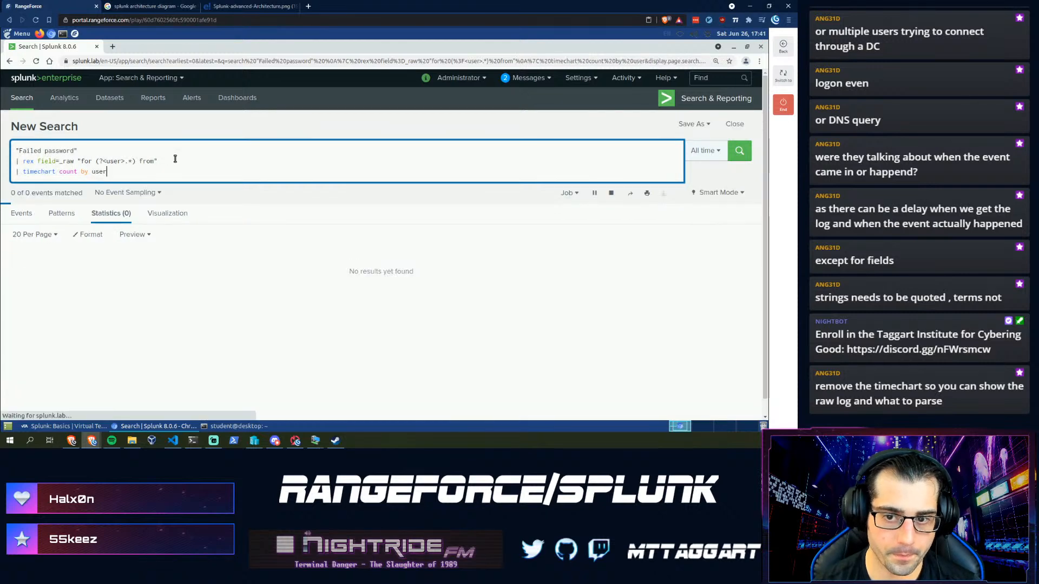
click(177, 215)
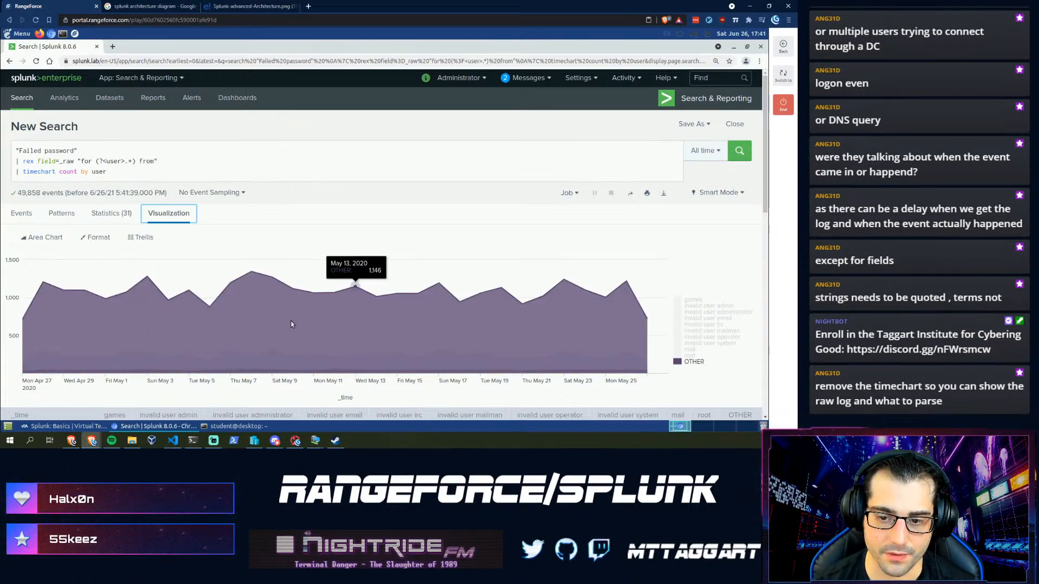
click(145, 174)
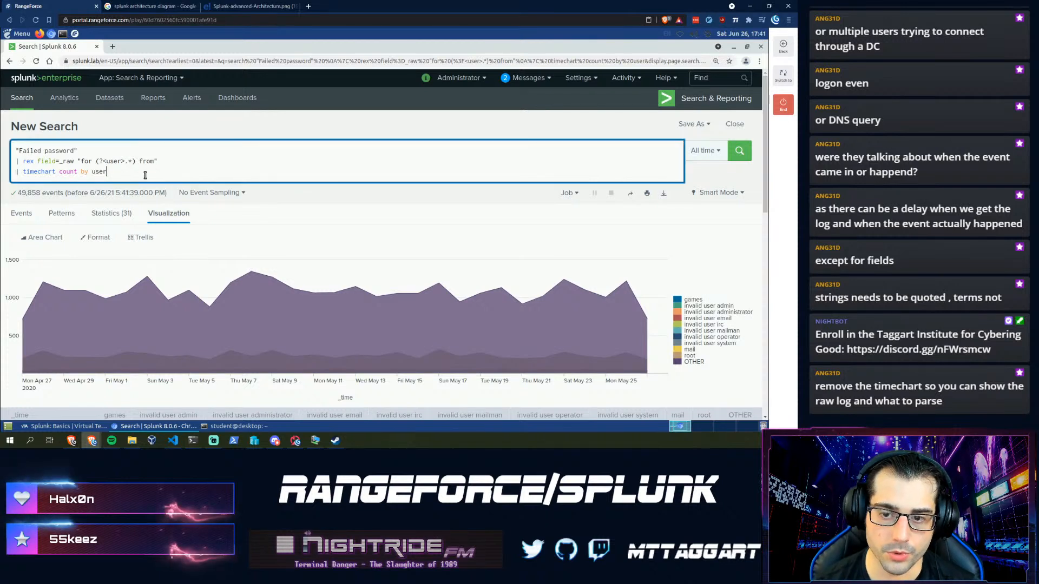
- Add useother=false to the user timechart and rerun so each user appears without an OTHER series
text(use)
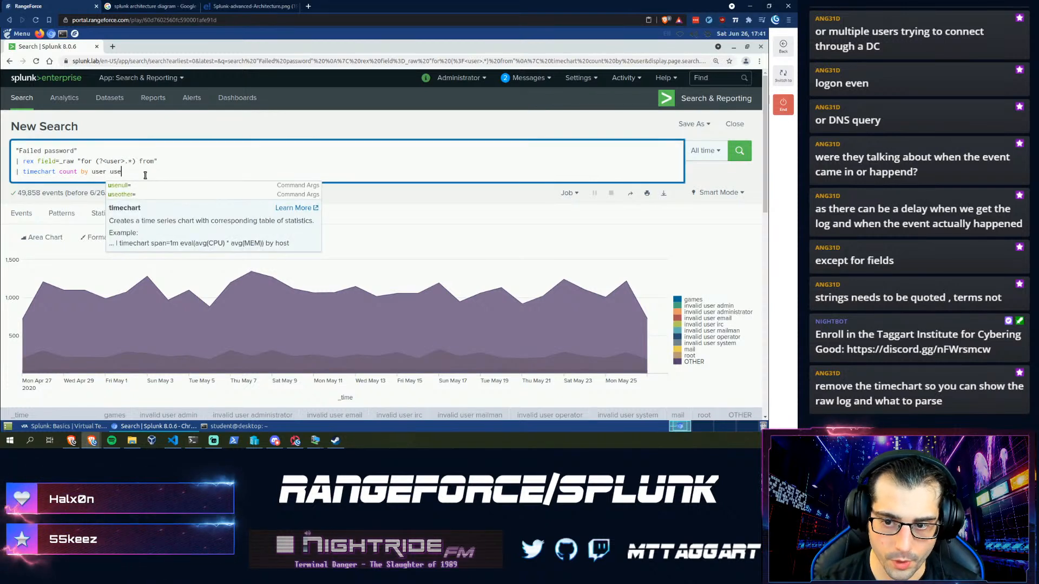
text(other=false)
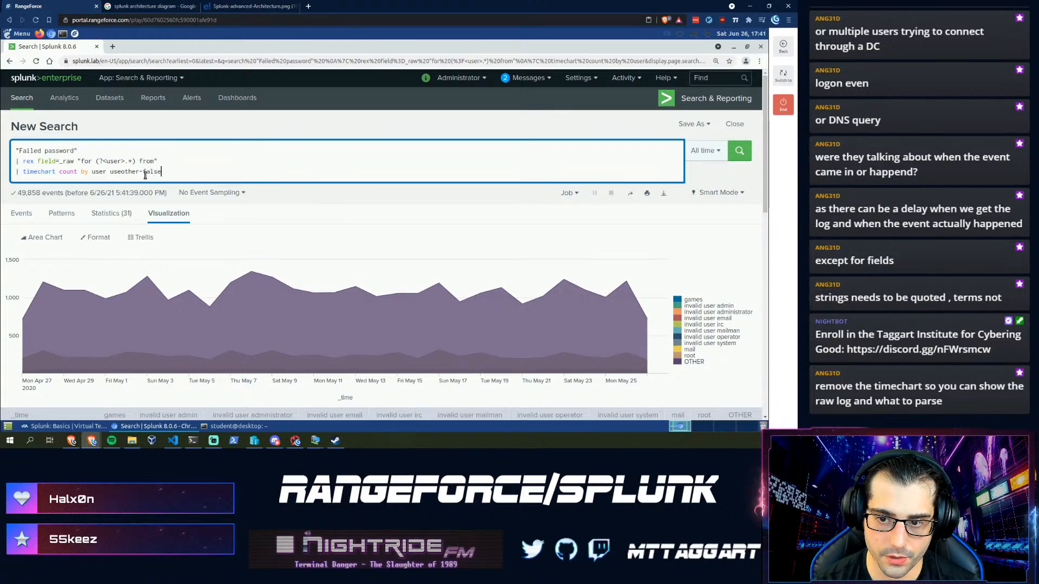
key(BackSpace)
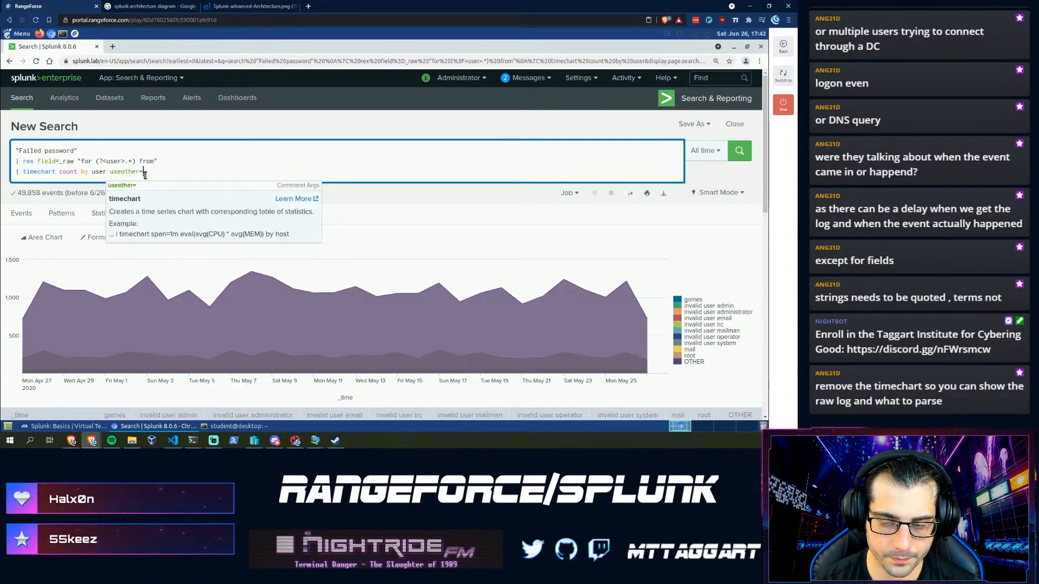
text(false)
key(Return)
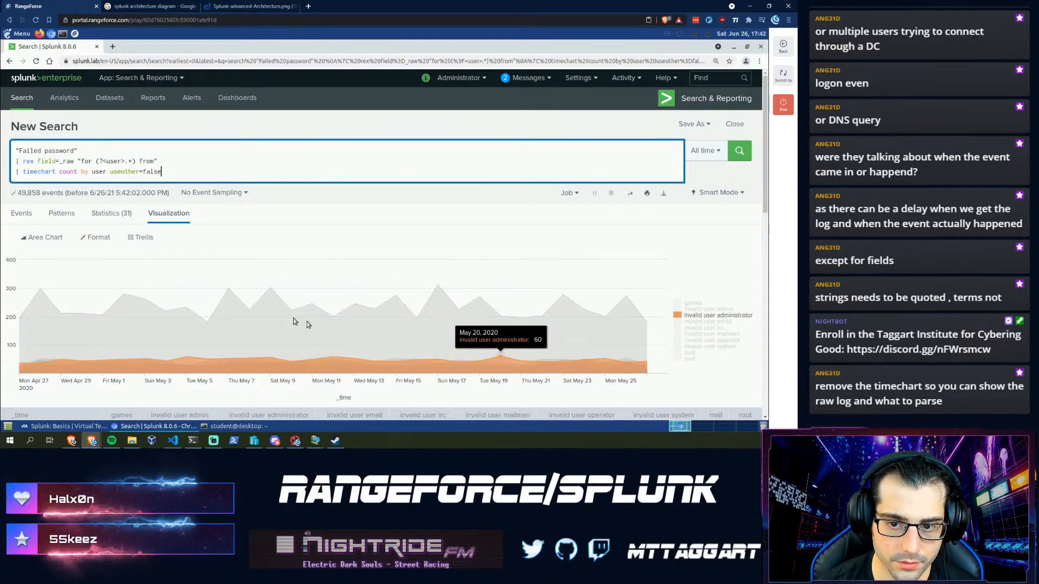
key(shift+Home)
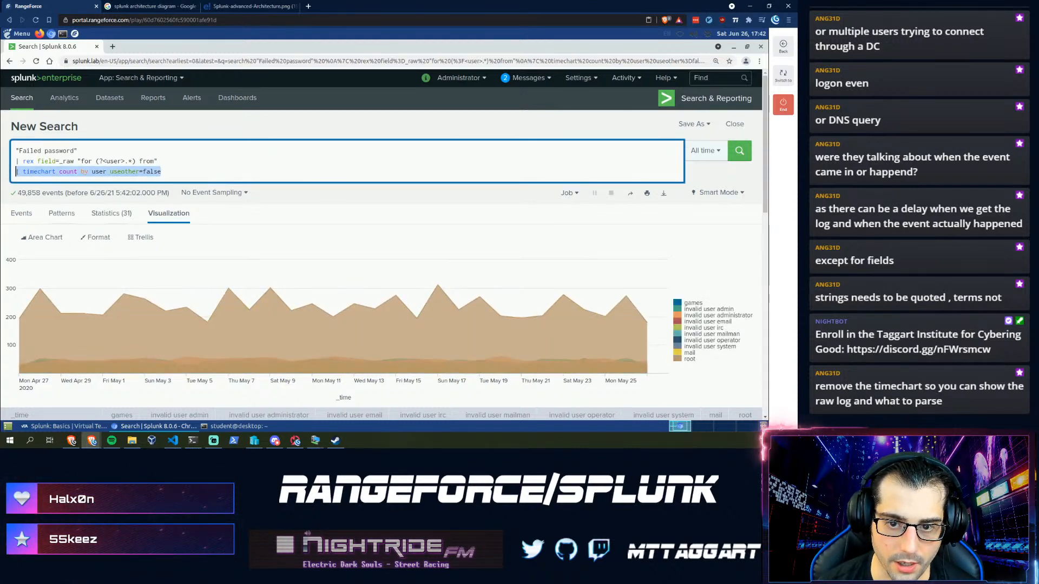
- Remove the timechart line and rerun to list the 49,858 raw failed-password events
key(BackSpace)
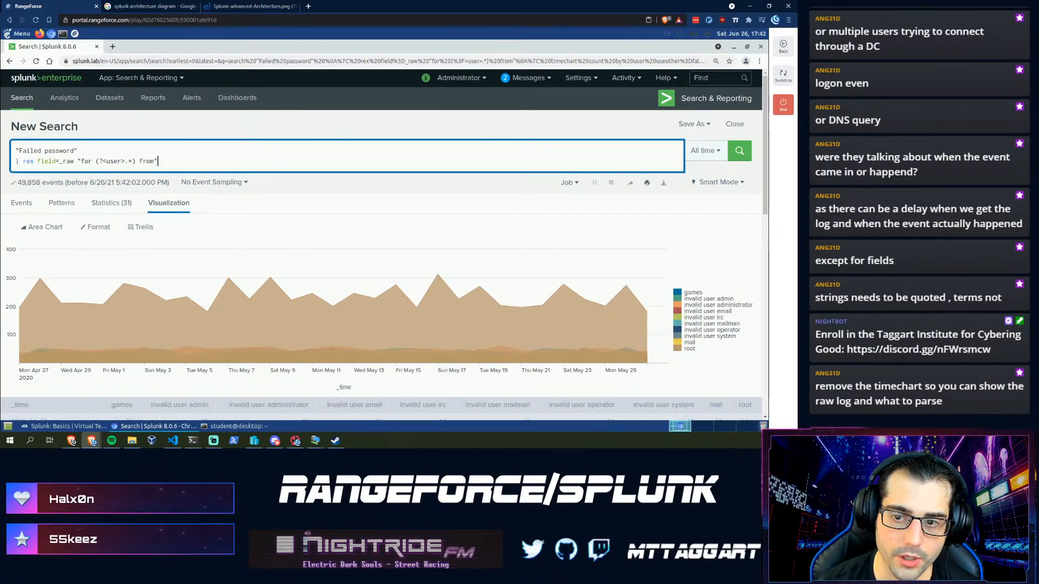
key(Return)
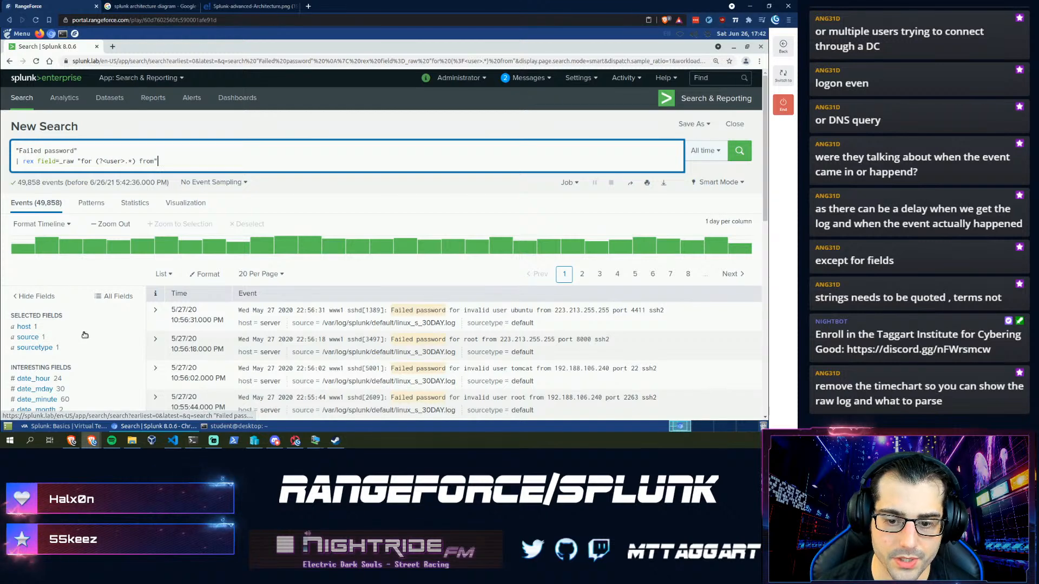
scroll(456, 271, down, 2)
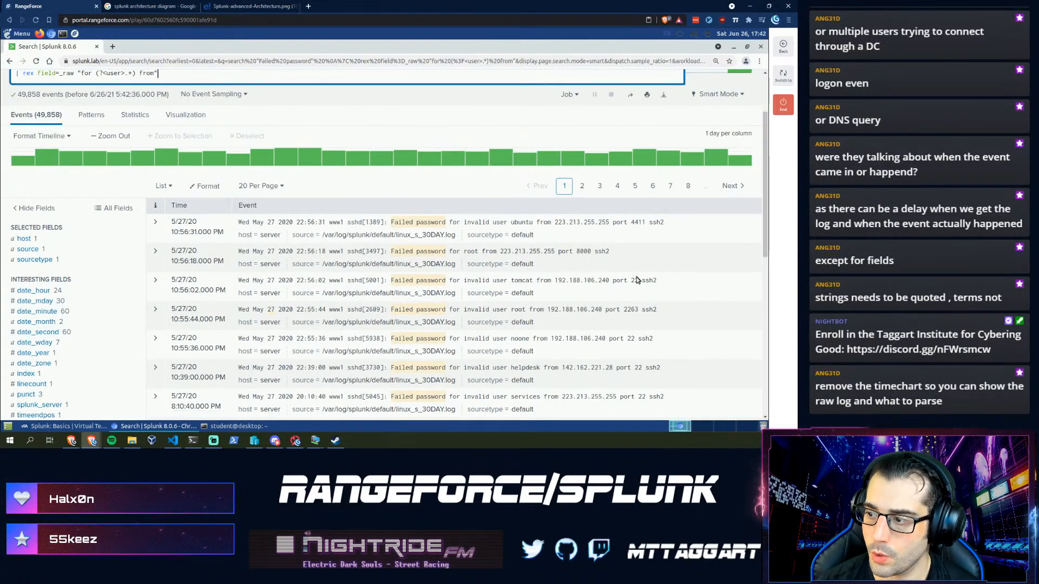
scroll(598, 308, down, 1)
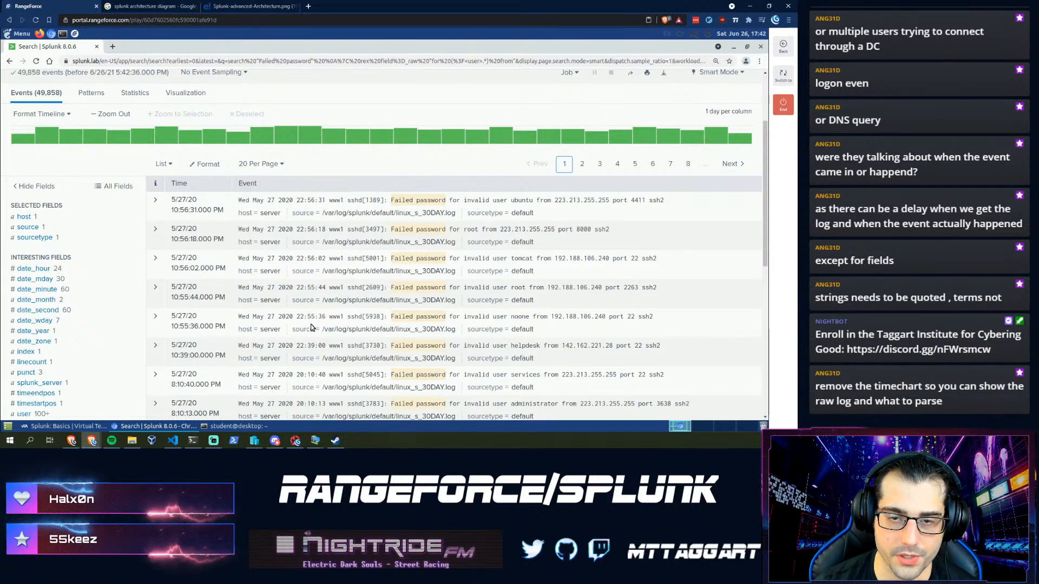
scroll(487, 330, up, 1)
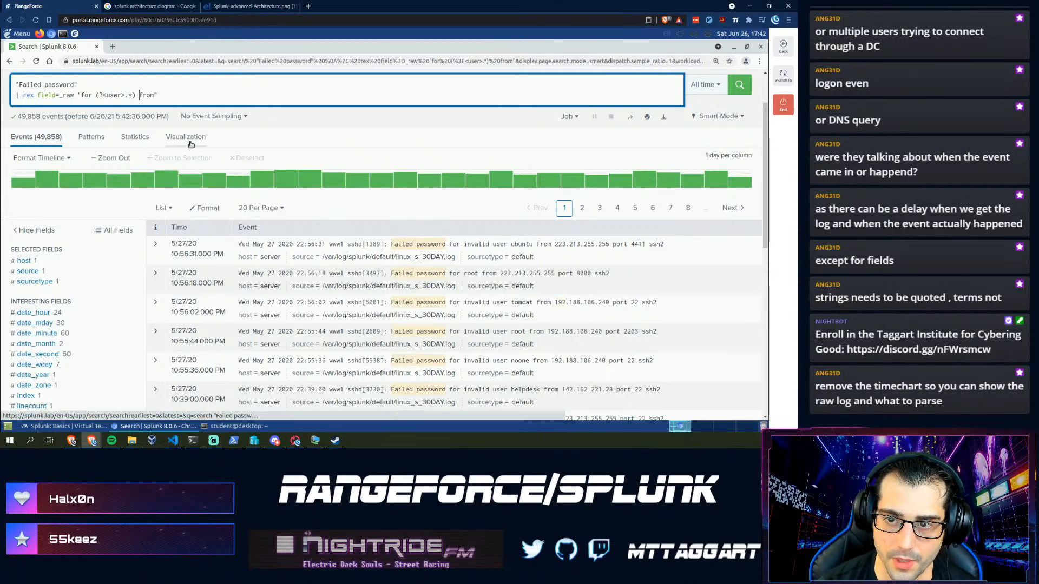
- Add a src_ip capture group between 'from' and 'port' to the rex pattern
key(shift+Left)
key(shift+Left)
key(shift+Left)
key(shift+Left)
key(shift+Left)
key(shift+Left)
key(shift+Left)
key(shift+Left)
key(shift+Left)
key(shift+Left)
key(shift+Left)
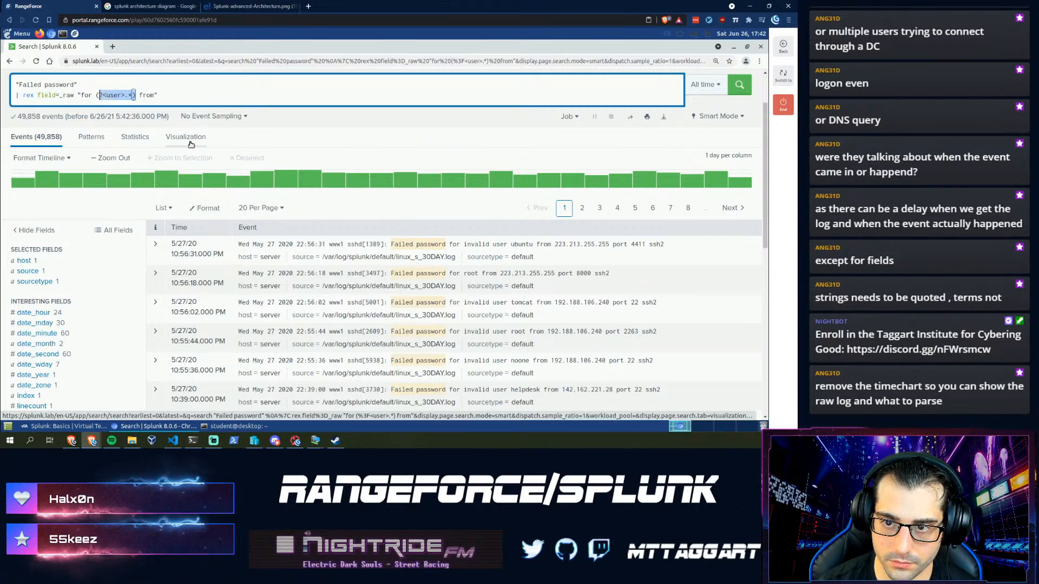
key(shift+Left)
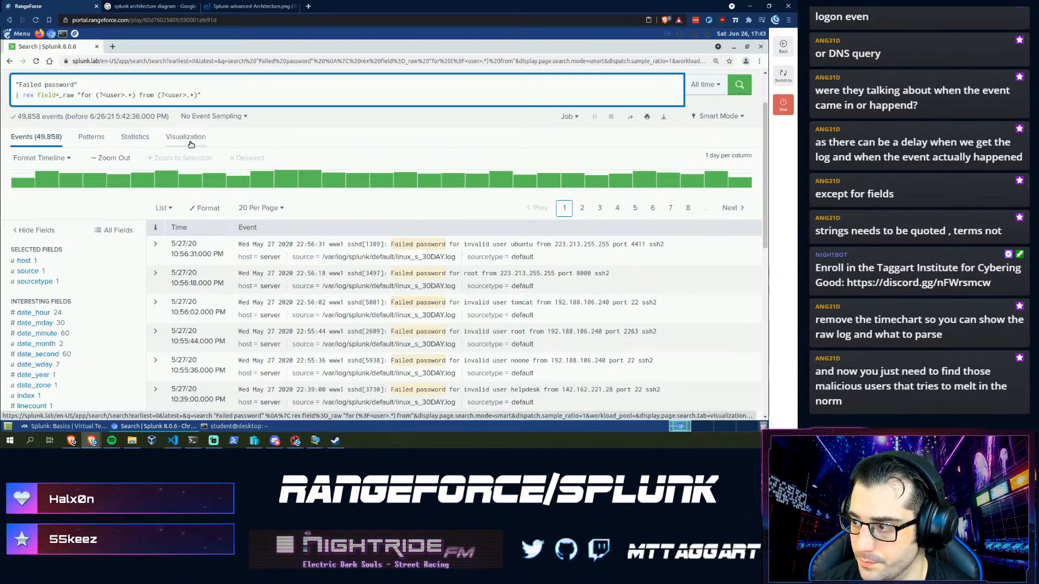
key(ctrl+shift+Left)
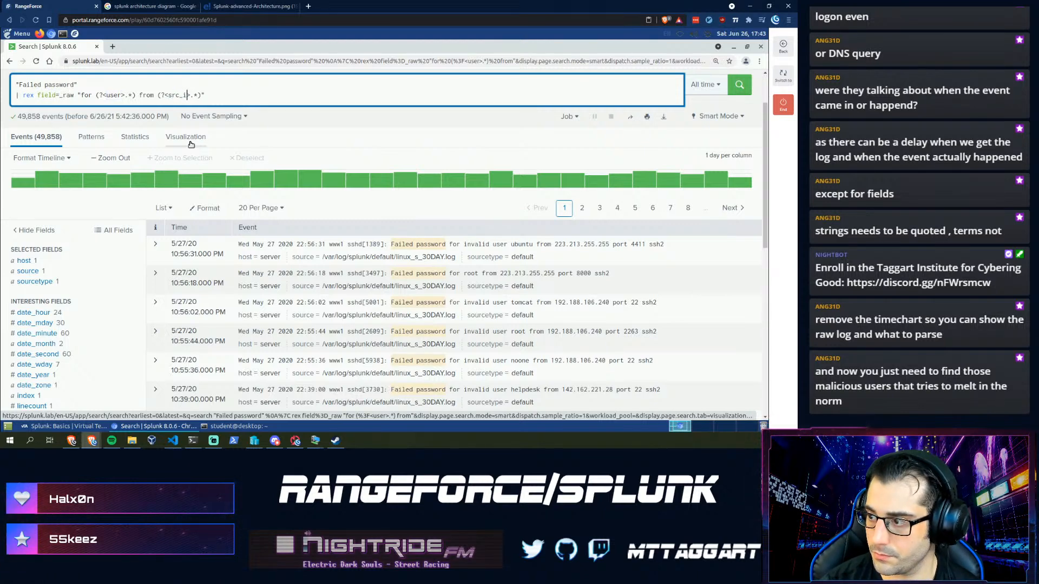
key(Right)
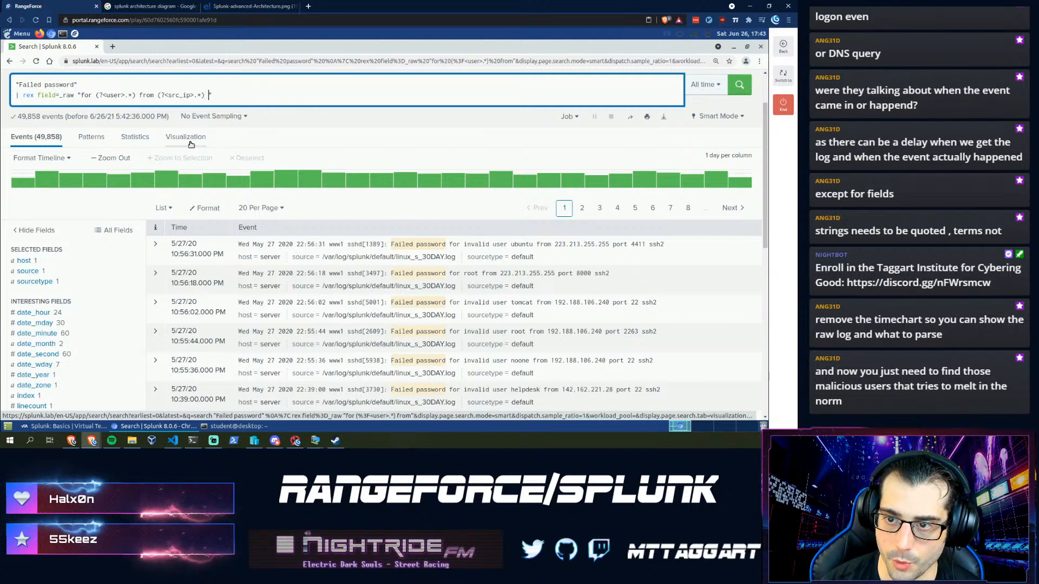
key(Delete)
text(por)
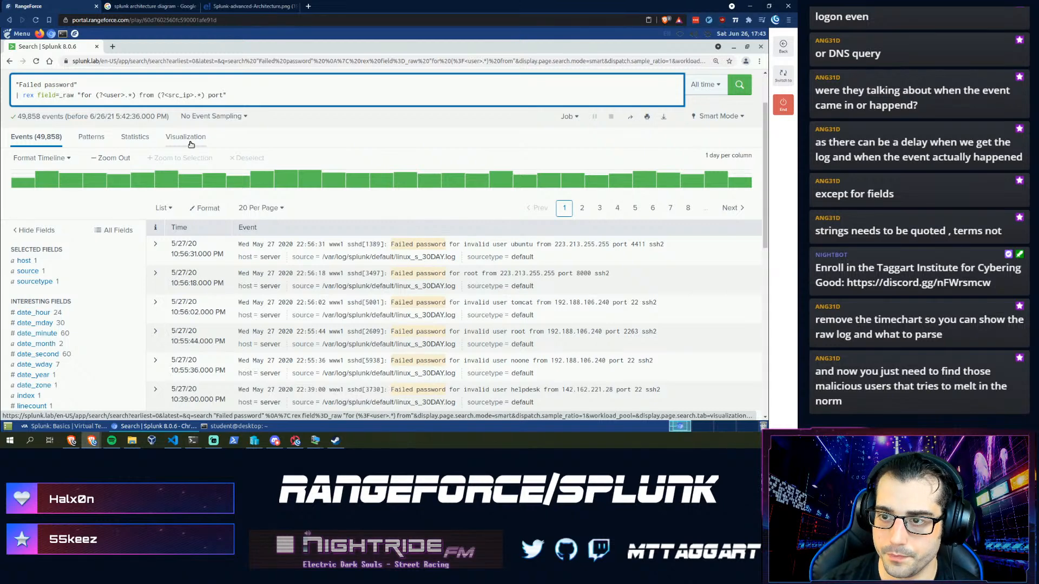
text(t)
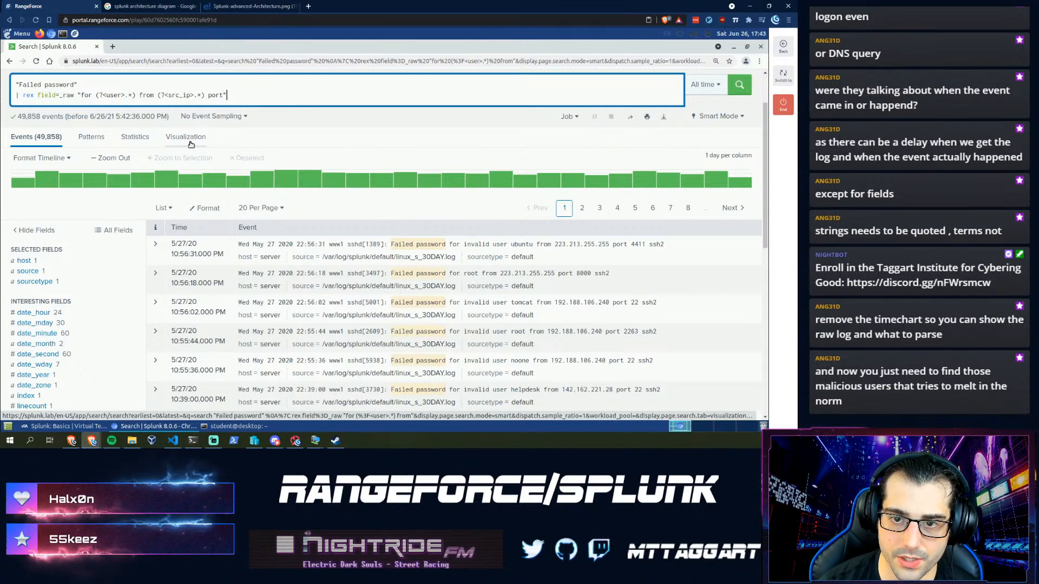
text(")
key(Return)
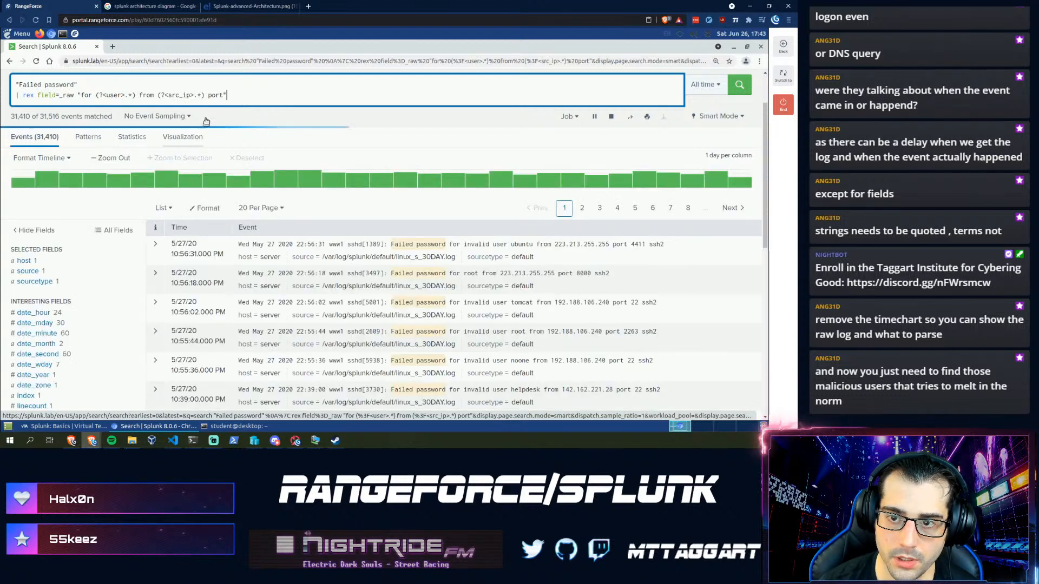
scroll(75, 336, down, 1)
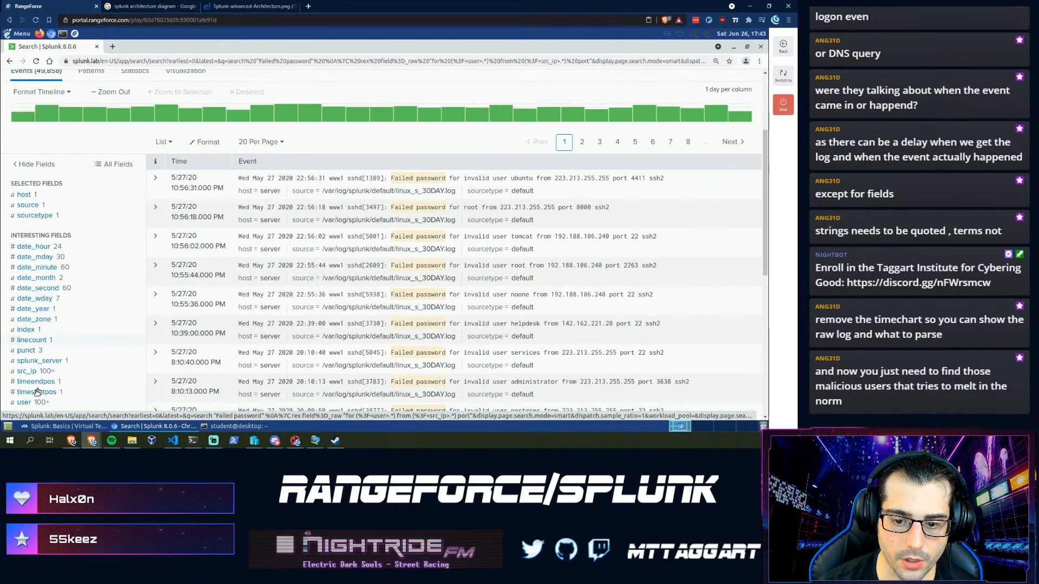
scroll(36, 391, down, 1)
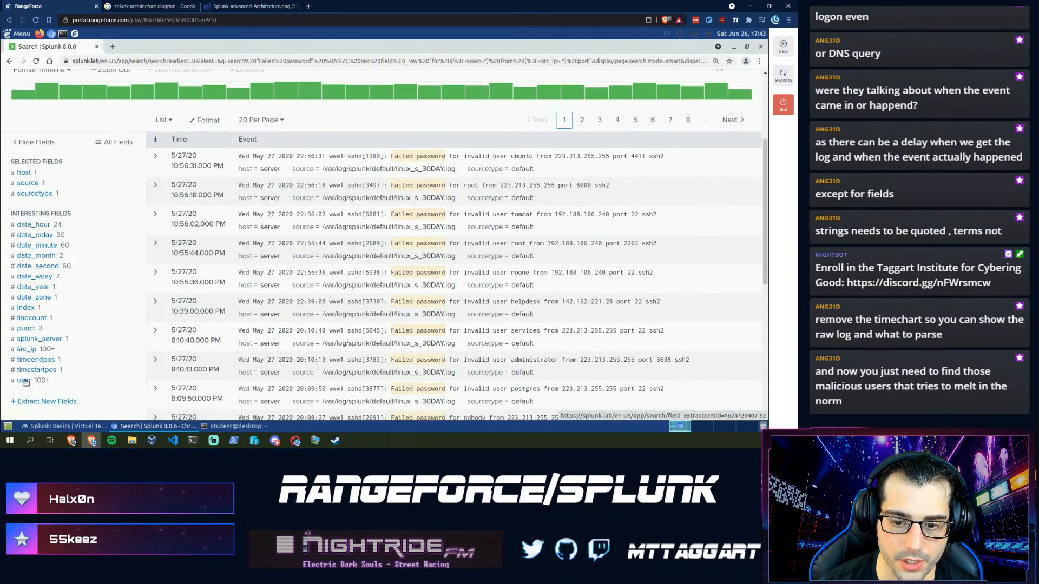
click(28, 349)
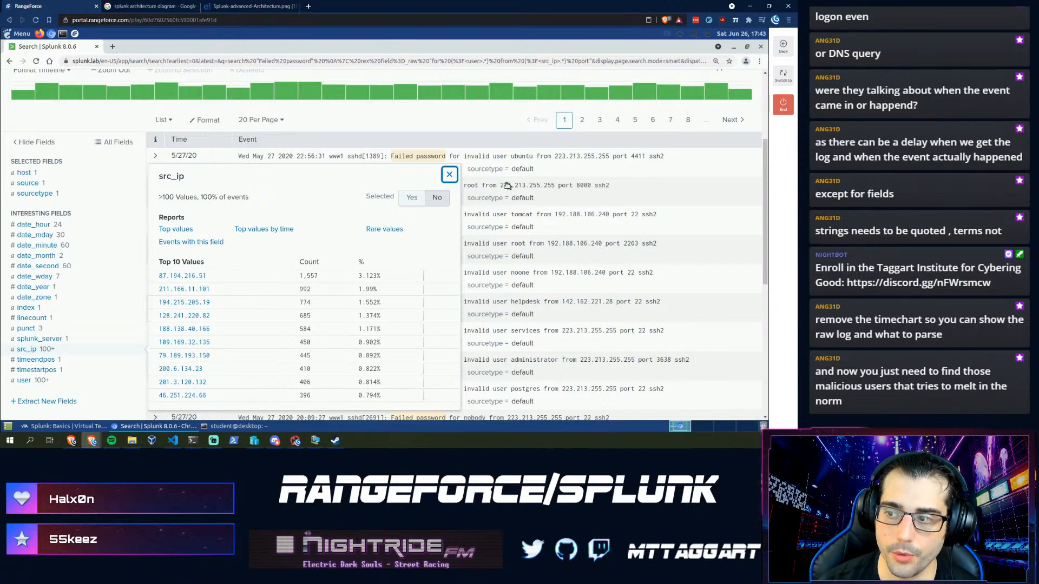
click(128, 249)
scroll(127, 249, up, 4)
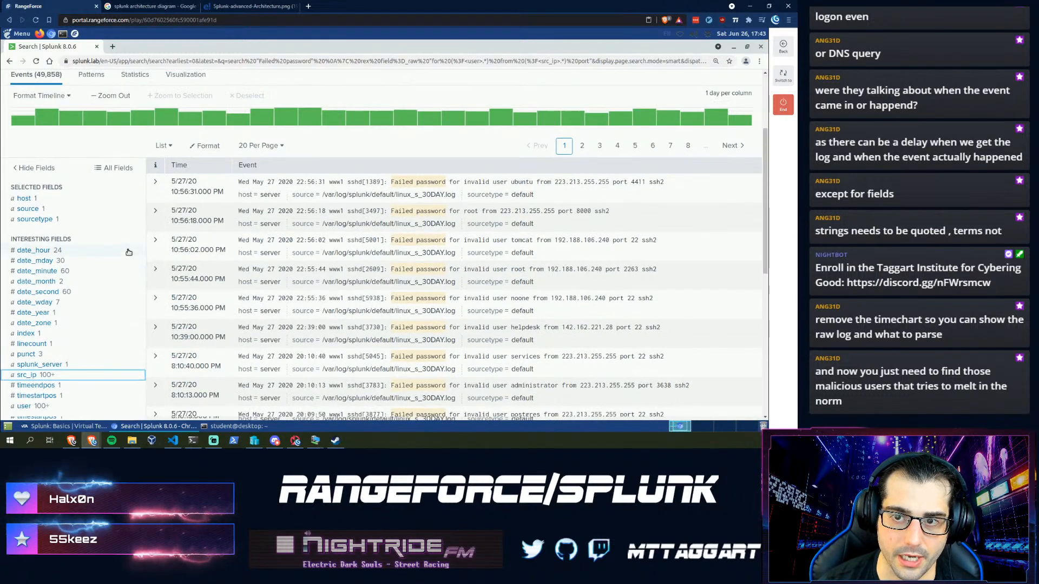
click(251, 161)
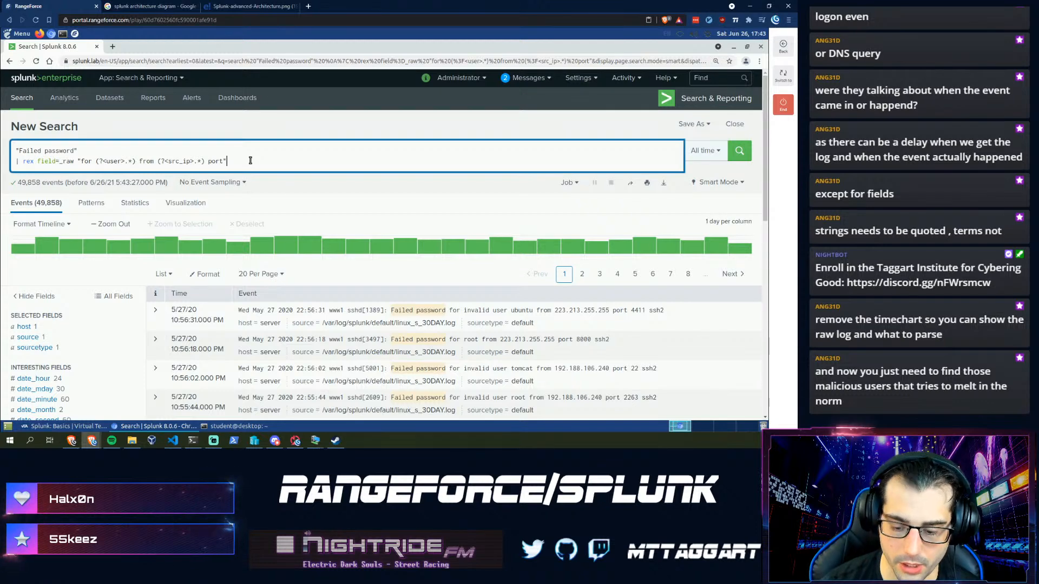
- Append '| timechart count by src_ip' and view the per-IP counts as an area chart
key(shift+Return)
text(| t)
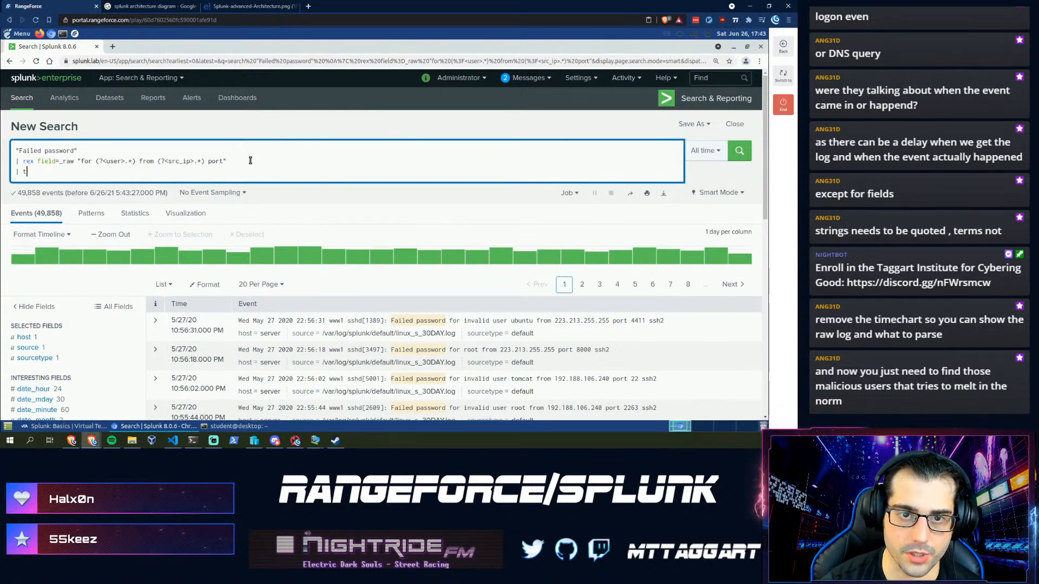
text(im)
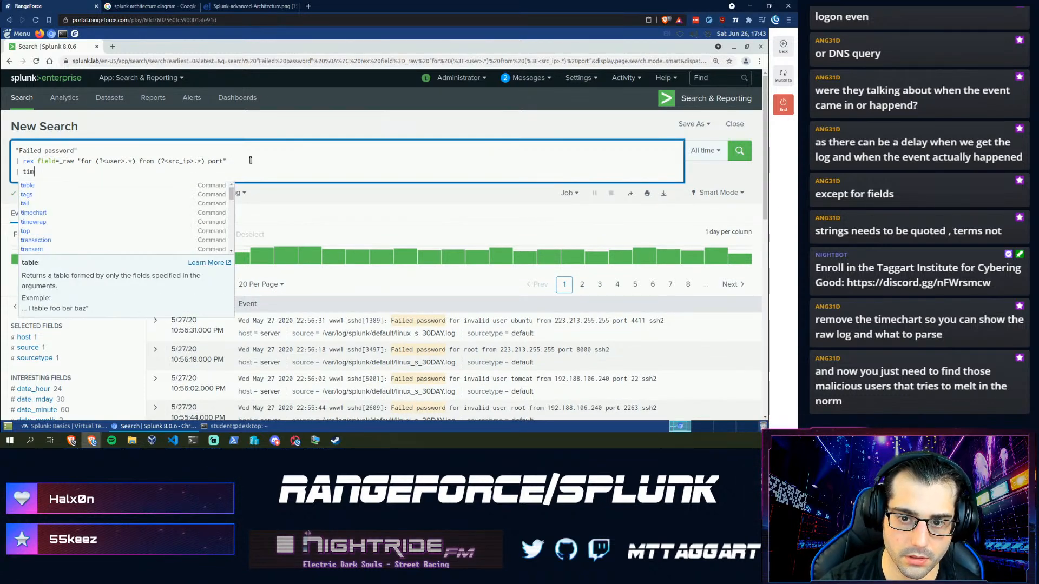
text(echart count )
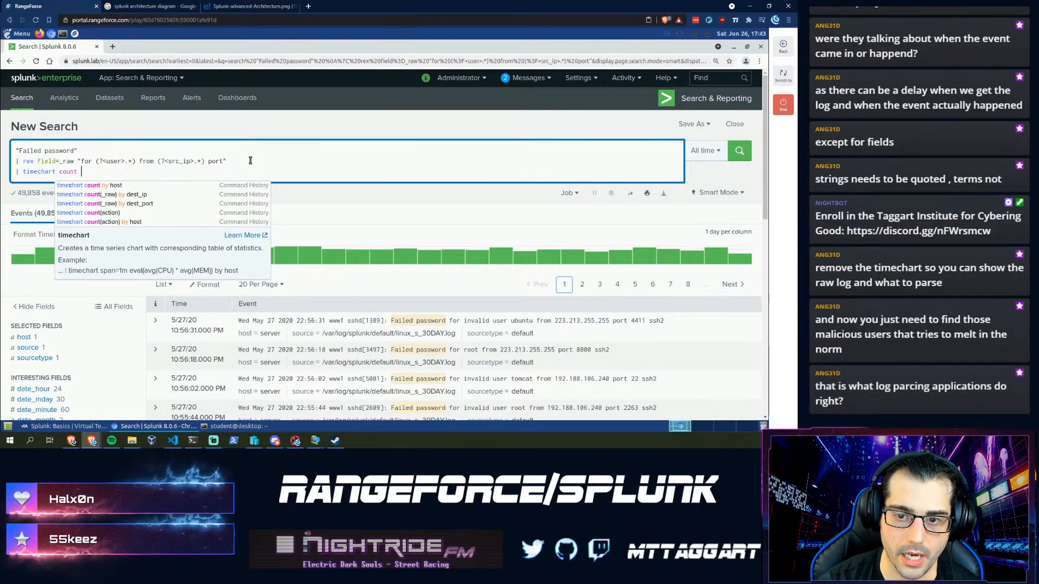
text(by src_ip)
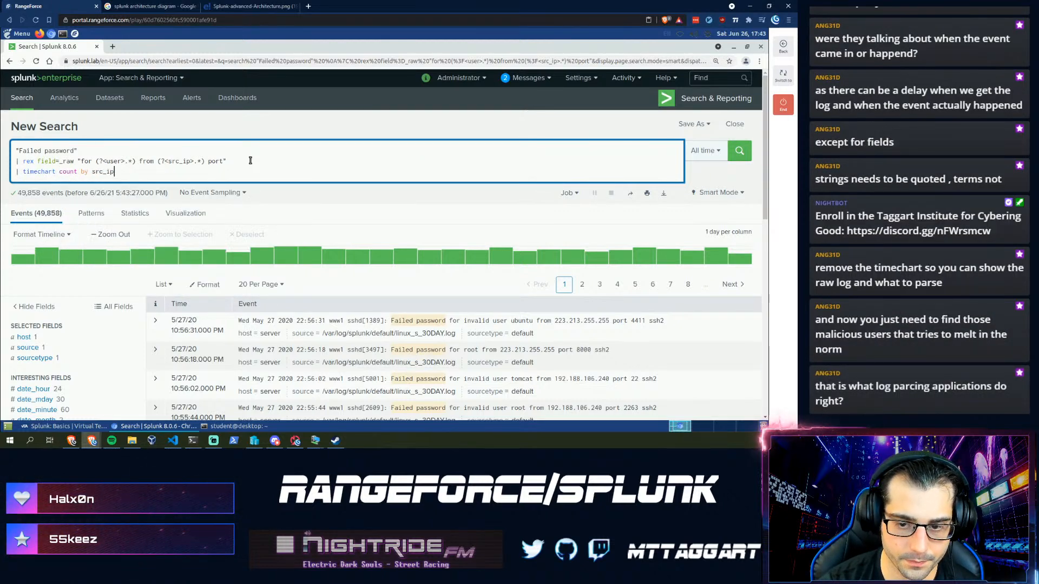
key(Return)
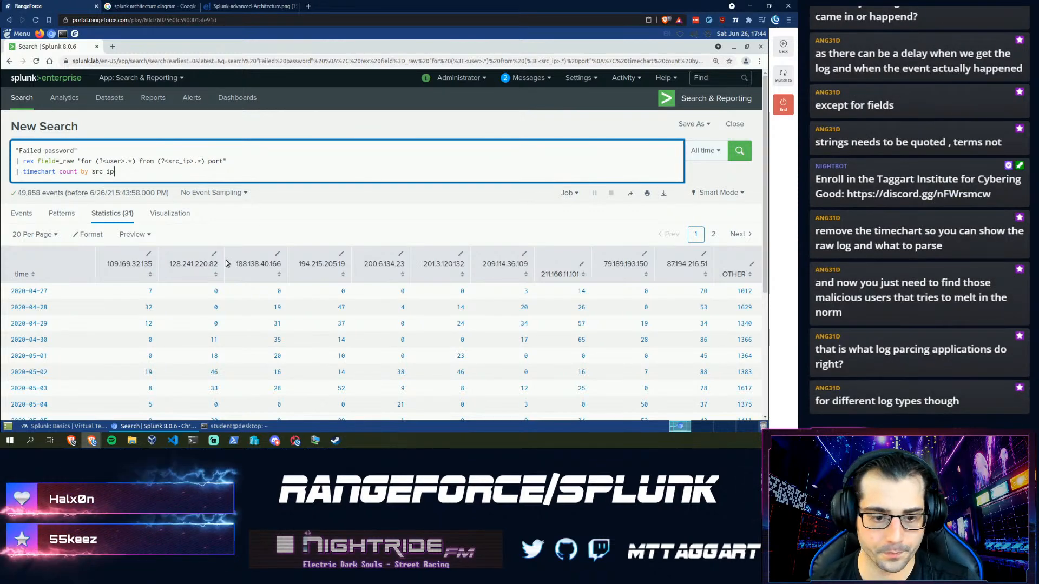
click(168, 213)
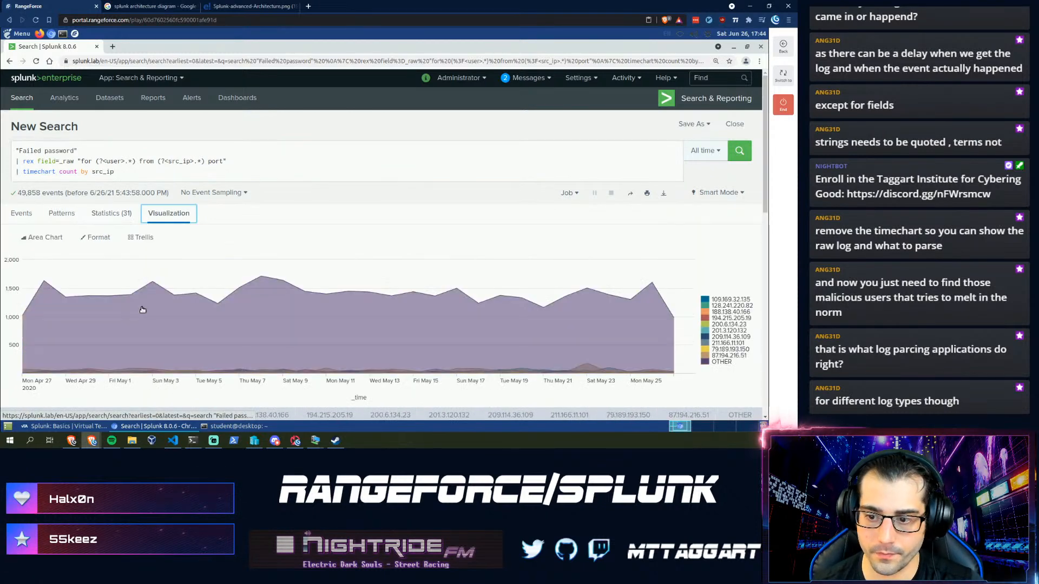
- Add useother=false to the src_ip timechart, then bring up the End module confirmation
click(183, 175)
text(use)
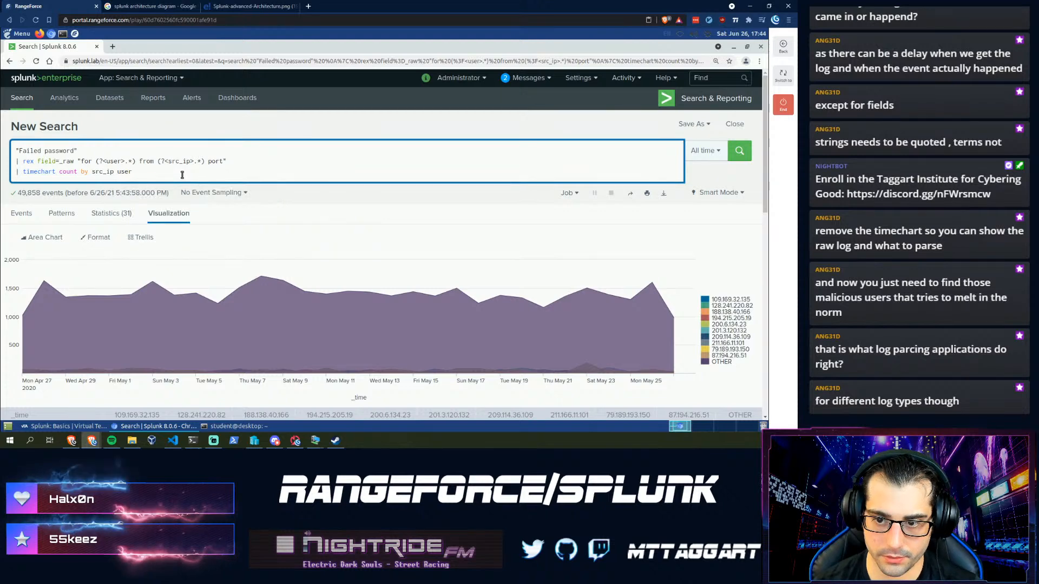
text(other)
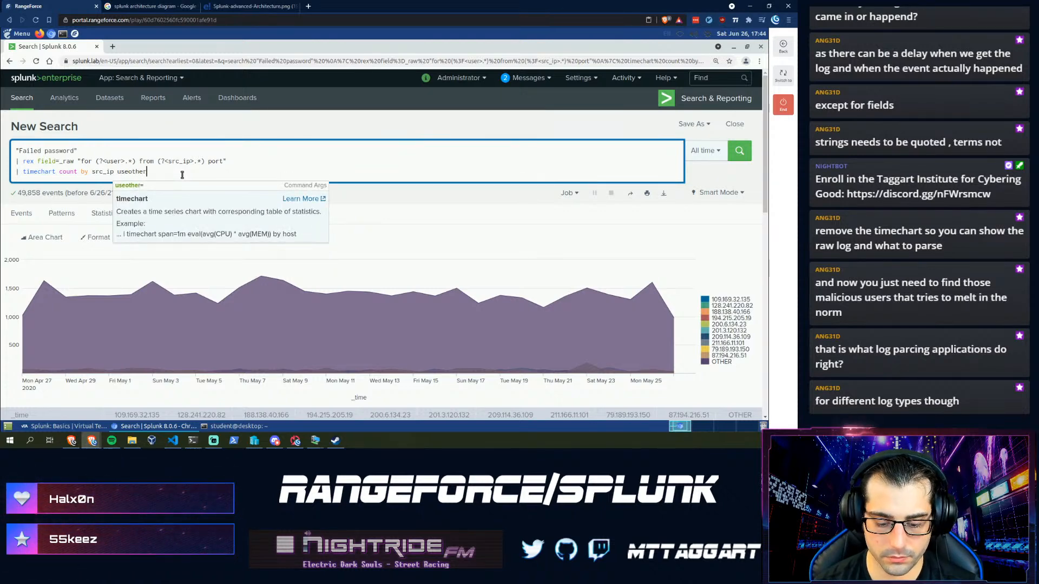
text(=false)
key(Return)
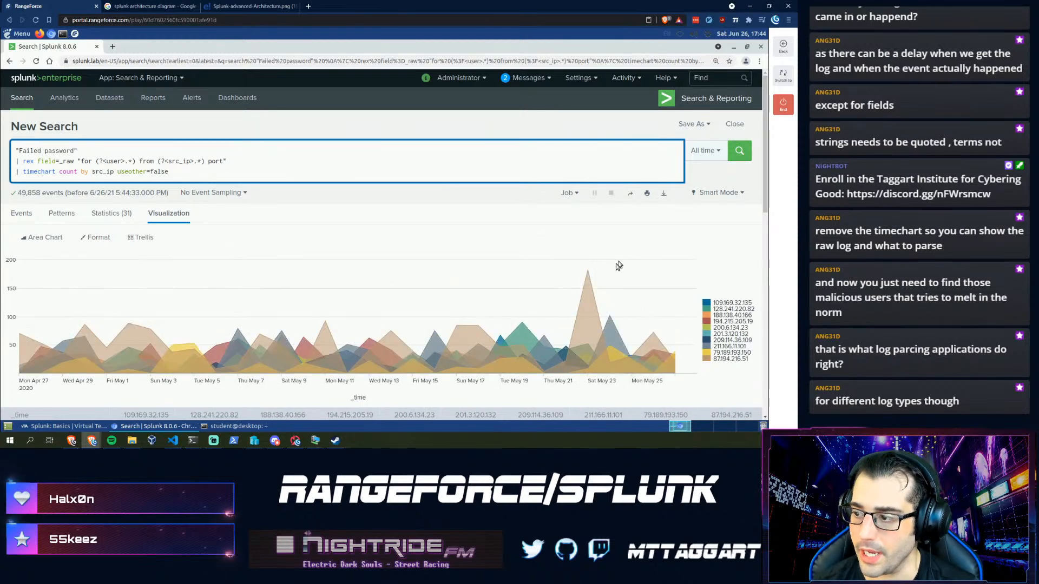
mouse_move(587, 269)
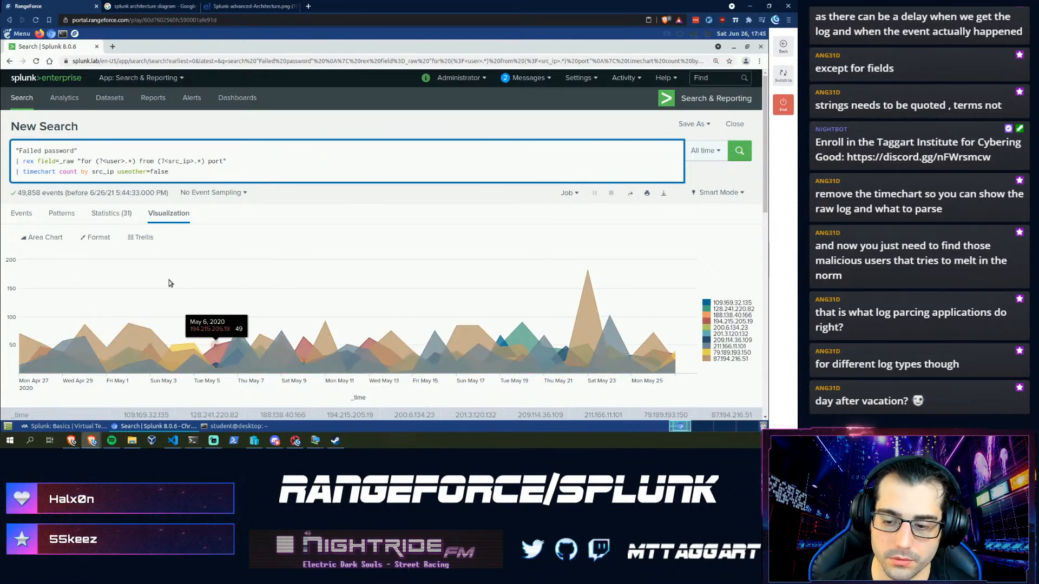
click(783, 105)
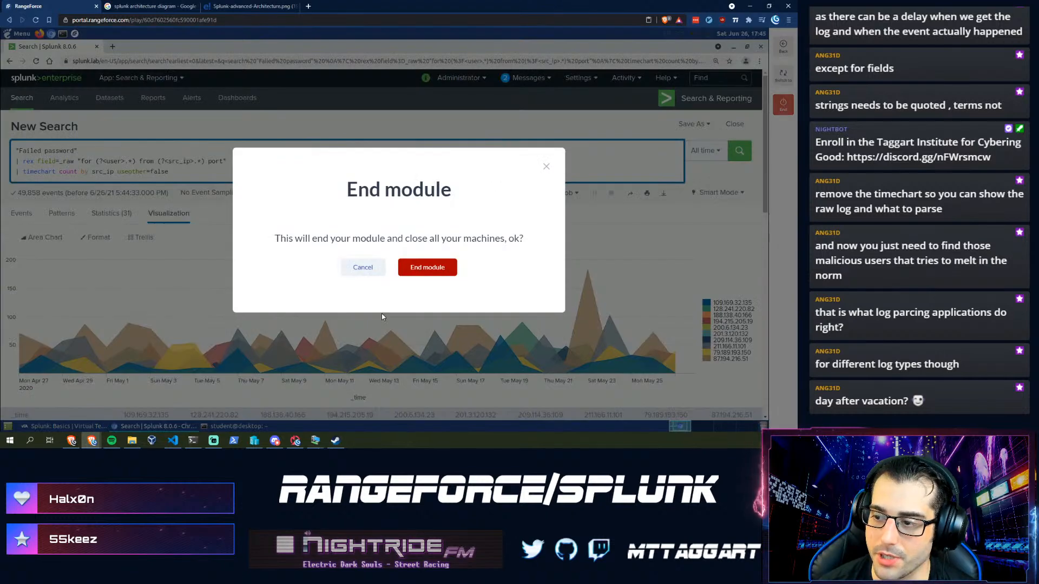
- End the current module and start the Splunk: Filters and Queries lab in Oregon [US]
click(424, 267)
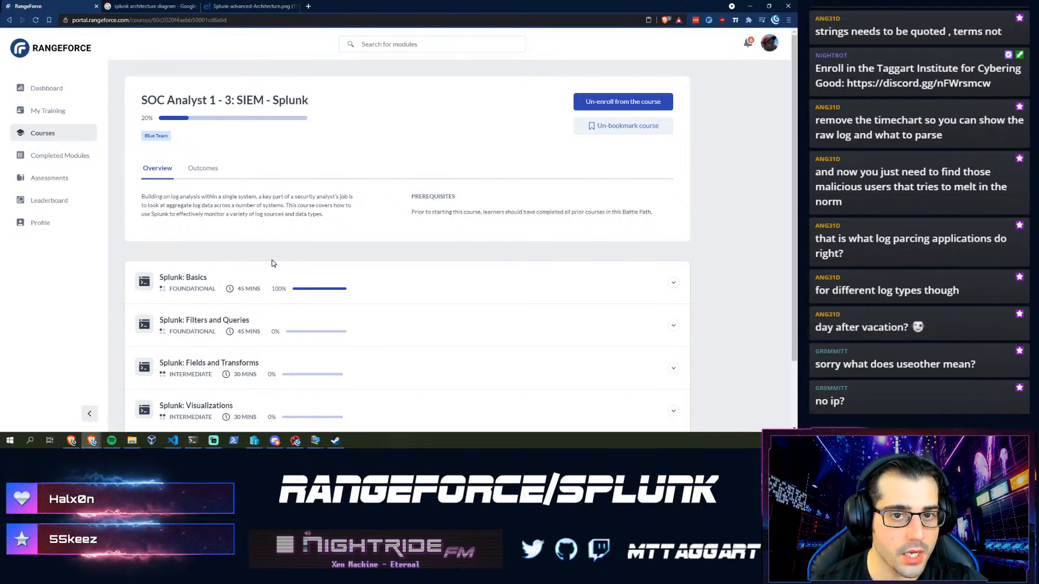
scroll(435, 318, down, 2)
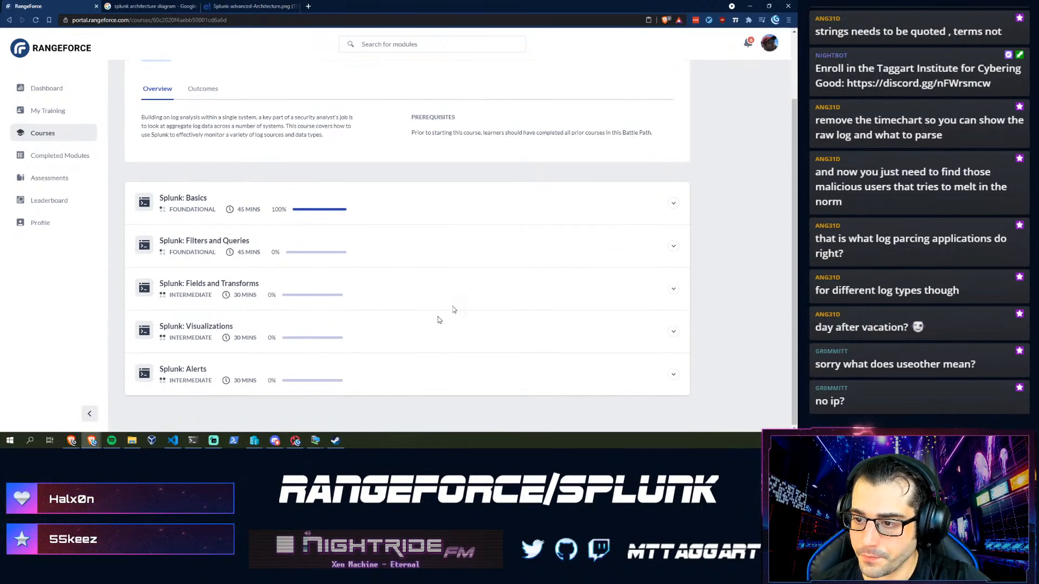
click(672, 249)
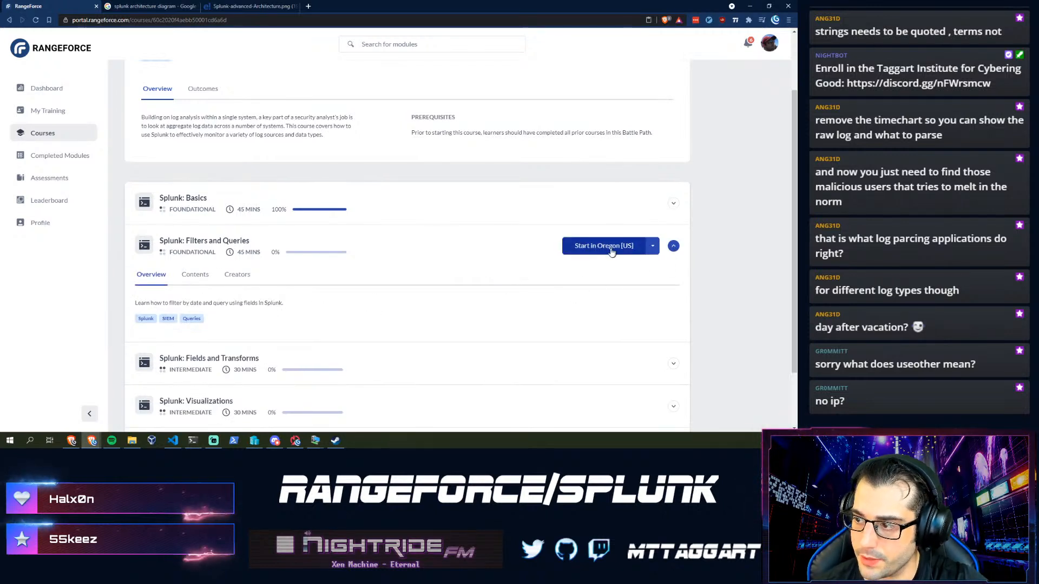
click(629, 247)
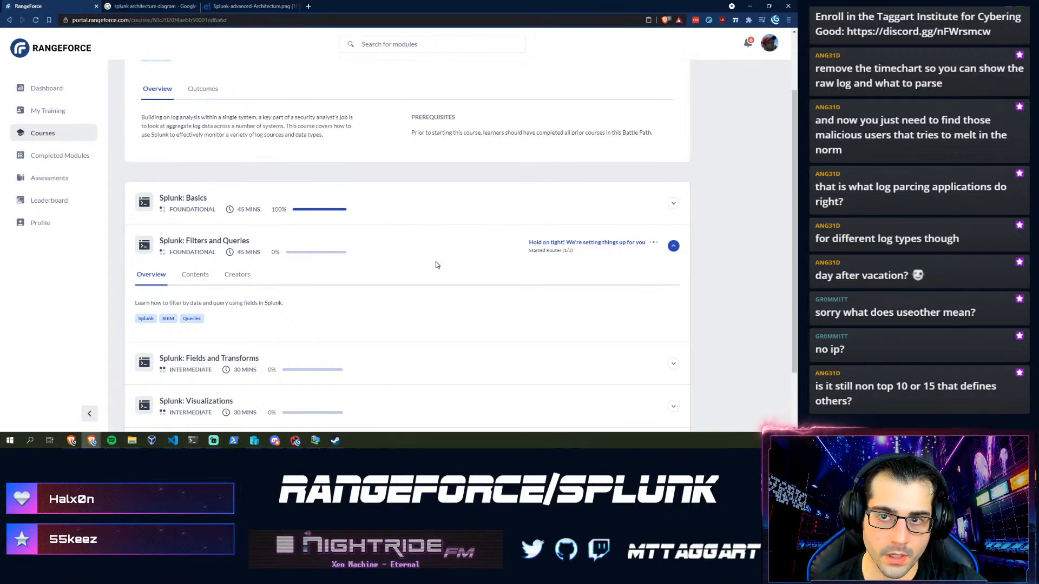
click(306, 6)
- Search Google for 'splunk reference commands' and find timechart in Splunk's Command quick reference
text(splu)
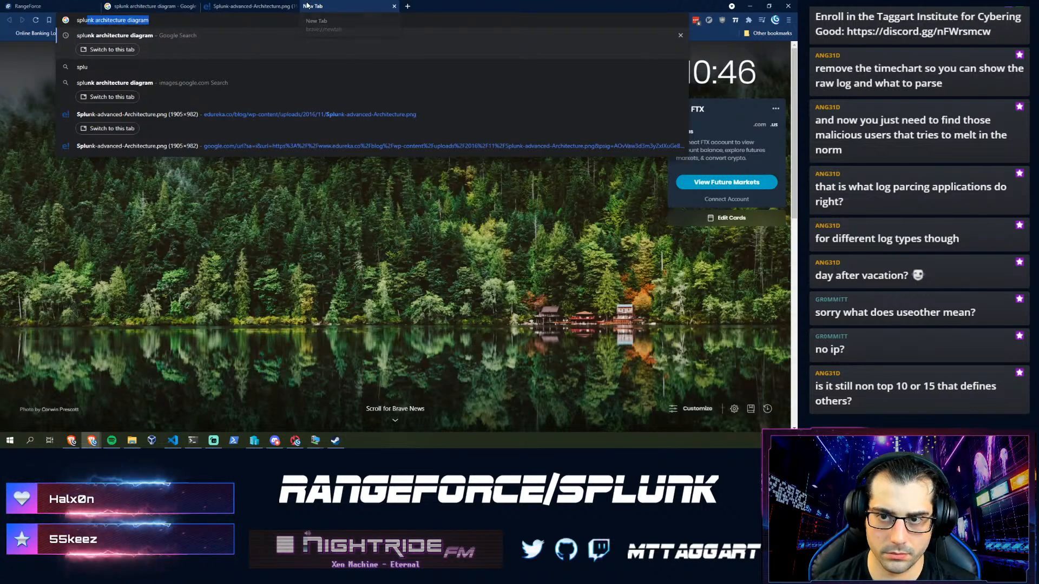
text(nk reference command)
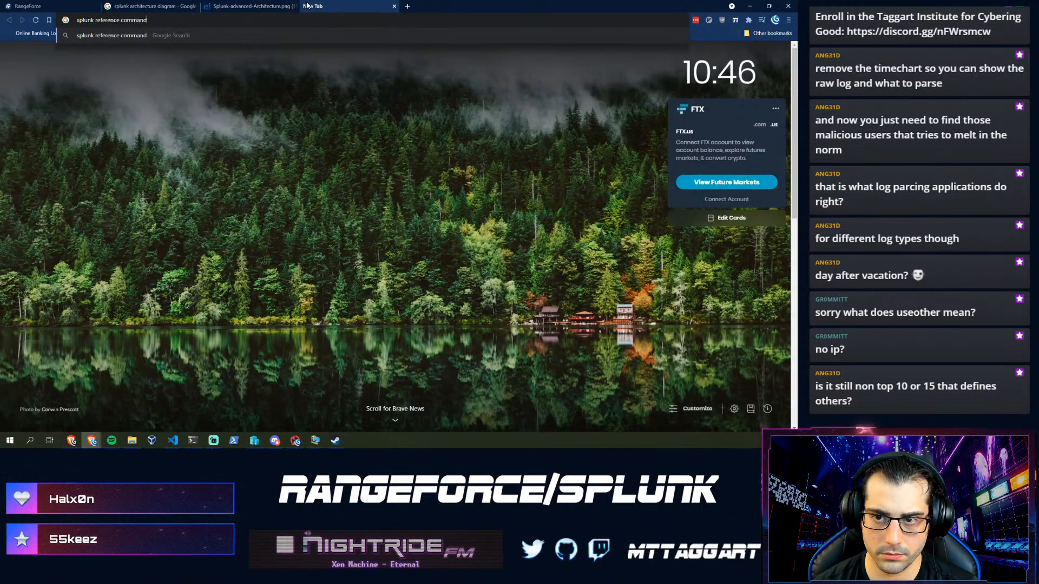
text(s)
key(Return)
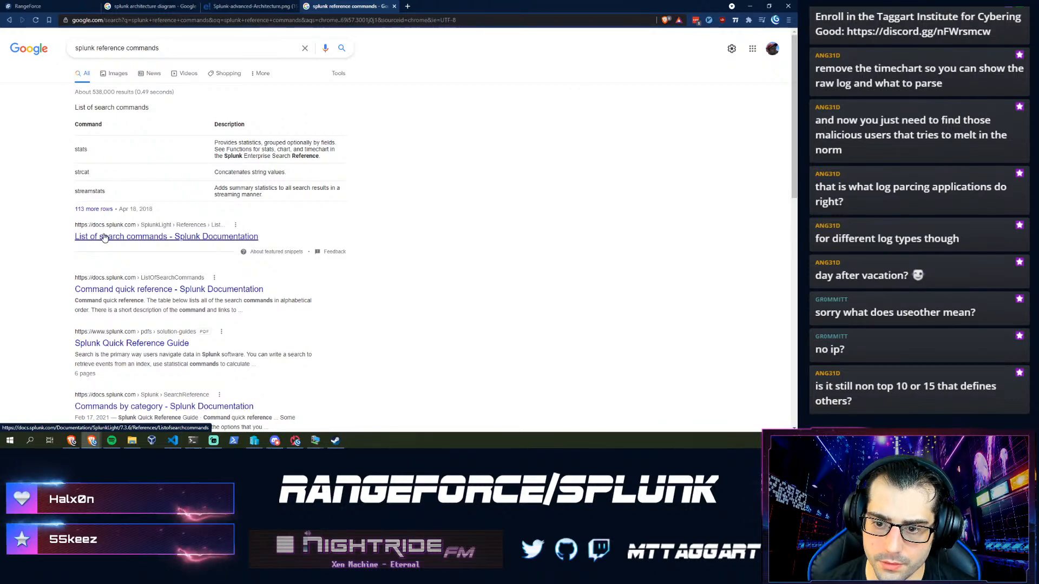
click(131, 288)
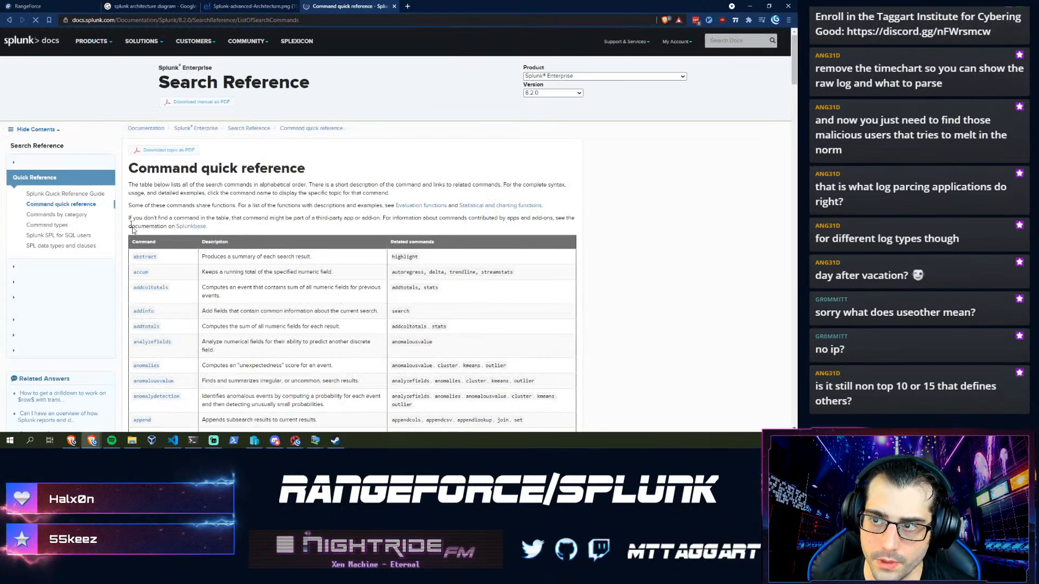
scroll(165, 315, down, 5)
scroll(165, 314, down, 2)
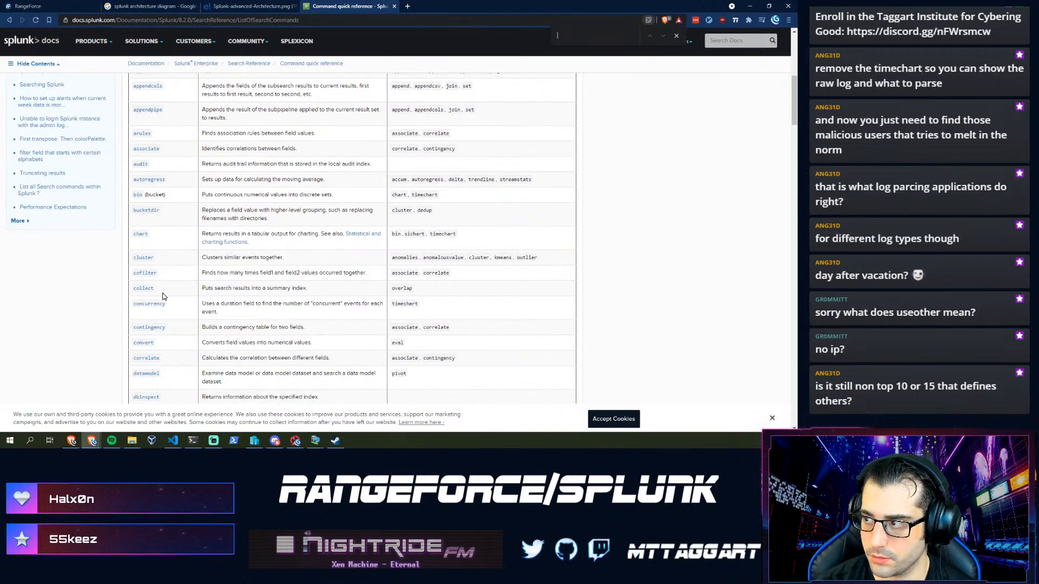
text(timecha)
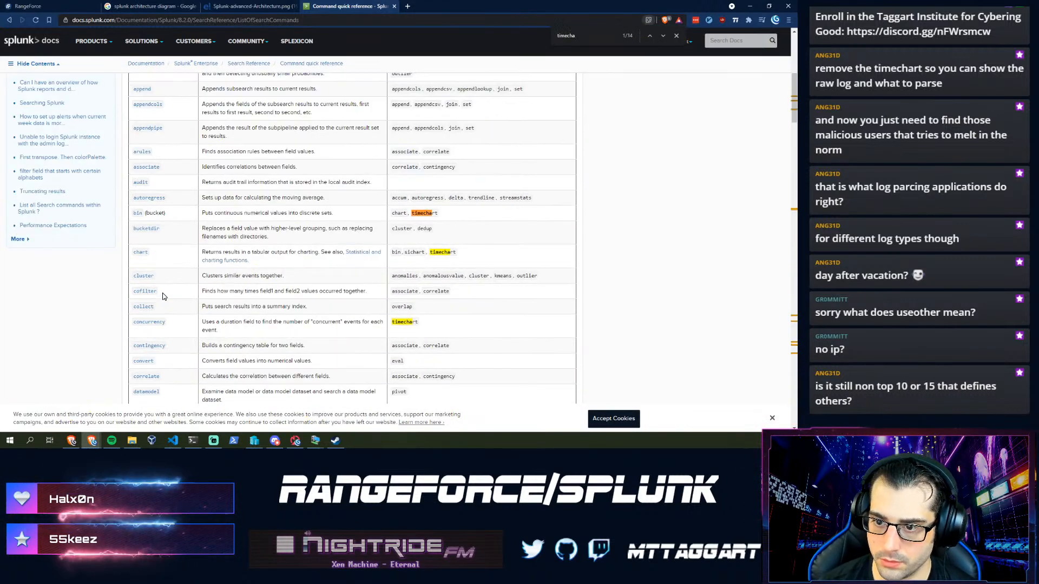
text(rt)
key(Return)
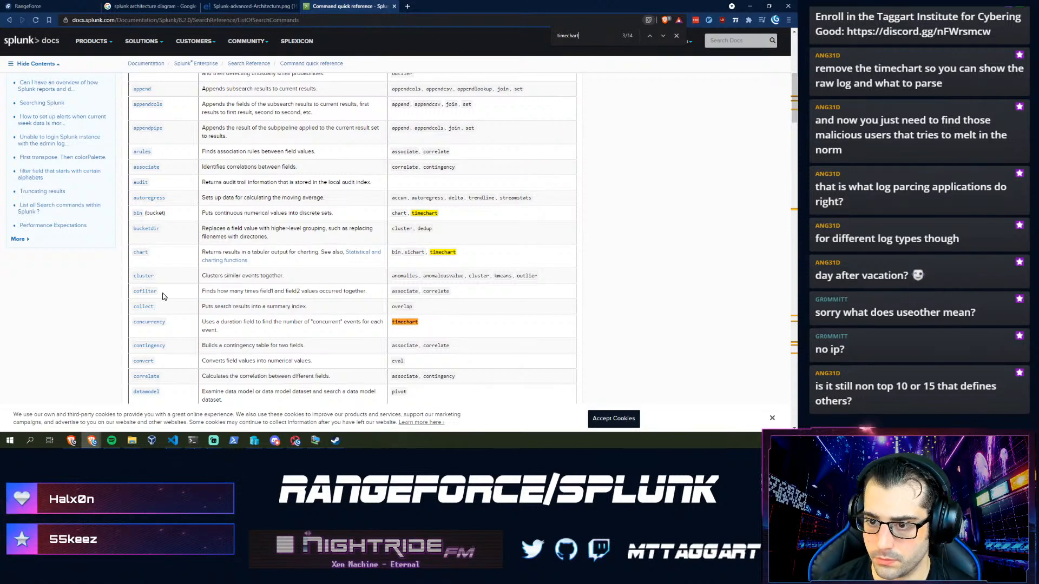
key(Return)
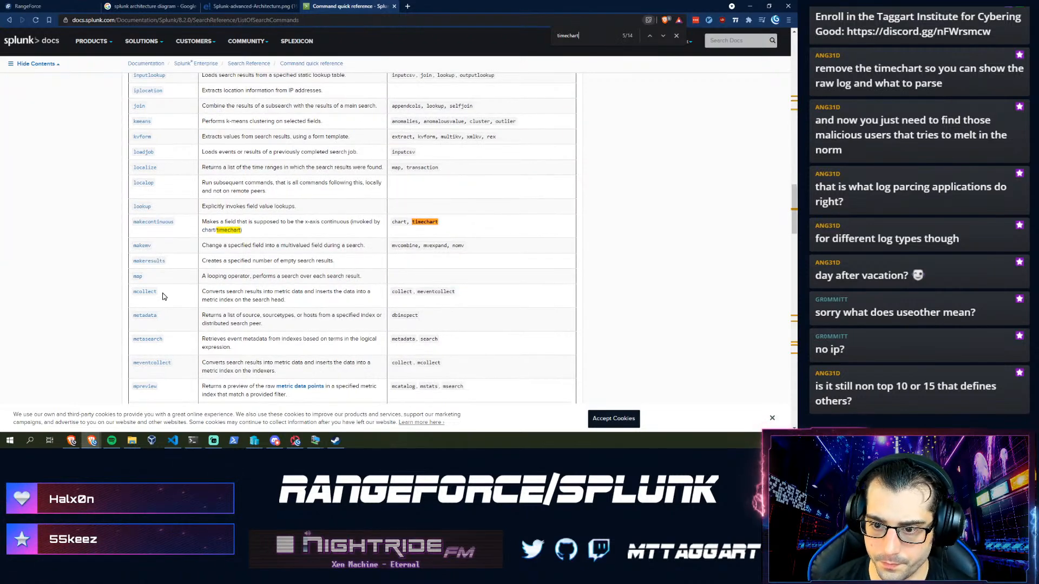
key(Return)
key(Return)
key(Return)
key(Return)
key(Return)
key(Return)
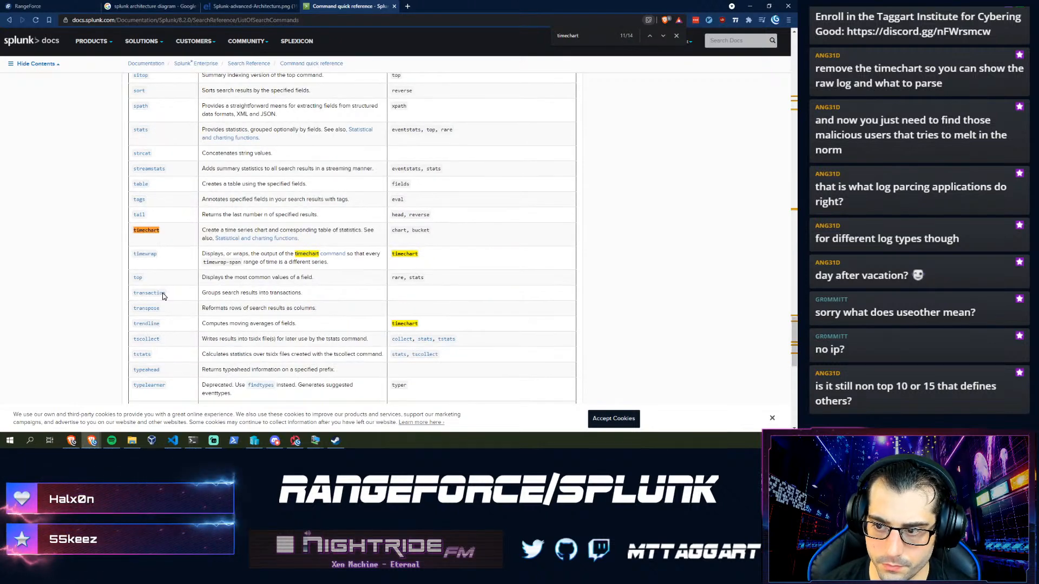
- Read the timechart reference page's limit option, which defaults to top 10
click(137, 232)
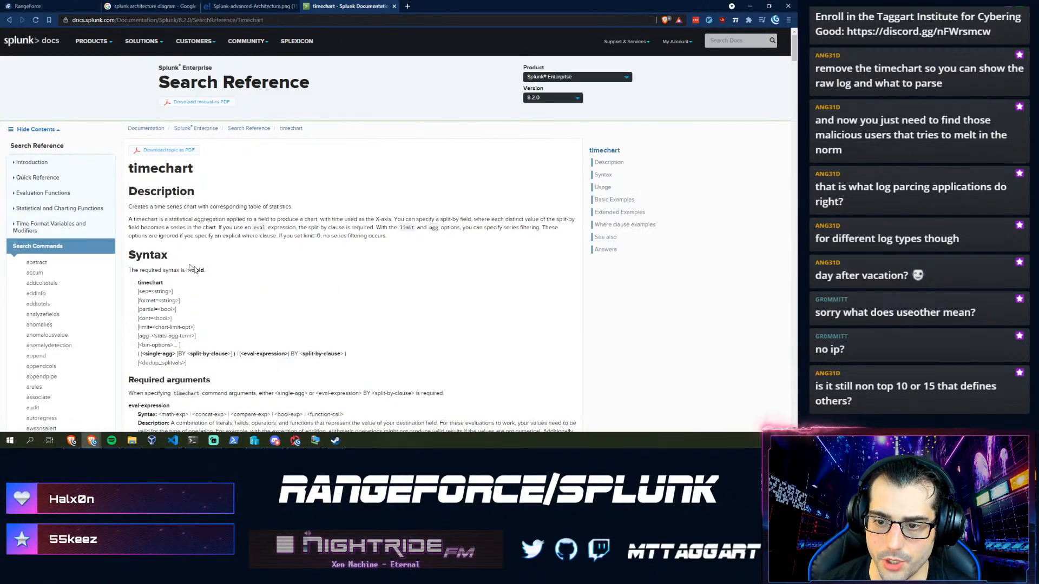
scroll(200, 295, down, 1)
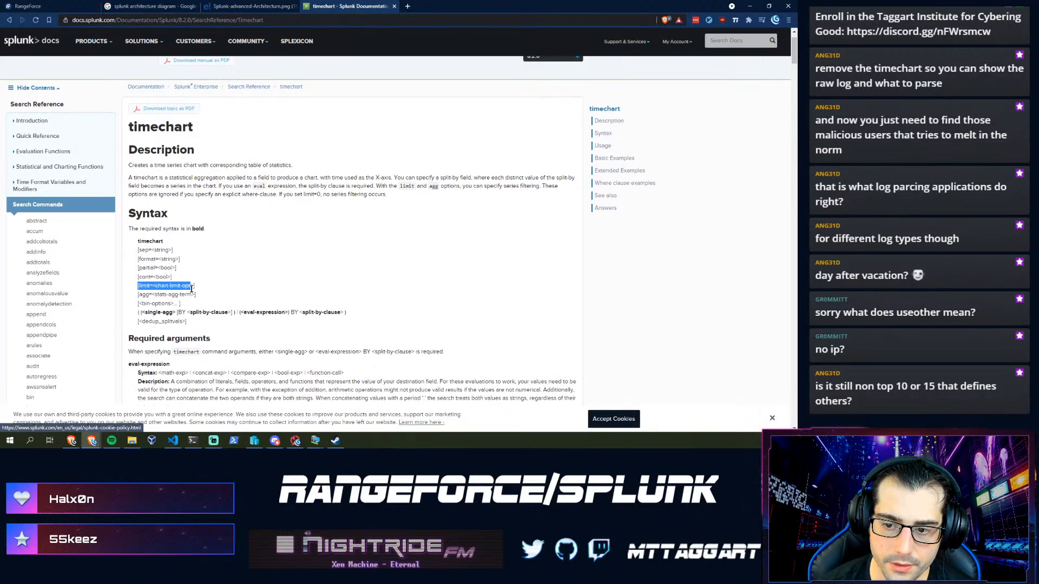
key(ctrl+plus)
key(ctrl+plus)
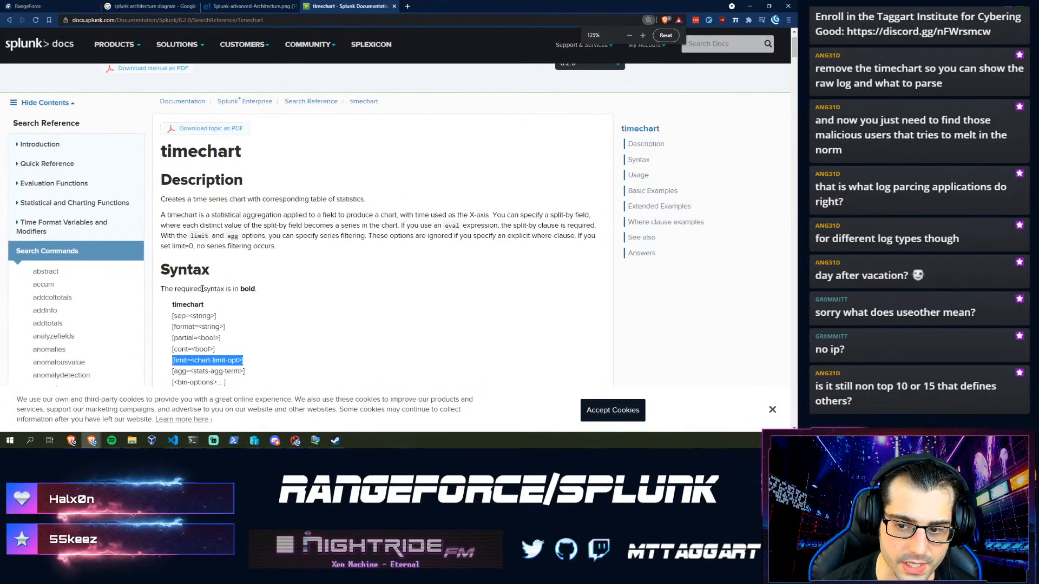
scroll(202, 289, down, 3)
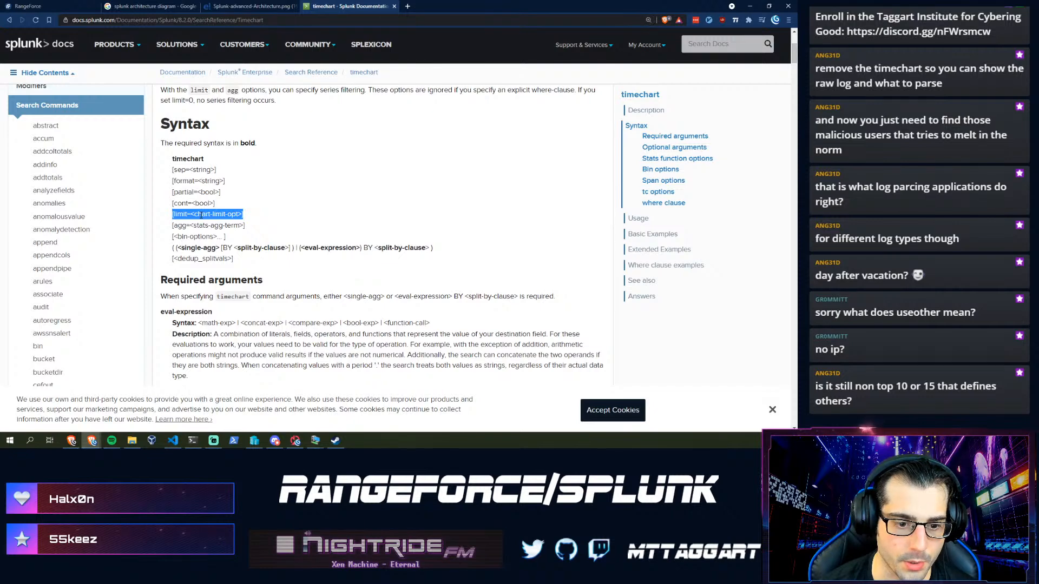
scroll(307, 277, down, 12)
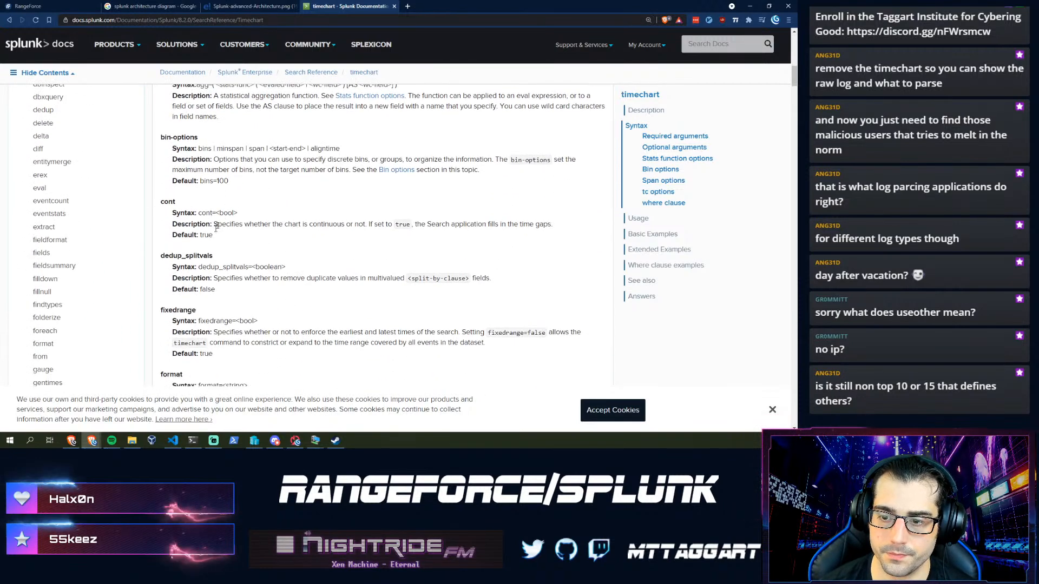
scroll(225, 216, down, 6)
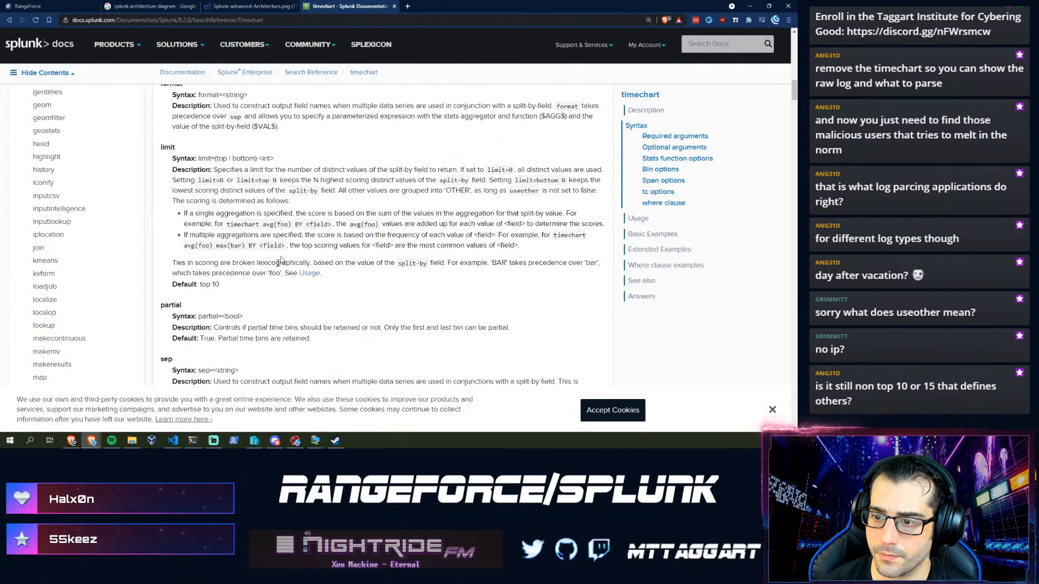
drag(349, 207, 300, 193)
click(301, 203)
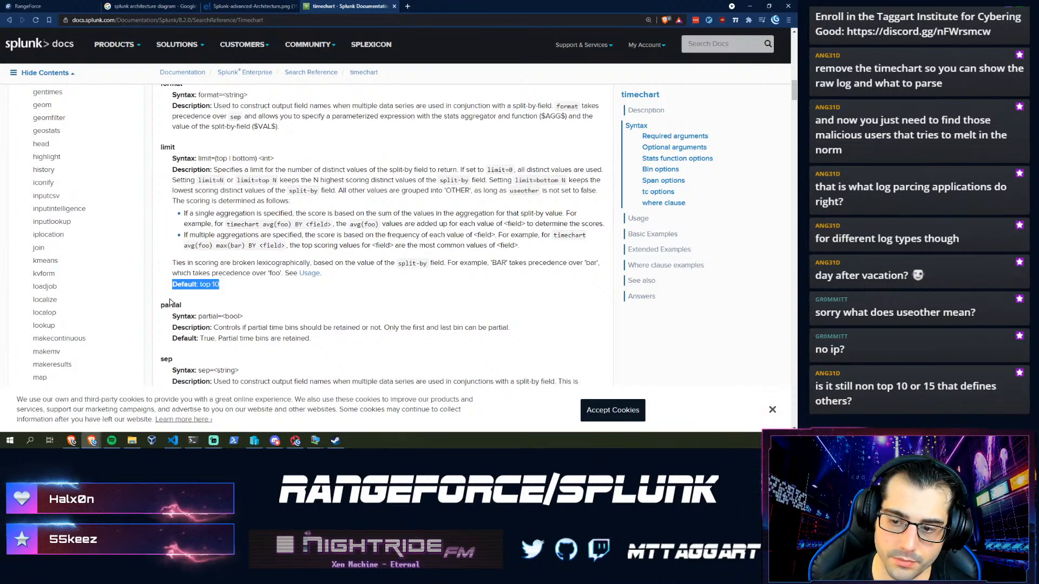
click(239, 286)
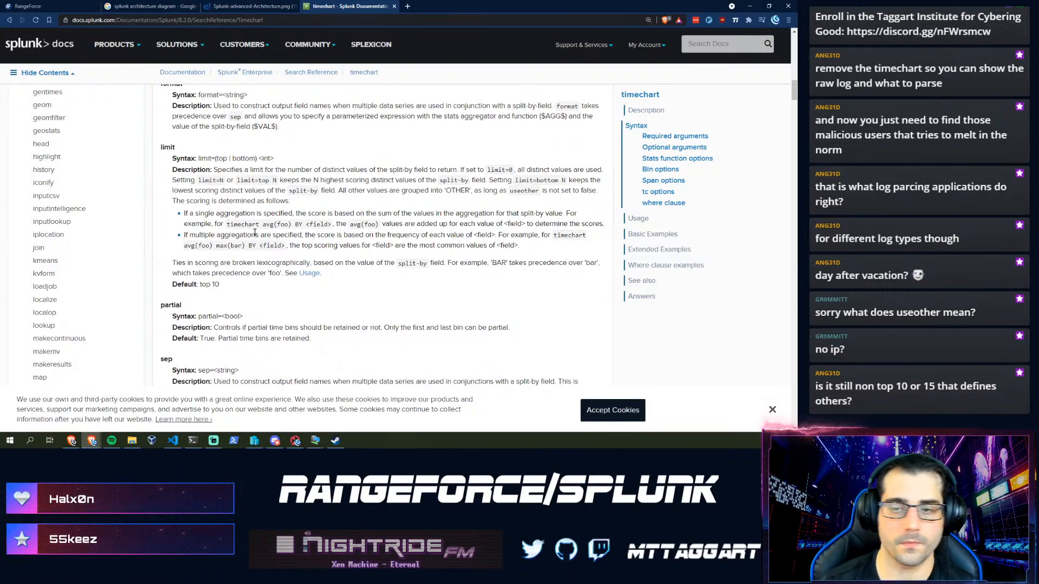
click(85, 4)
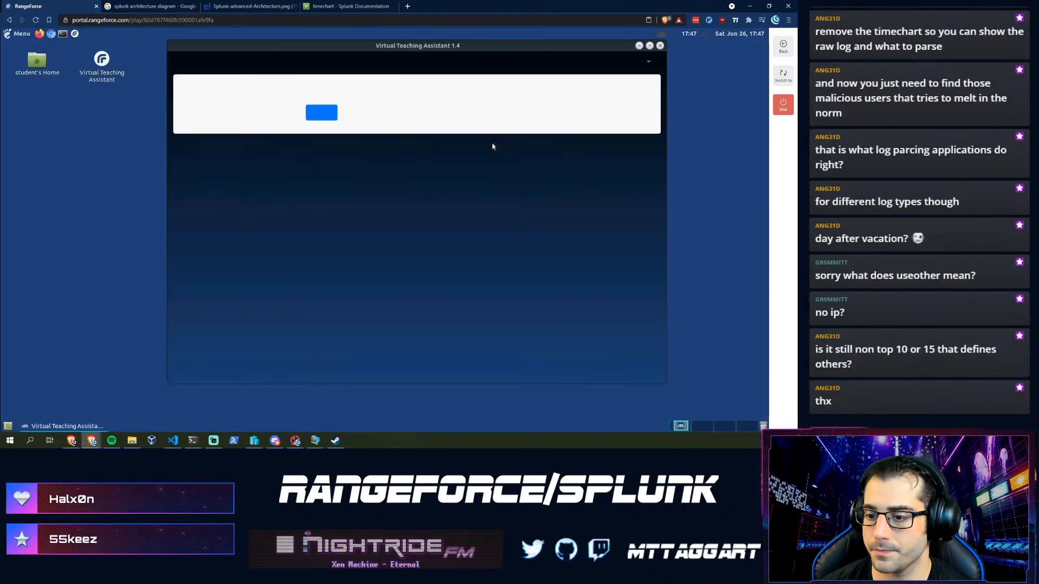
- Glance back at the timechart docs, then launch Chromium on the lab desktop showing Google
click(341, 6)
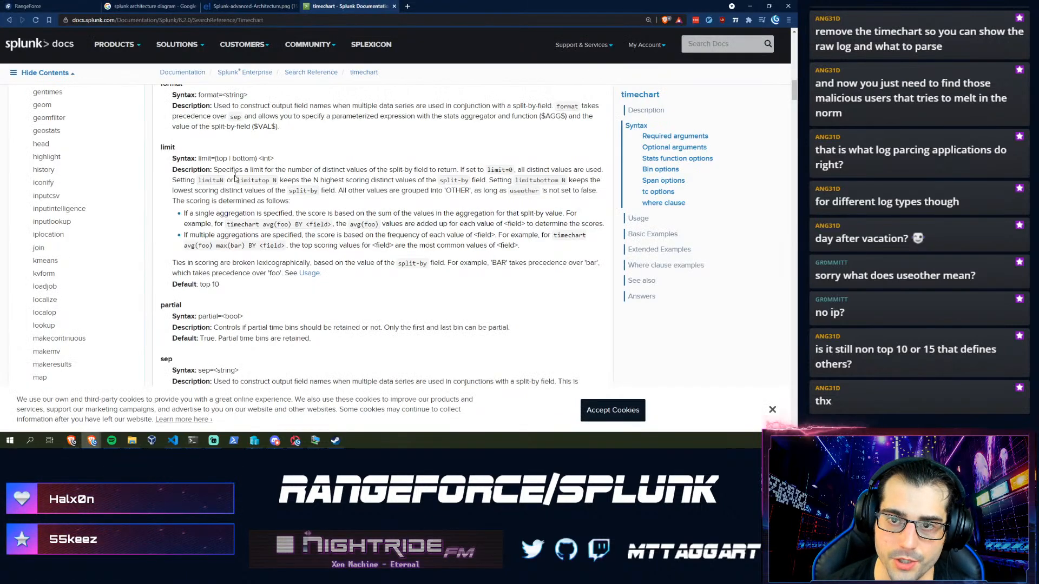
scroll(211, 233, up, 1)
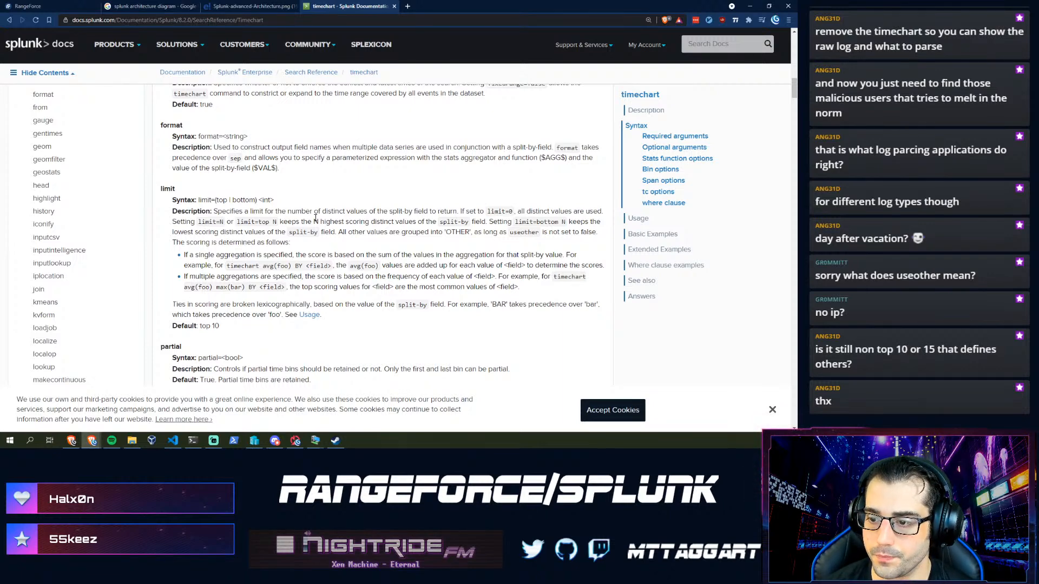
click(34, 6)
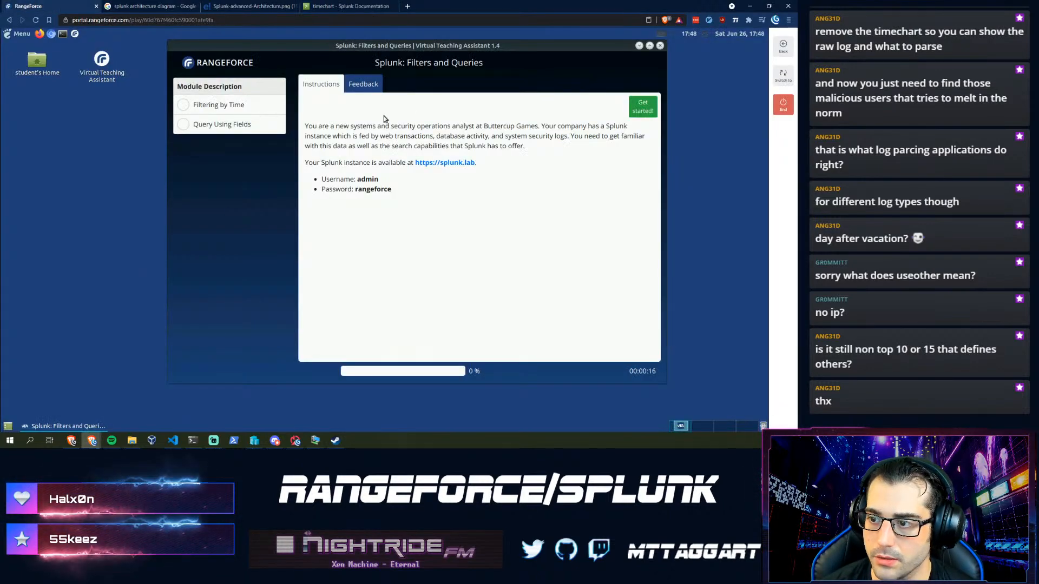
click(51, 34)
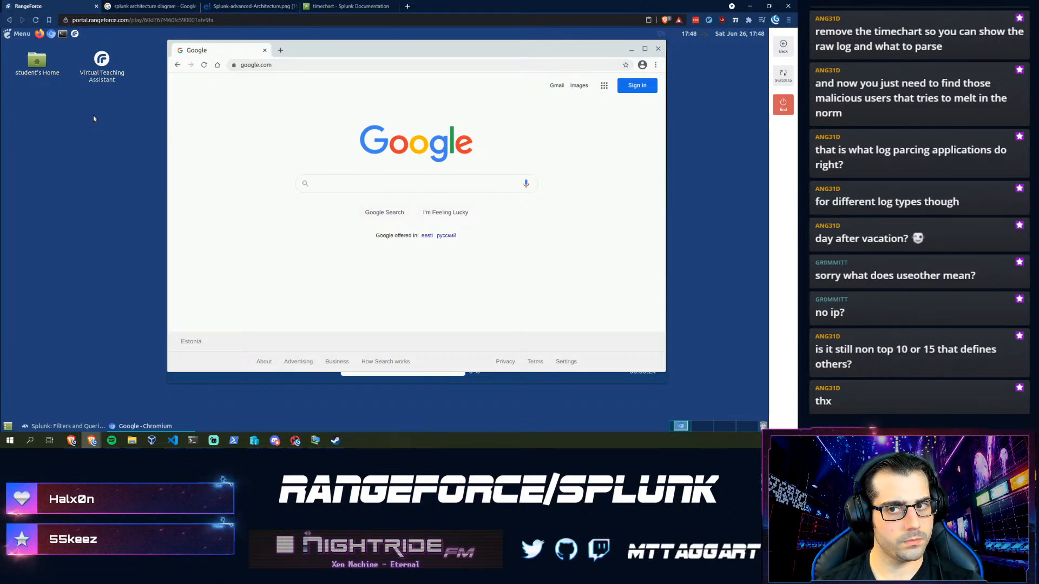
- Open a terminal and reposition the Chromium window, toggling its system title bar on and off
click(63, 33)
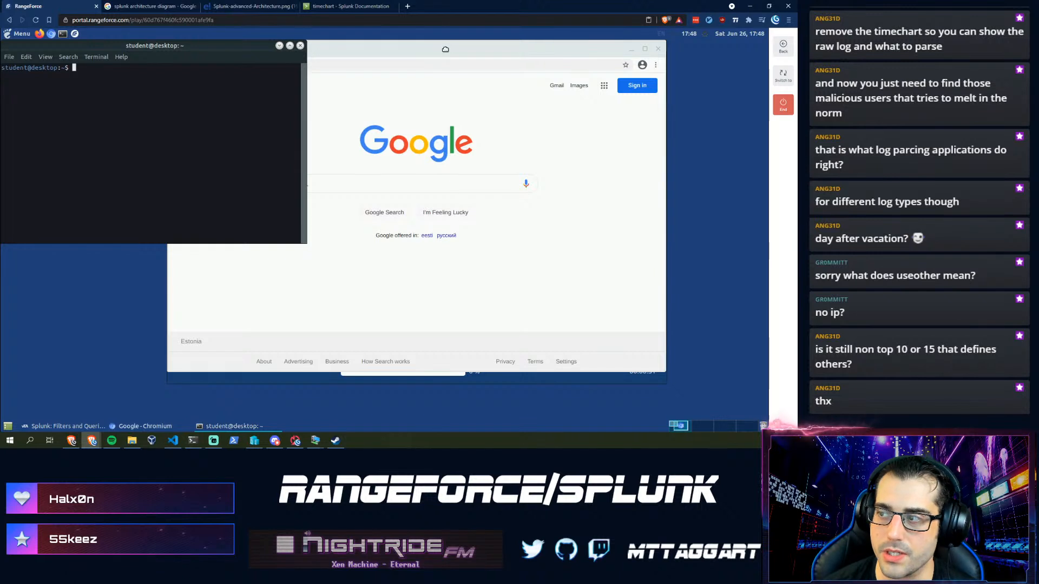
click(429, 55)
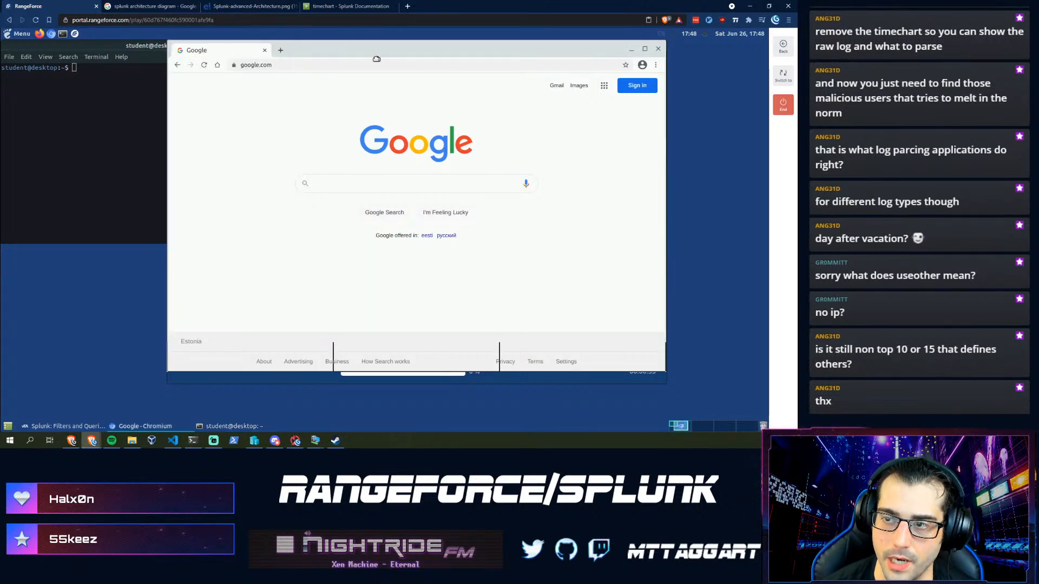
drag(409, 54, 393, 54)
right_click(394, 54)
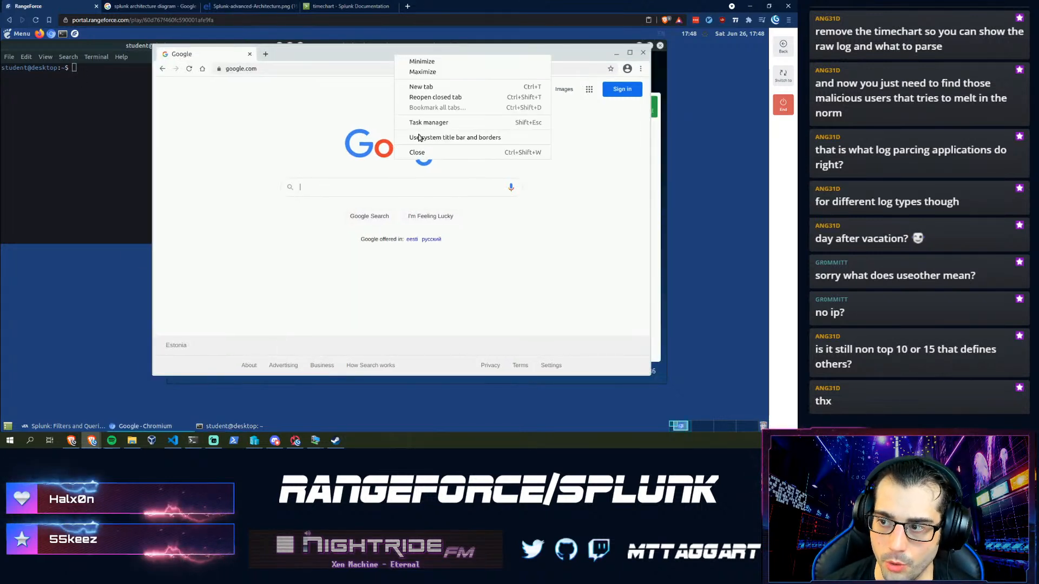
click(455, 137)
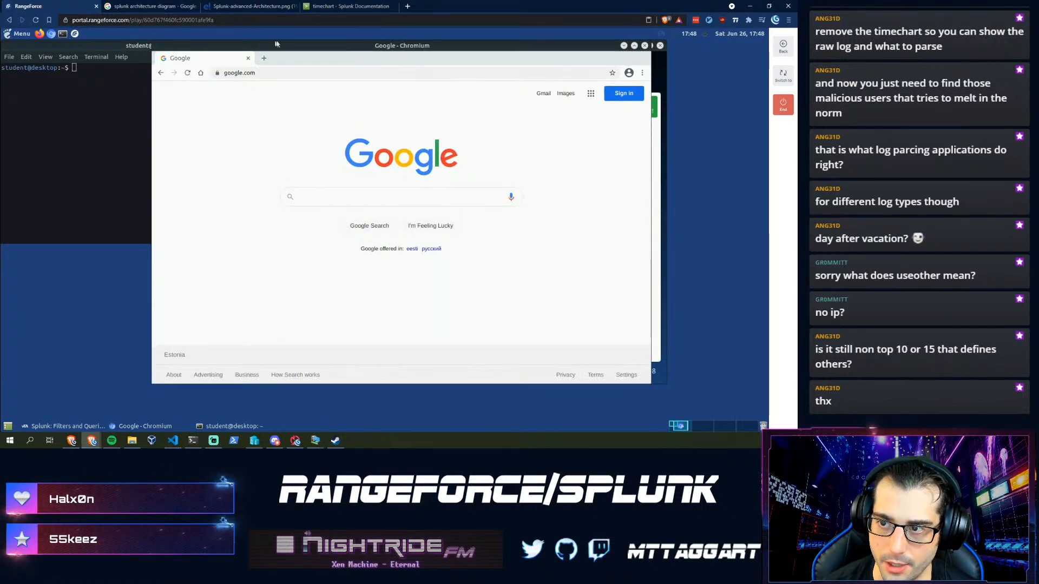
right_click(296, 54)
click(311, 139)
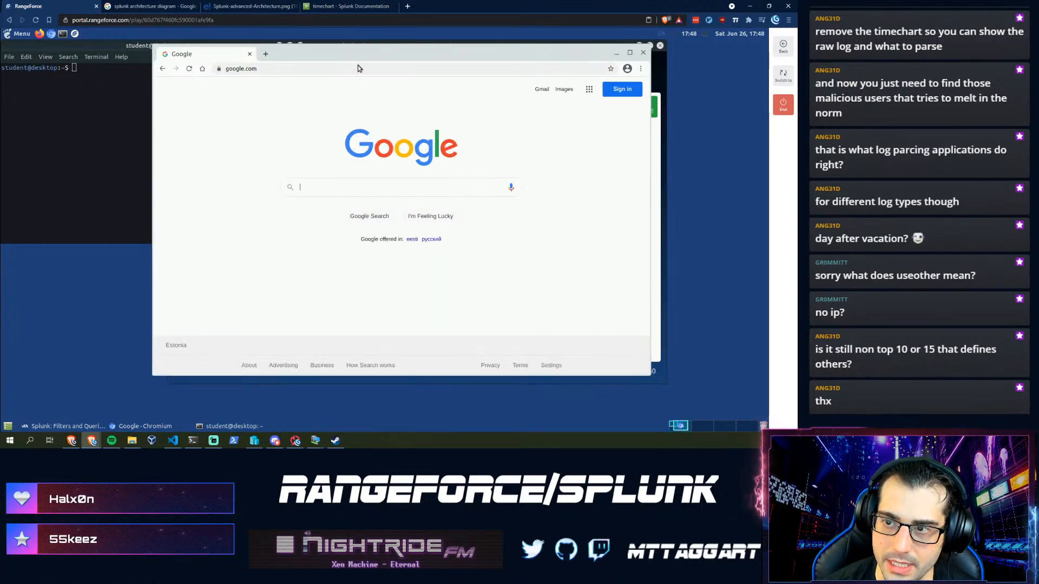
drag(334, 55, 335, 57)
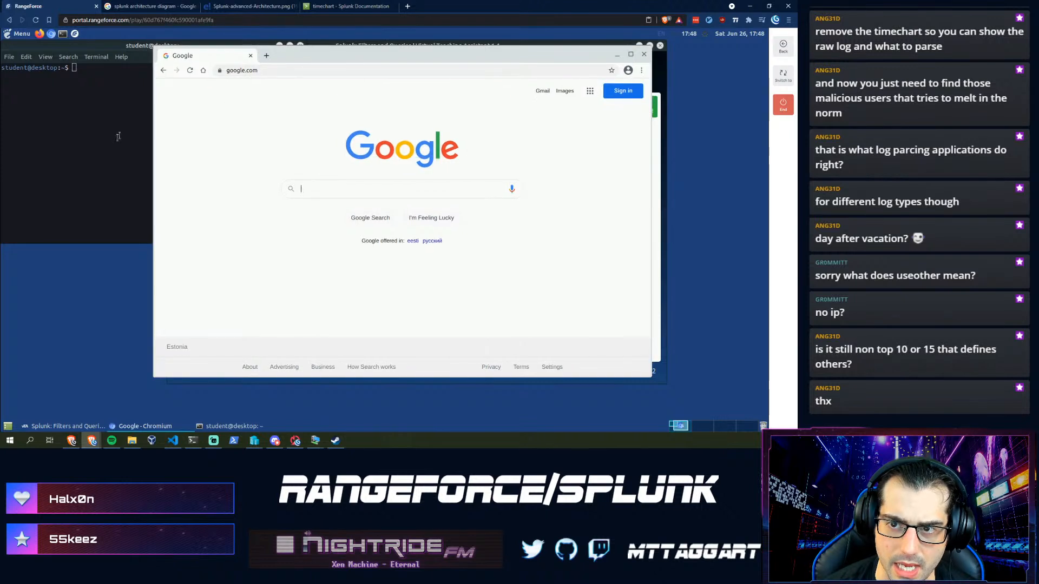
- Run a detailed home-directory listing with ls -la, clear the screen, and reopen Chromium
click(108, 144)
text(cat)
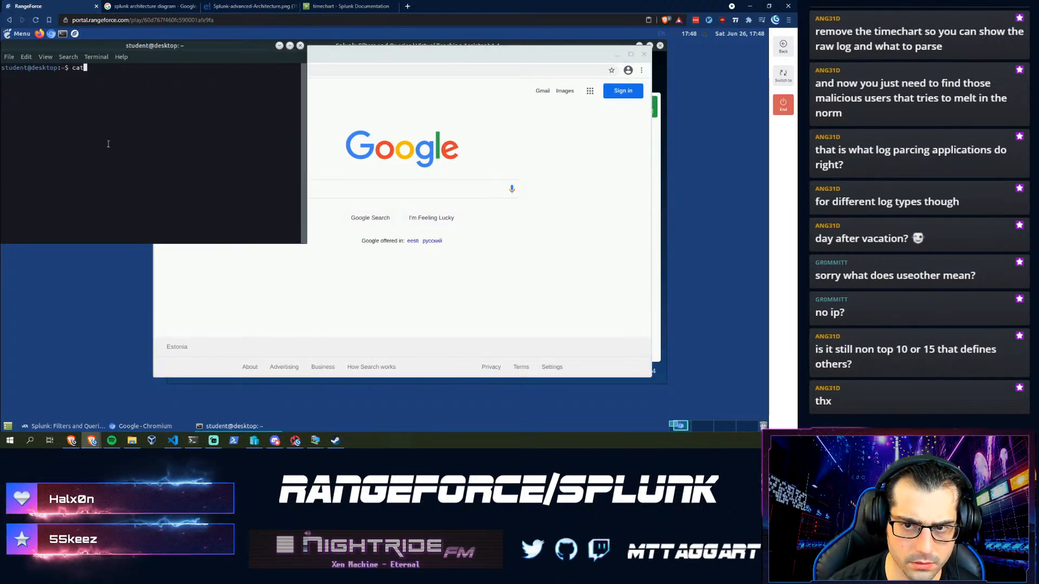
text( .bash_h)
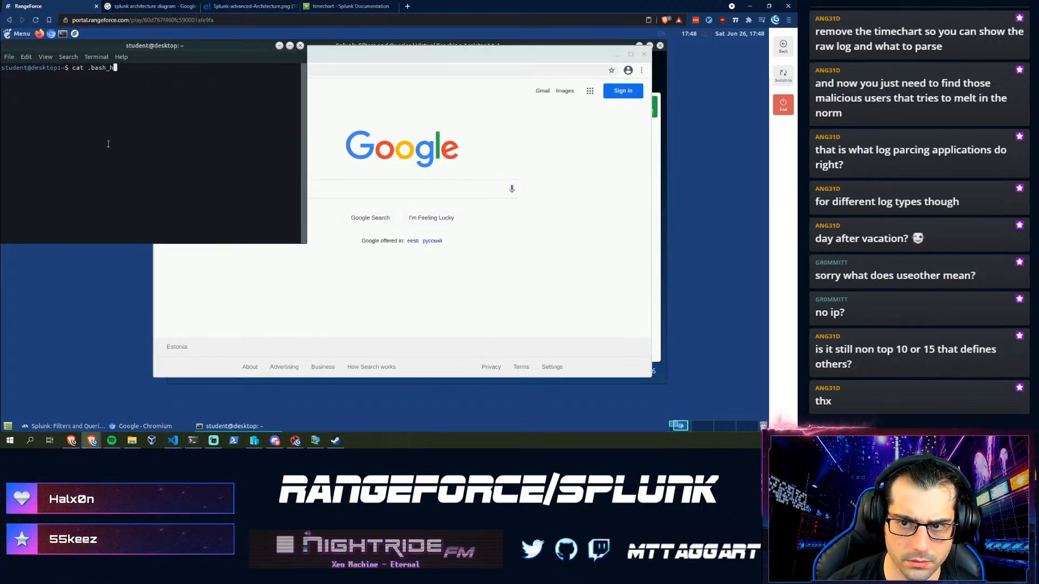
text(i)
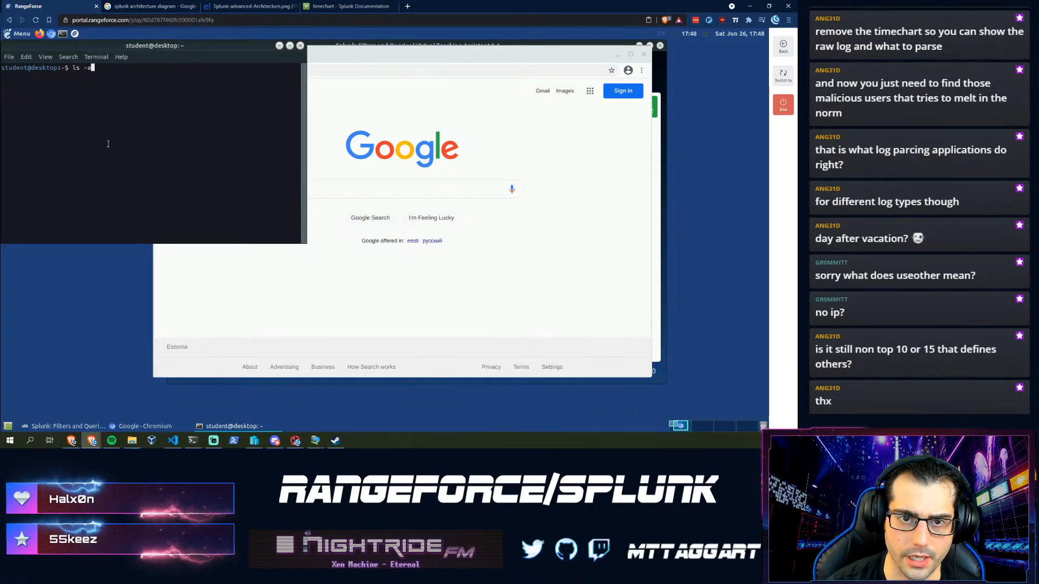
text(ls -la)
key(Return)
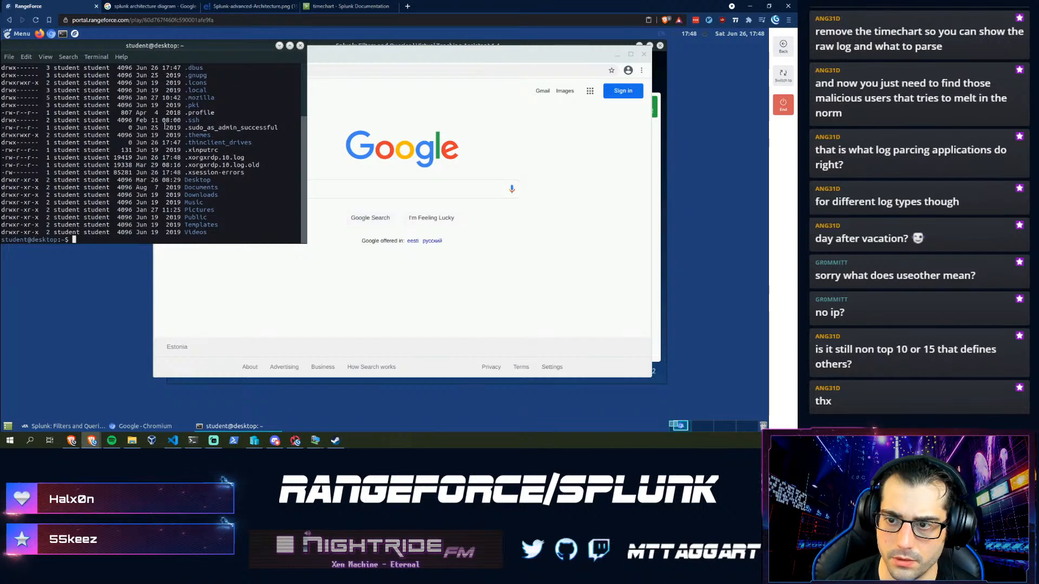
scroll(169, 123, up, 3)
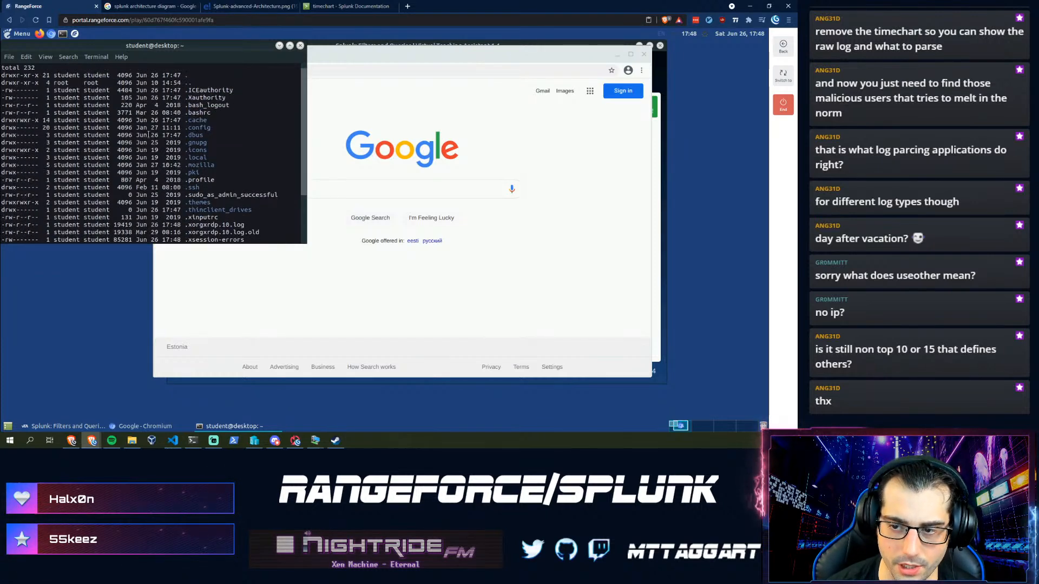
scroll(149, 134, down, 3)
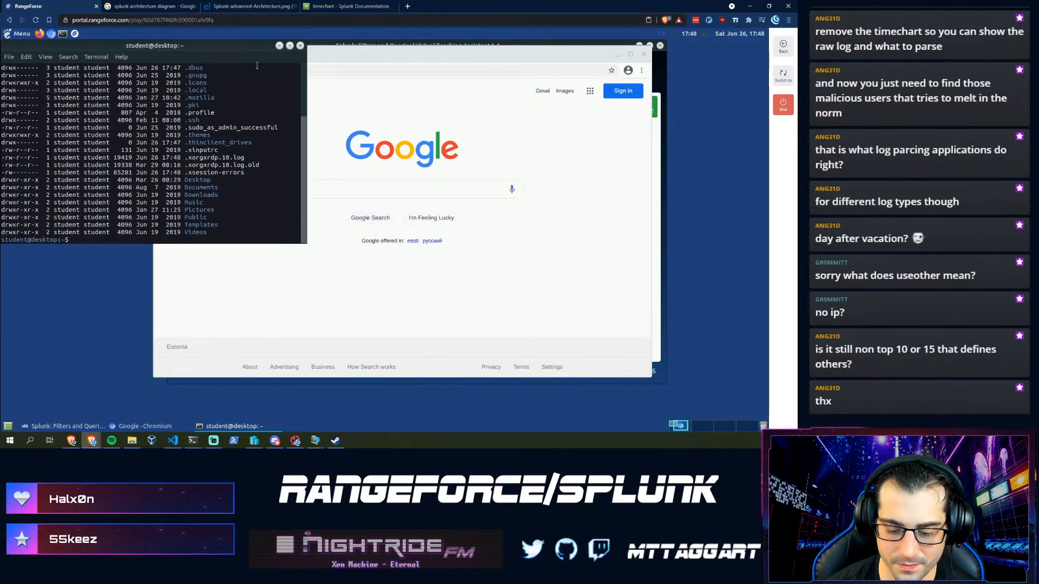
key(ctrl+l)
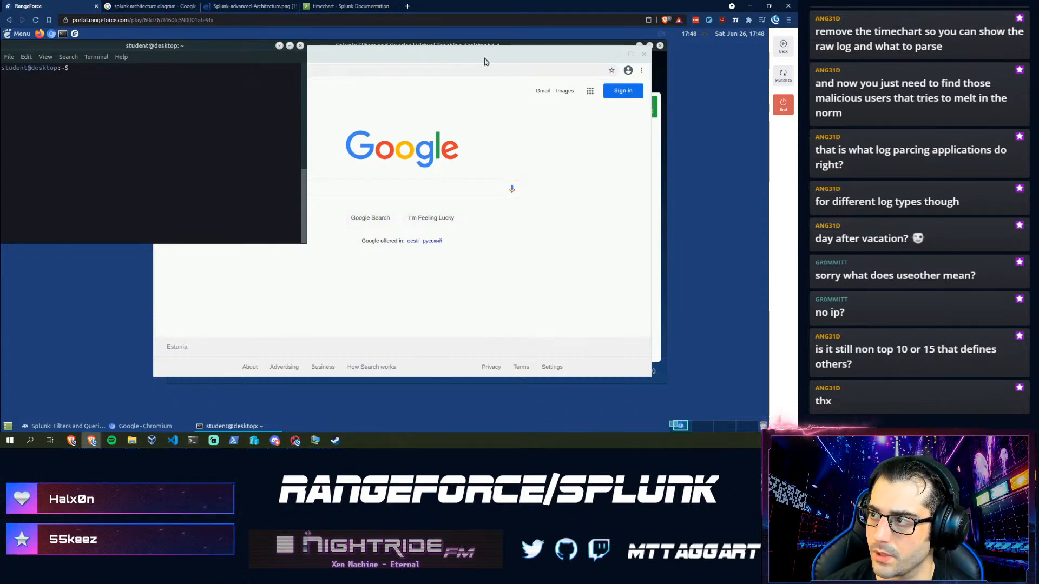
click(637, 57)
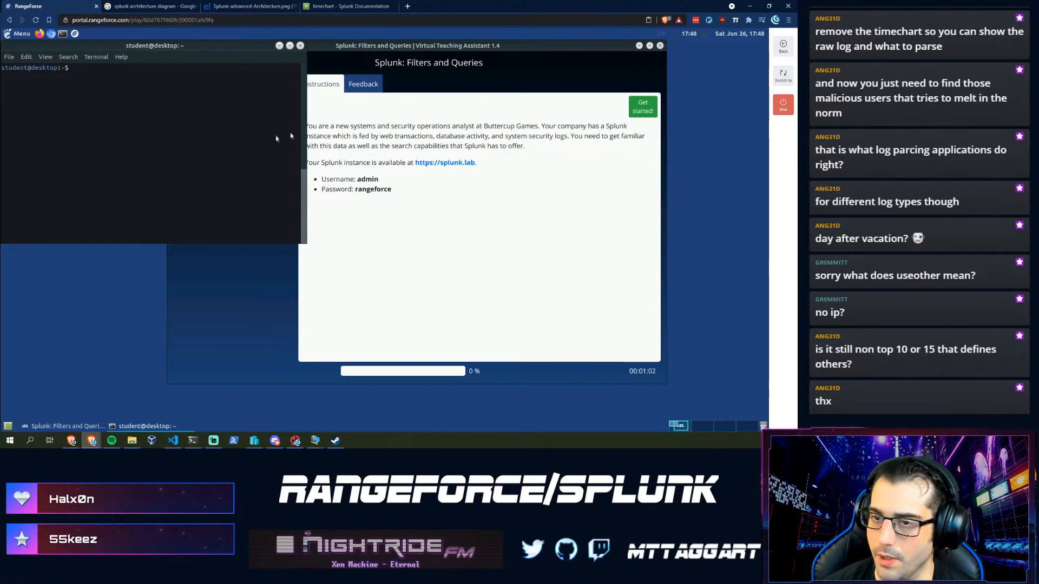
click(51, 34)
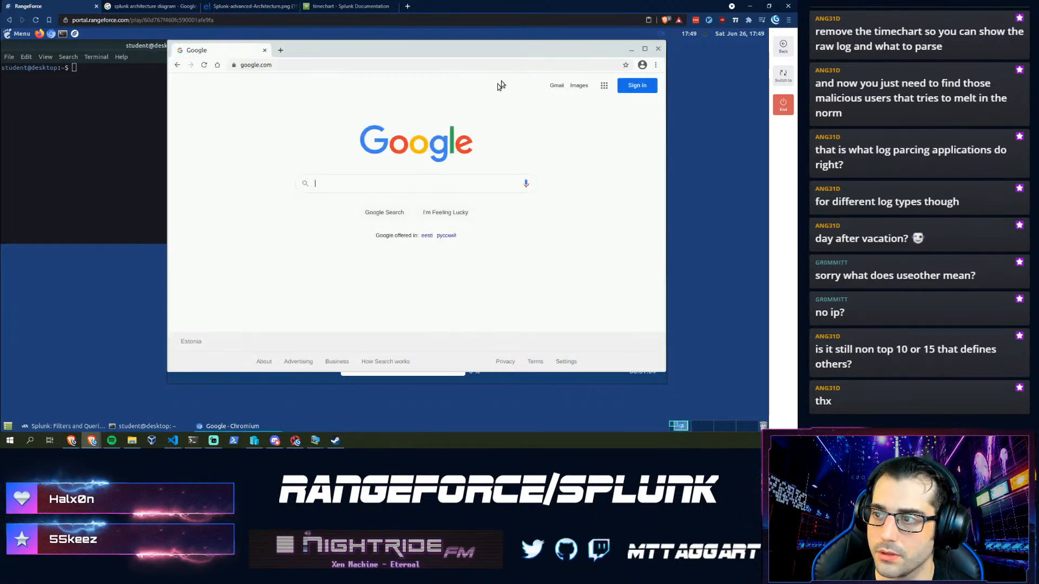
click(644, 52)
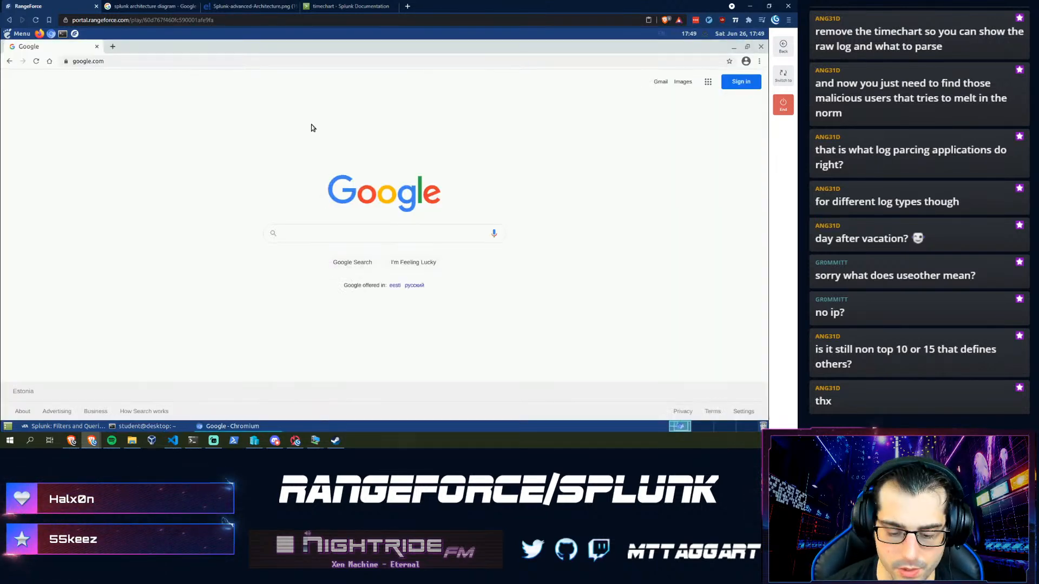
key(ctrl+l)
text(http://splu)
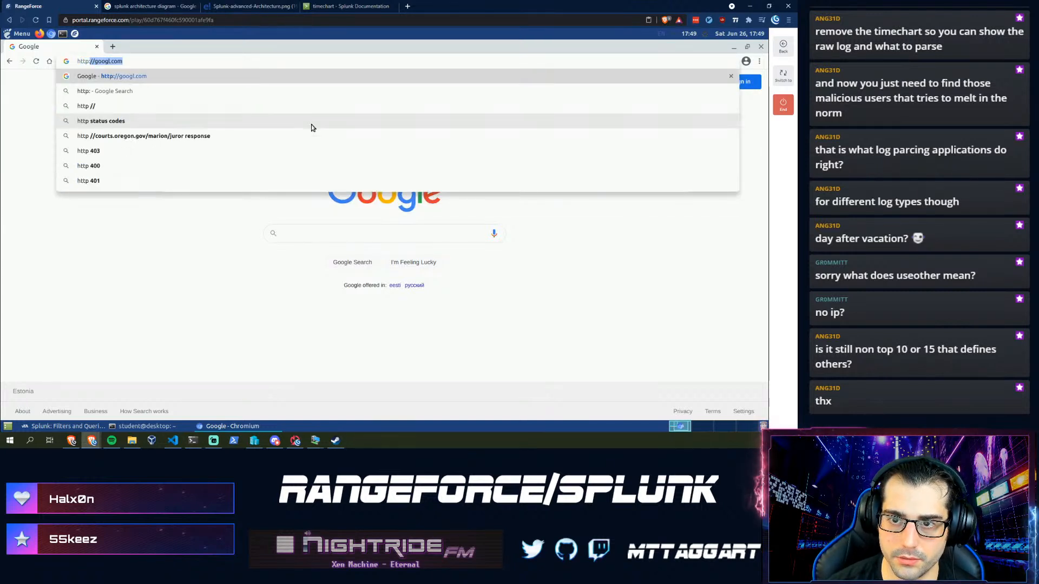
text(nk.lab)
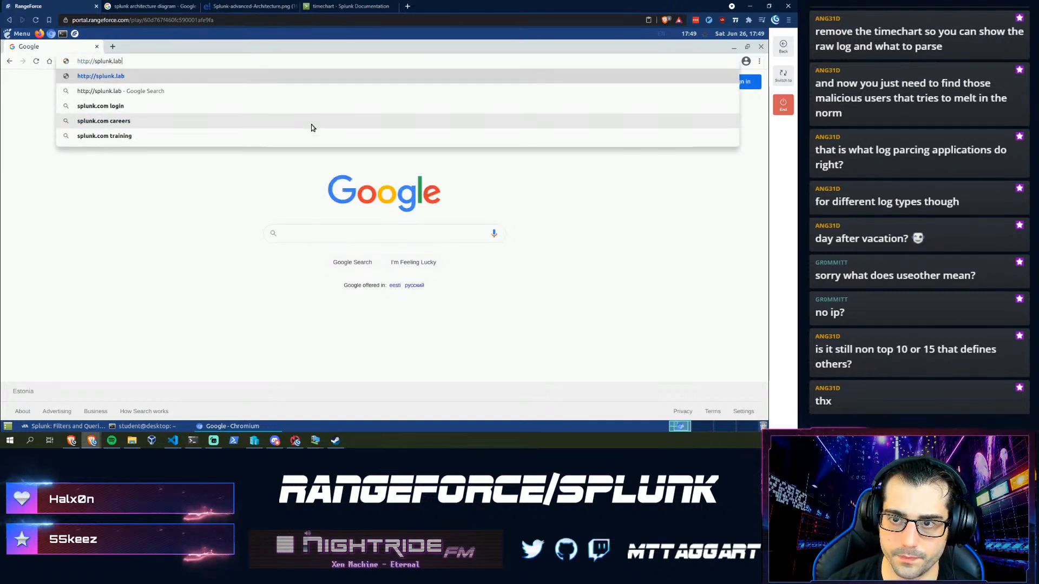
key(Return)
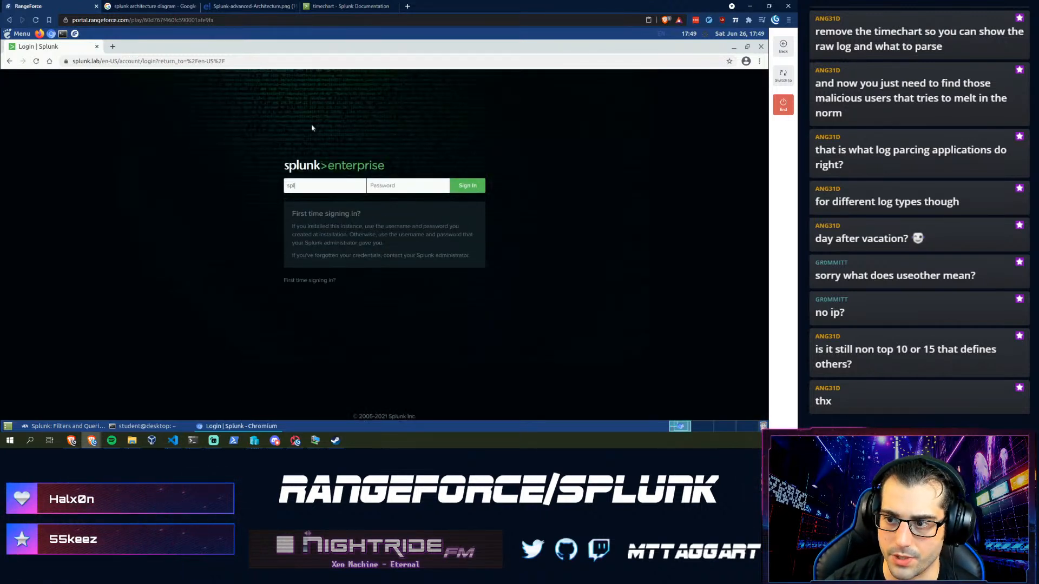
text(••••••••••)
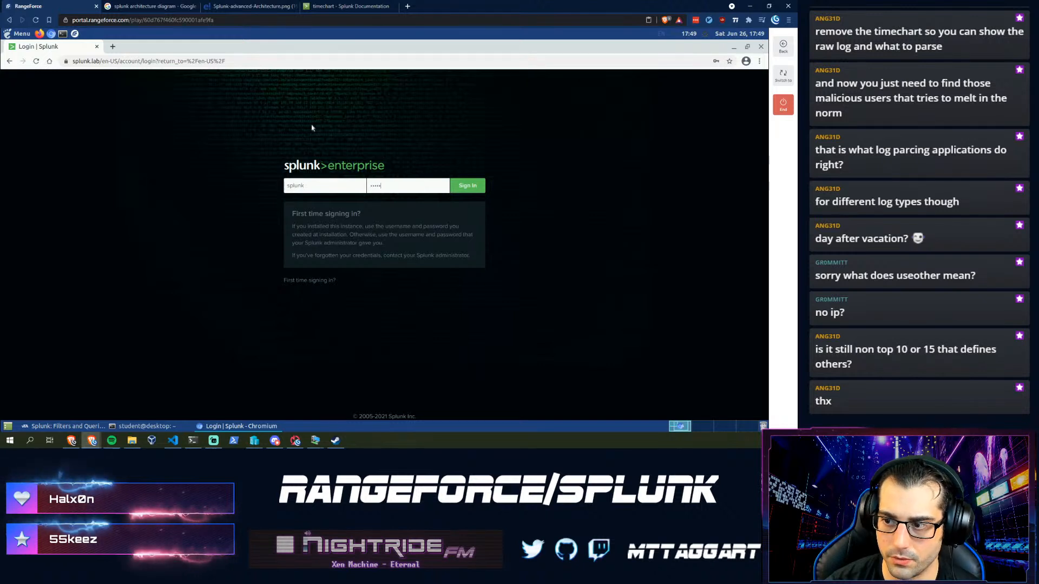
key(Return)
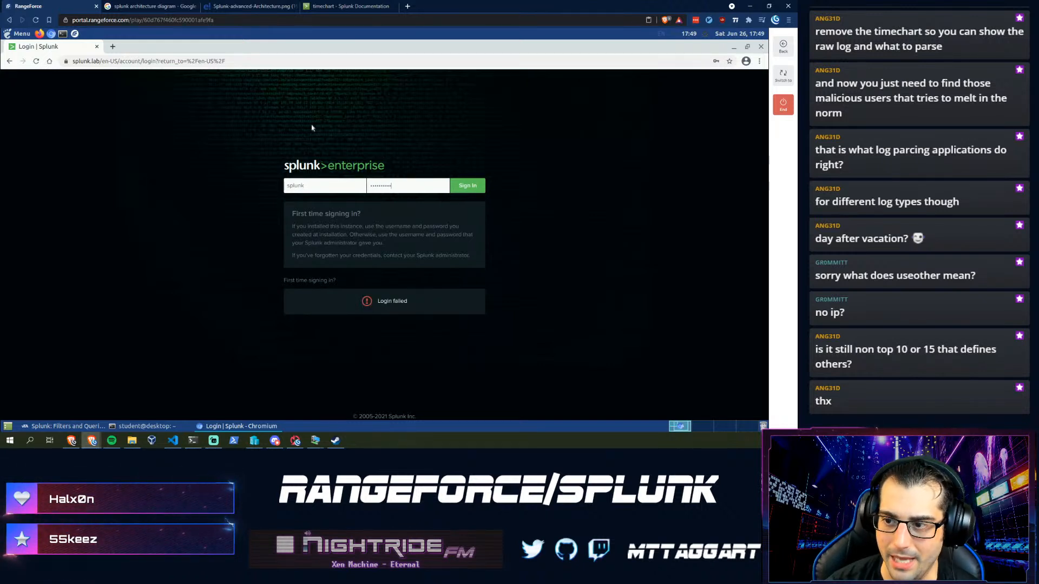
key(Return)
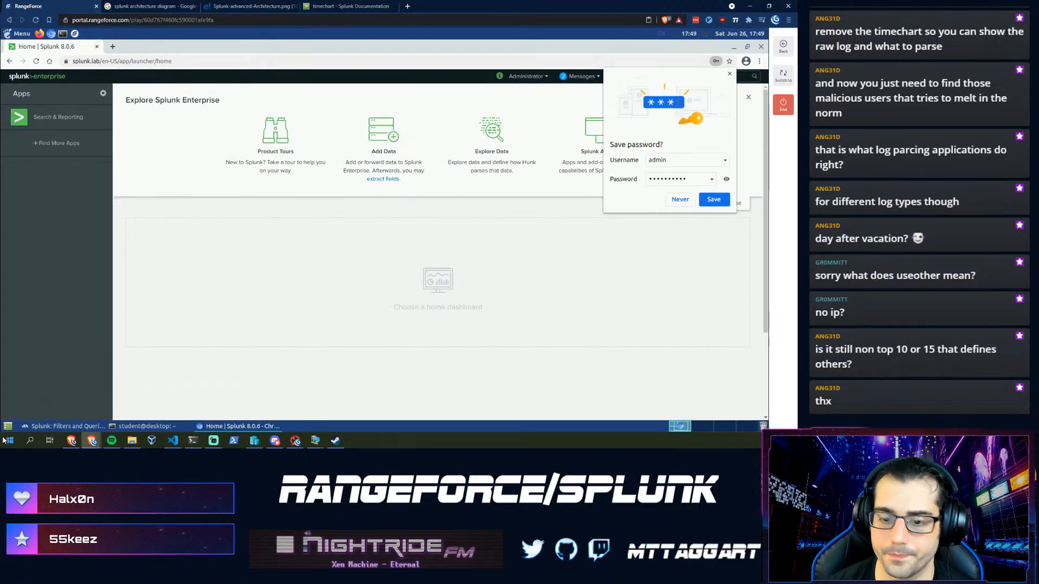
click(33, 427)
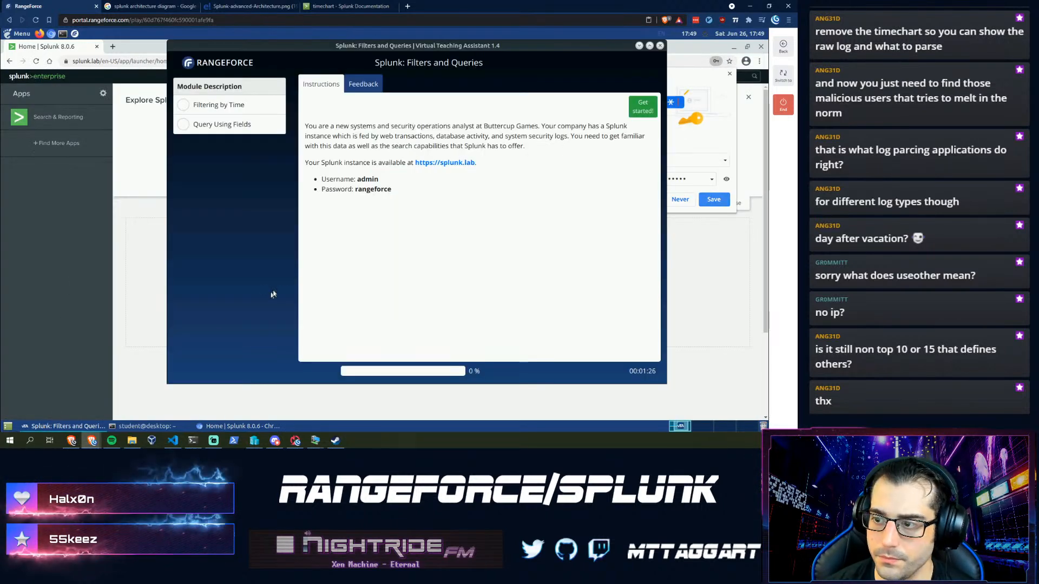
click(641, 105)
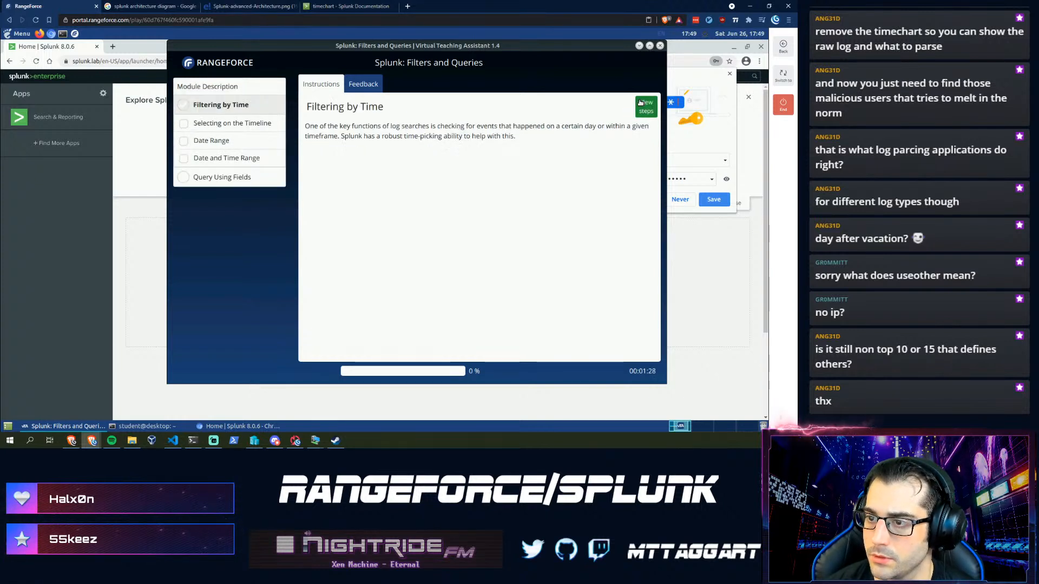
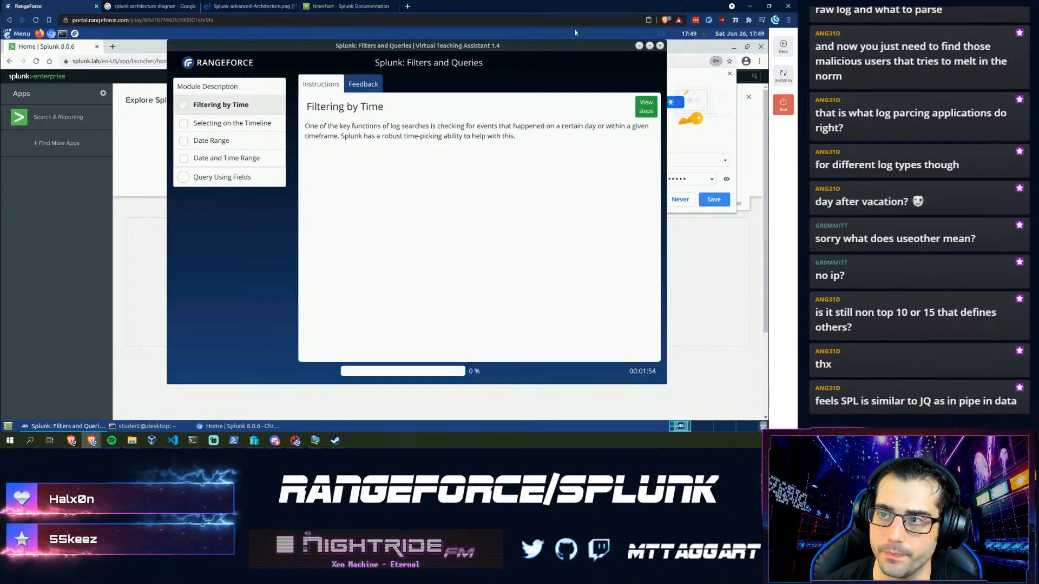
- Switch to the timechart docs tab and go back to the Command quick reference list
click(336, 6)
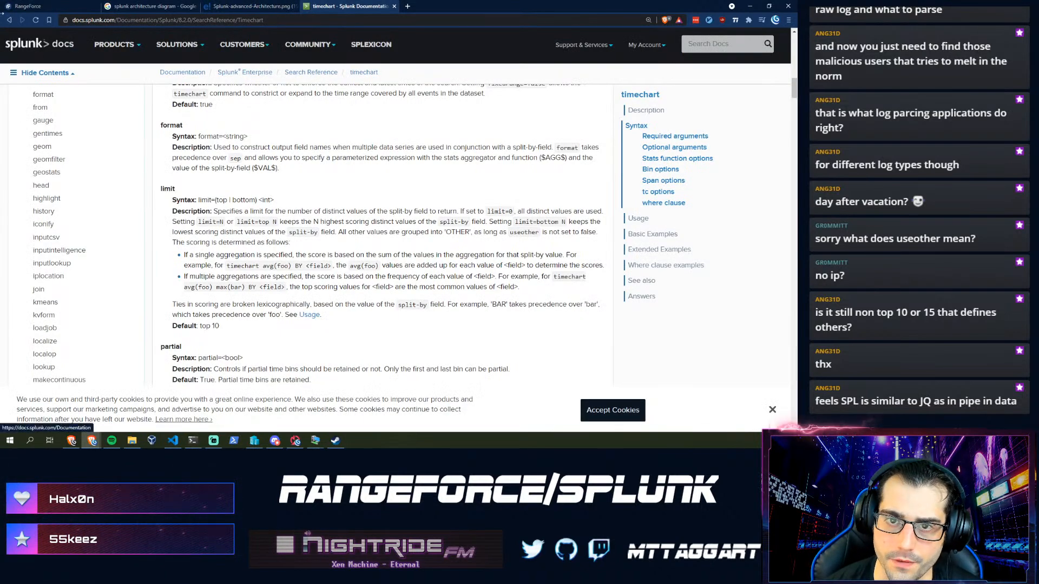
click(9, 20)
scroll(197, 275, down, 2)
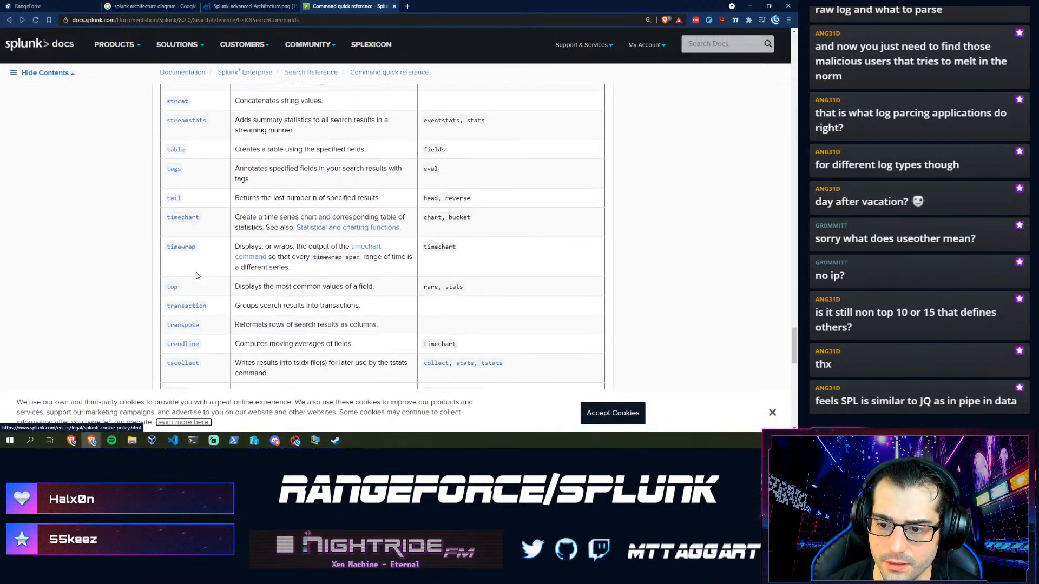
scroll(196, 276, down, 3)
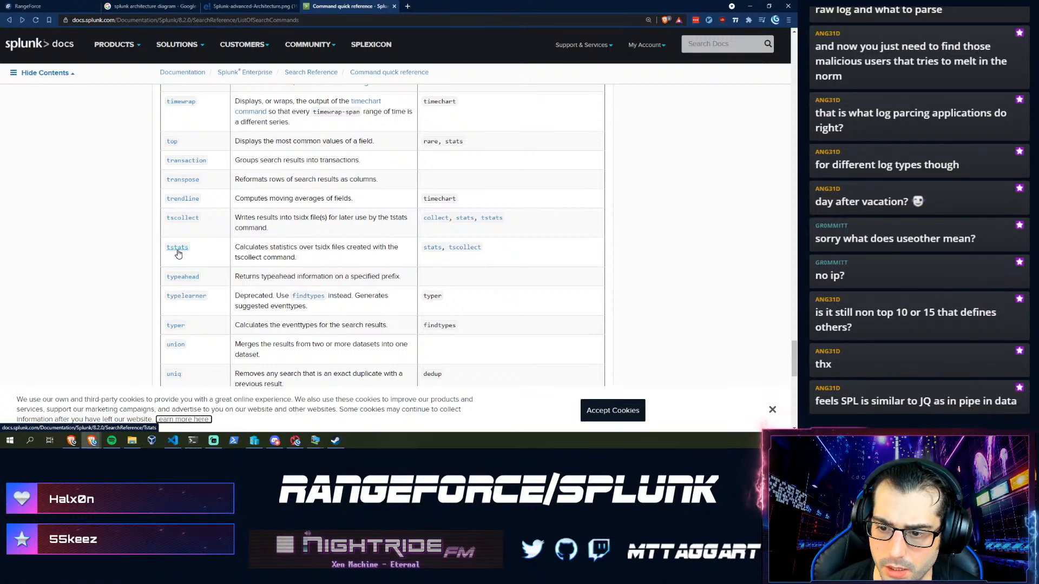
scroll(178, 254, up, 7)
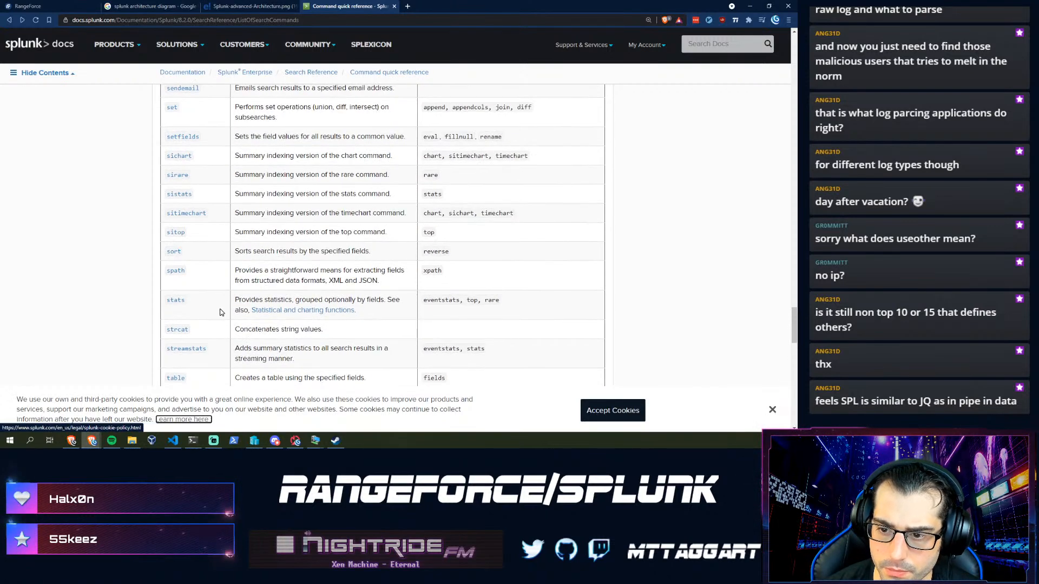
- Read through the spath command reference, then return to the RangeForce lab
click(175, 273)
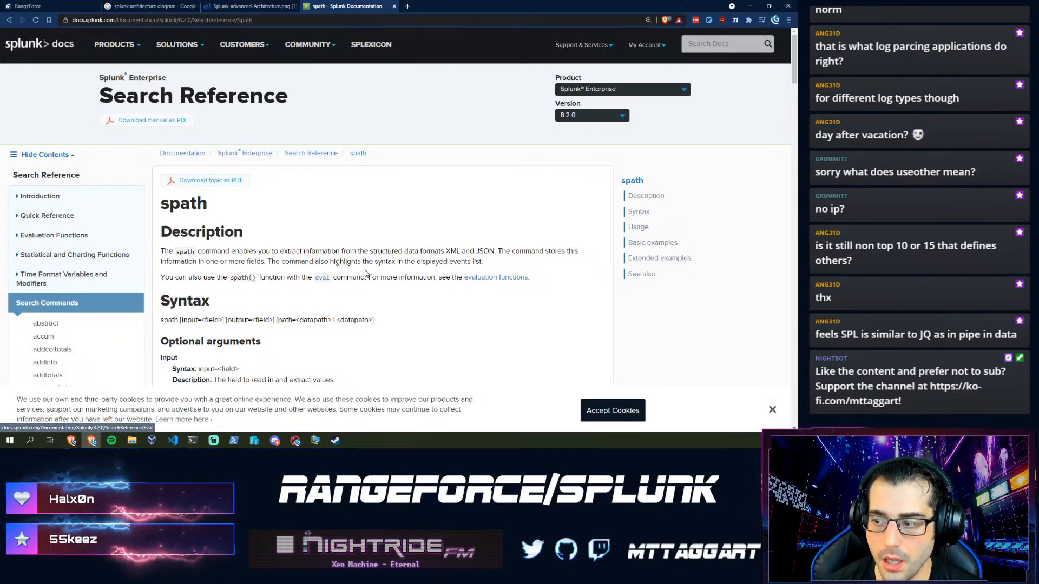
scroll(297, 292, down, 4)
scroll(297, 292, down, 1)
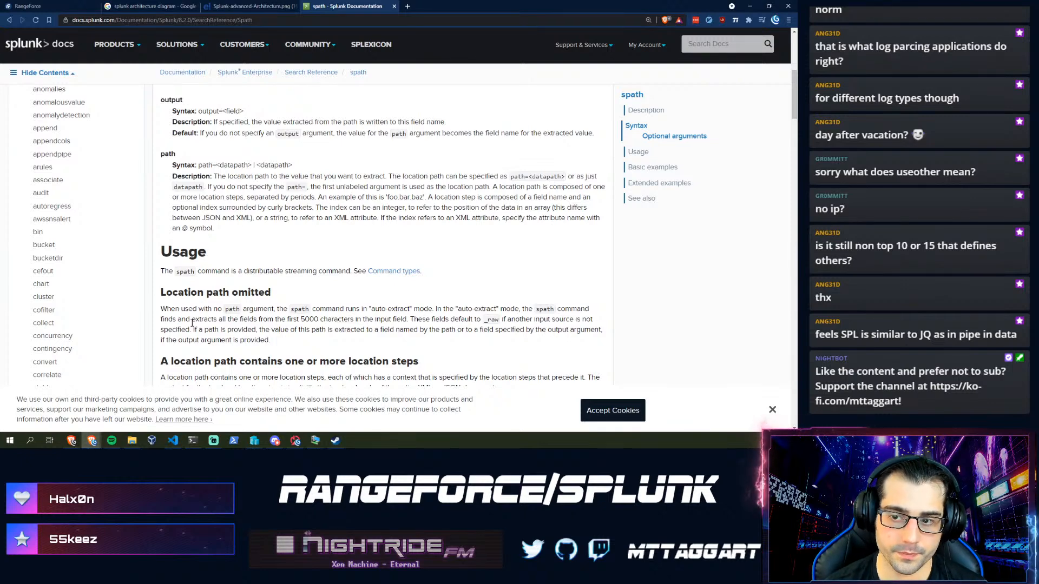
scroll(317, 247, up, 6)
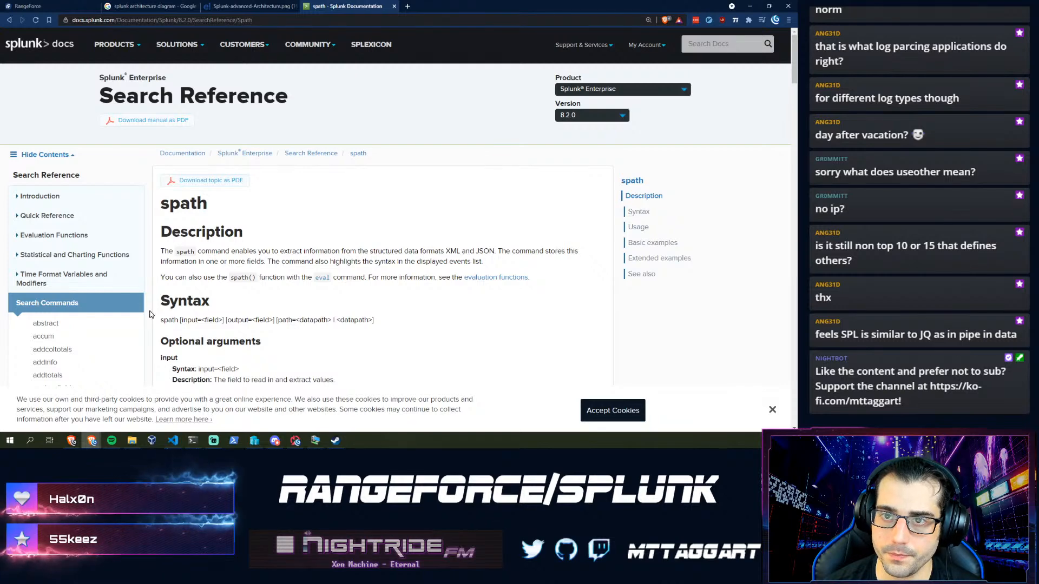
click(40, 5)
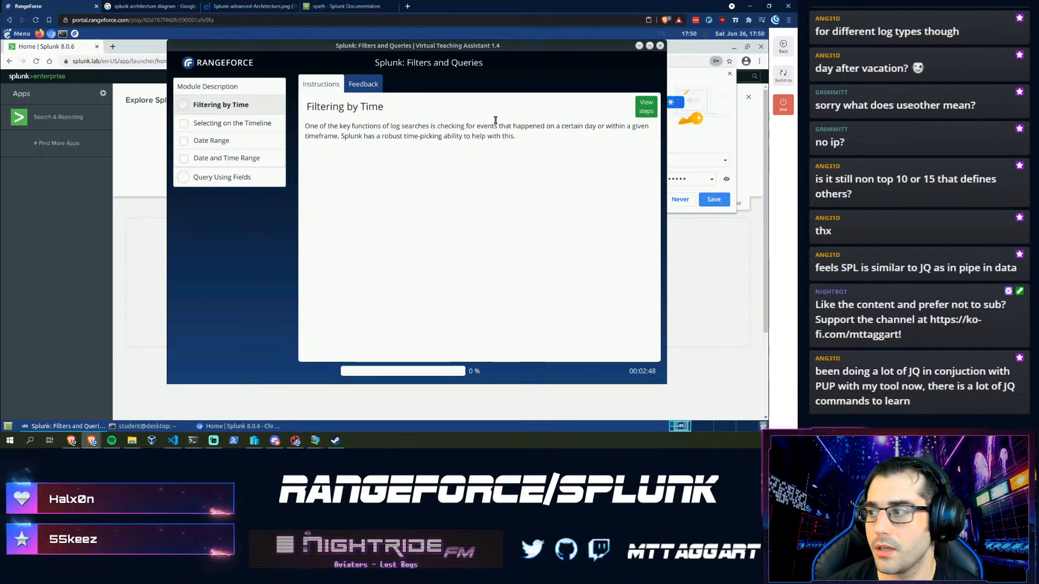
- Advance the lab to Selecting on the Timeline and bring the Splunk home page forward
click(646, 107)
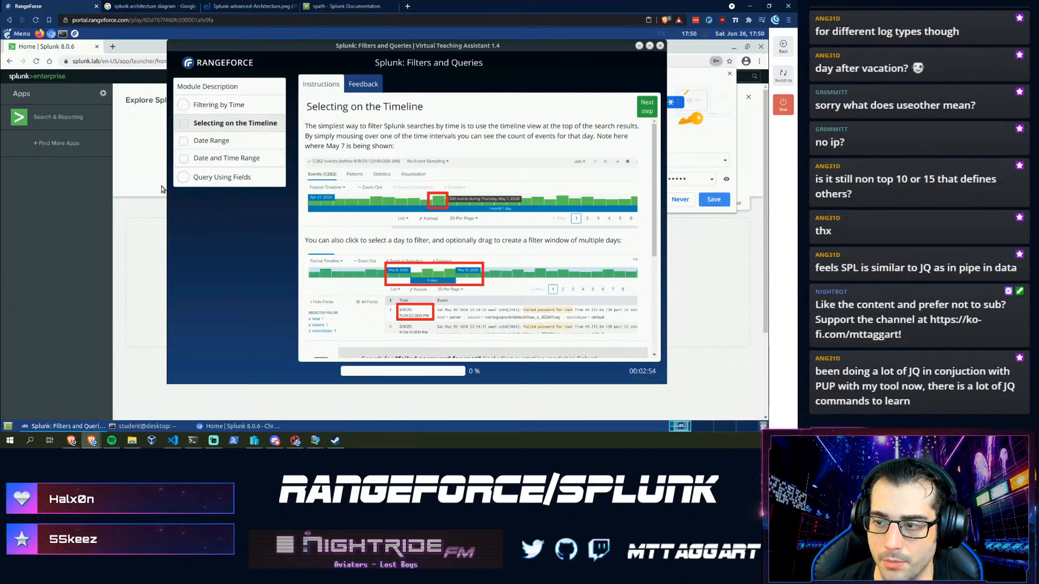
click(91, 226)
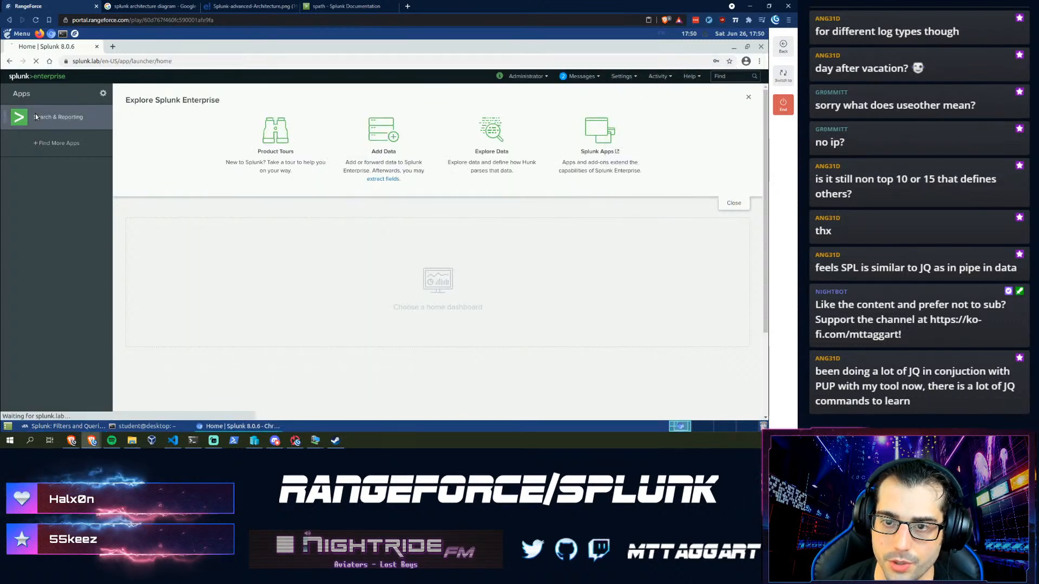
- Search for 'failed' over All time in the Search & Reporting app
click(34, 114)
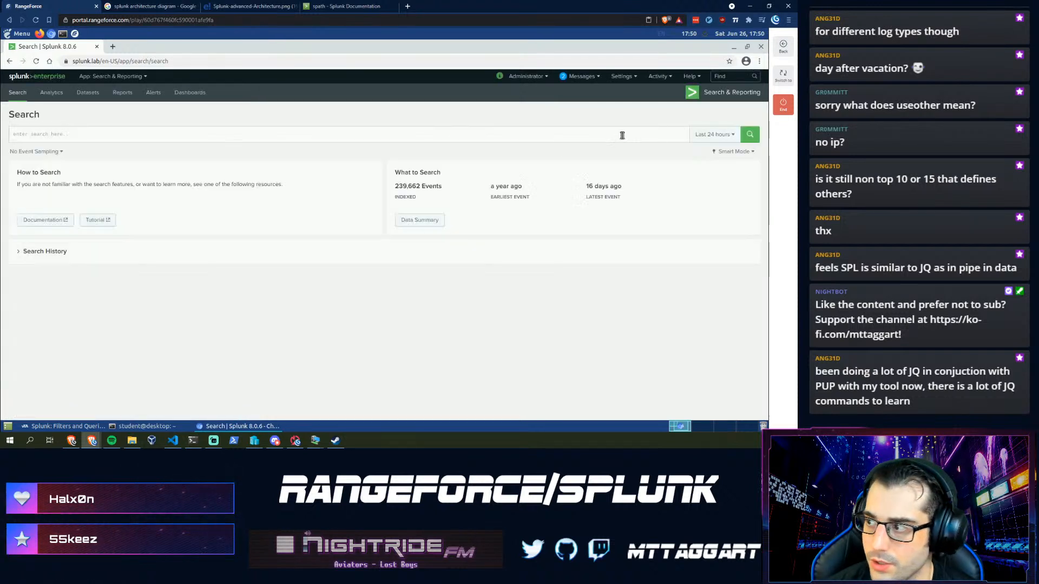
click(712, 134)
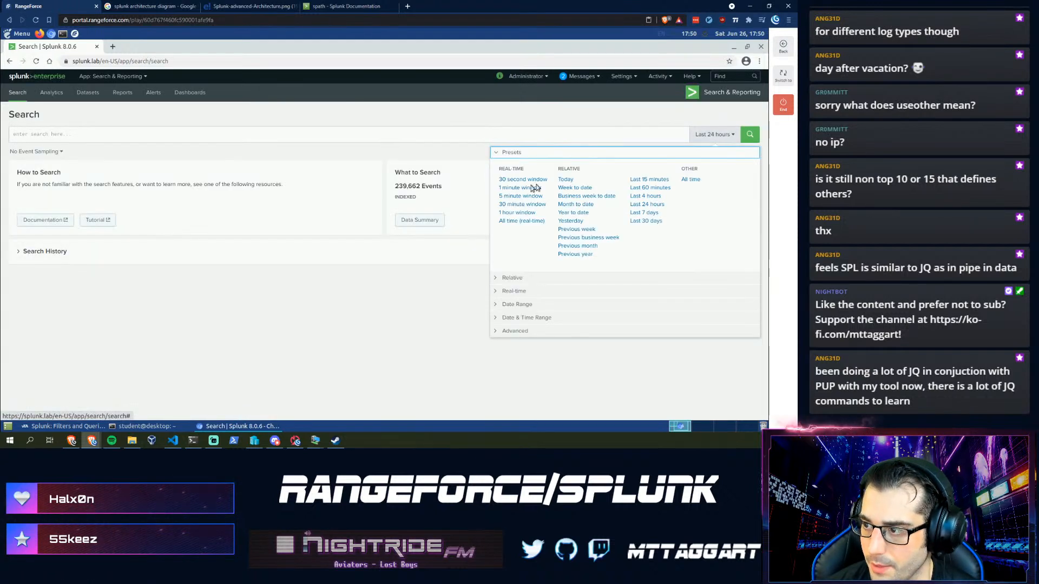
click(690, 179)
click(466, 135)
text(f)
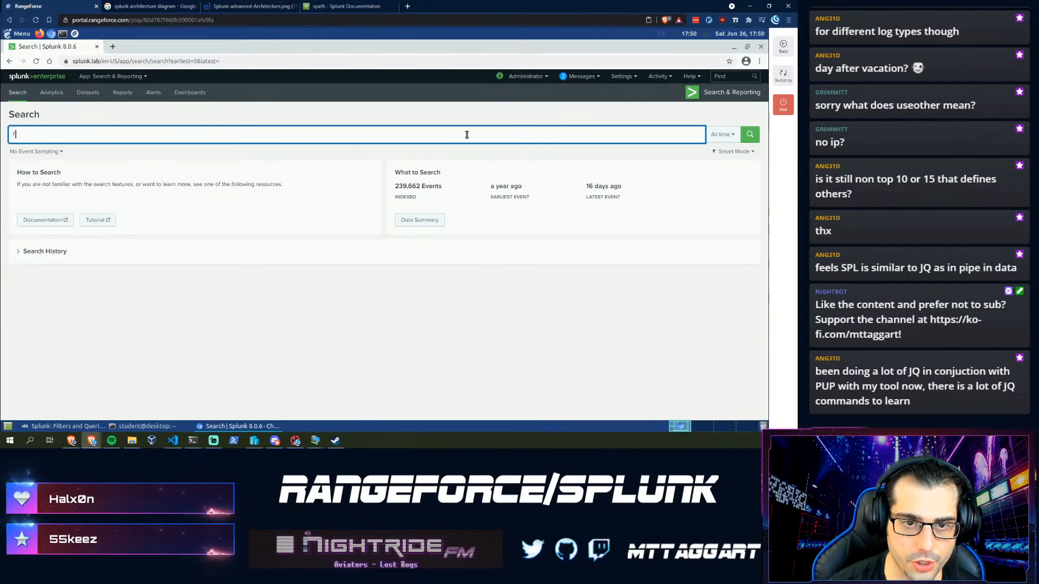
text(ailed)
key(ctrl+plus)
key(ctrl+plus)
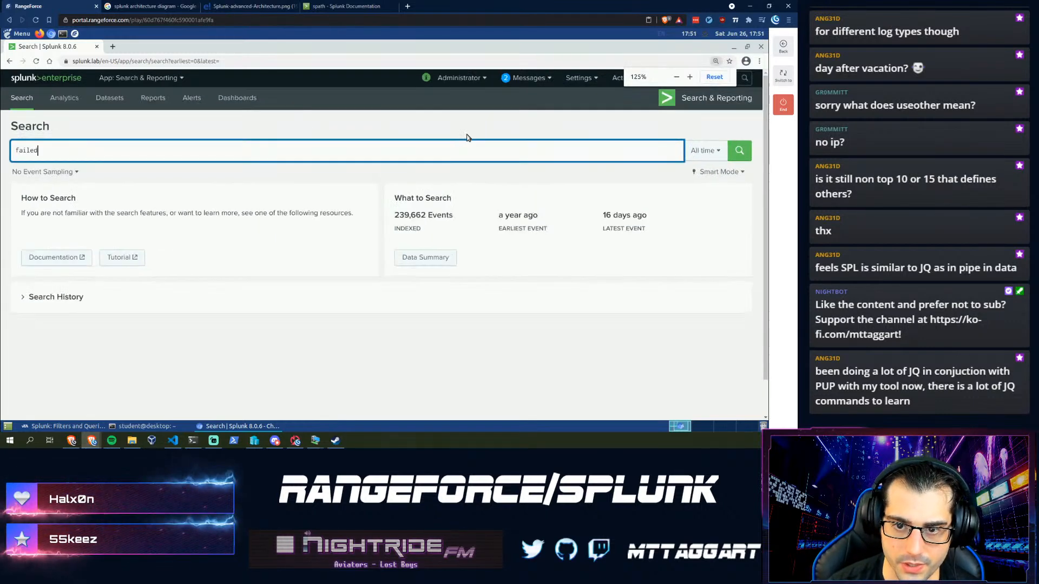
key(Return)
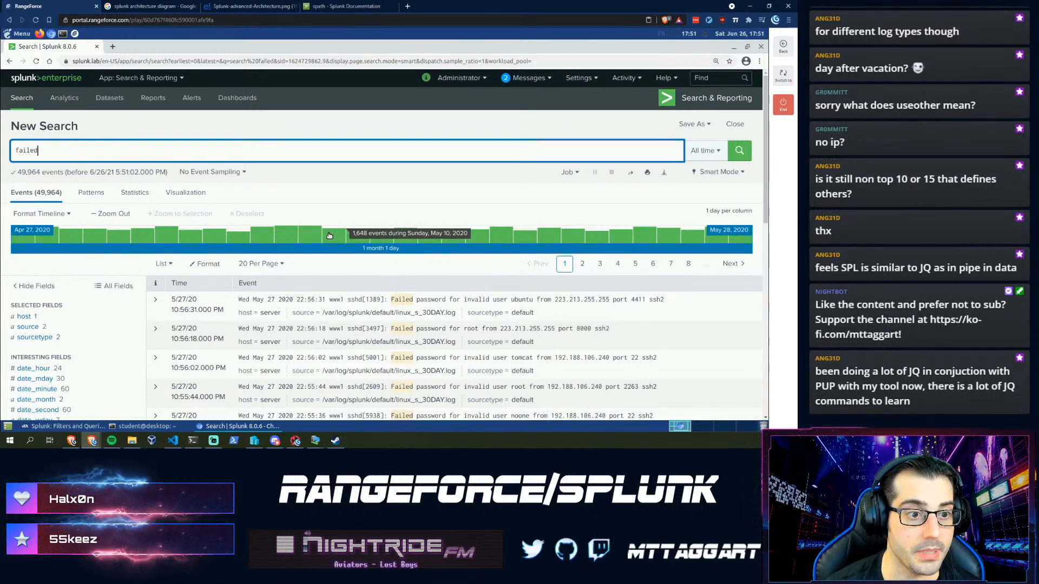
- Narrow the results to May 8, 2020 on the timeline, then clear that filter
double_click(290, 236)
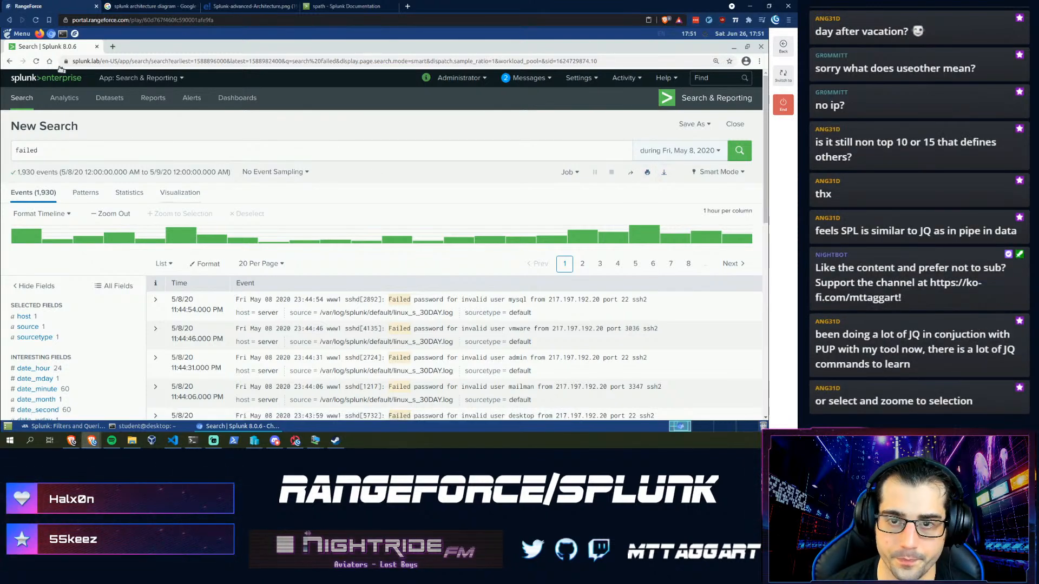
click(10, 64)
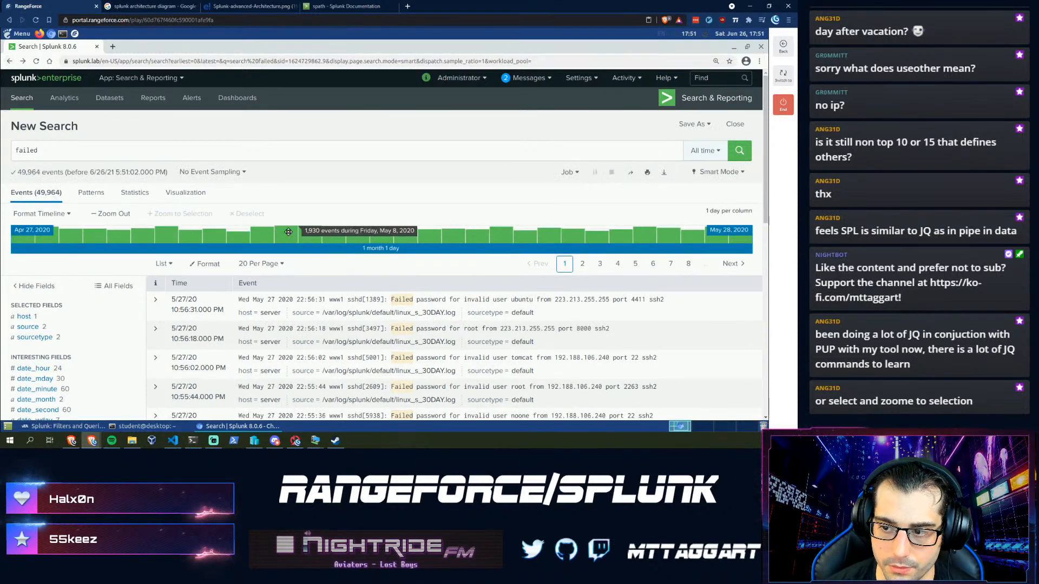
click(281, 235)
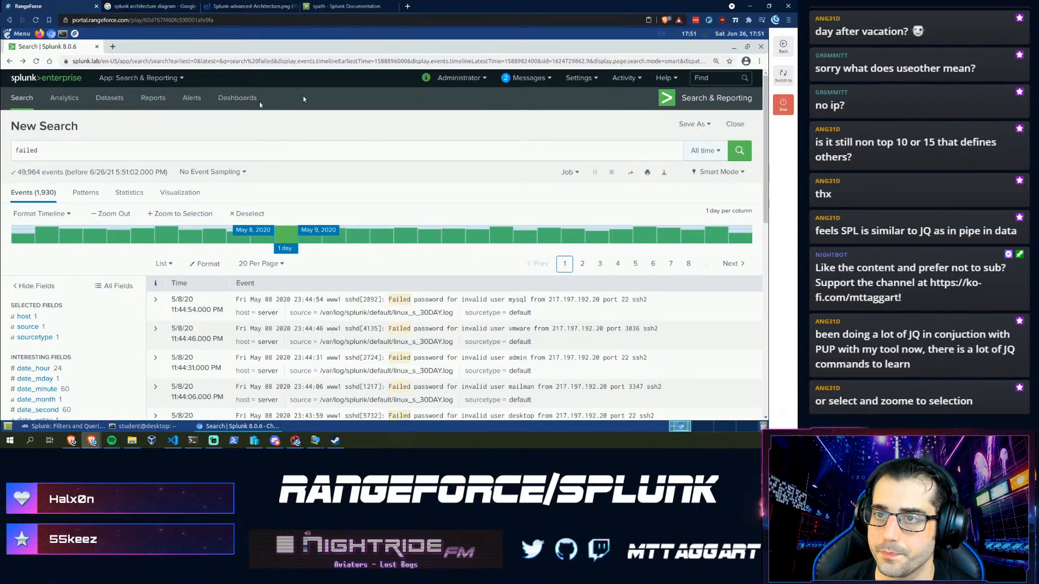
click(246, 214)
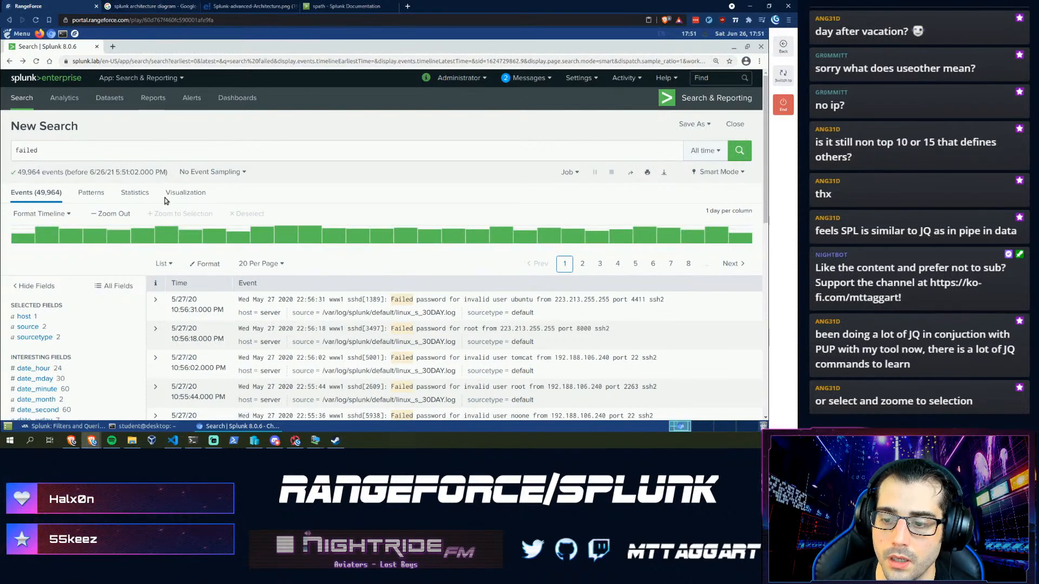
click(63, 427)
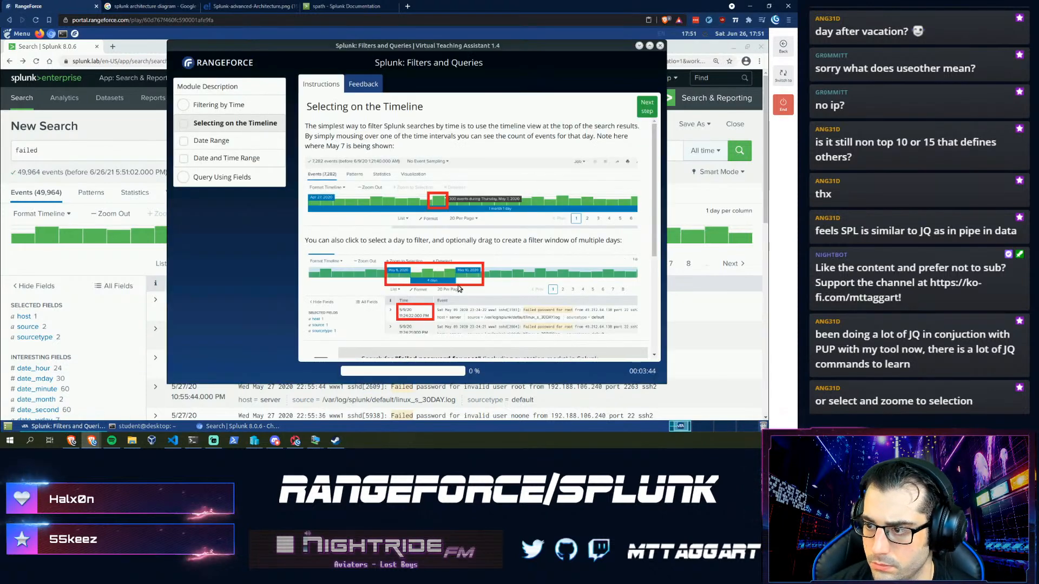
- Search Splunk for 'failed password for root' as given in the task
scroll(458, 284, down, 3)
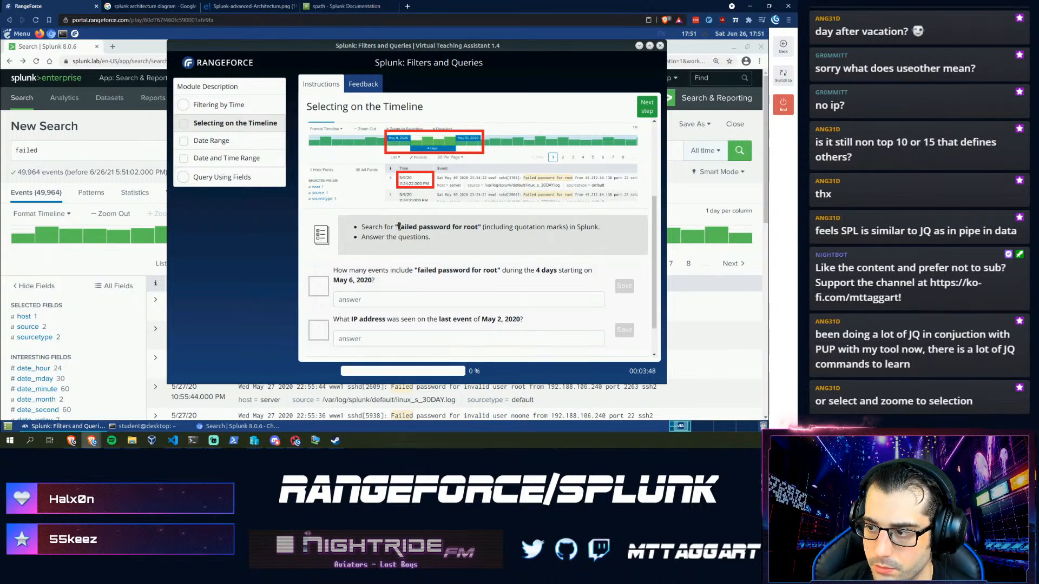
drag(451, 225, 395, 228)
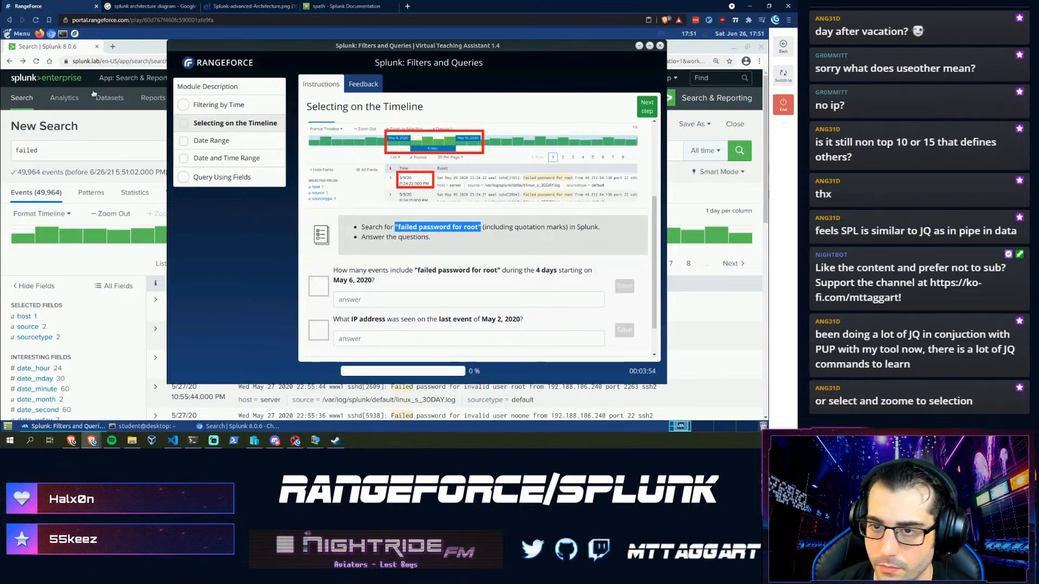
click(90, 151)
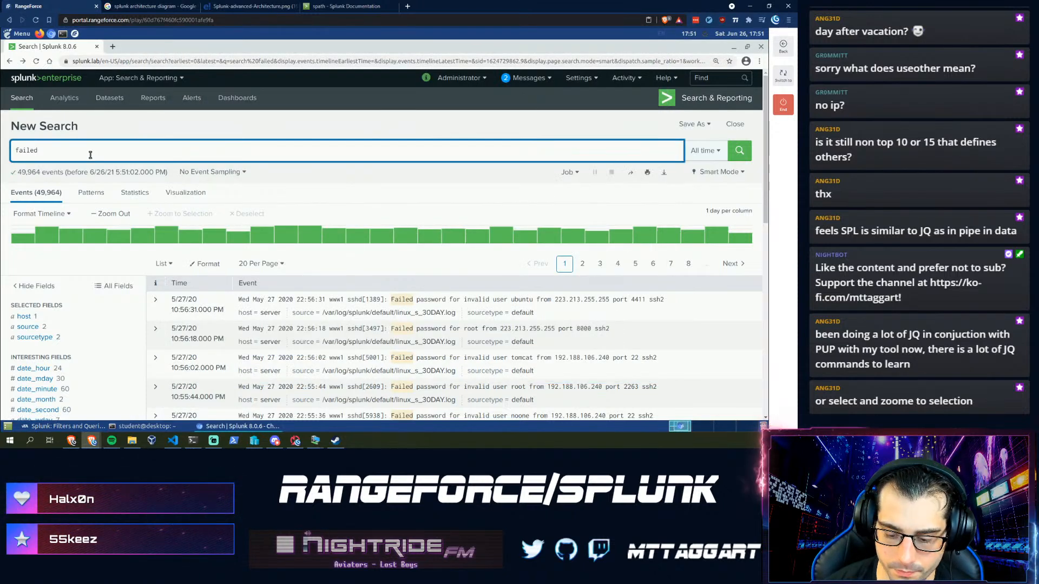
key(Return)
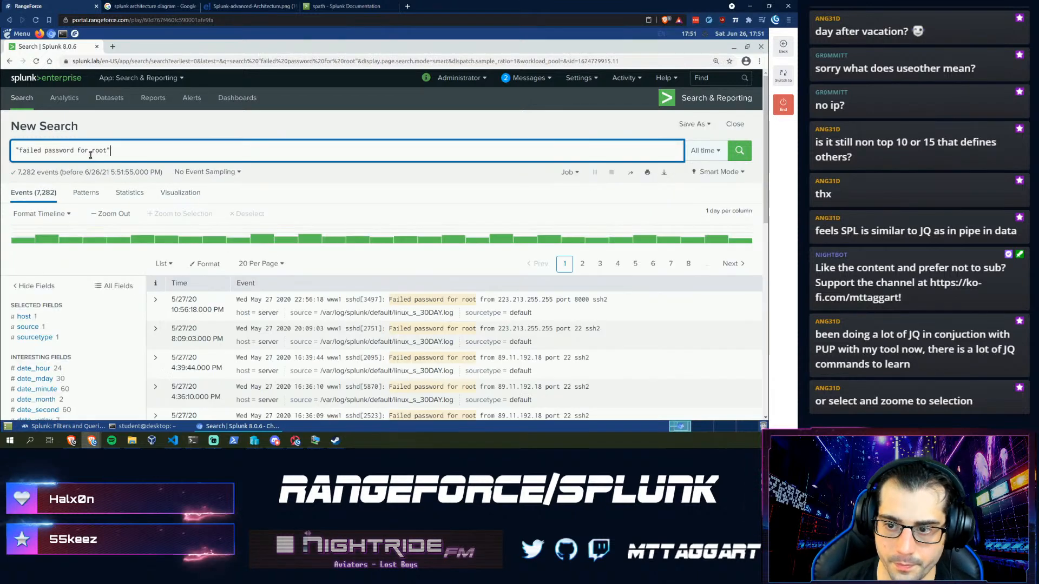
click(53, 425)
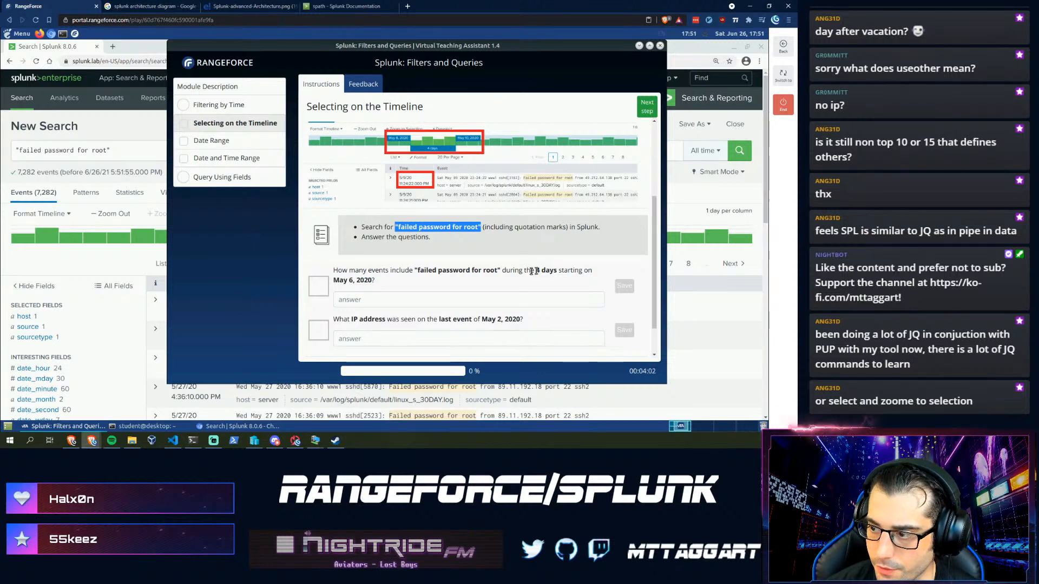
click(116, 130)
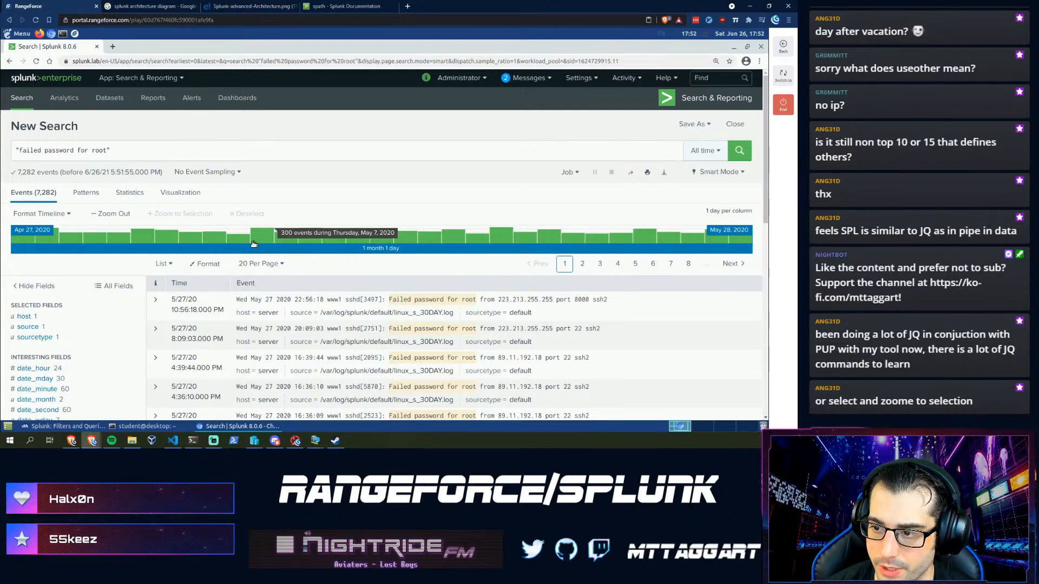
- Zoom the timeline to the four days from May 6, 2020 and submit 1005
drag(237, 244, 302, 239)
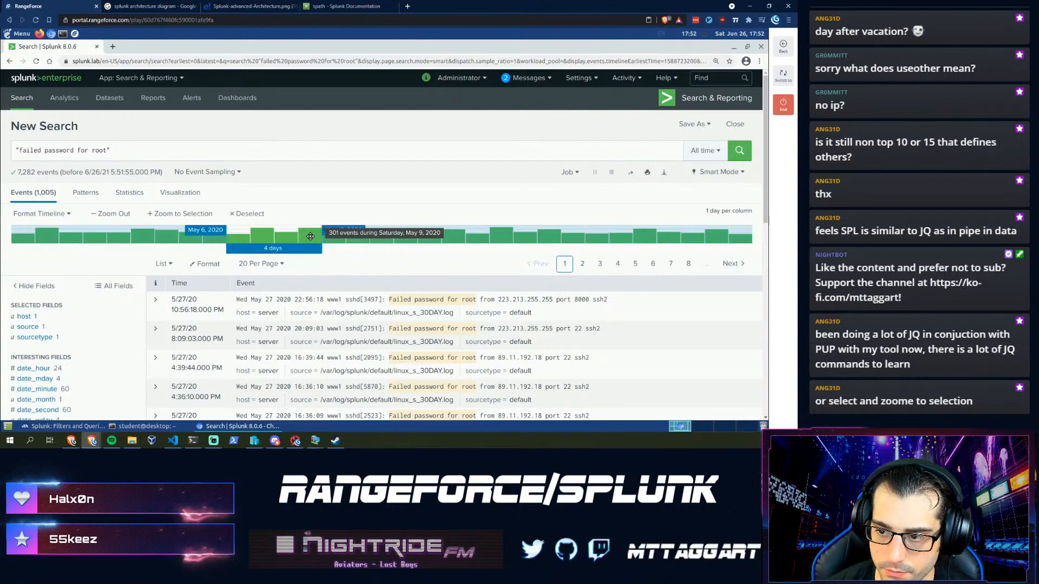
click(168, 214)
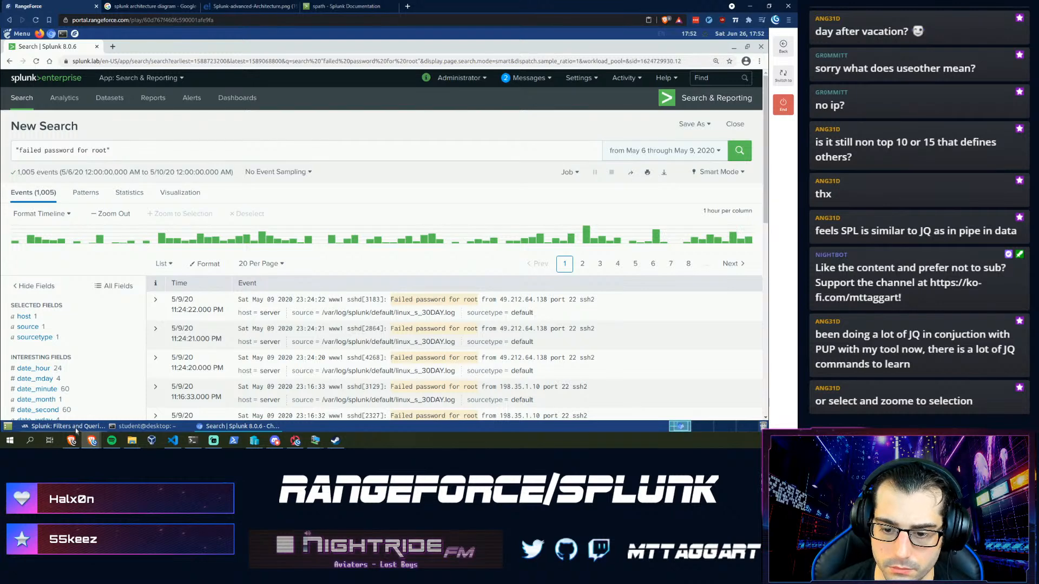
click(102, 425)
click(388, 295)
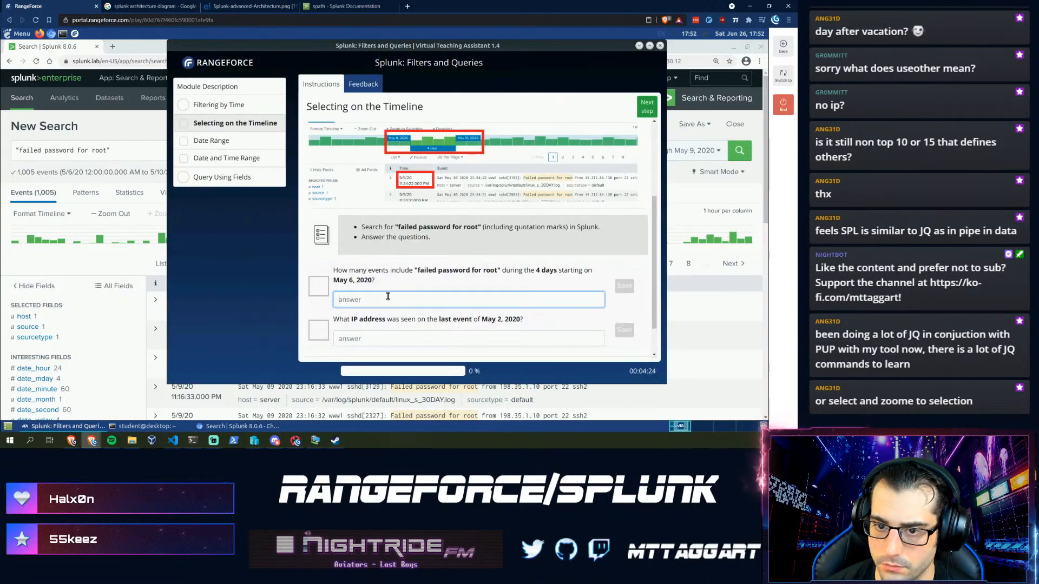
text(1005)
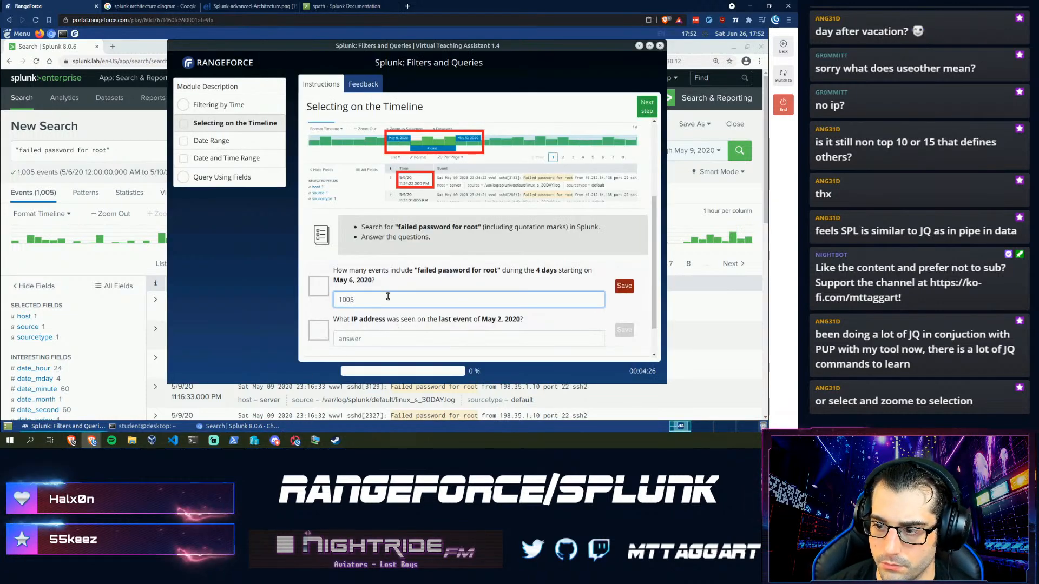
key(Return)
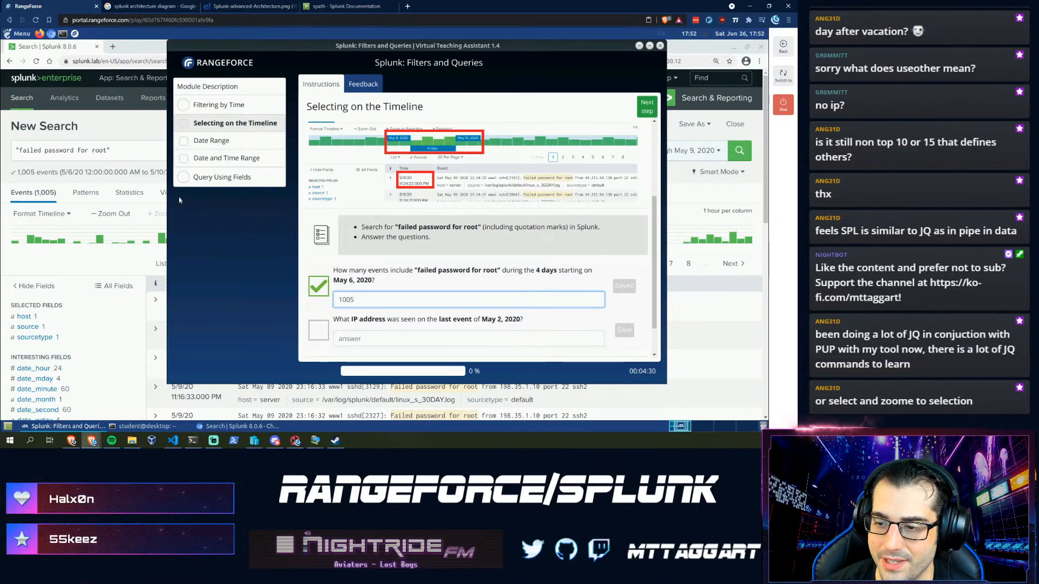
- Limit the search to the date range 05/02/2020 through 05/02/2020
click(128, 155)
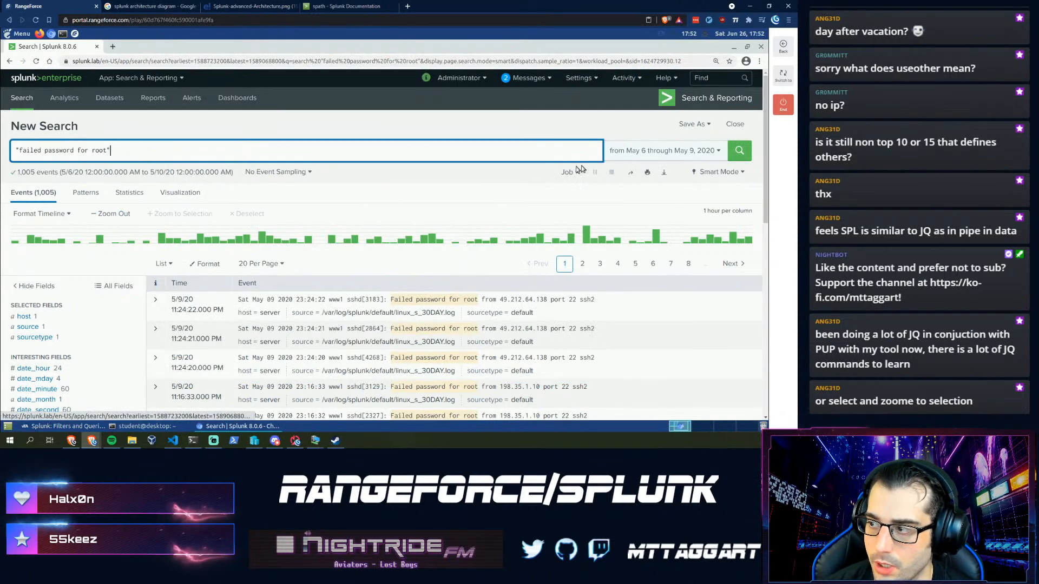
click(663, 150)
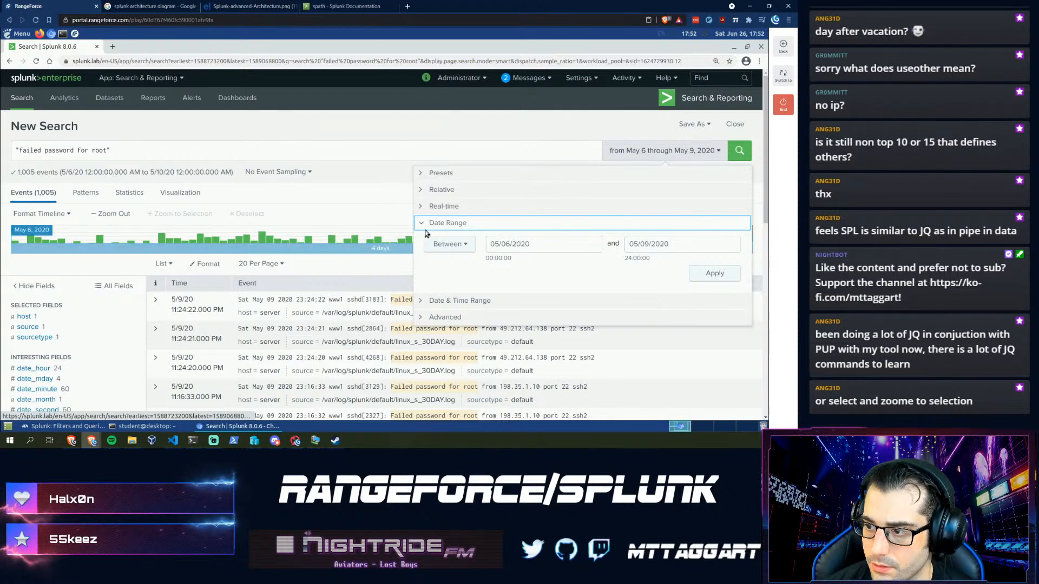
click(495, 244)
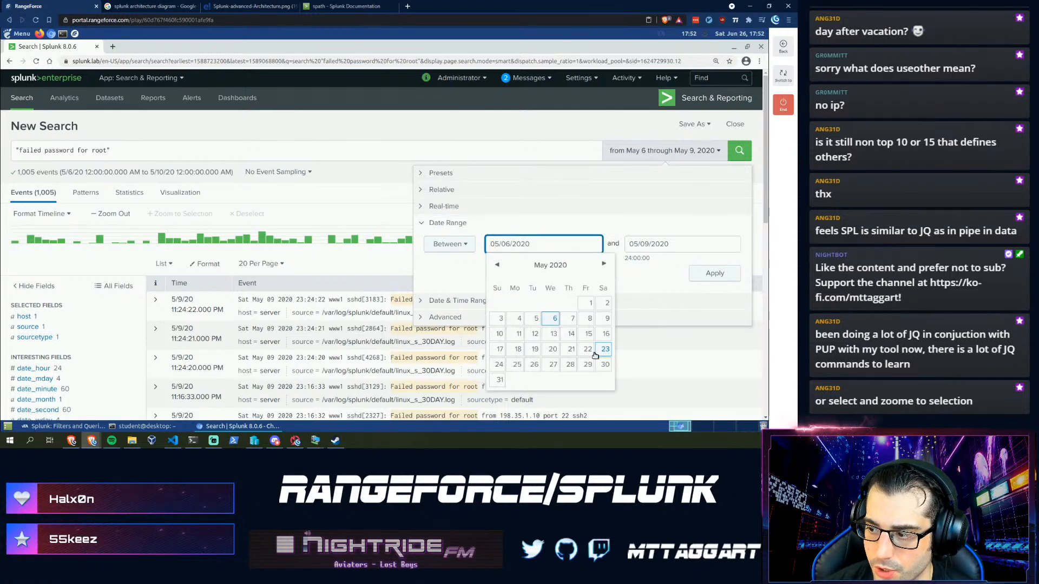
click(606, 304)
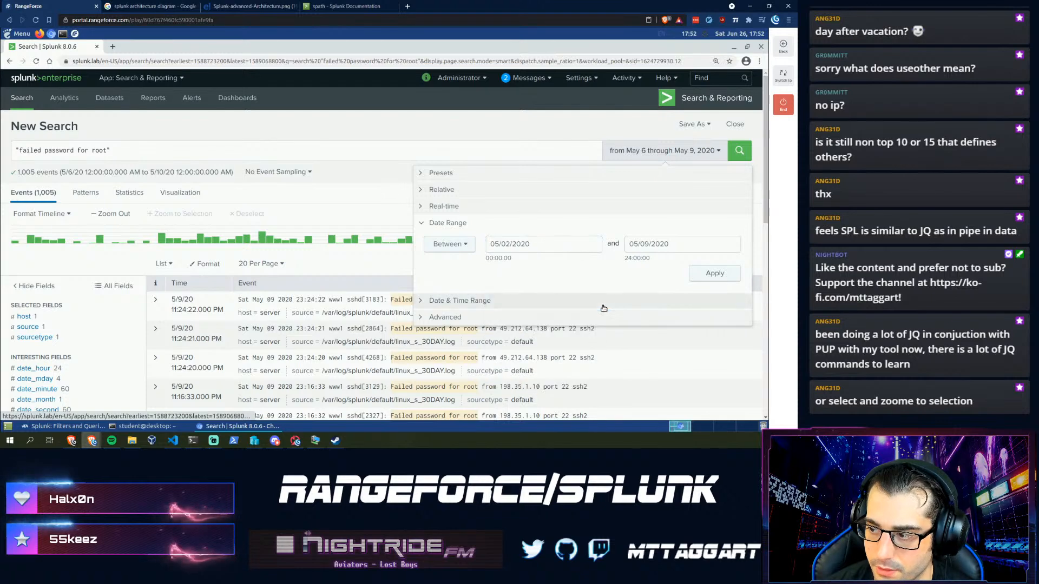
click(643, 246)
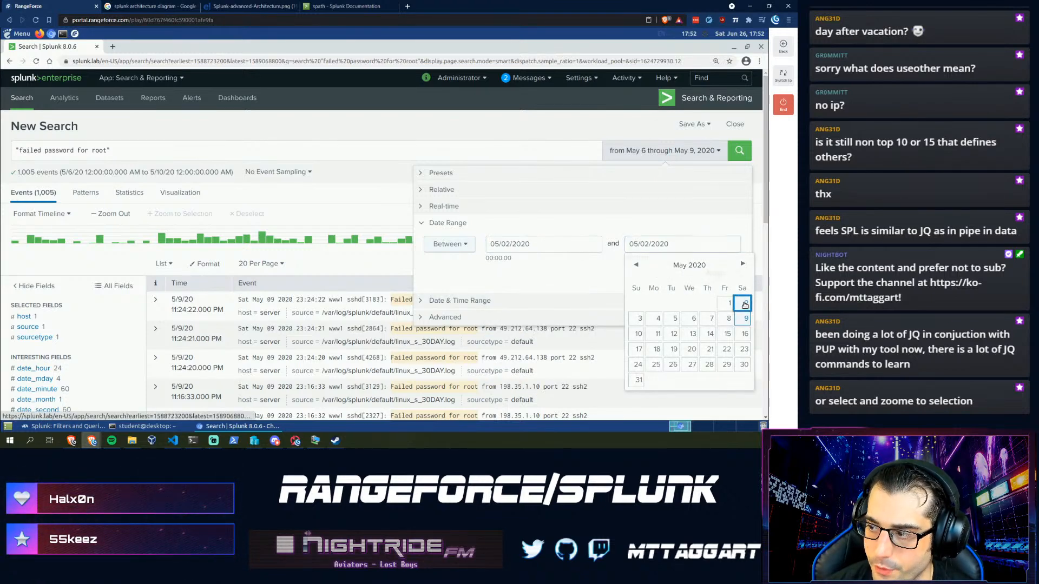
click(745, 305)
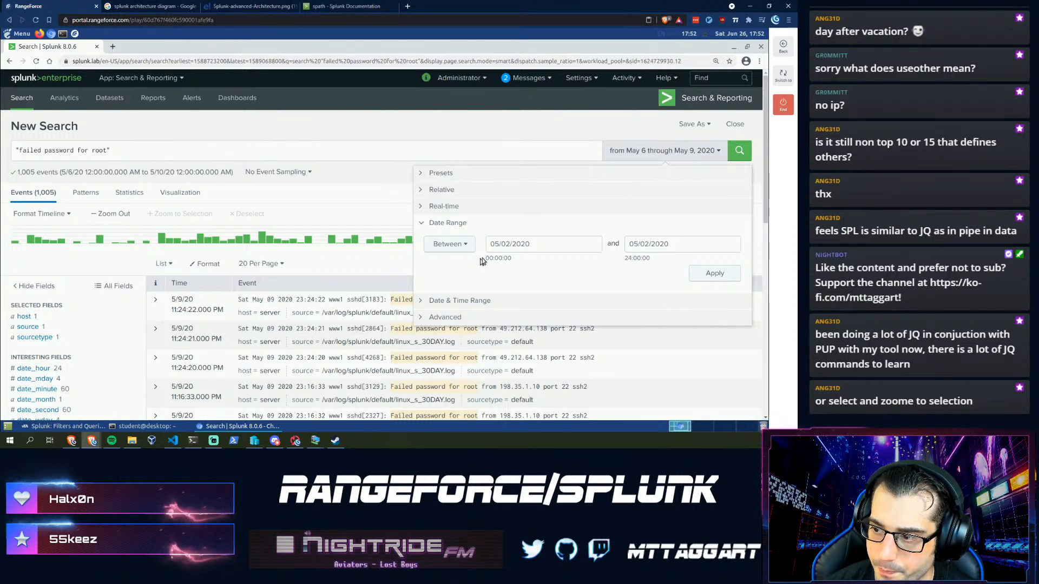
click(714, 274)
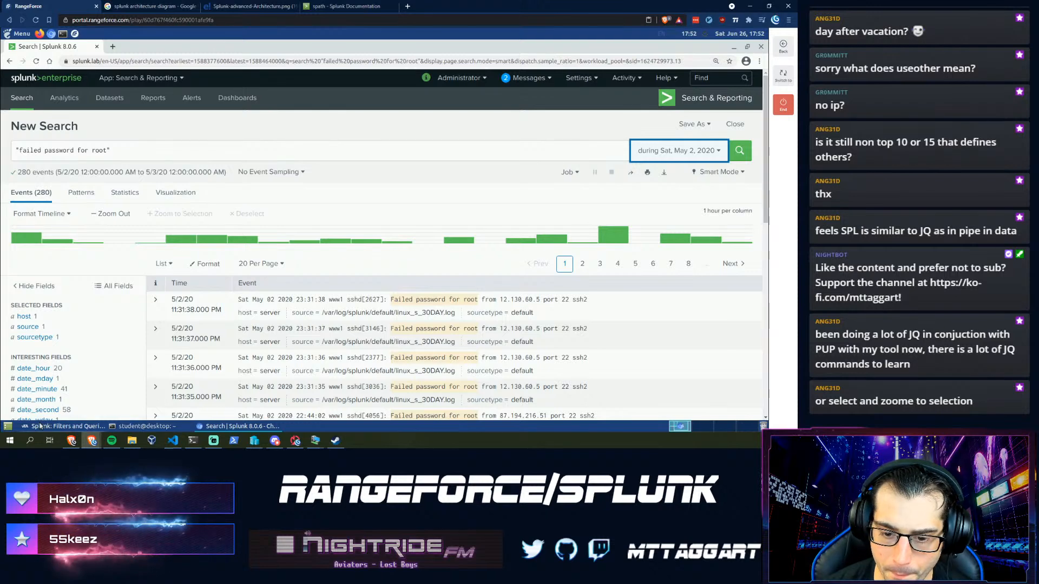
- Submit 12.130.60.5 as May 2's last-event IP and advance to the Date Range step
click(41, 426)
click(390, 340)
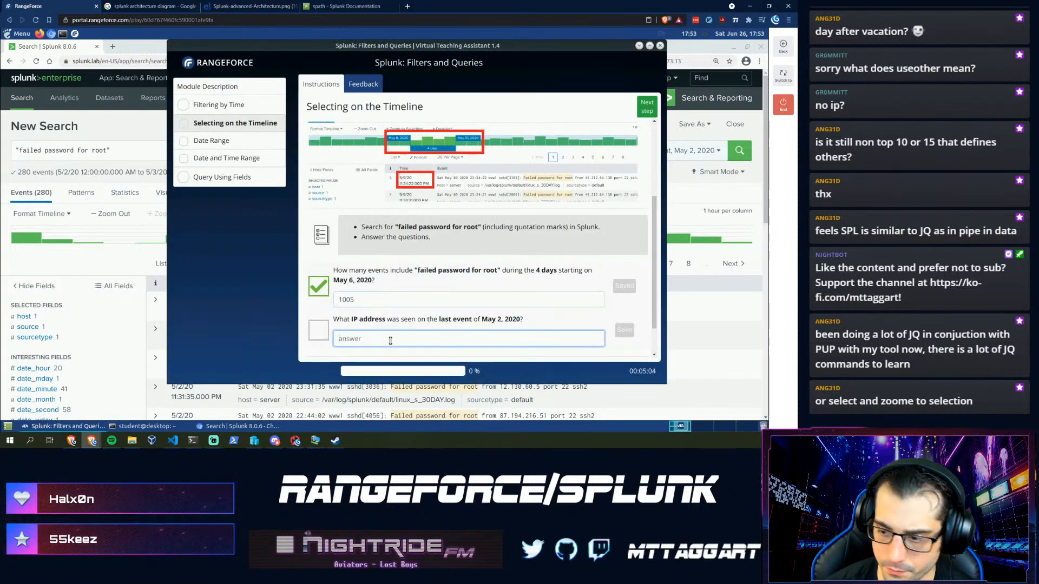
text(12.130.)
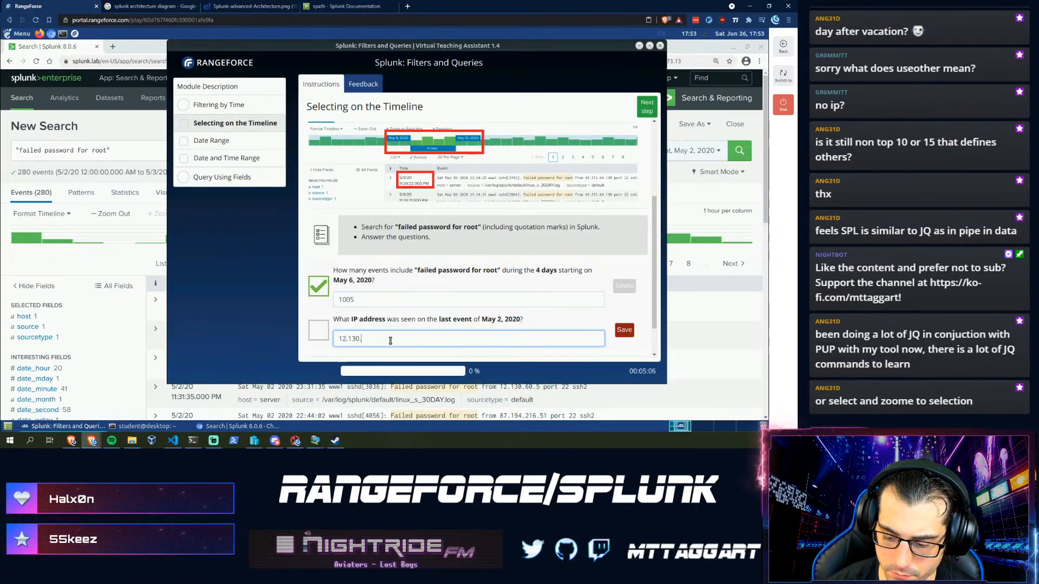
text(60.5)
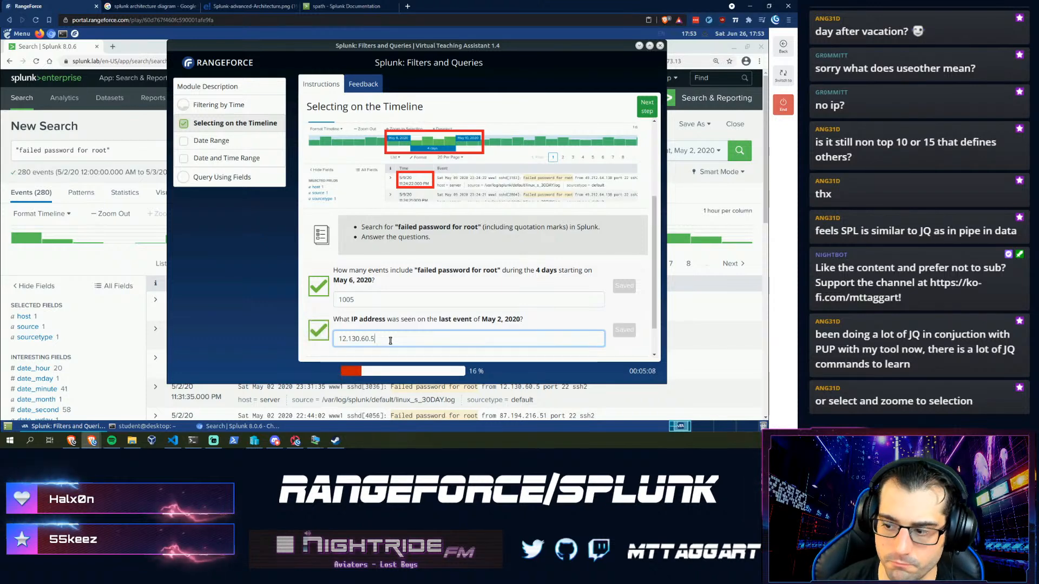
click(644, 111)
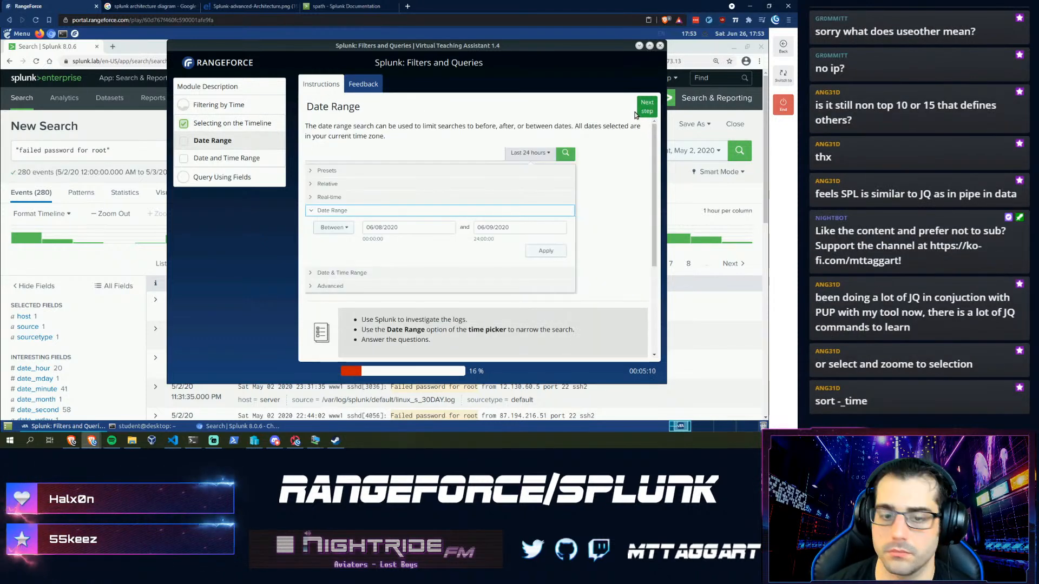
- Try '| sort -_time' and 'sort _time' on the search, then rerun it unsorted
click(115, 150)
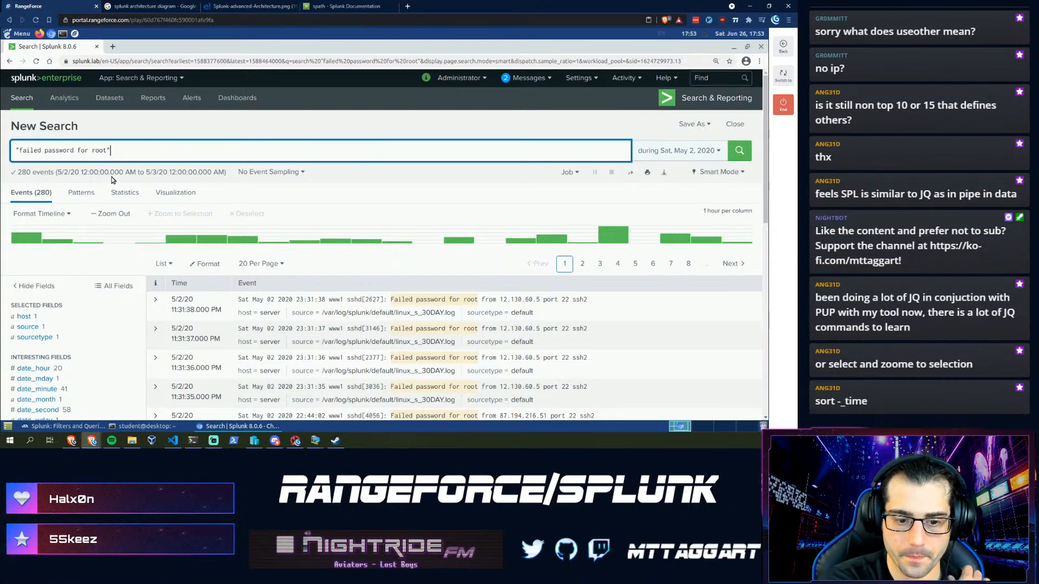
text(| )
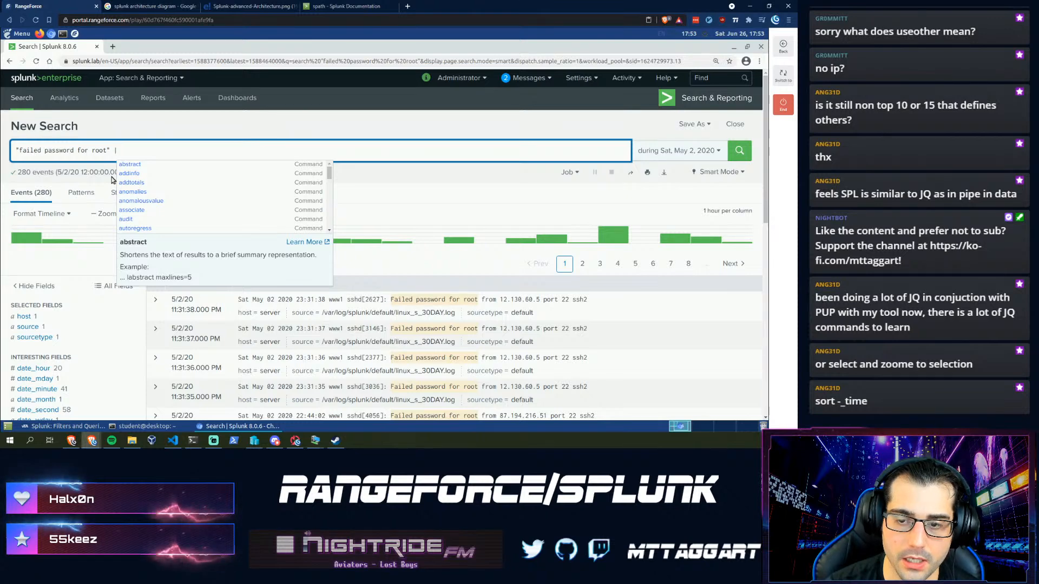
text(so)
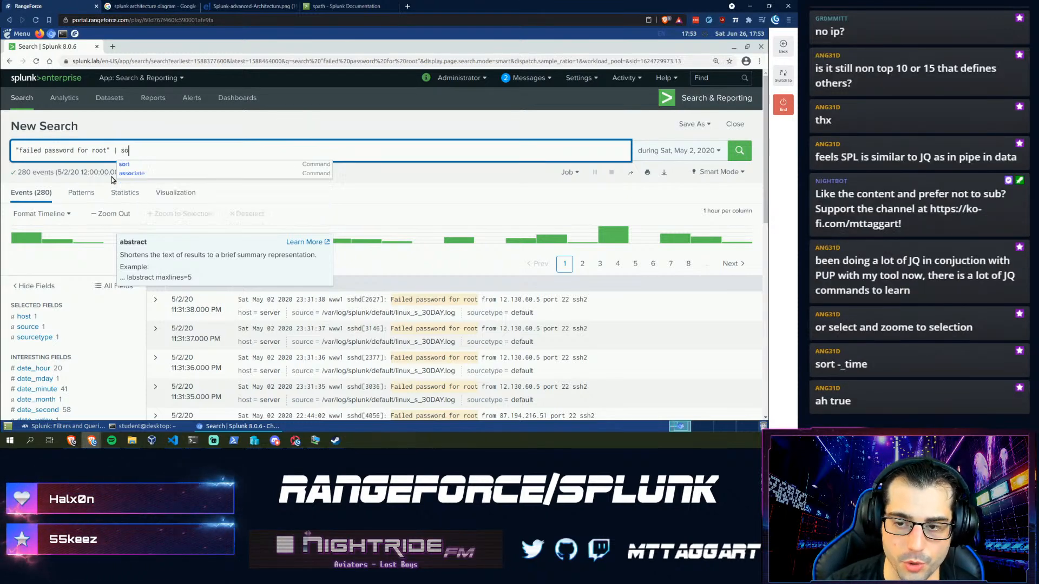
text(rt -_)
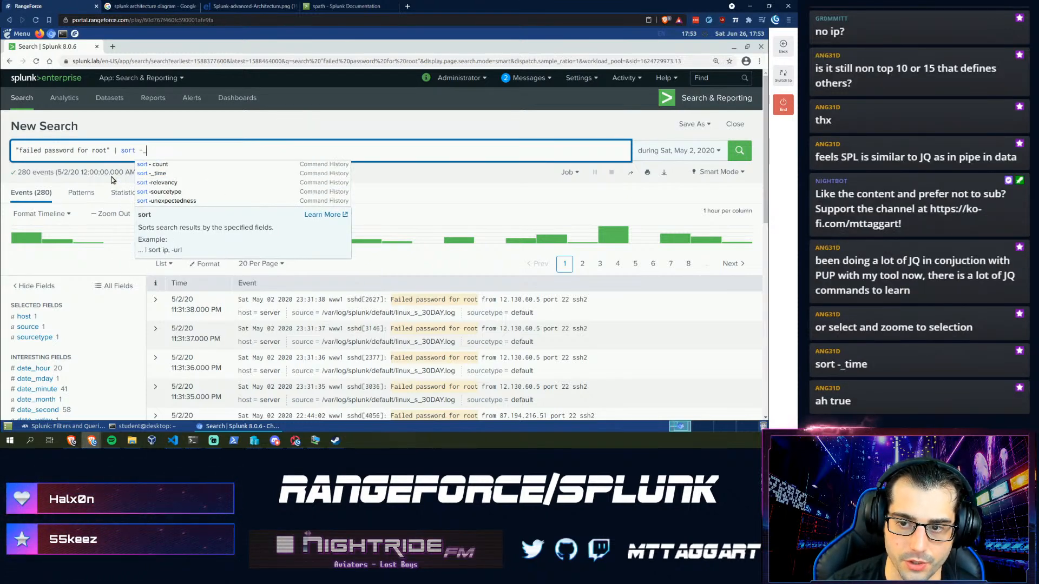
text(time)
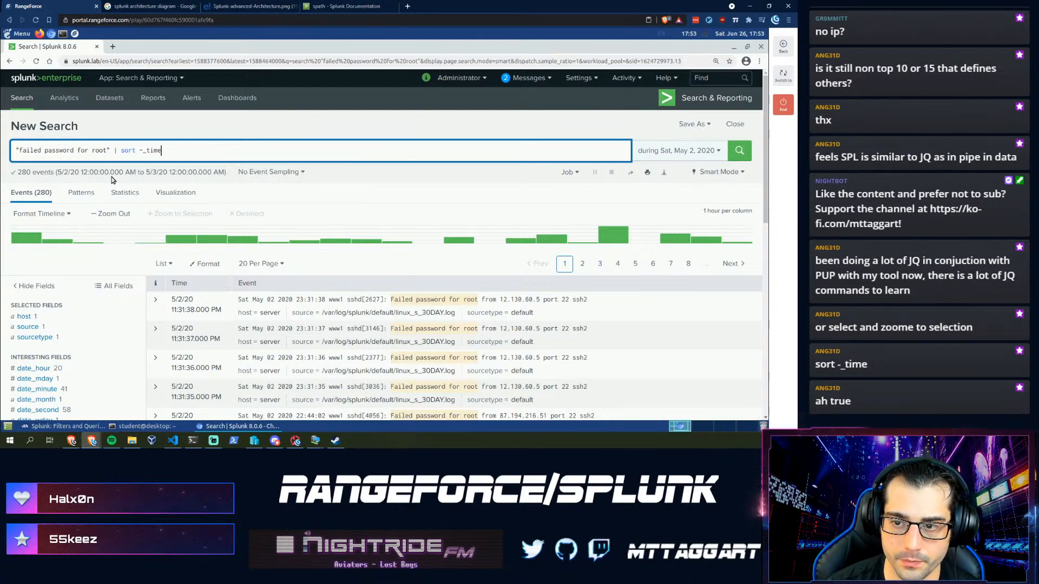
key(Return)
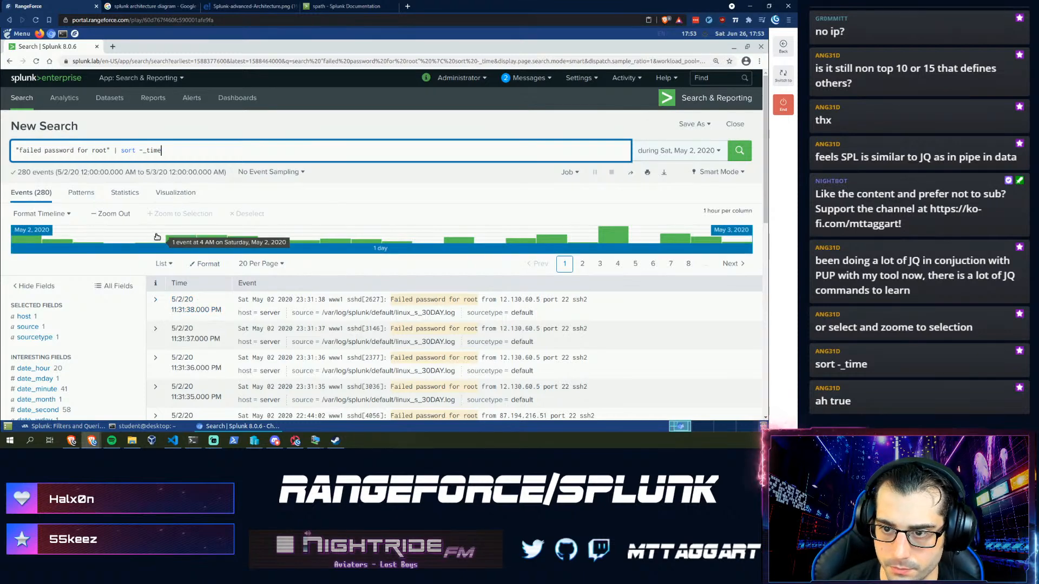
key(BackSpace)
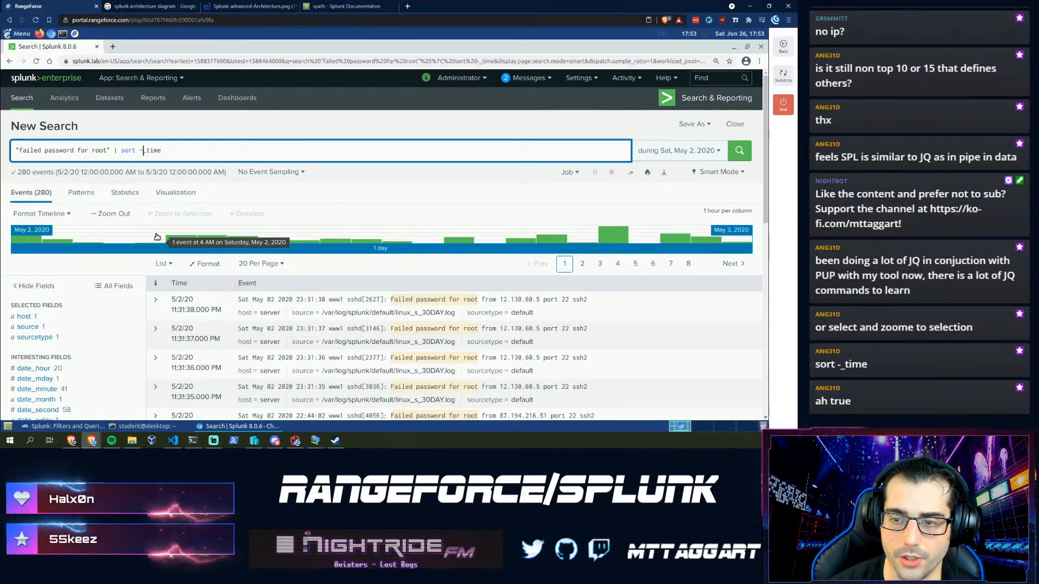
key(End)
key(Return)
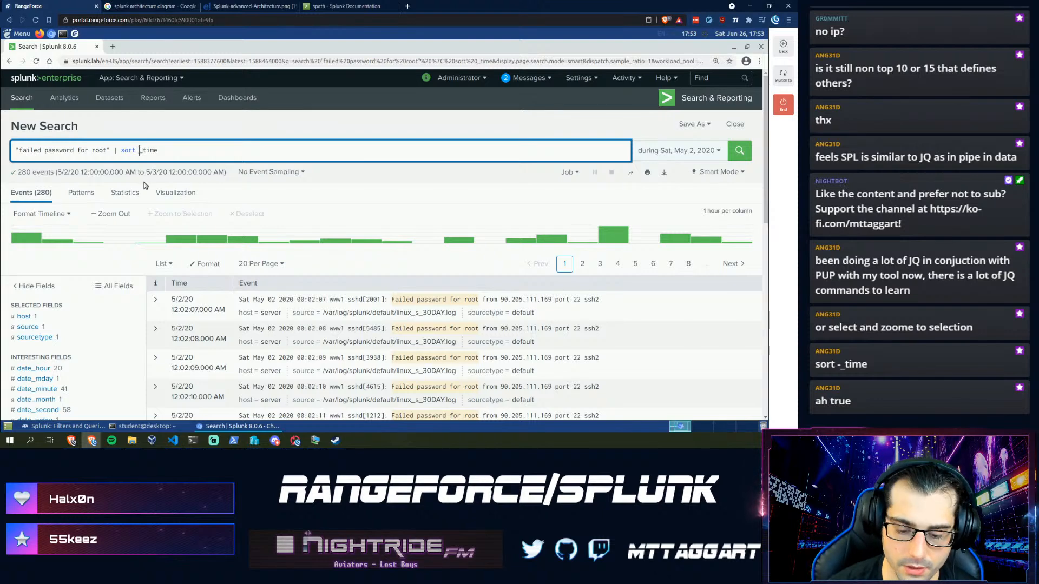
text(-)
key(Return)
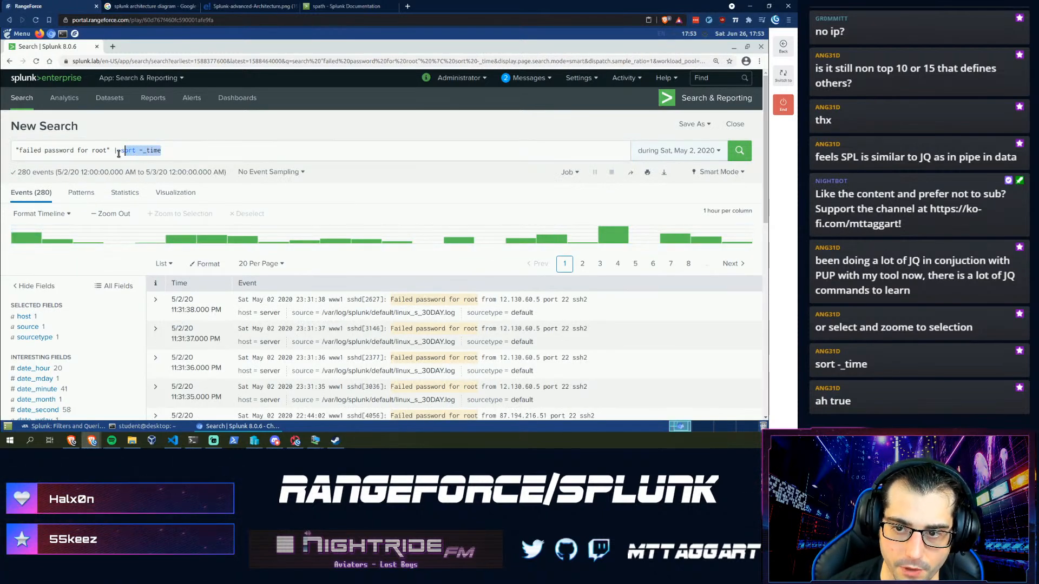
key(Return)
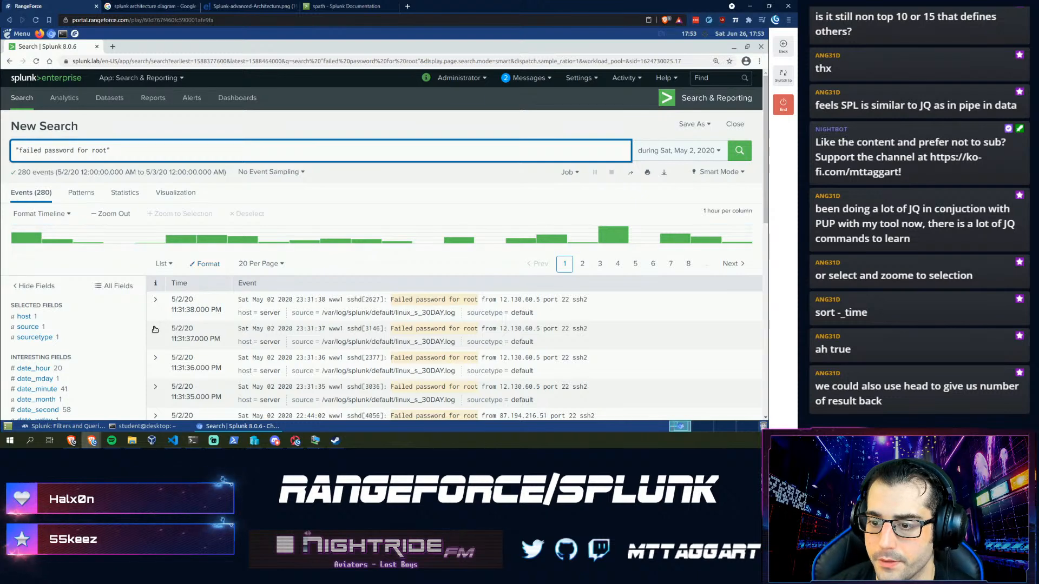
- Read the Date Range questions on failed tomcat logins and sshd sessions
click(47, 427)
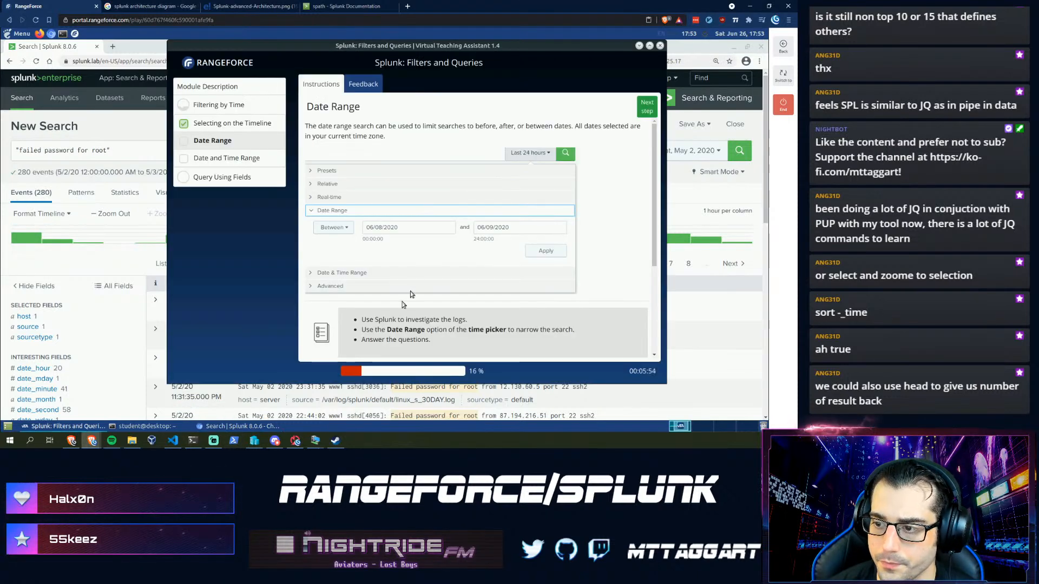
scroll(373, 340, down, 4)
scroll(333, 314, up, 2)
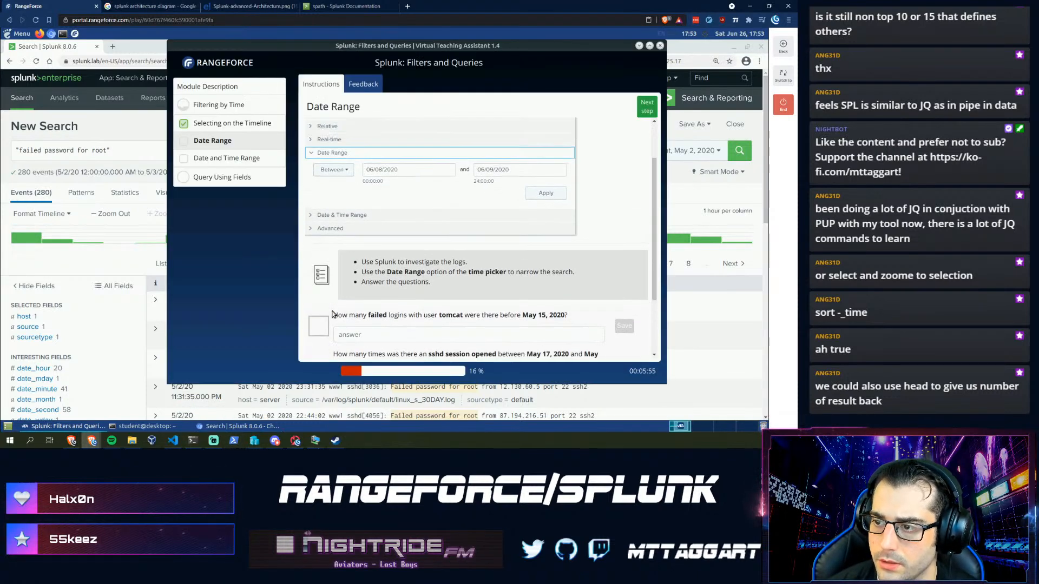
scroll(334, 314, down, 3)
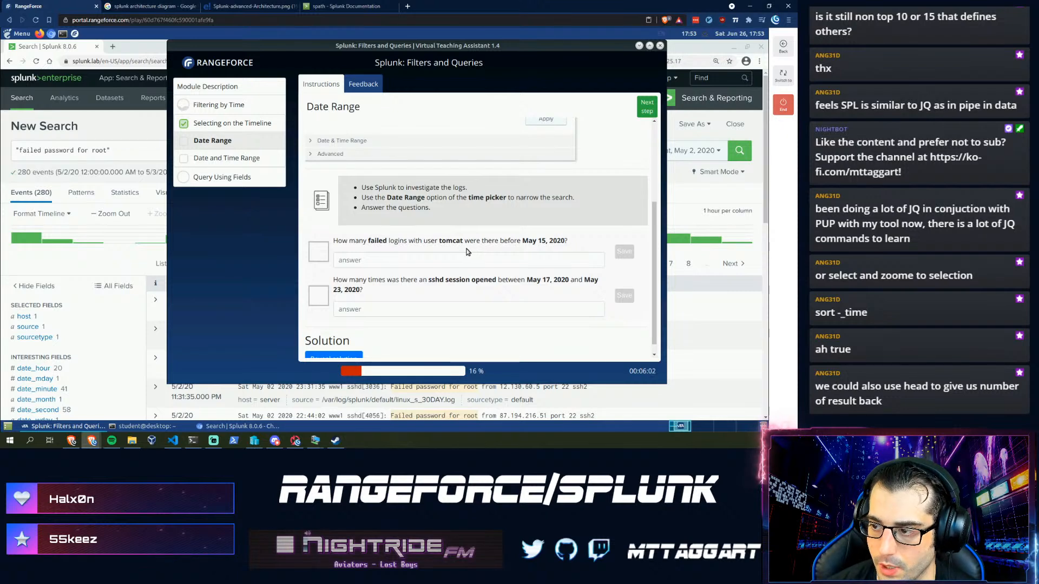
click(681, 150)
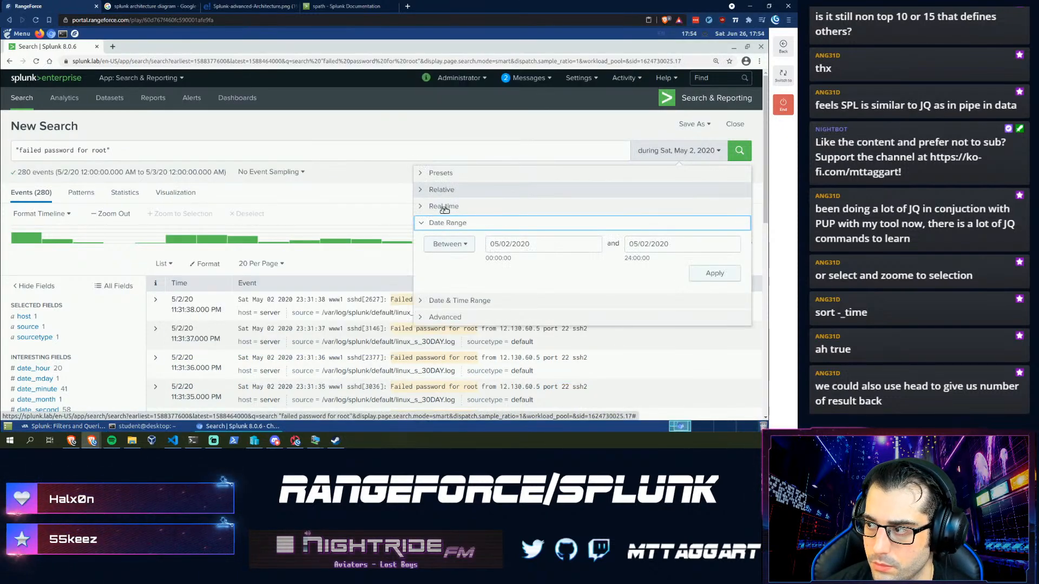
- Switch to All time, then zoom the timeline to Apr 27 through May 14, 2020
click(661, 157)
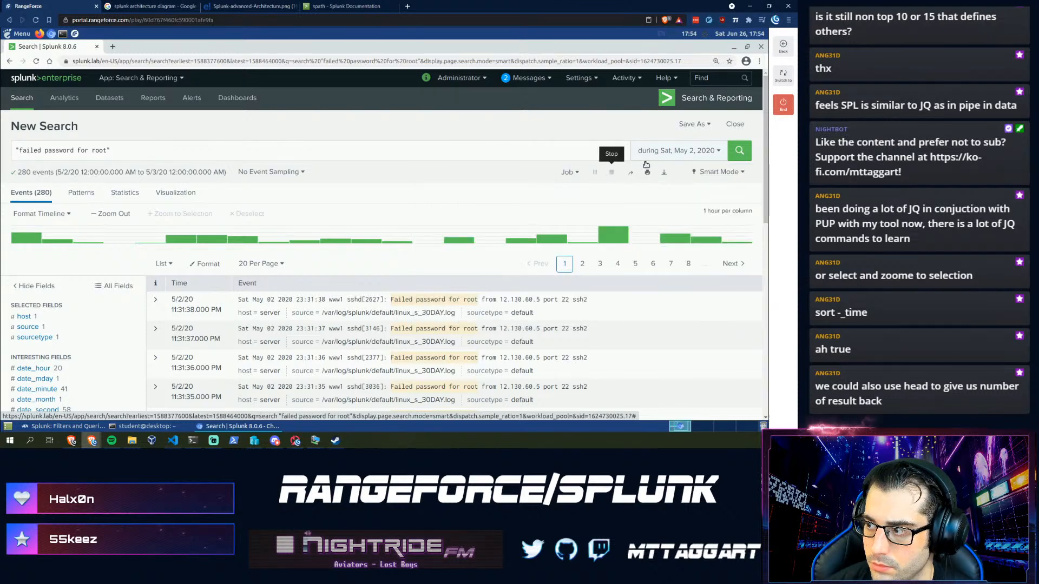
click(647, 154)
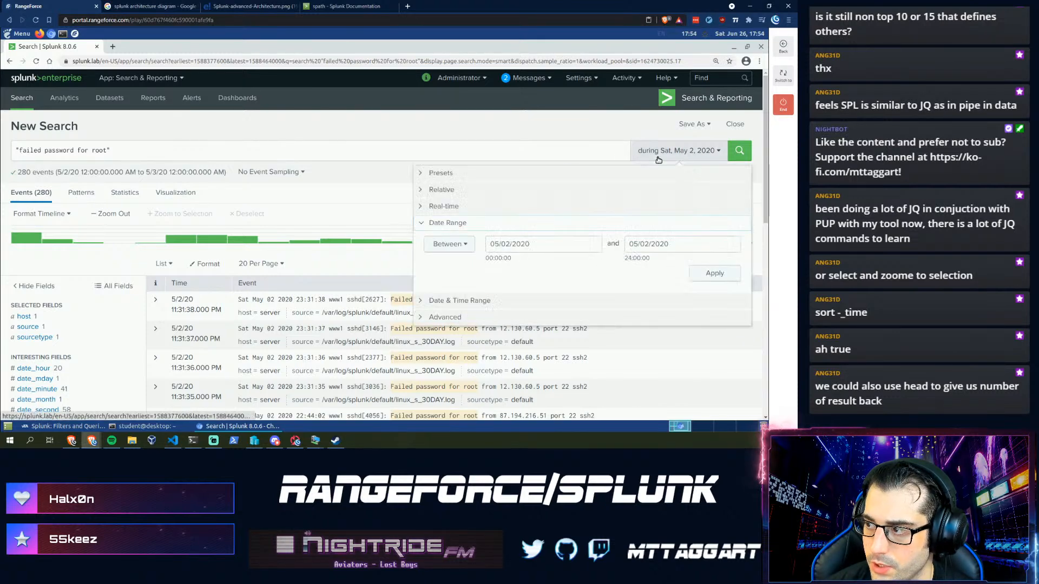
click(490, 174)
click(658, 208)
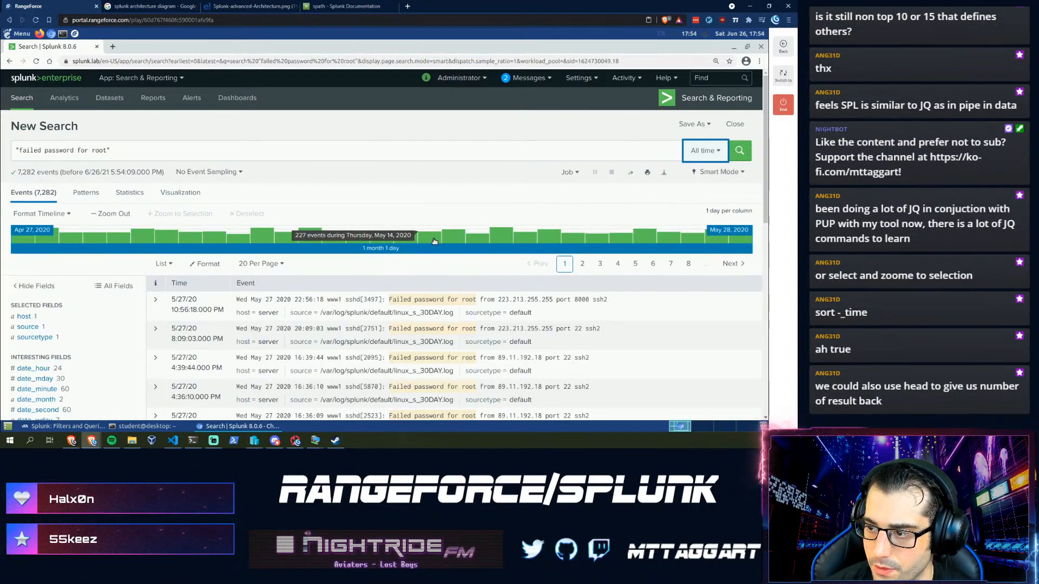
drag(439, 240, 22, 236)
click(185, 216)
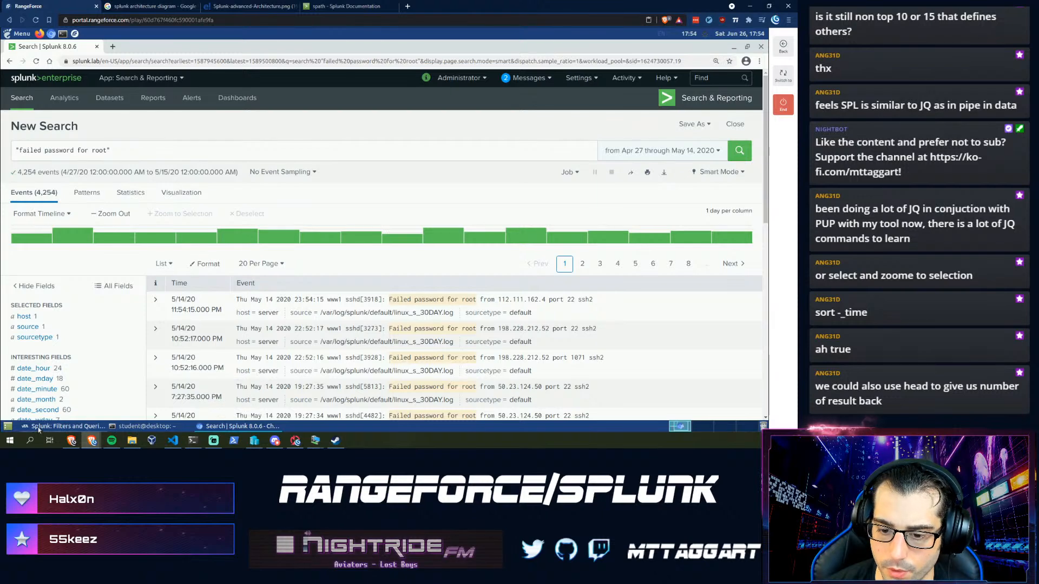
click(62, 427)
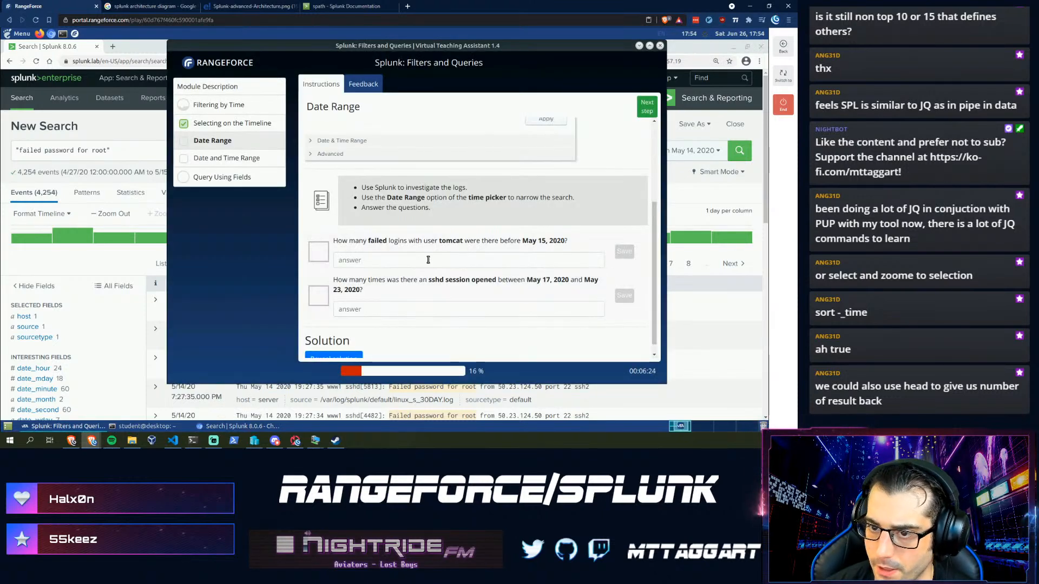
- Change the query to "failed" "tomcat" and rerun it, returning 254 events
double_click(100, 151)
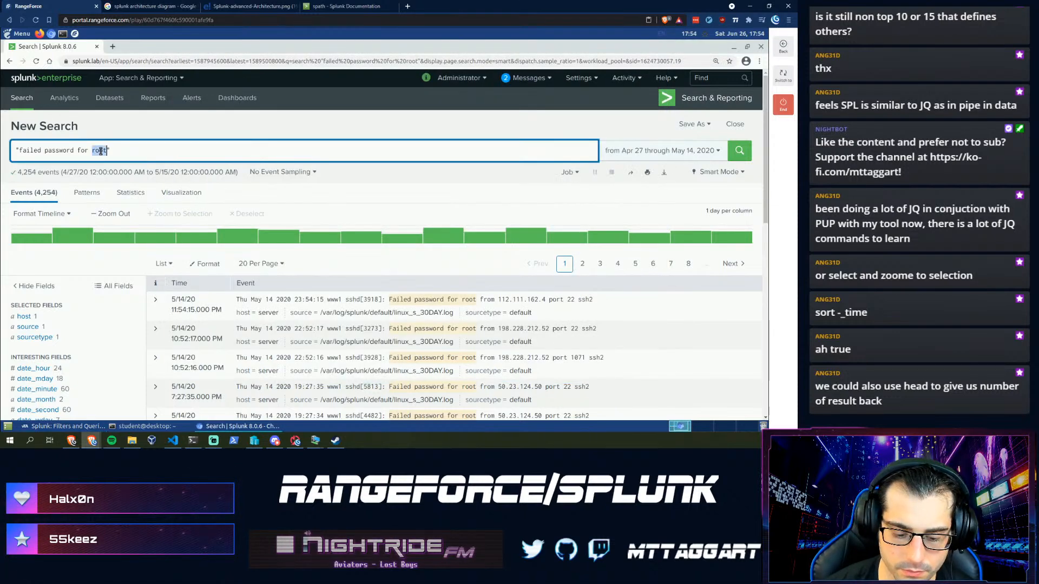
text(tomcat)
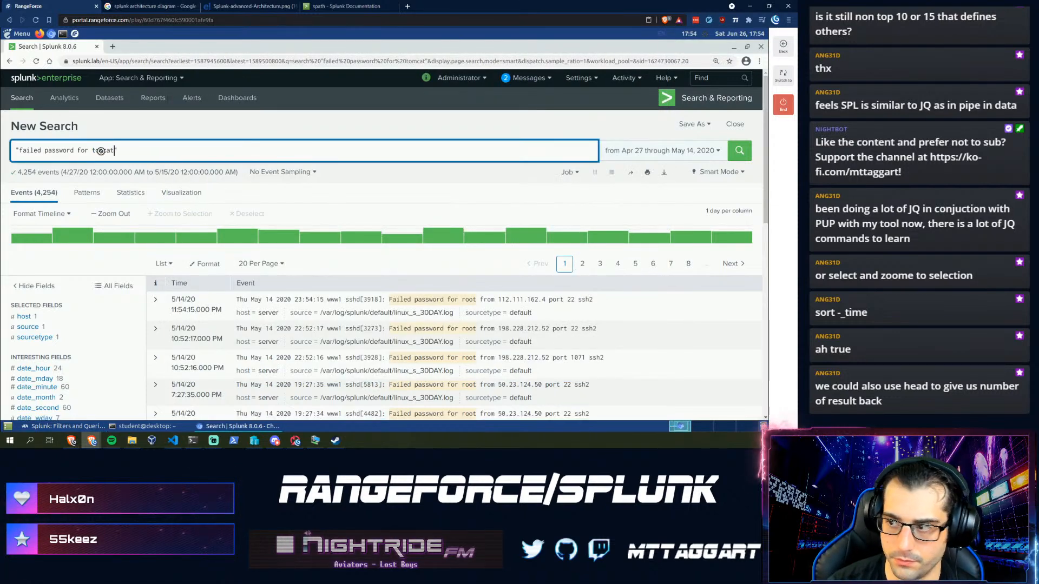
key(Return)
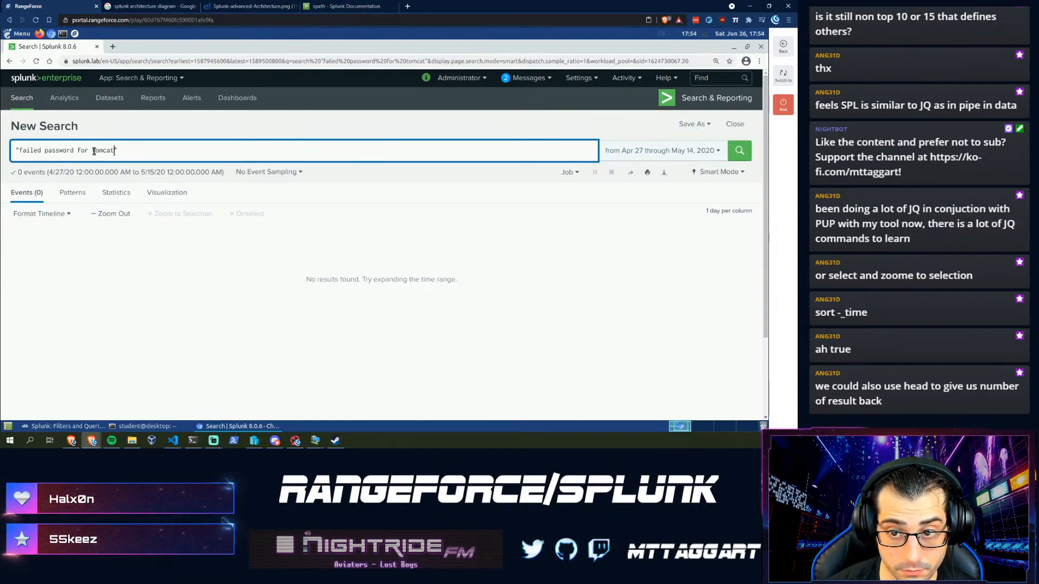
click(90, 151)
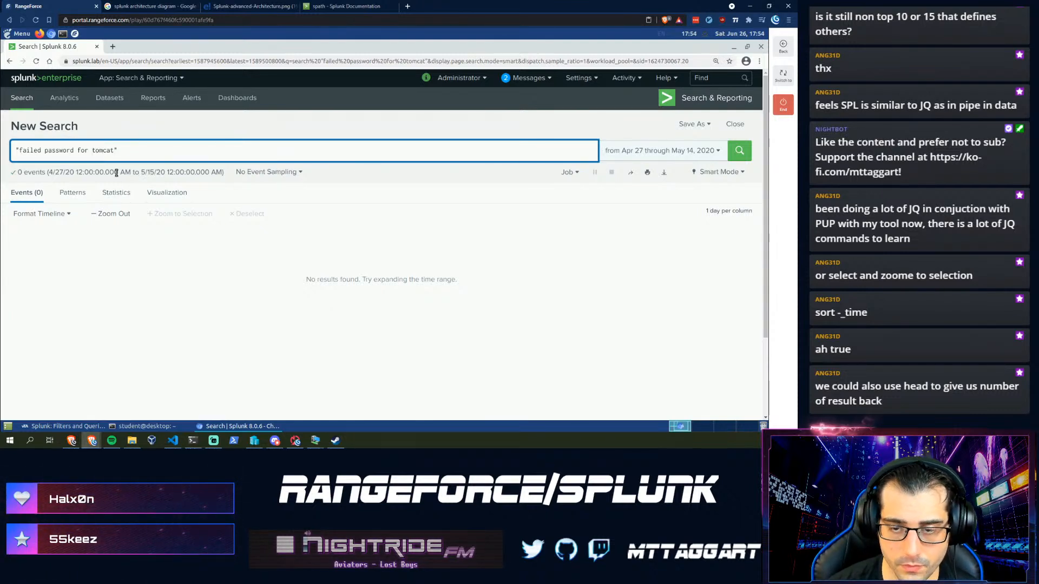
key(BackSpace)
key(BackSpace)
key(BackSpace)
key(BackSpace)
key(BackSpace)
key(BackSpace)
key(BackSpace)
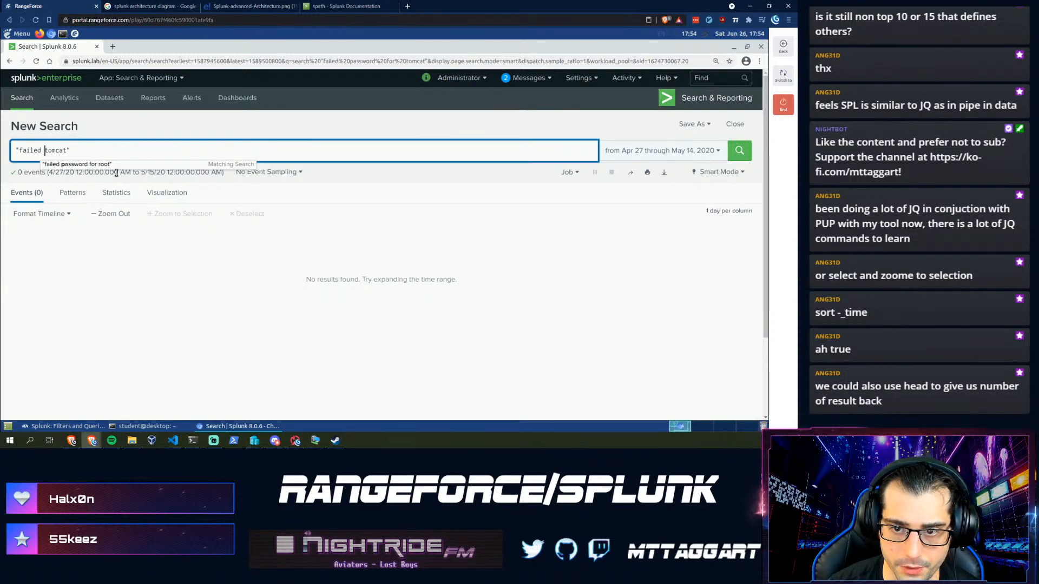
key(BackSpace)
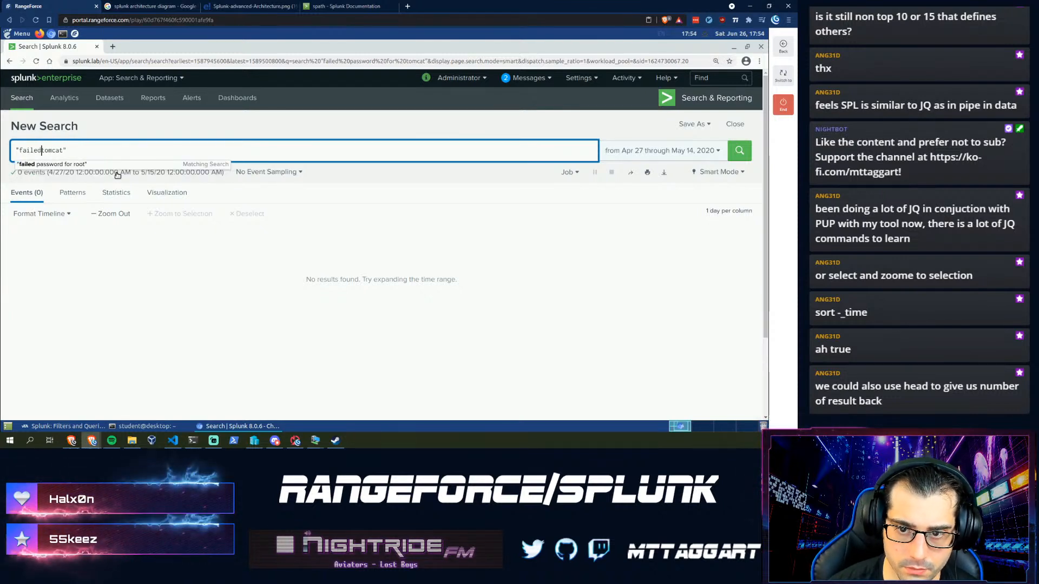
text(")
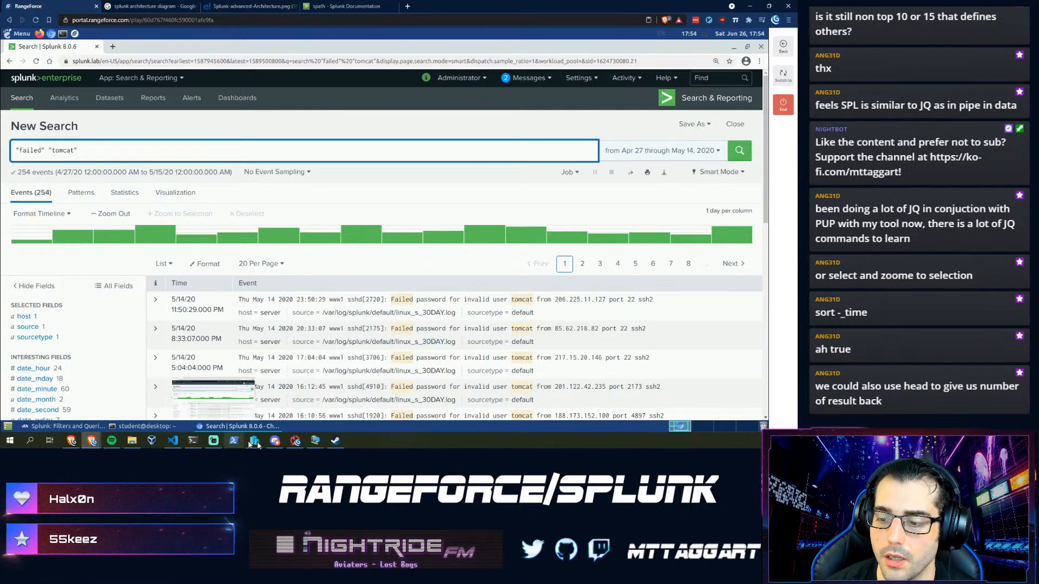
click(70, 427)
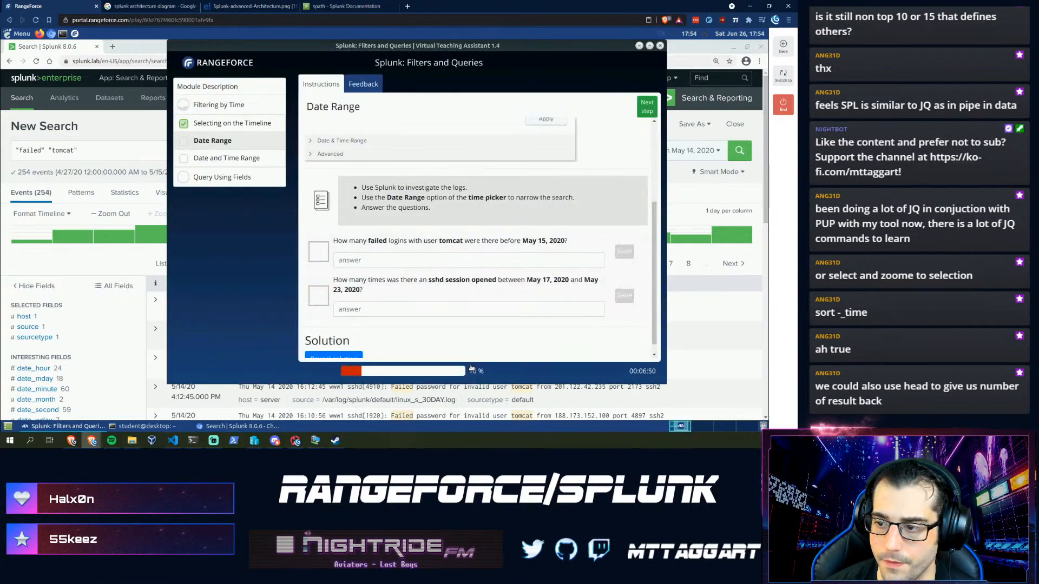
- Submit 254 as the failed tomcat logins answer, then return to the Splunk search
click(431, 261)
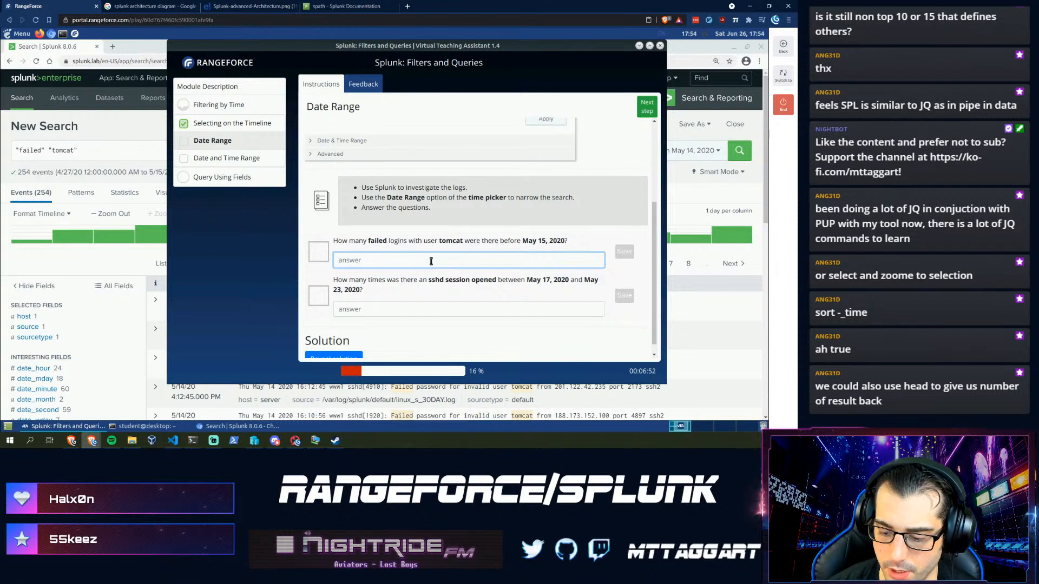
text(254)
key(Return)
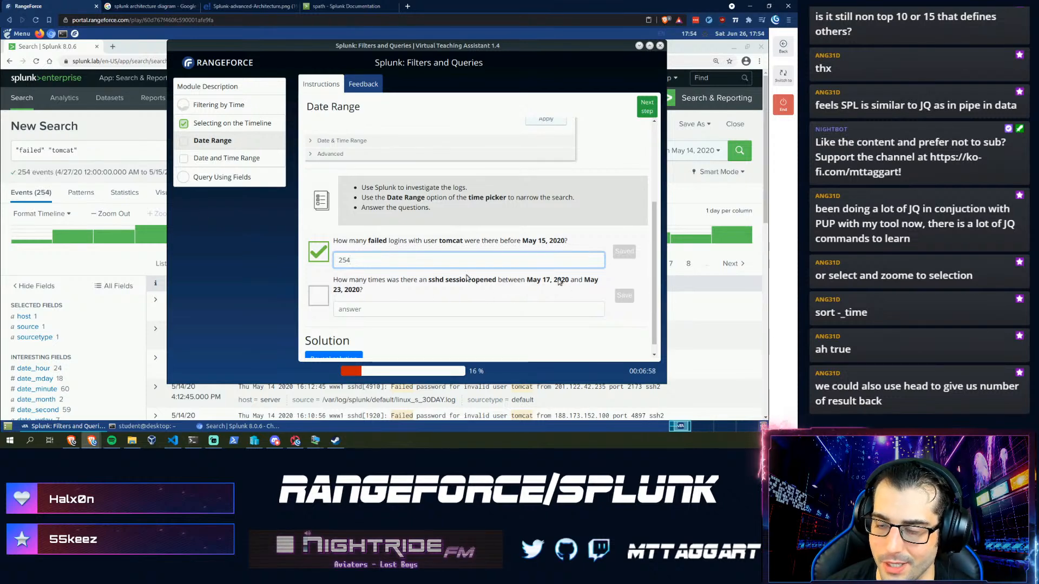
click(108, 148)
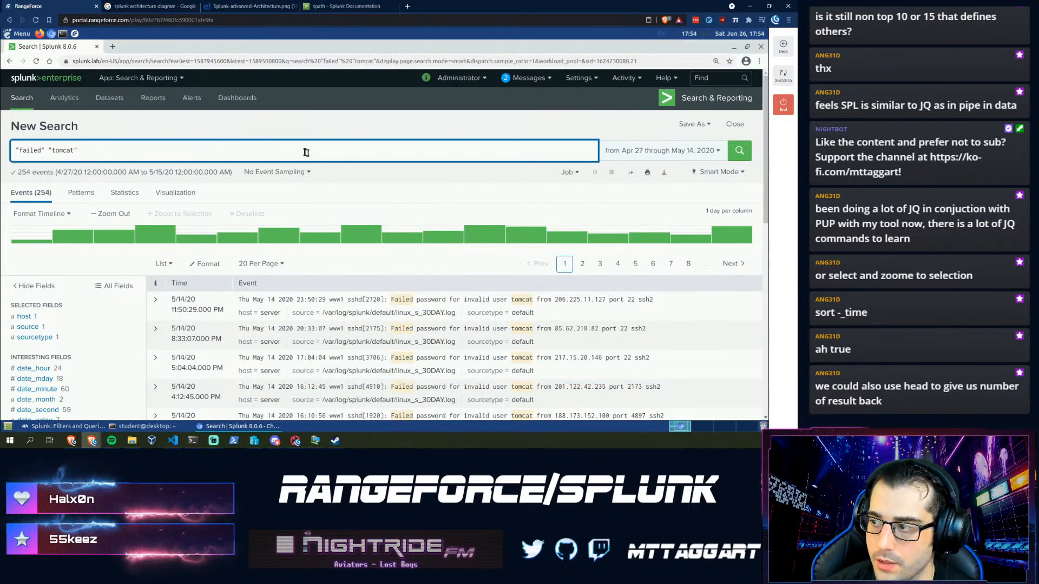
- Search for sshd, then refine the query to sshd:session
drag(199, 151, 1, 142)
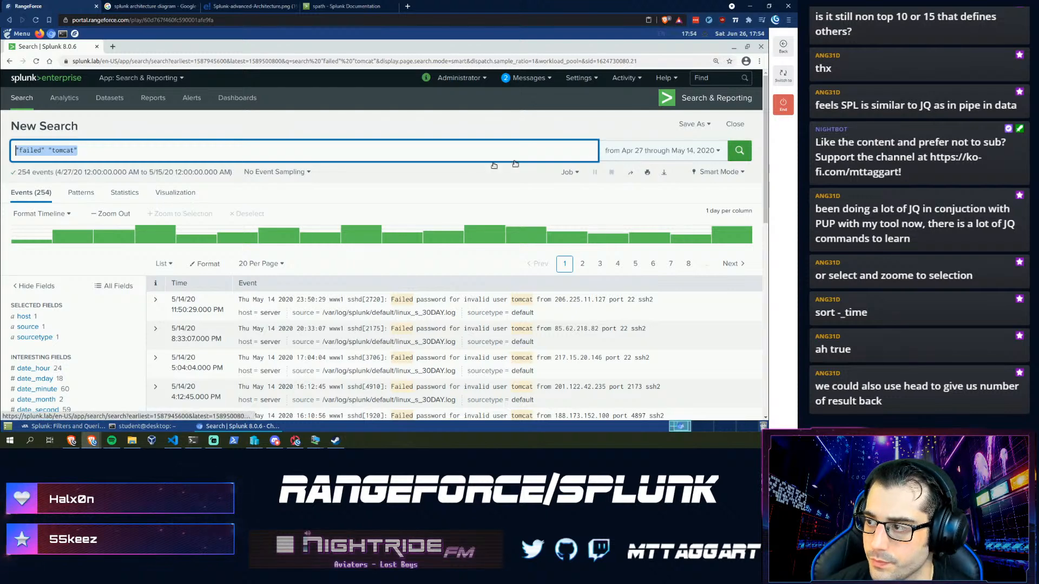
text(sshd)
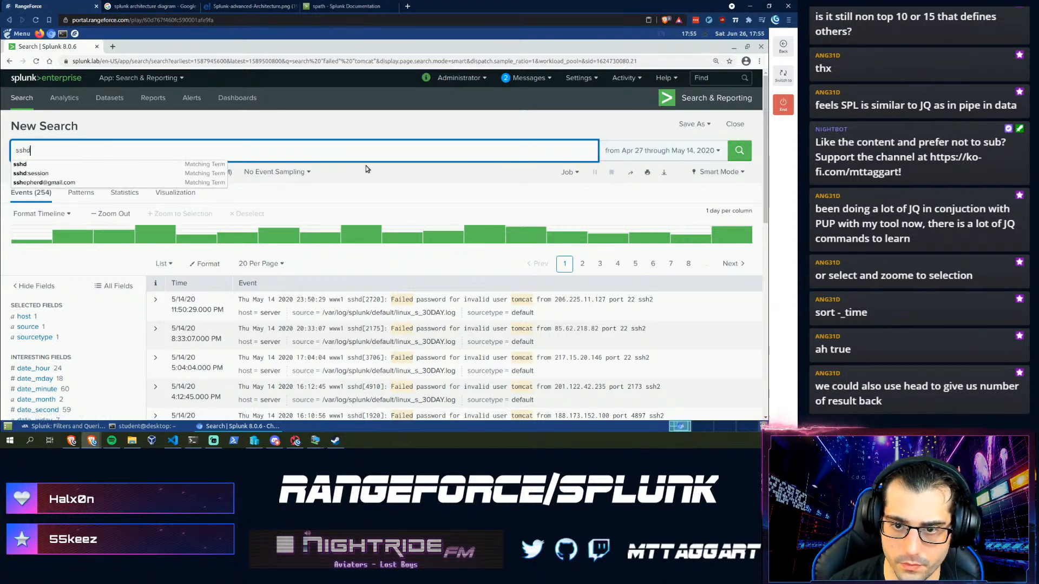
key(Return)
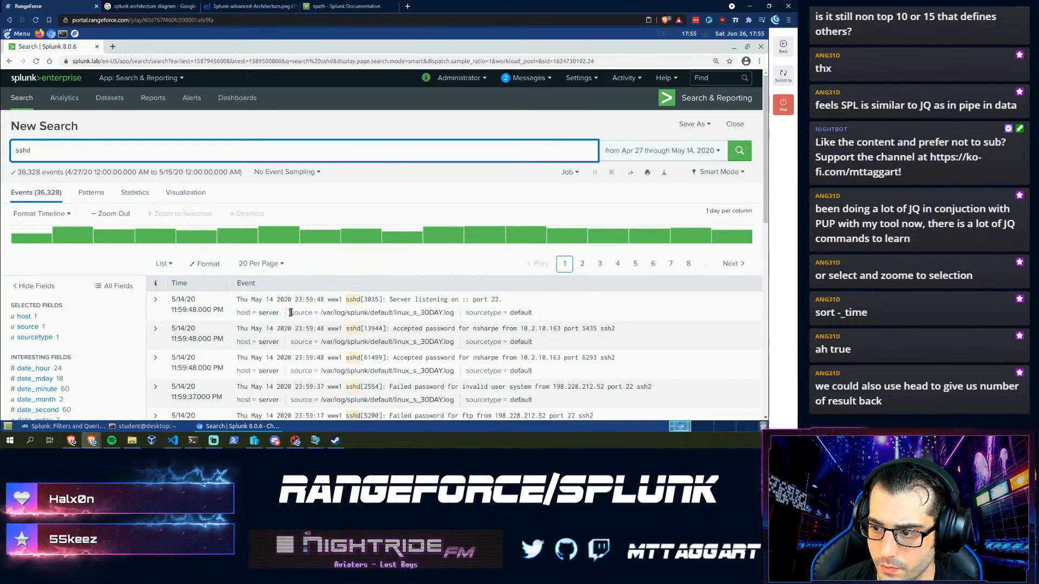
scroll(317, 341, down, 1)
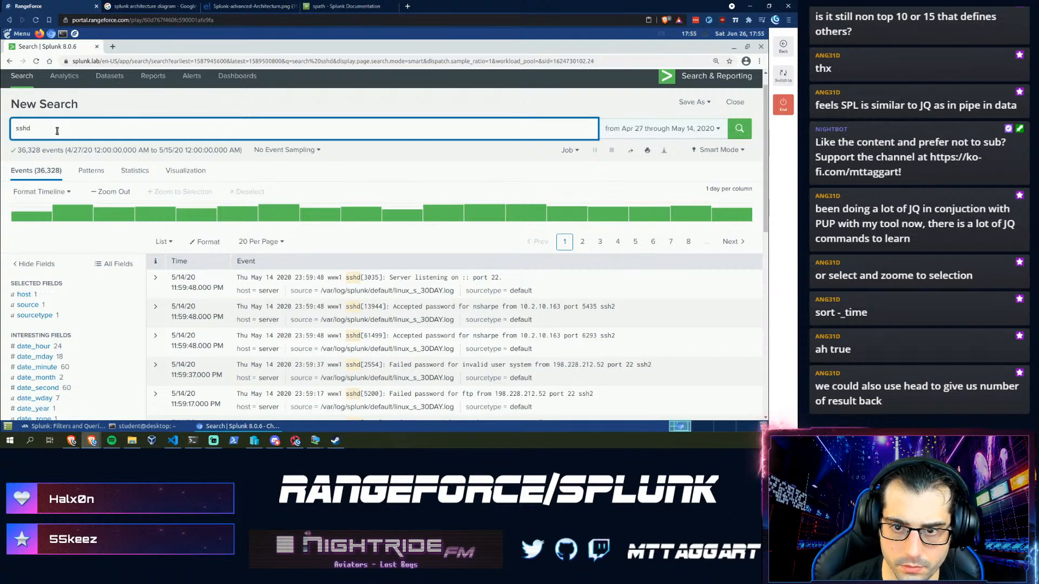
key(BackSpace)
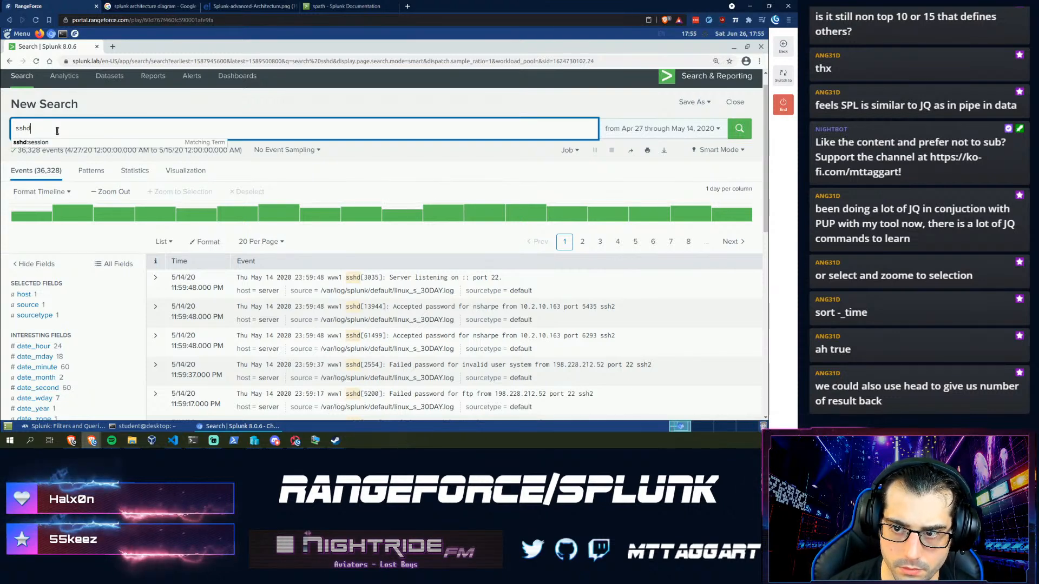
text(:session)
key(Return)
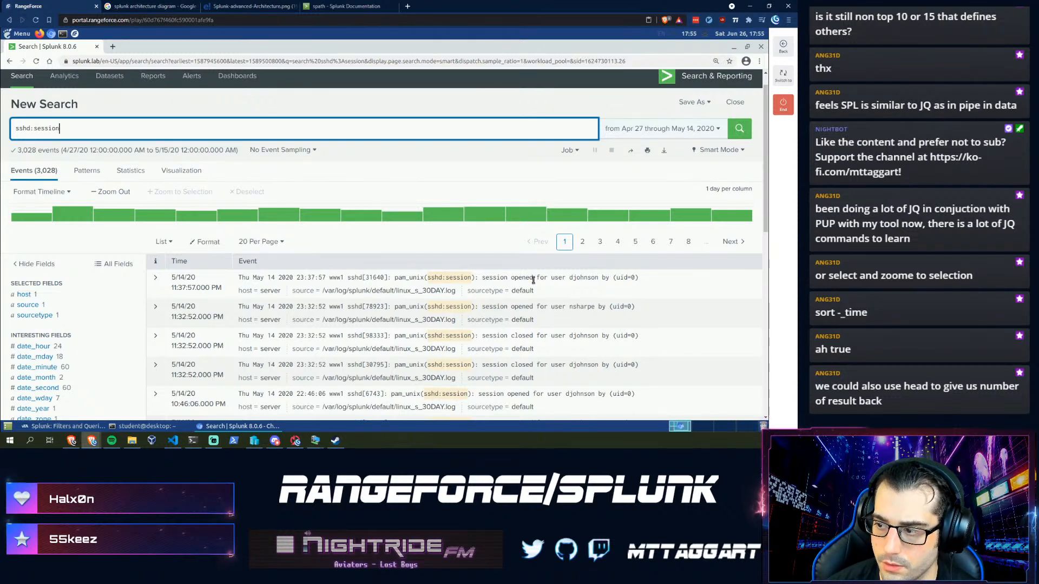
- Search for "pam_unix(sshd:session): session opened" events (1,757 results) and open the time range picker
drag(534, 278, 456, 280)
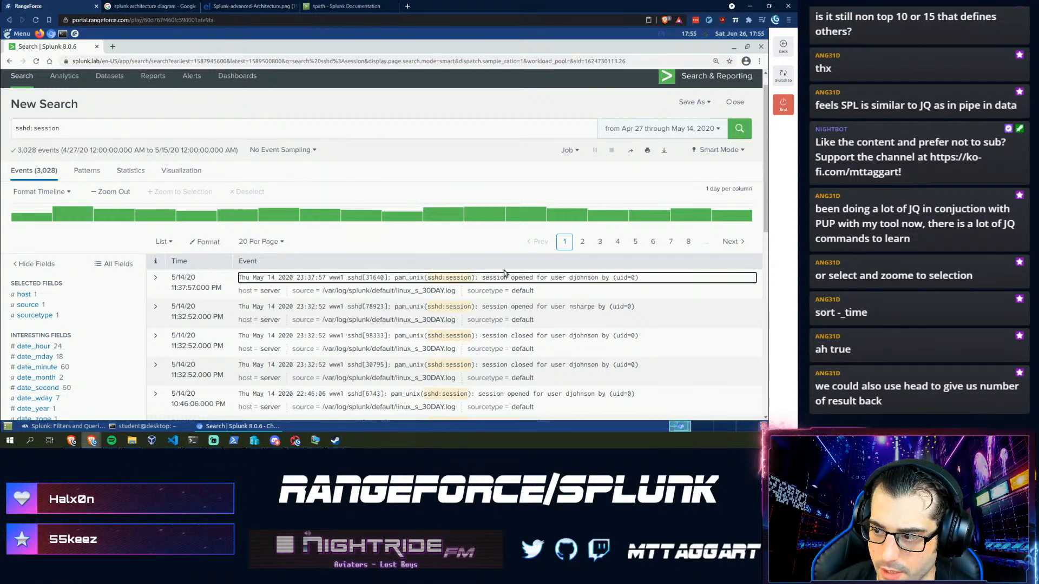
drag(533, 279, 394, 278)
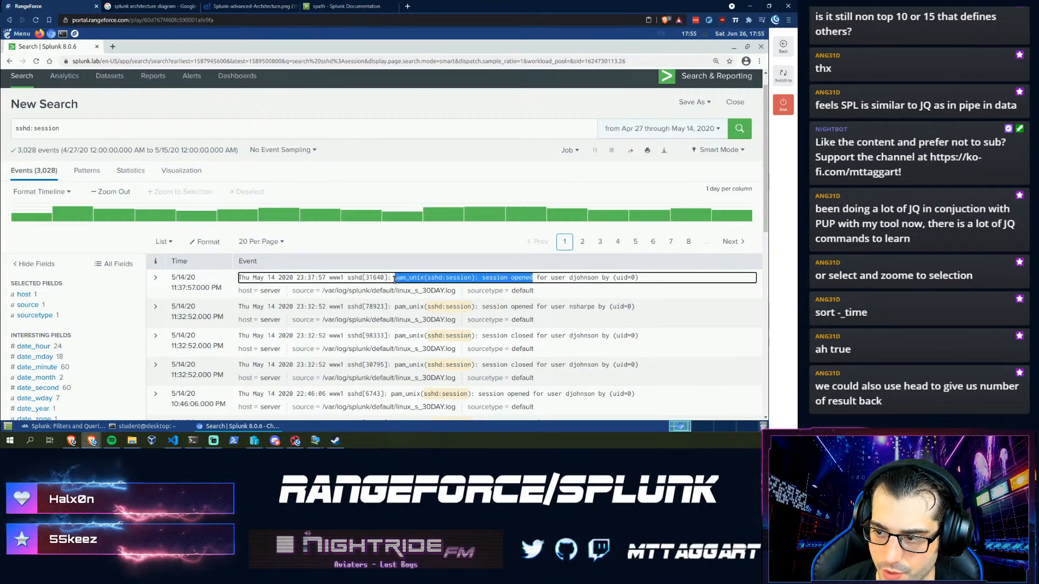
drag(97, 130, 1, 133)
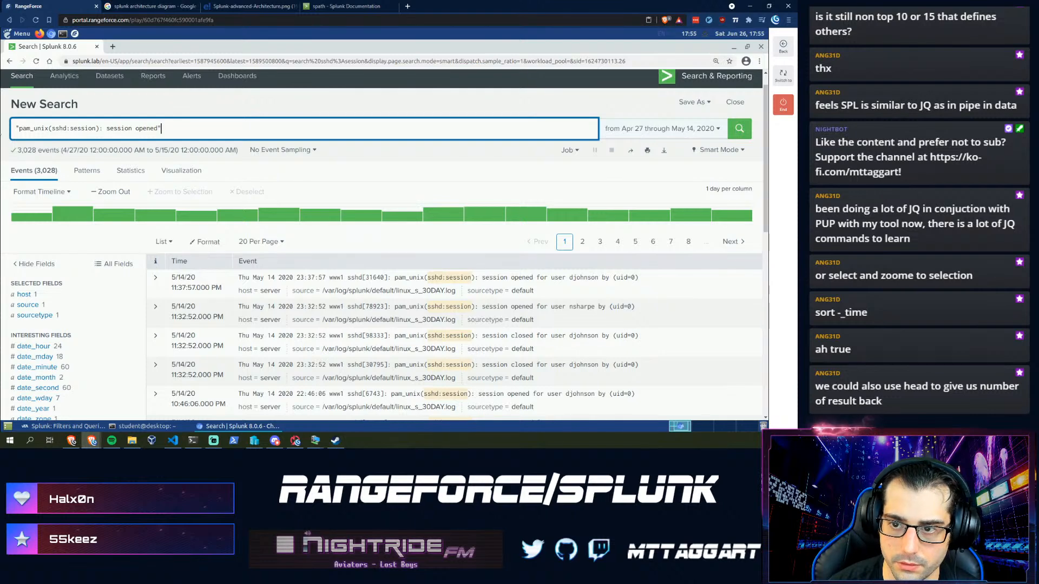
key(Return)
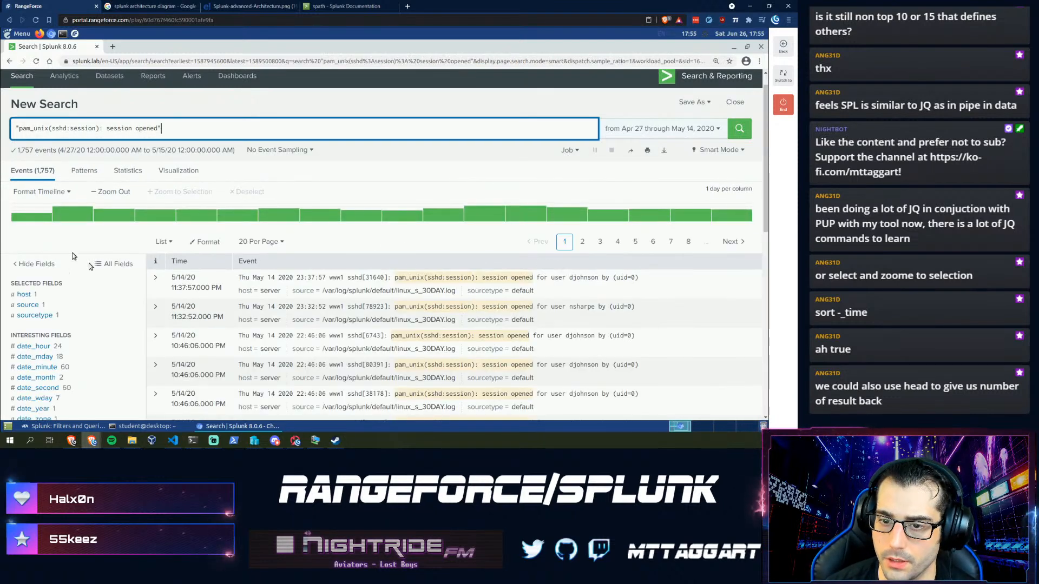
mouse_move(285, 451)
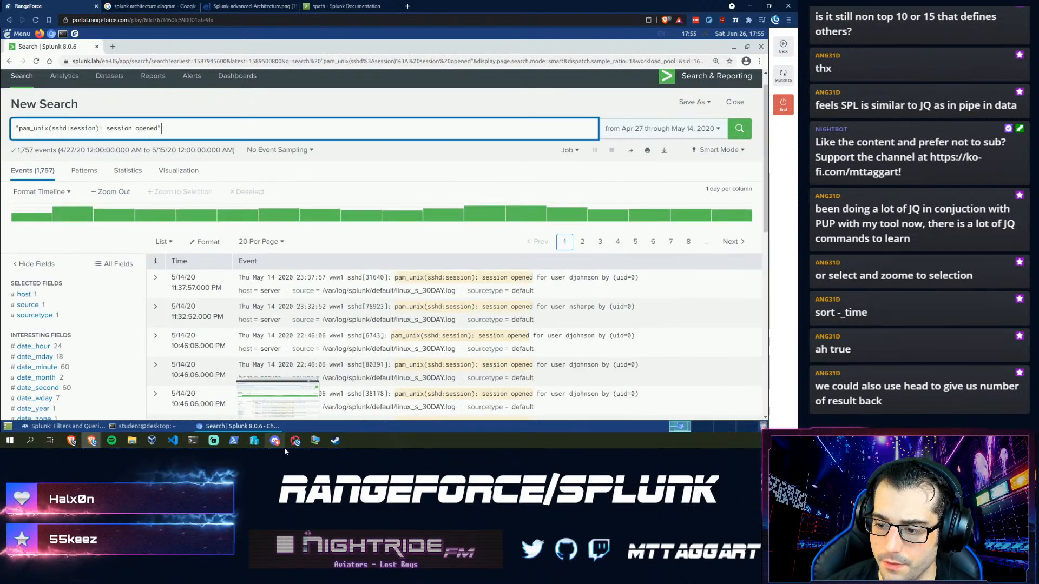
click(31, 427)
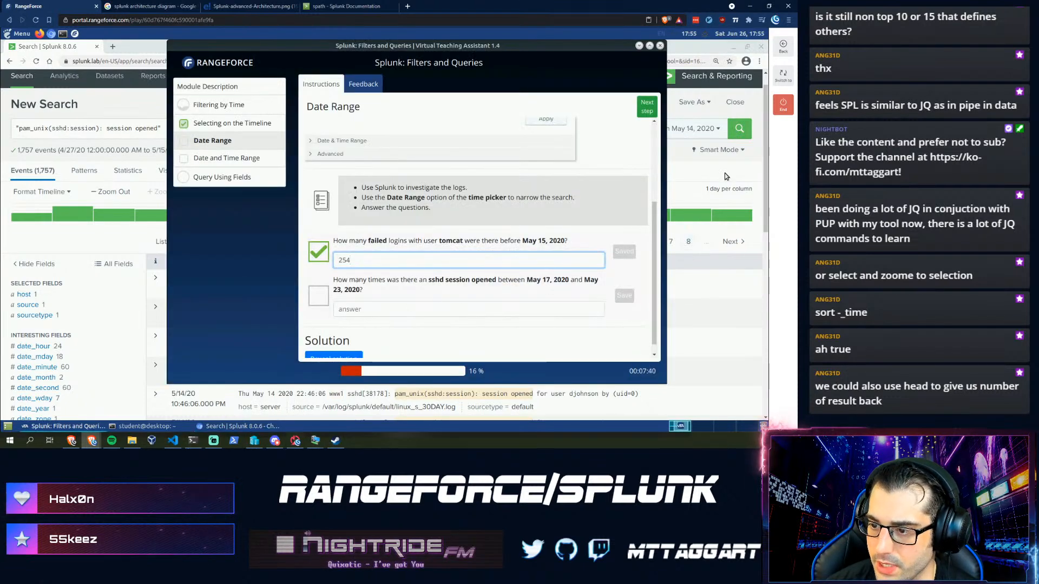
click(707, 132)
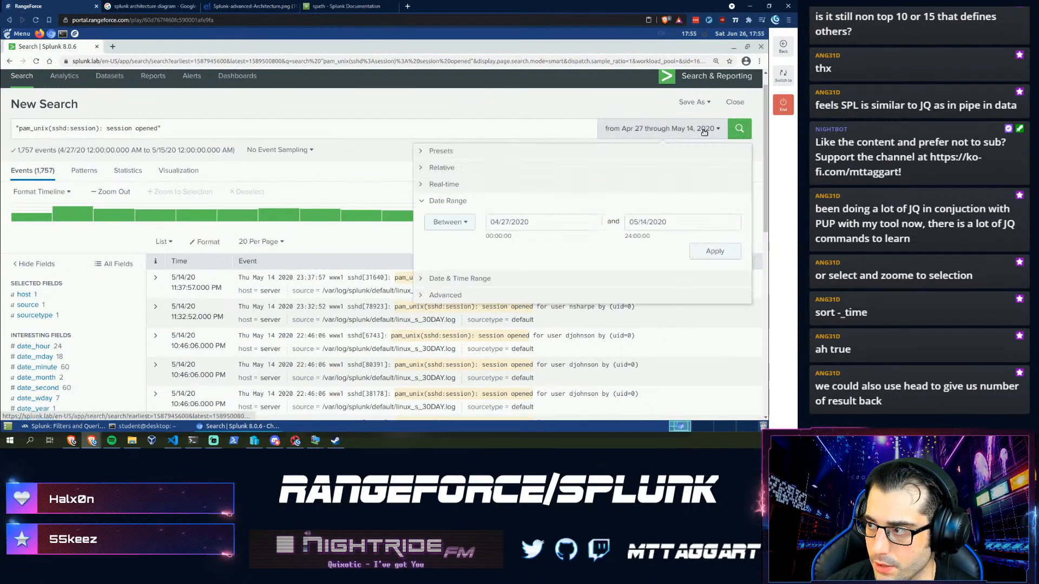
- Set a custom date range from May 17 to May 22, 2020, yielding 544 events
click(423, 157)
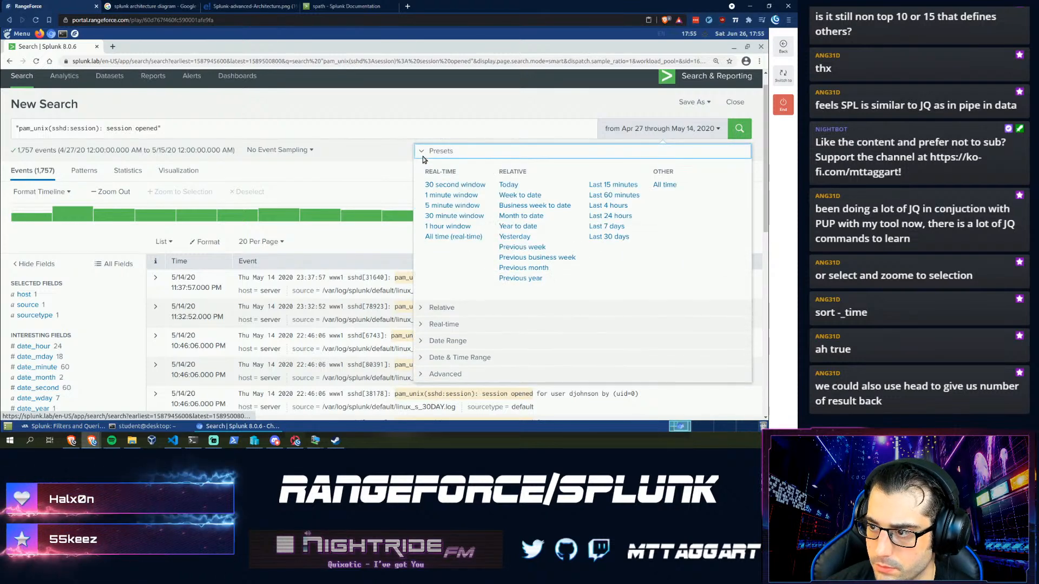
click(430, 342)
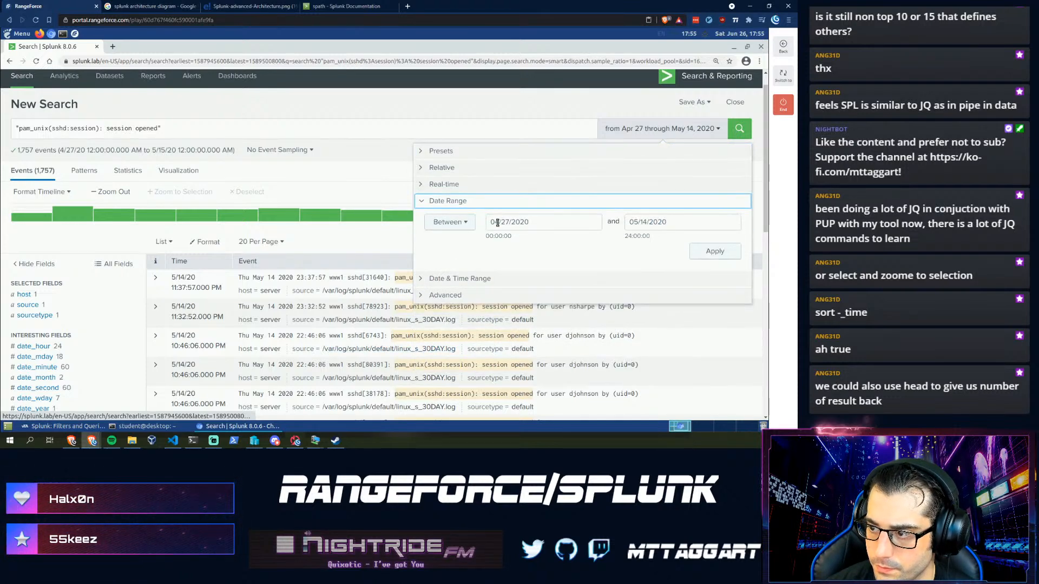
click(497, 223)
click(604, 243)
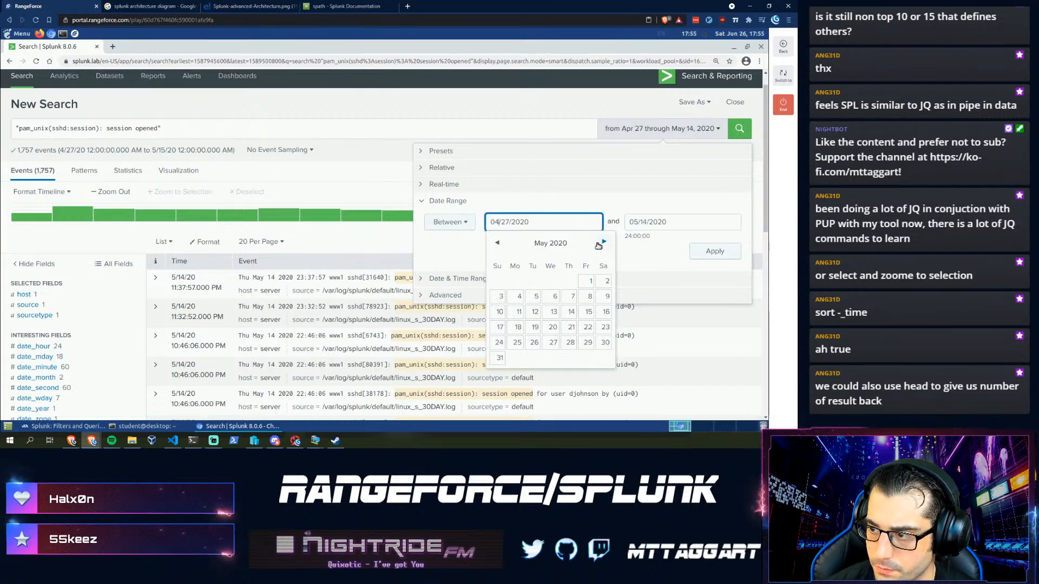
click(497, 327)
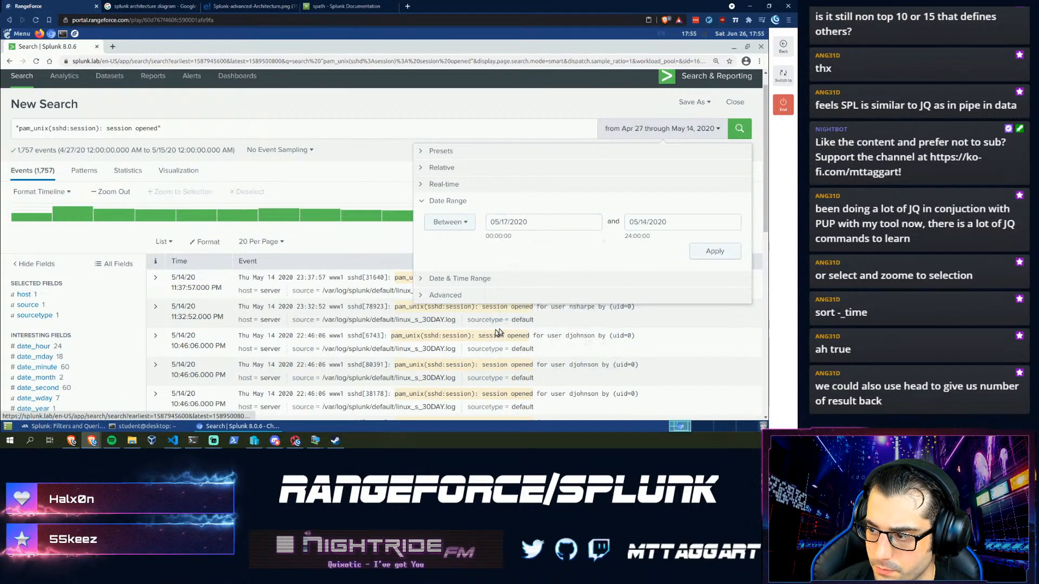
click(630, 222)
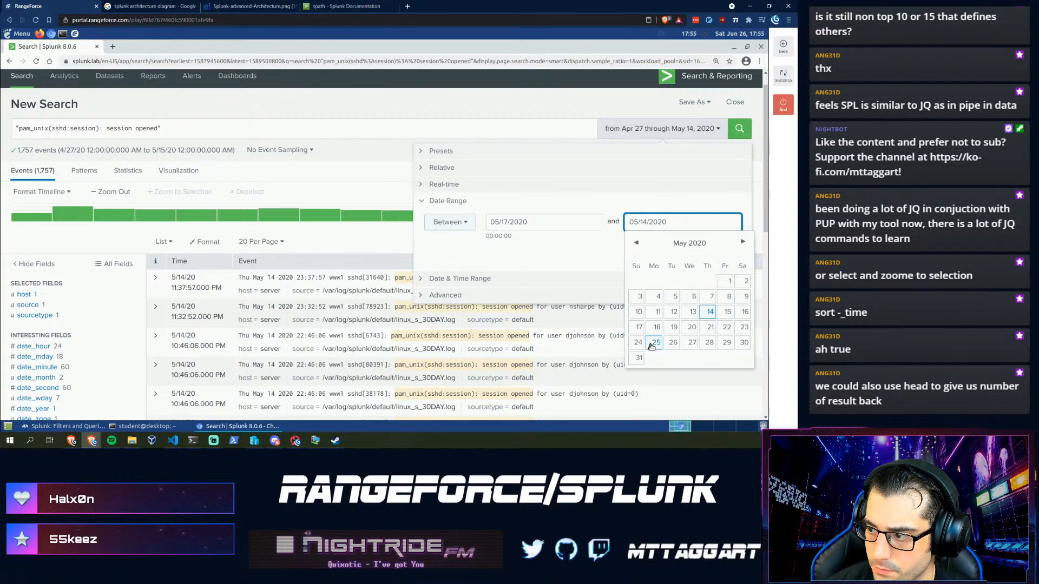
click(744, 327)
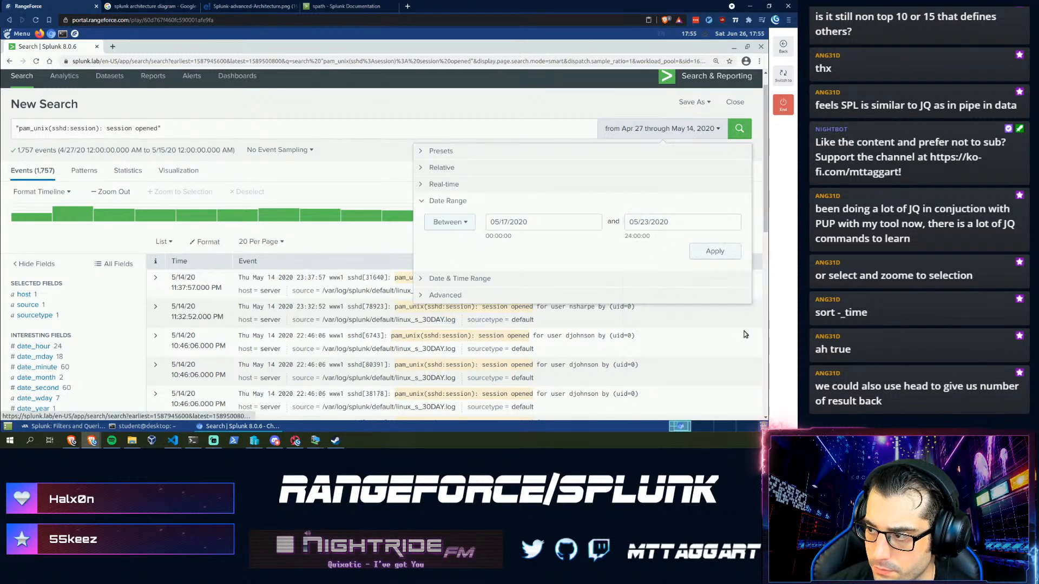
click(644, 222)
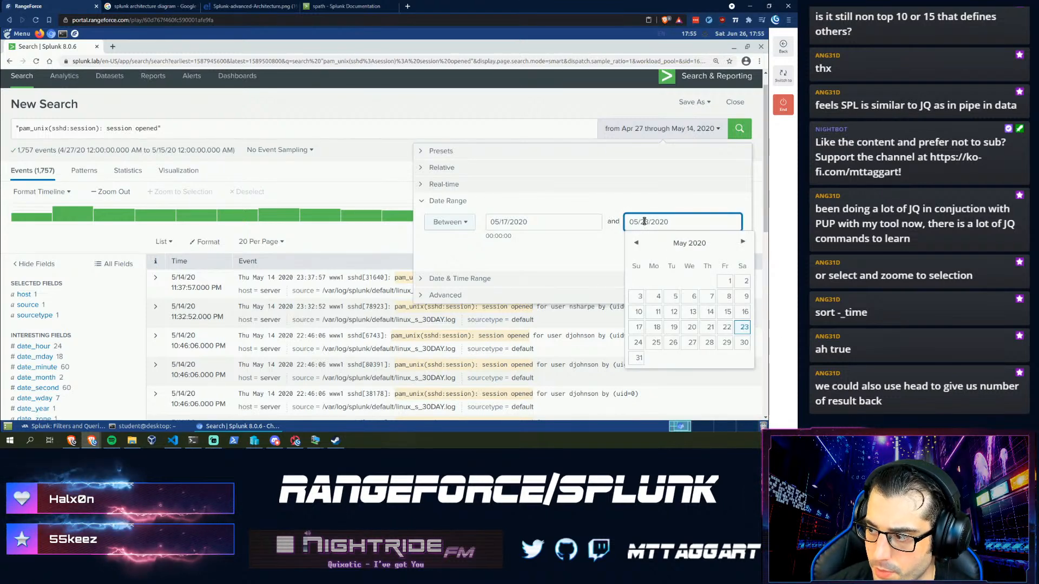
click(725, 328)
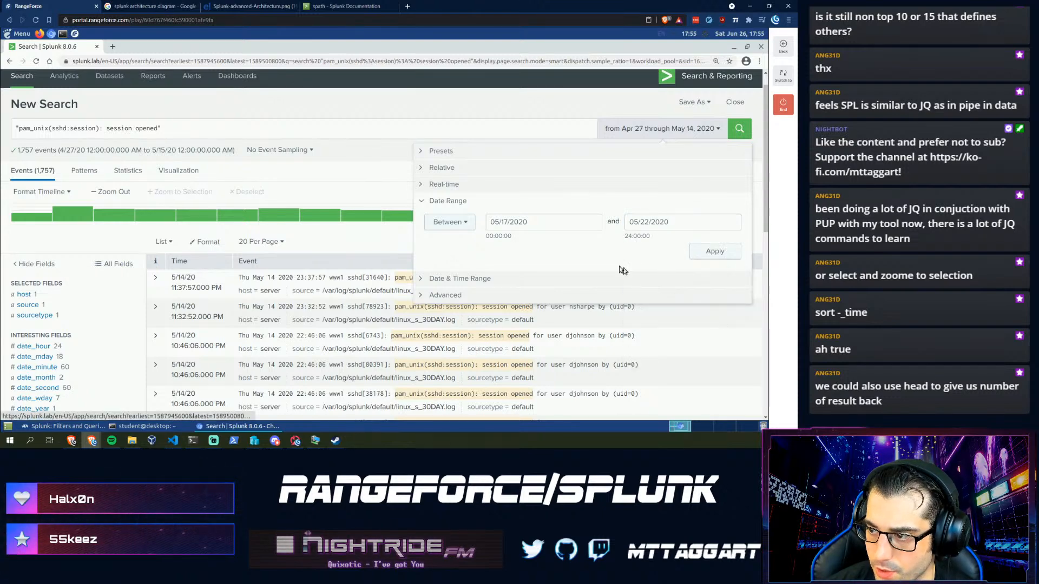
click(725, 252)
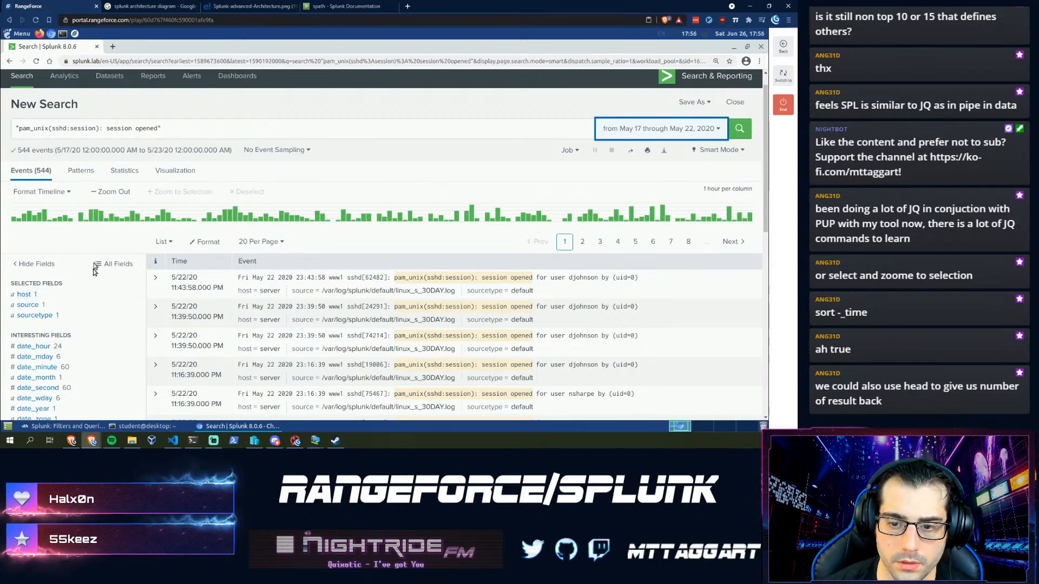
- Enter 544 as the second question's answer in the RangeForce assistant
click(67, 427)
click(476, 309)
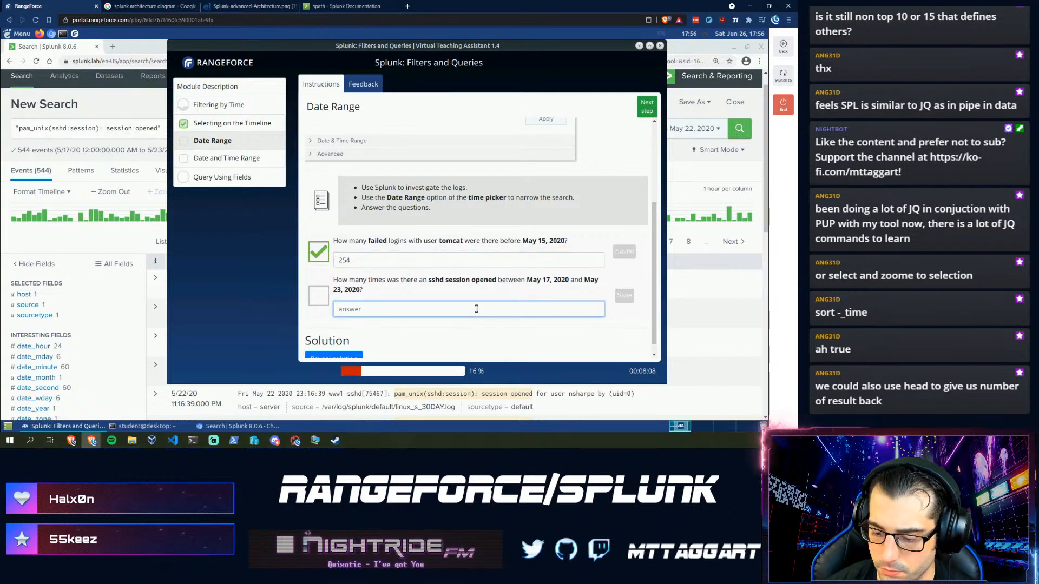
text(544)
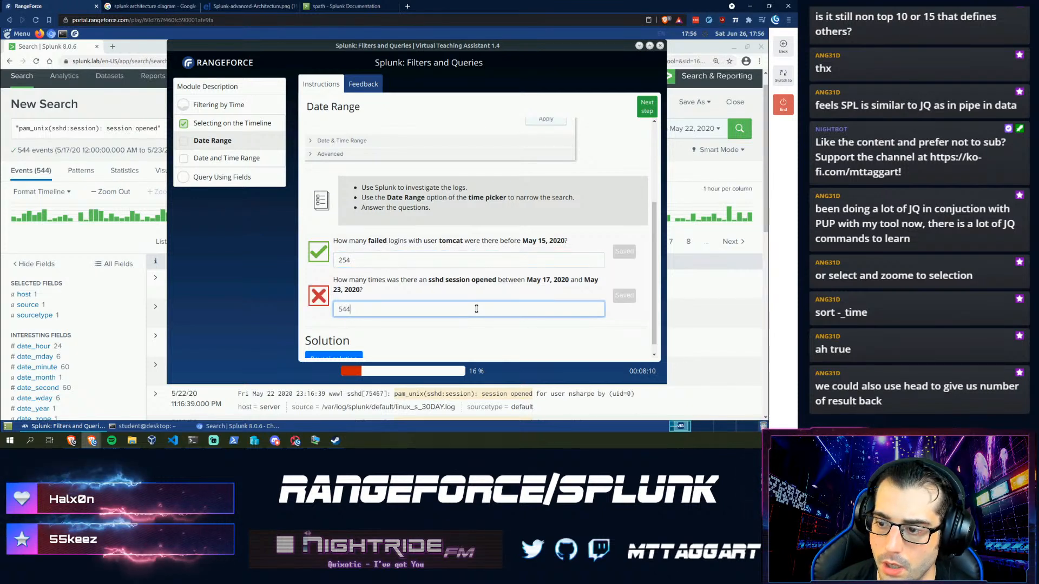
- Change the search's end date to May 23, 2020 and rerun it
click(693, 135)
click(647, 223)
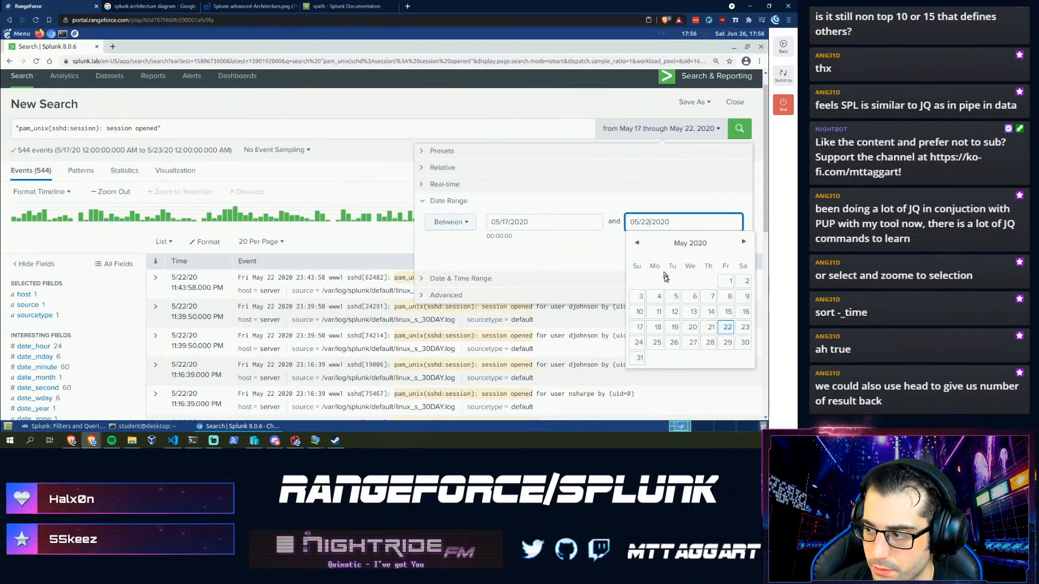
click(743, 328)
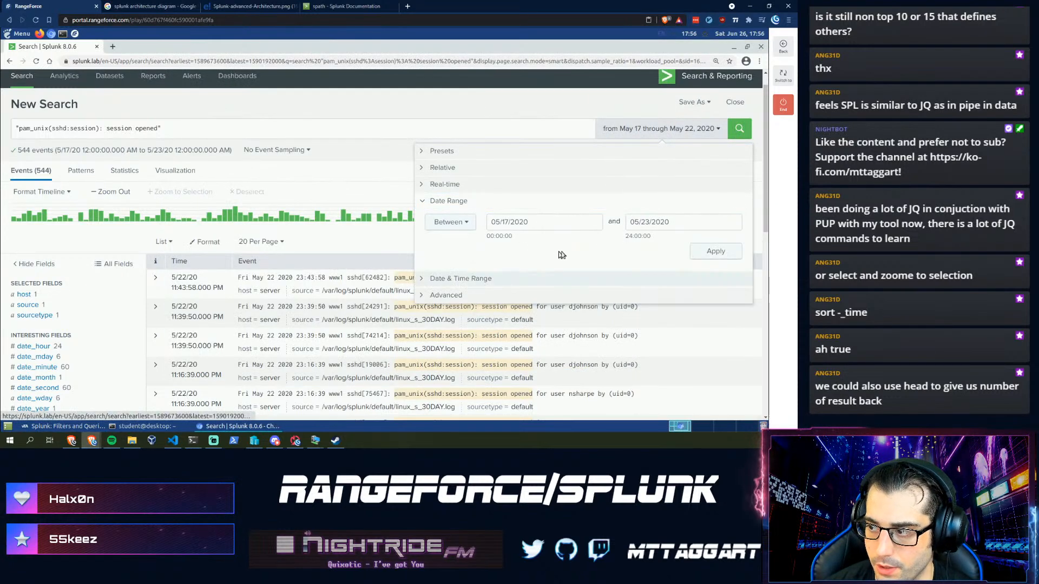
click(711, 249)
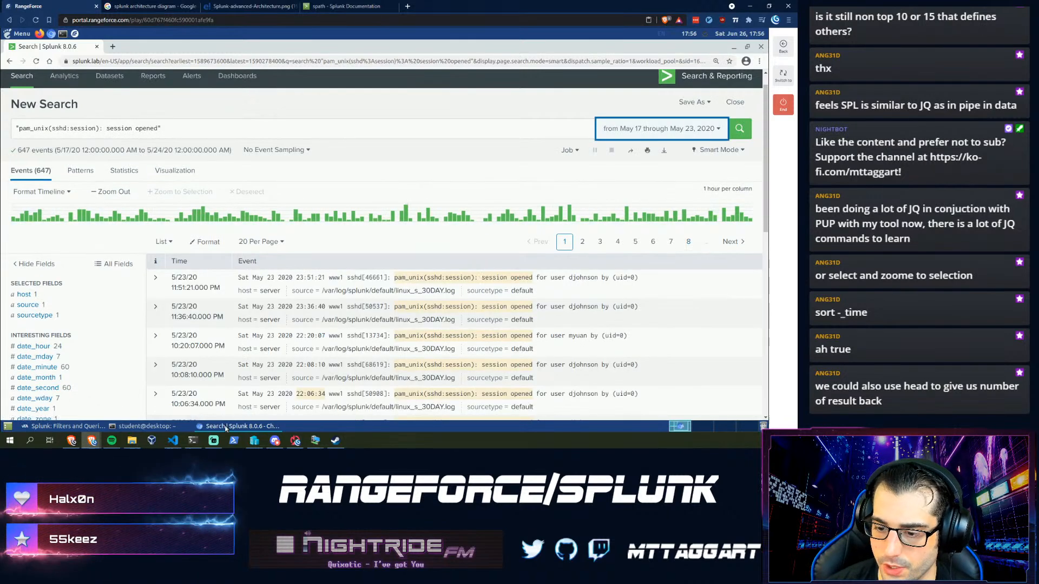
- Replace the 544 answer with 647 in the assistant and save it
click(35, 427)
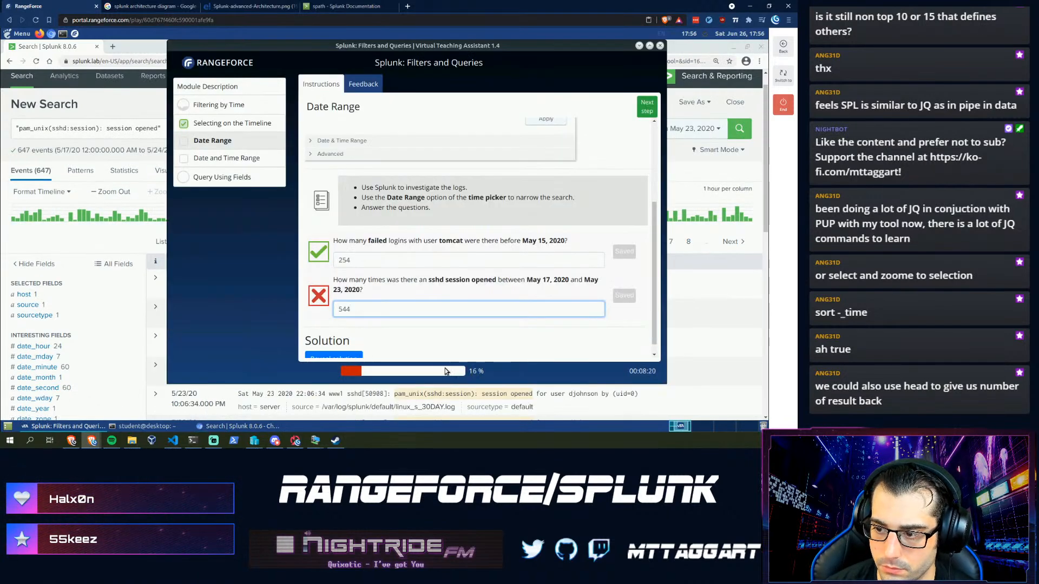
key(ctrl+a)
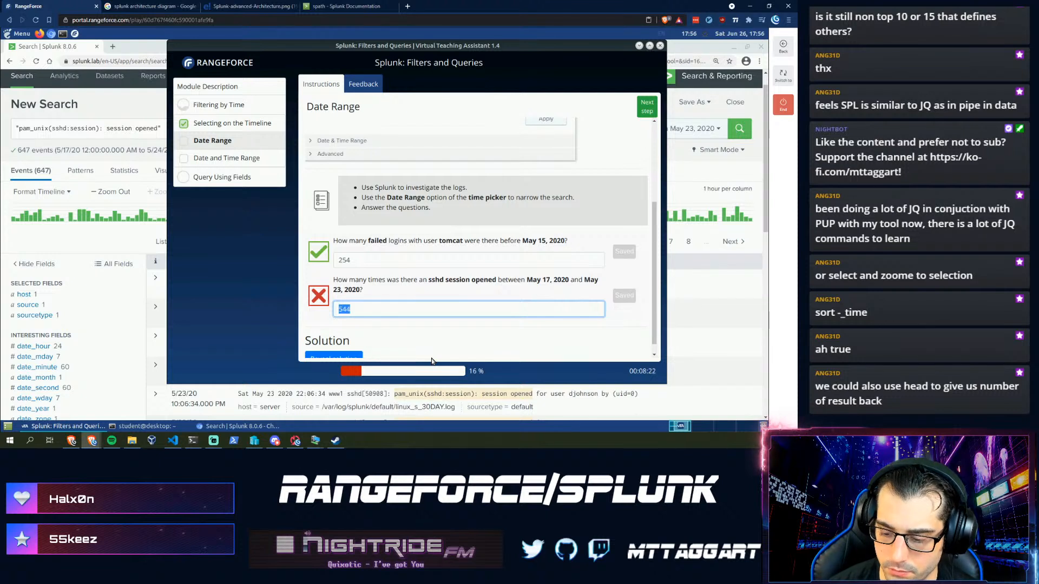
text(647)
key(Return)
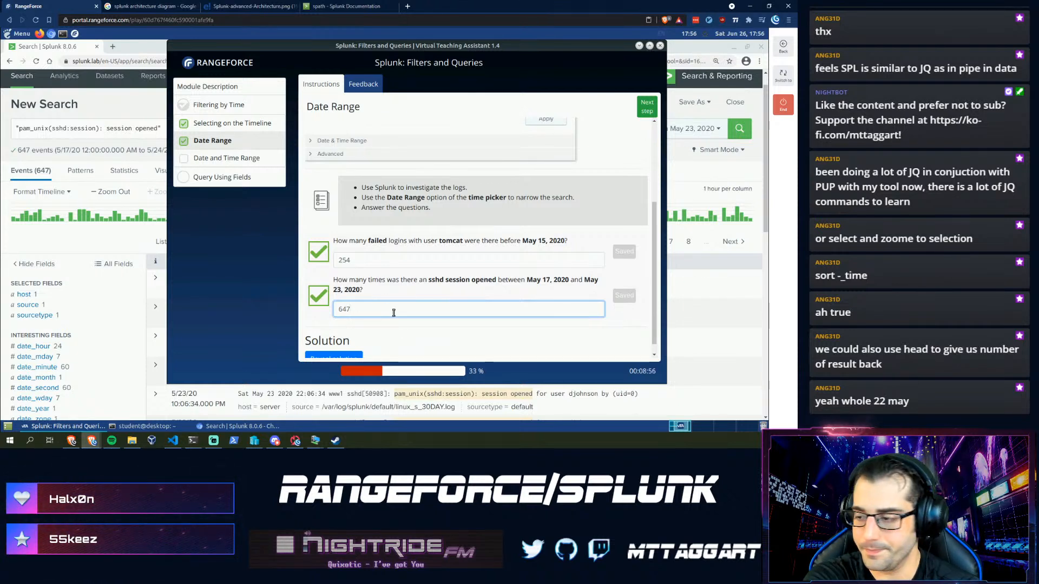
- Advance the assistant to the Date and Time Range task and scroll down to its questions
click(647, 107)
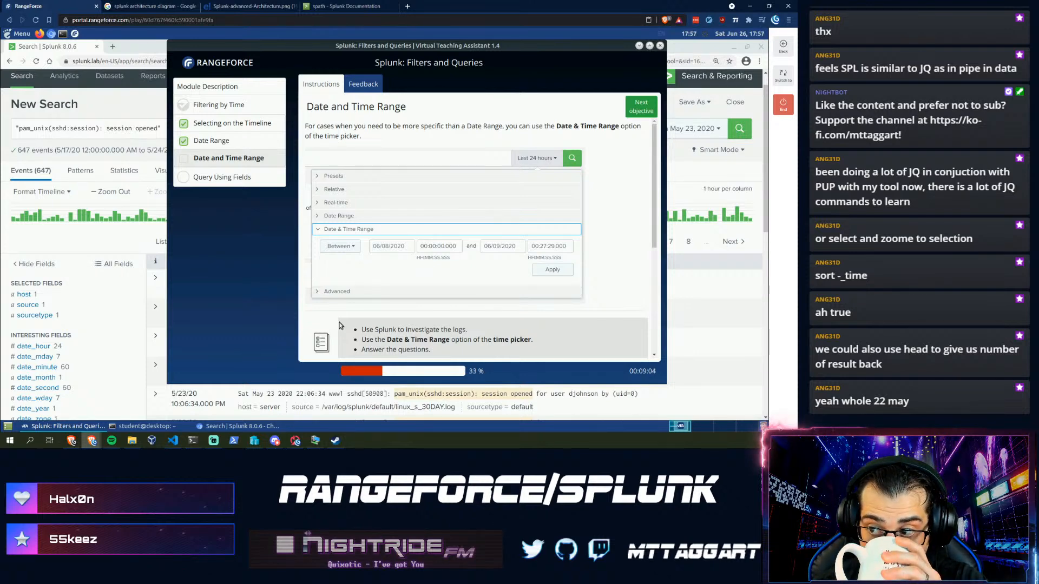
scroll(410, 288, down, 2)
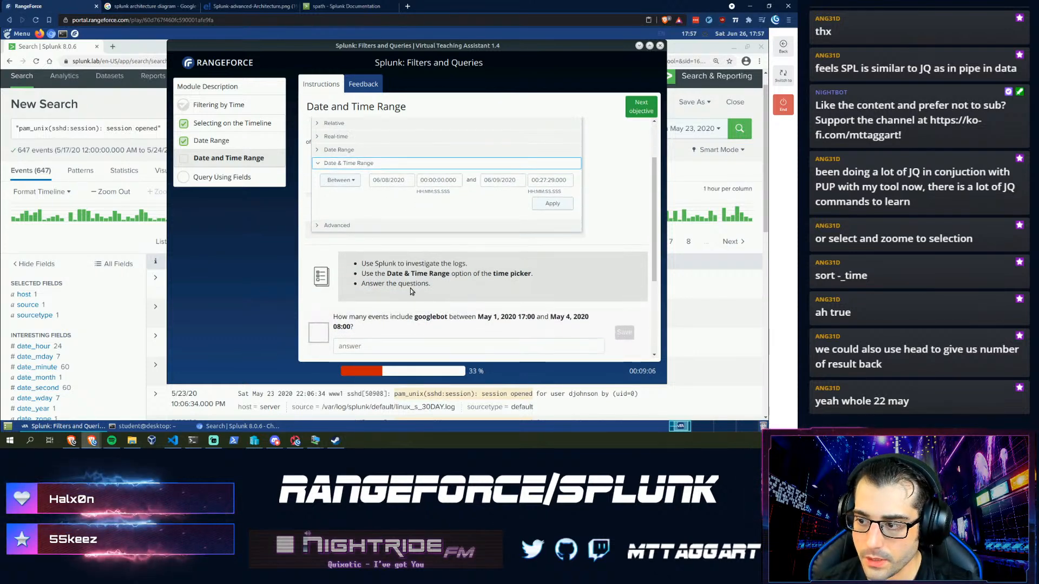
scroll(410, 288, down, 2)
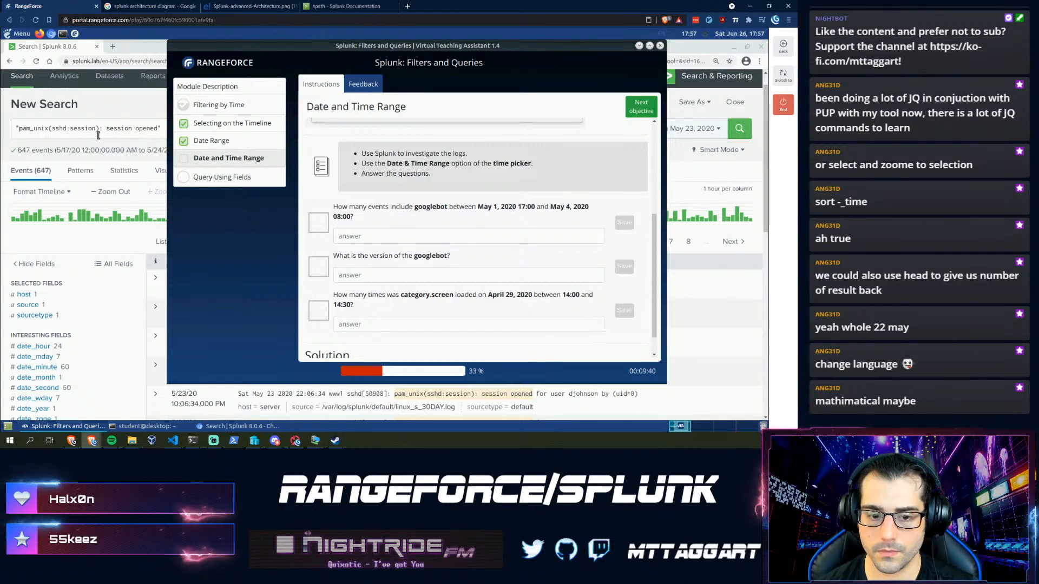
- Clear the sshd query and search for googlebot, returning 991 events
click(159, 128)
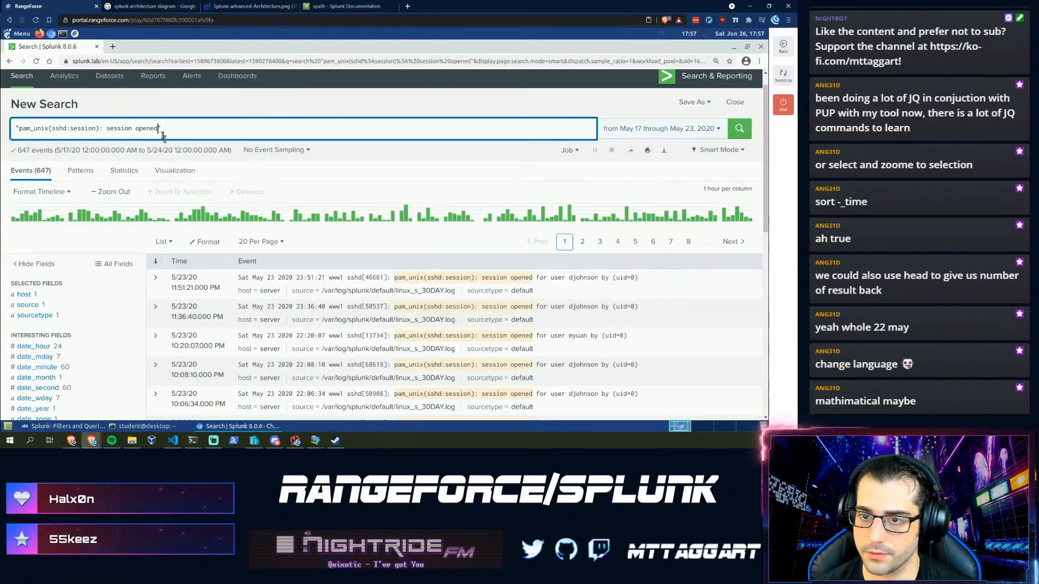
key(ctrl+a)
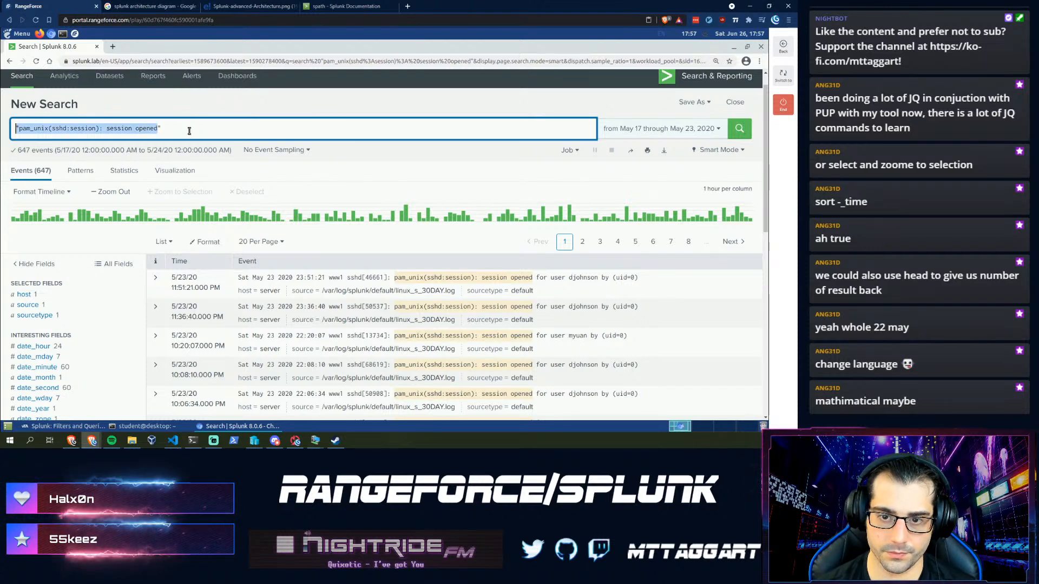
text("")
key(BackSpace)
key(BackSpace)
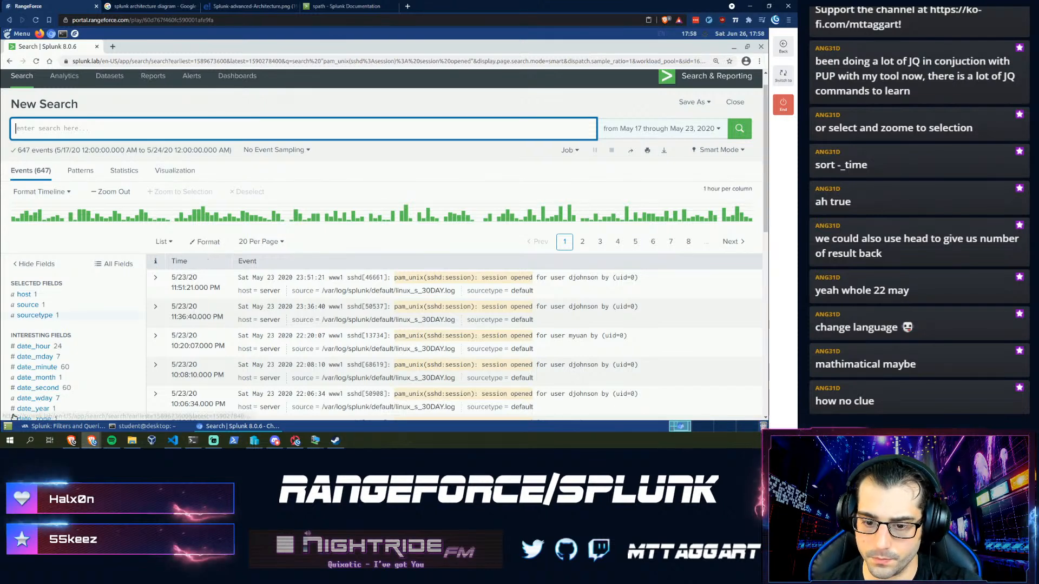
click(37, 427)
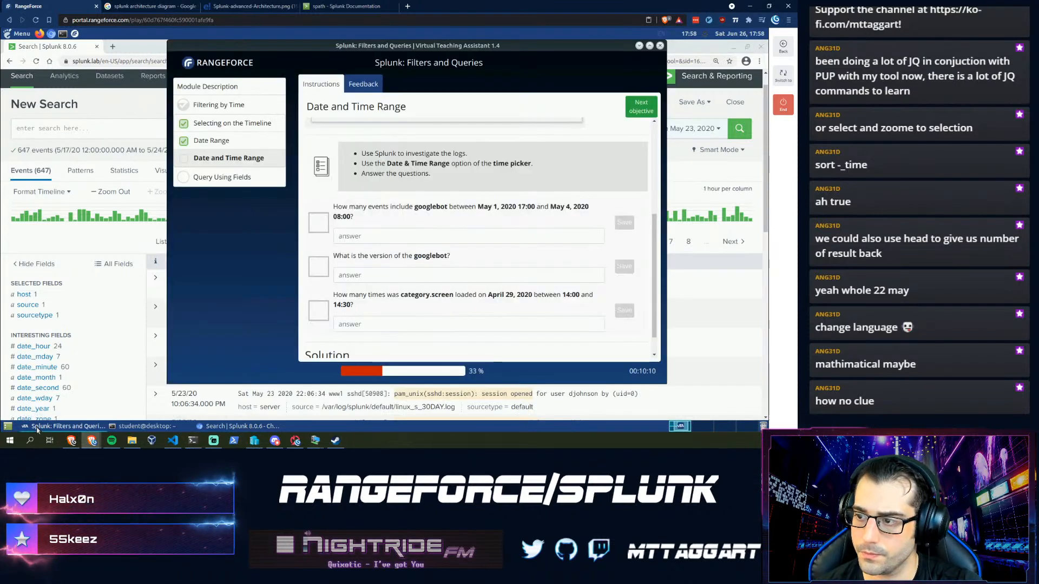
click(62, 131)
text(googlebot)
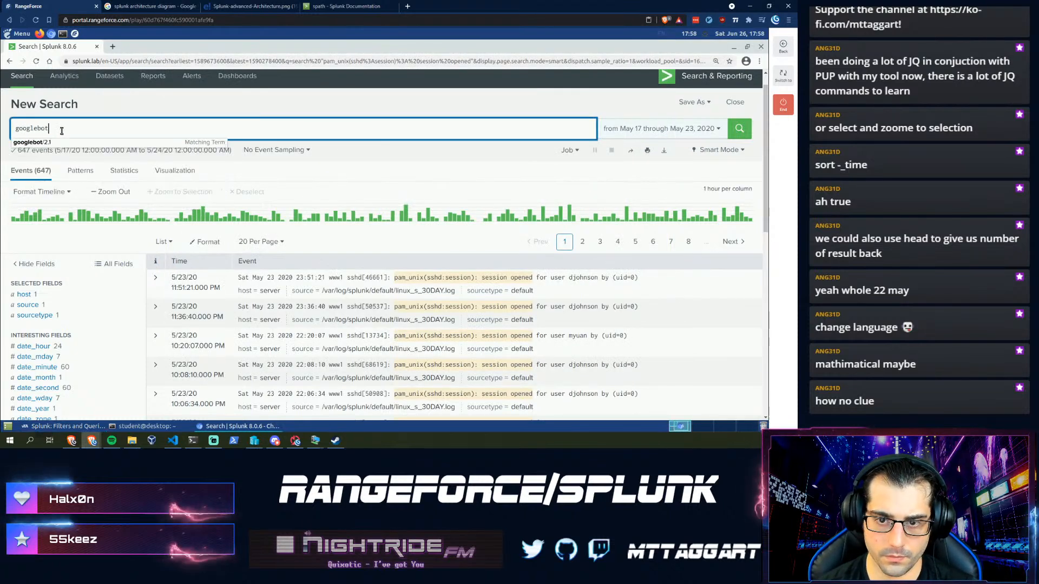
key(Return)
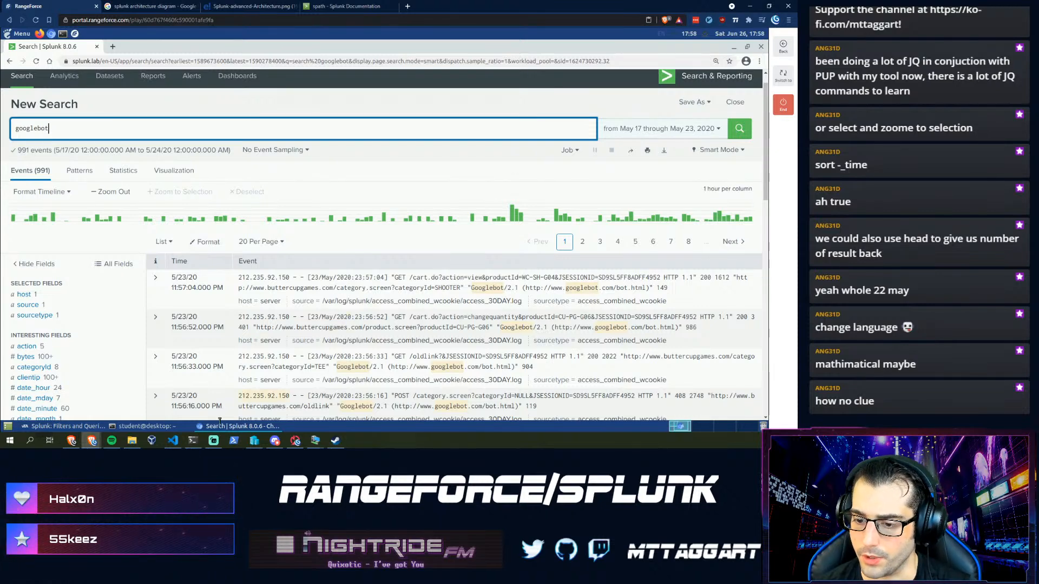
click(53, 427)
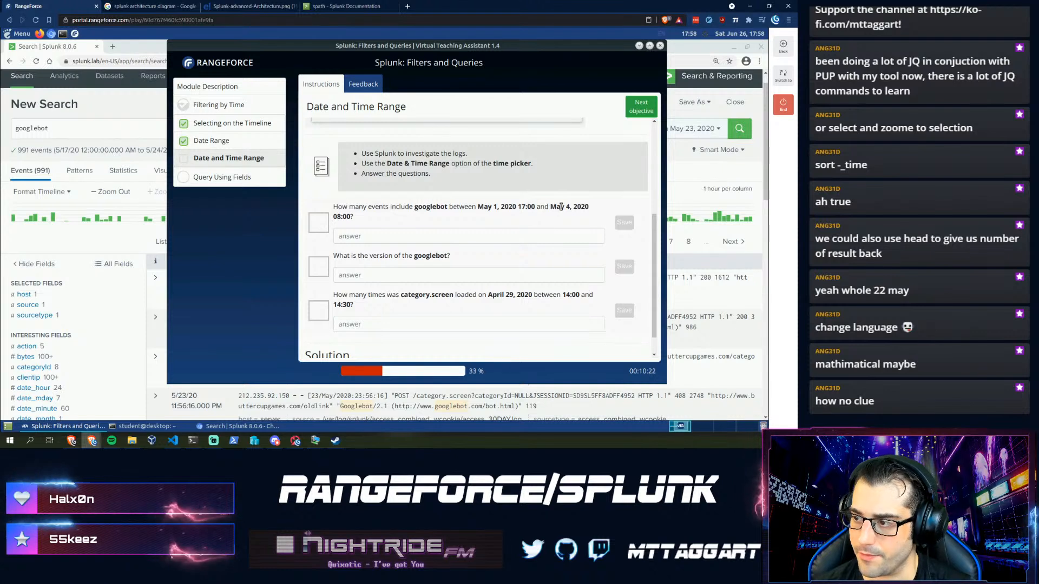
- Limit the googlebot search to May 1, 2020 17:00 through May 4 08:00, returning 363 events
click(698, 132)
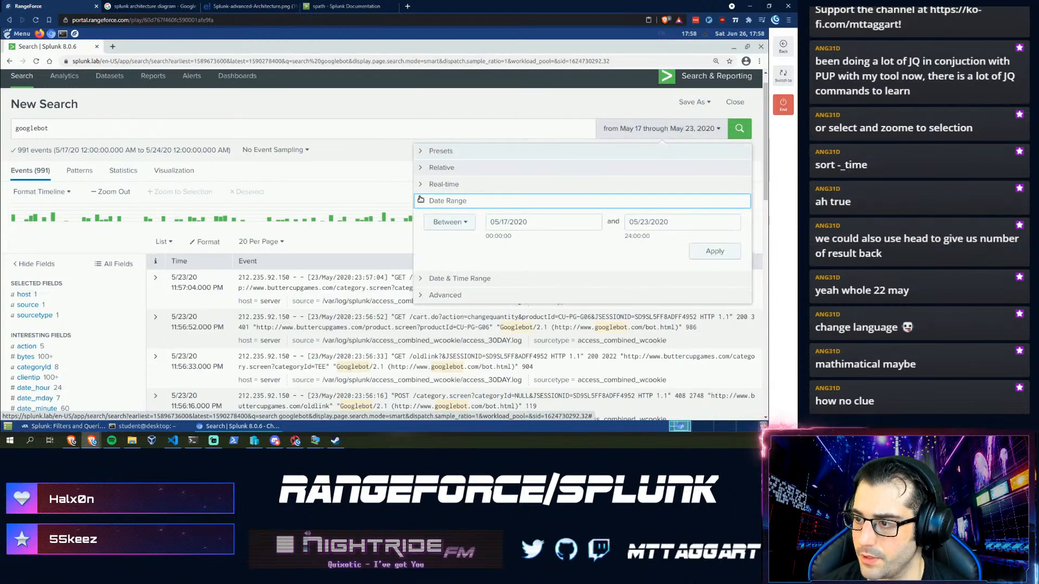
click(541, 222)
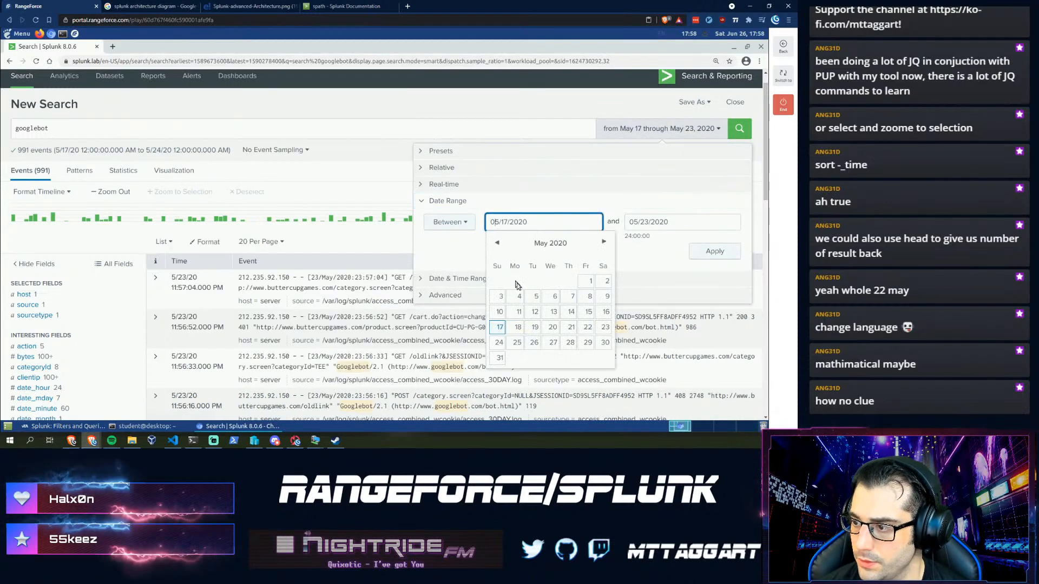
click(591, 282)
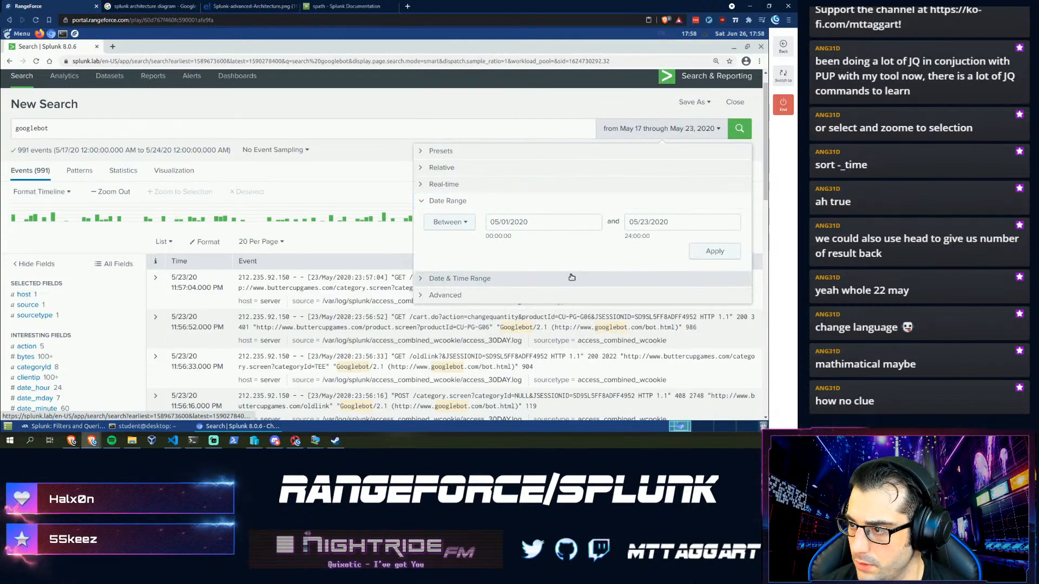
click(438, 279)
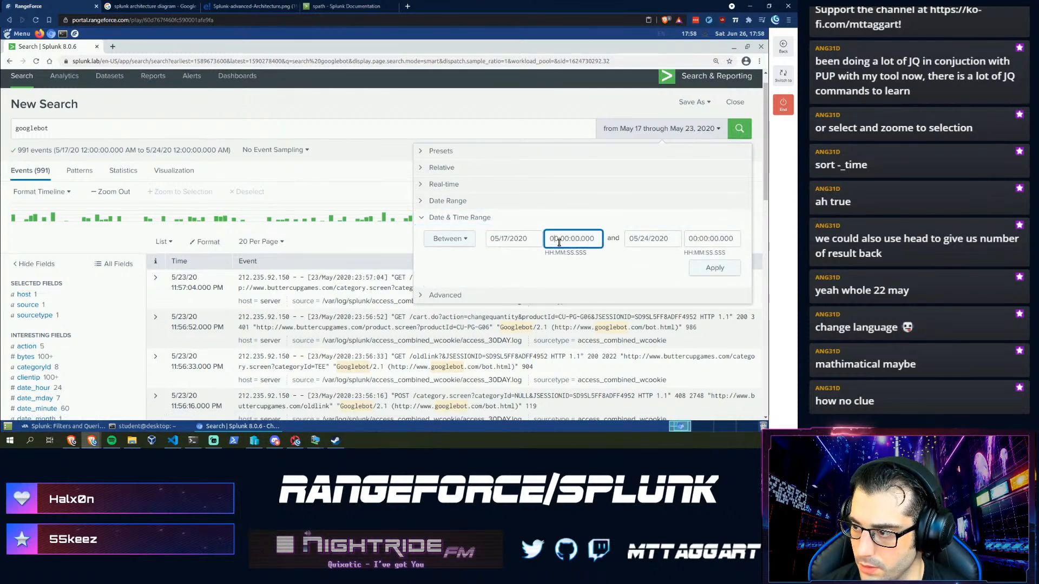
key(Left)
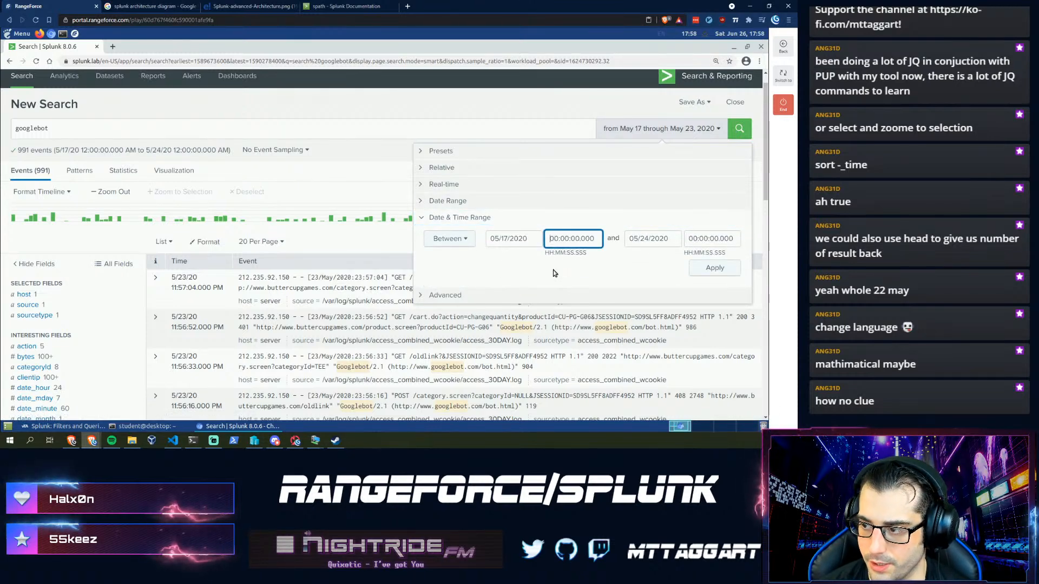
key(shift+Right)
key(shift+Right)
text(17)
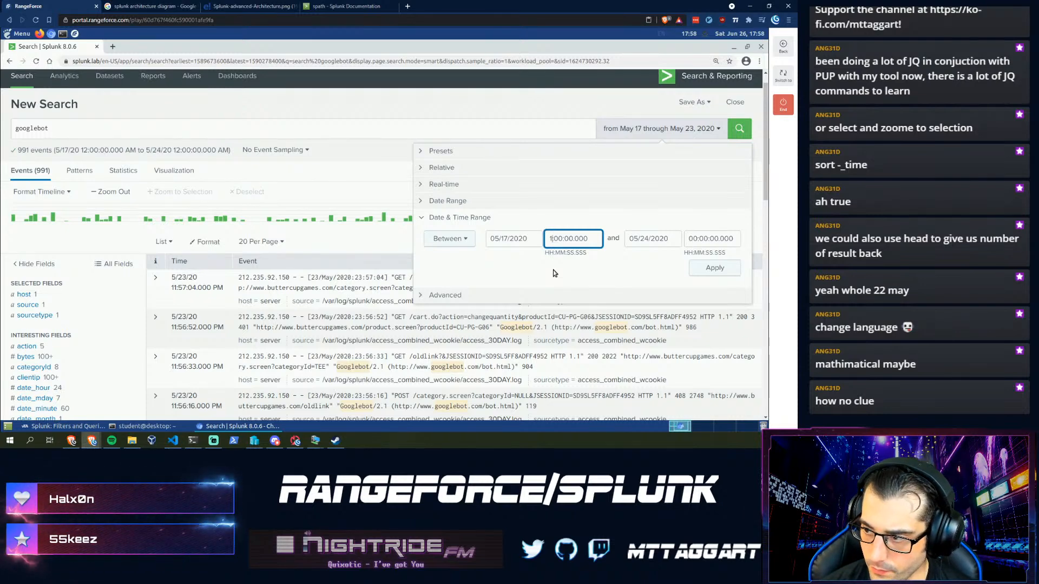
click(642, 239)
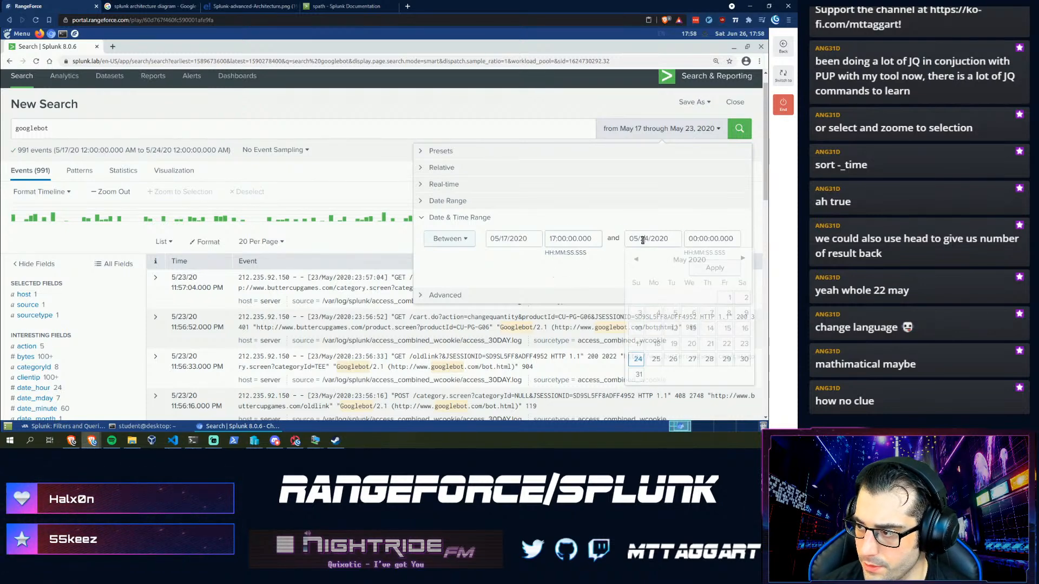
click(508, 242)
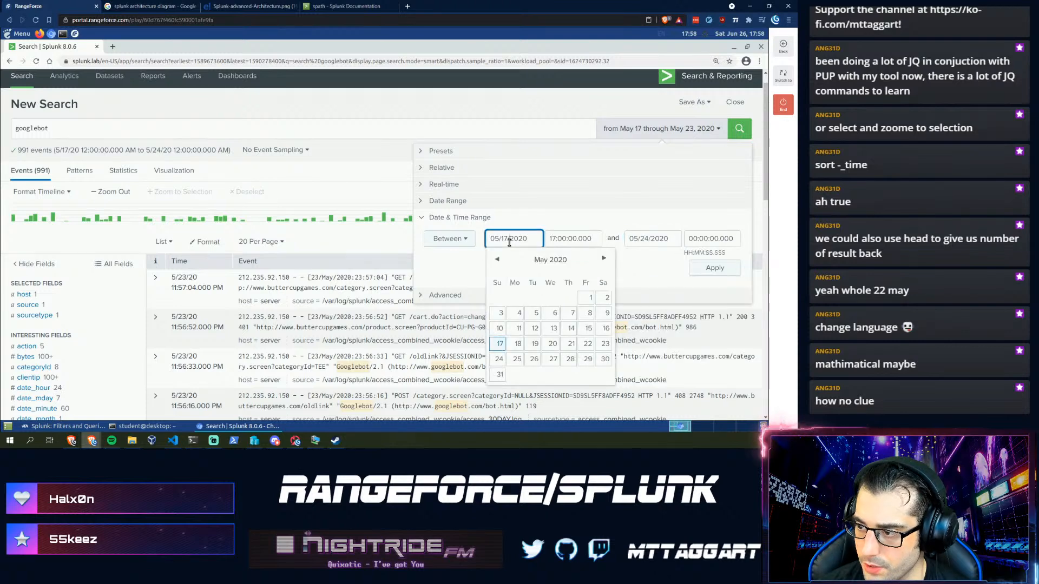
click(589, 297)
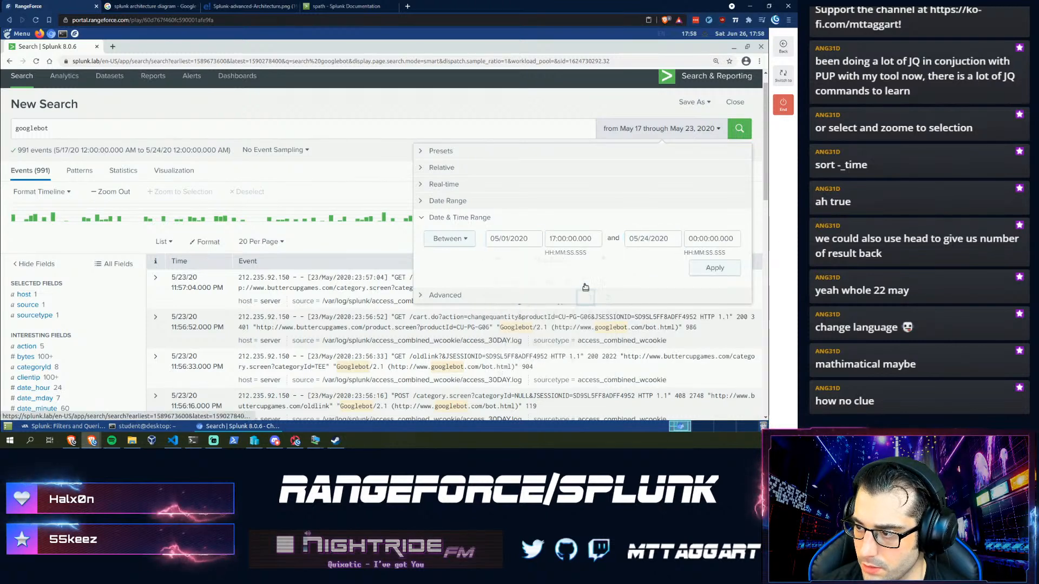
click(652, 239)
click(658, 314)
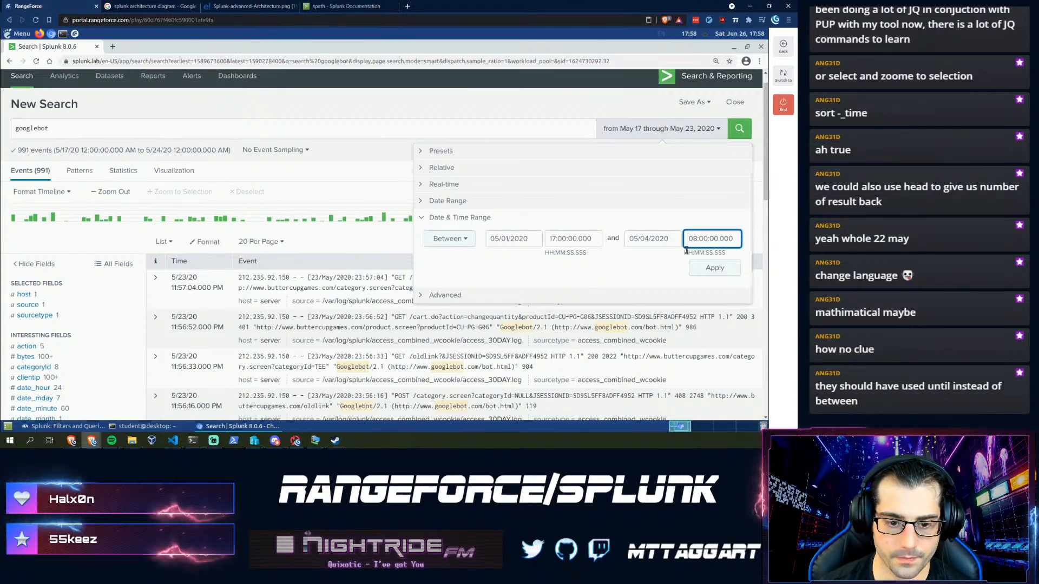
click(715, 268)
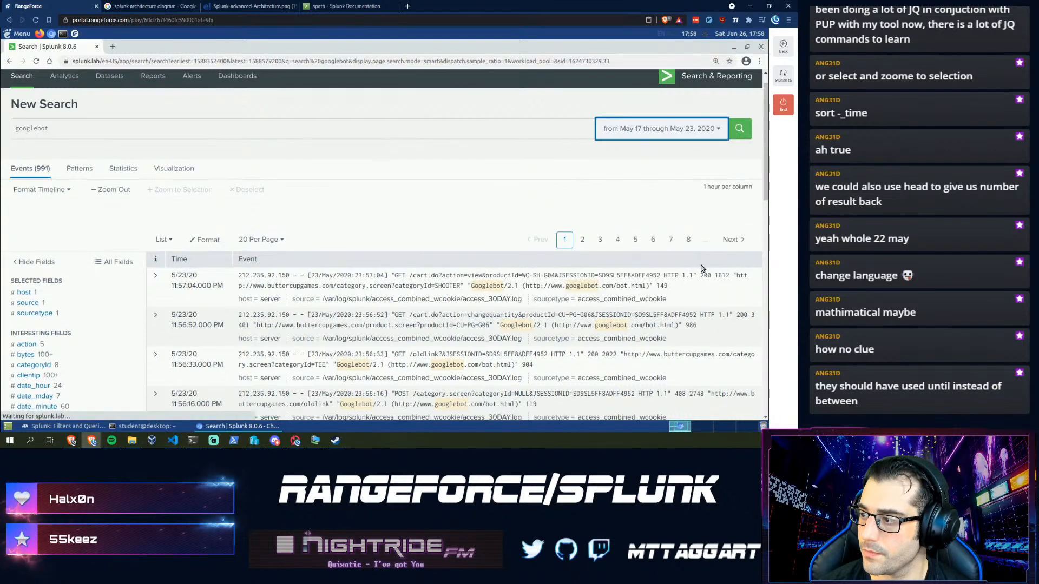
- Submit 363 as the googlebot count, confirm 2.1 is accepted, and copy 'category.screen' from question three
click(95, 428)
click(392, 237)
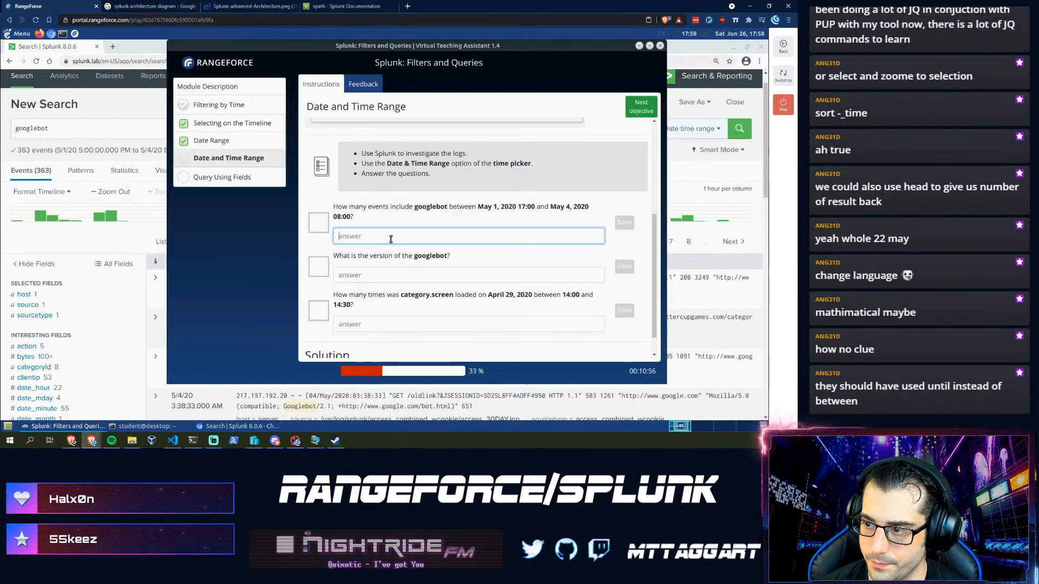
text(363)
key(Return)
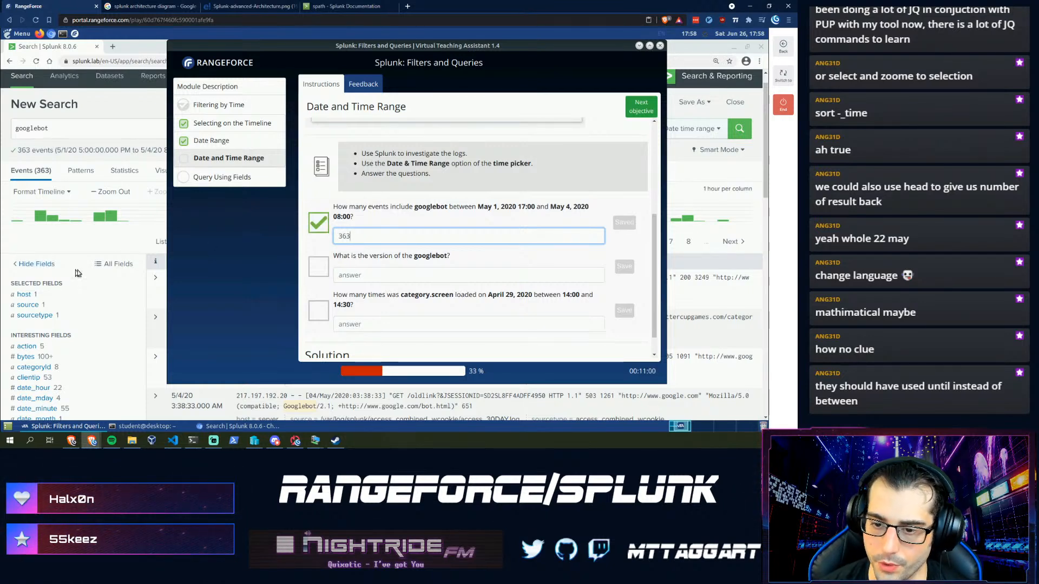
click(92, 231)
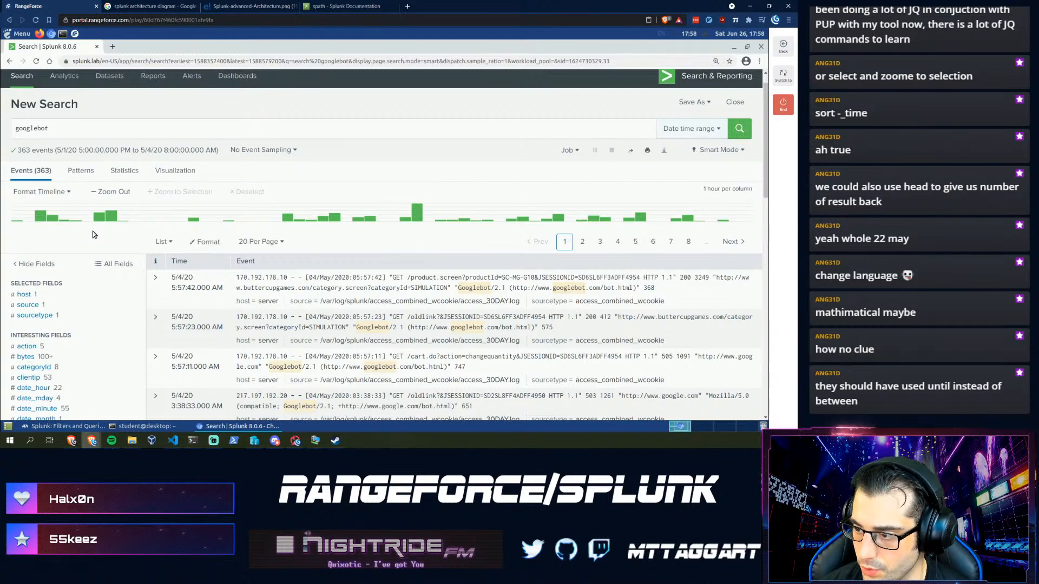
click(64, 426)
click(404, 271)
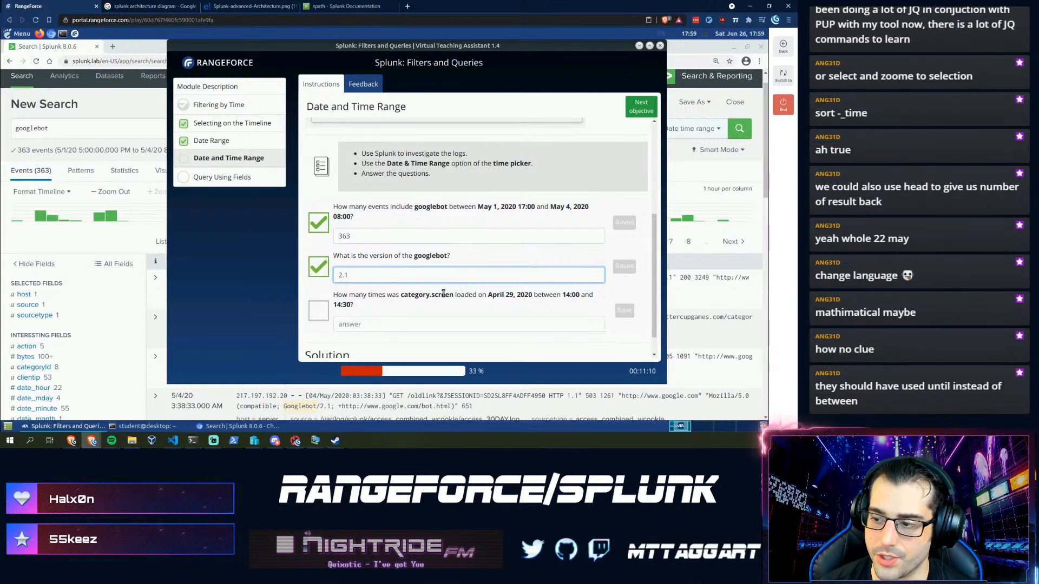
drag(453, 295, 400, 298)
key(ctrl+c)
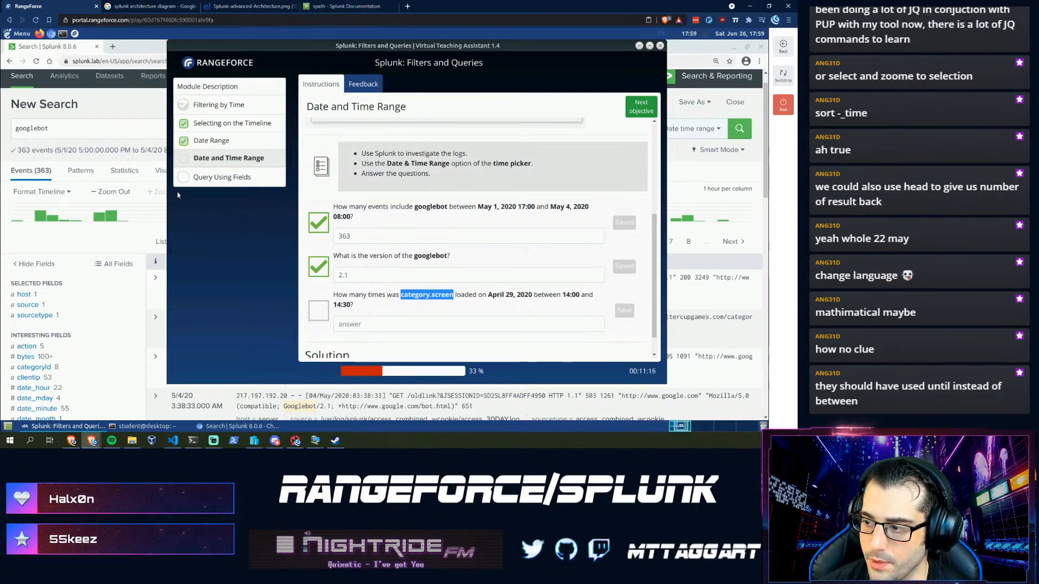
click(99, 134)
- Replace the googlebot query with category.screen and run it
drag(103, 131, 14, 132)
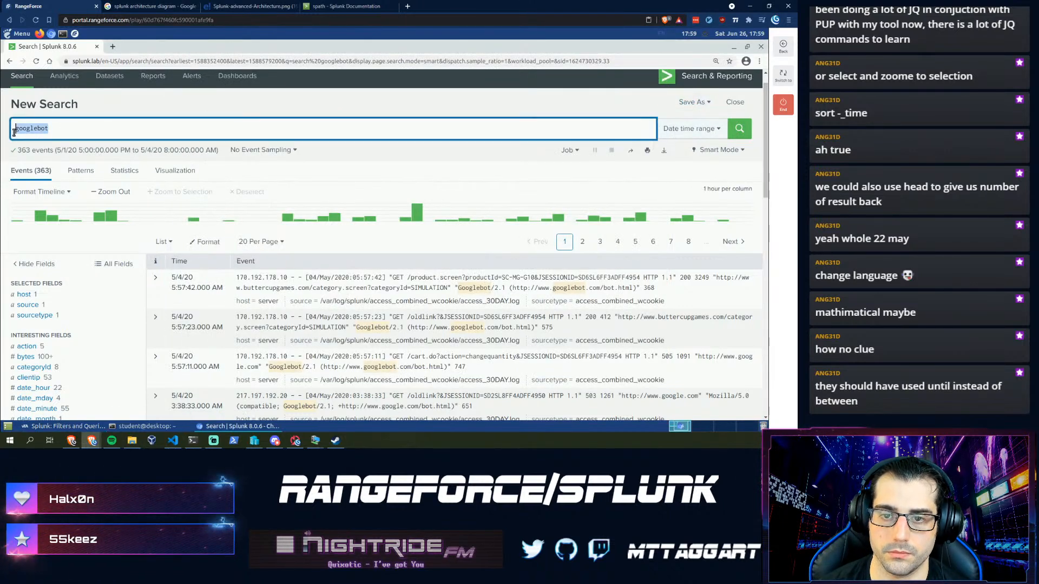
key(ctrl+v)
key(Return)
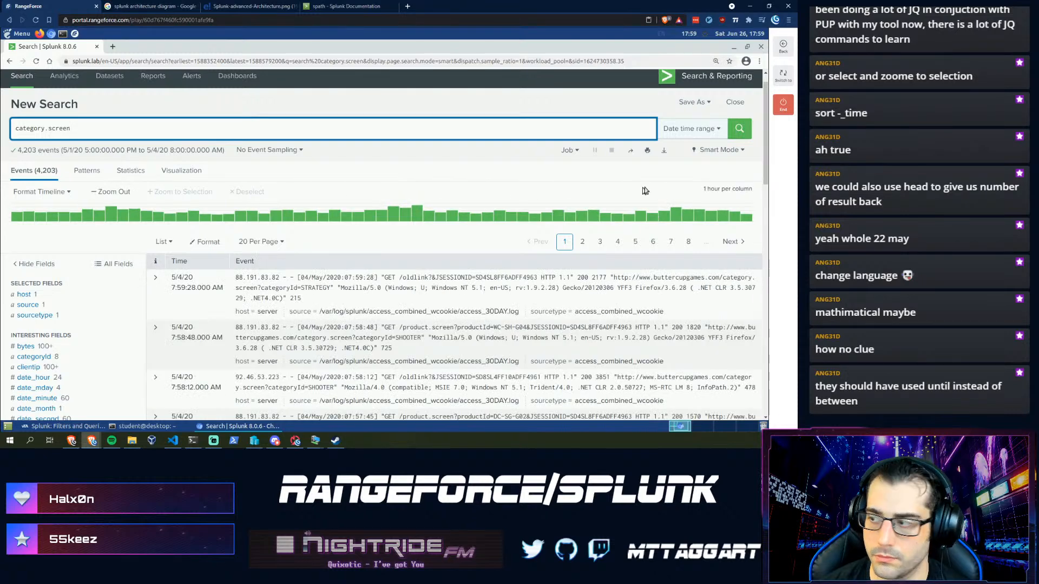
- Set the time range to 04/29/2020 14:00 through 05/04/2020 14:30, giving 7,718 events
click(686, 129)
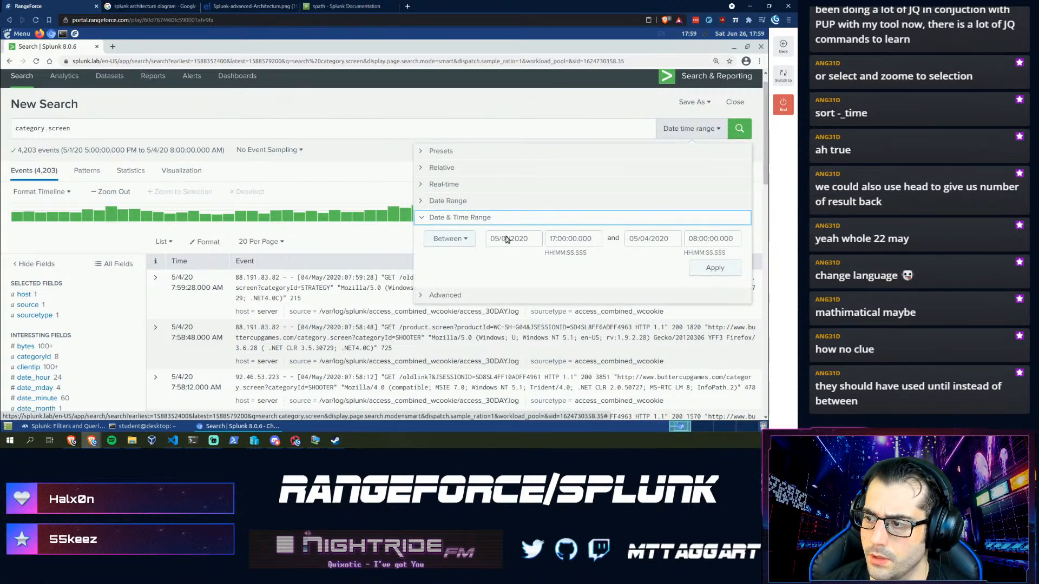
click(73, 427)
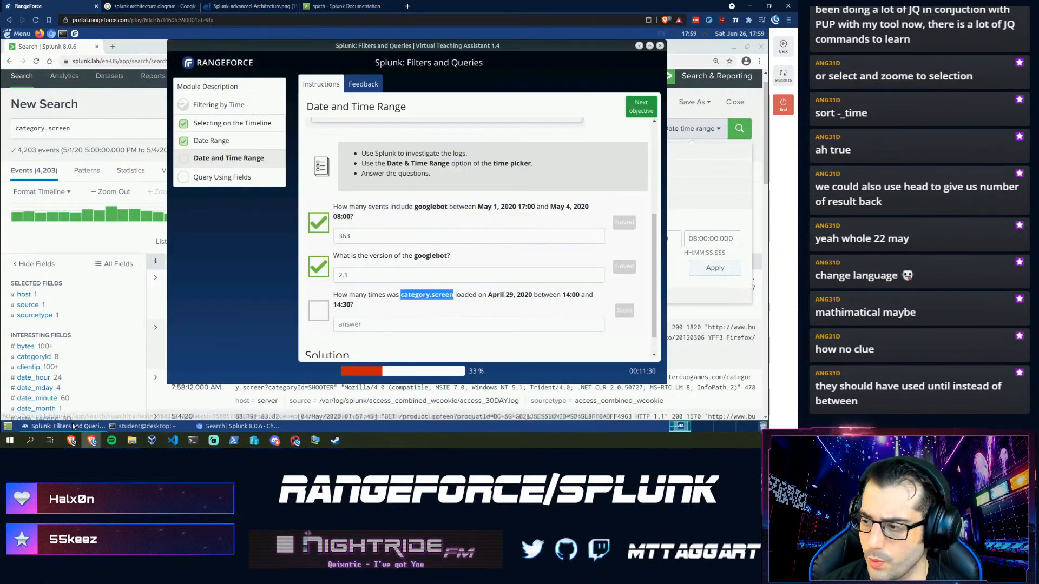
click(703, 218)
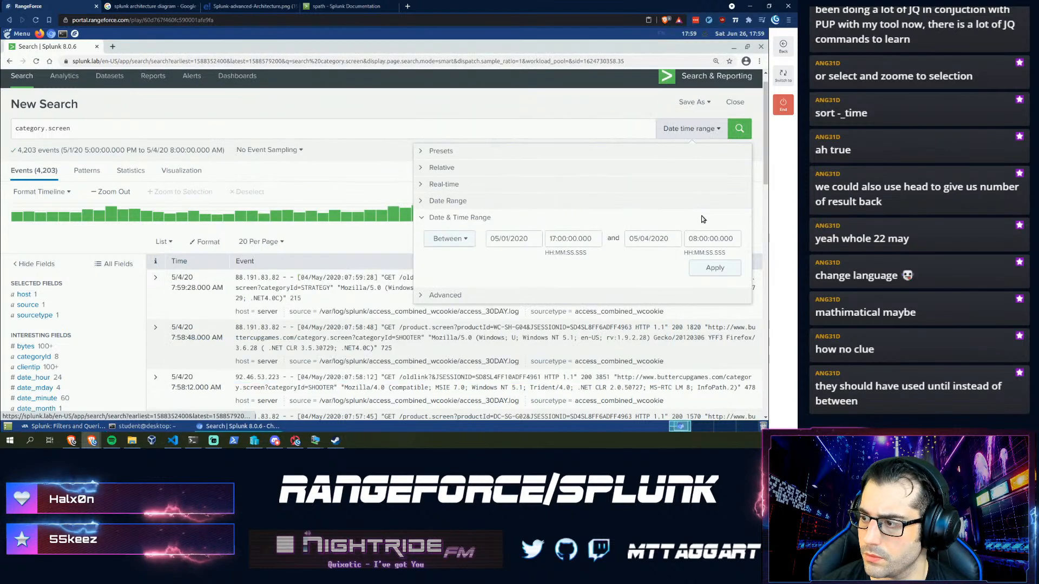
click(490, 243)
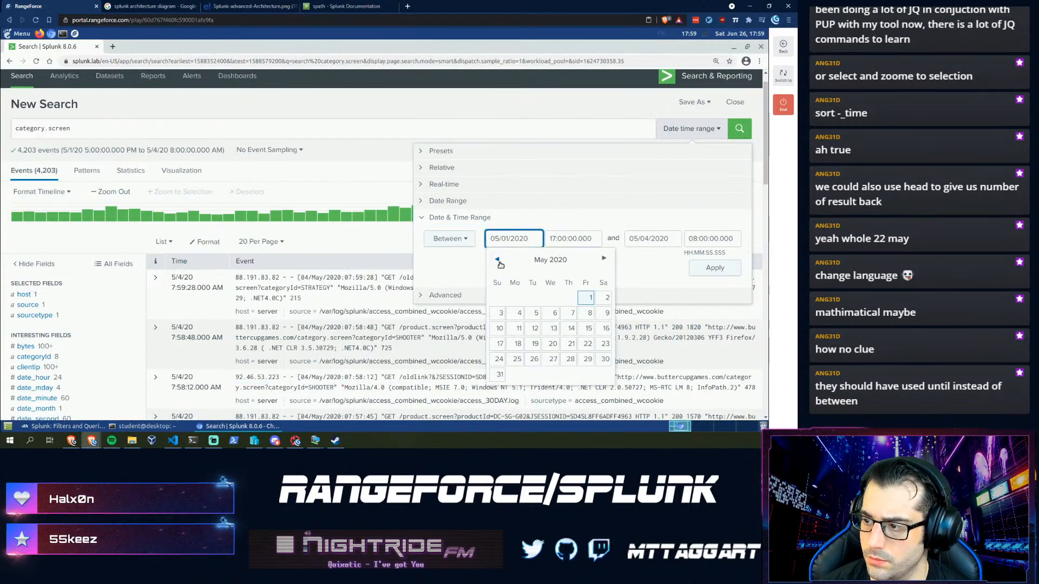
click(552, 359)
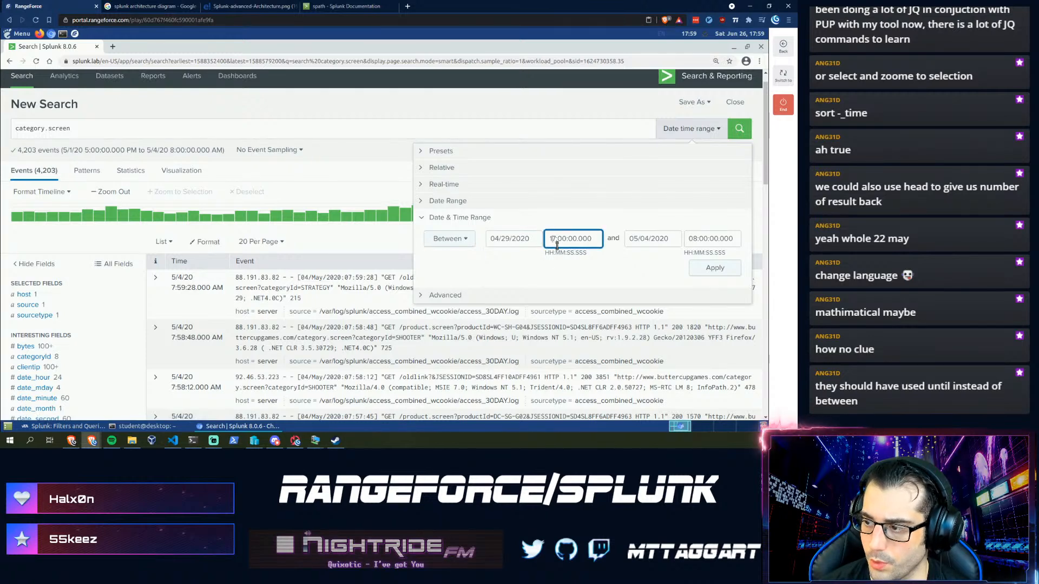
key(BackSpace)
text(4)
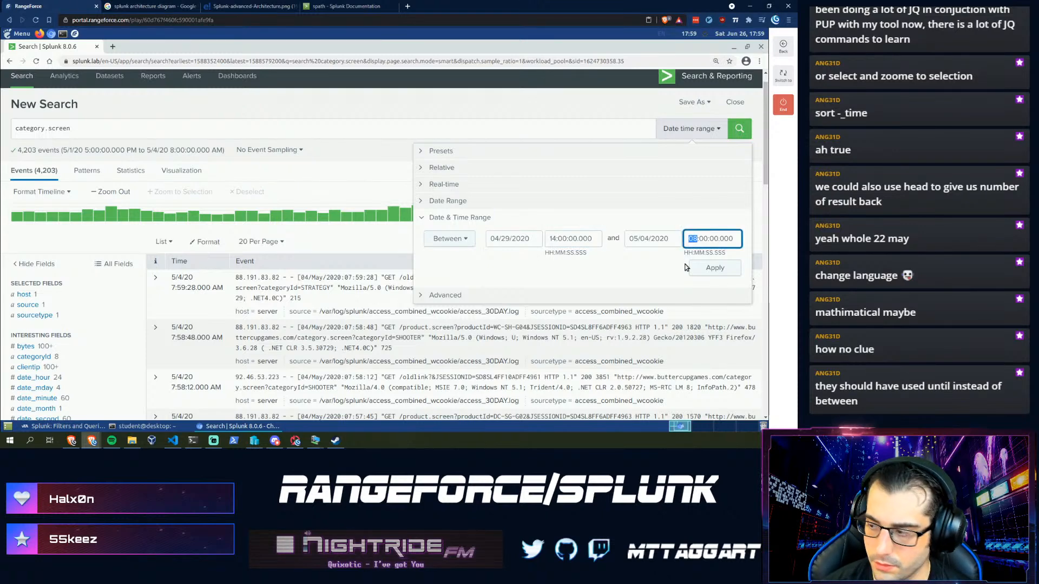
text(4)
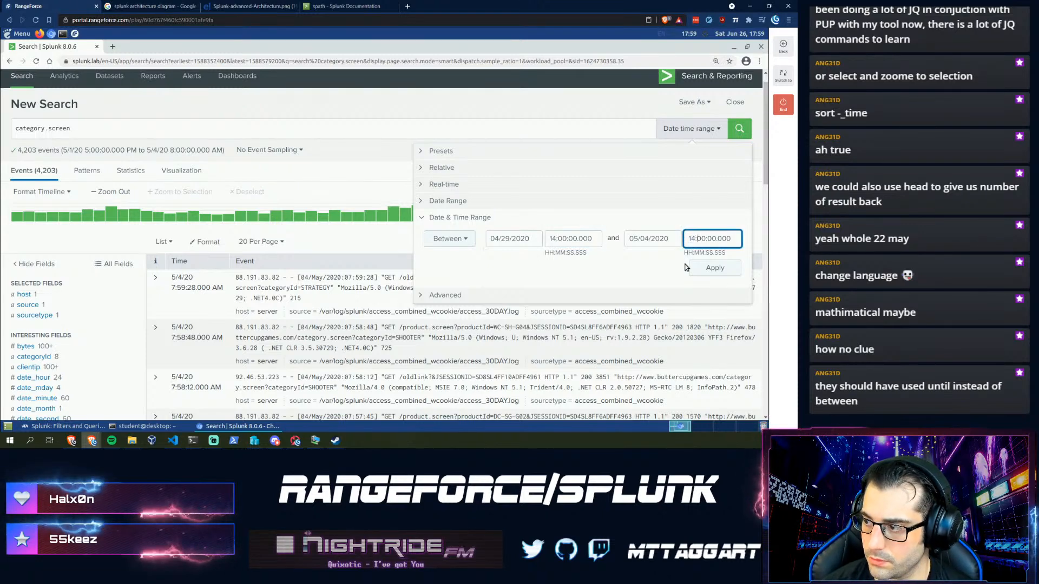
key(Right)
key(shift+Right)
key(shift+Right)
text(30)
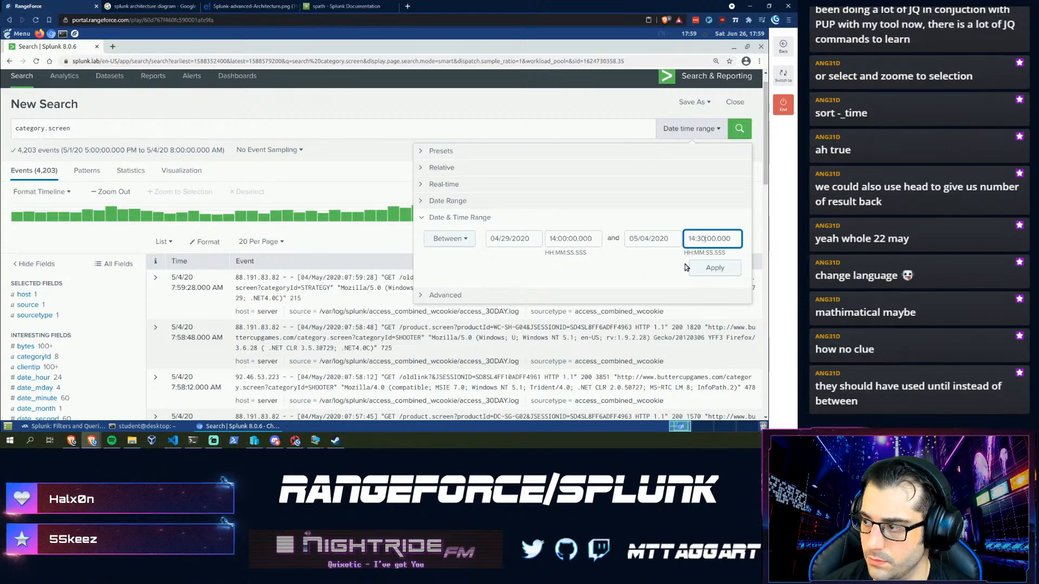
click(720, 270)
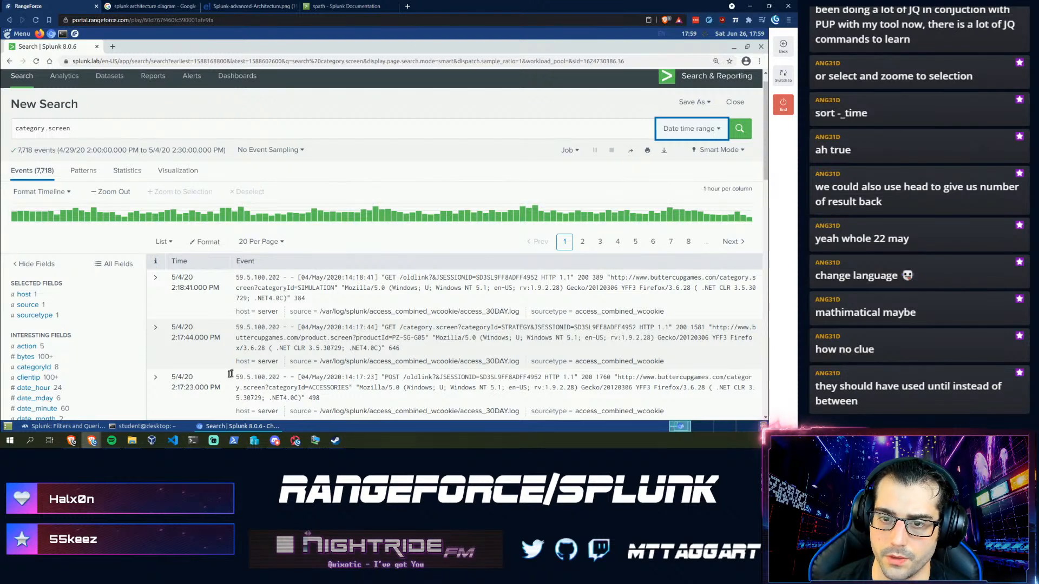
key(alt+Tab)
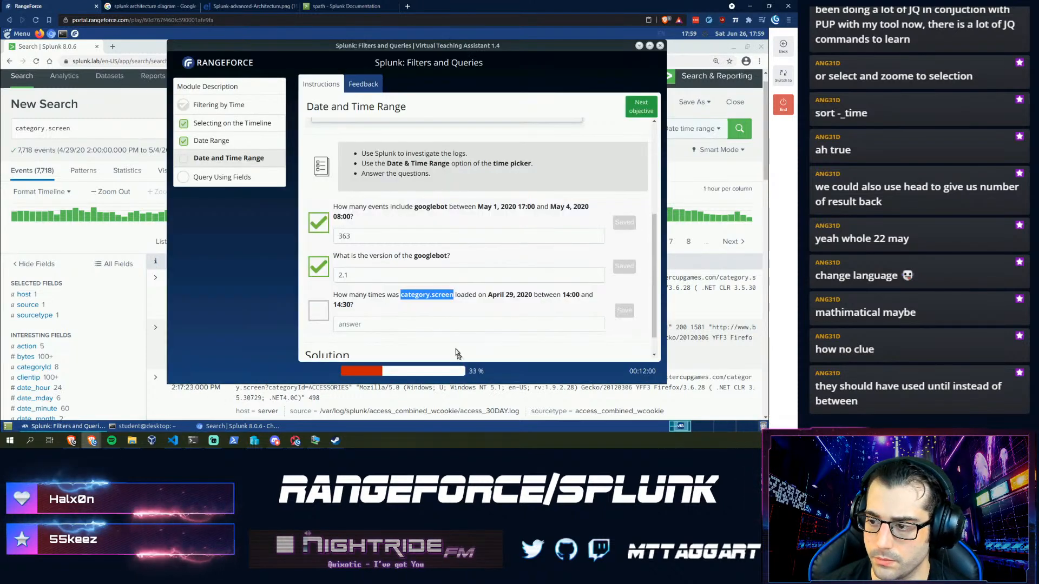
- Try the 7718 category.screen answer, then select 'GET /category.screen' in a result event
click(356, 325)
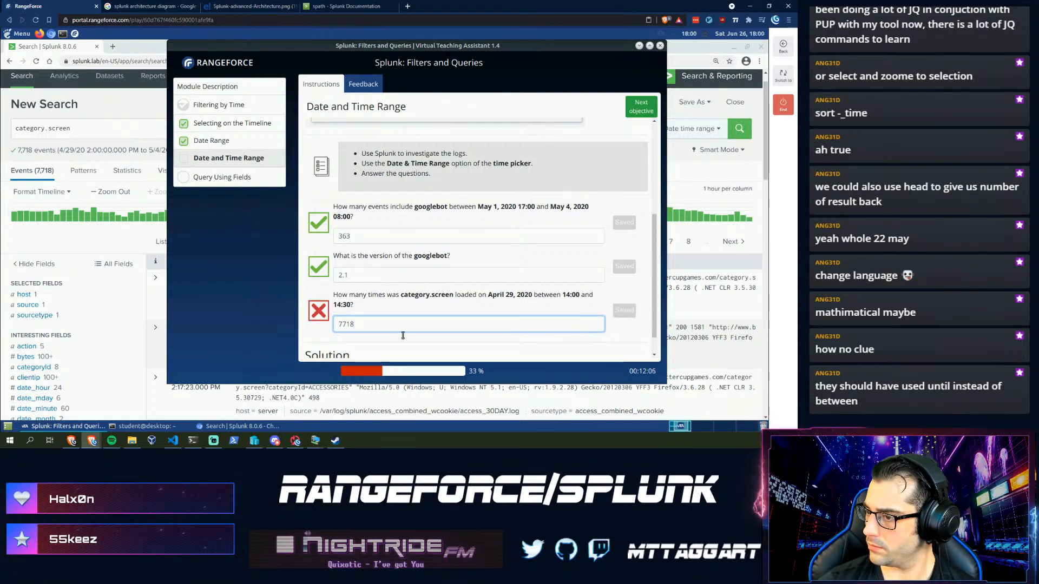
click(66, 234)
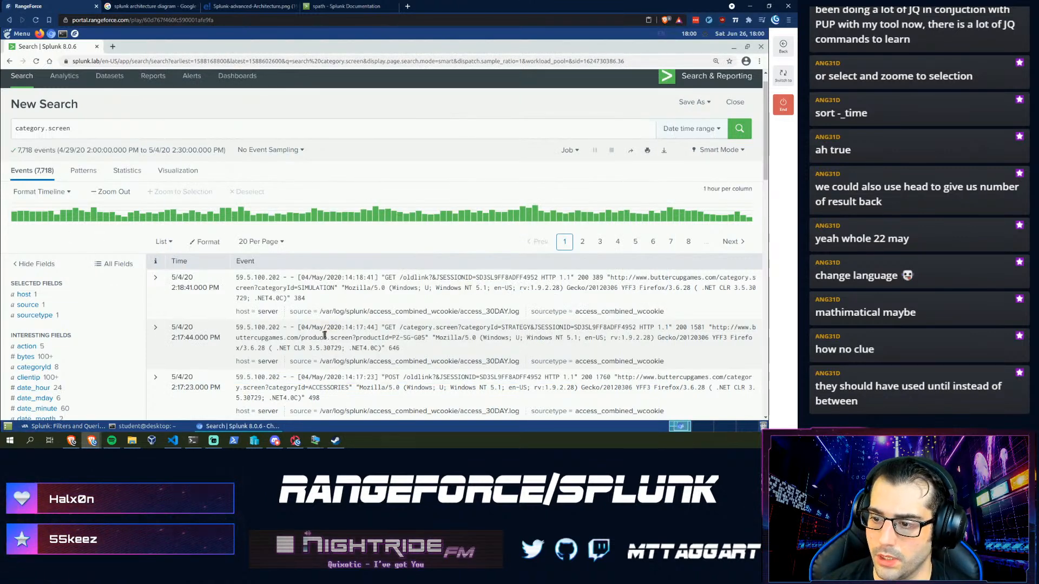
scroll(306, 338, down, 1)
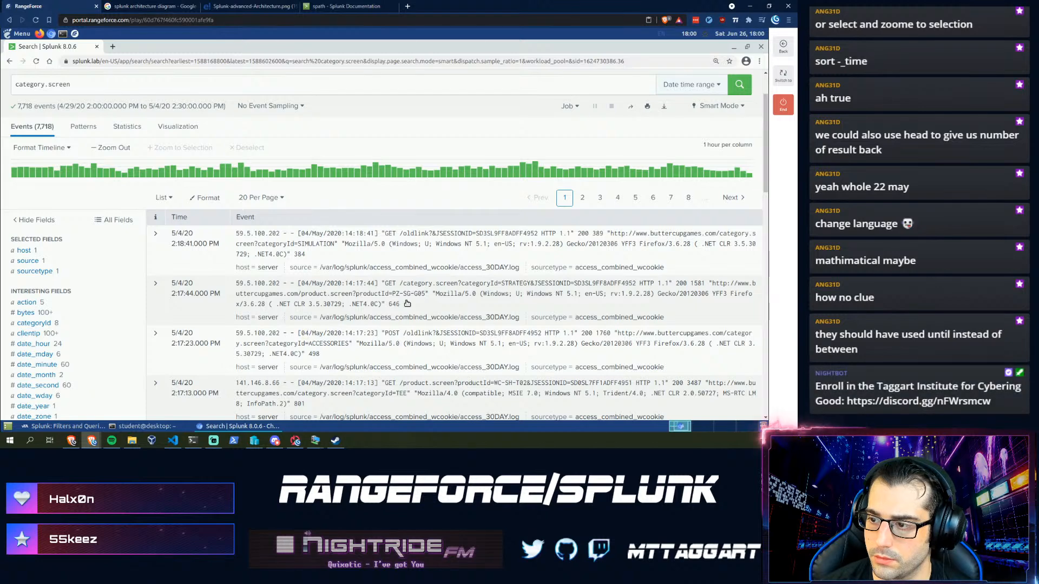
drag(461, 284, 385, 283)
key(ctrl+c)
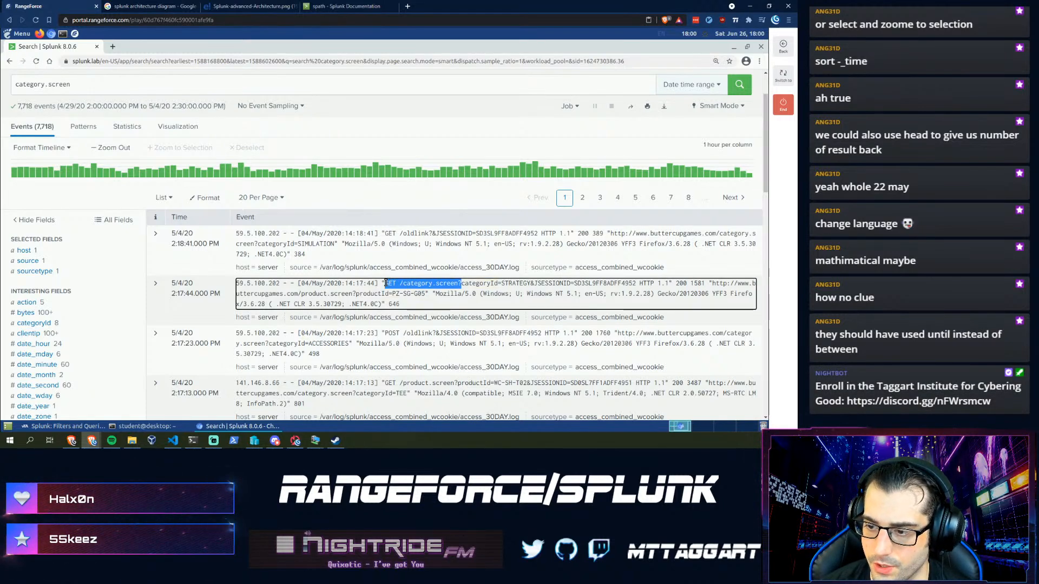
- Search for the exact phrase "GET /category.screen", returning 3,037 events, and record 3037 in the quiz
scroll(338, 276, up, 2)
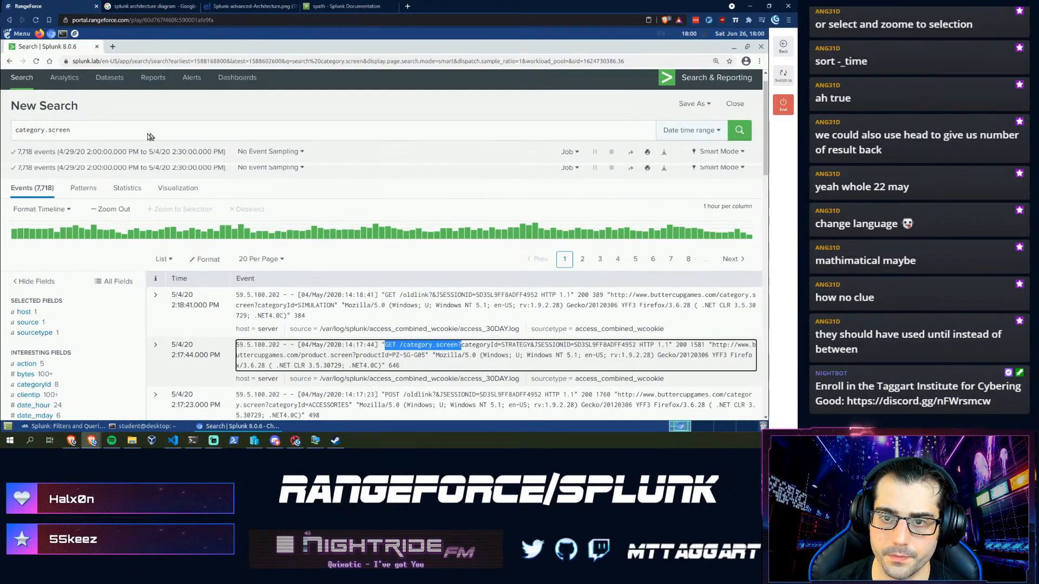
drag(102, 151, 2, 149)
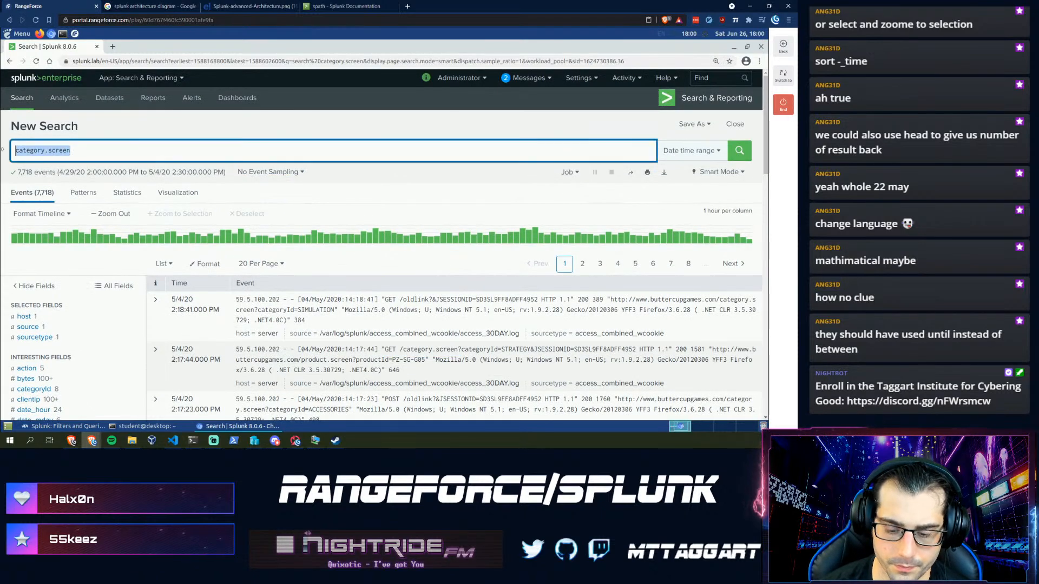
text(")
key(ctrl+v)
text(")
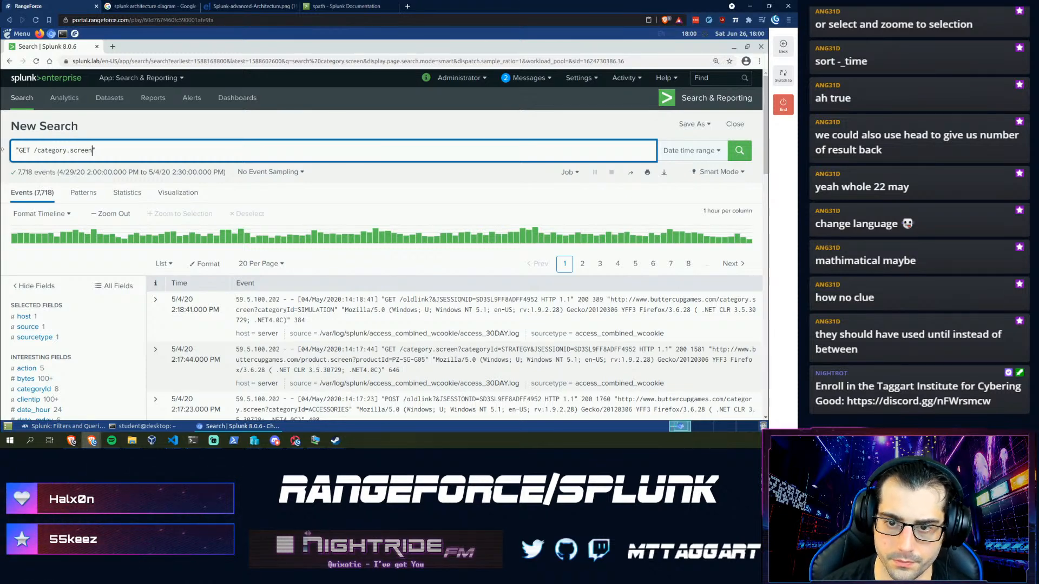
key(Return)
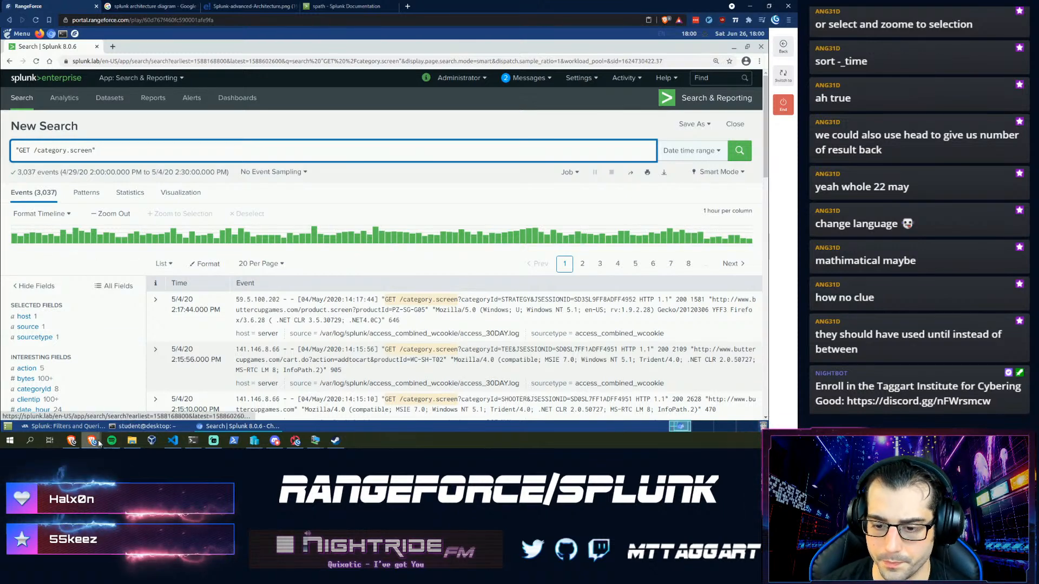
click(62, 425)
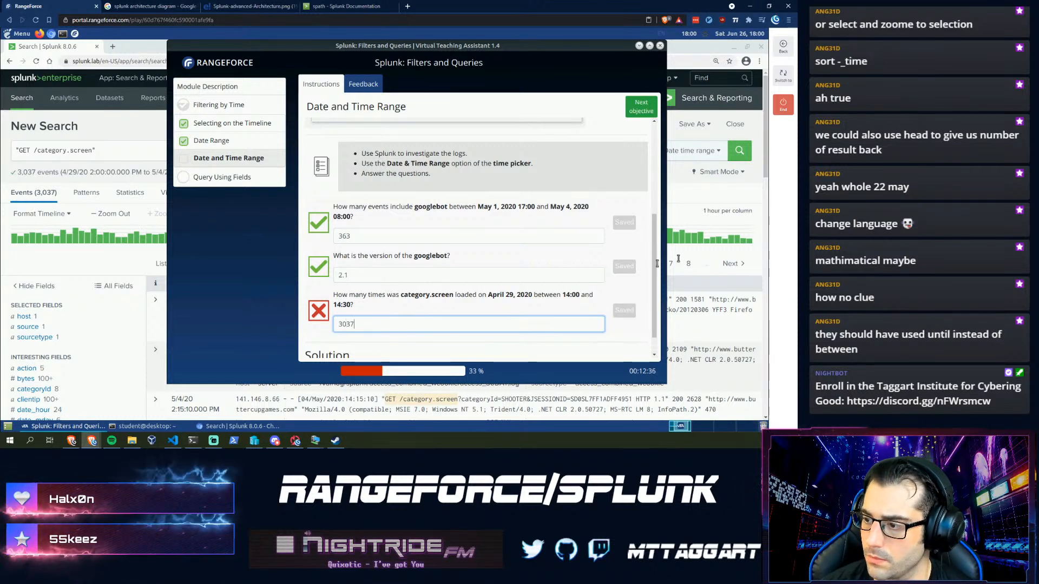
click(121, 126)
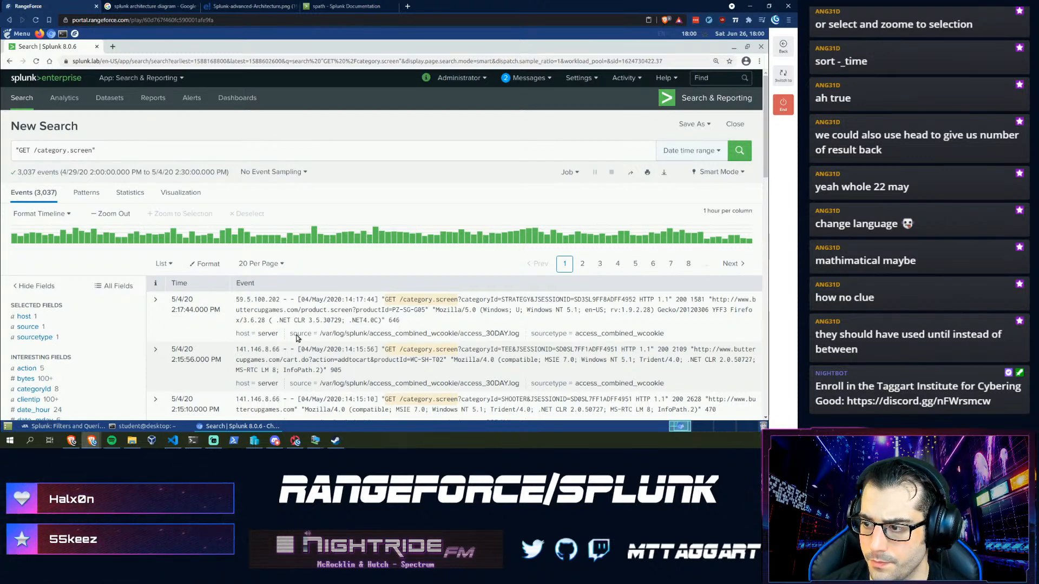
- Scroll through the 3,037 GET /category.screen events and return to the quiz showing 3037
scroll(281, 341, down, 1)
scroll(282, 340, down, 1)
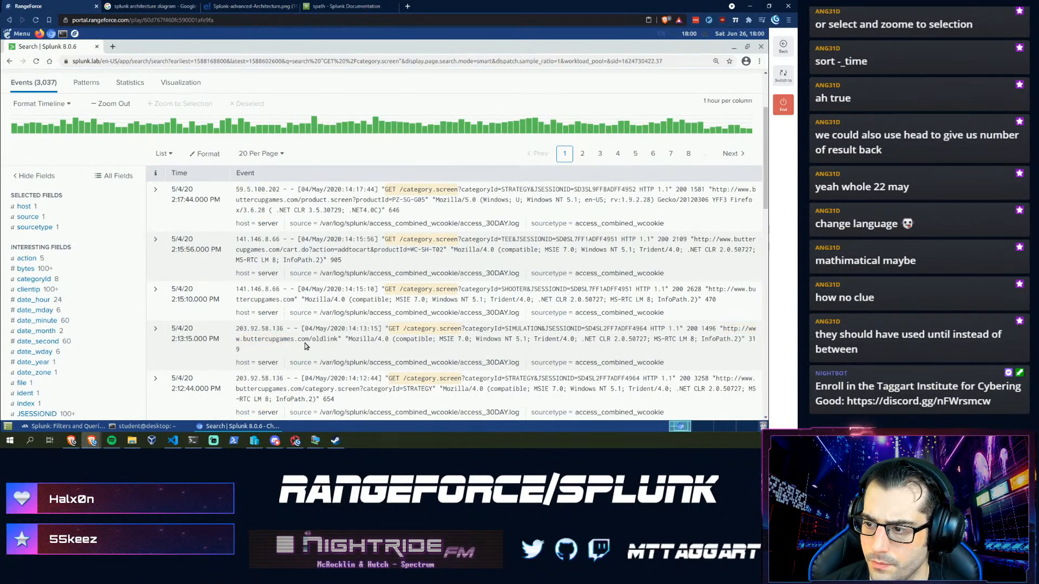
scroll(304, 343, down, 3)
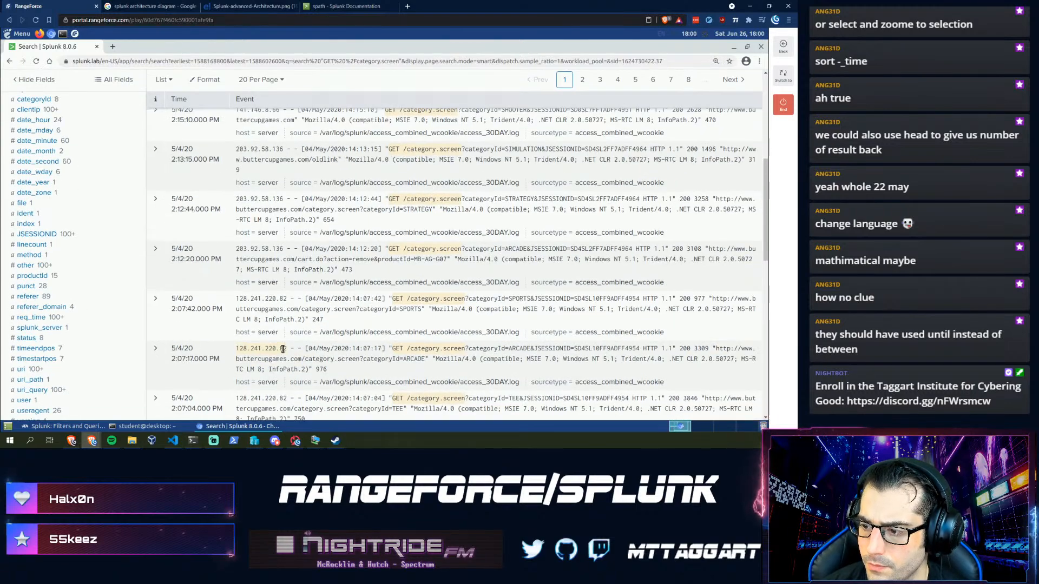
scroll(282, 349, down, 2)
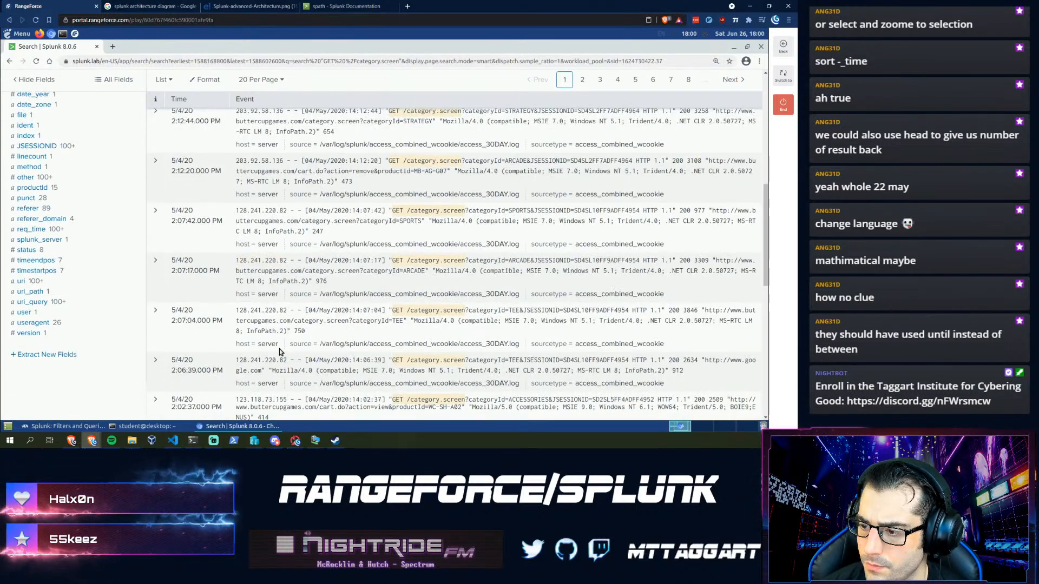
scroll(279, 348, down, 3)
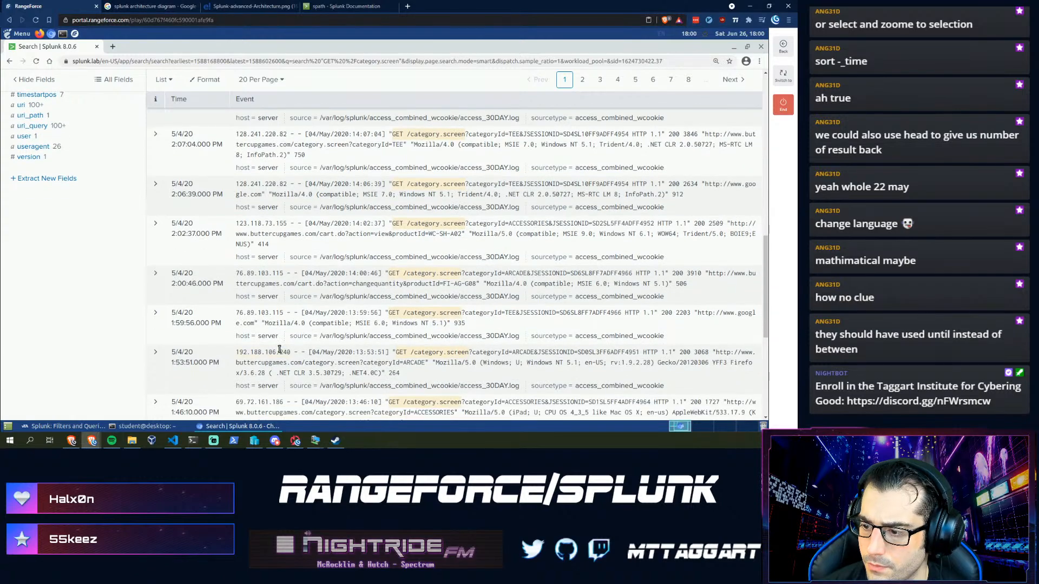
scroll(279, 352, down, 2)
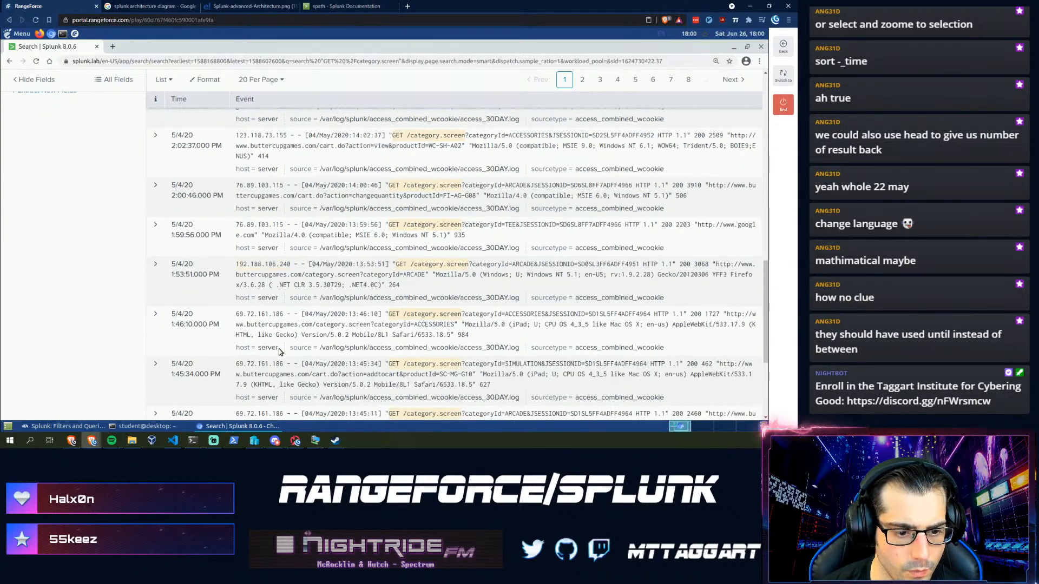
scroll(278, 348, up, 7)
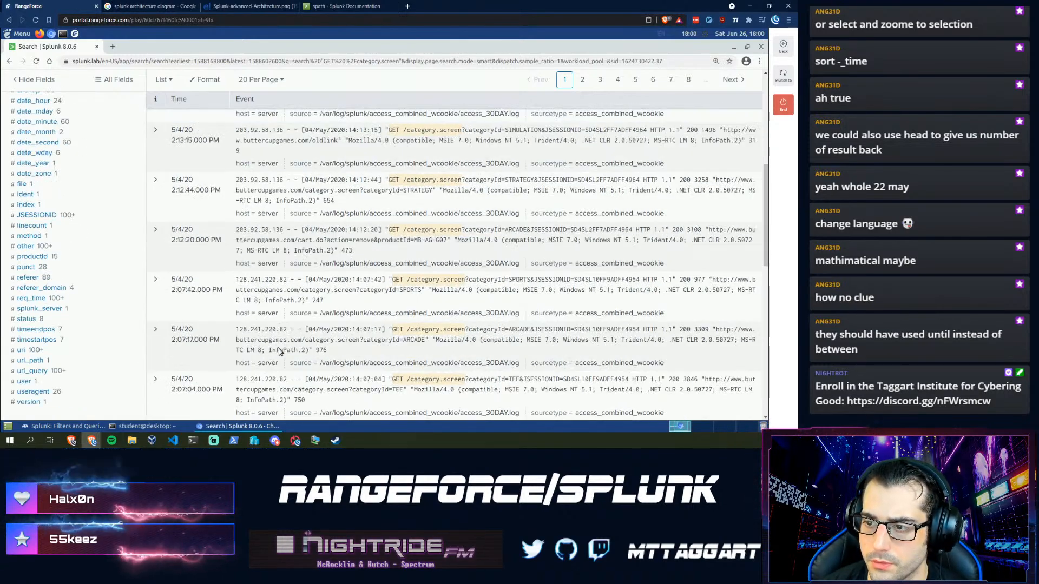
scroll(279, 351, up, 8)
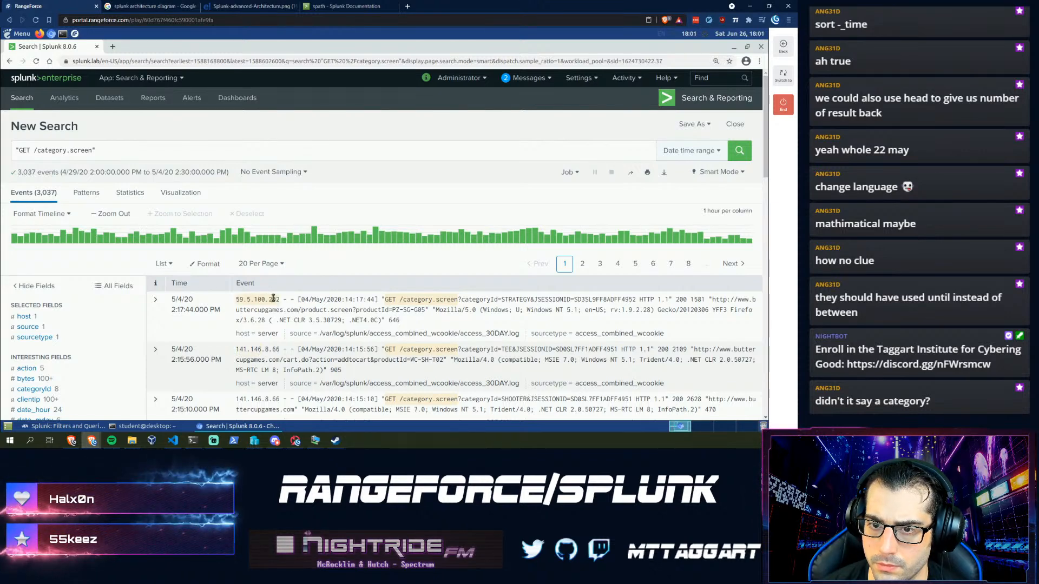
click(69, 426)
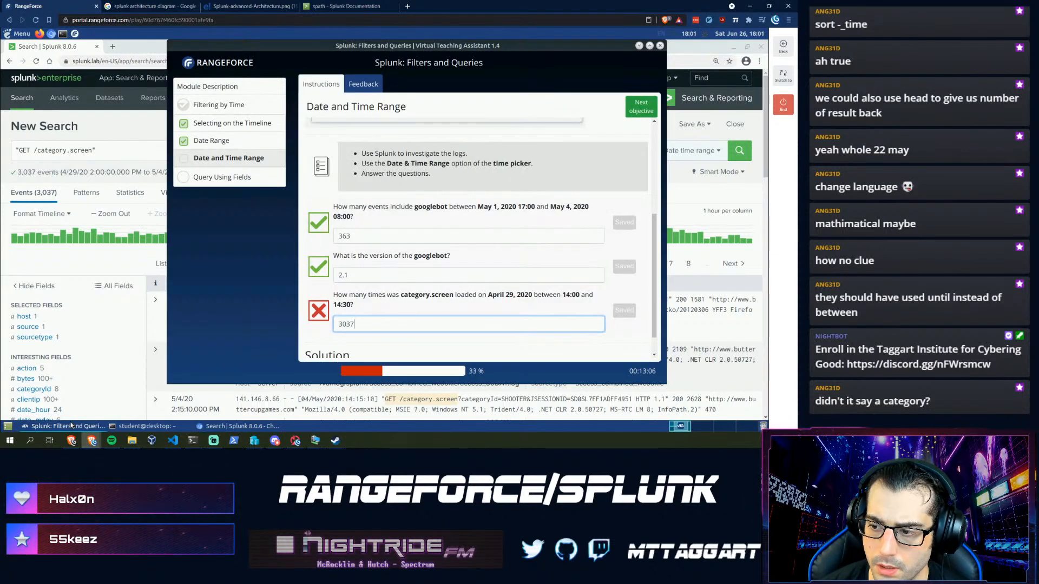
- Move the quiz window aside and open the GET /category.screen search's date and time range settings
drag(391, 294, 543, 292)
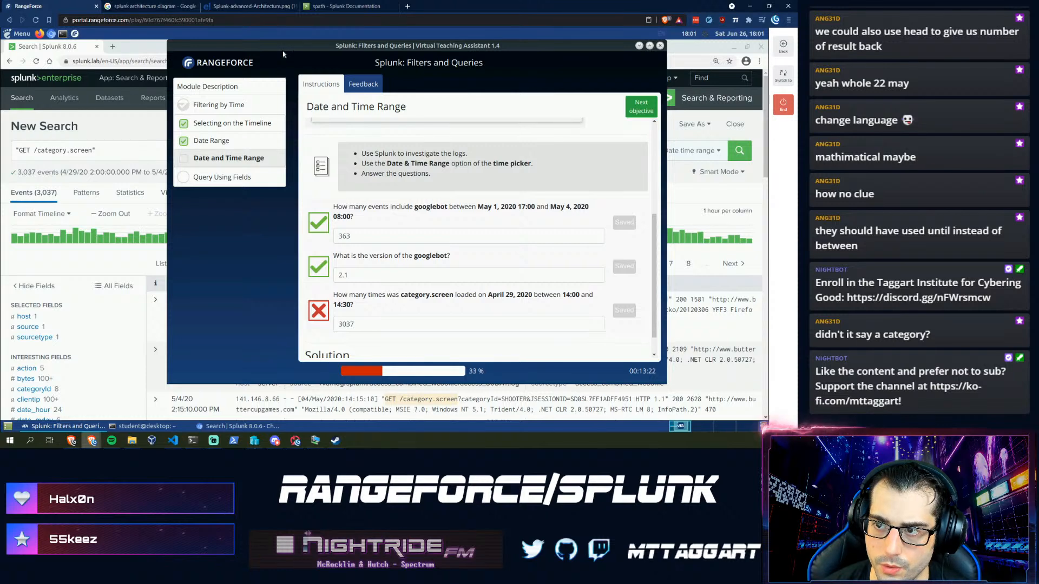
drag(381, 61, 500, 79)
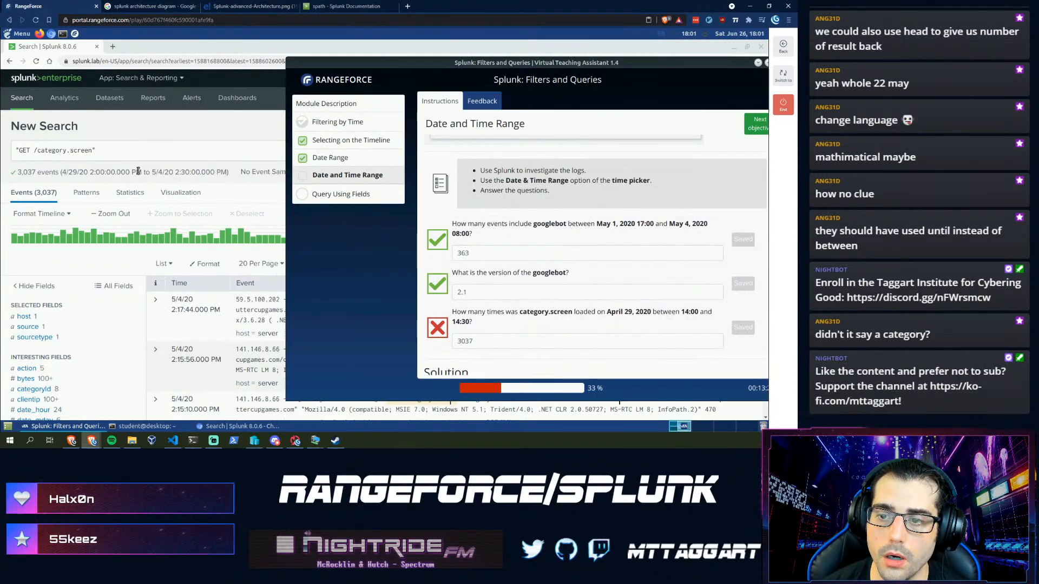
click(179, 145)
click(686, 152)
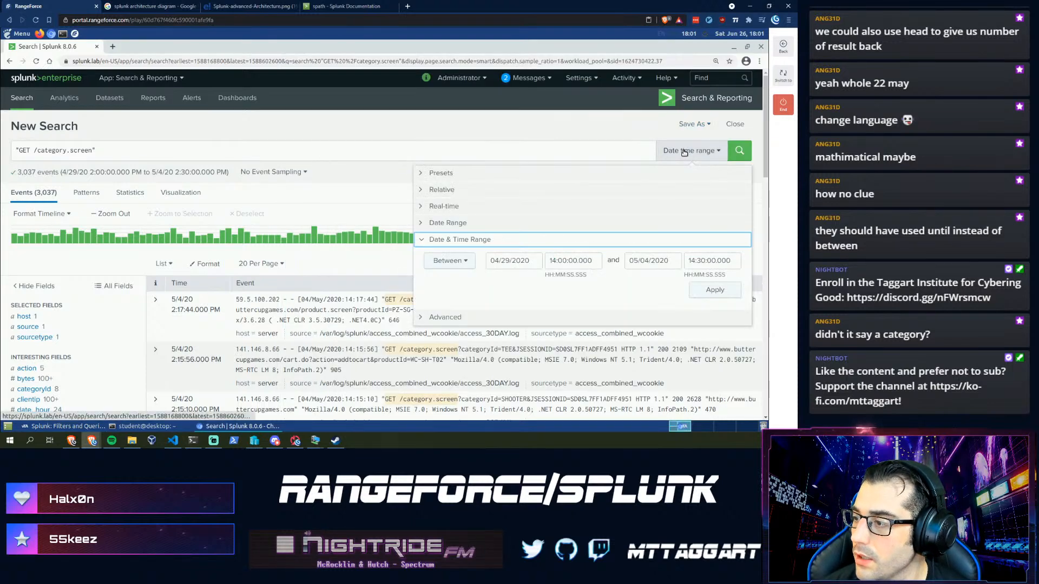
- Set the range end date to April 29, 2020, covering 14:00–14:30 and returning 7 events
click(631, 262)
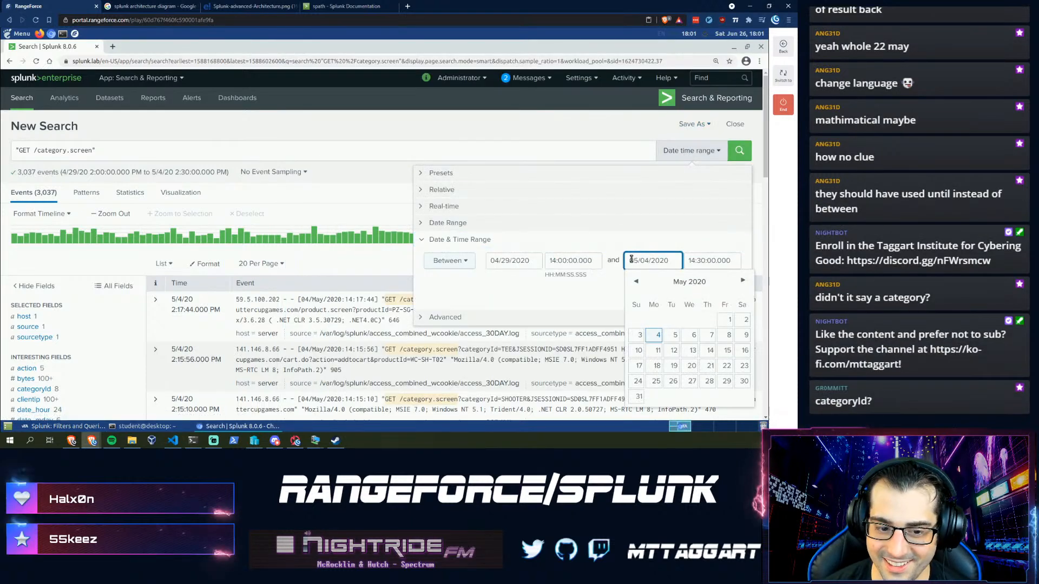
click(636, 283)
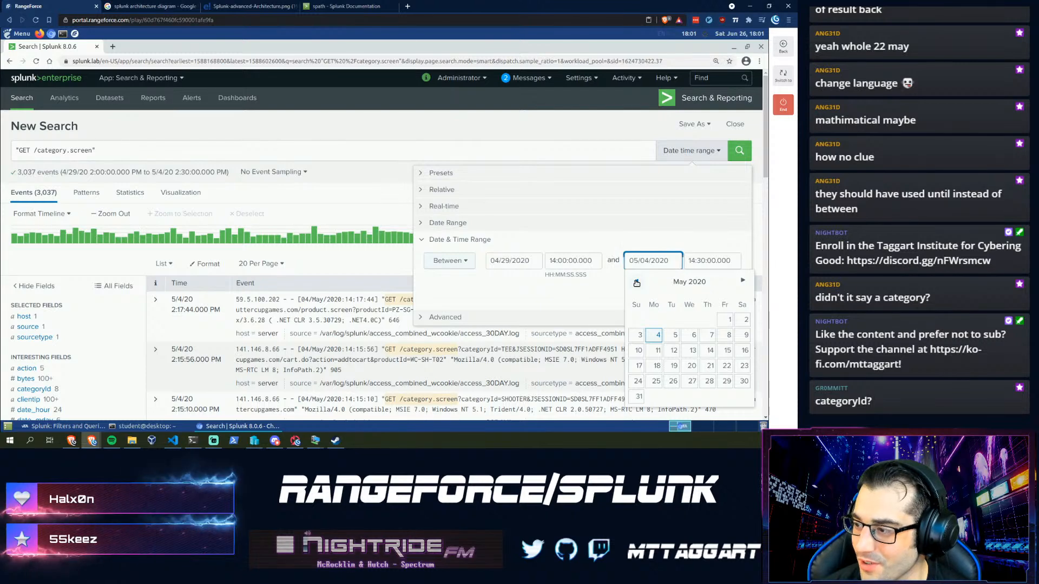
click(690, 382)
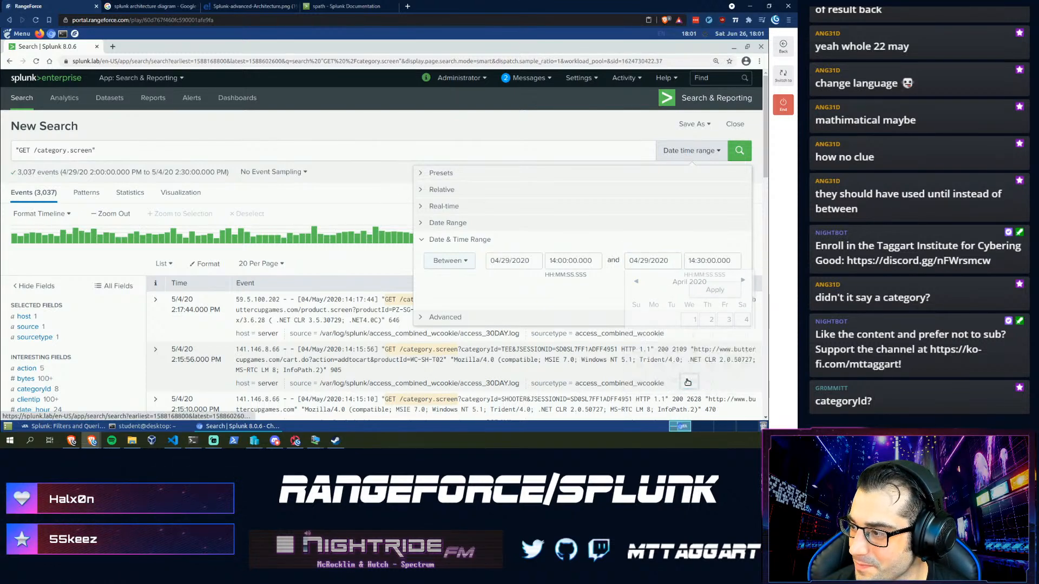
click(711, 297)
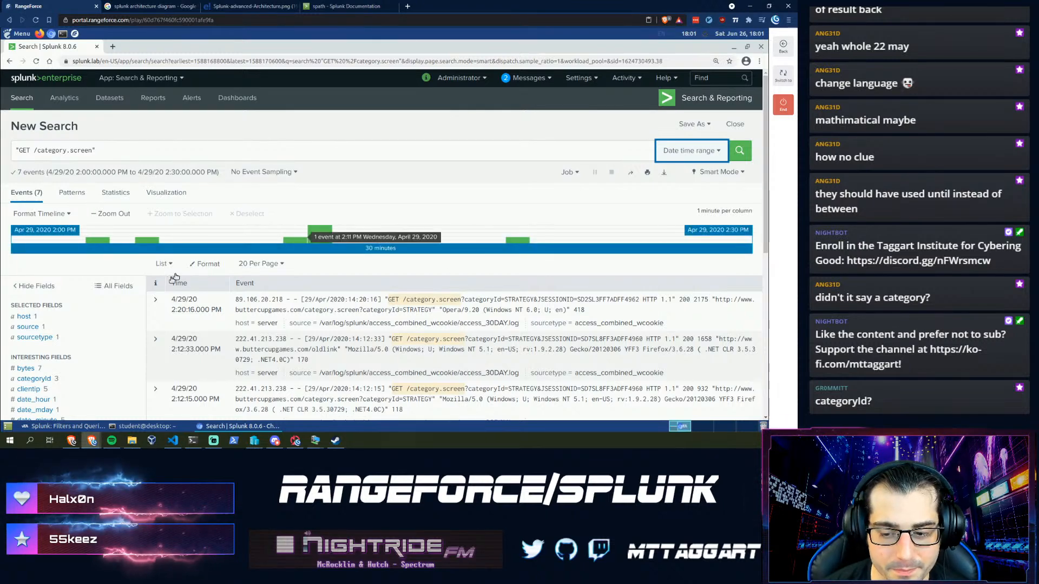
click(70, 427)
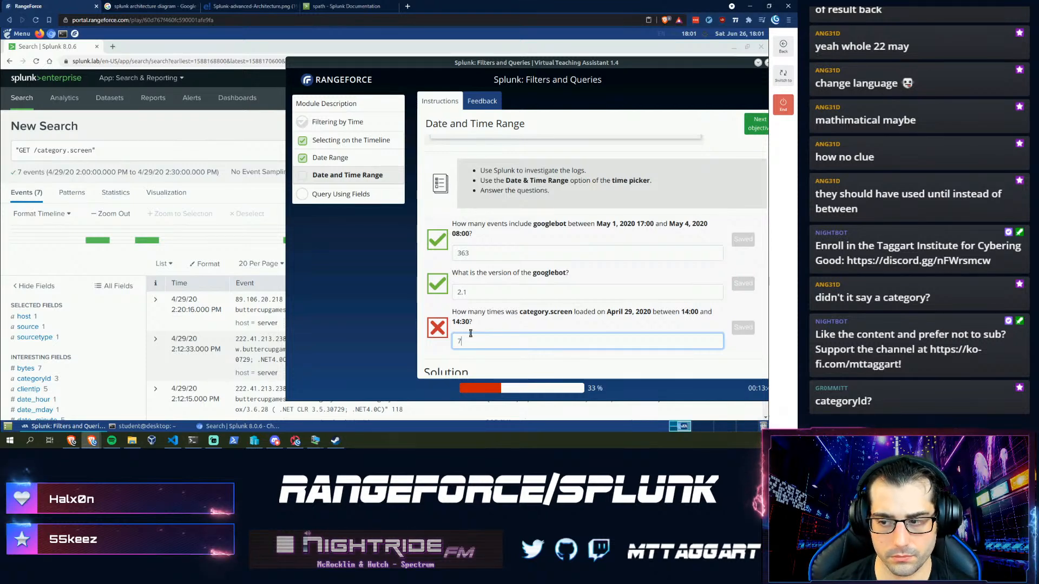
- Drop 'GET /' to search just category.screen (26 events) and submit 26 as the third answer
click(34, 150)
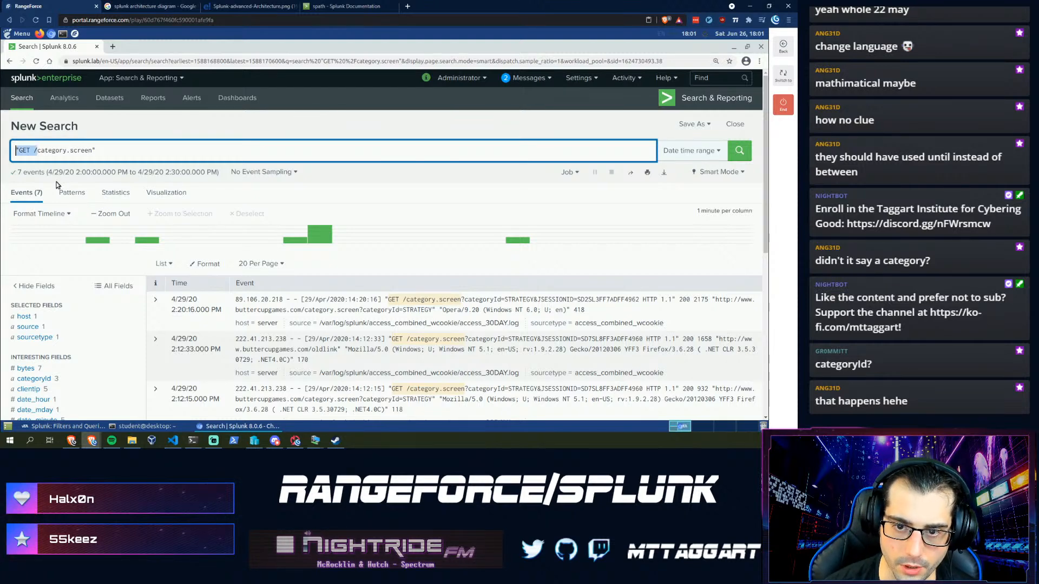
key(BackSpace)
key(Return)
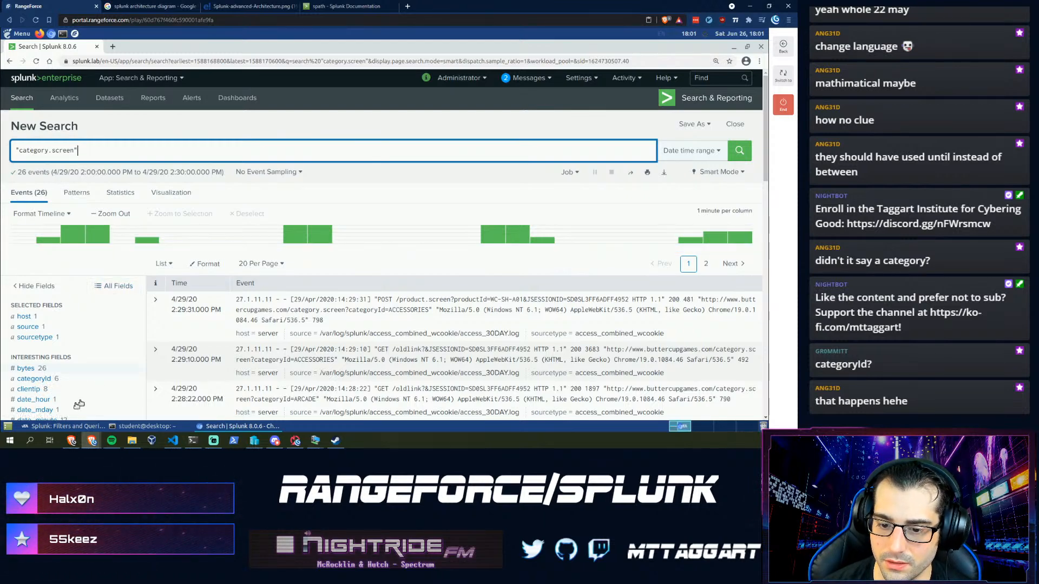
click(59, 426)
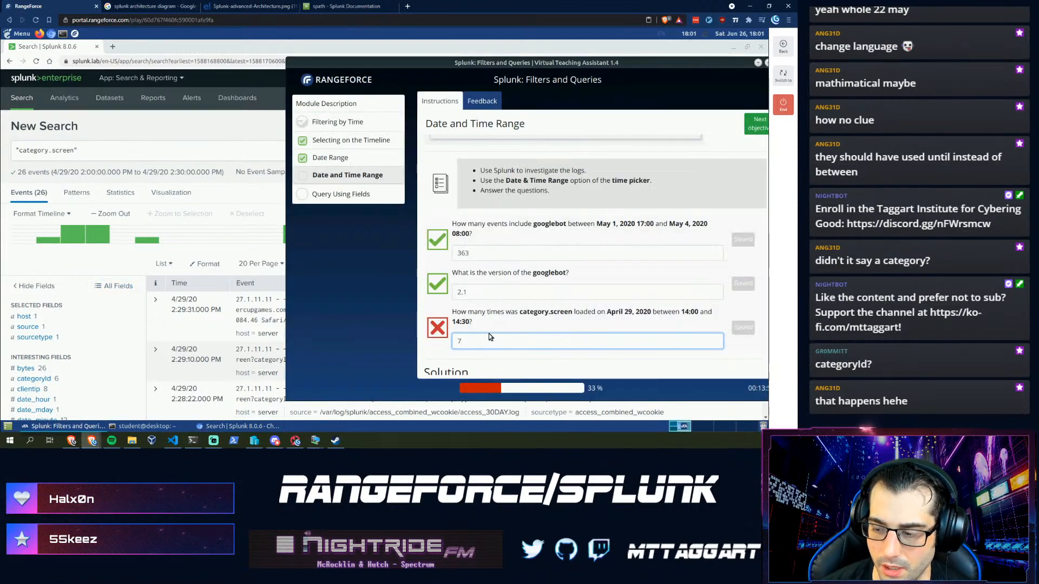
key(Return)
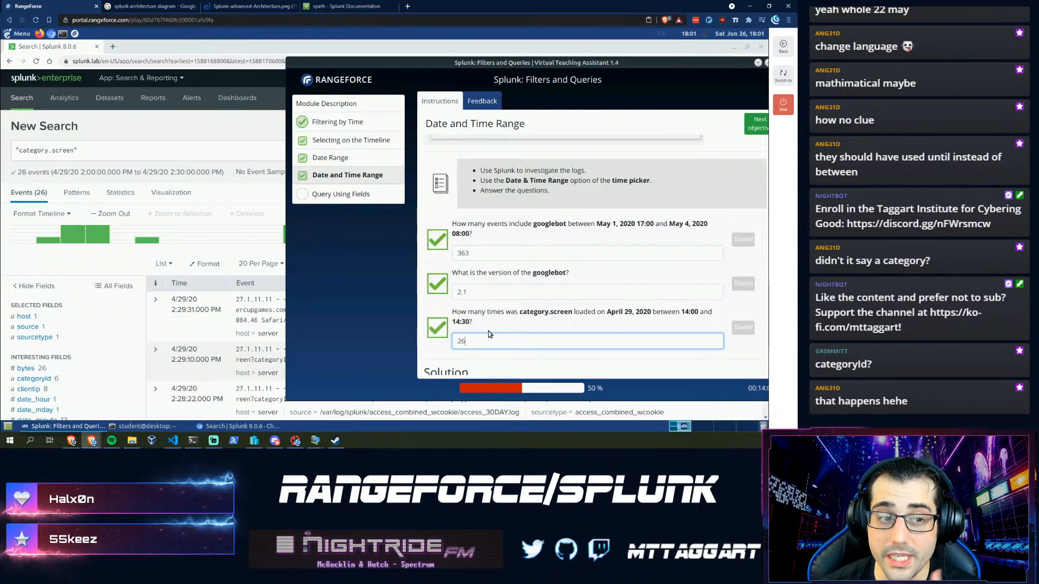
click(53, 271)
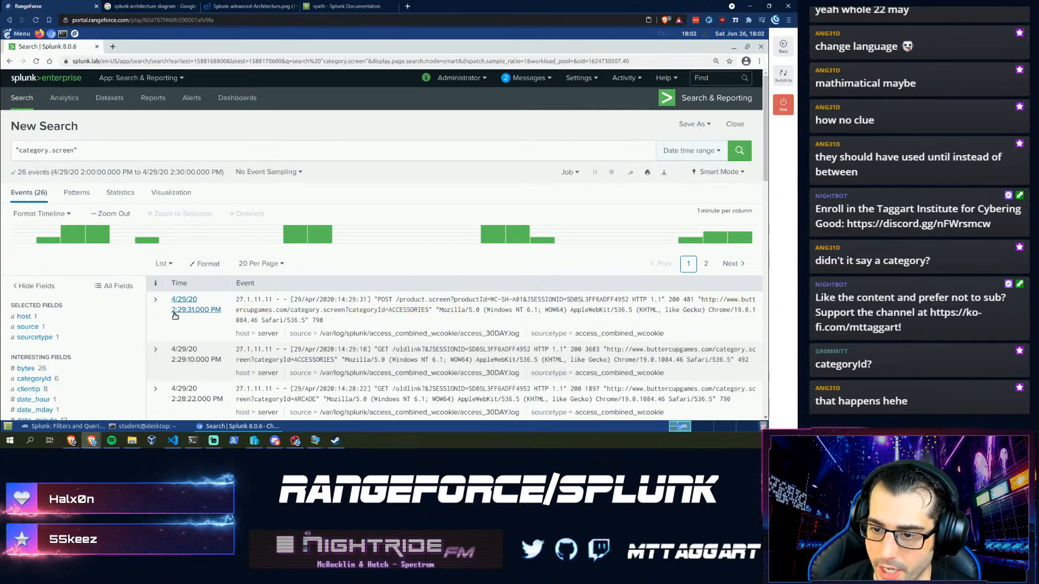
- Expand the first event, scroll through its field list, collapse it, and bring back the RangeForce assistant
click(155, 300)
scroll(206, 324, down, 2)
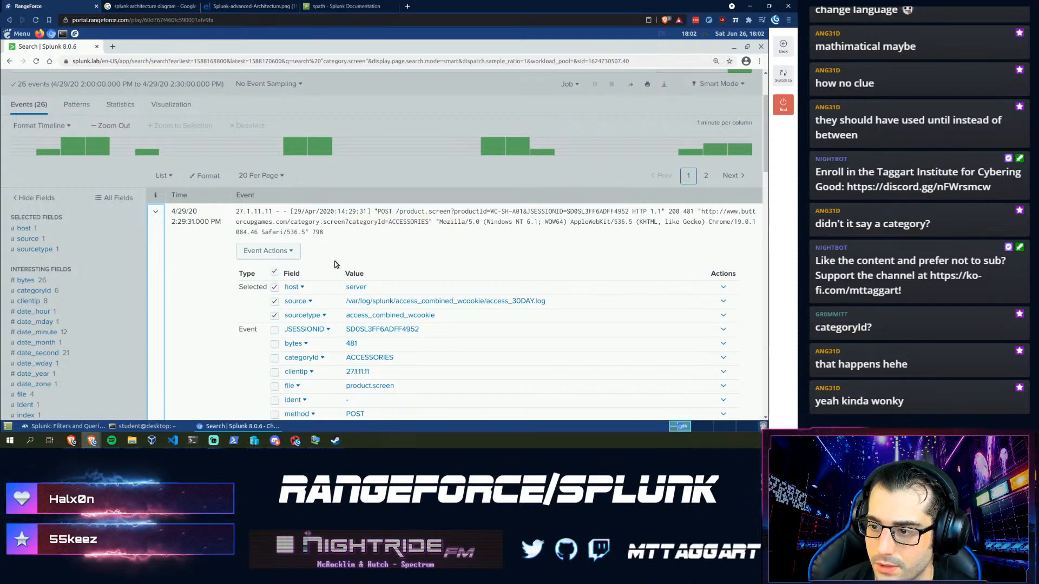
scroll(310, 271, down, 1)
scroll(310, 271, down, 2)
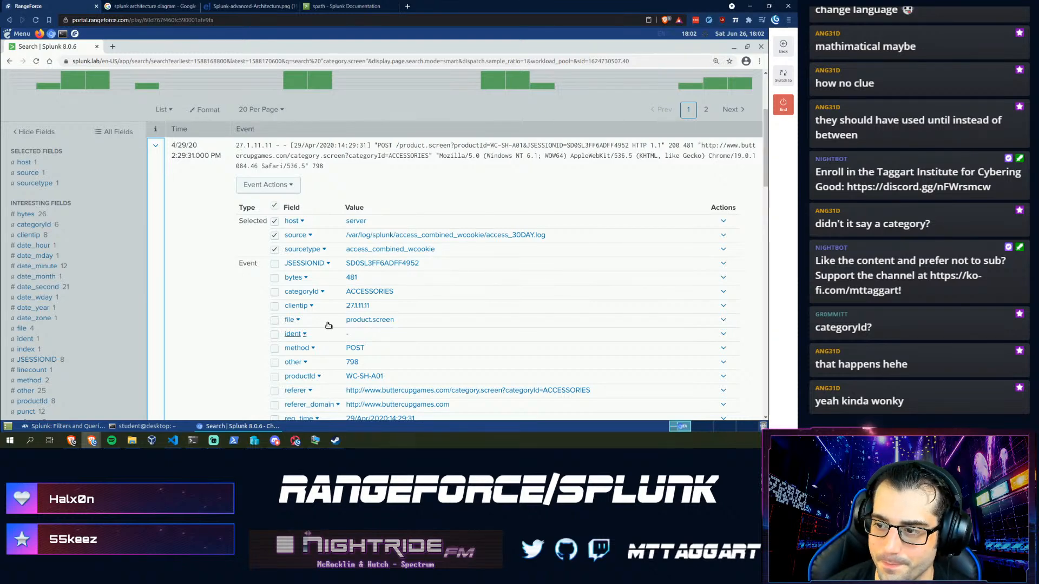
scroll(293, 329, down, 3)
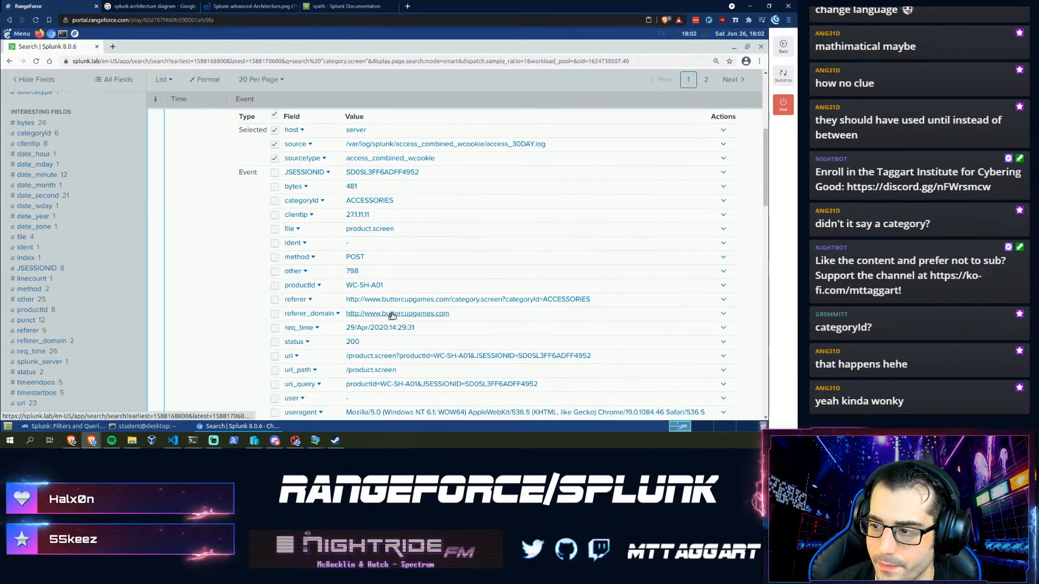
scroll(390, 314, down, 1)
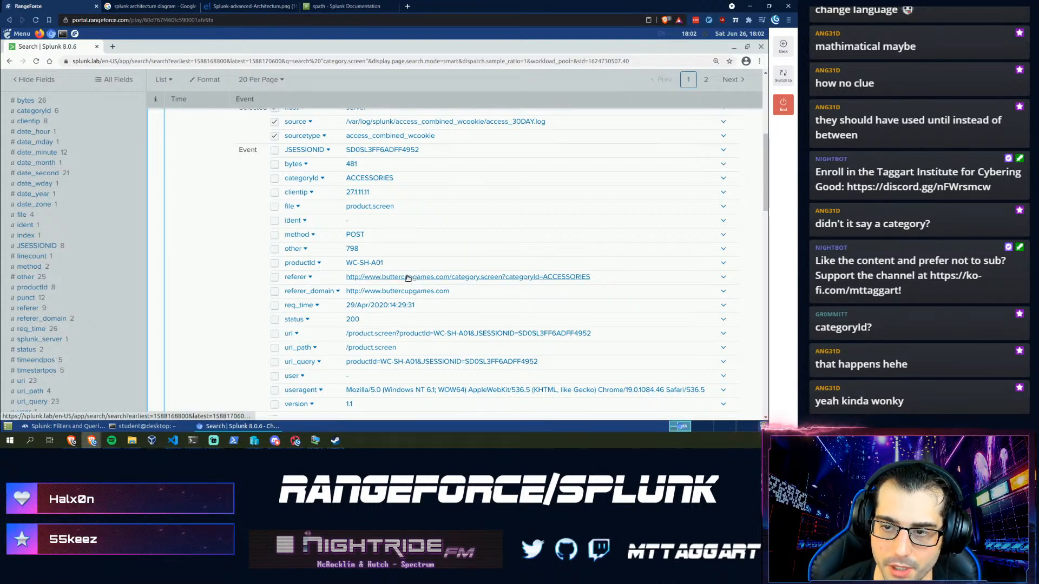
scroll(407, 277, up, 9)
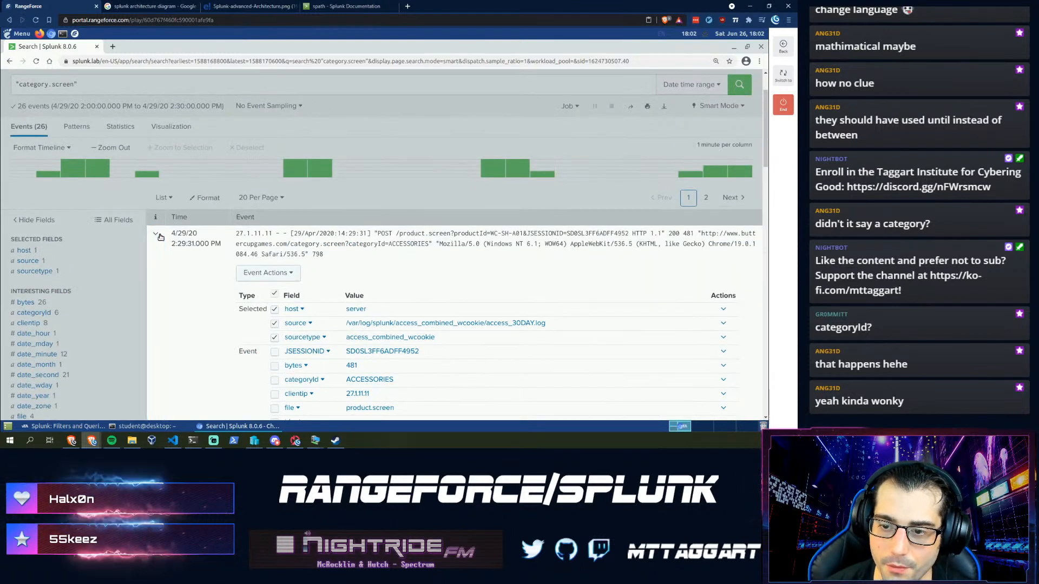
click(157, 235)
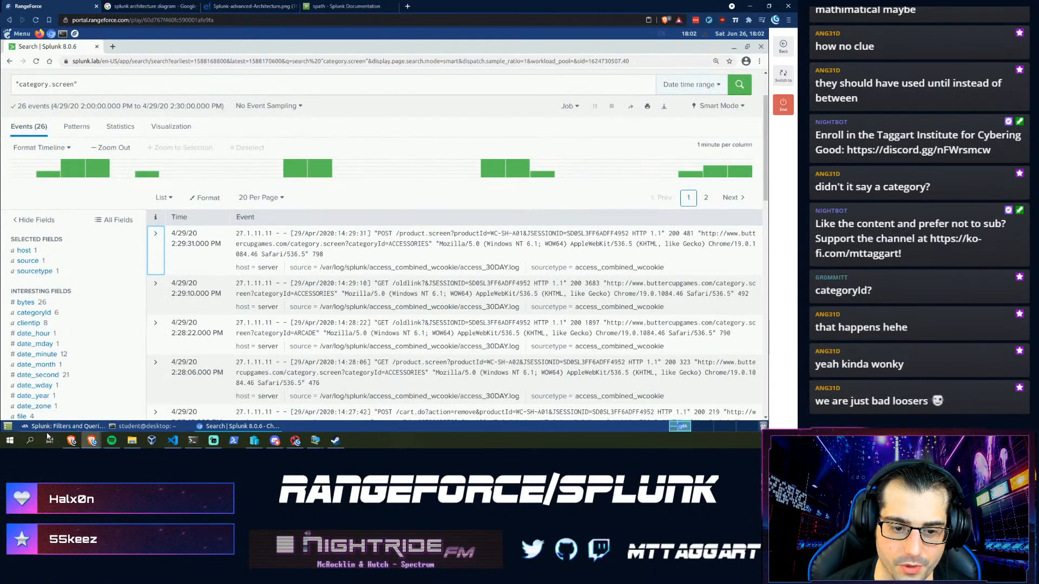
click(63, 426)
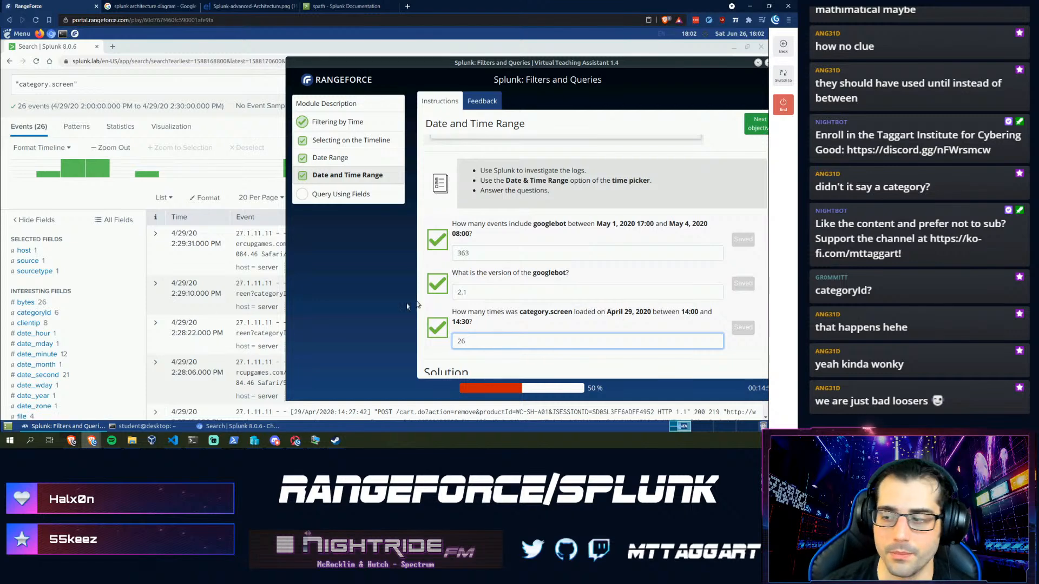
- Advance the RangeForce lesson past the next objective to the Common Fields step
scroll(619, 299, up, 2)
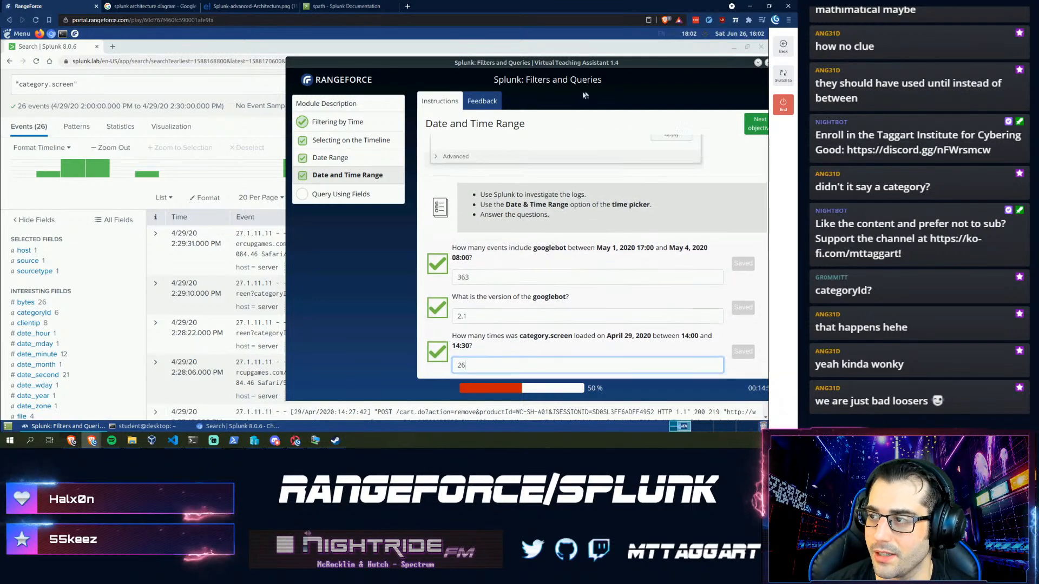
drag(577, 68, 483, 80)
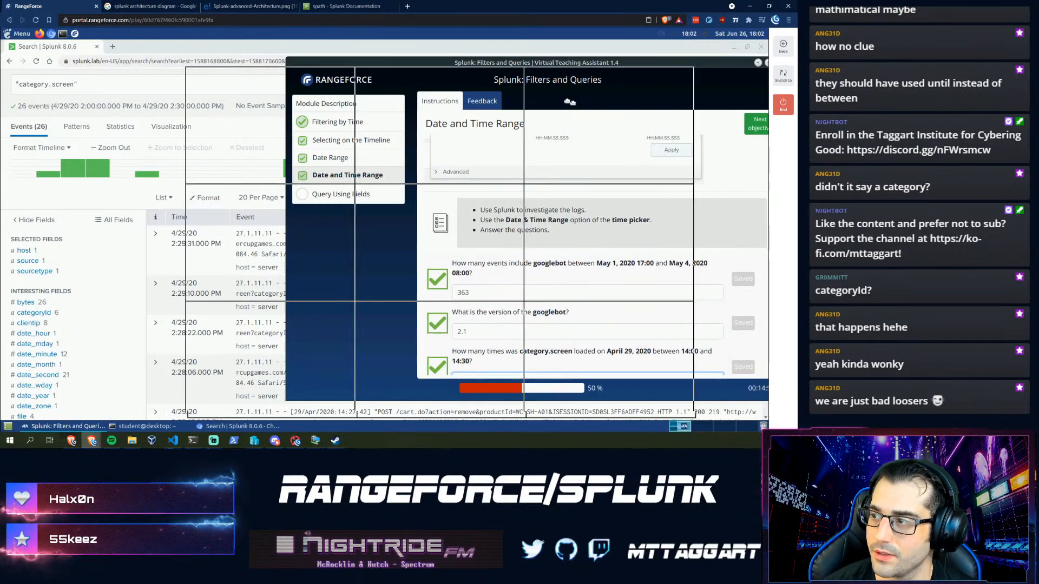
click(660, 138)
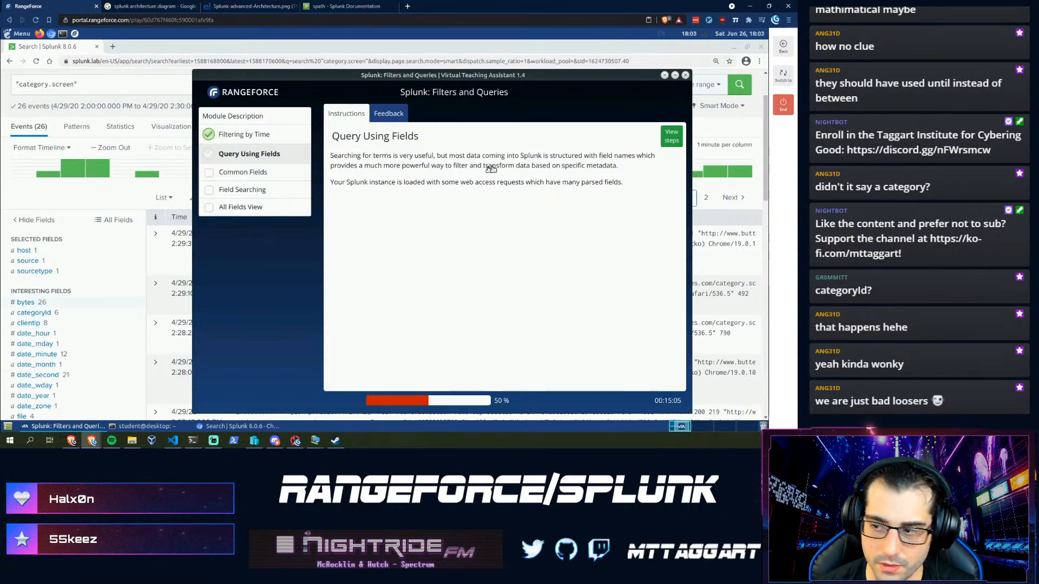
click(672, 139)
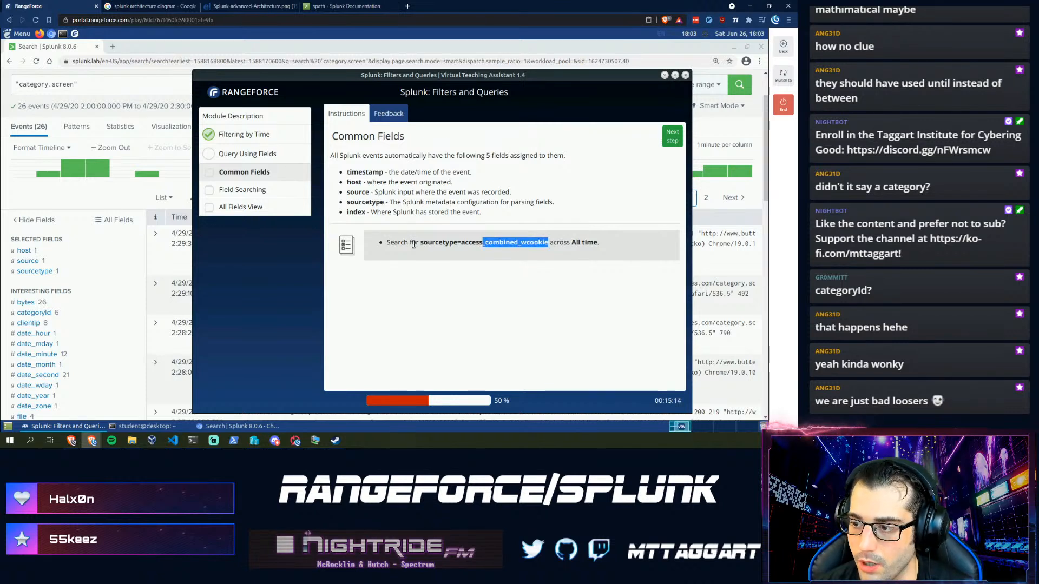
- Replace the Splunk search query with sourcetype=access_combined_wcookie
drag(424, 245, 422, 243)
key(ctrl+c)
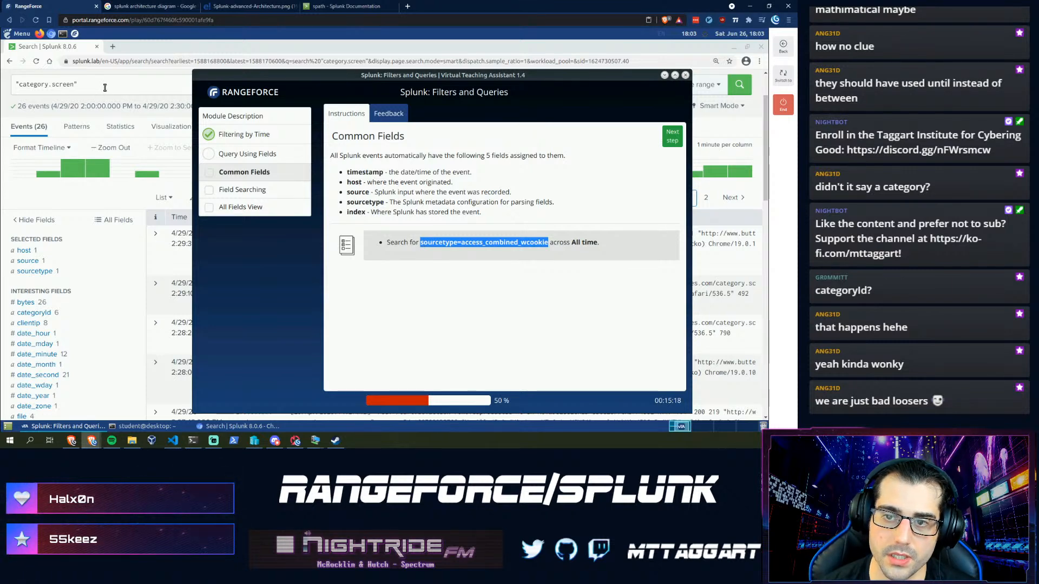
drag(105, 88, 2, 86)
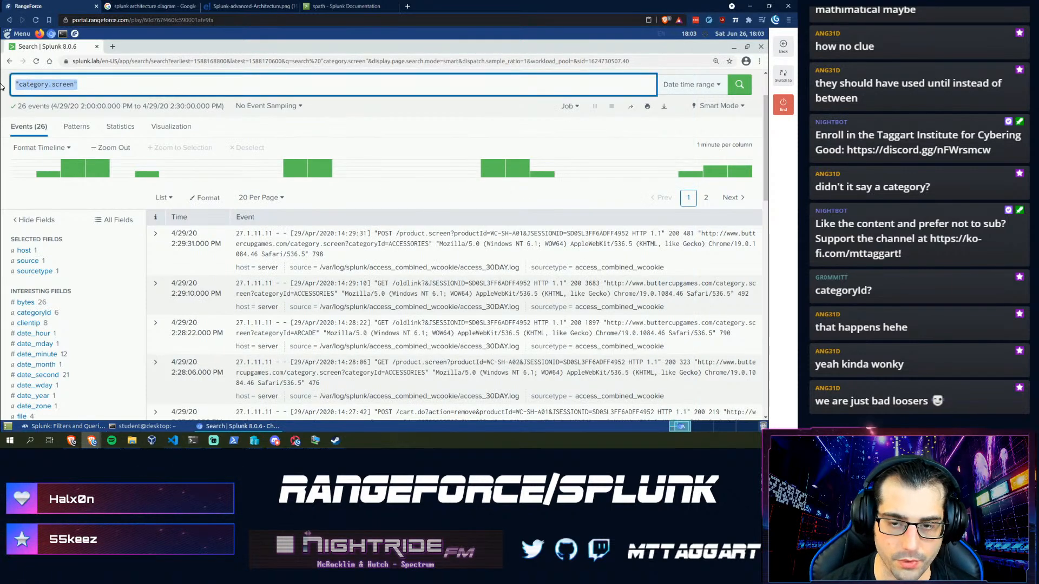
key(ctrl+v)
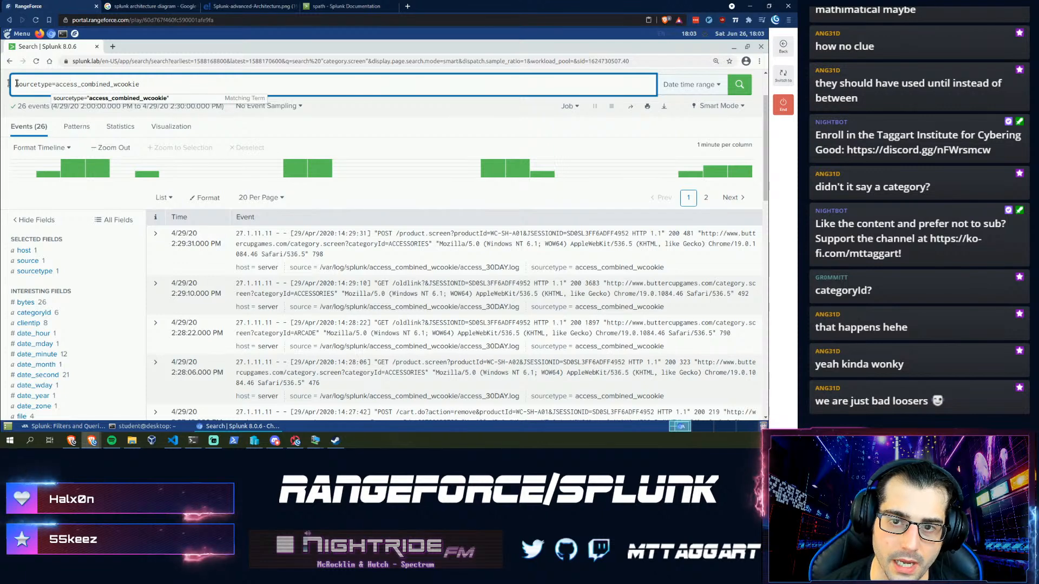
drag(55, 85, 134, 84)
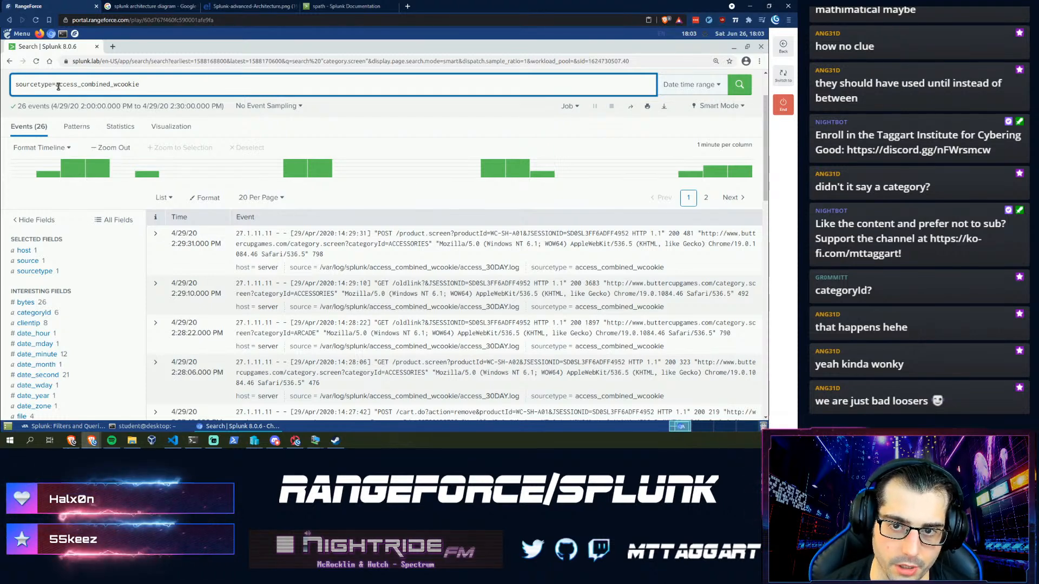
- Switch the time range to the All time preset, returning 131,645 events
click(688, 85)
click(649, 108)
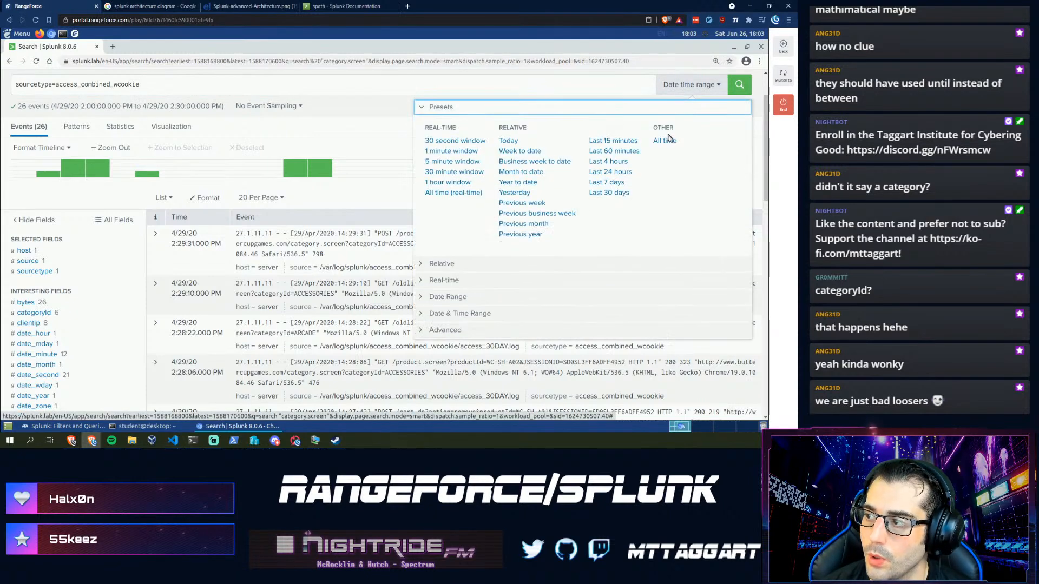
click(666, 141)
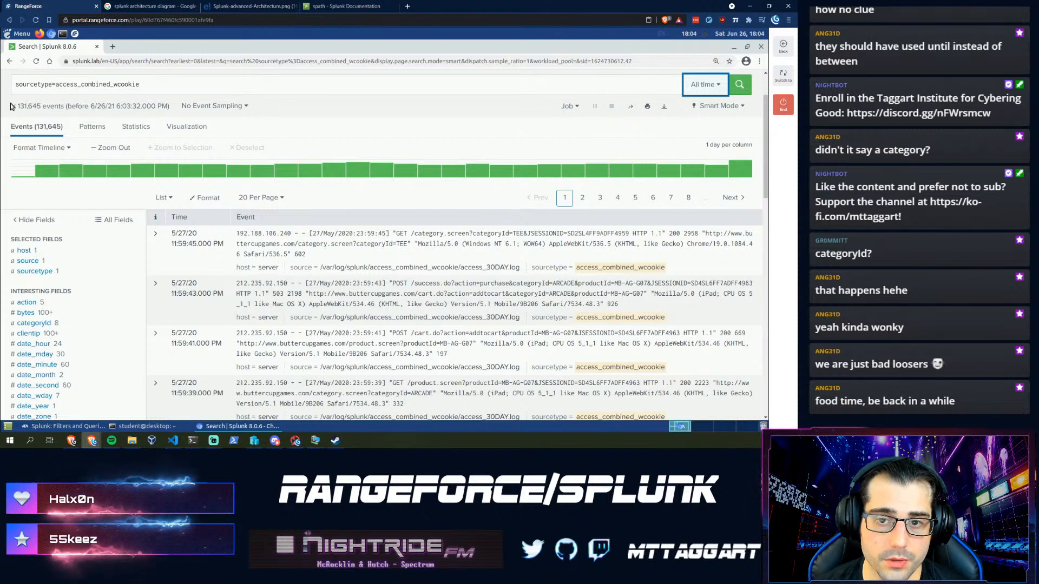
click(197, 107)
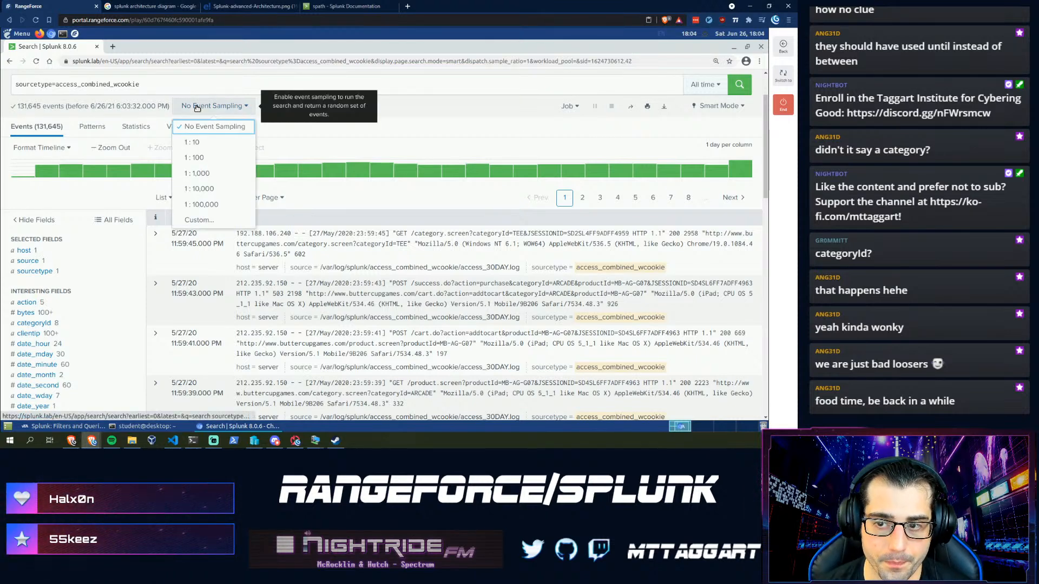
click(237, 104)
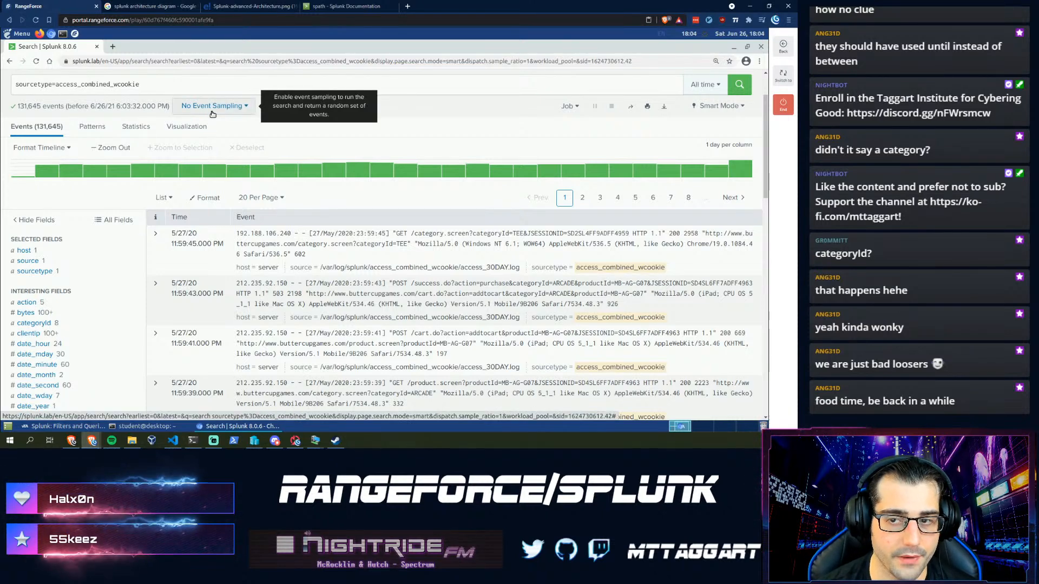
click(212, 107)
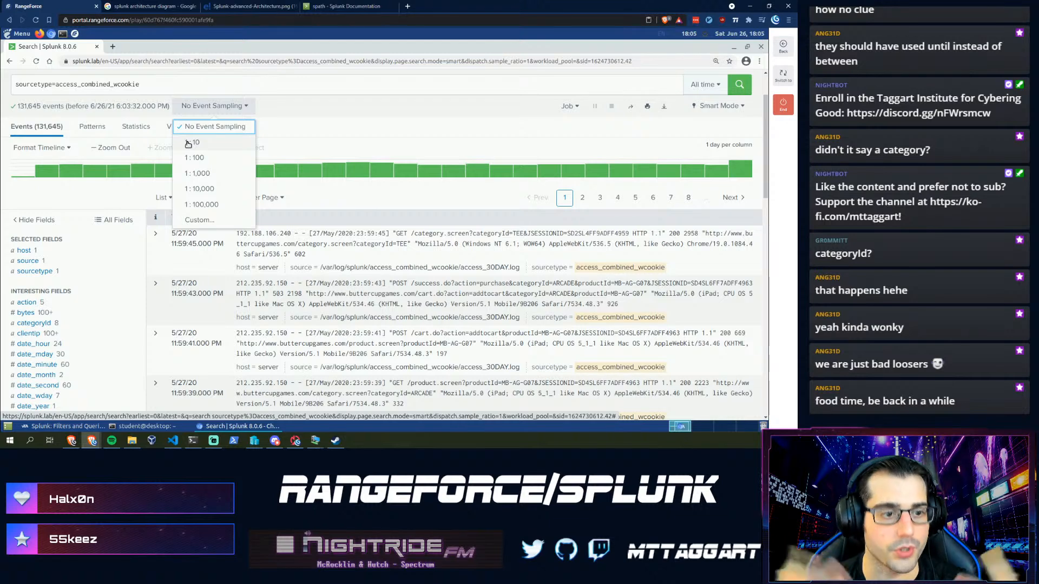
click(328, 105)
- Advance to the Field Searching step and answer the first question with 131645 wcookie events
click(65, 426)
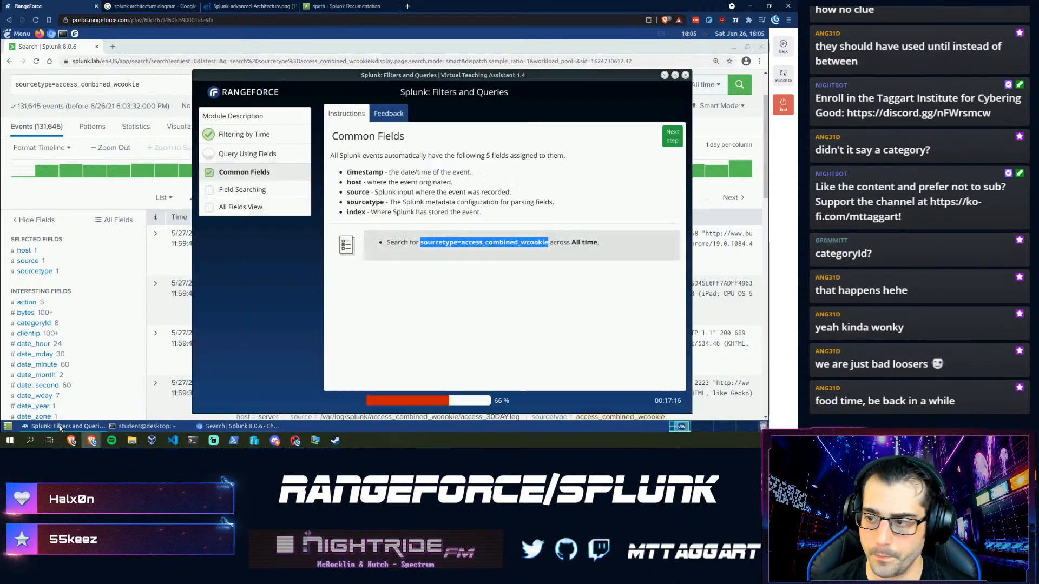
click(665, 141)
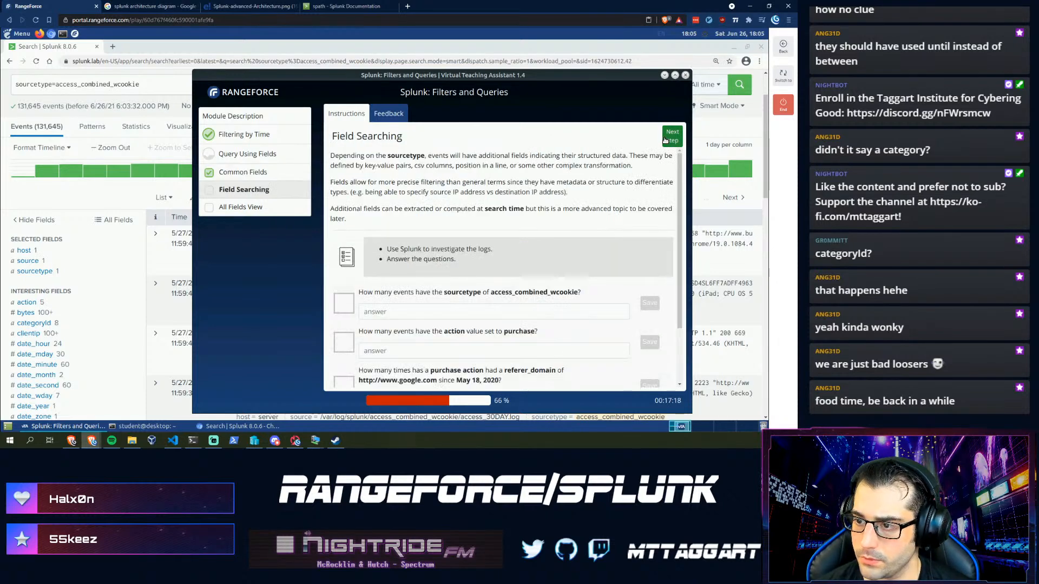
scroll(366, 301, down, 1)
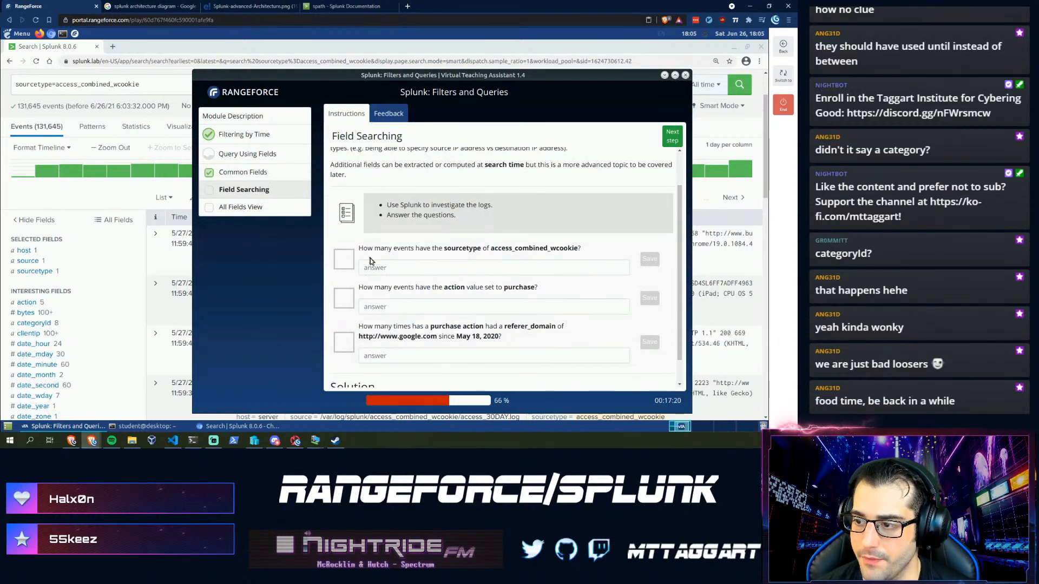
click(381, 268)
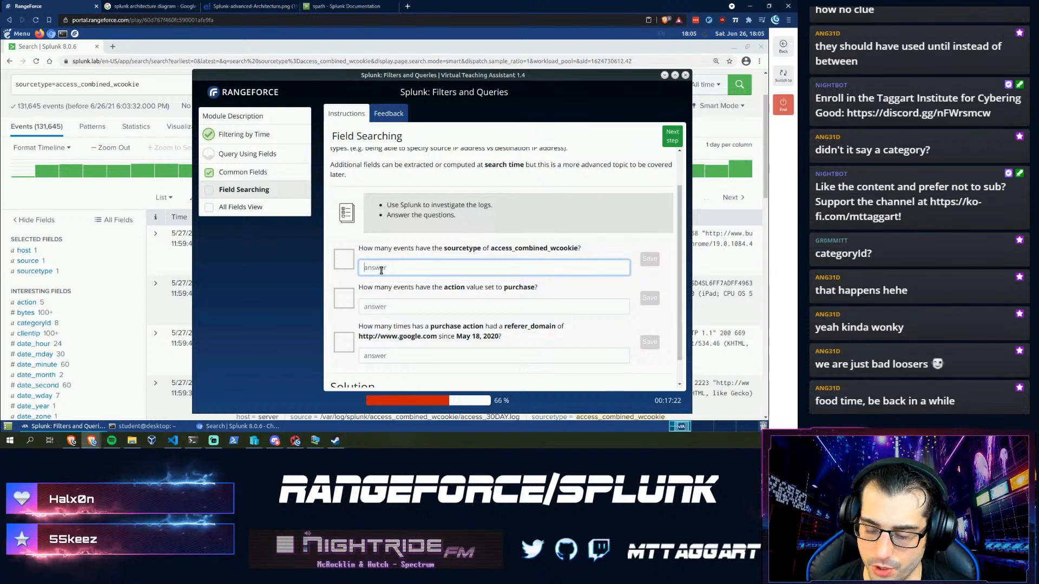
text(131645)
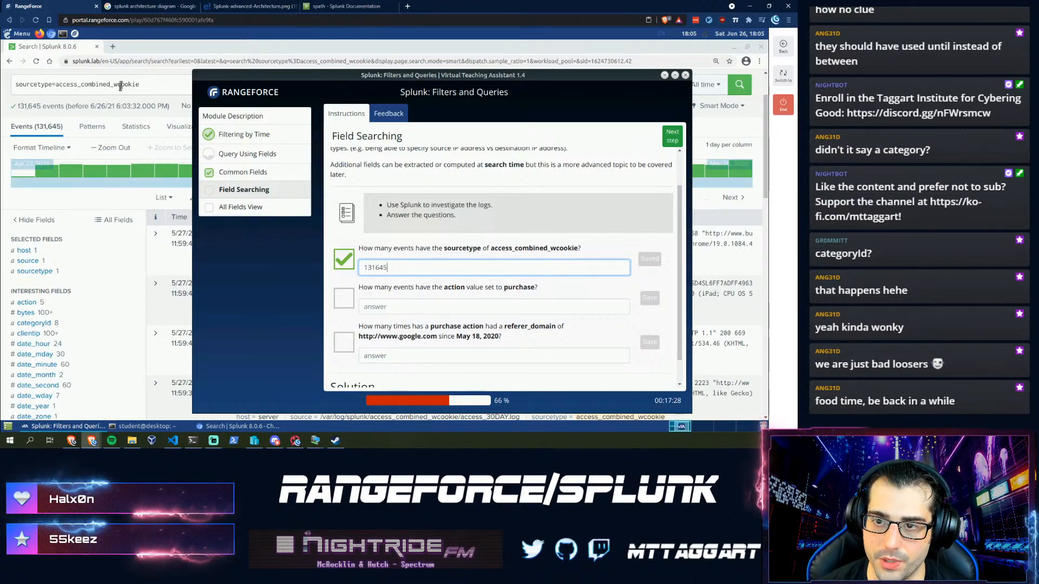
- Replace the Splunk search with action=purchase and run it
click(159, 82)
drag(159, 83, 5, 84)
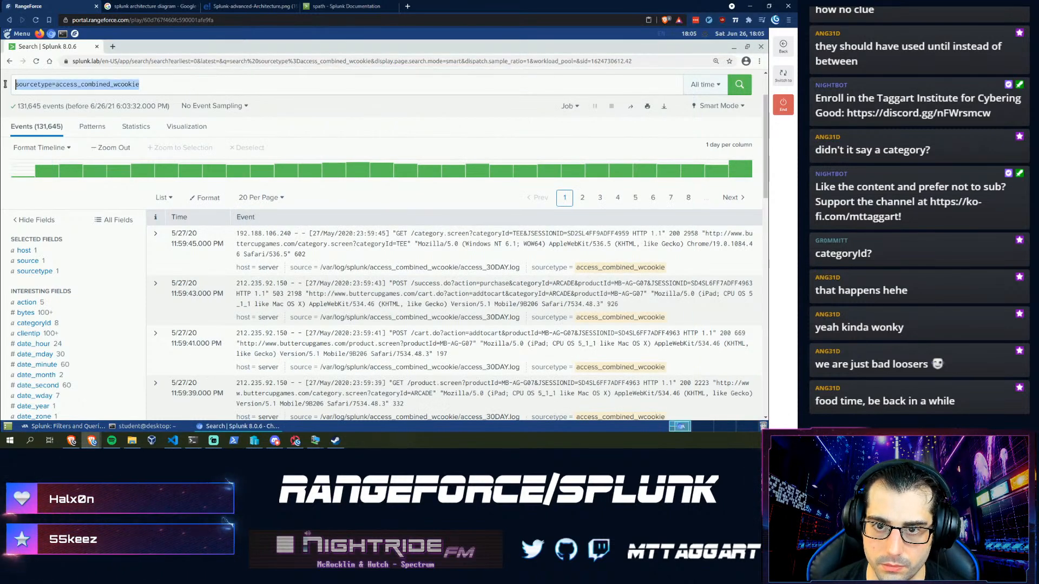
text(action)
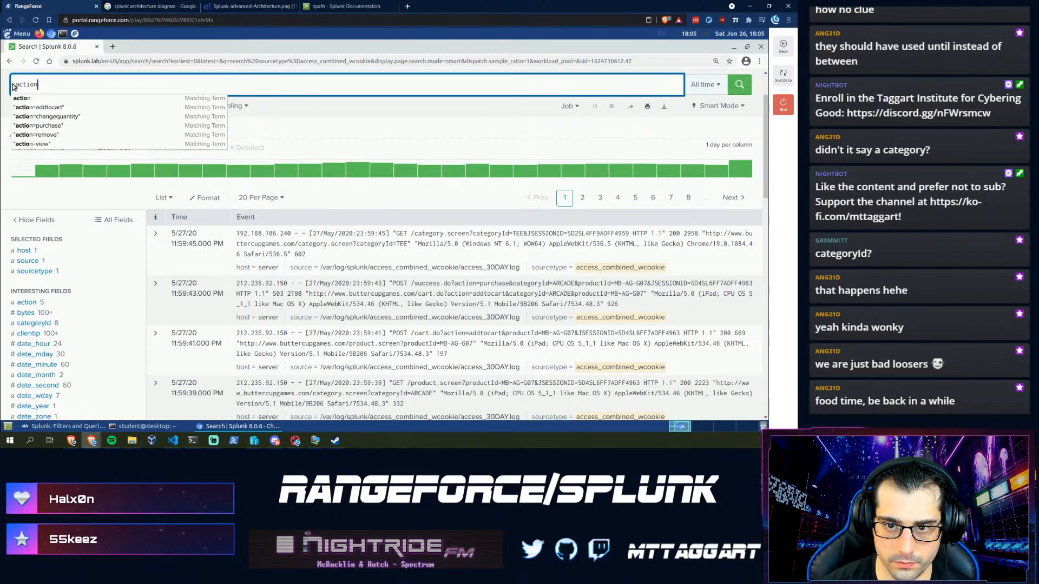
text(=purcha)
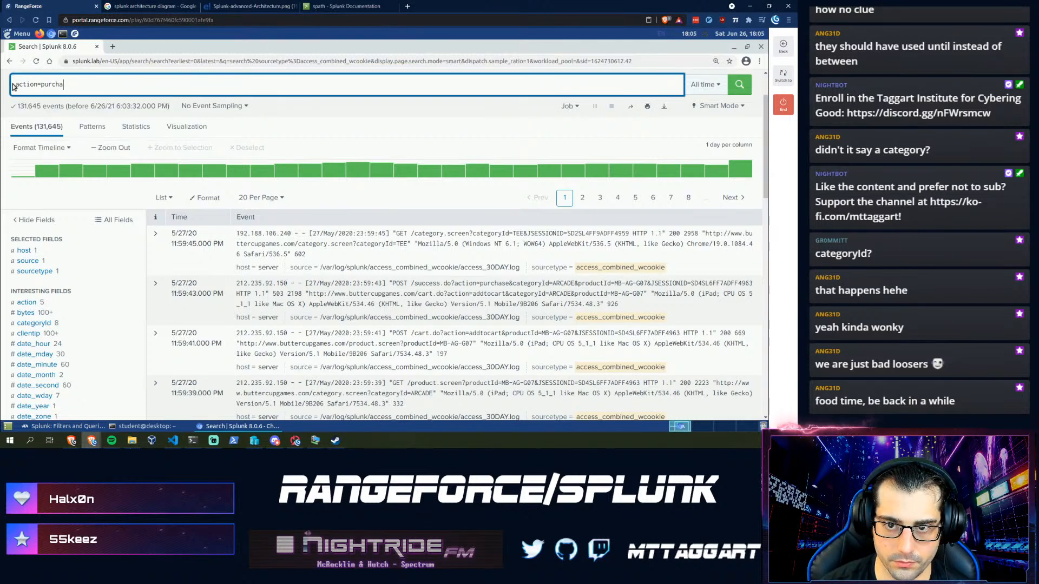
text(se)
key(Return)
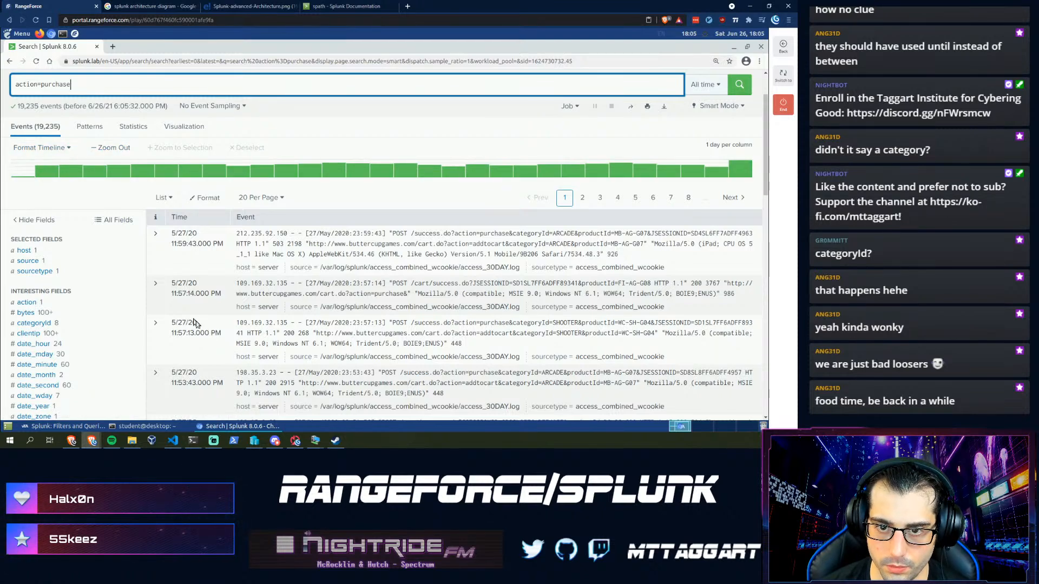
- Save 19235 as the purchase event count answer and mark referer_domain in the third question
click(78, 429)
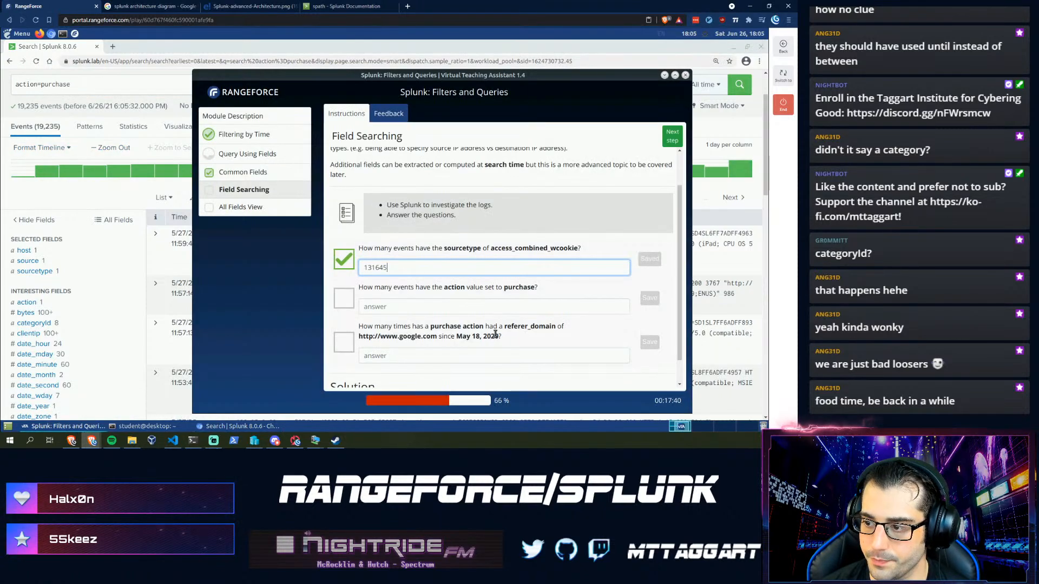
click(463, 308)
text(19235)
key(Return)
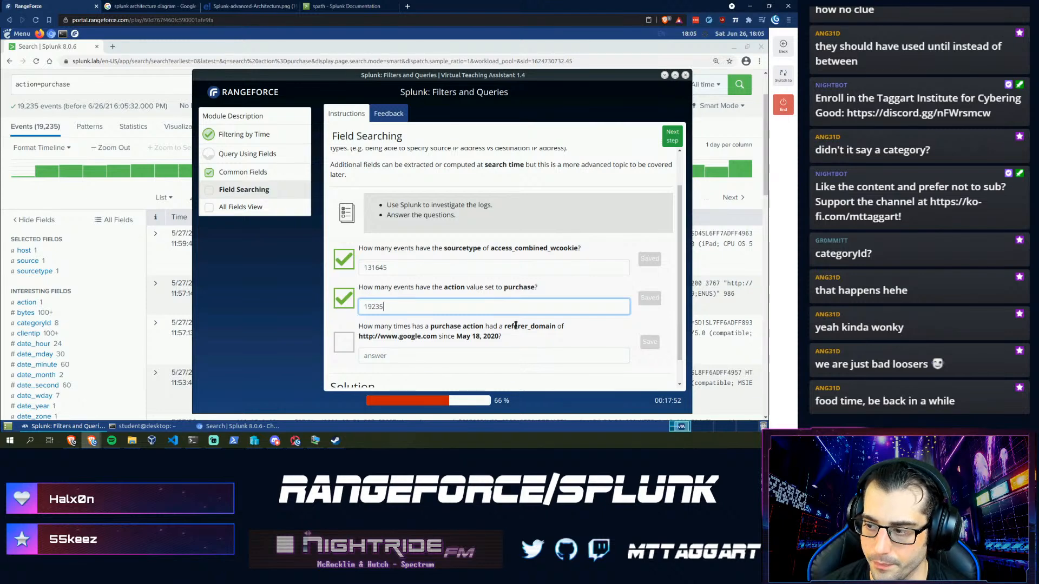
drag(504, 326, 552, 325)
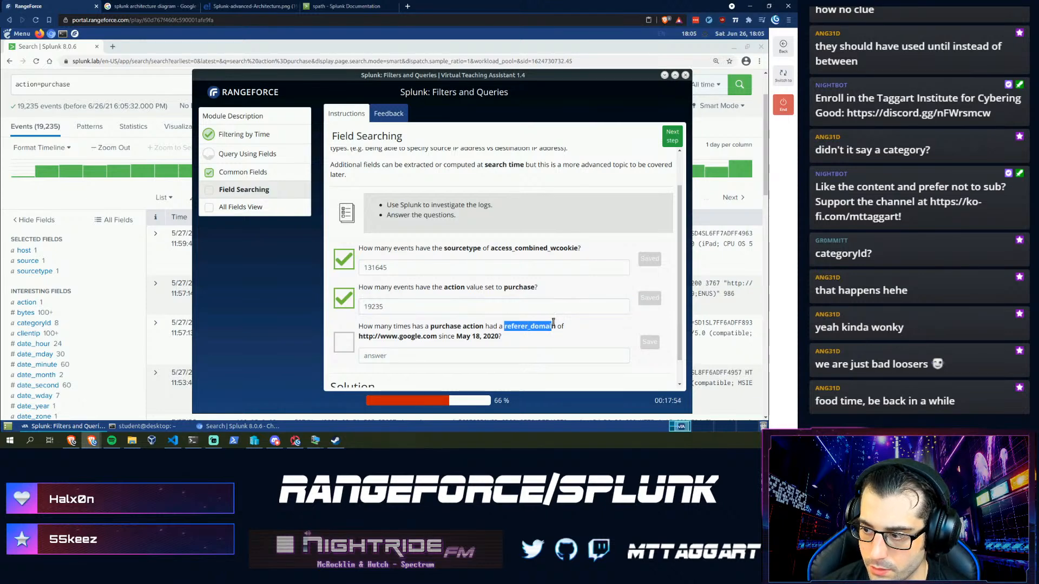
click(83, 84)
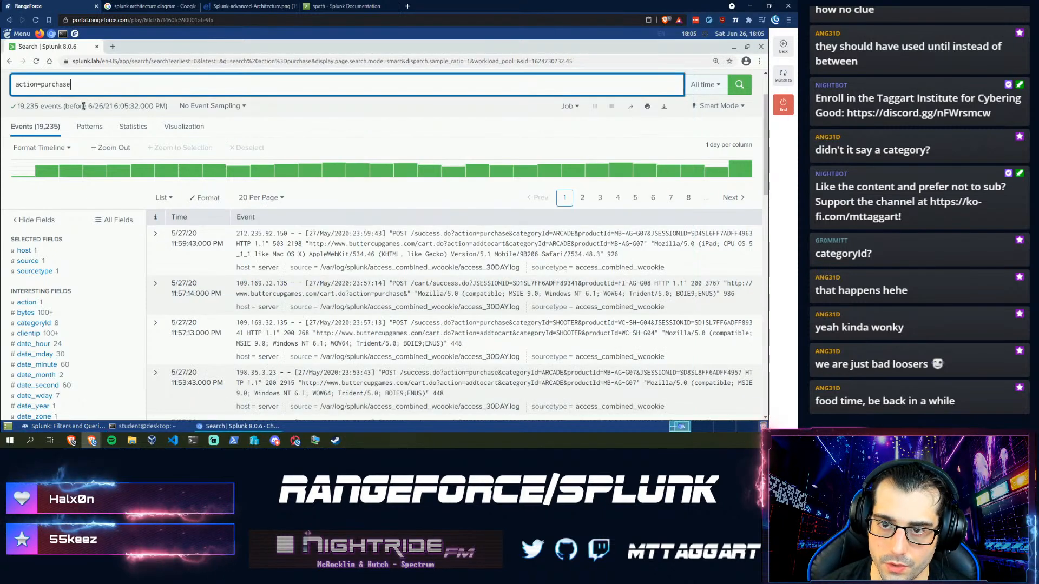
scroll(70, 285, down, 4)
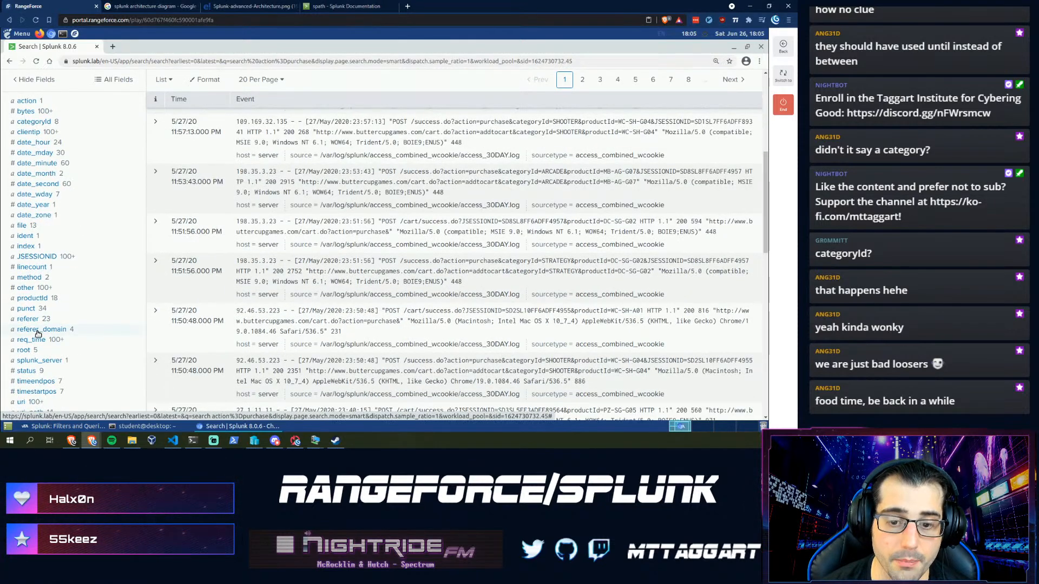
click(38, 331)
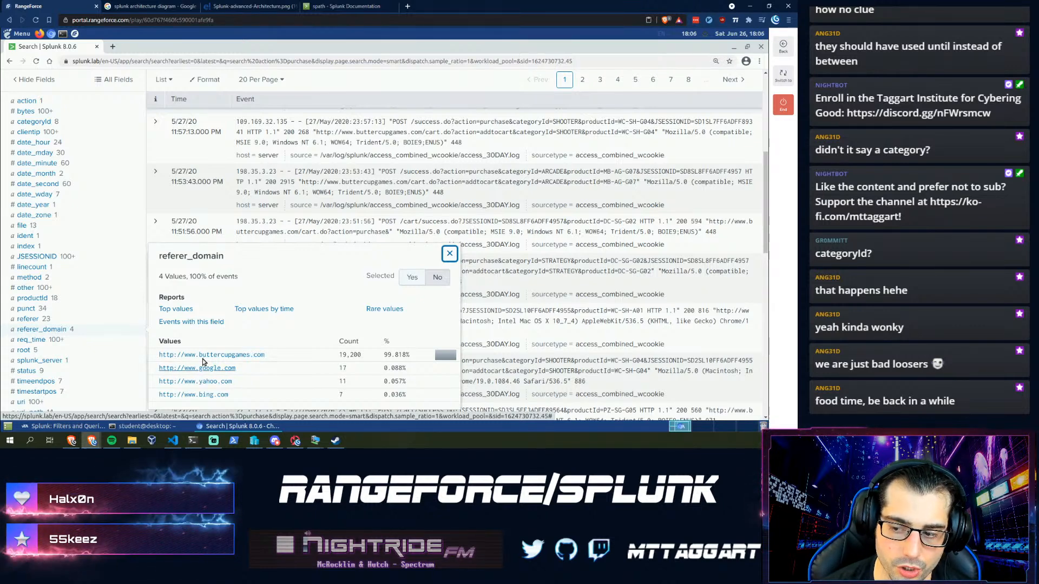
scroll(138, 293, down, 2)
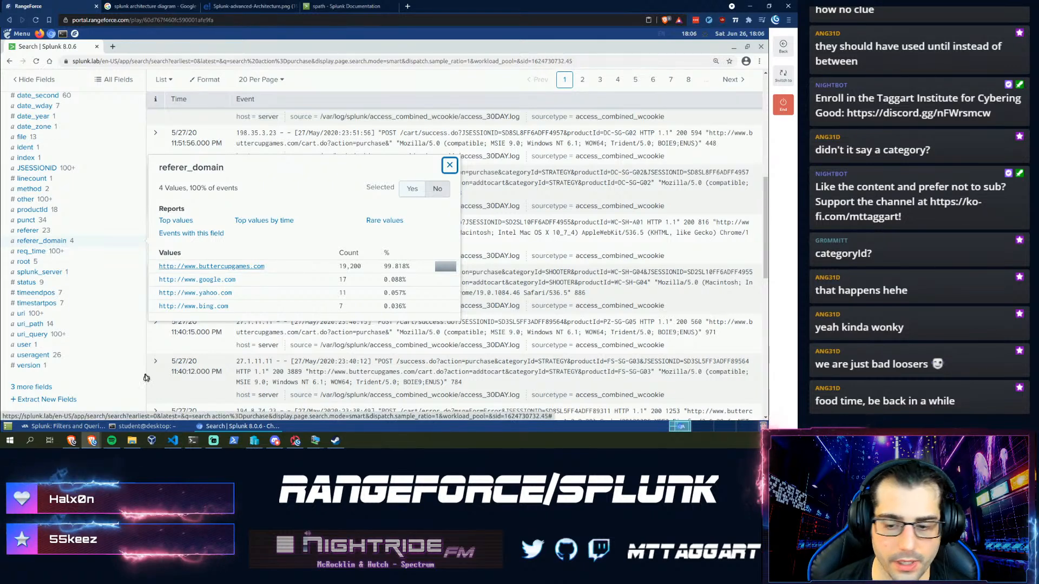
click(64, 427)
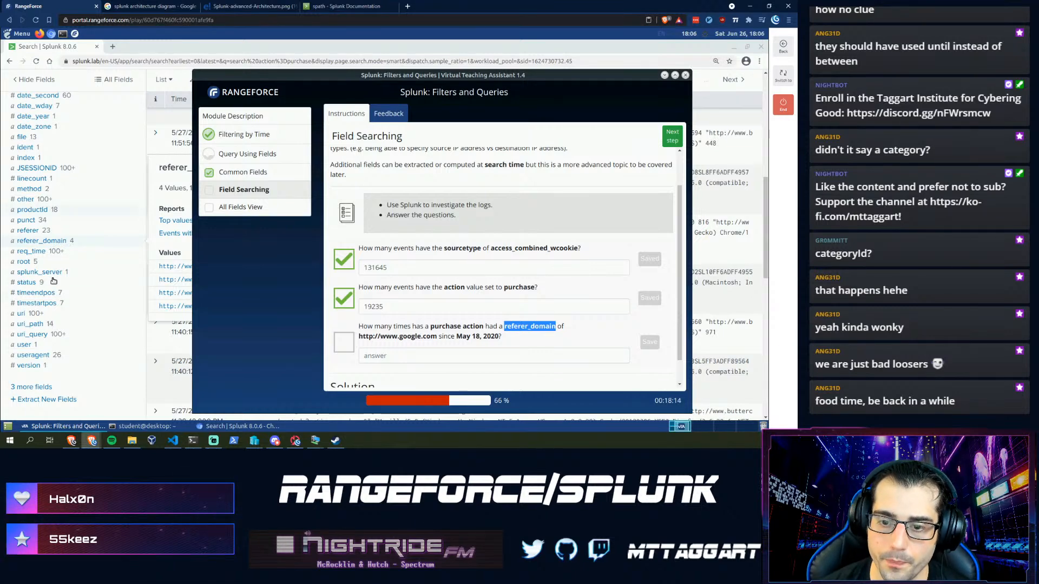
click(39, 247)
click(41, 248)
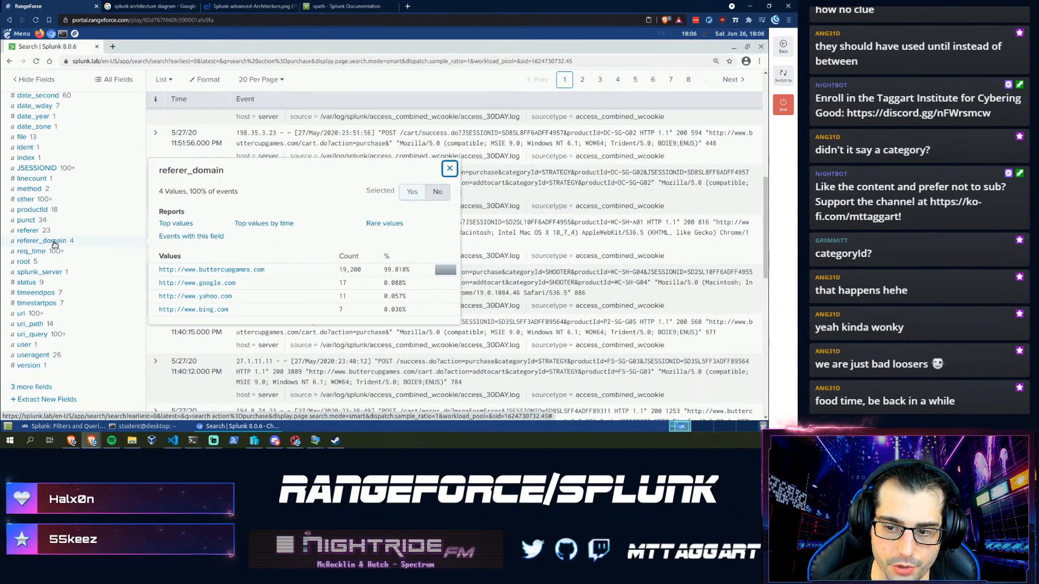
click(219, 283)
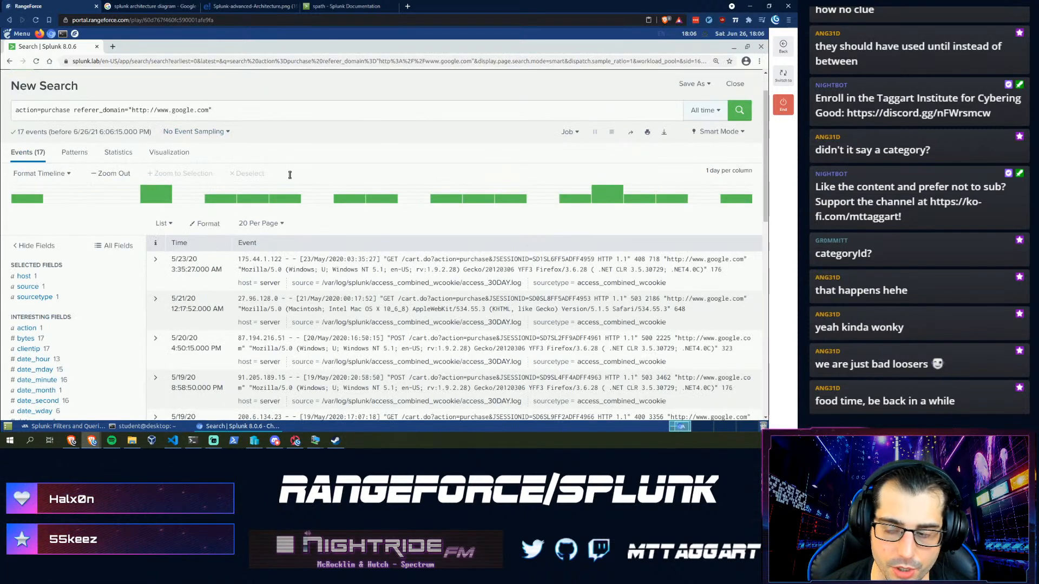
- Limit the results to May 18 through May 23, 2020 using the event timeline
click(71, 428)
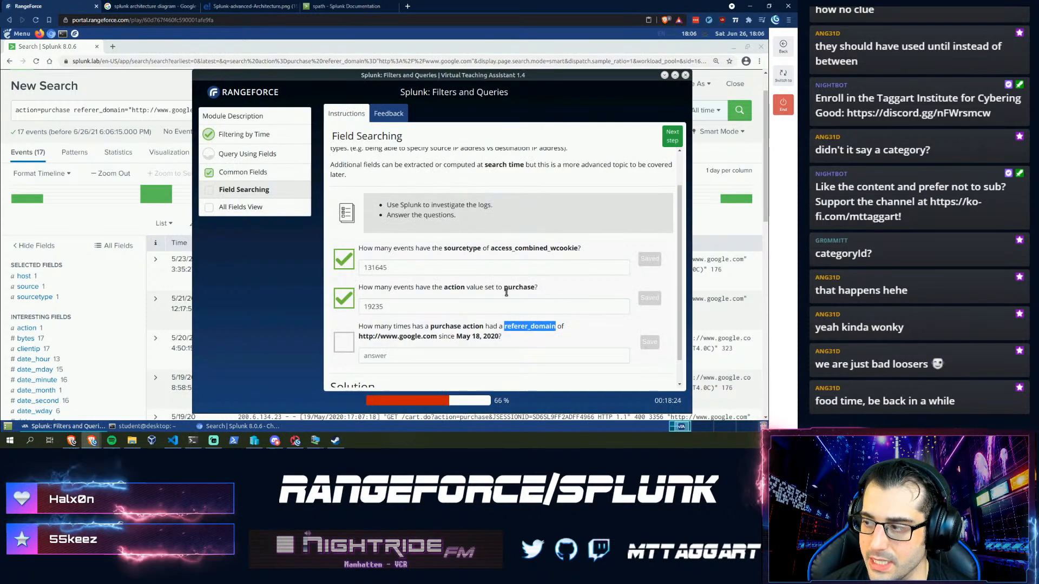
click(700, 111)
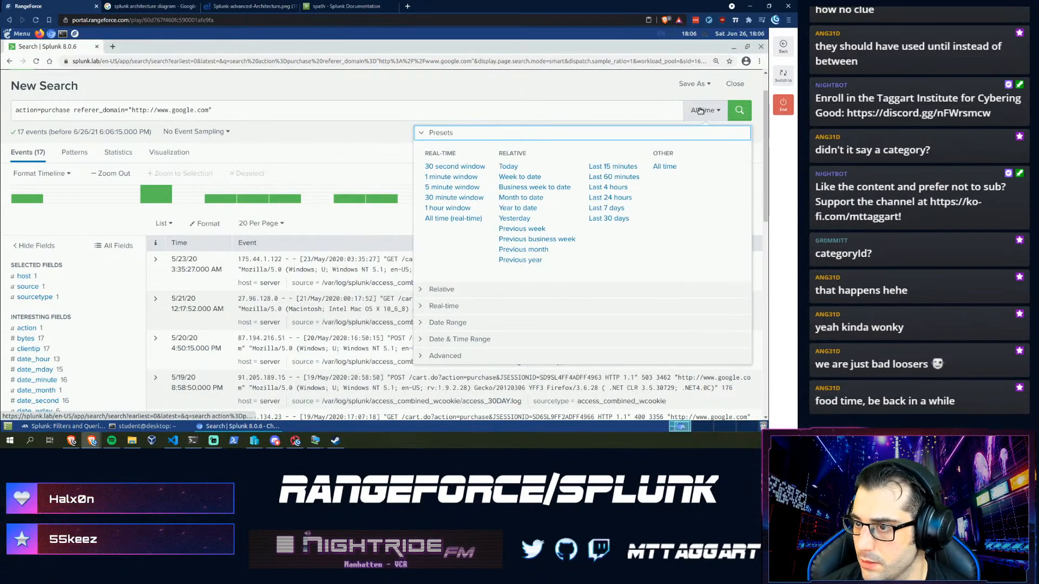
click(700, 110)
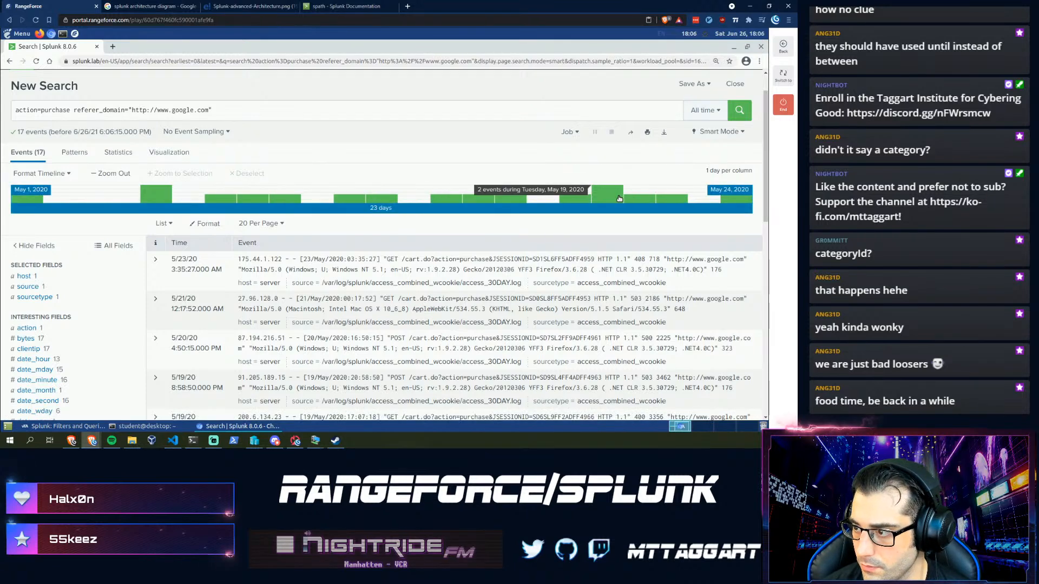
click(583, 200)
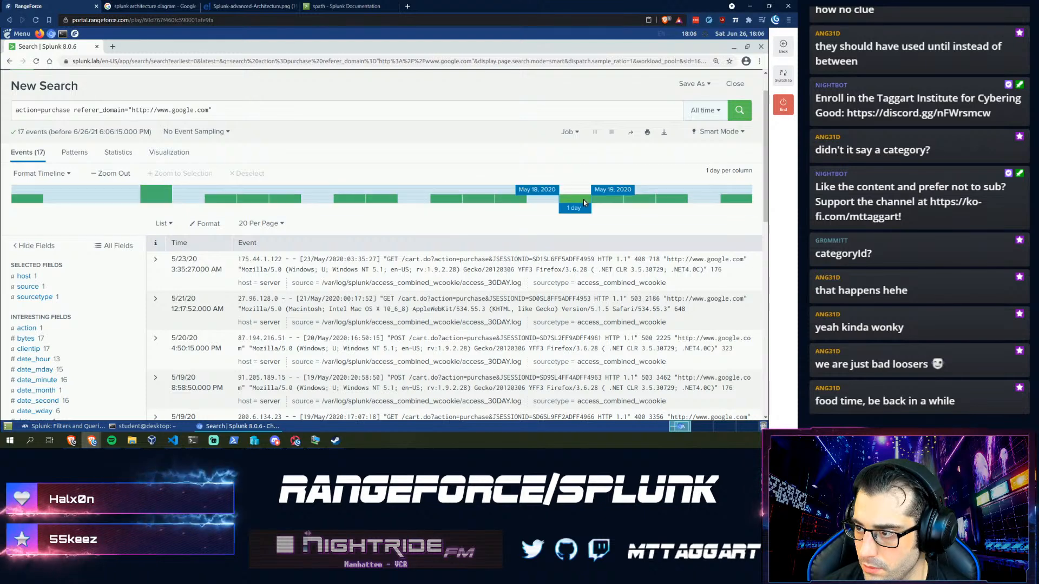
drag(583, 200, 757, 199)
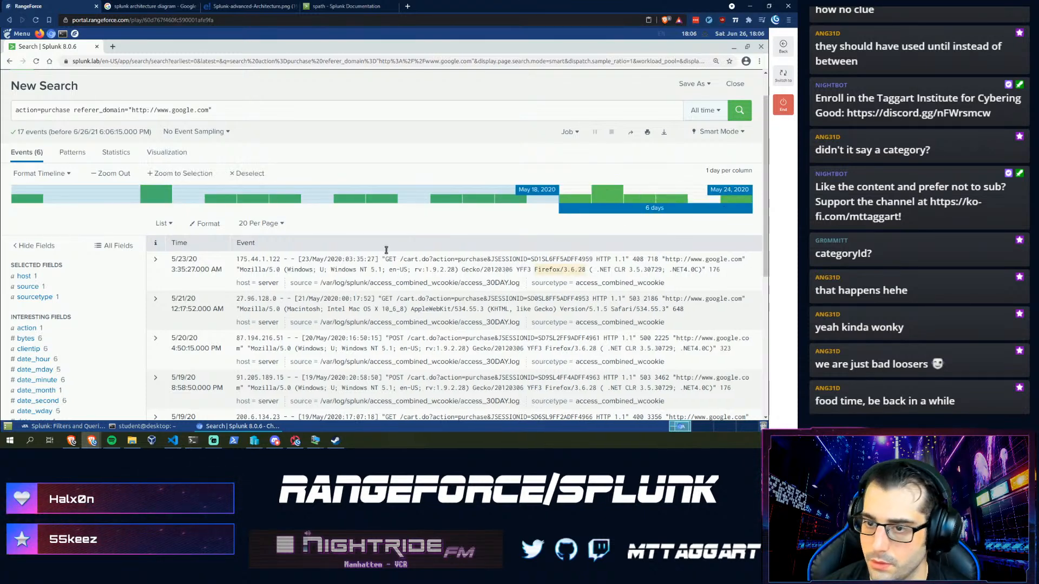
click(187, 174)
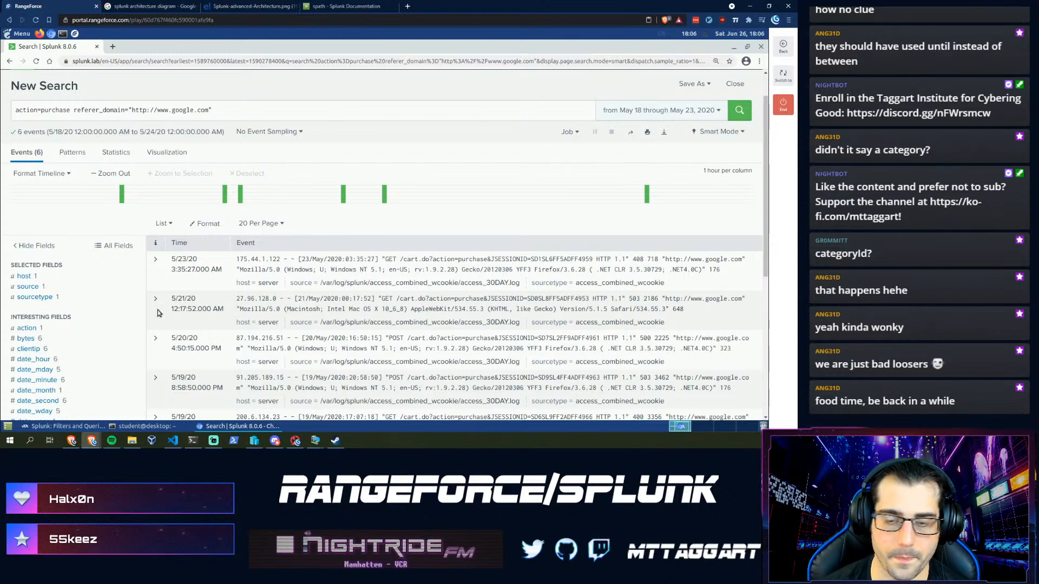
- Enter 6 as the third answer and move on to All Fields View
click(63, 426)
click(401, 353)
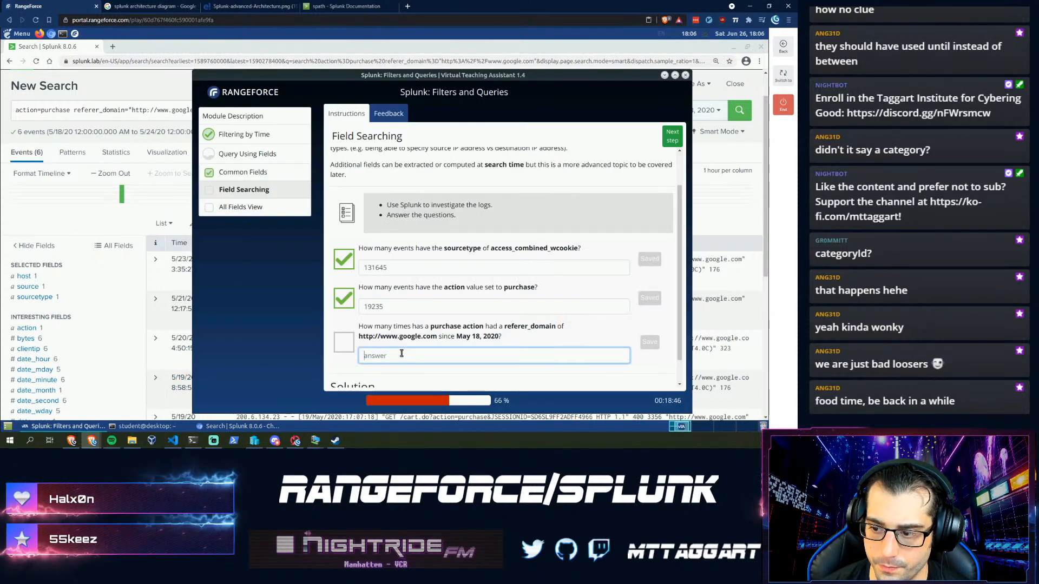
text(6)
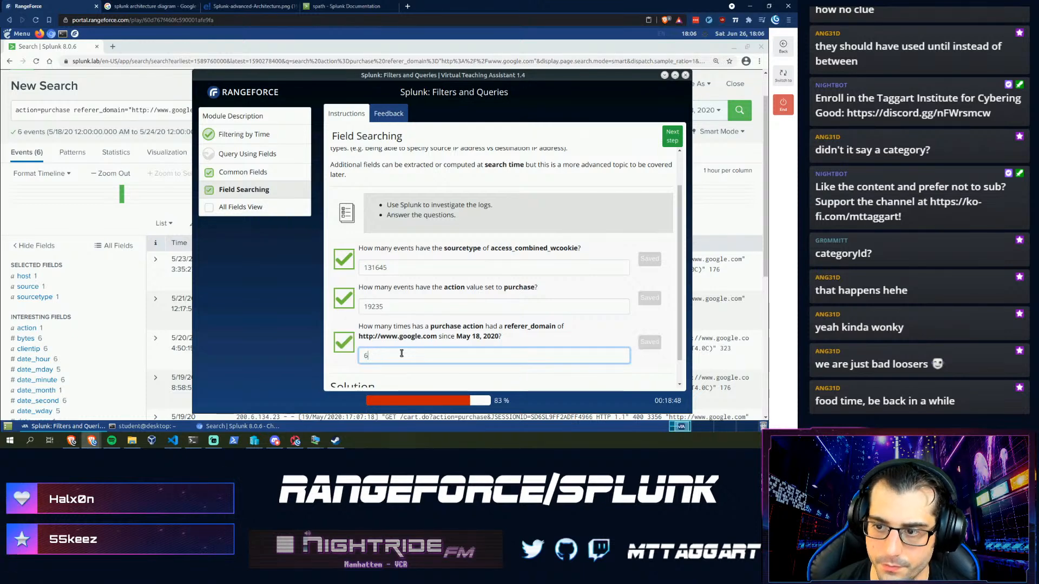
click(669, 136)
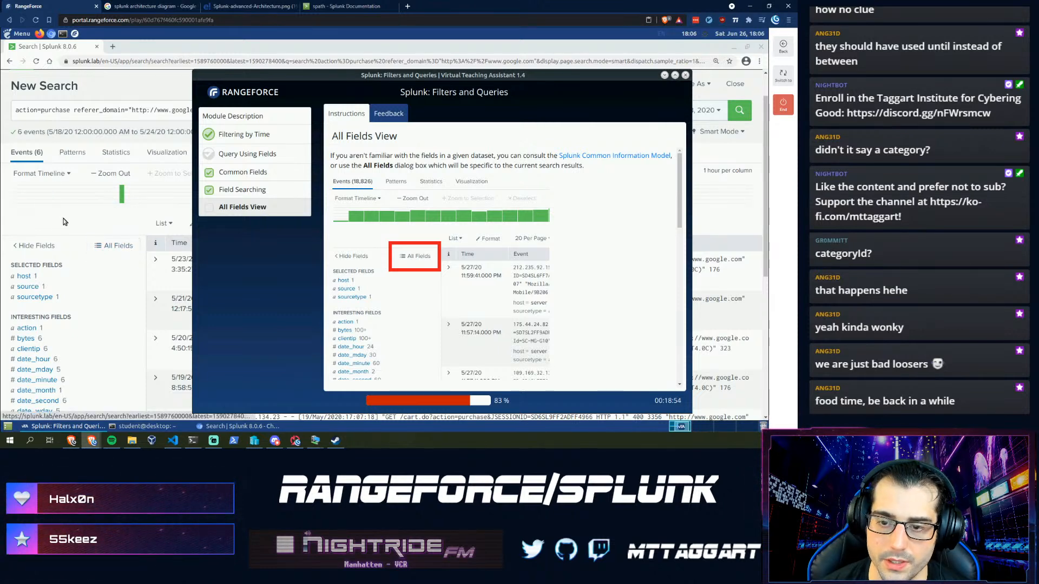
- Add the uri field to the selected fields from the All Fields list
click(74, 281)
scroll(75, 287, down, 1)
scroll(75, 292, down, 3)
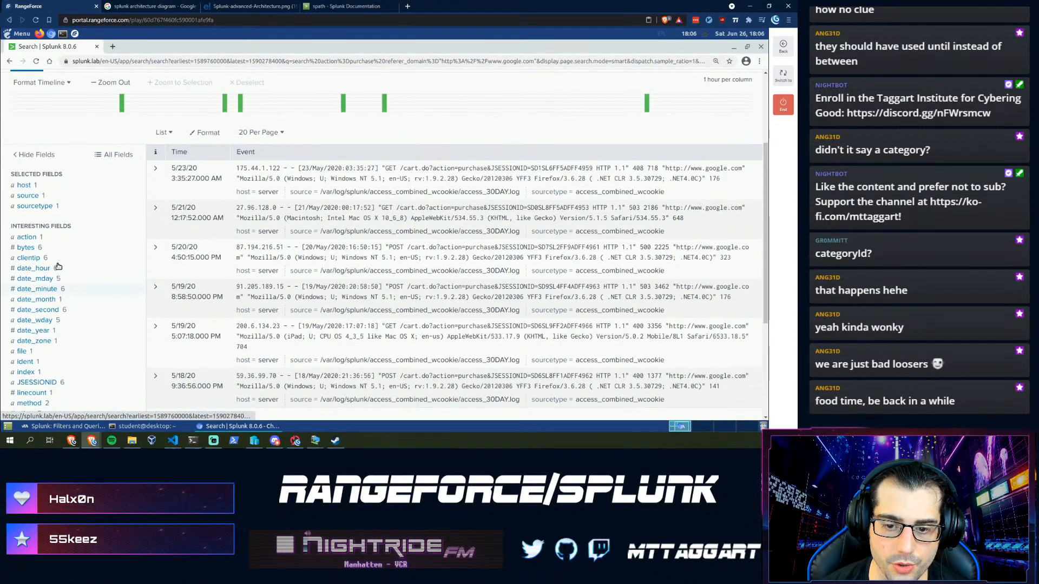
scroll(54, 217, down, 1)
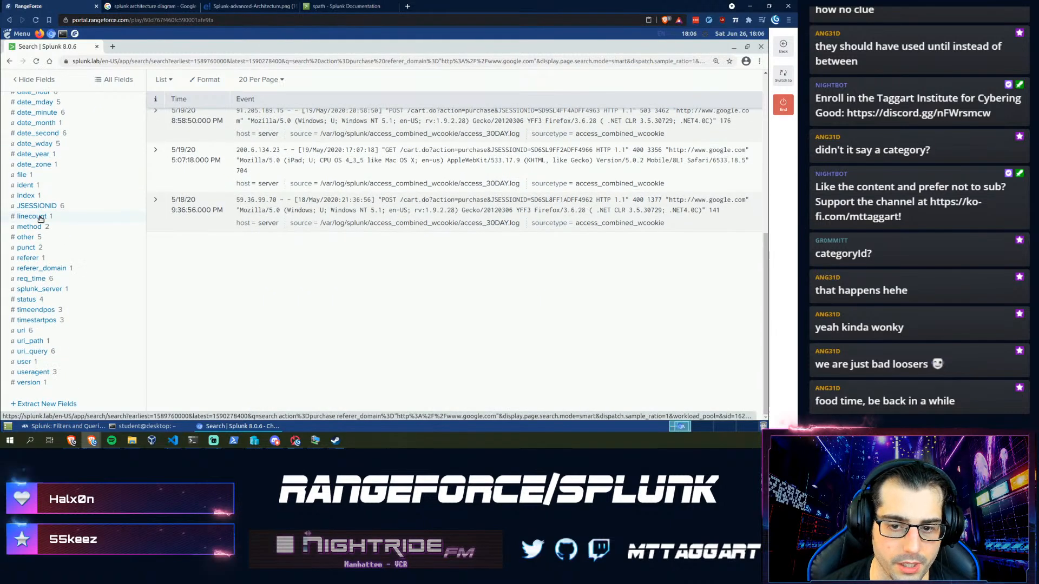
scroll(68, 251, up, 3)
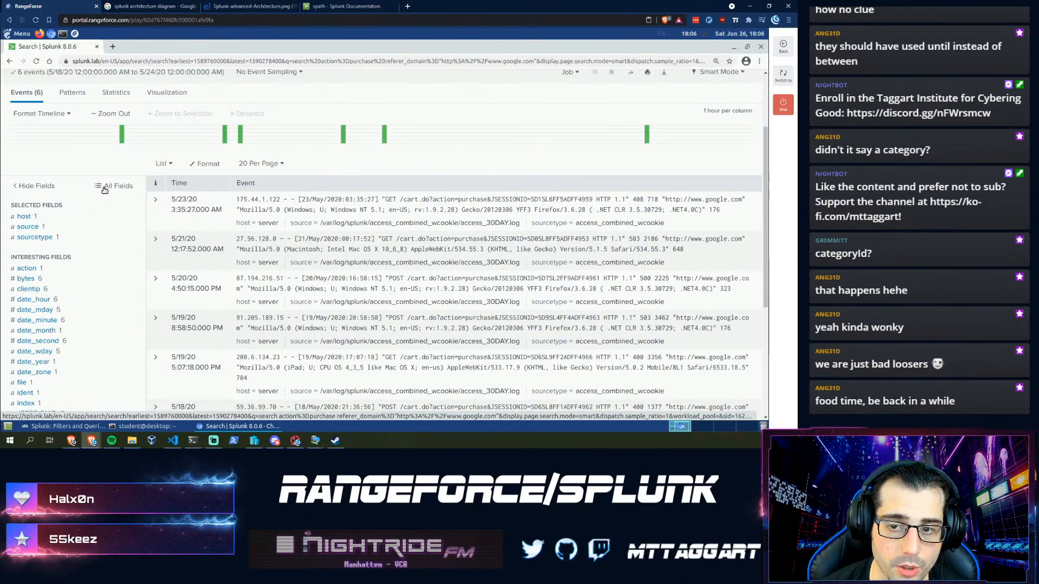
click(115, 206)
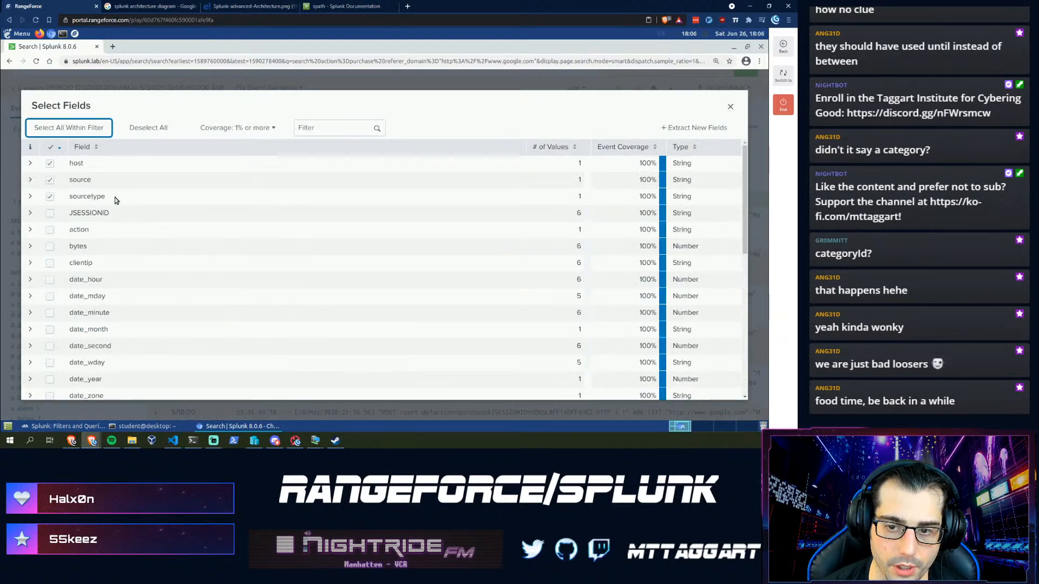
scroll(119, 242, down, 6)
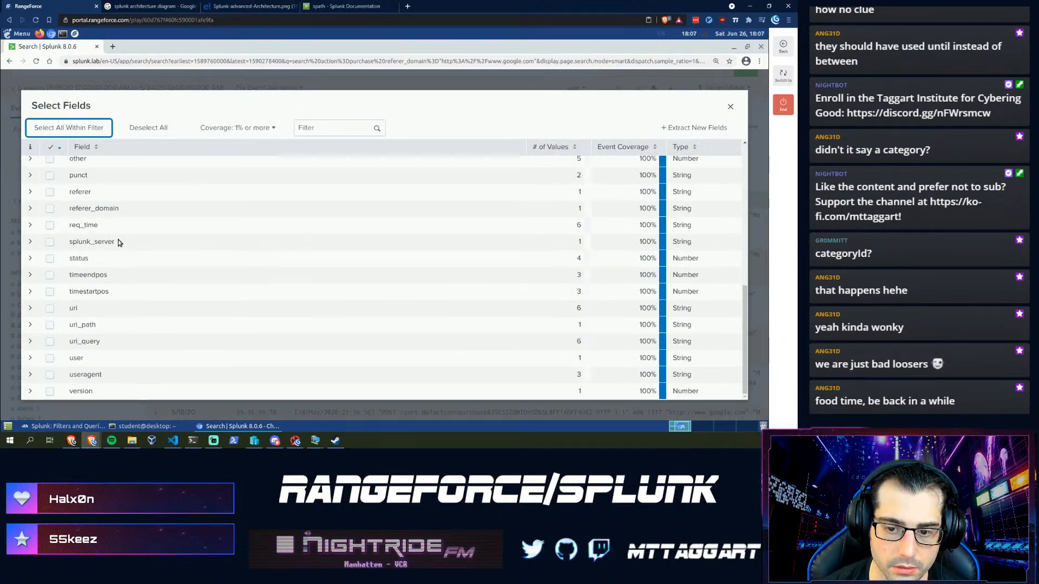
click(51, 309)
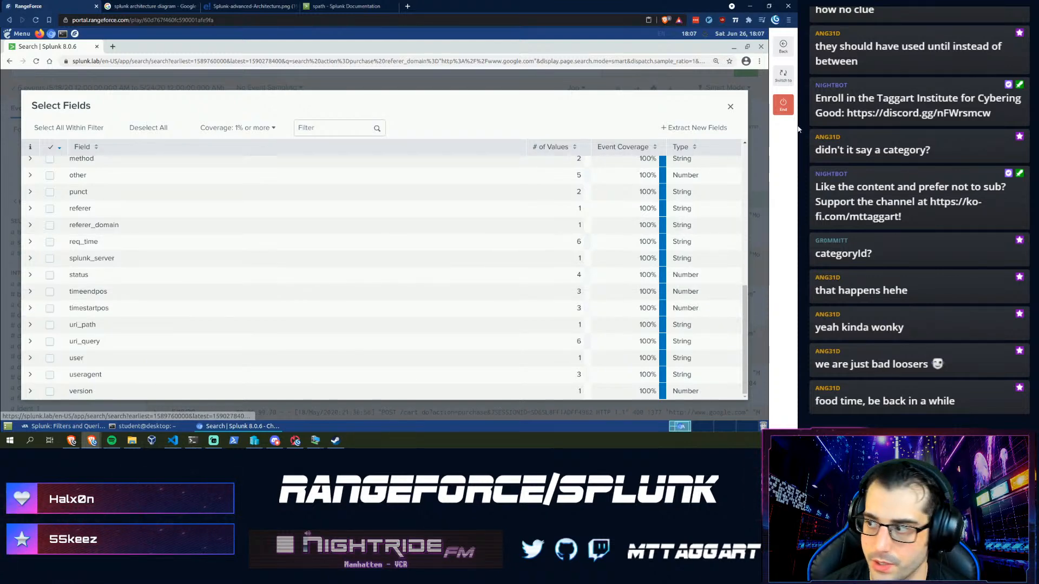
click(729, 108)
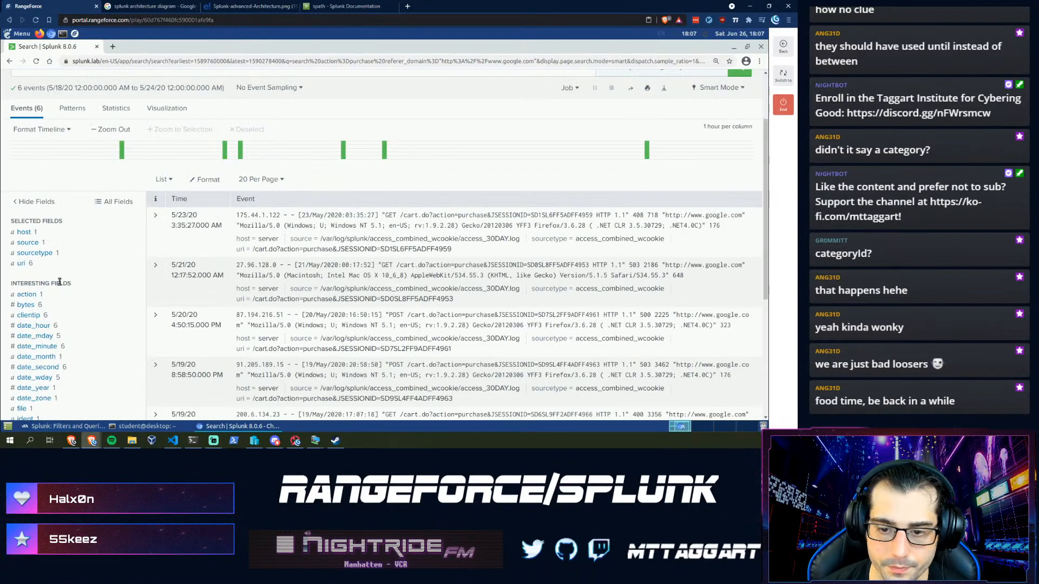
- View the uri value summary for the six google.com purchase events, then dismiss it
scroll(63, 292, down, 2)
scroll(62, 292, down, 2)
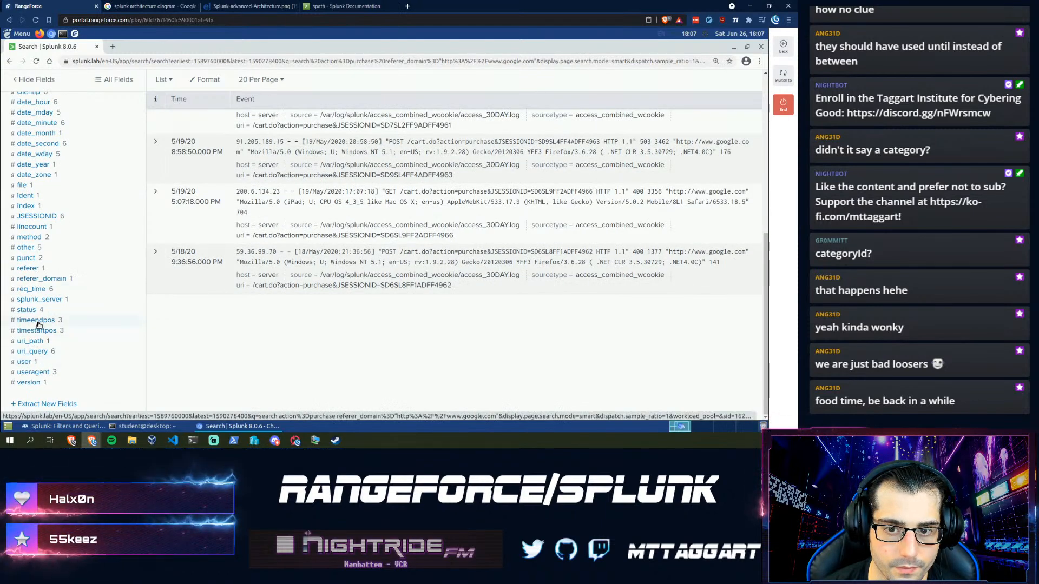
scroll(22, 246, up, 5)
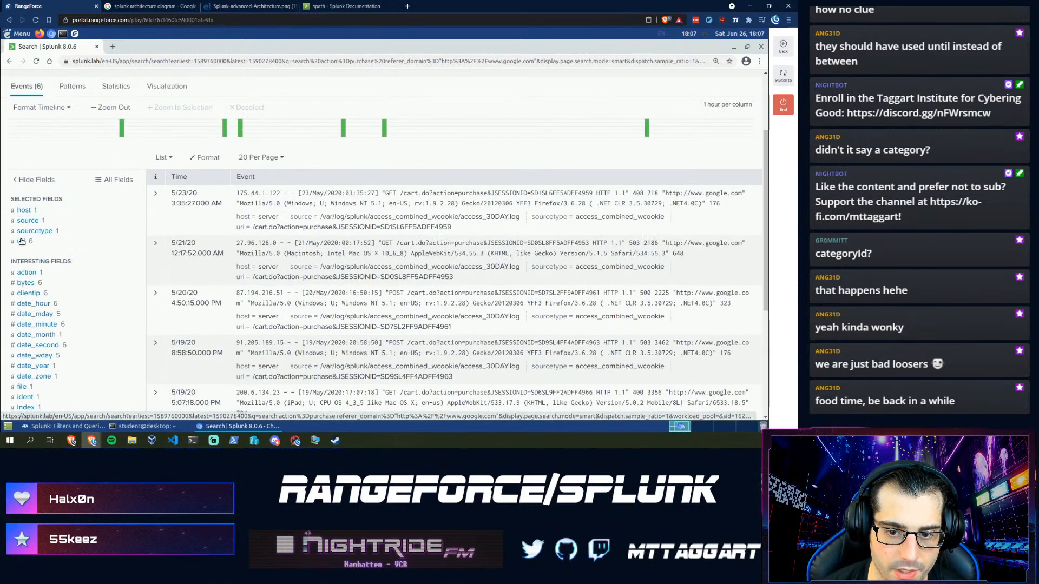
click(21, 242)
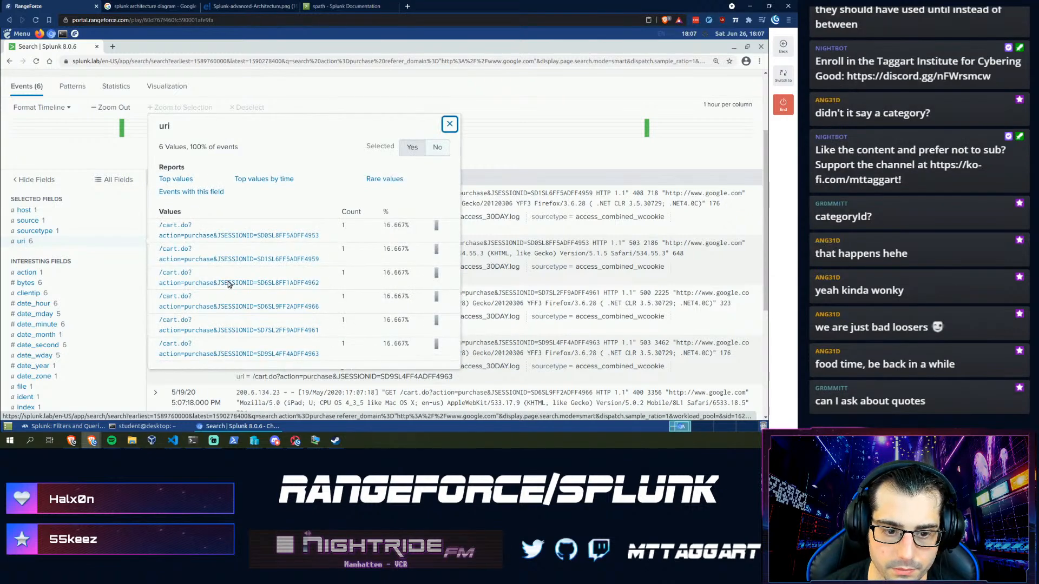
click(448, 126)
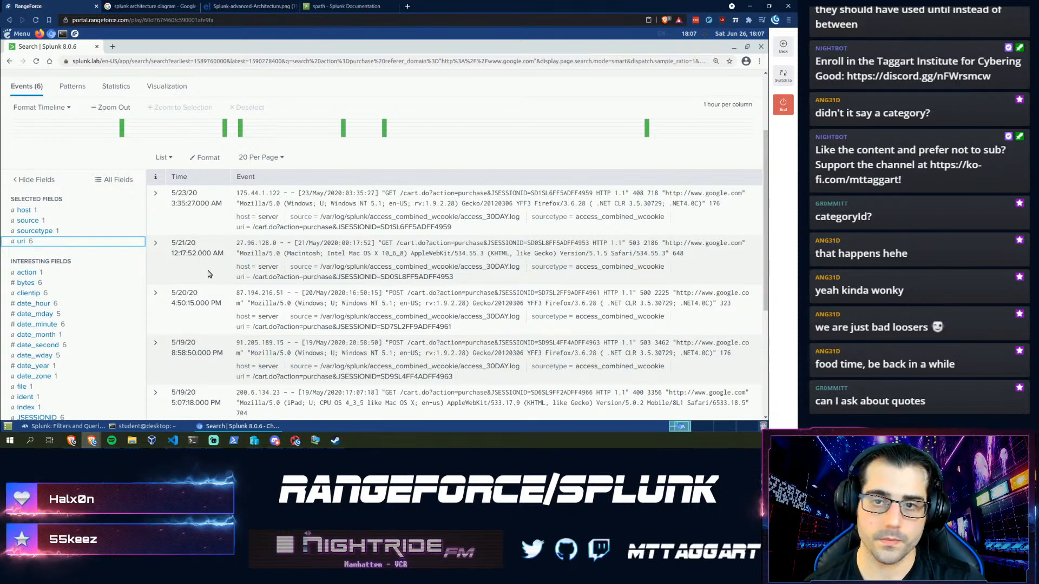
scroll(217, 261, up, 1)
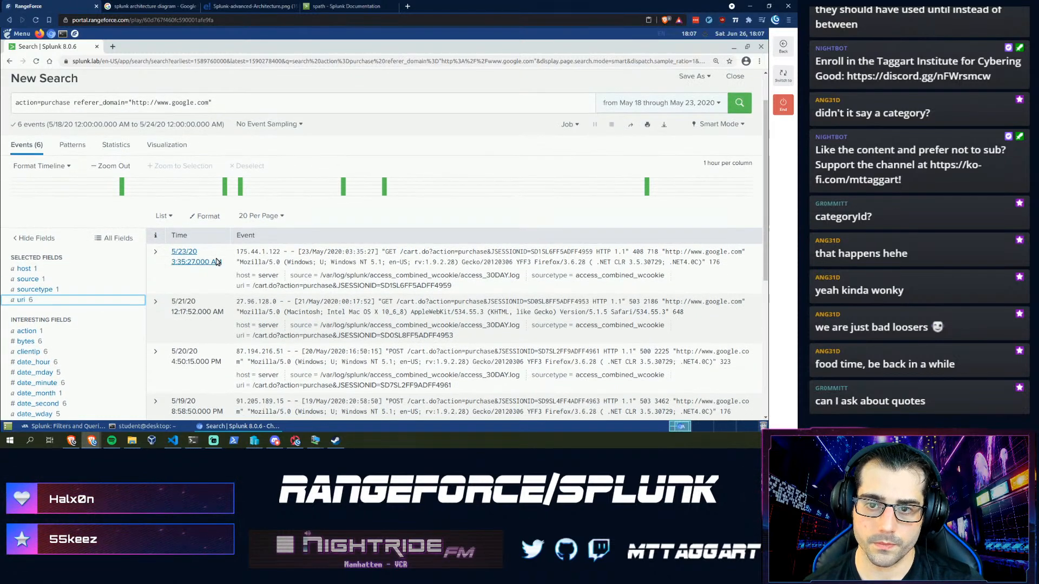
scroll(216, 262, up, 1)
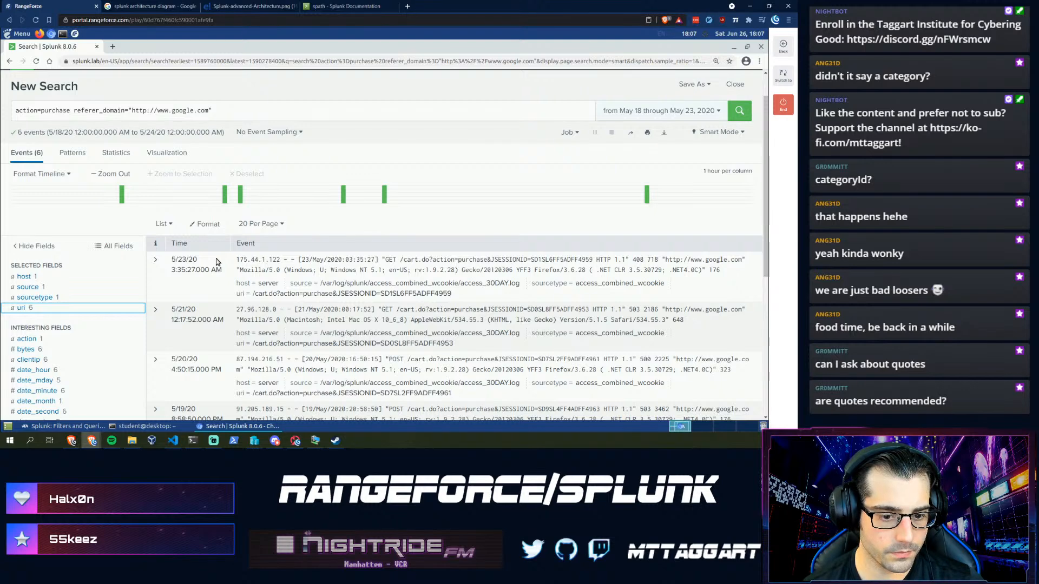
click(223, 110)
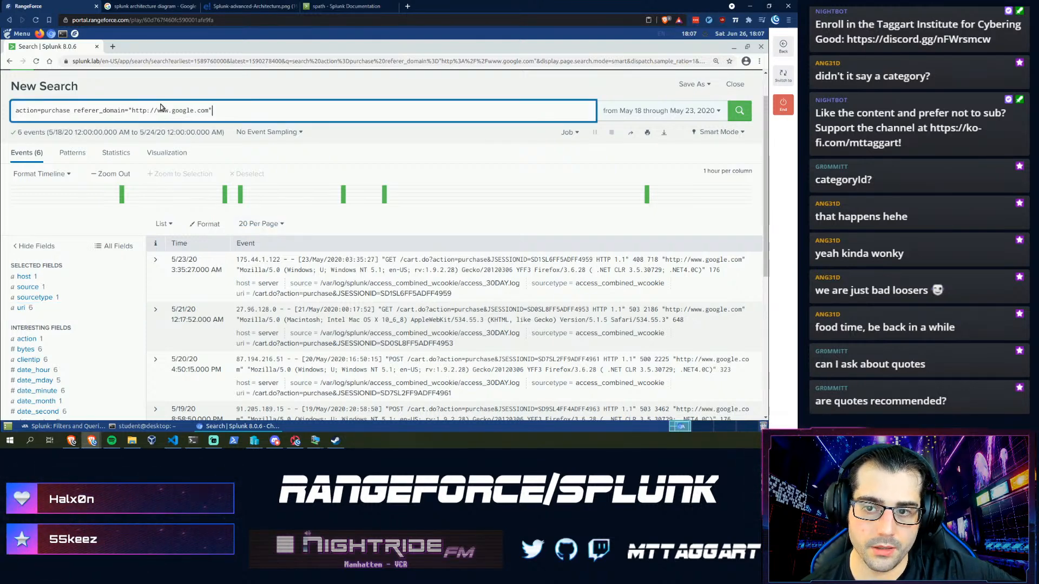
click(128, 109)
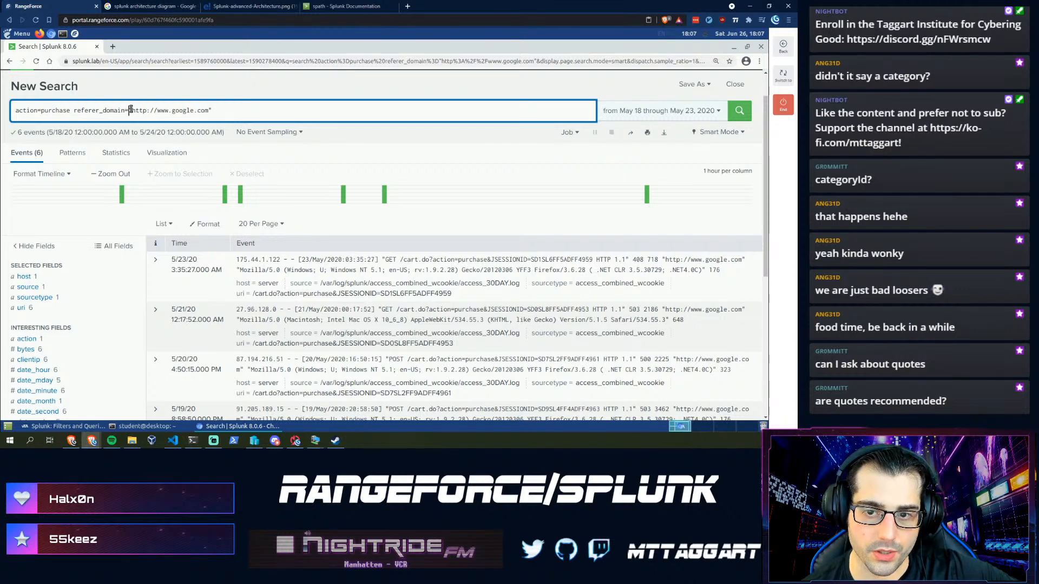
key(BackSpace)
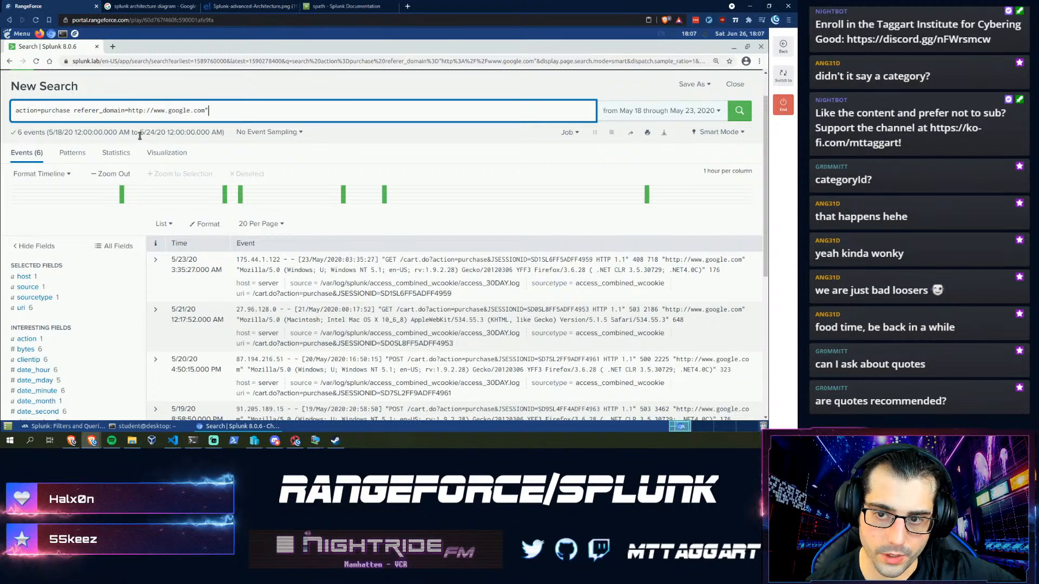
key(End)
key(BackSpace)
key(Return)
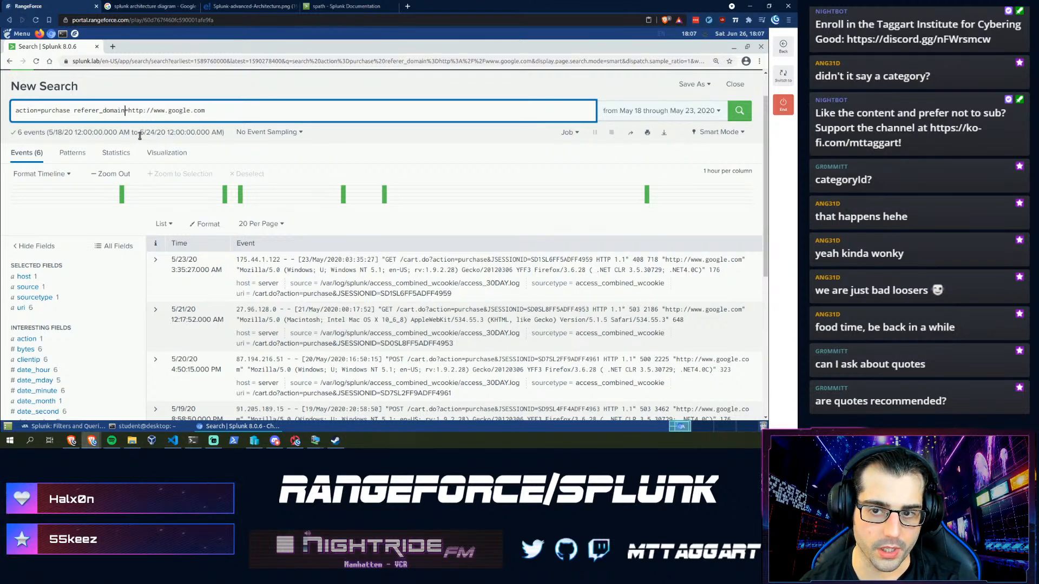
- Try selecting query parts, type trial text ("workgr, user), then select it all to clear
key(Right)
key(shift+Left)
key(shift+Left)
key(shift+Left)
key(shift+Left)
key(shift+Left)
key(shift+Left)
key(shift+Left)
key(shift+Left)
key(shift+Left)
key(shift+Left)
key(shift+Left)
key(shift+Left)
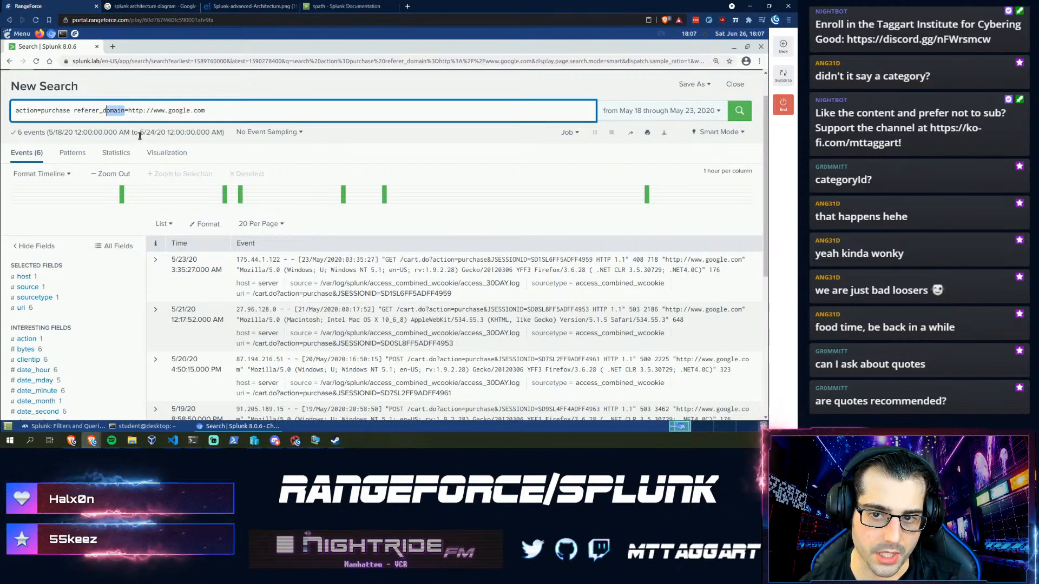
key(shift+Right)
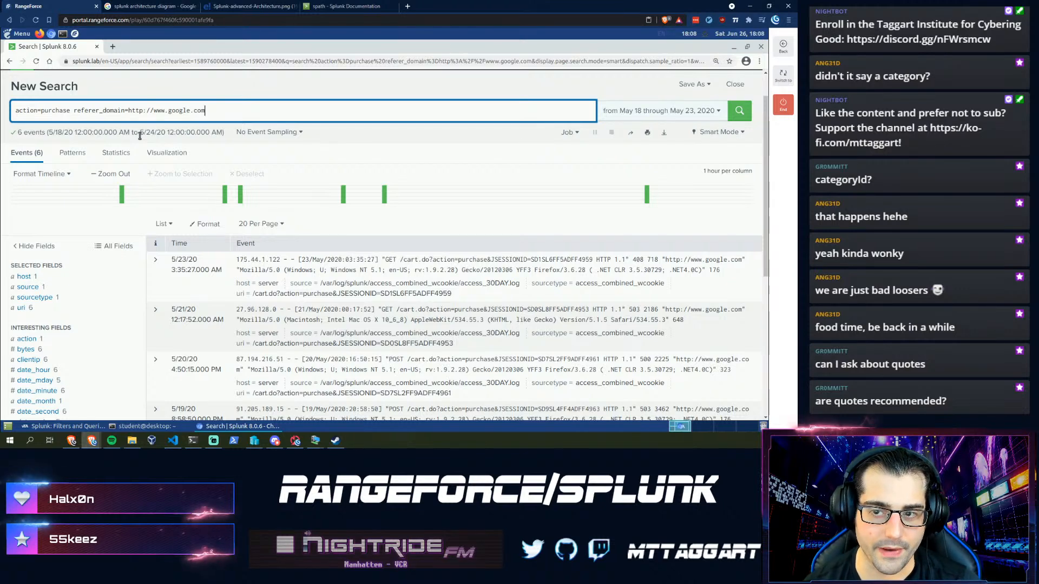
key(shift+Left)
key(shift+Left)
key(shift+Left)
key(shift+Left)
key(shift+Left)
key(shift+Left)
key(shift+Left)
key(shift+Left)
key(shift+Left)
key(shift+Left)
key(shift+Left)
key(shift+Left)
key(shift+Left)
key(shift+Left)
key(shift+Left)
key(shift+Left)
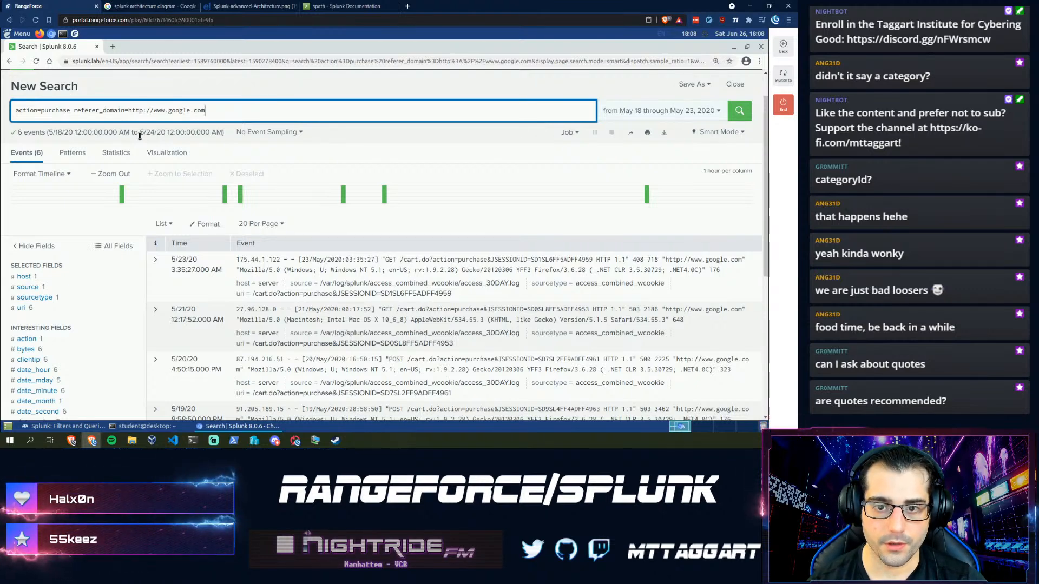
key(ctrl+a)
text(")
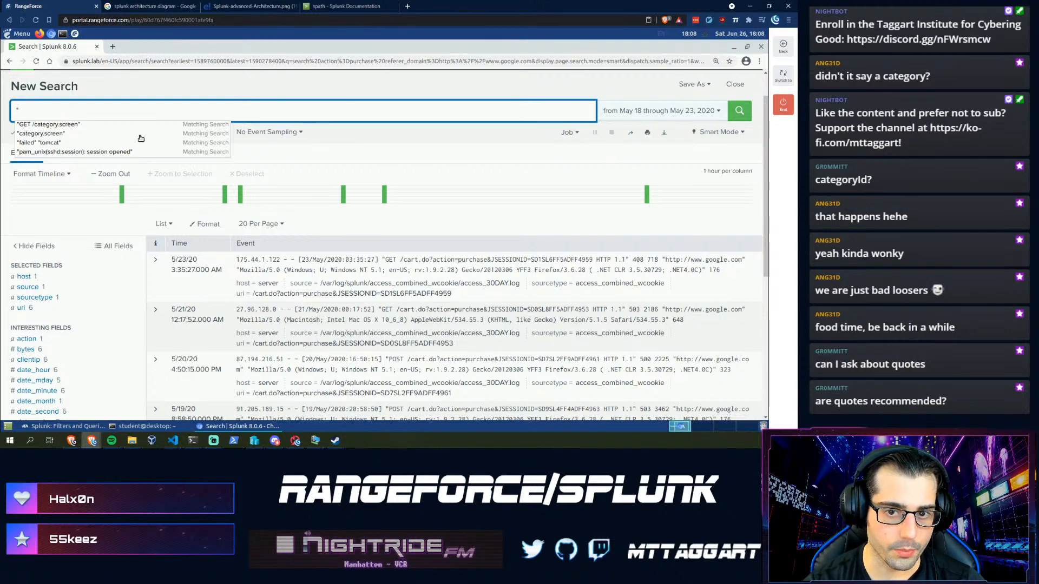
text(workg)
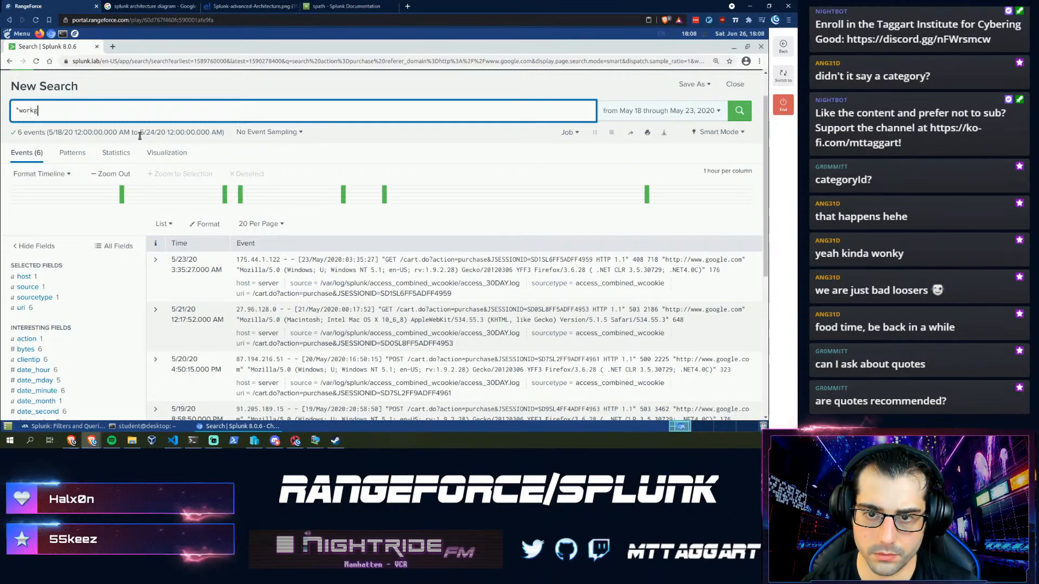
text(R)
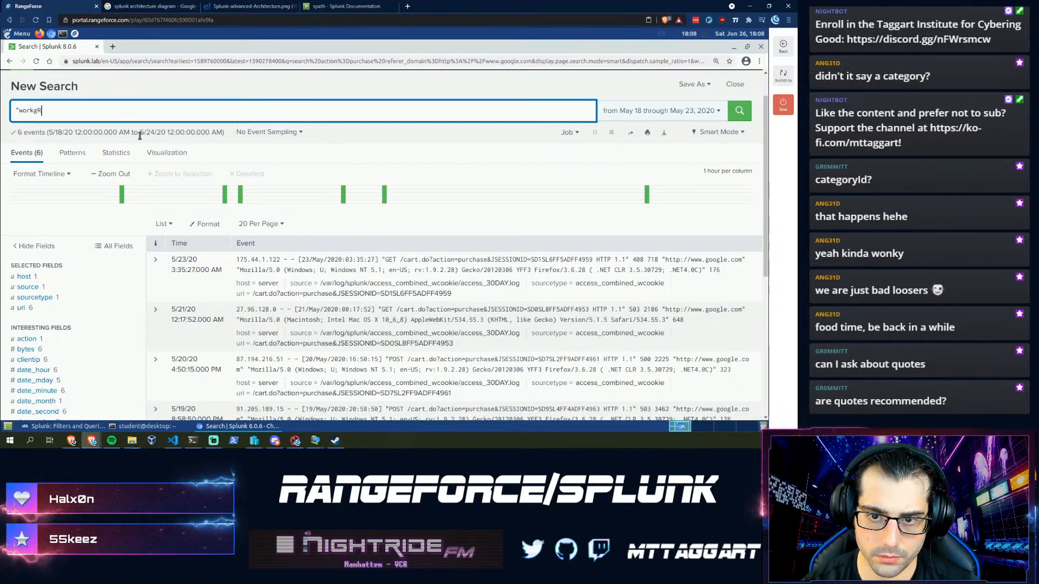
key(BackSpace)
text(roup\)
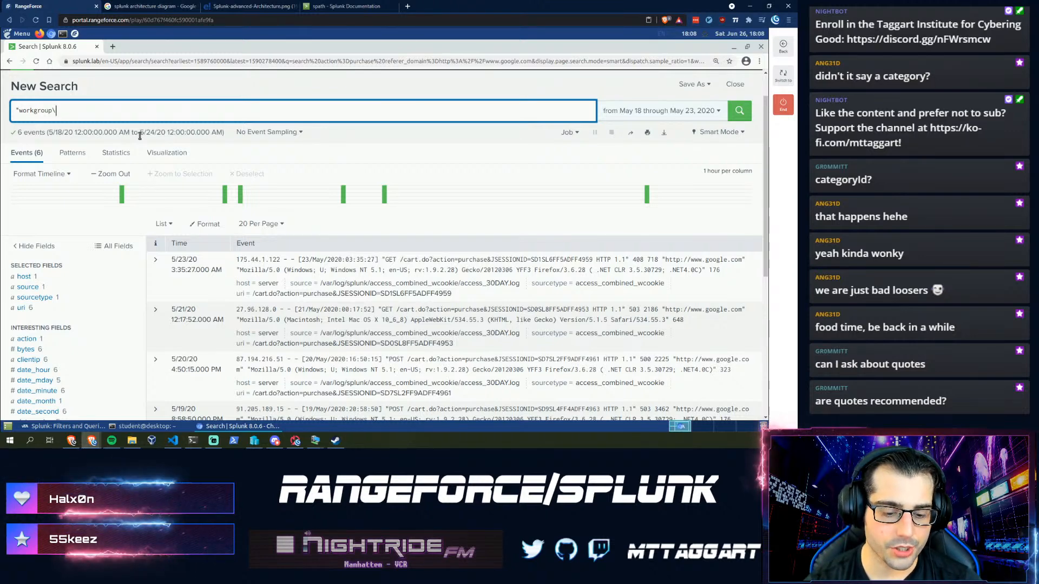
text(user)
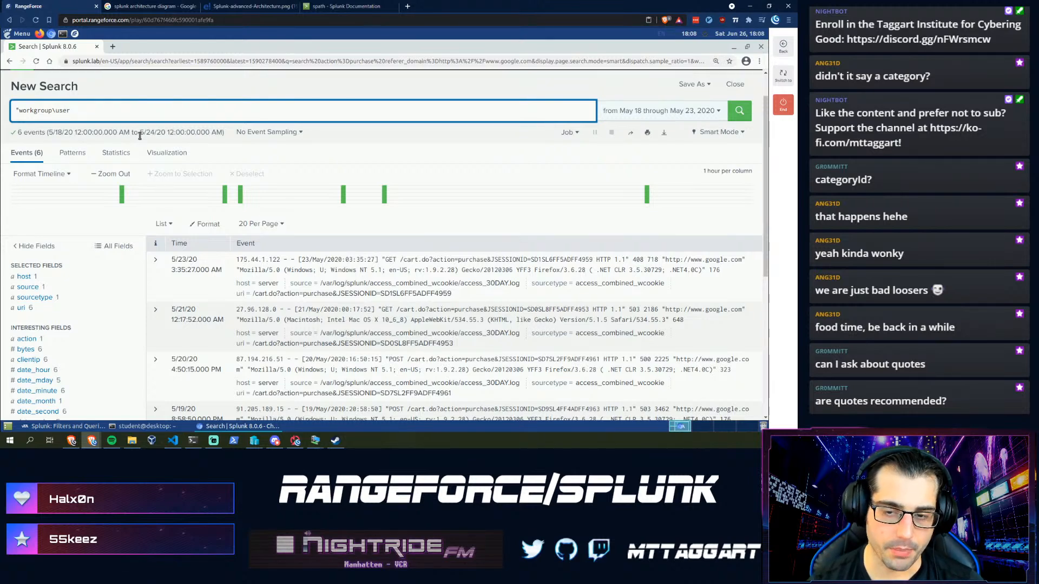
key(ctrl+a)
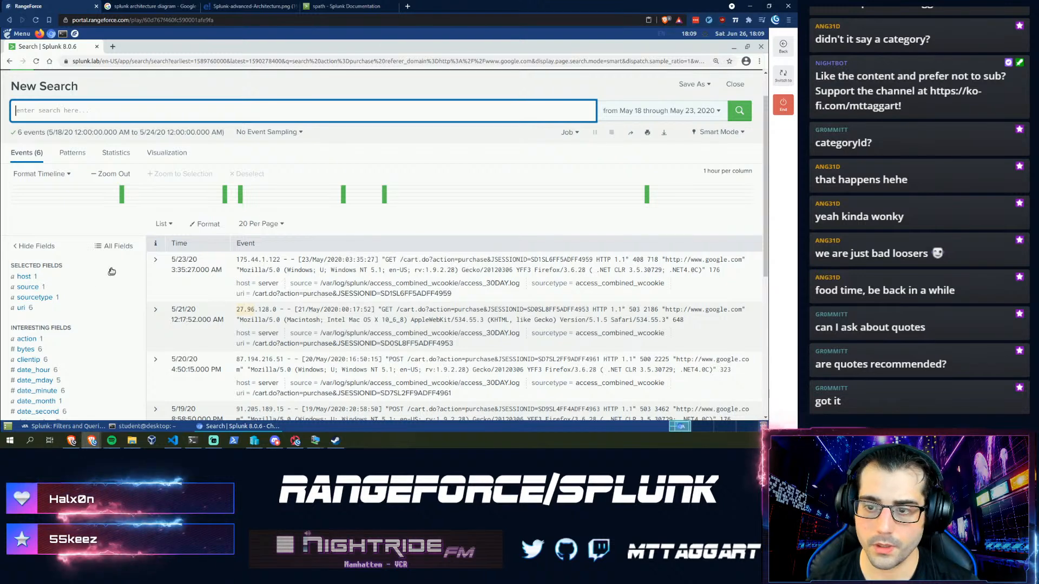
- Copy the sourcetype=access_combined_wcookie action=addtocart query from the RangeForce task instructions
click(65, 426)
scroll(430, 337, down, 5)
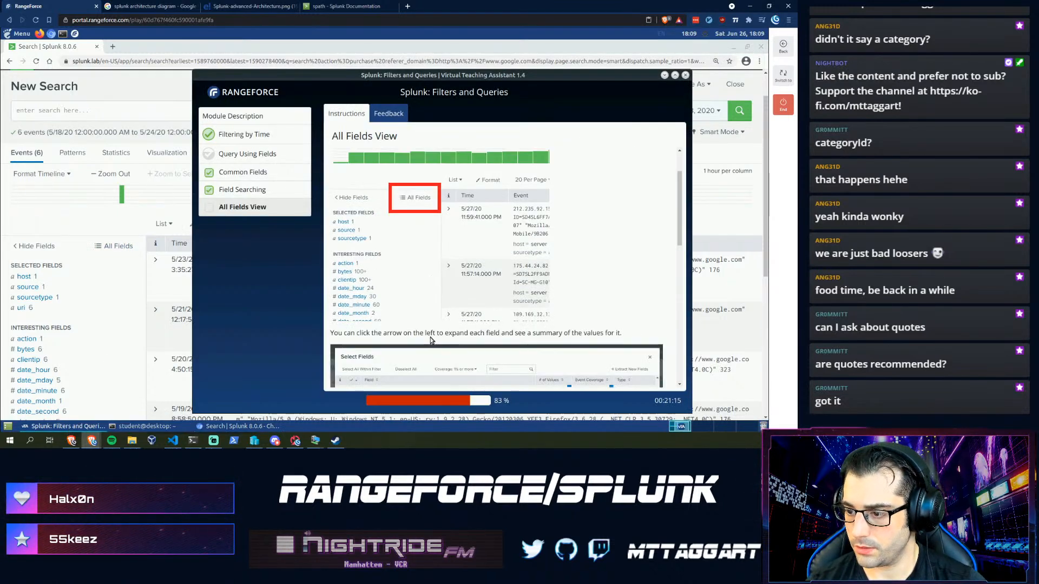
scroll(430, 337, down, 2)
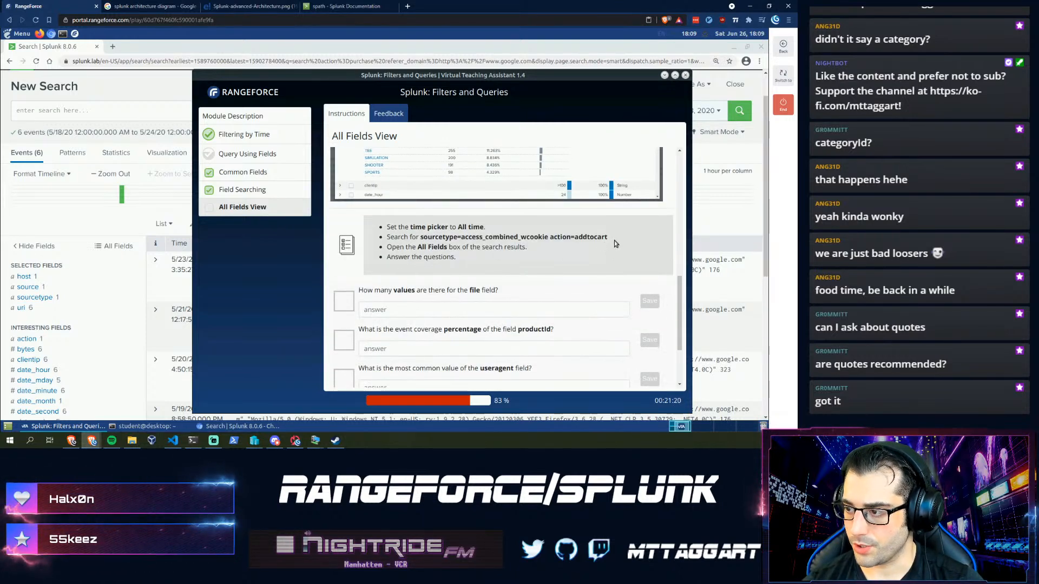
drag(519, 246, 416, 235)
key(ctrl+c)
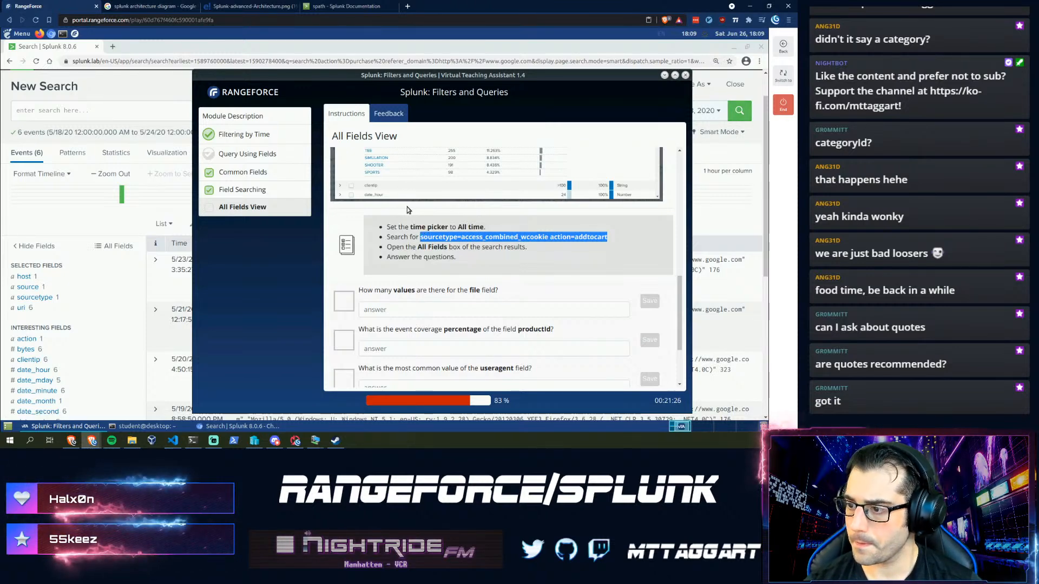
- Run the addtocart search over All time in Splunk, returning 18,826 events
click(278, 111)
click(658, 111)
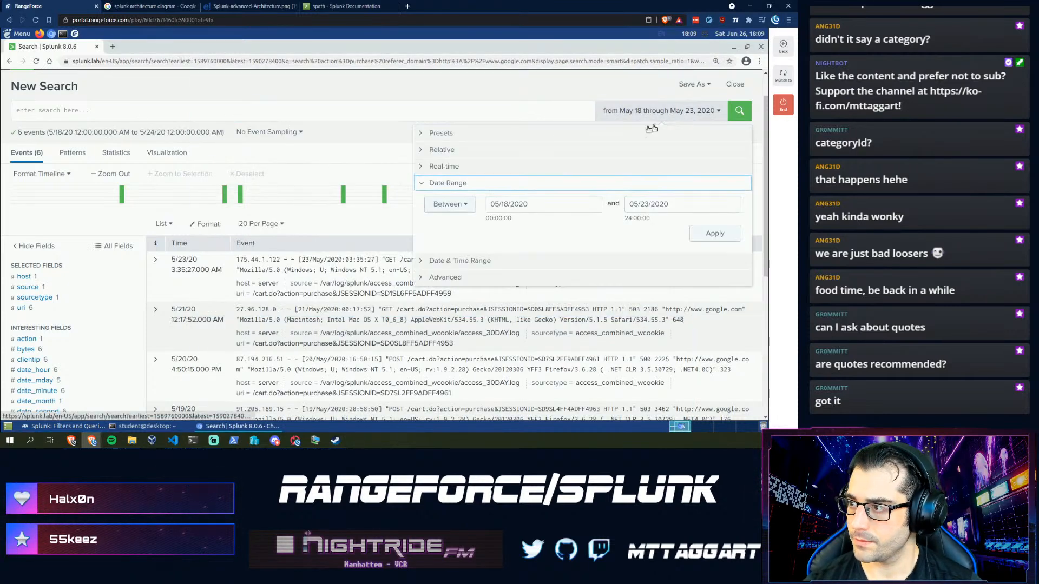
click(463, 145)
click(469, 135)
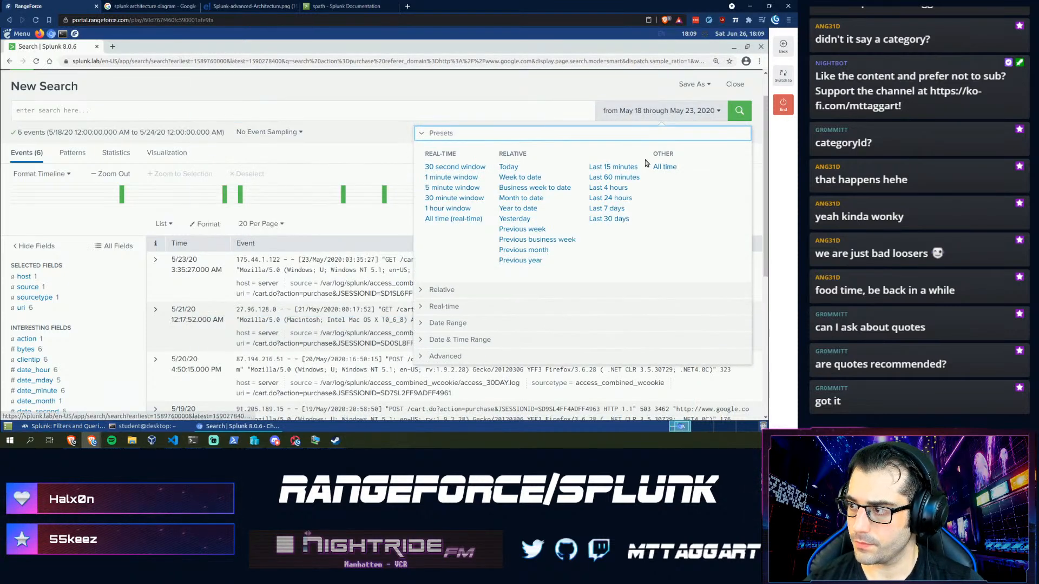
click(660, 168)
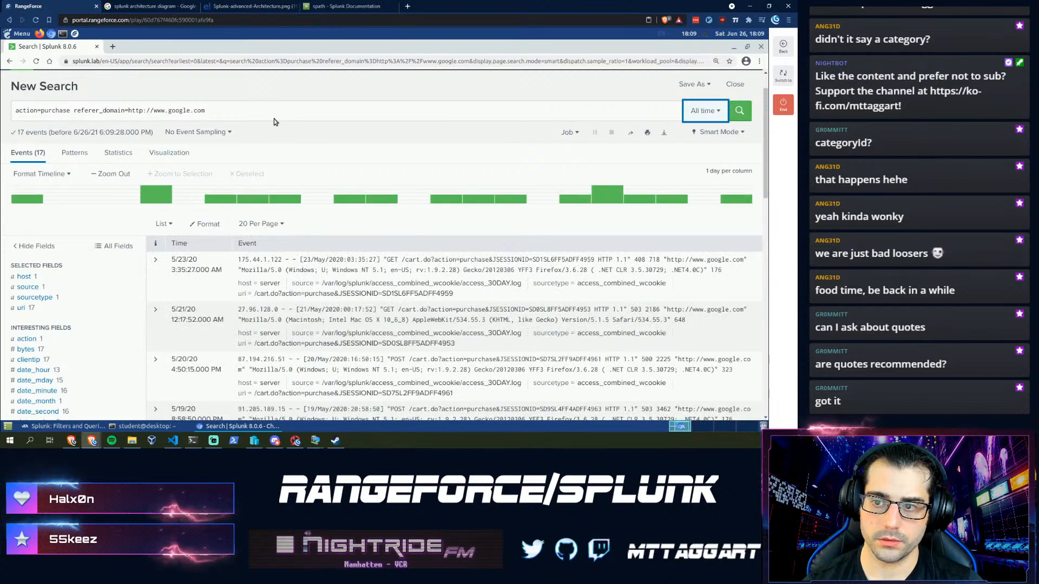
key(ctrl+a)
key(ctrl+v)
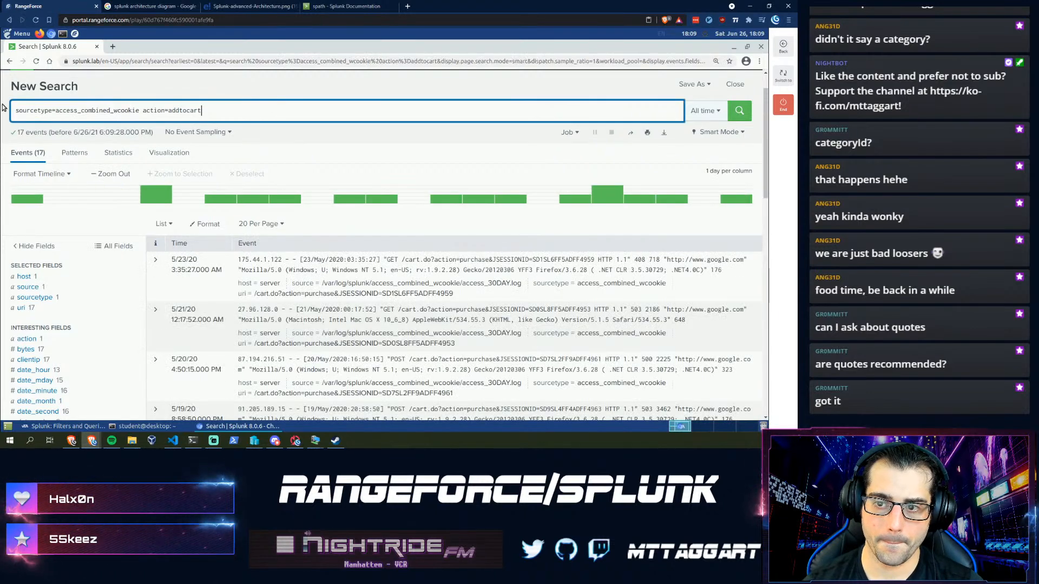
key(Return)
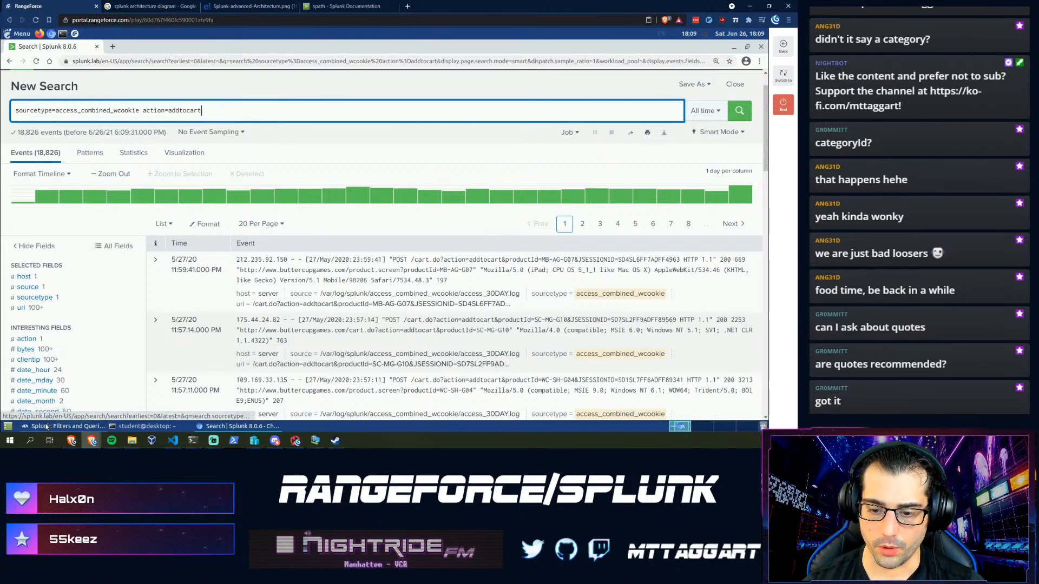
click(47, 426)
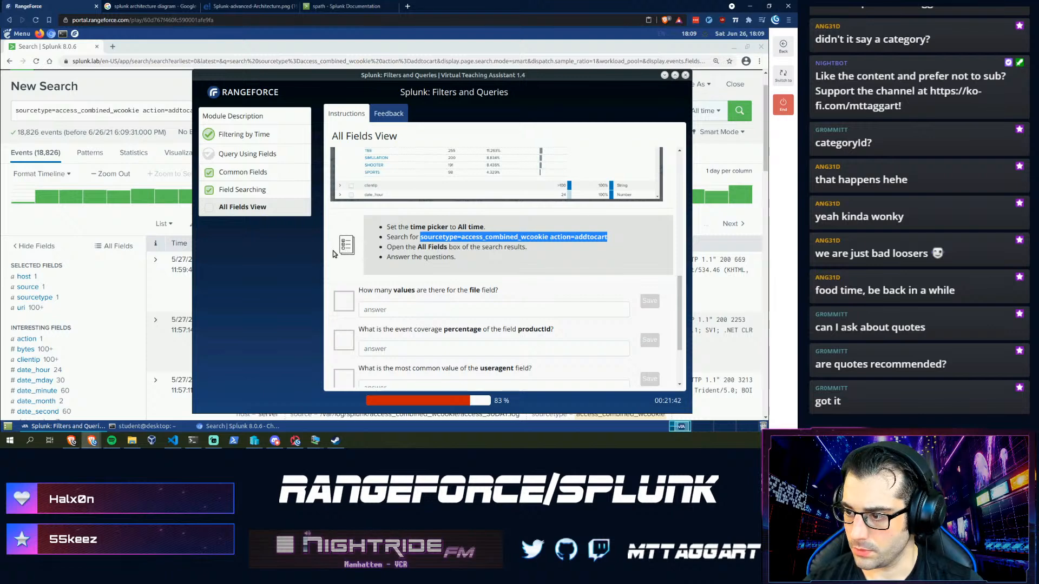
- Check the full field list and answer 11 as the number of file field values
click(106, 248)
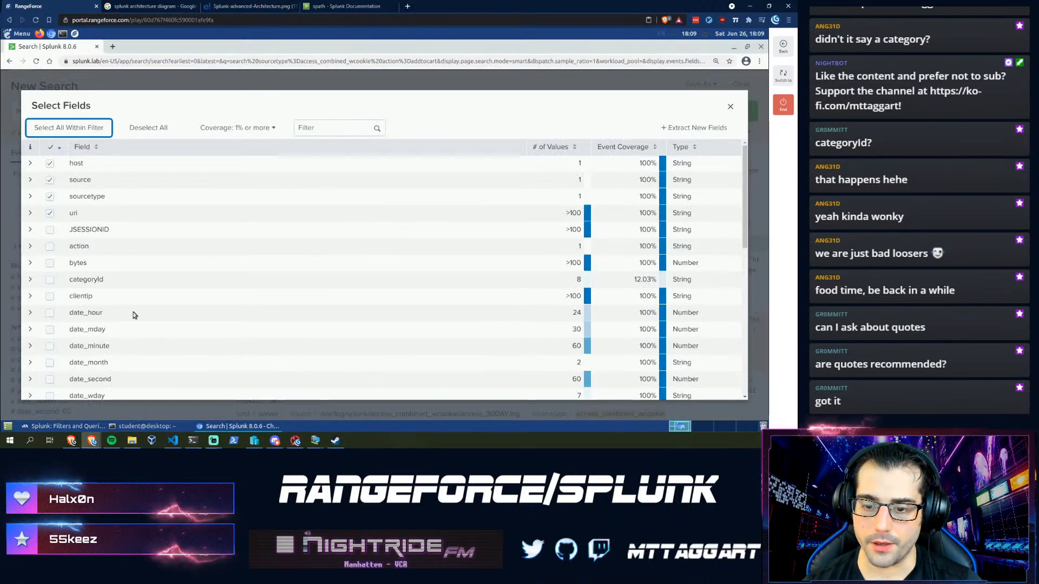
scroll(133, 312, down, 5)
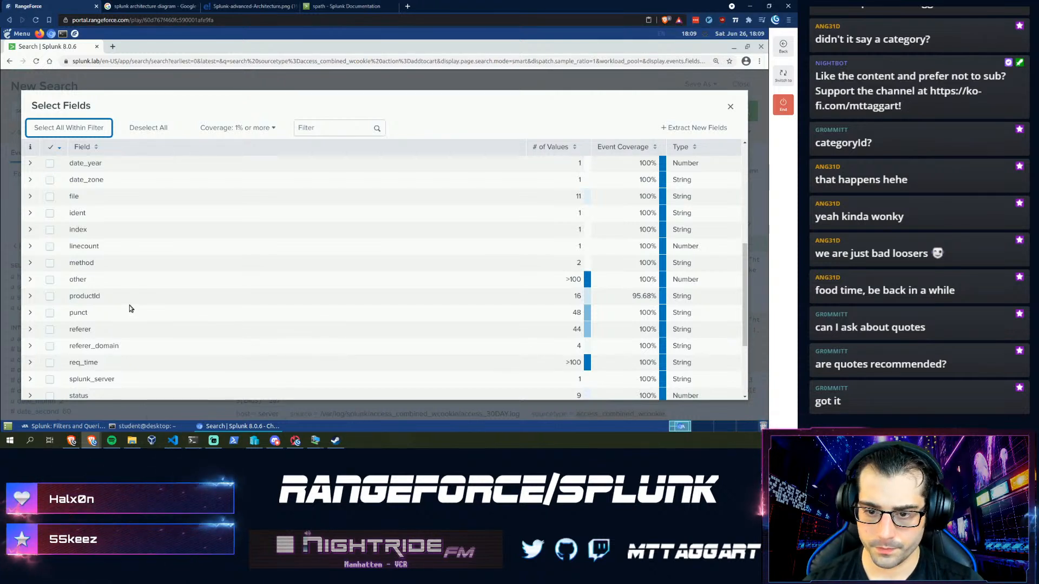
scroll(129, 307, up, 1)
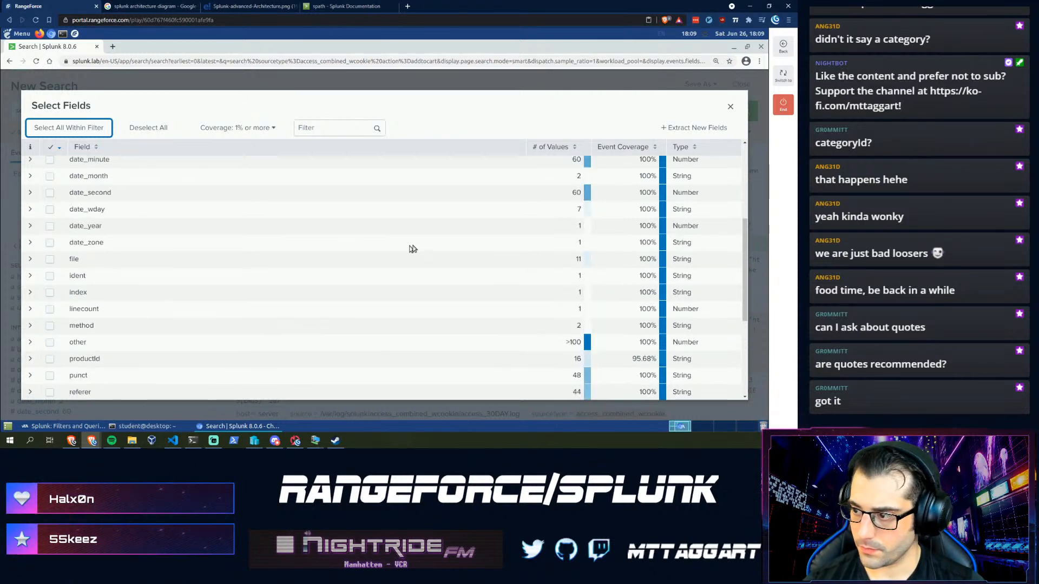
click(68, 426)
click(419, 309)
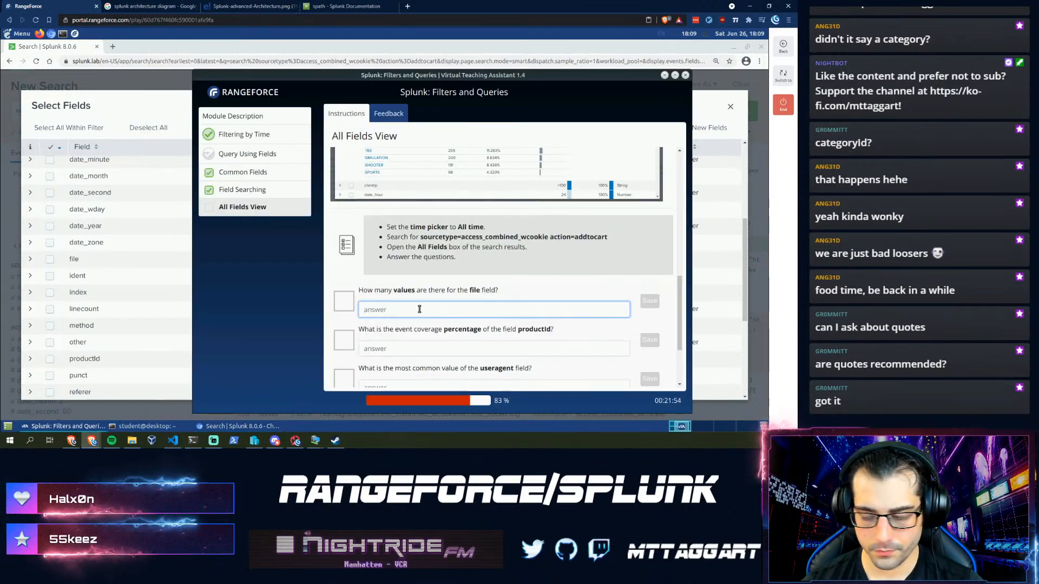
text(11)
key(Return)
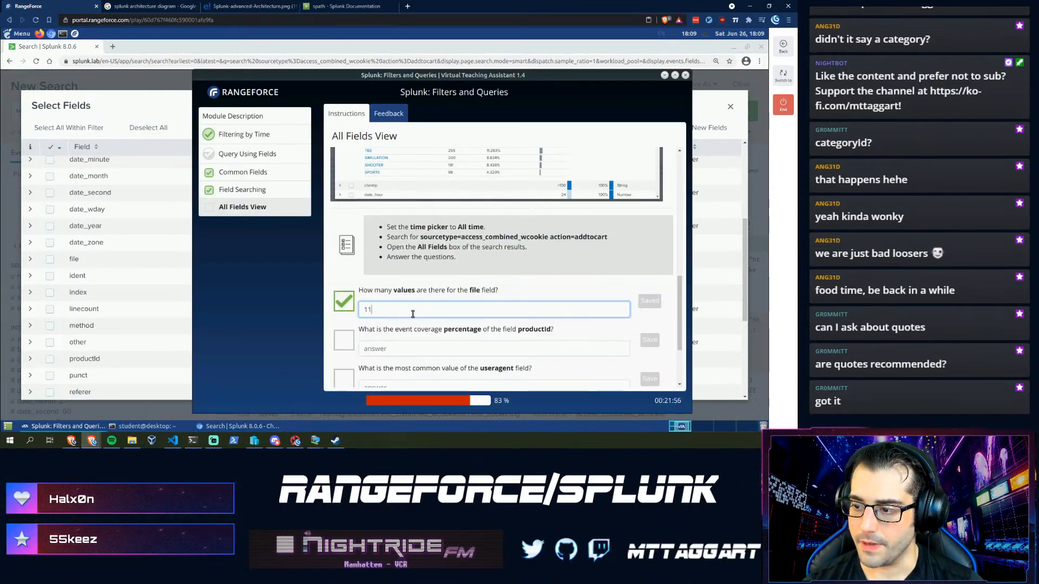
- Look up productId event coverage and submit 95.68 percent as the answer
click(155, 103)
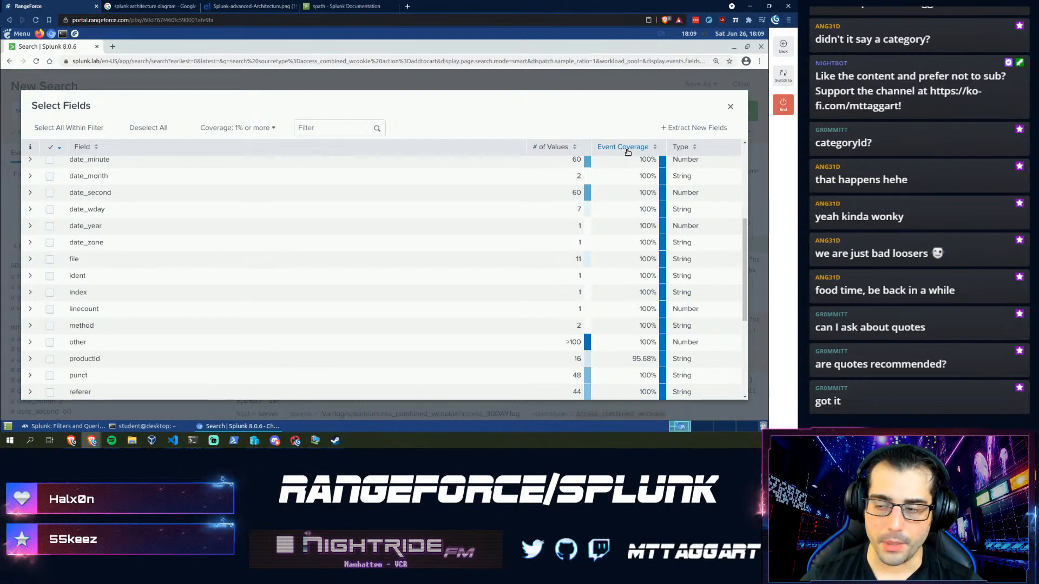
scroll(655, 306, down, 3)
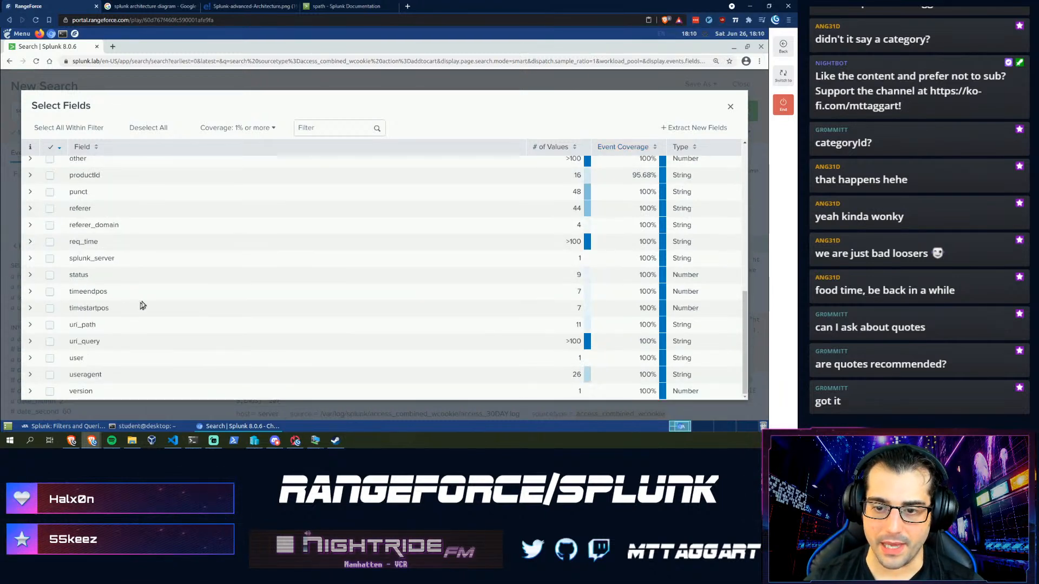
scroll(531, 180, up, 1)
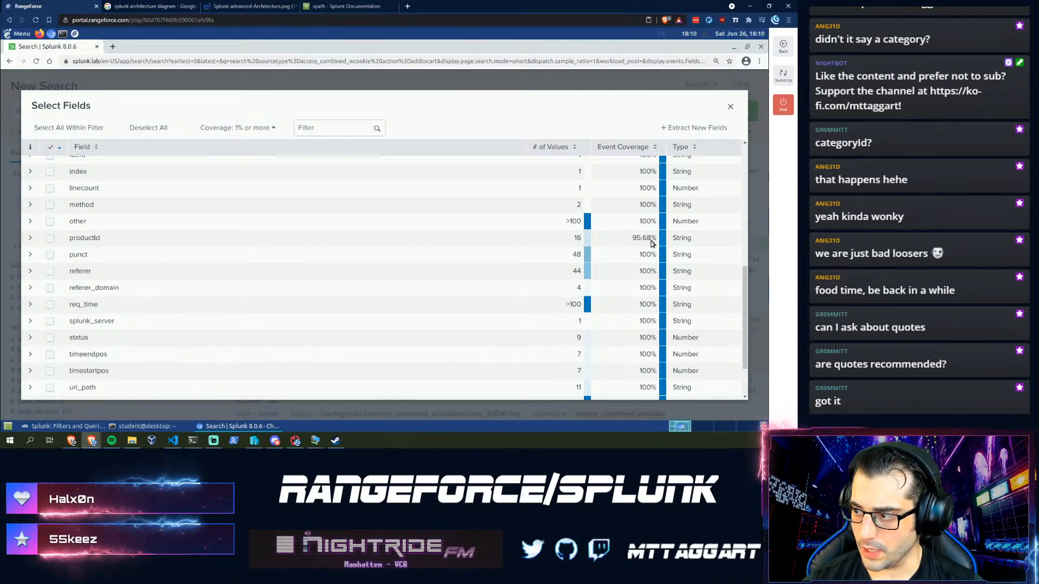
click(30, 426)
click(414, 353)
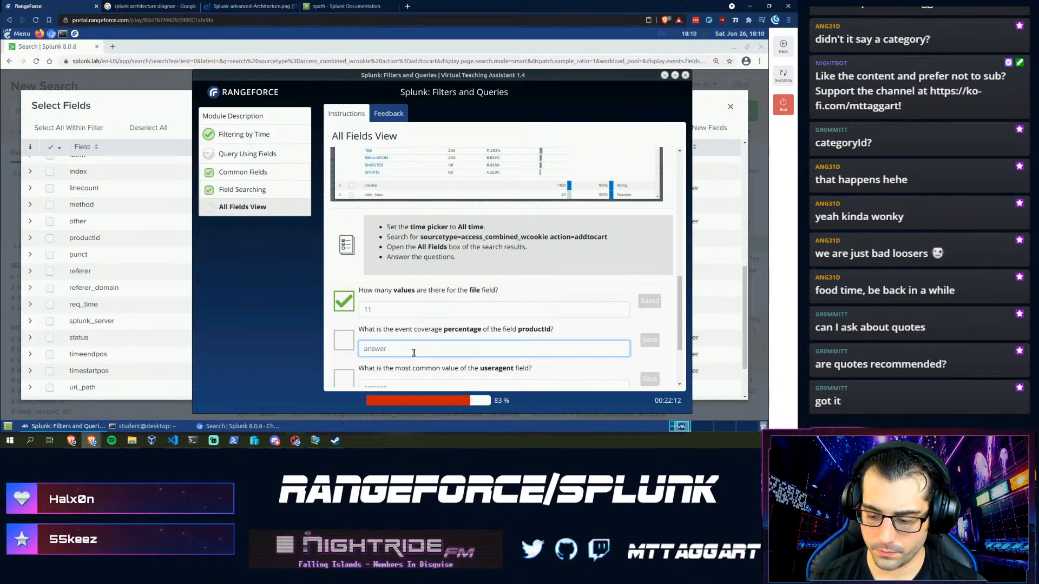
key(Return)
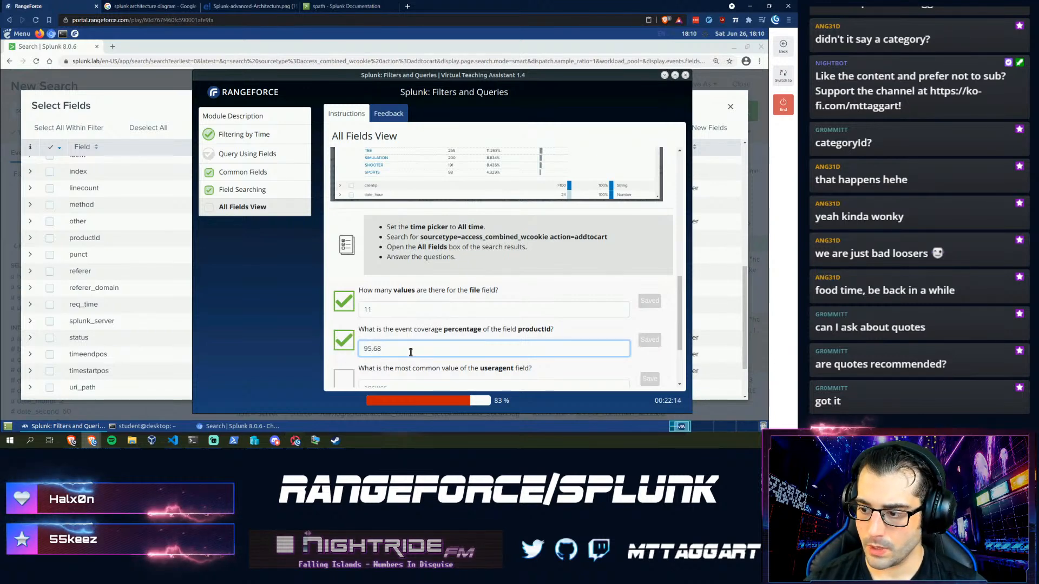
click(167, 100)
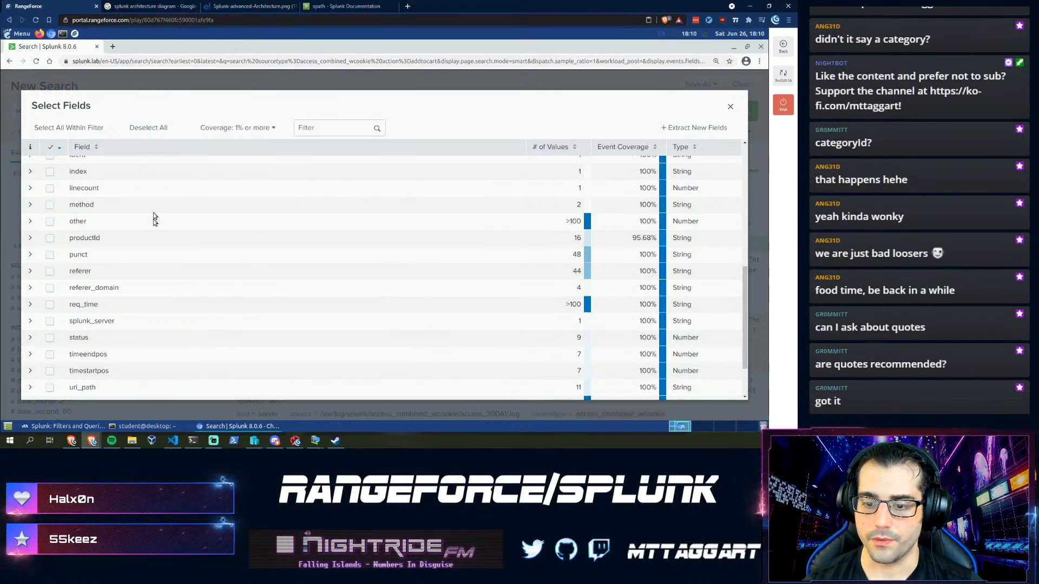
scroll(121, 300, down, 2)
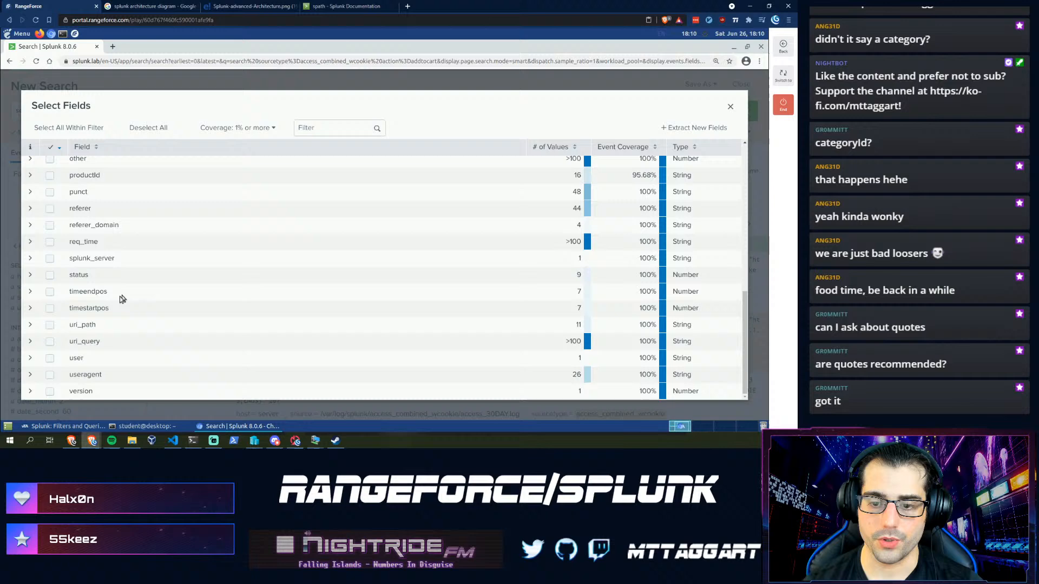
- Copy the most common useragent value and submit it as the useragent answer
click(30, 374)
scroll(144, 352, down, 3)
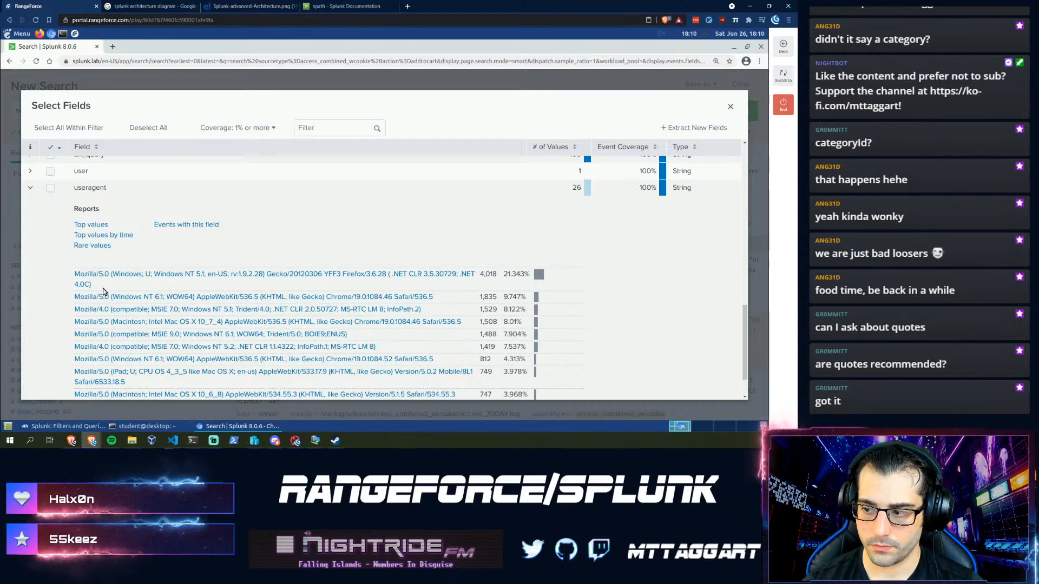
drag(93, 286, 69, 279)
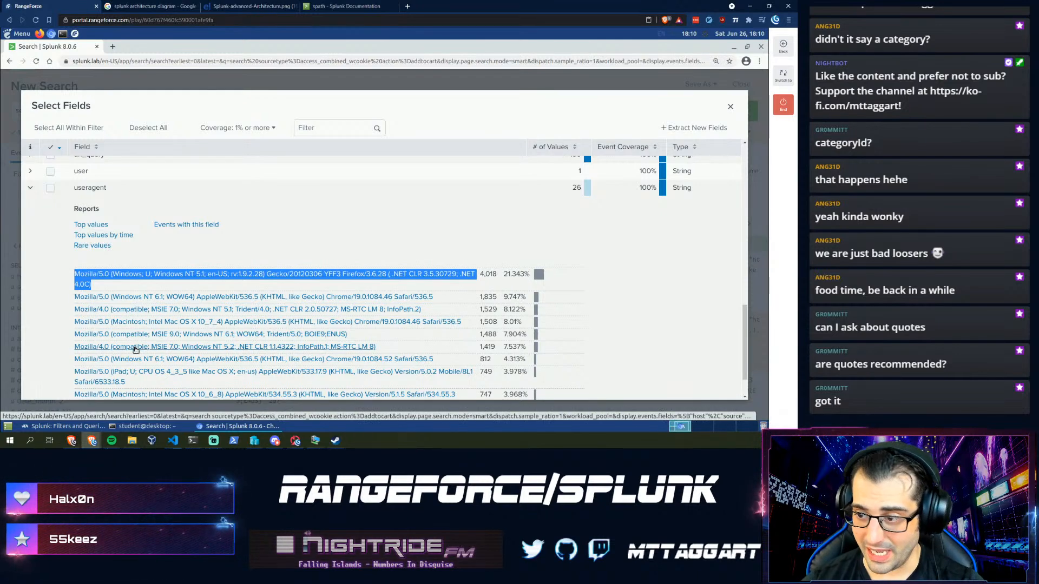
click(96, 426)
scroll(378, 368, down, 2)
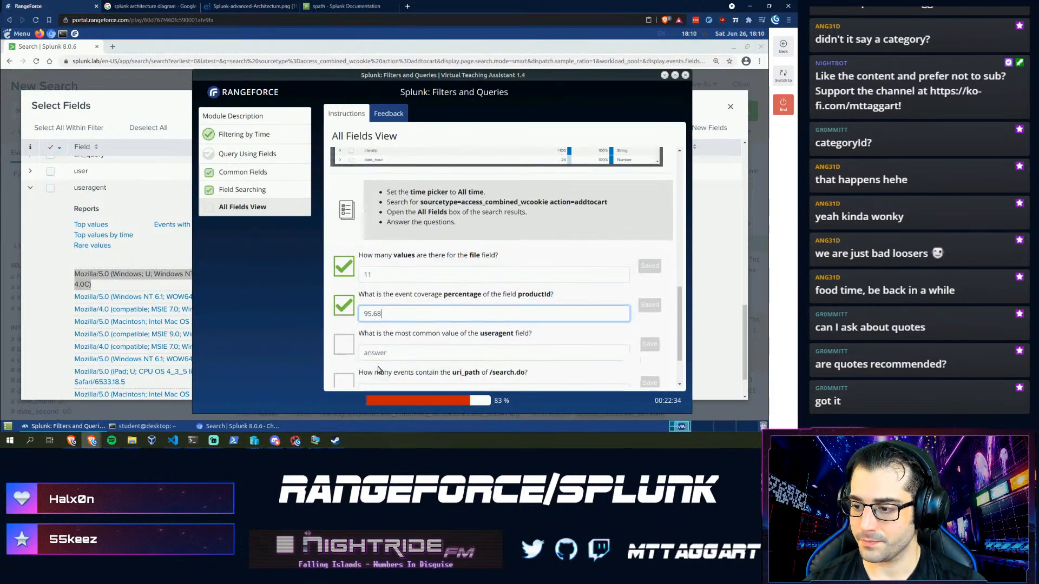
click(382, 324)
text(Mozilla/5.0 (Windows; U; Windows NT 5.1; en-US; rv:1.9.2.28) Gecko/20120306 YFF3 Firefox/3.6.28 ( .NET CLR 3.5.30729; .NET4.0C))
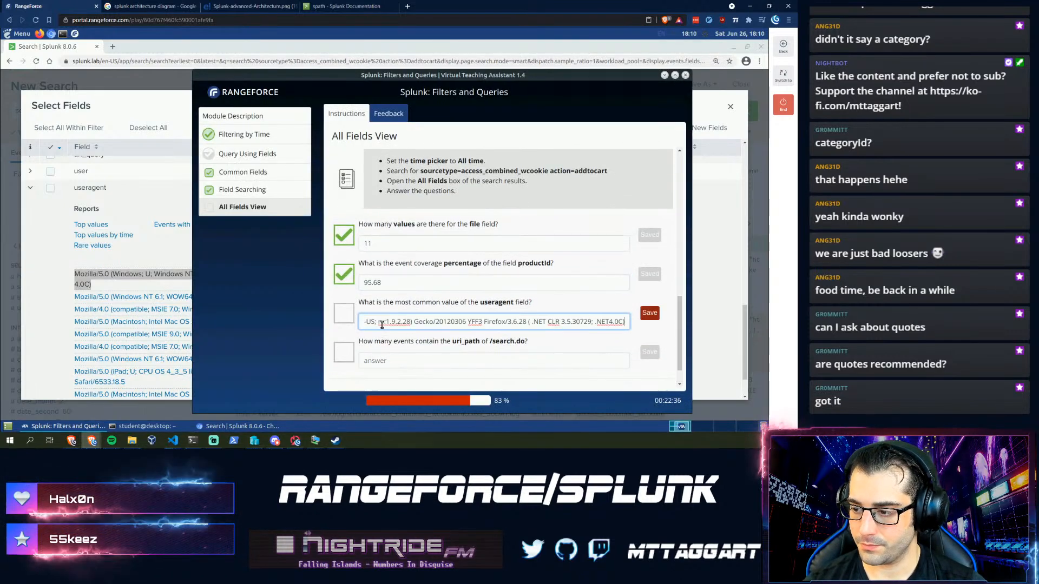
key(Return)
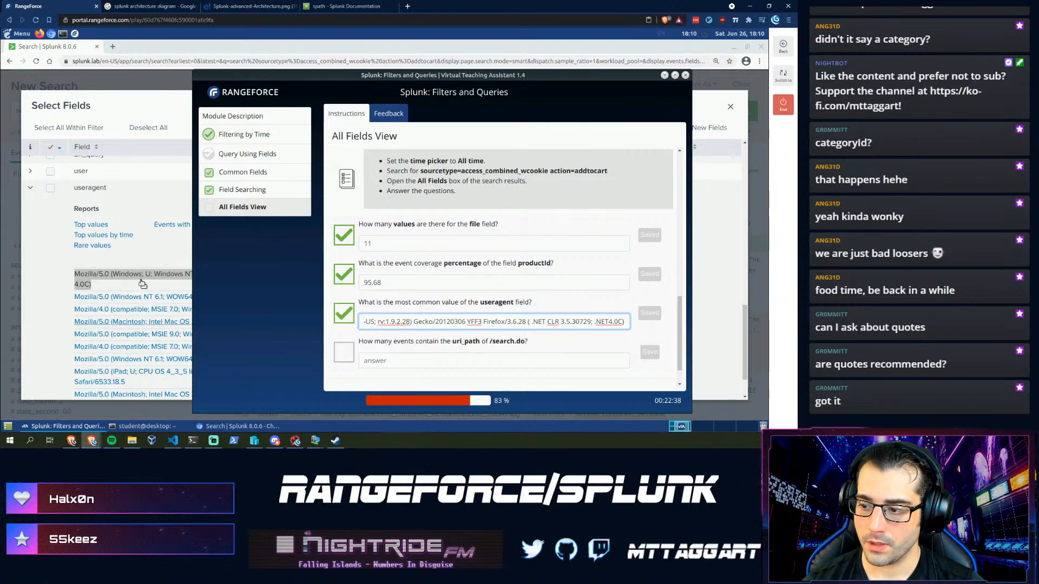
- Answer 16 as the /search.do uri_path event count and reach the module's end page
click(29, 189)
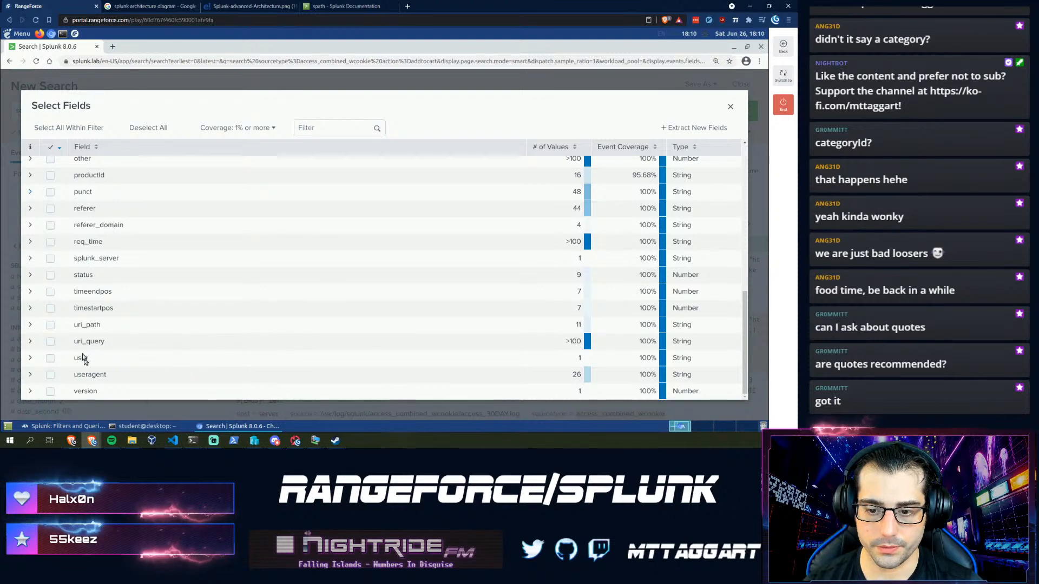
click(31, 325)
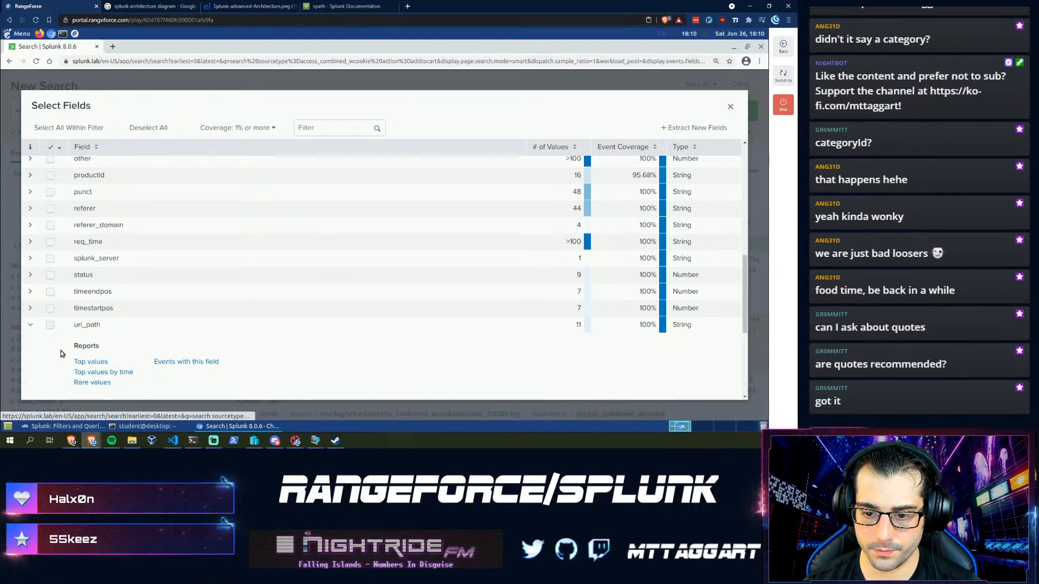
scroll(113, 348, down, 4)
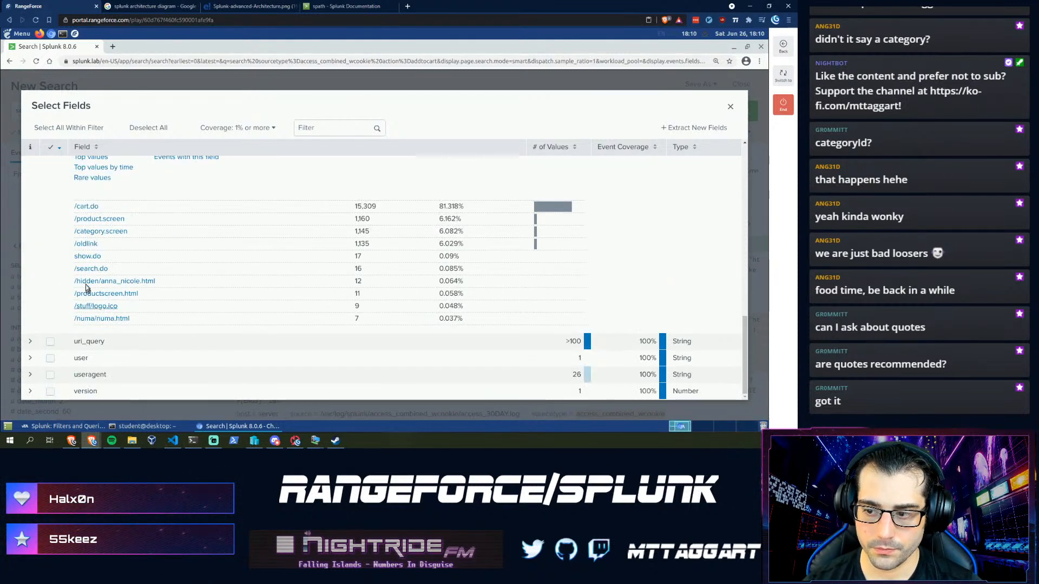
click(65, 426)
click(393, 365)
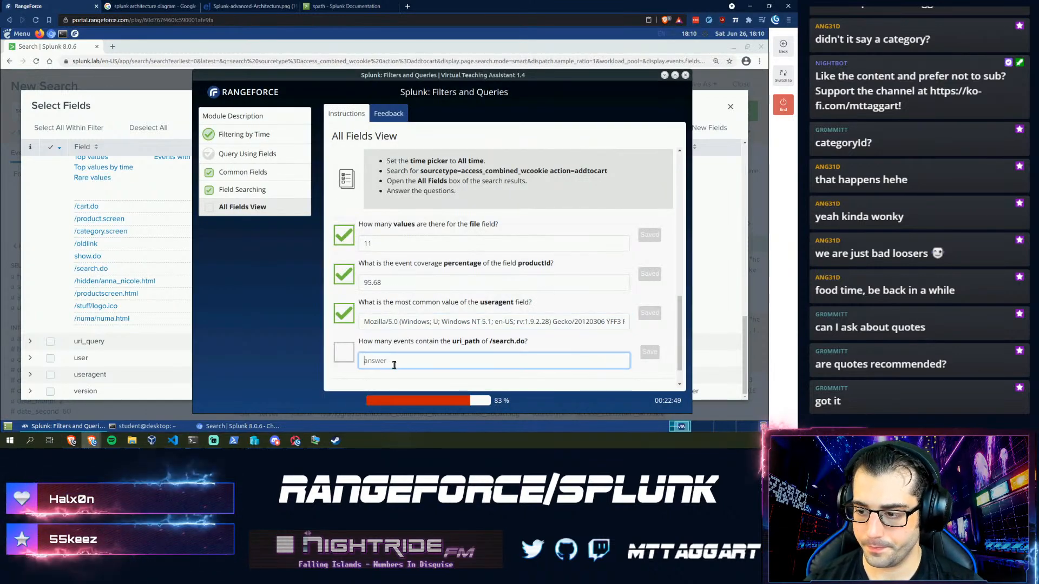
text(16)
key(Return)
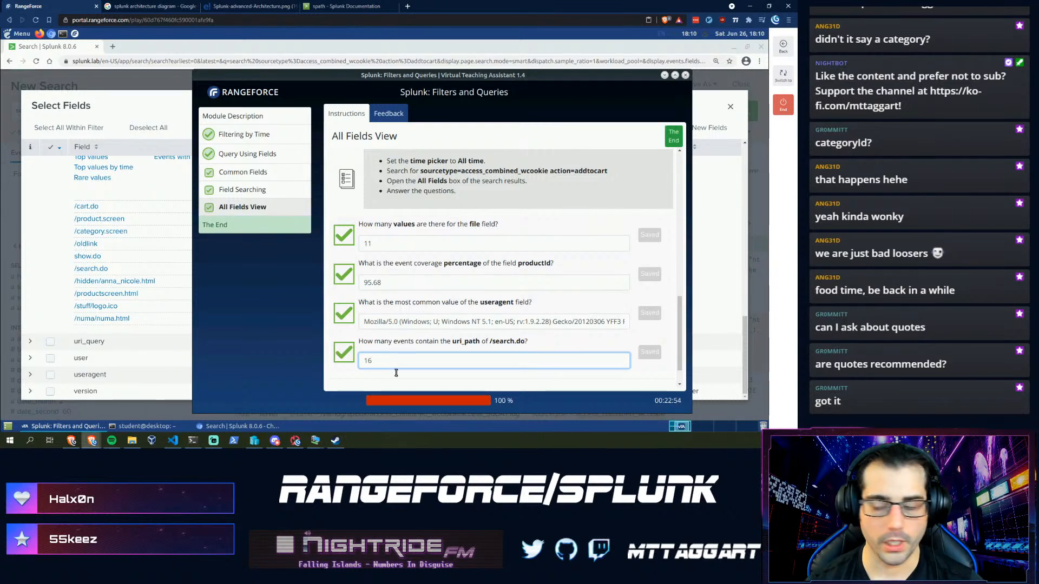
click(675, 138)
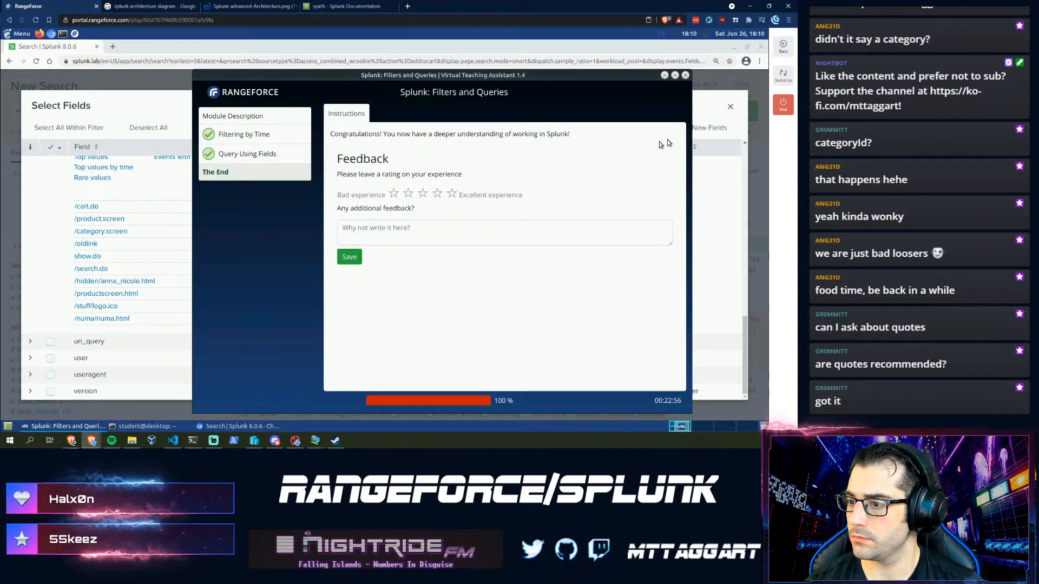
- Give the Filters and Queries module a five-star rating and confirm ending it
click(452, 193)
click(782, 108)
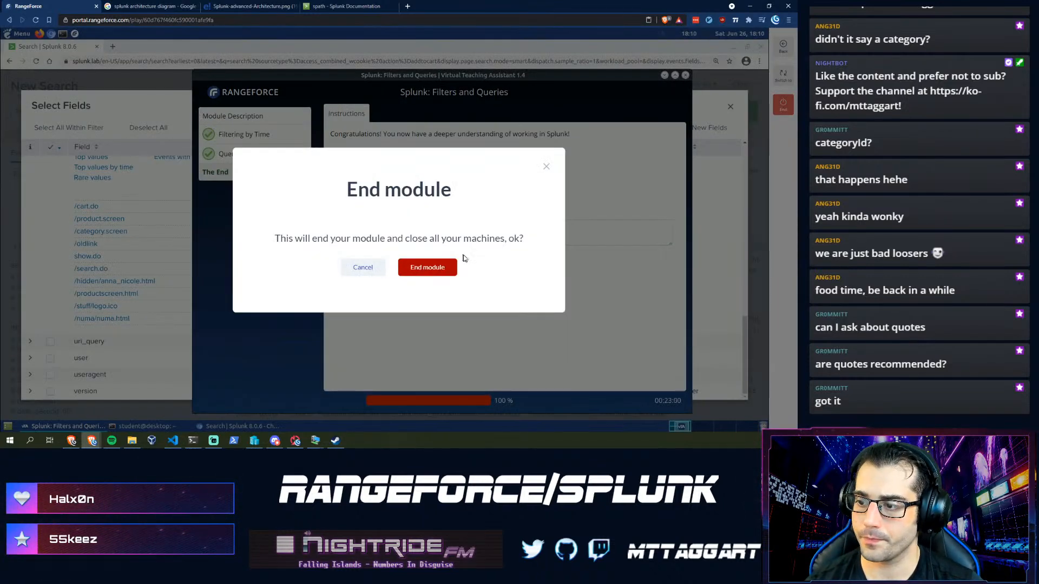
click(431, 266)
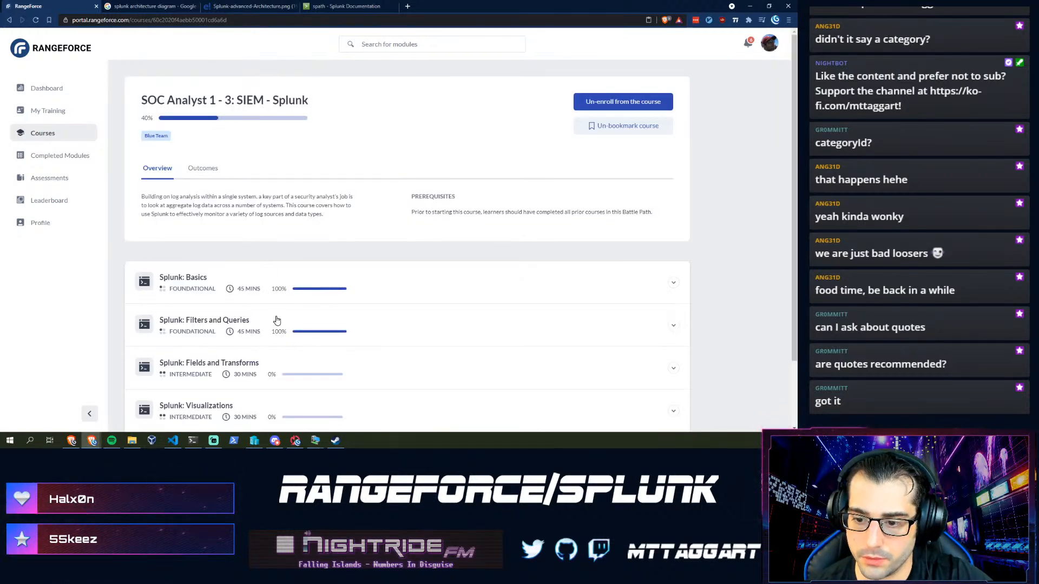
- Start the Splunk: Fields and Transforms module in the Oregon [US] region
scroll(276, 320, down, 2)
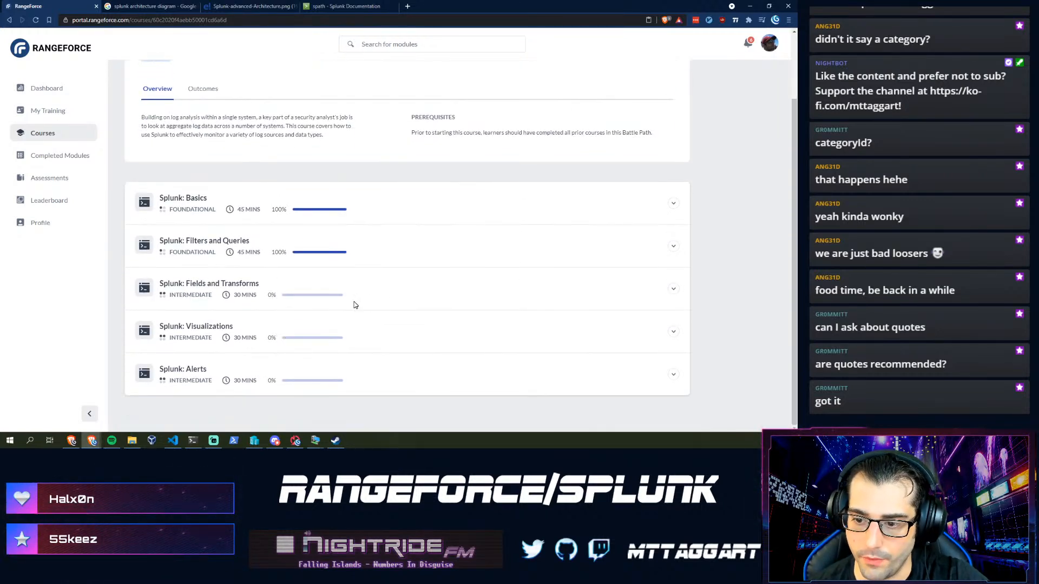
click(673, 288)
scroll(325, 321, down, 2)
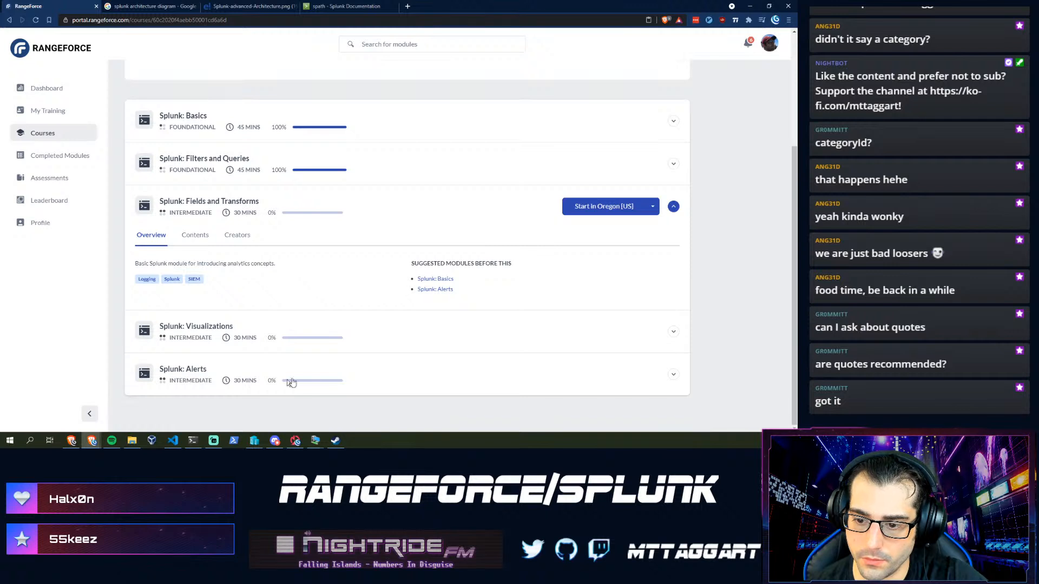
click(596, 211)
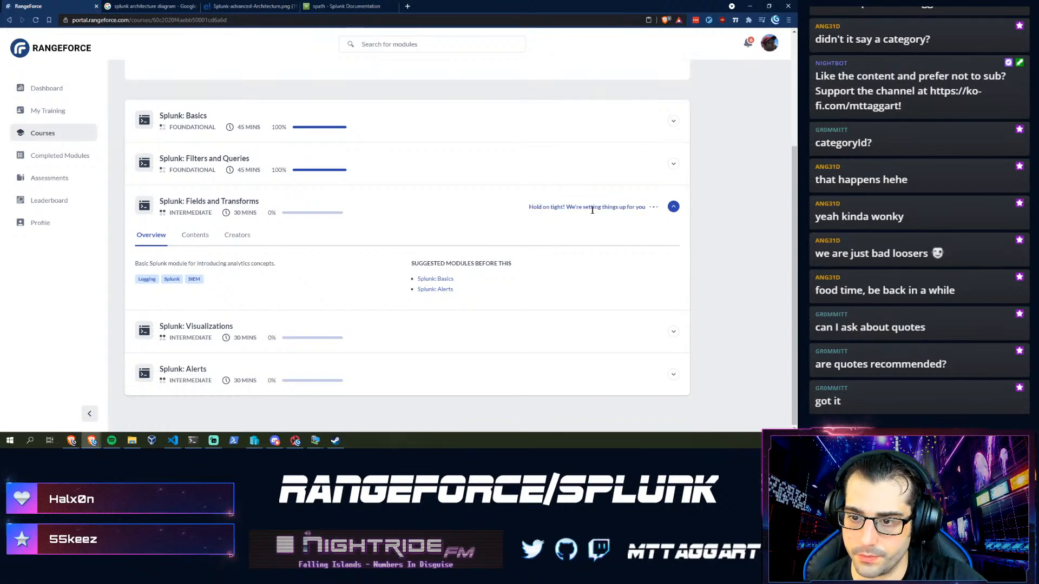
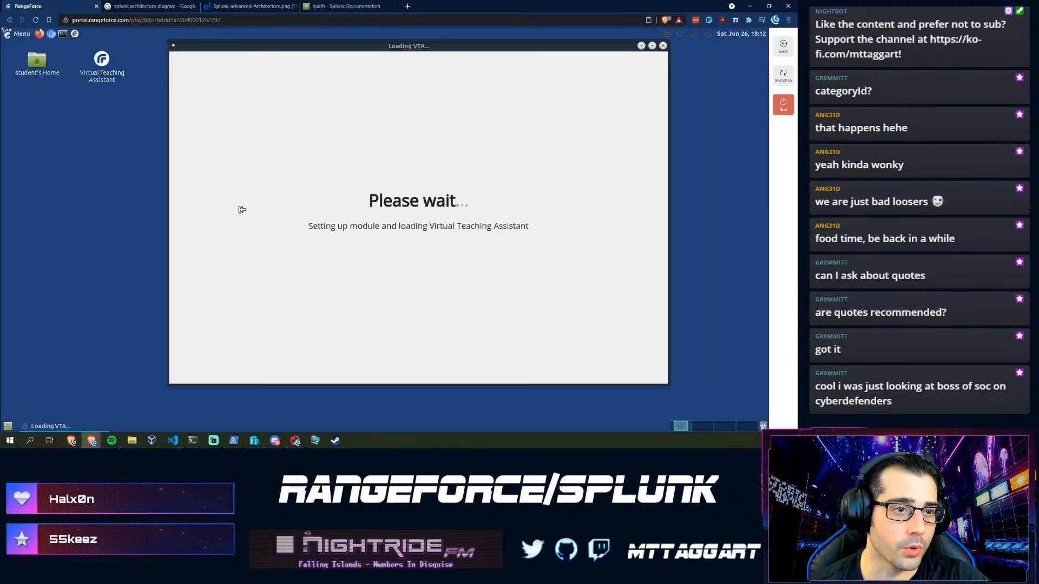
- Open cyberdefenders.org in a new tab and go to its Hands-on challenges list
click(407, 6)
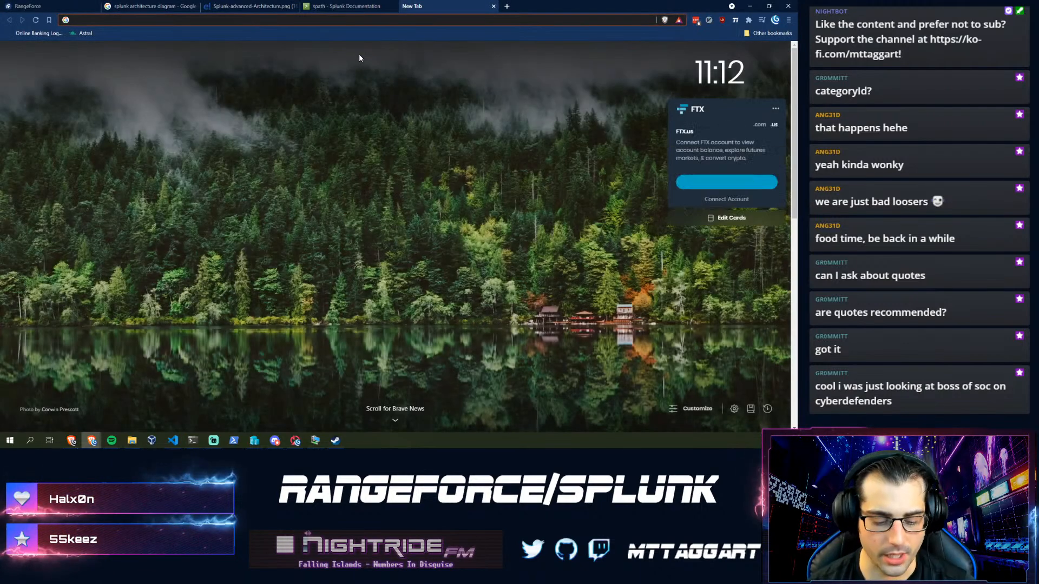
text(cyberdefenders.org)
key(Return)
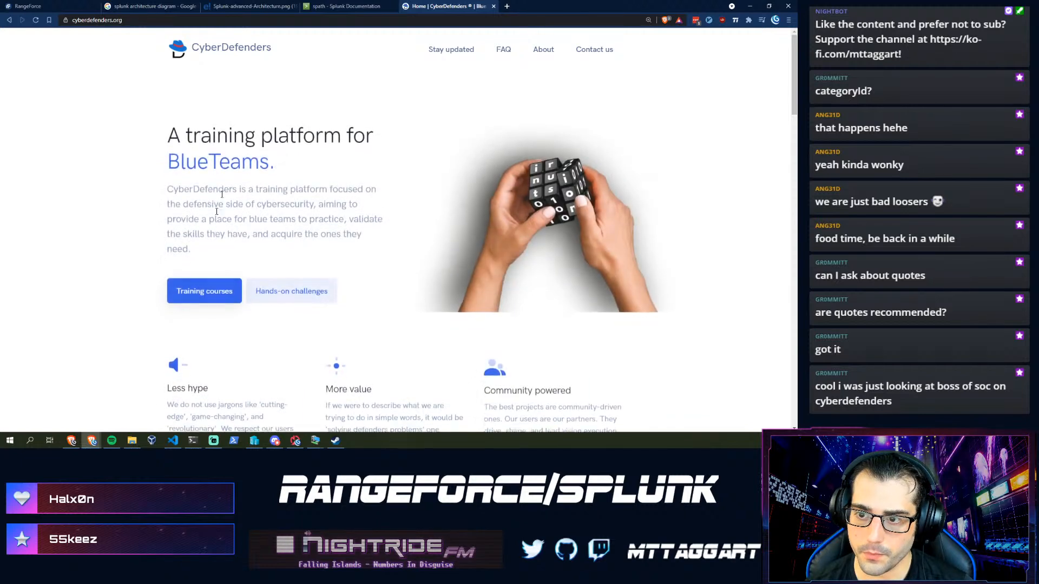
click(182, 291)
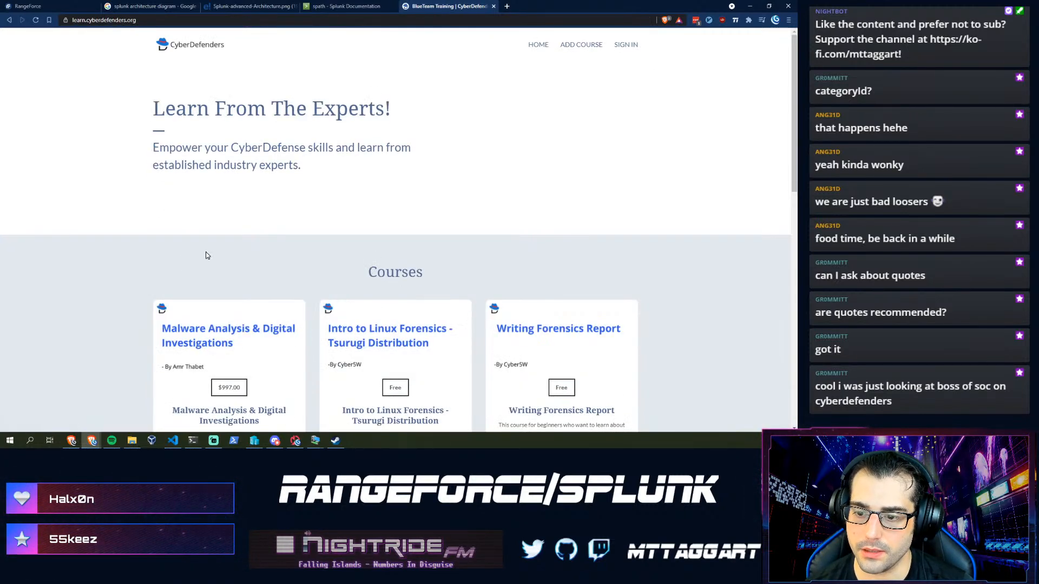
key(alt+Left)
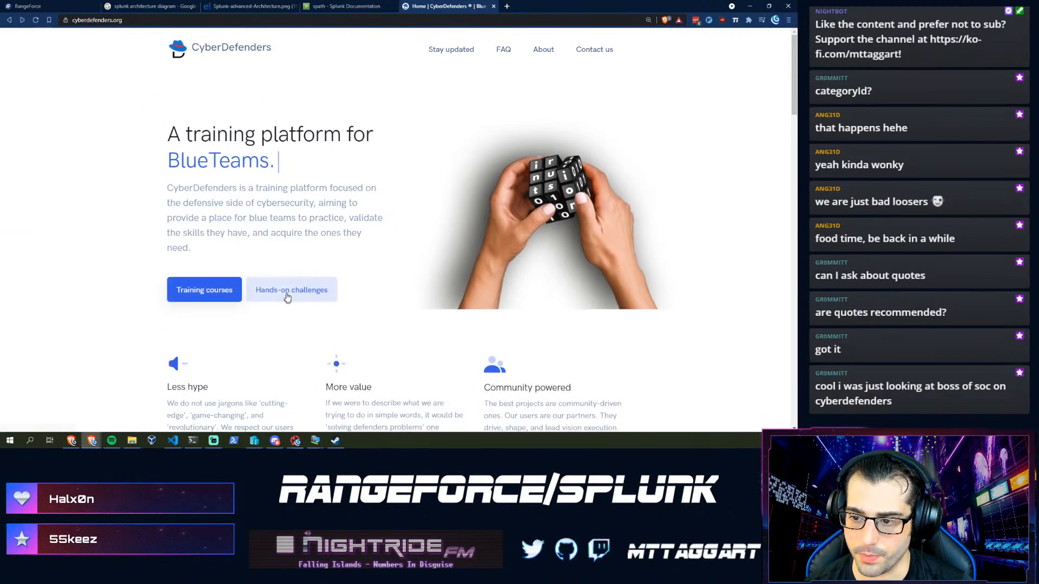
click(286, 295)
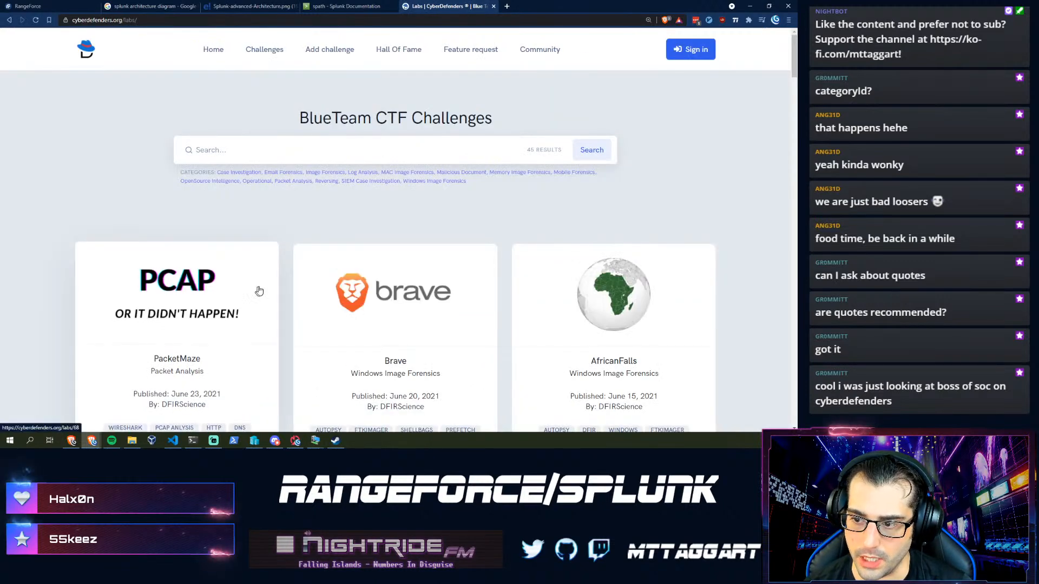
- Search the challenges for 'splunk' and open the Boss Of The SOC v2 challenge
click(292, 148)
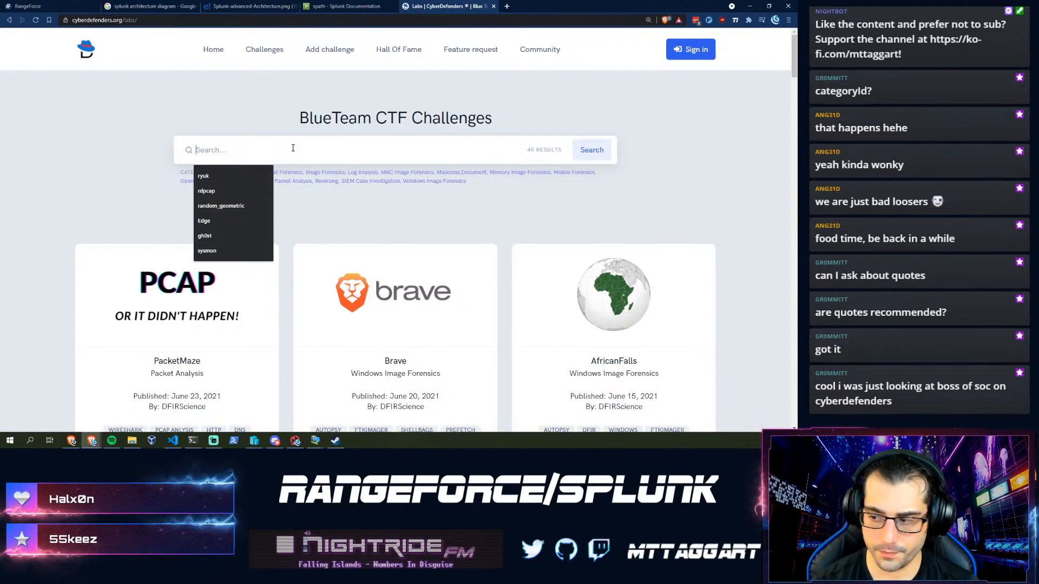
text(splunk)
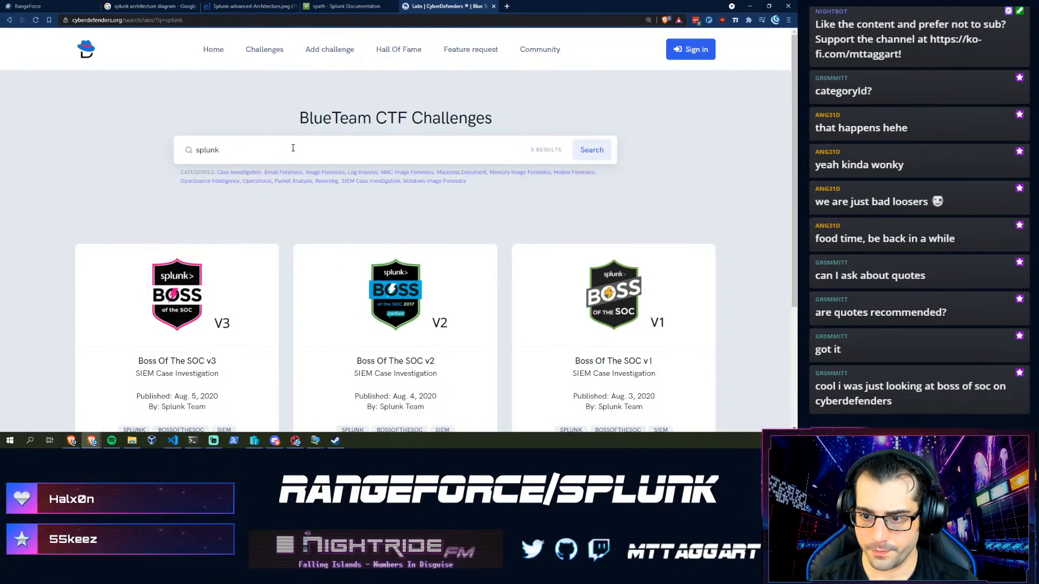
scroll(293, 147, down, 2)
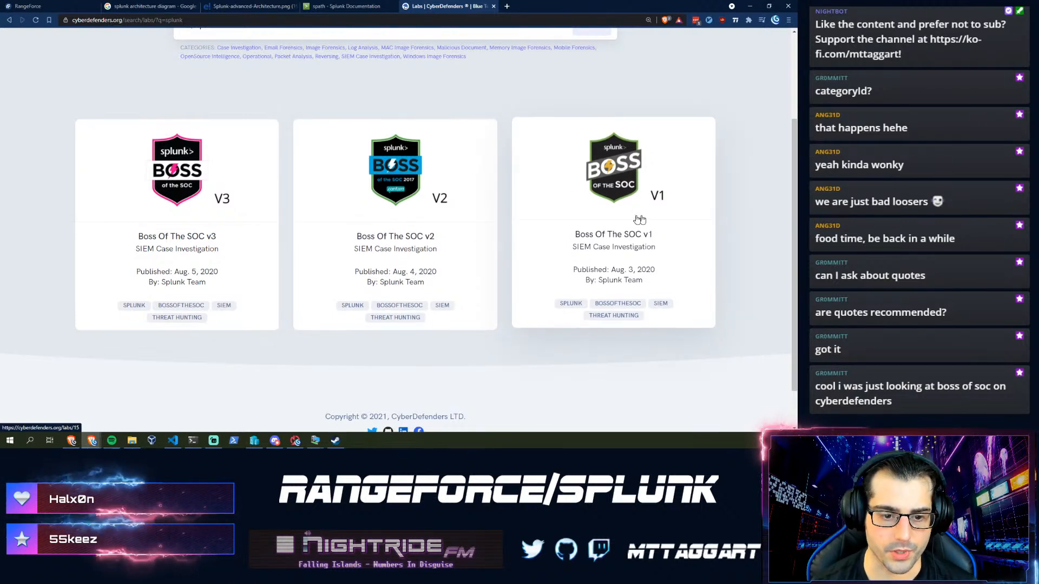
click(336, 255)
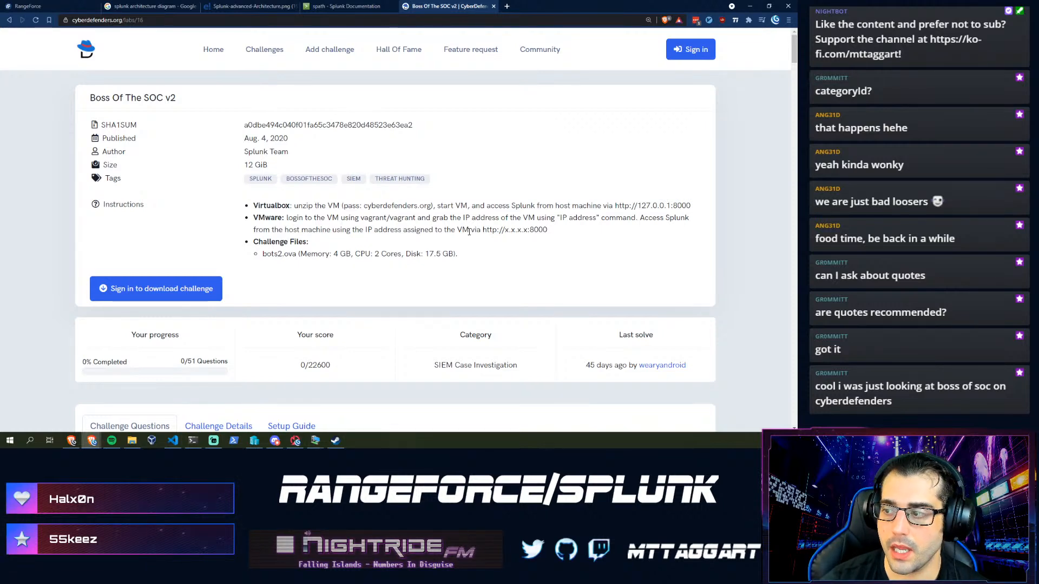
- Scroll through the Boss Of The SOC v2 challenge questions
scroll(466, 233, down, 4)
scroll(387, 206, up, 3)
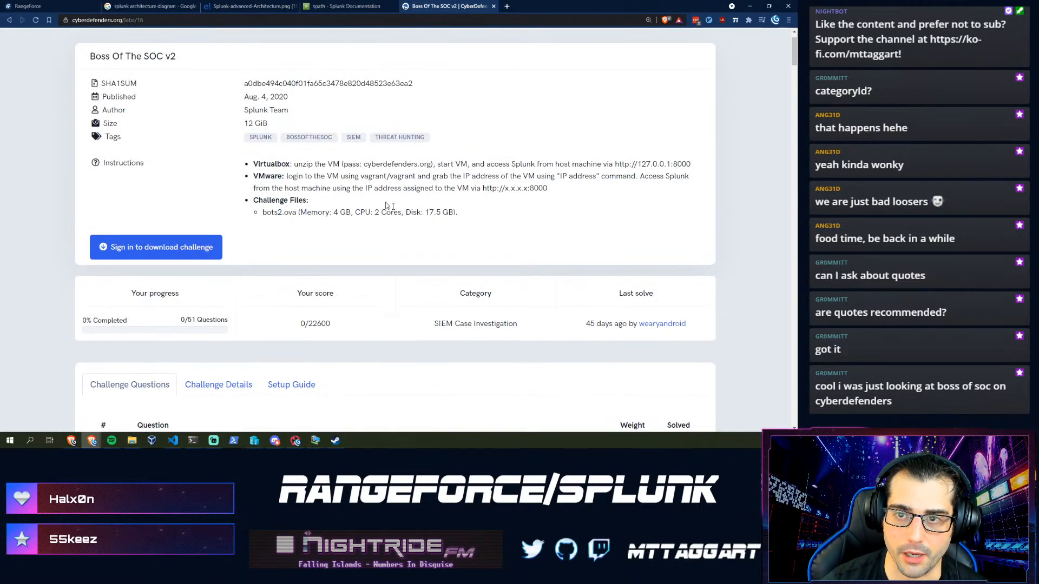
scroll(252, 176, up, 1)
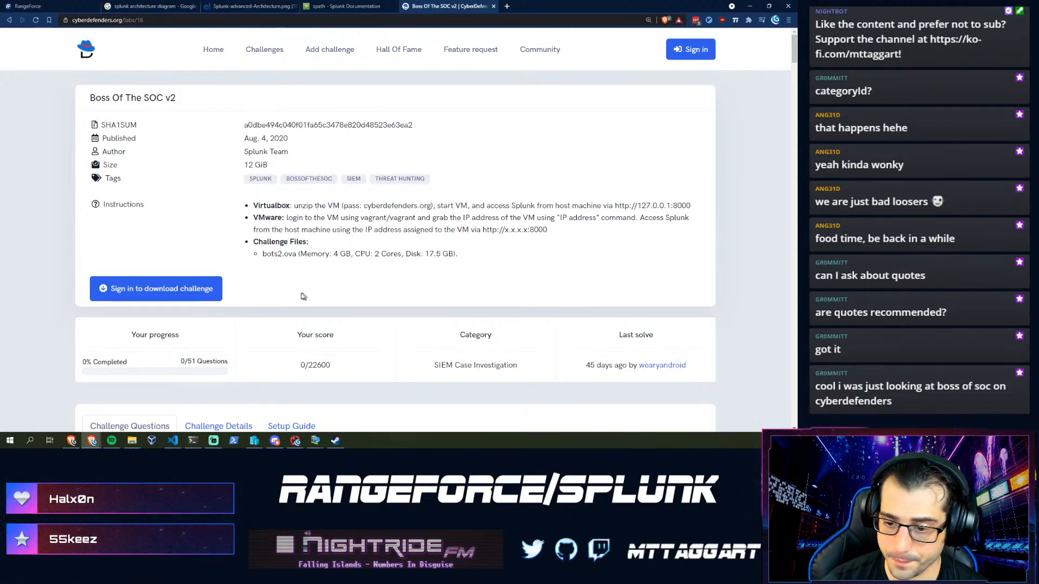
scroll(292, 276, down, 10)
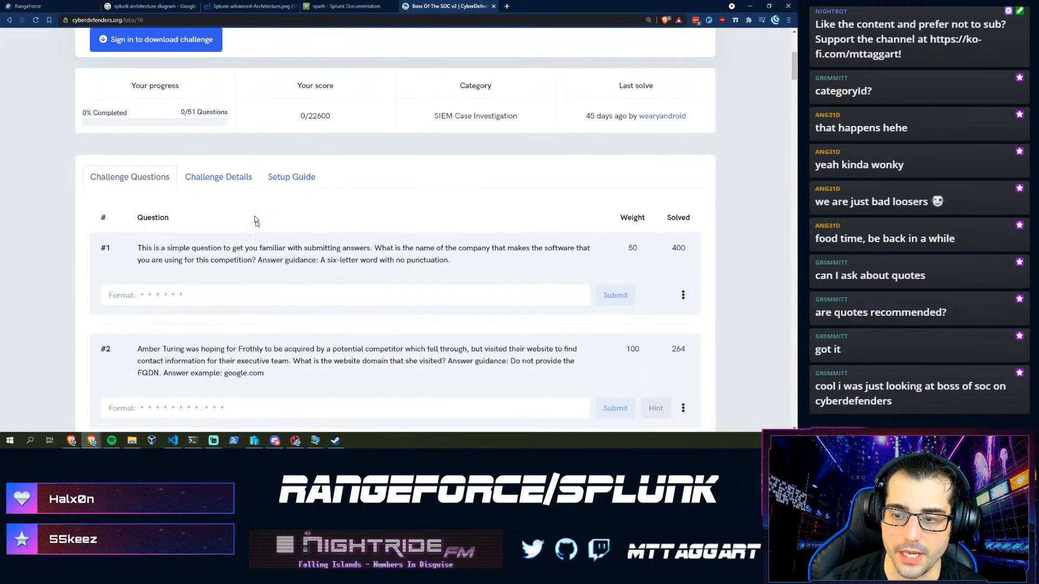
scroll(181, 222, down, 1)
scroll(183, 232, up, 5)
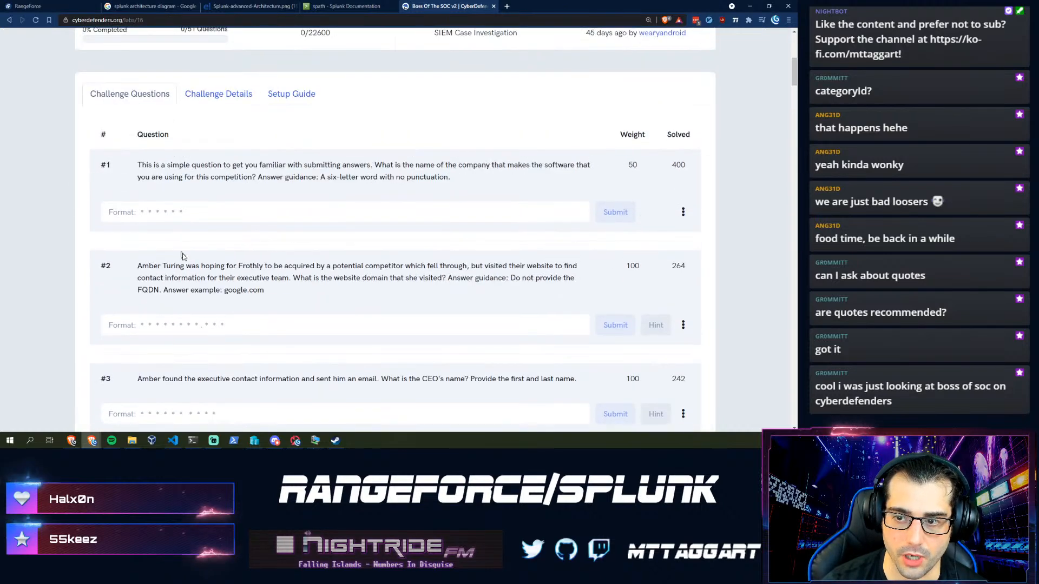
scroll(162, 243, down, 3)
scroll(97, 222, down, 6)
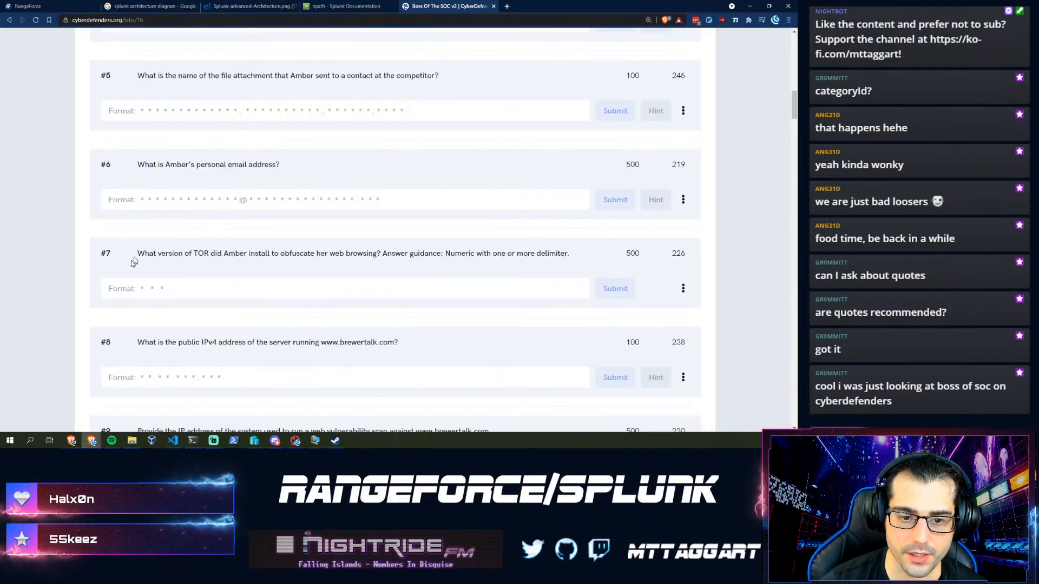
scroll(144, 225, up, 3)
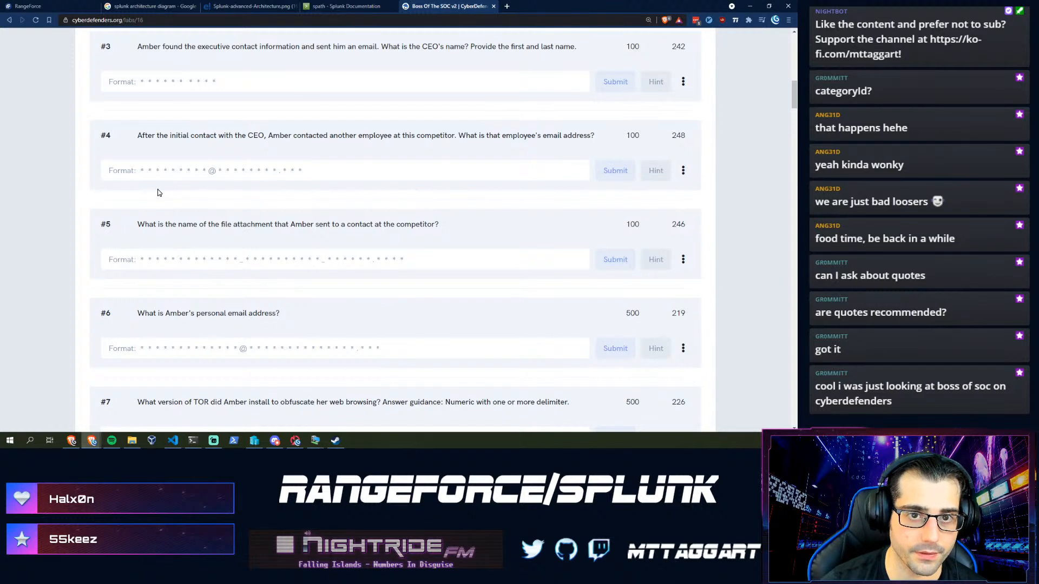
scroll(159, 192, up, 7)
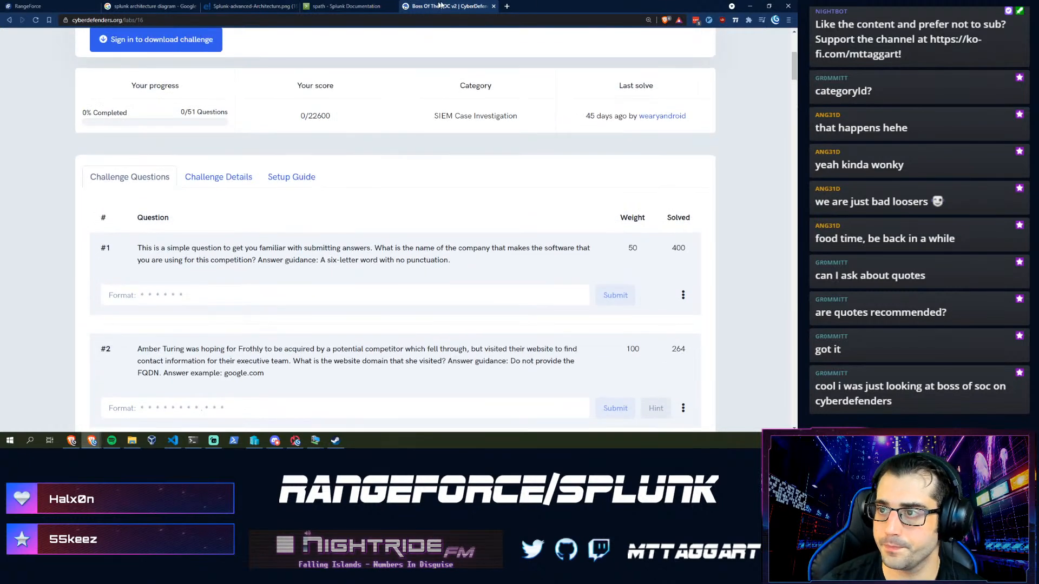
- Close the CyberDefenders tab and launch Chromium on the lab desktop
click(493, 6)
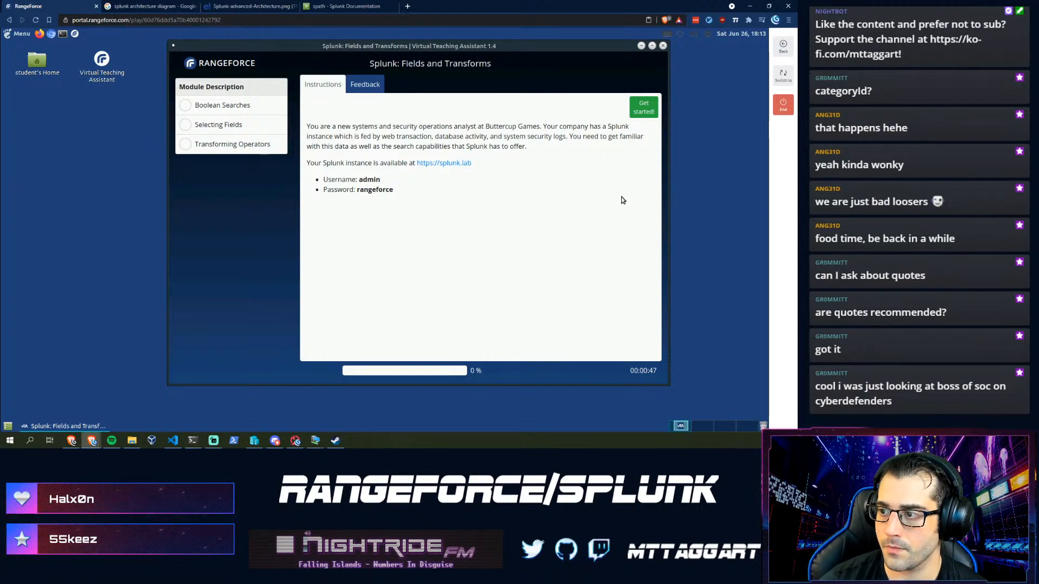
click(51, 34)
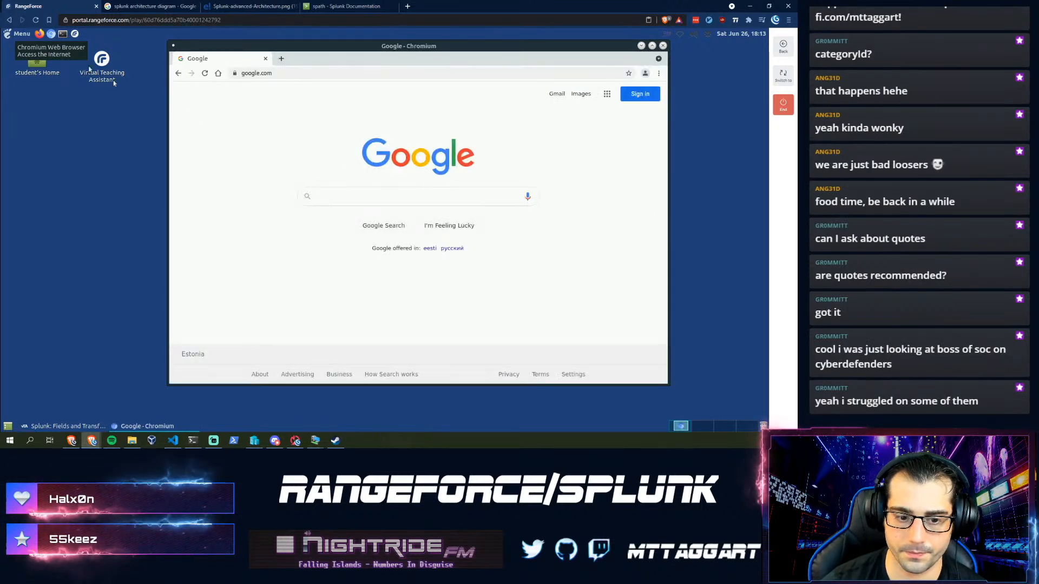
click(254, 73)
- Switch the lab Chromium to the system title bar and move the window up and left
right_click(336, 63)
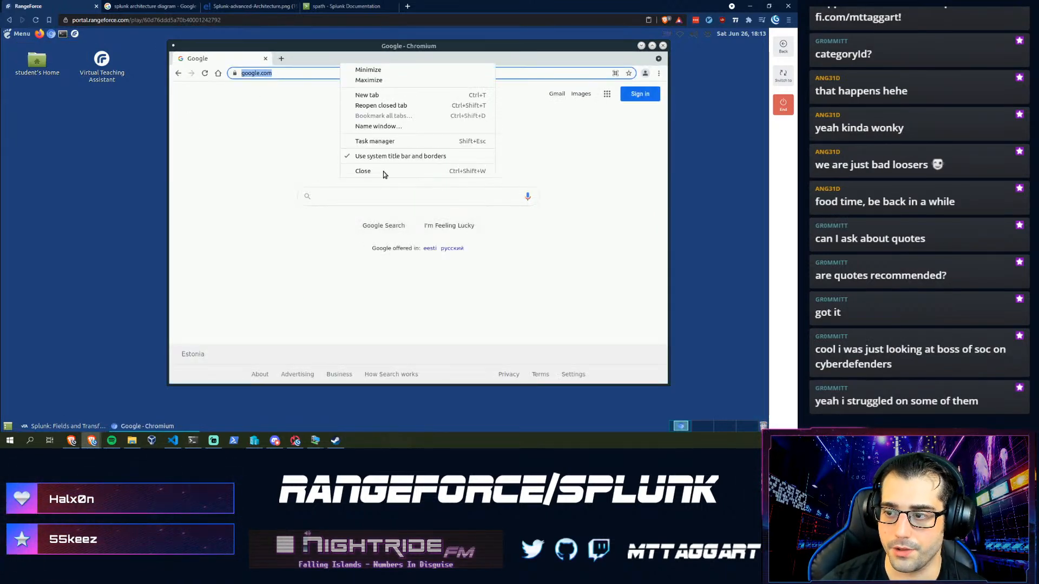
click(389, 156)
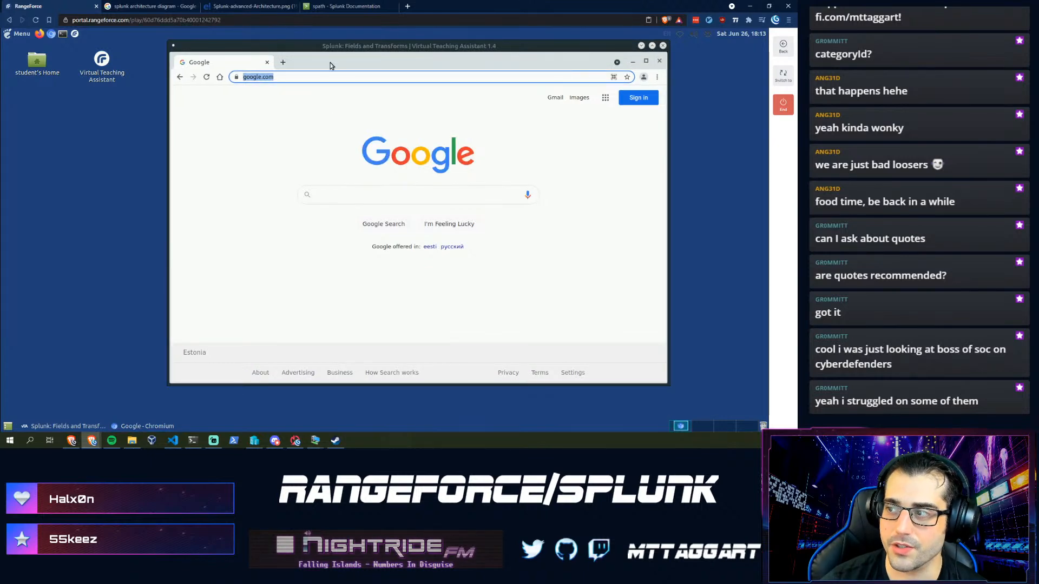
drag(331, 65, 286, 53)
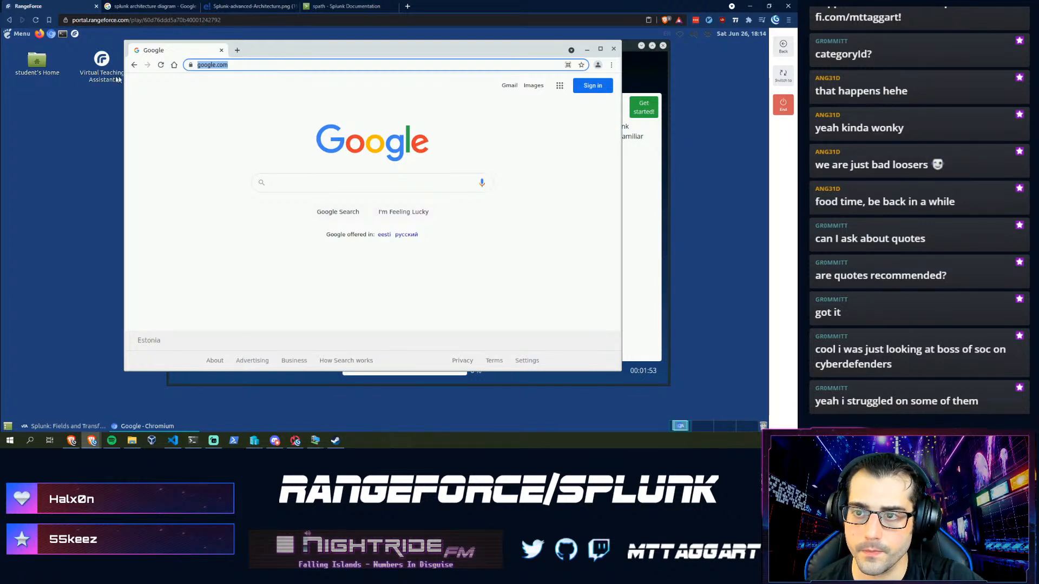
- Select the lab browser's full Google address, closing an accidentally opened host tab
click(266, 64)
drag(266, 63, 174, 65)
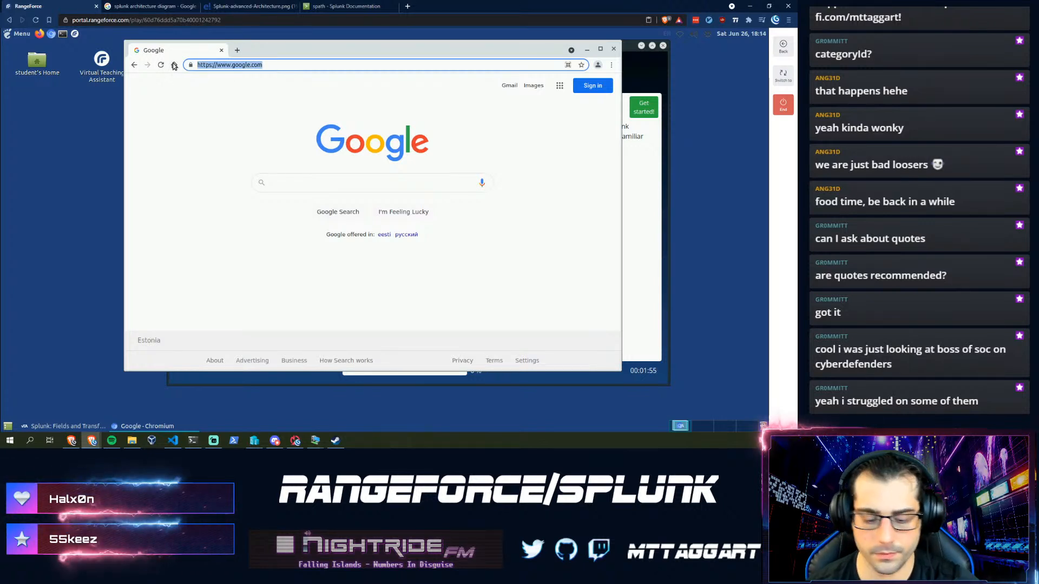
key(ctrl+t)
text(tp)
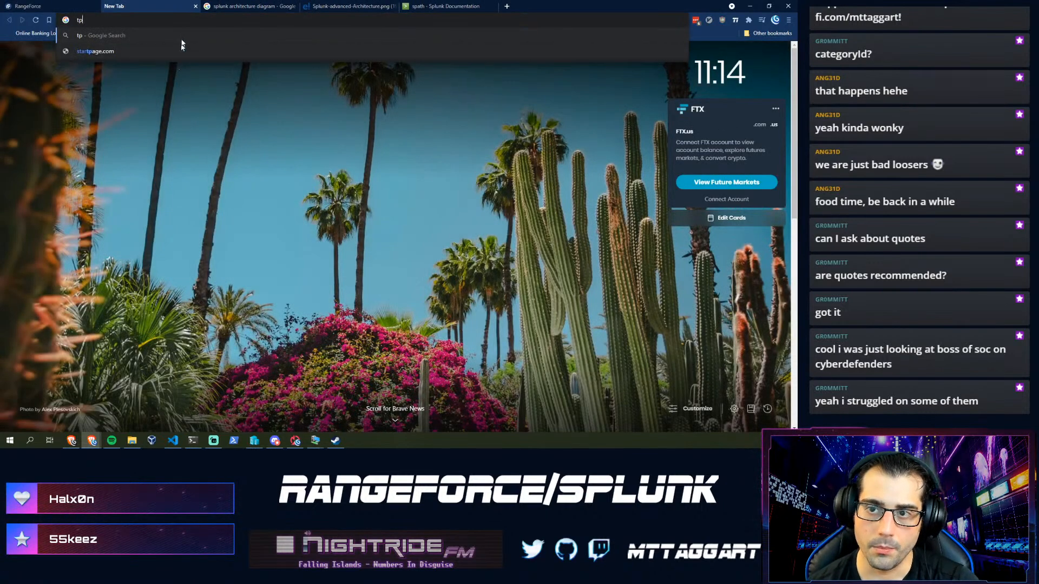
click(195, 6)
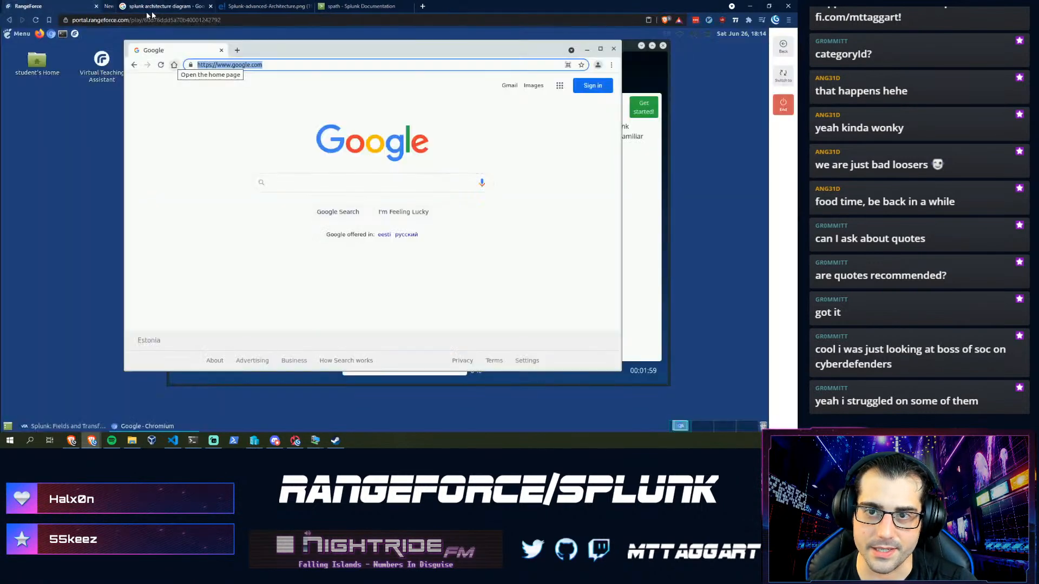
click(254, 65)
drag(275, 66, 210, 65)
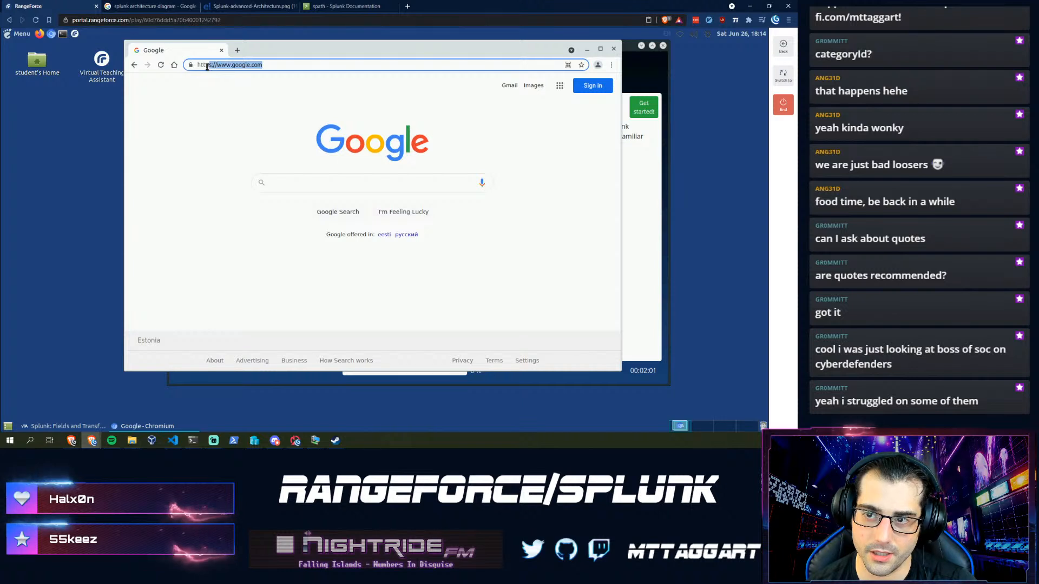
text(://)
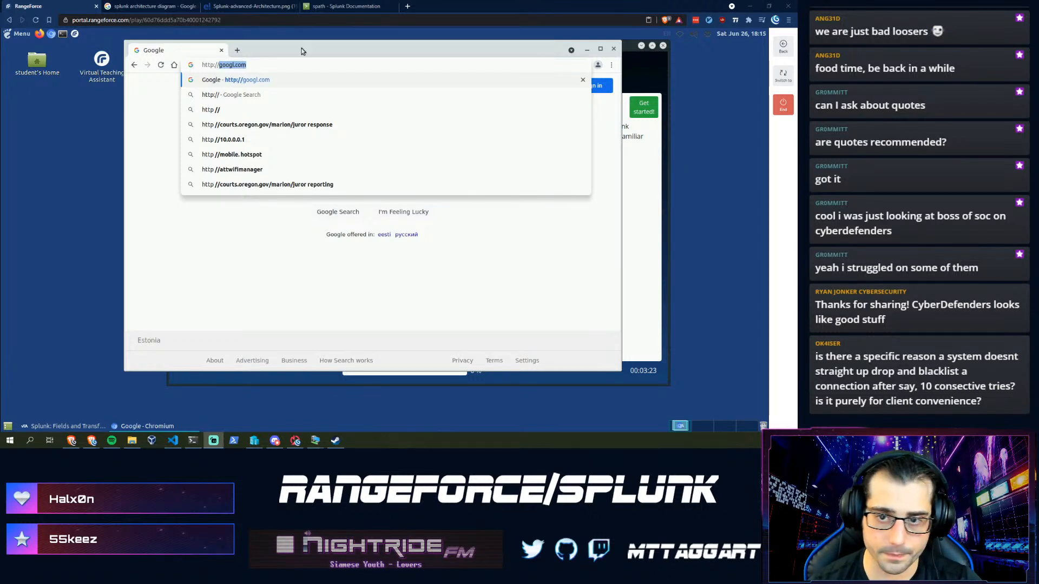
key(Escape)
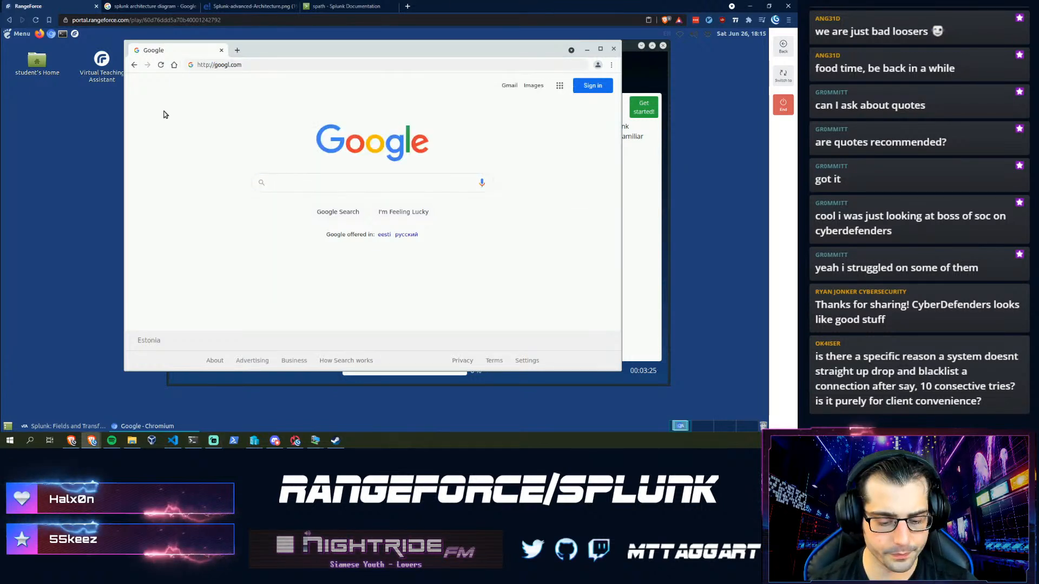
key(ctrl+t)
- Search Google for fail2ban and open the Fail2ban project website
text(fail2ban)
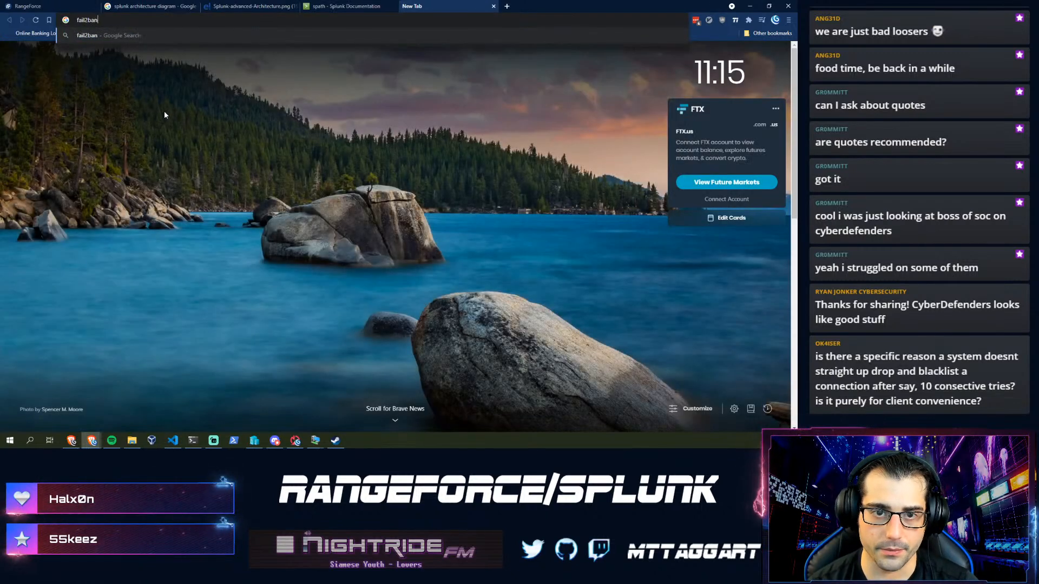
key(Return)
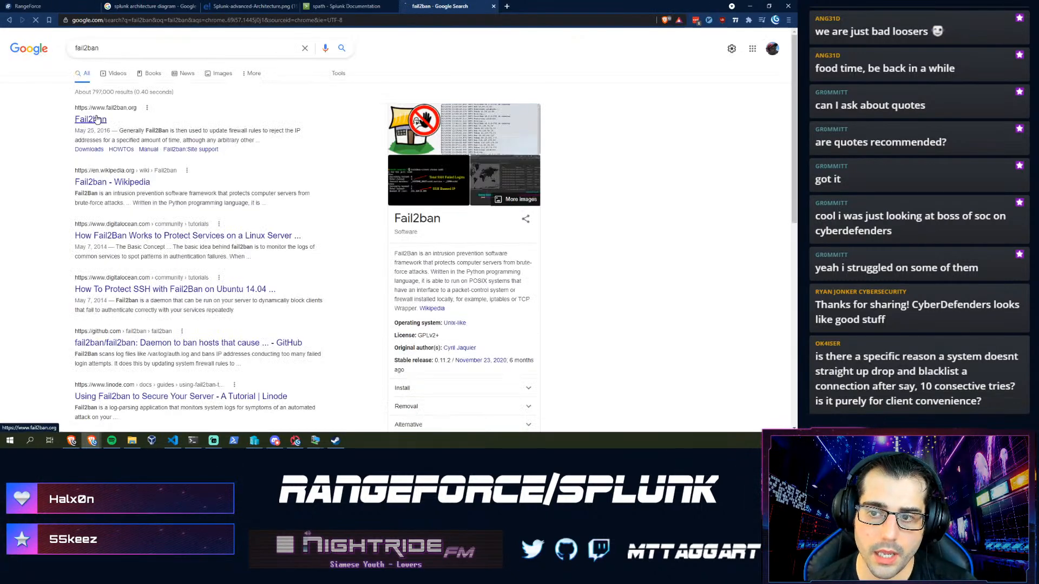
click(98, 119)
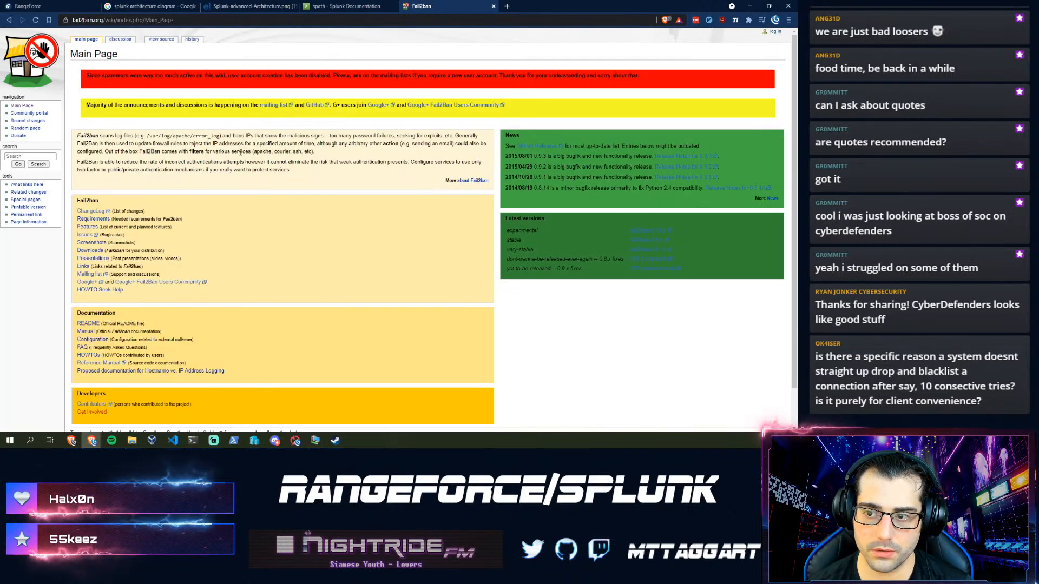
- Highlight the Fail2ban intro paragraph at 125% zoom, then close the wiki tab
drag(297, 176, 132, 132)
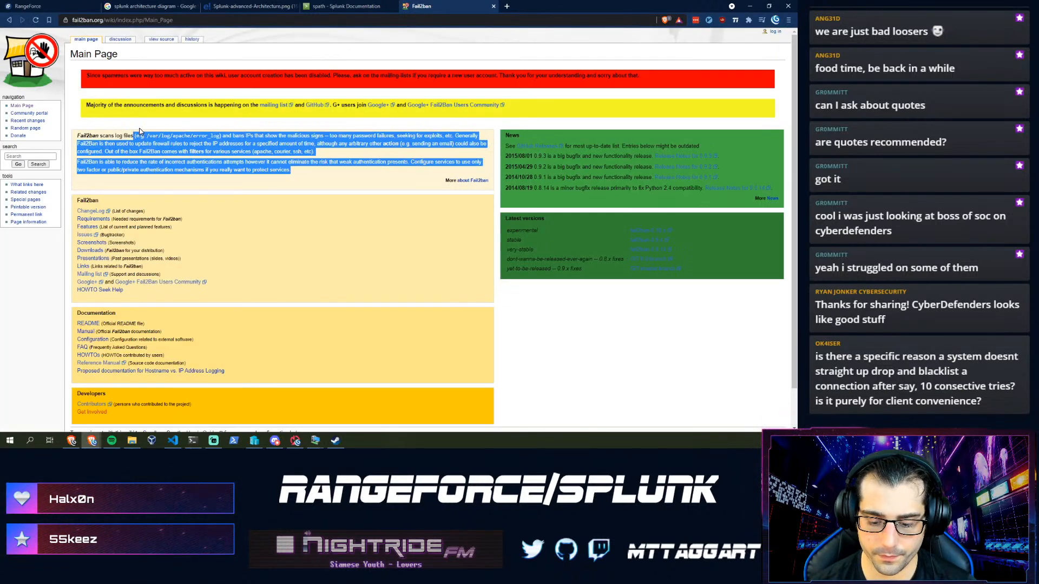
key(ctrl+plus)
key(ctrl+plus)
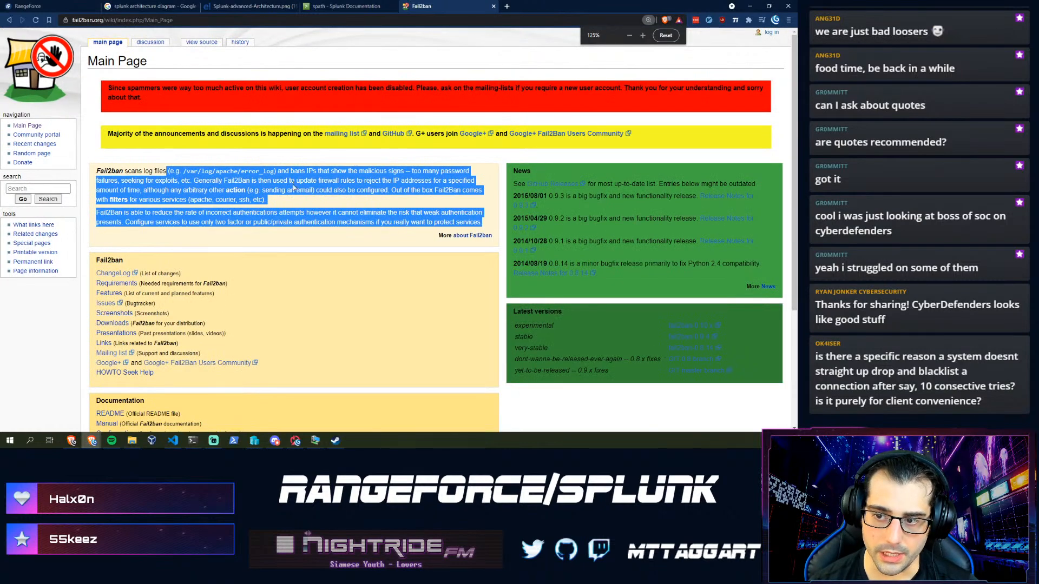
click(312, 192)
drag(483, 224, 172, 234)
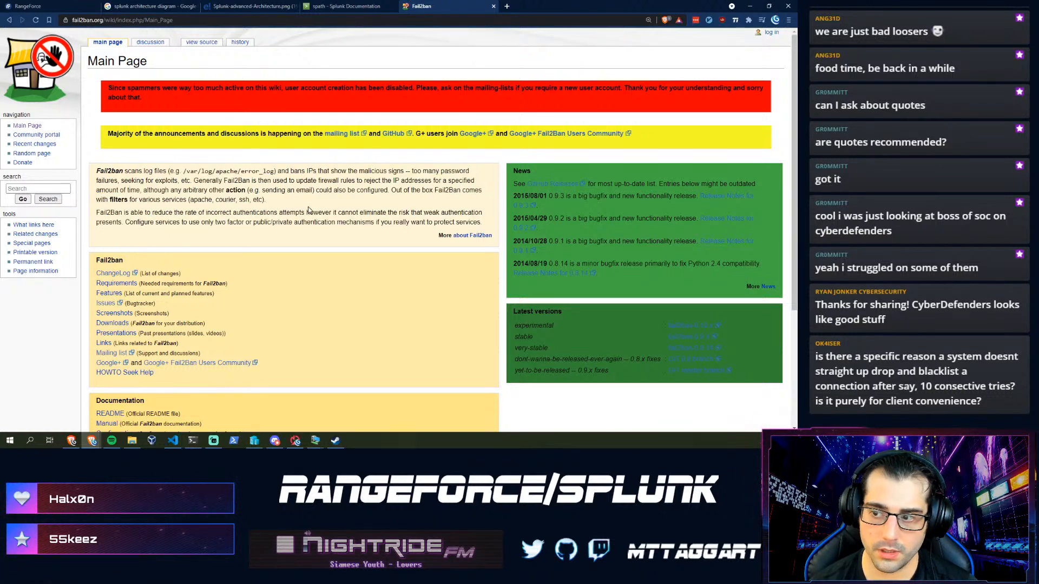
drag(308, 210, 282, 206)
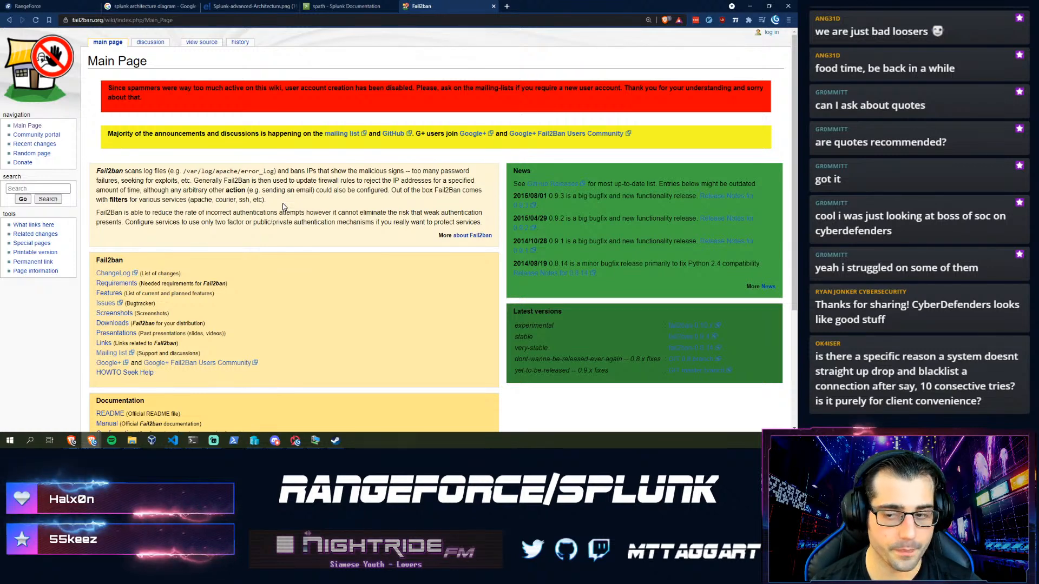
key(ctrl+w)
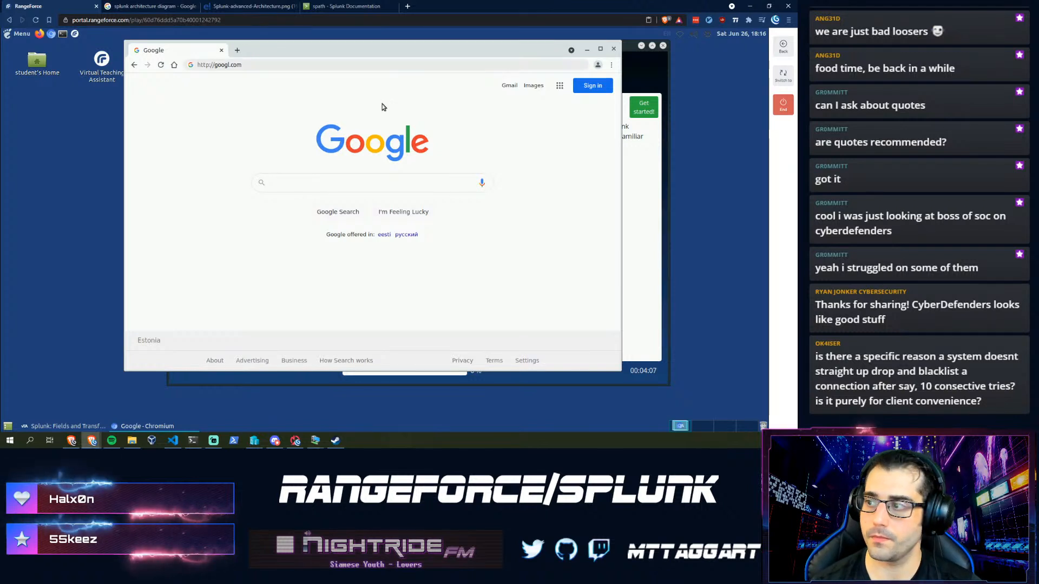
- Replace the lab browser's address with 'splunk' to load the Splunk login page
drag(252, 53, 258, 53)
click(241, 66)
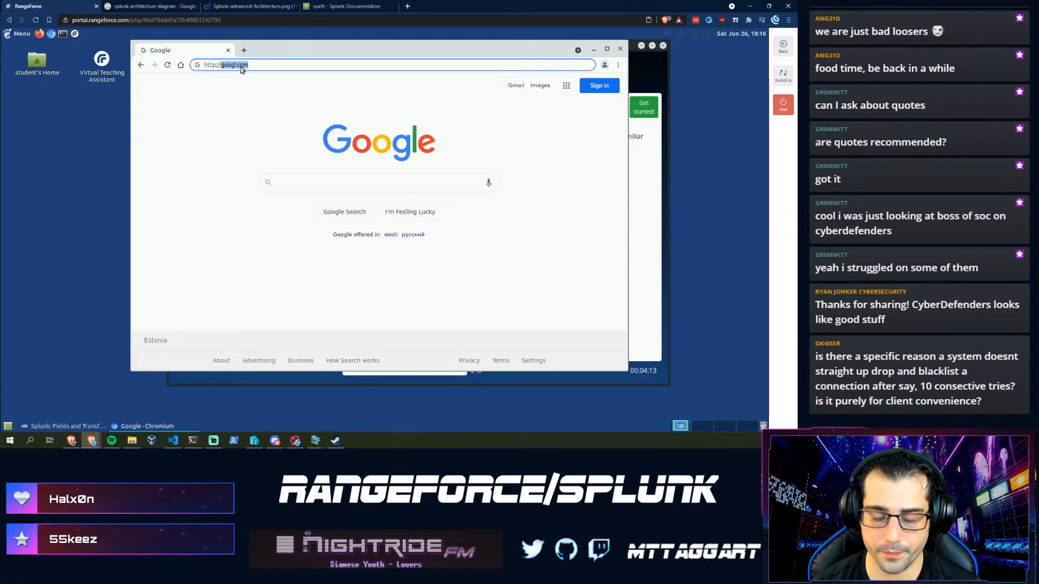
text(splunk)
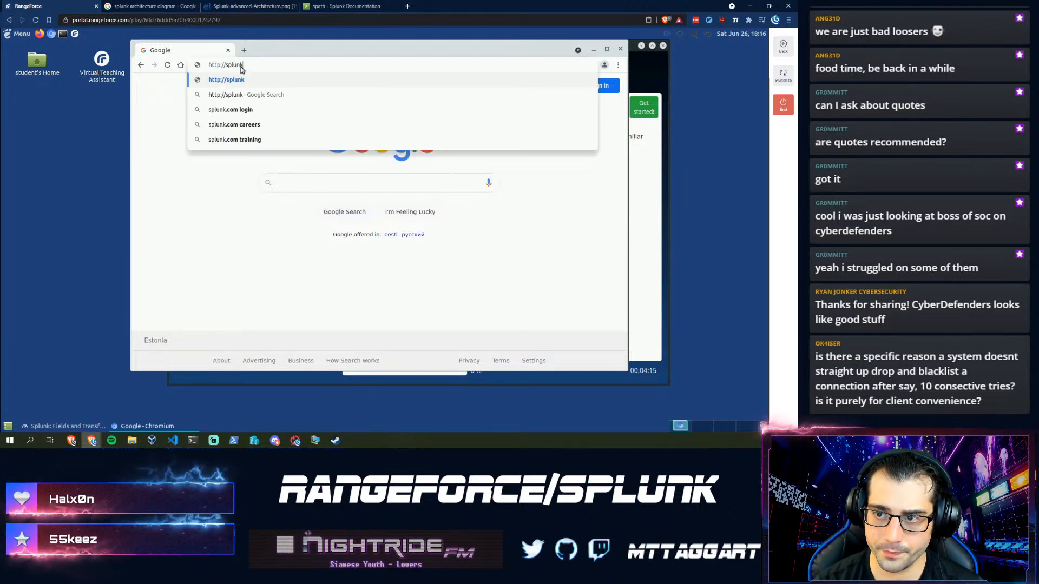
key(Return)
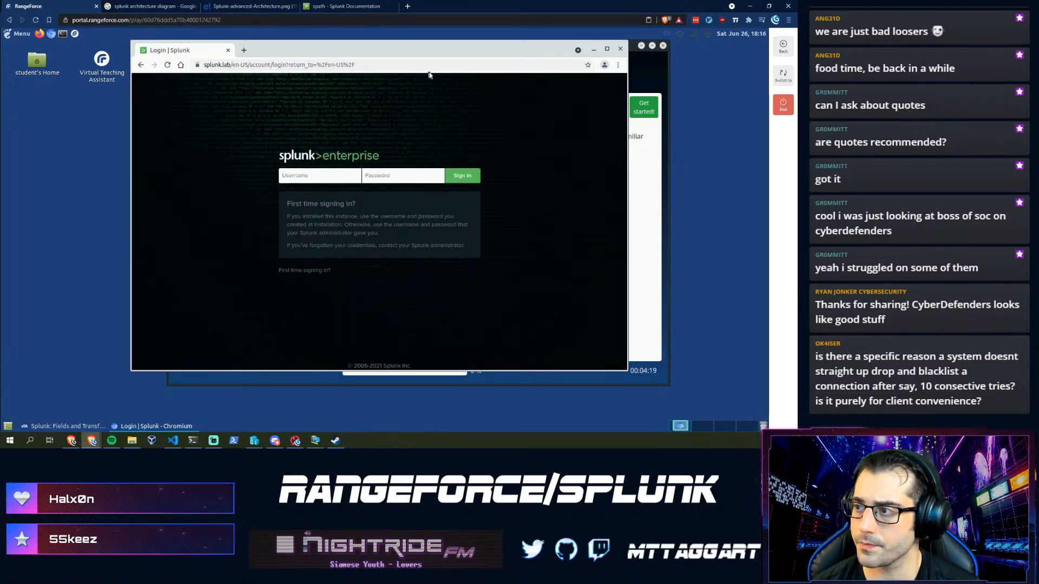
- Sign in to Splunk with the lab administrator credentials, then reopen the teaching assistant
click(607, 51)
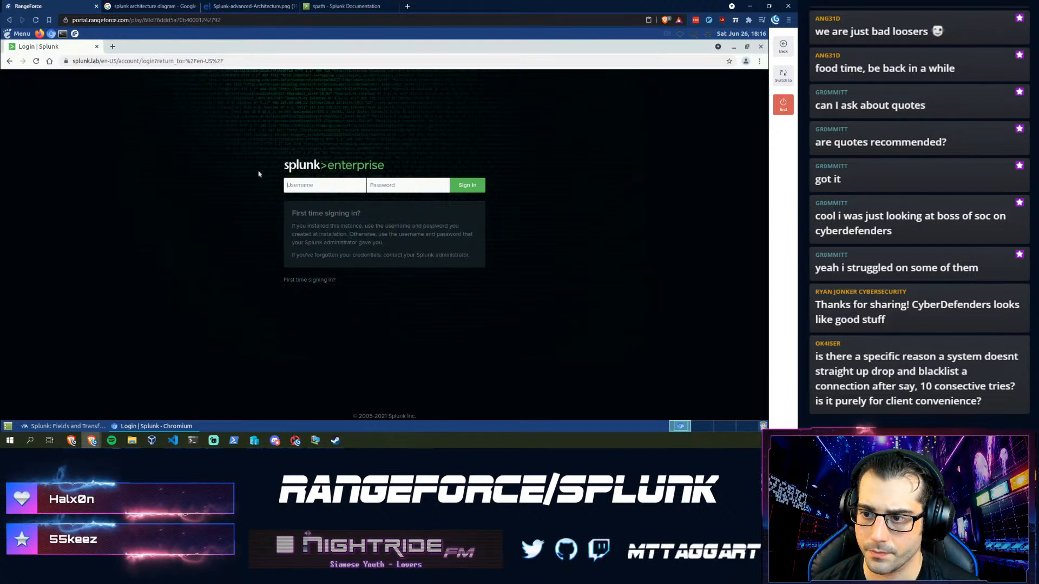
text(a)
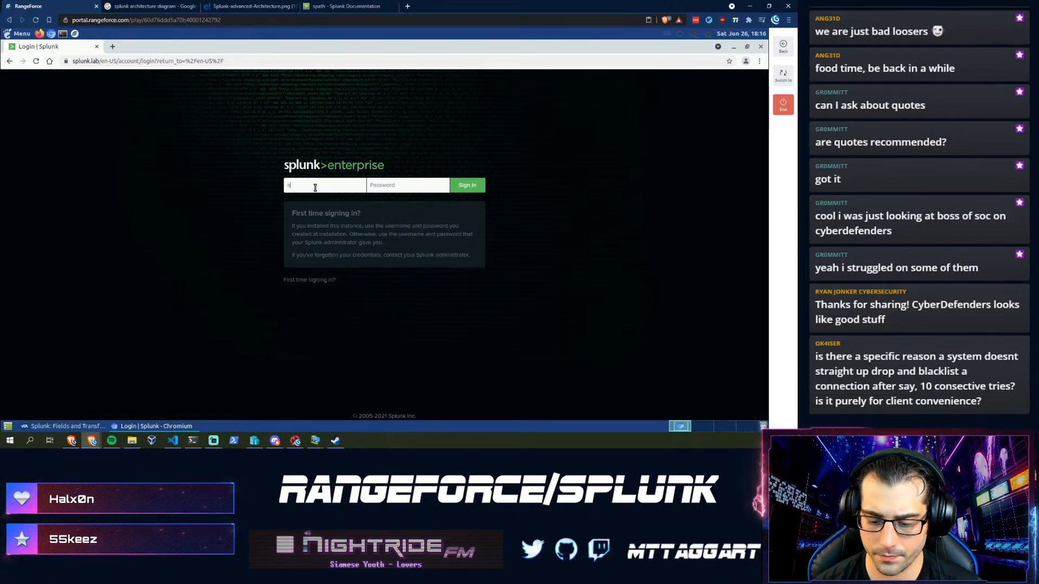
key(ctrl+plus)
key(ctrl+plus)
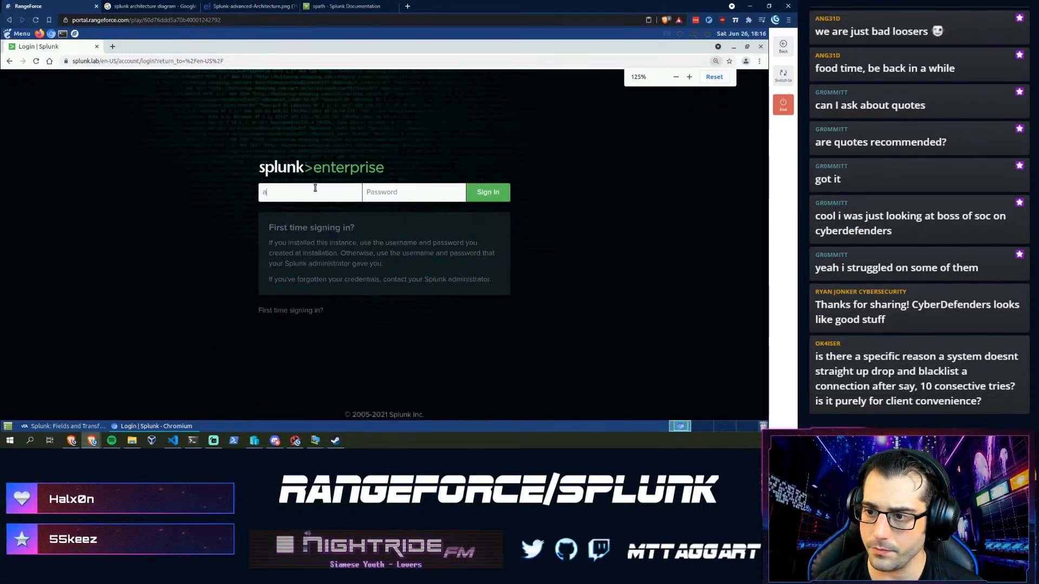
text(dmin)
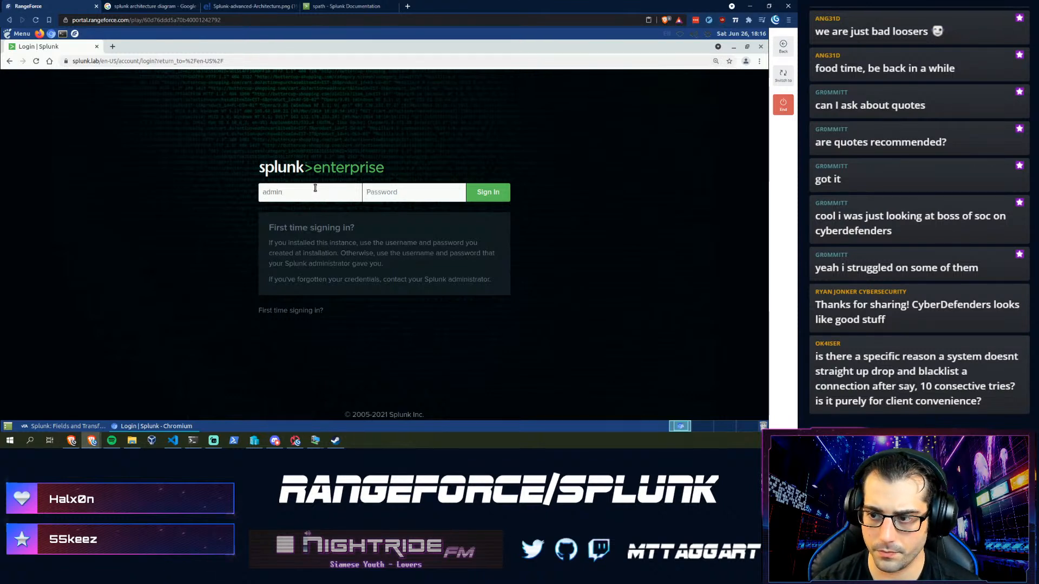
key(Tab)
text(splunk)
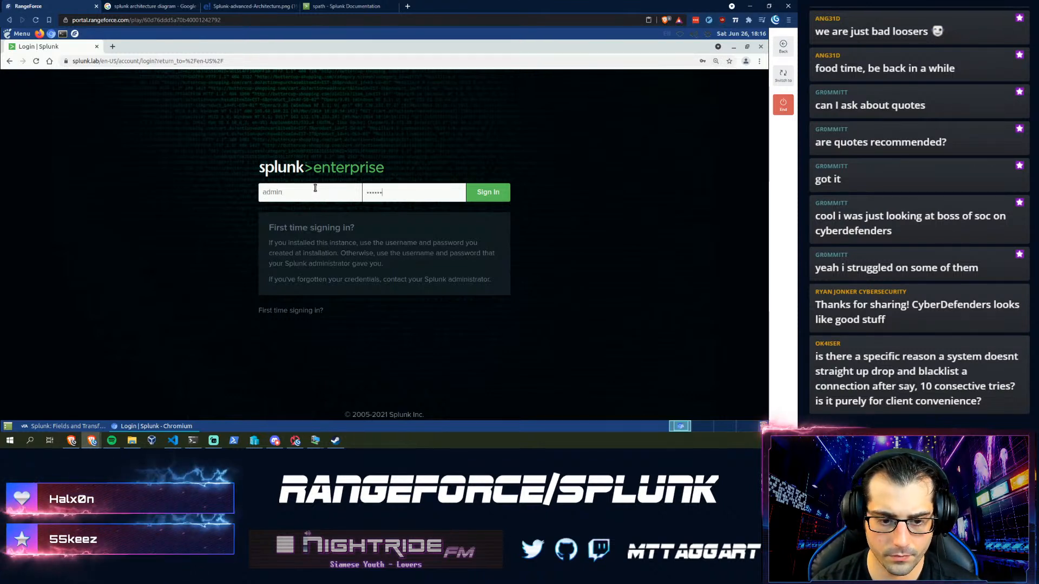
key(Return)
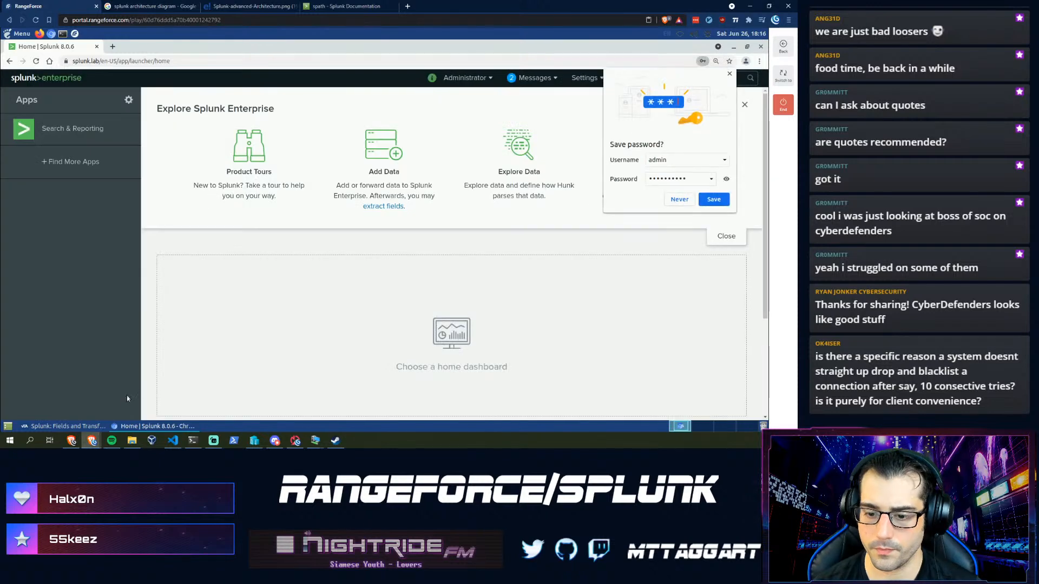
click(85, 427)
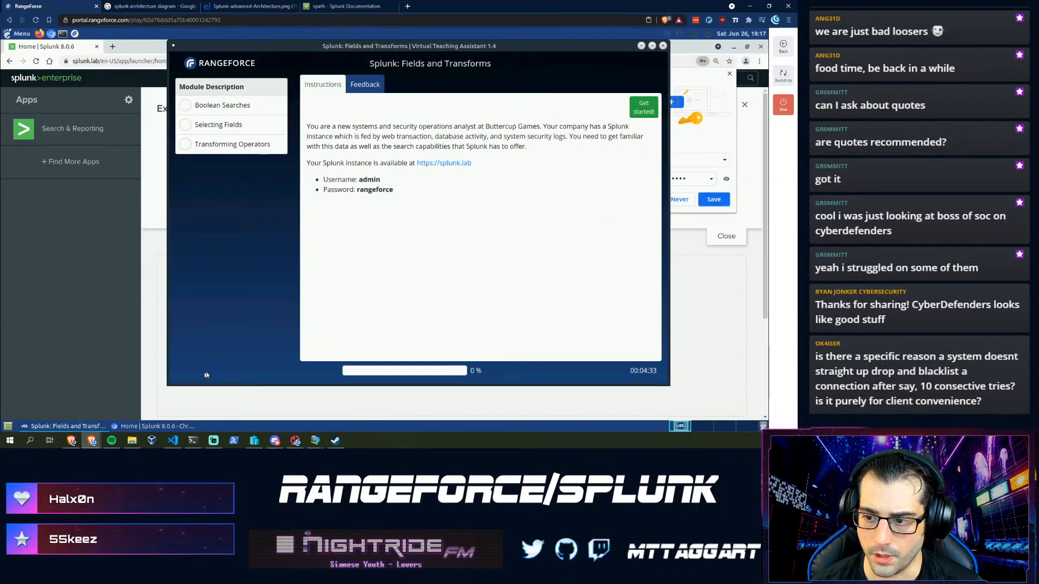
- Start the Boolean Searches objective and open the Search & Reporting app
click(644, 107)
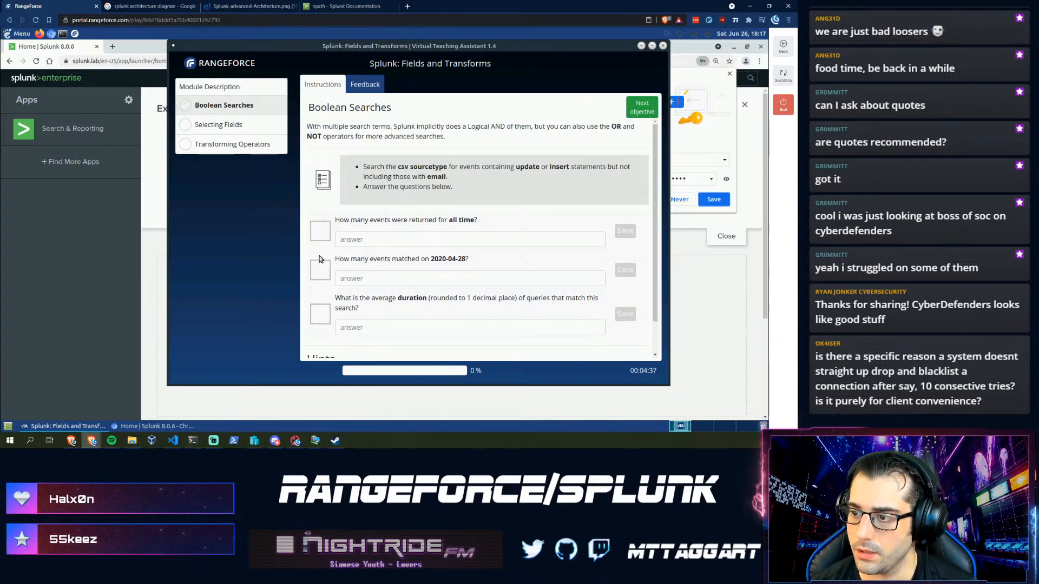
click(58, 130)
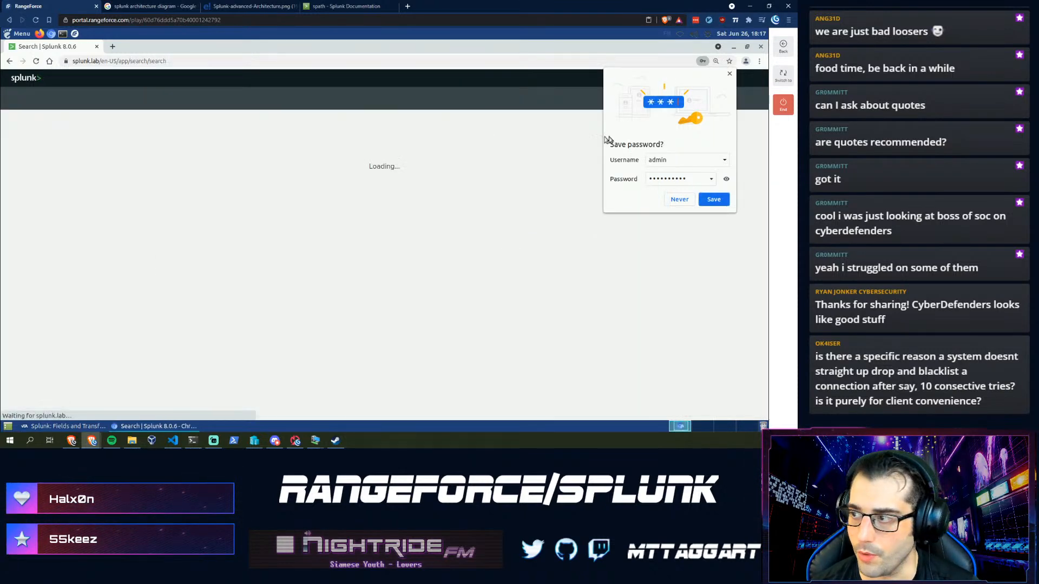
click(730, 74)
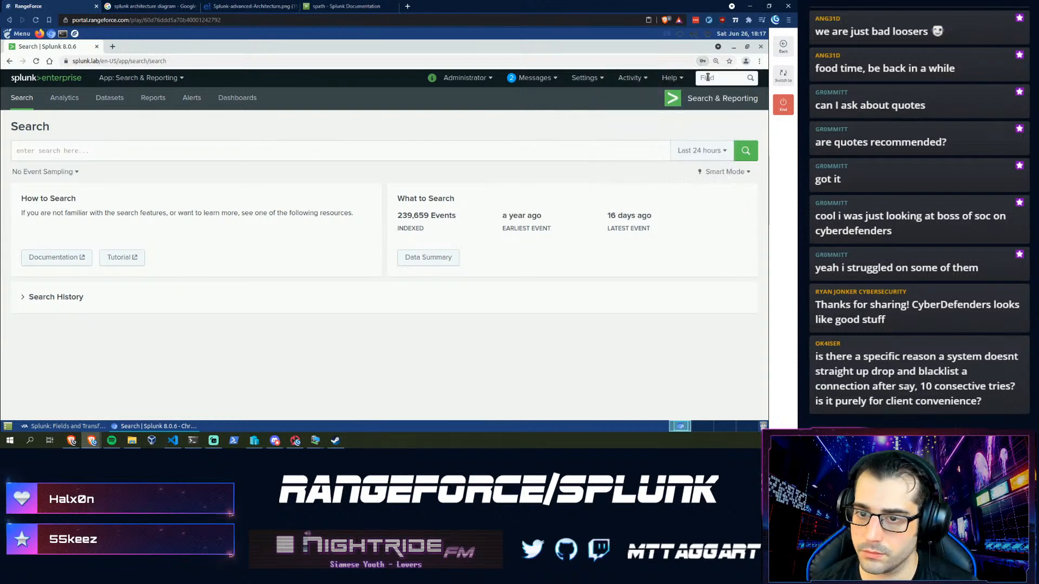
click(378, 153)
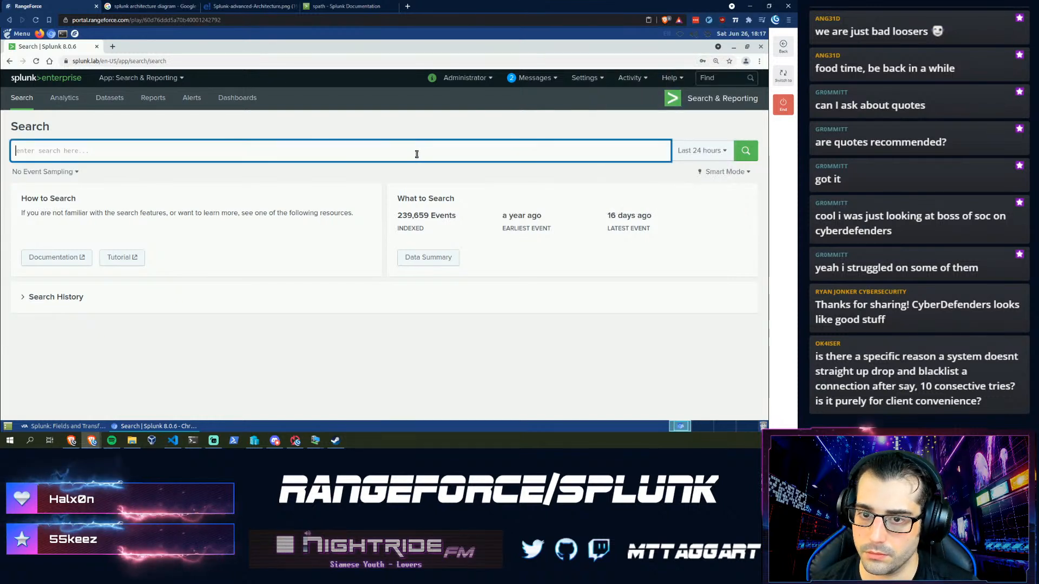
- Run index=* over All time, returning 239,659 events
click(703, 151)
click(671, 207)
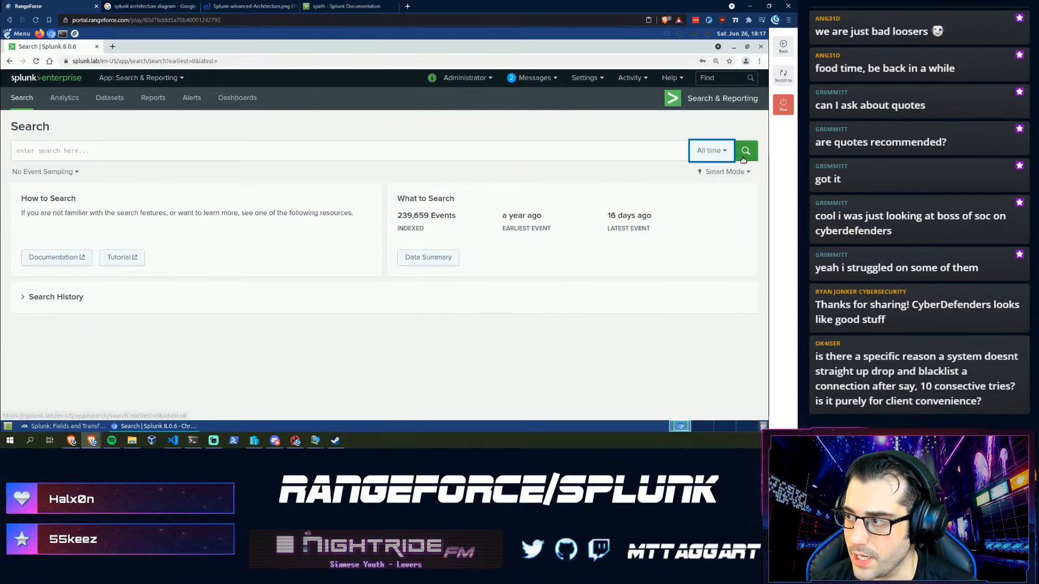
click(746, 151)
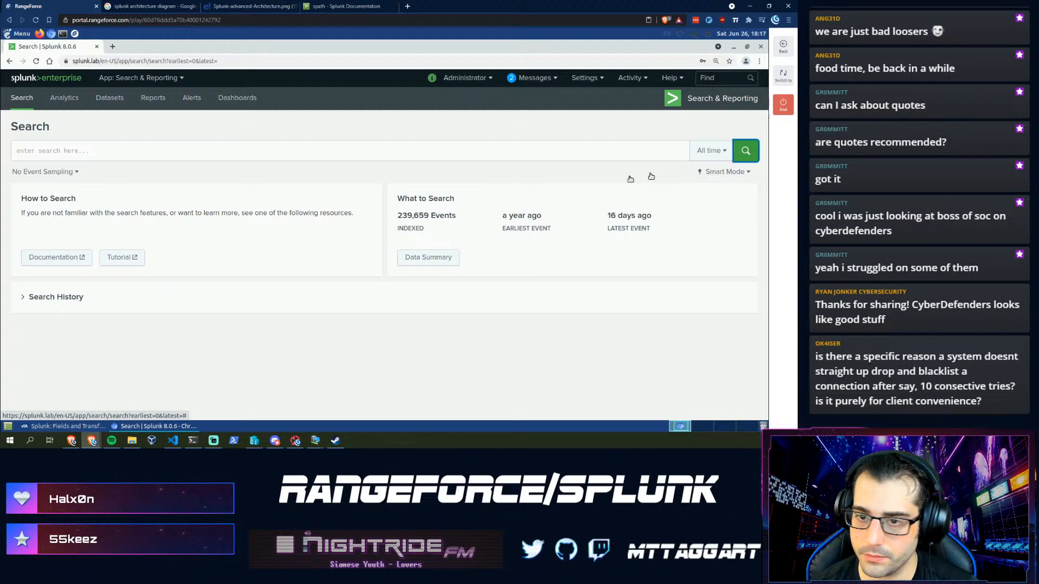
click(211, 151)
text(index=*)
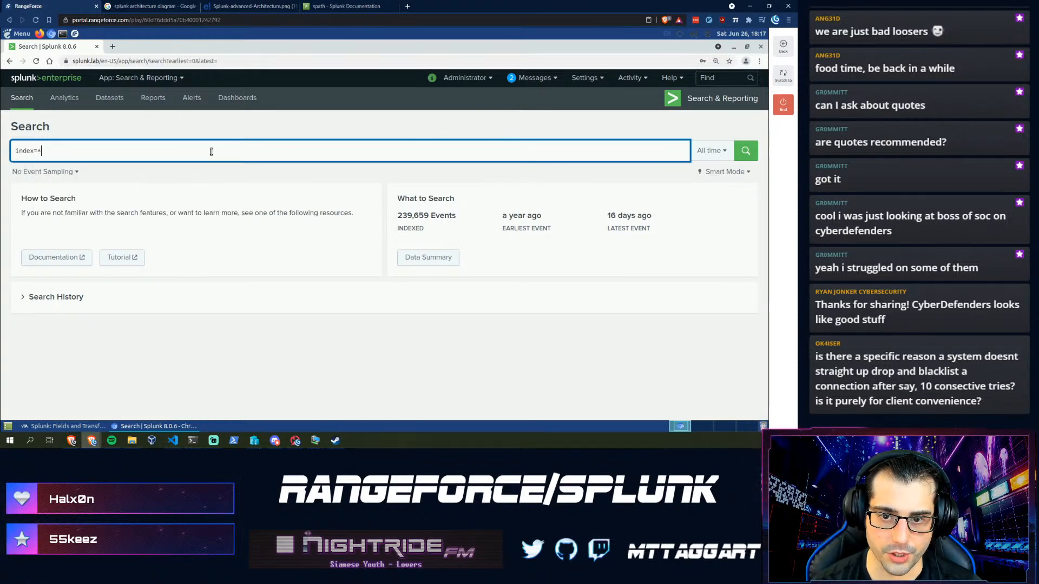
key(Return)
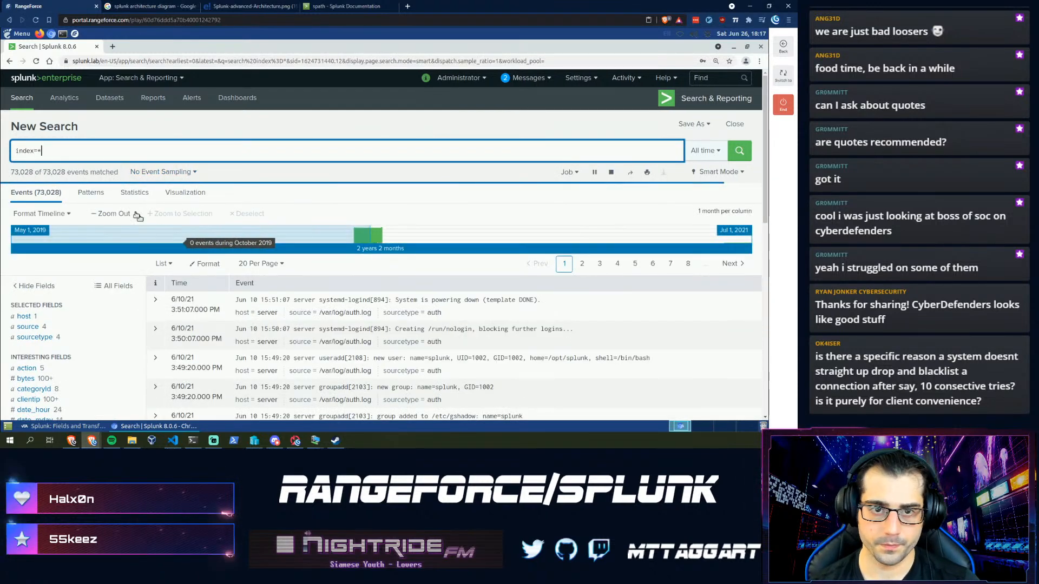
double_click(46, 150)
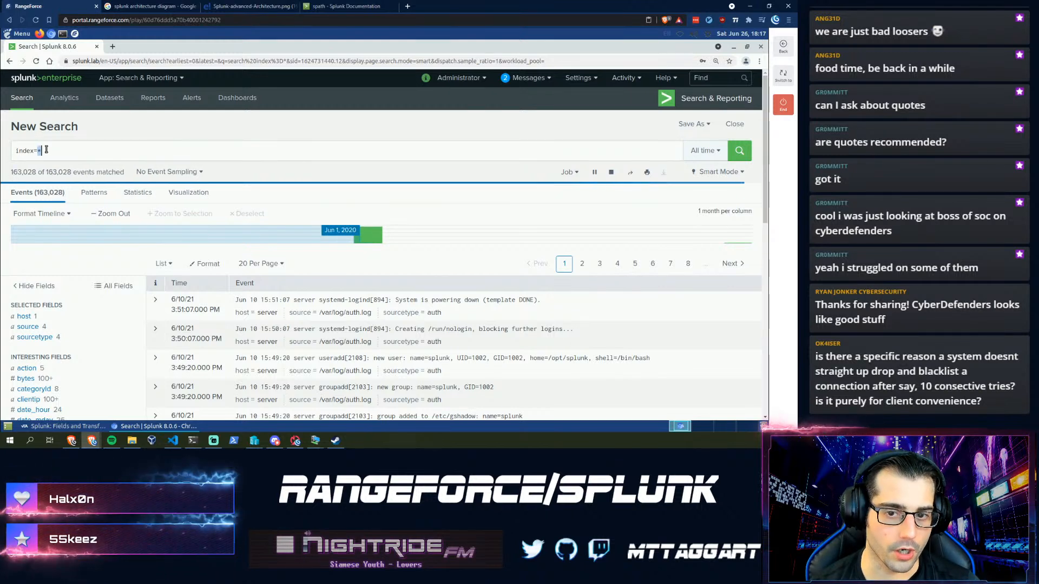
click(74, 153)
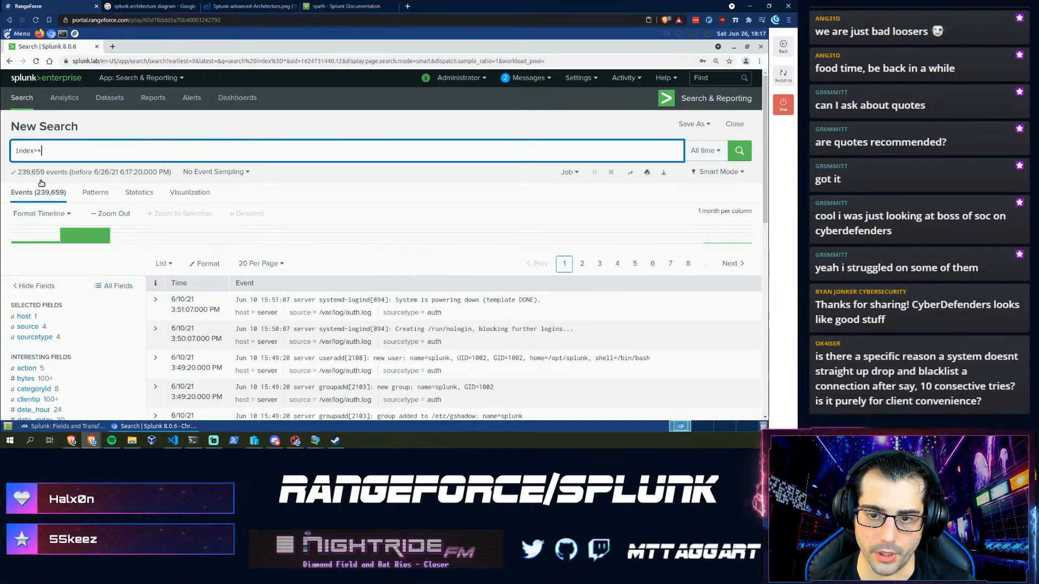
- Submit 239659 as the all-time event count answer
click(78, 427)
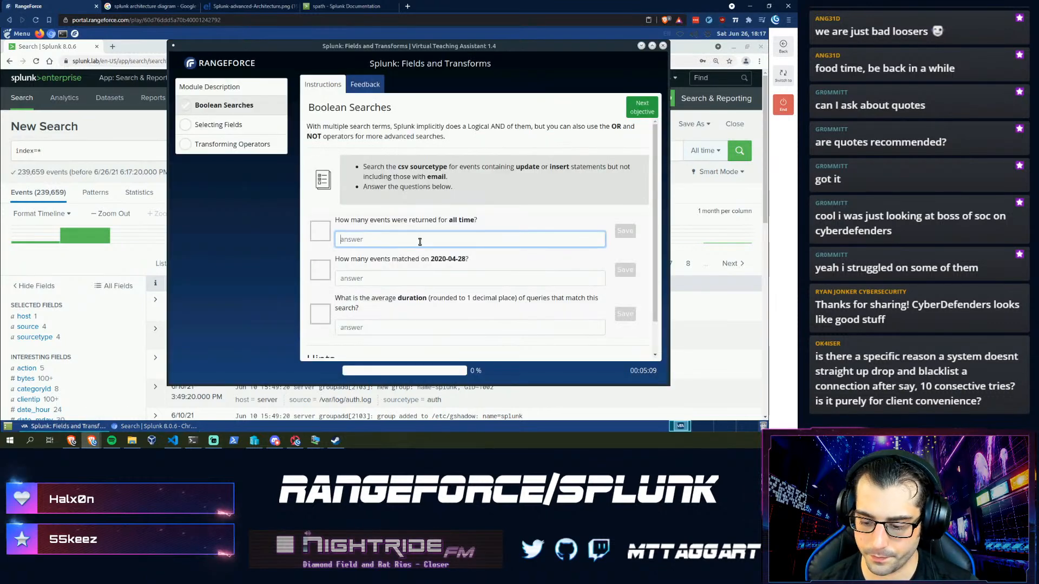
text(239659)
key(Return)
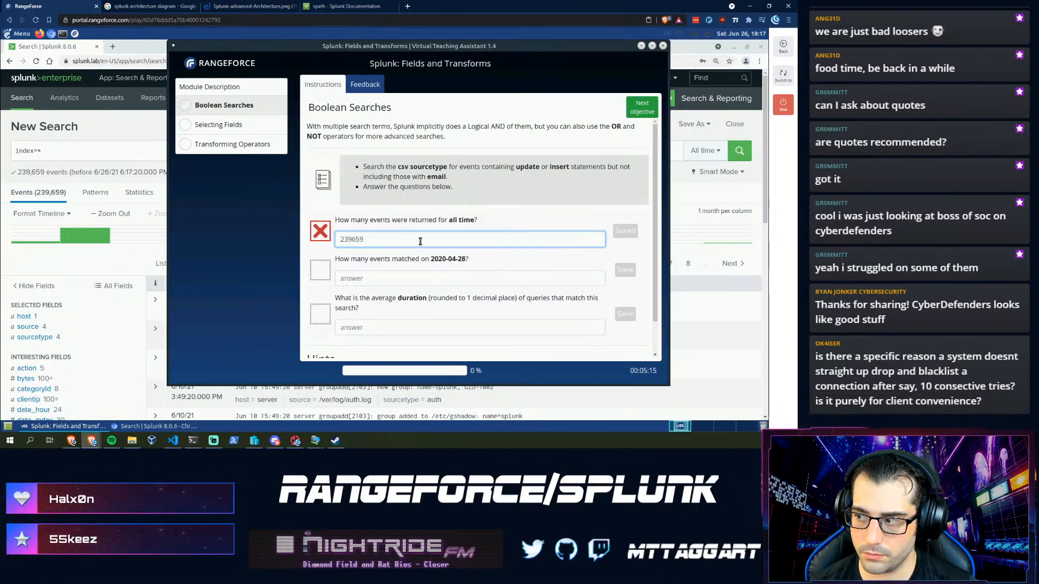
- Run a * search across all events in Splunk, then return to the teaching assistant
click(82, 152)
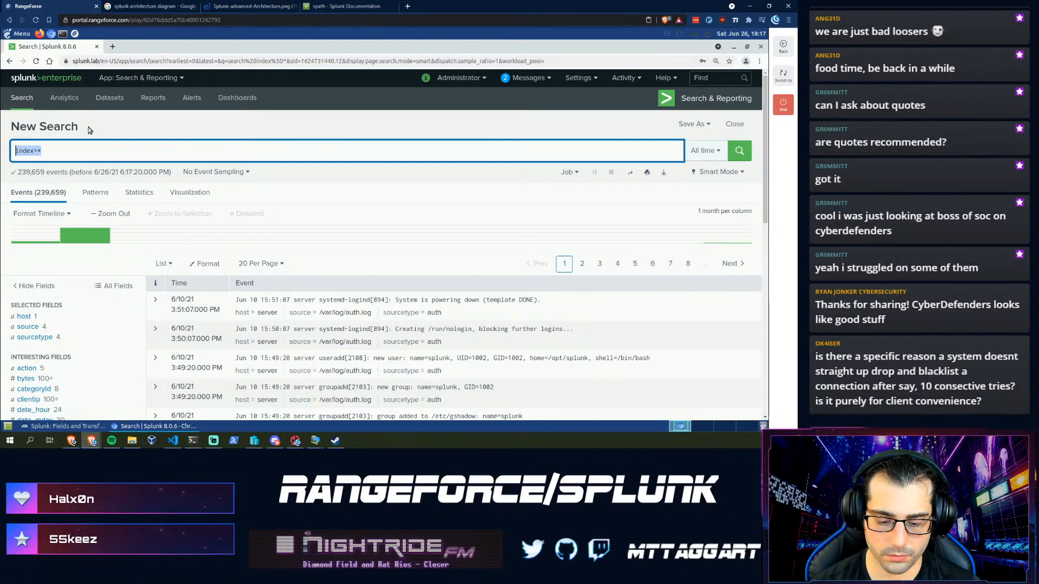
key(Return)
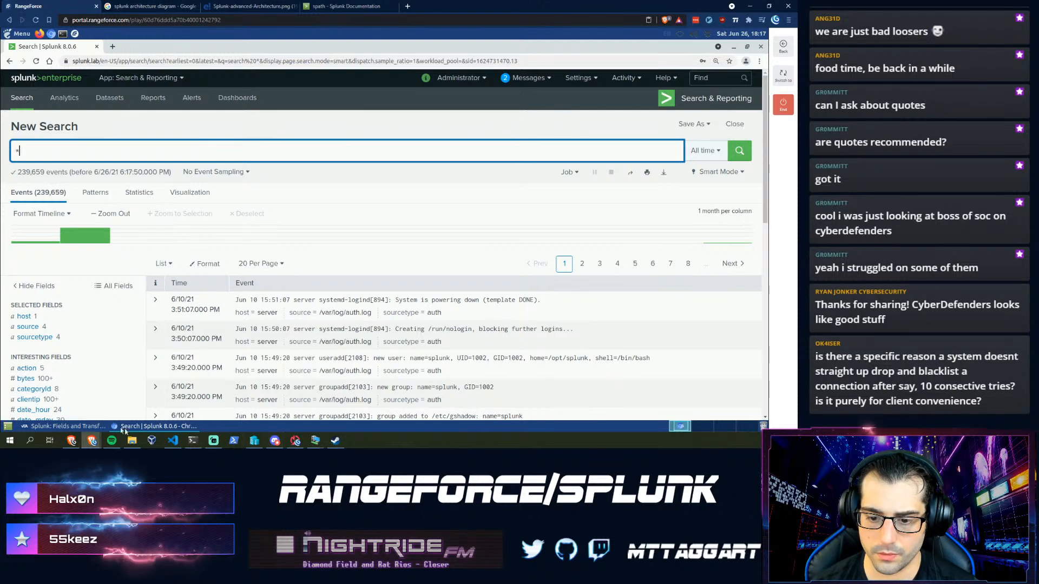
click(71, 426)
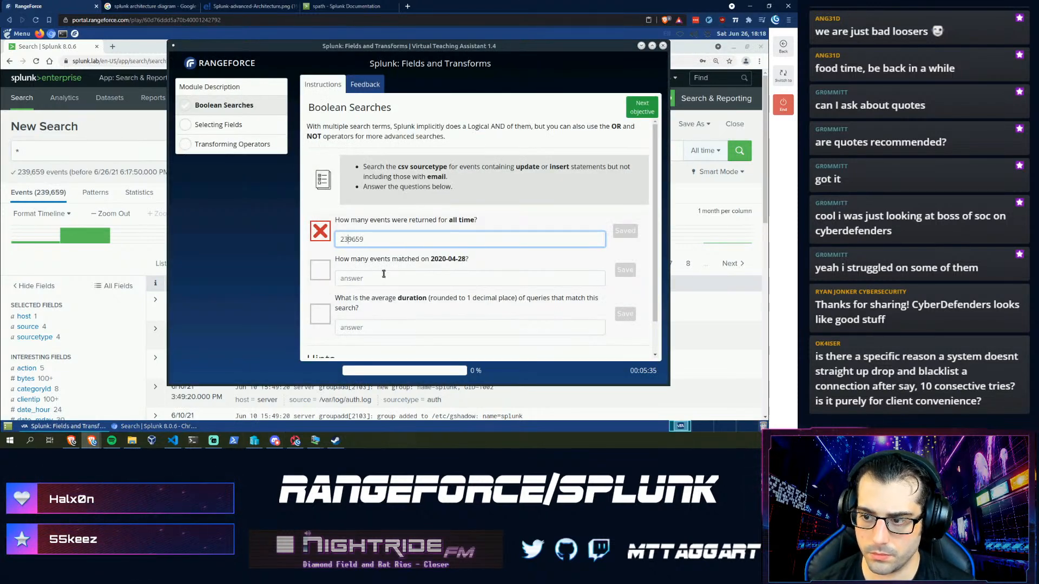
- Insert a comma to make the answer 239,659, save it, and select the value
key(Left)
key(Left)
key(Left)
text(,)
key(Return)
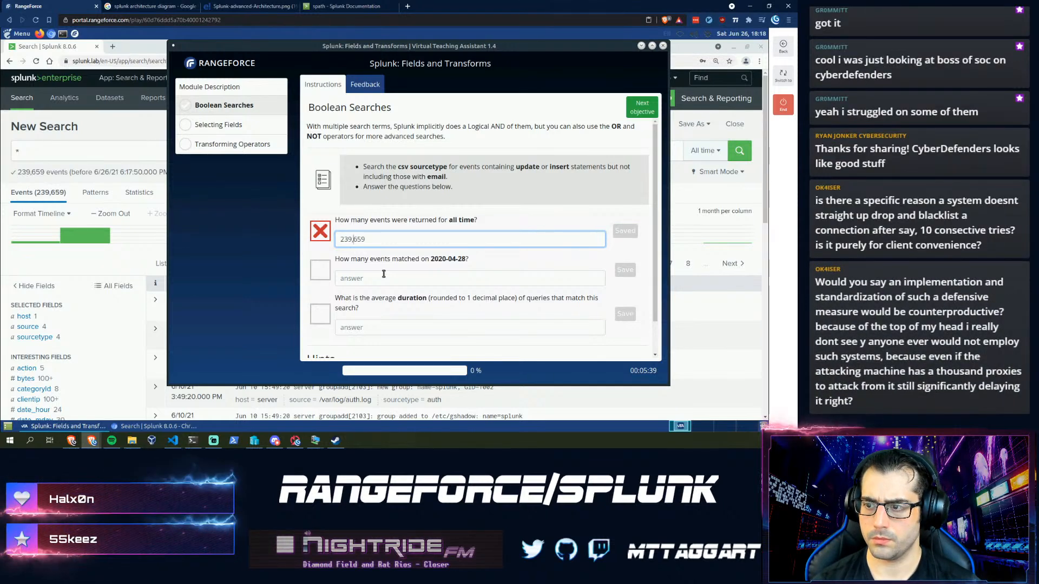
key(ctrl+a)
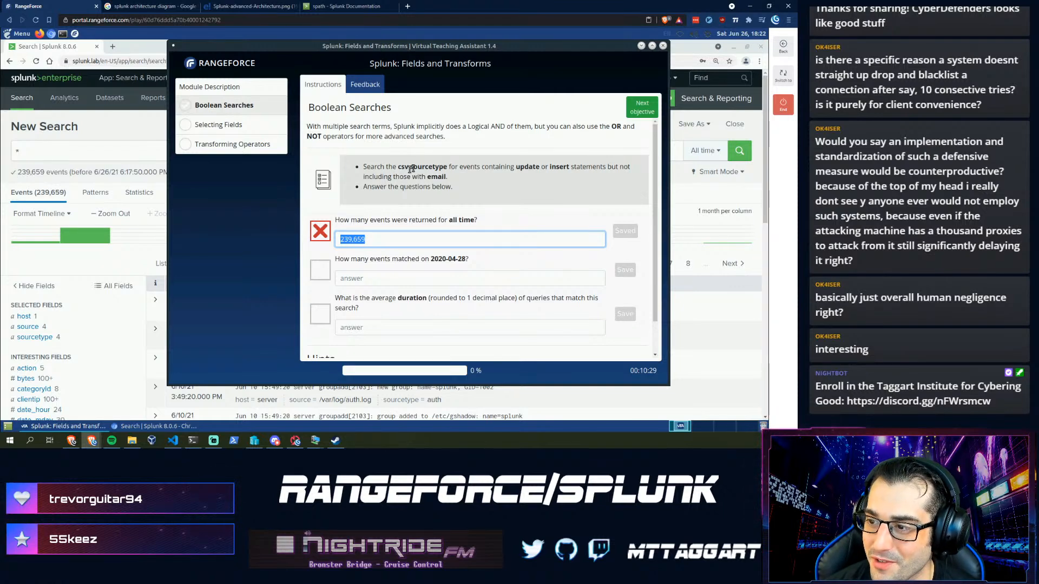
- Search sourcetype="csv" over All time to get 44,096 events, then bring the teaching assistant back
click(102, 145)
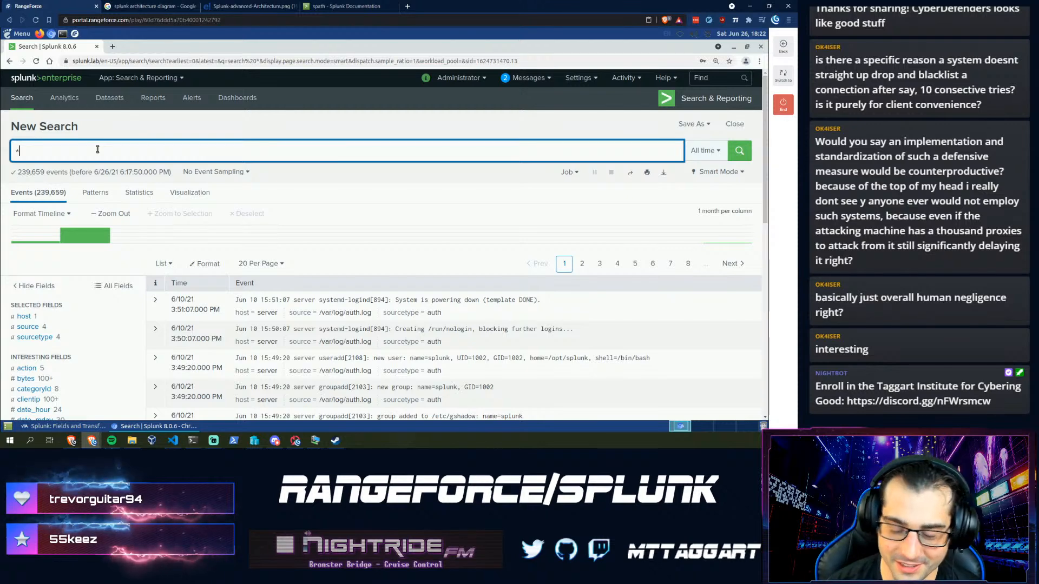
text(sourcet)
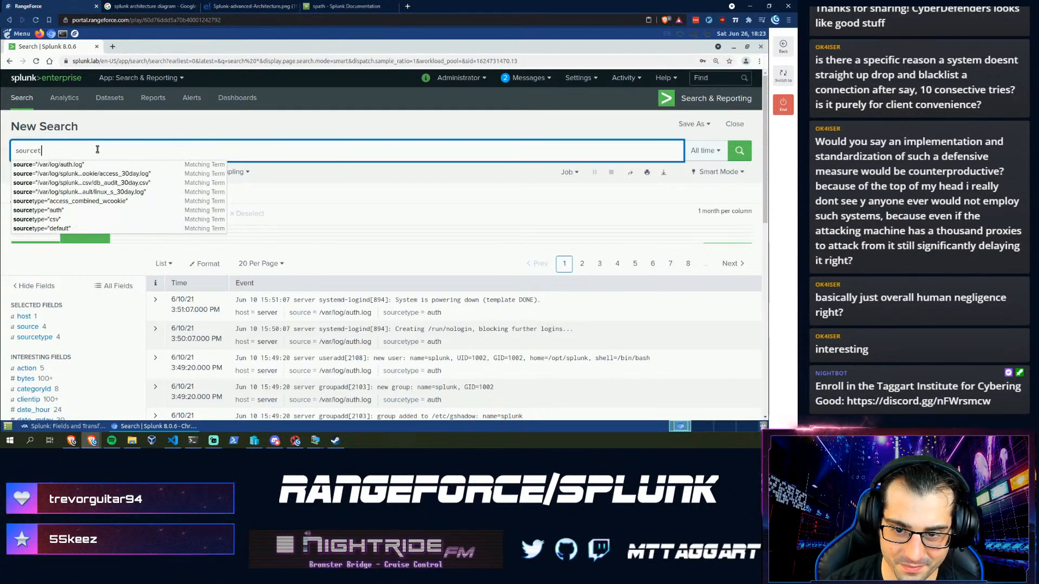
text(ype="csv")
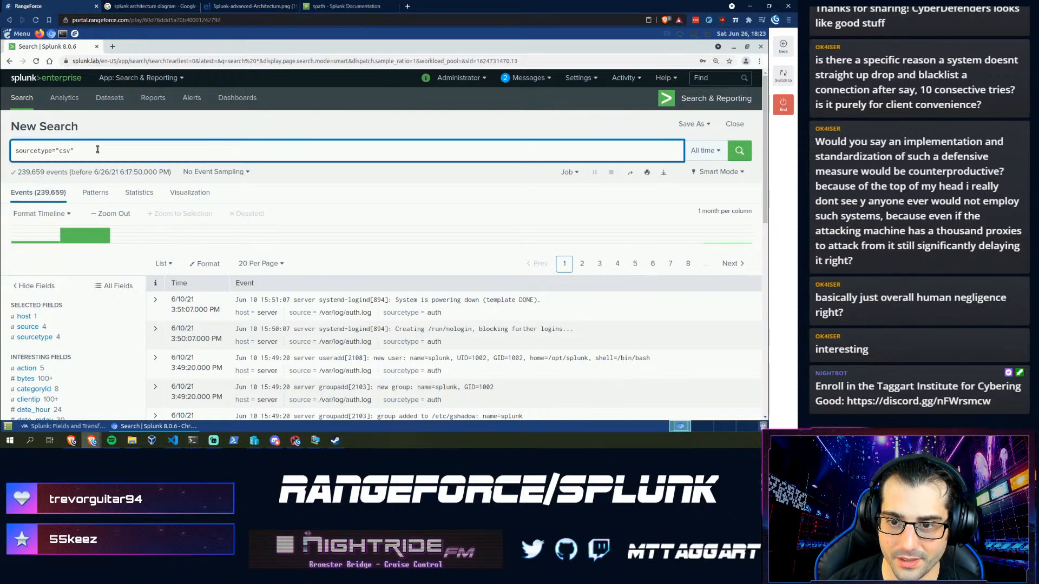
key(Return)
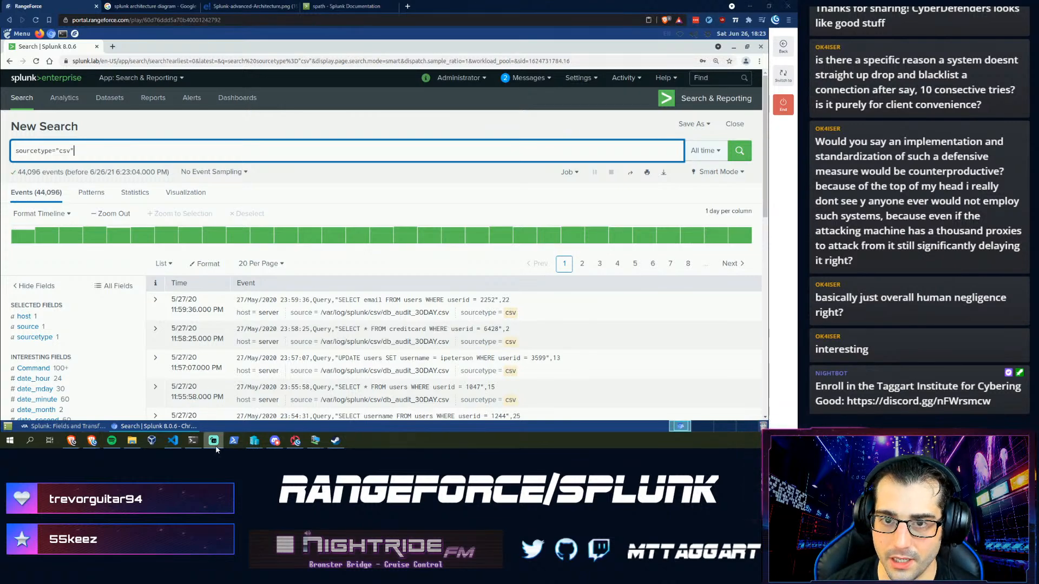
click(65, 427)
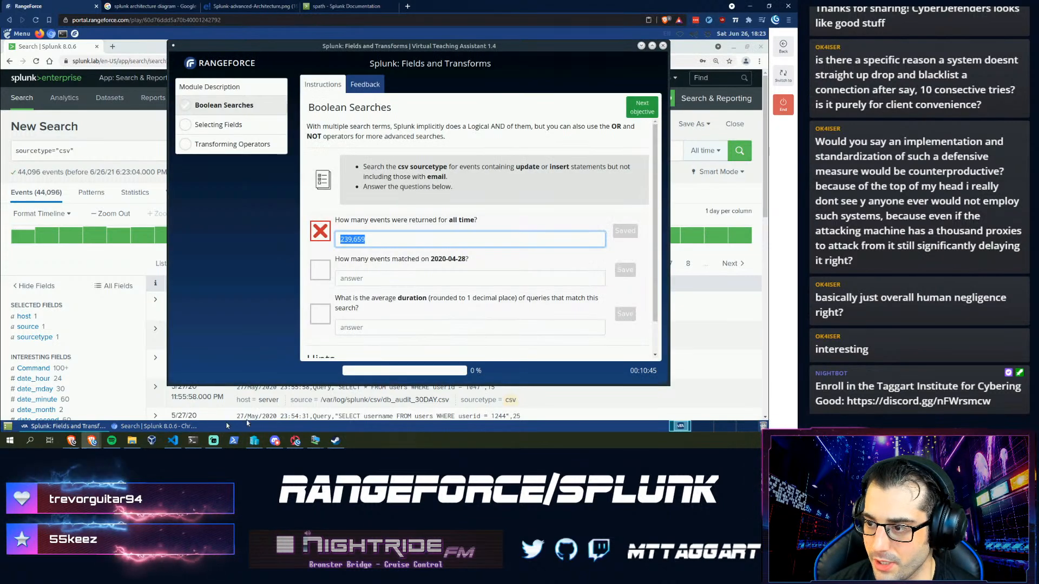
click(387, 241)
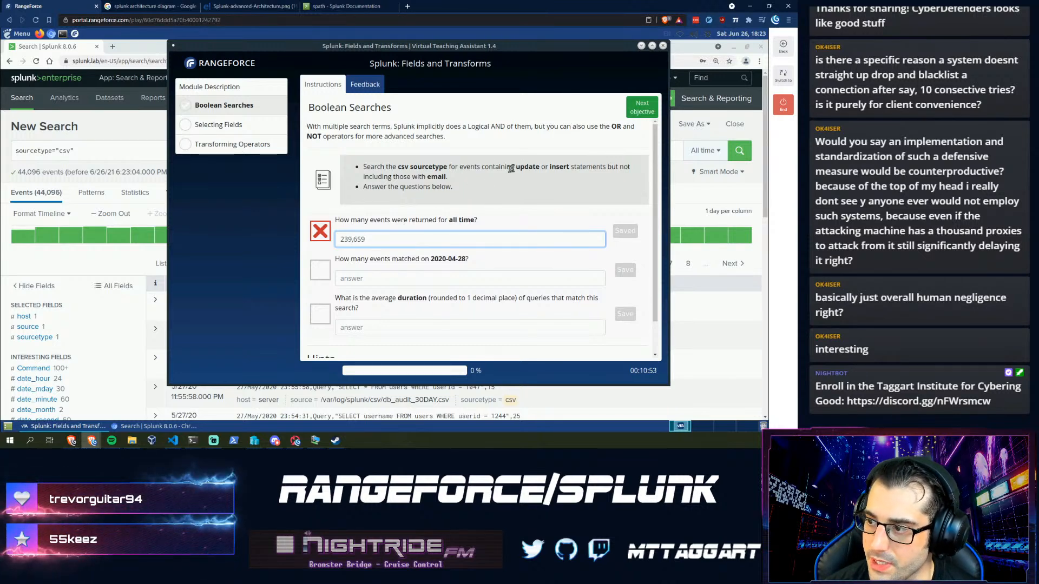
- Run sourcetype="csv" ("UPDATE" OR "INSERT") NOT "email" over All time, returning 6,244 events
click(103, 154)
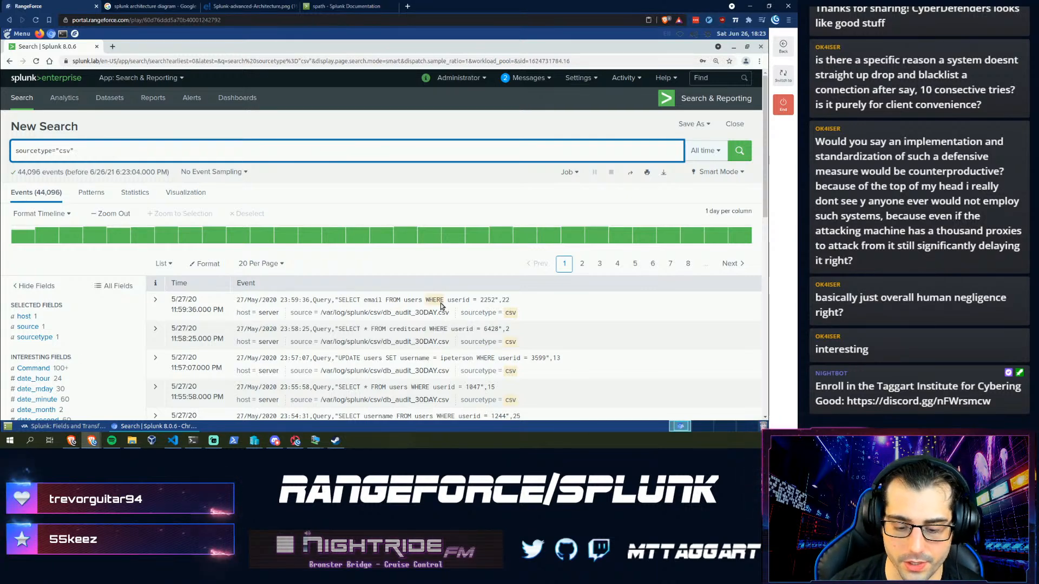
text(()
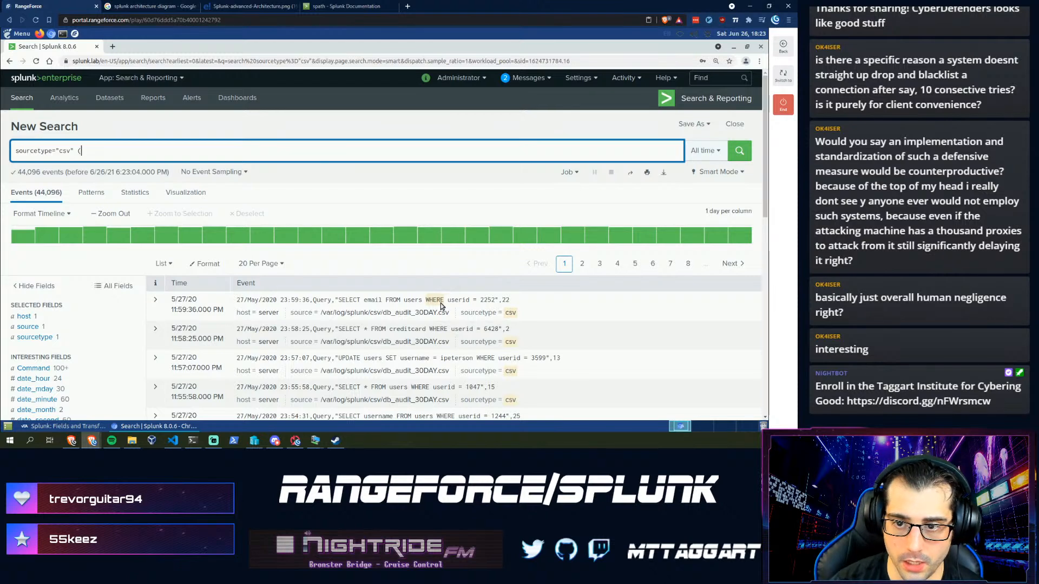
text(")
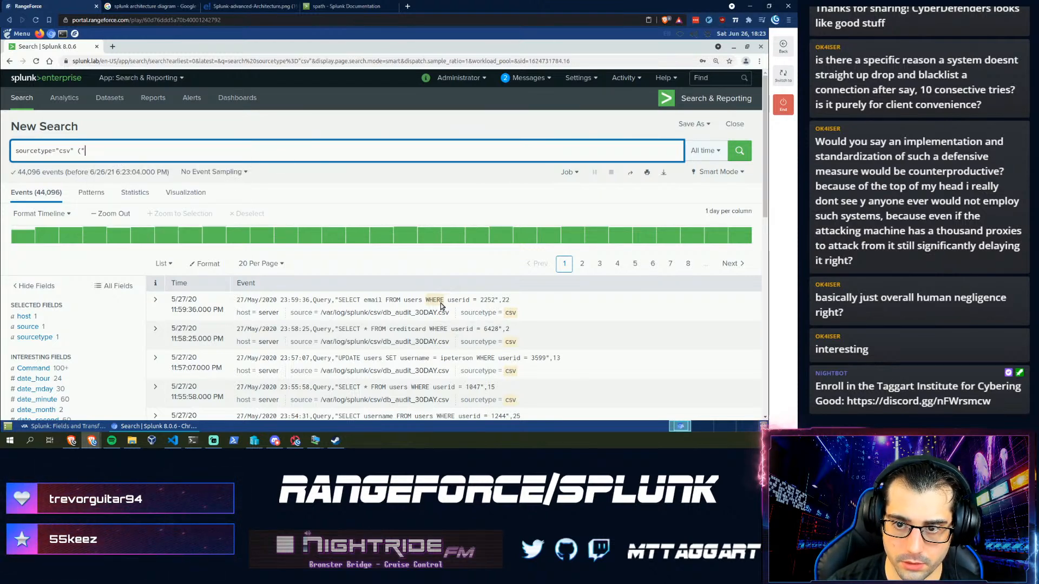
text(UPDATE)
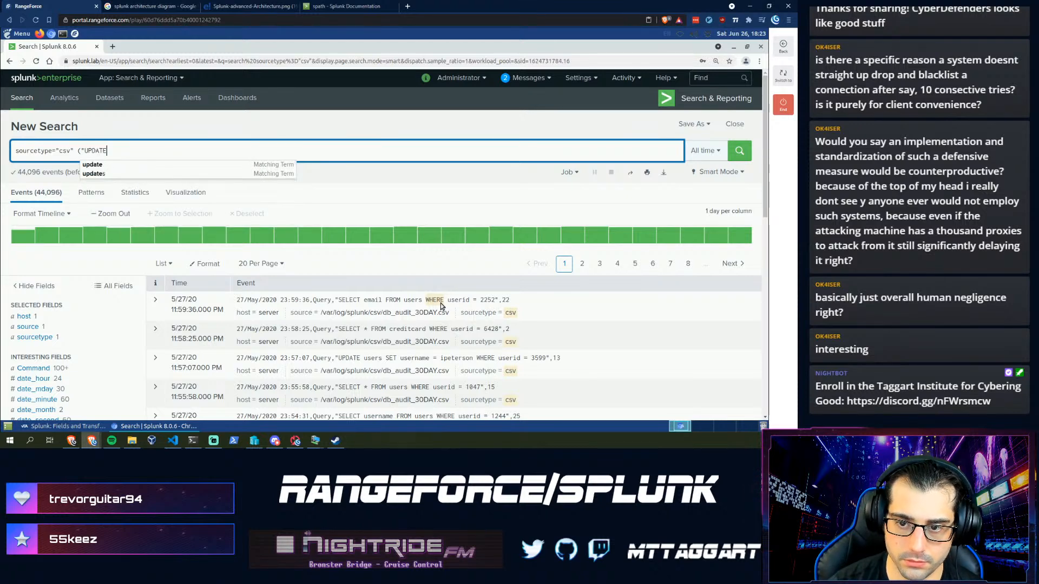
text(")
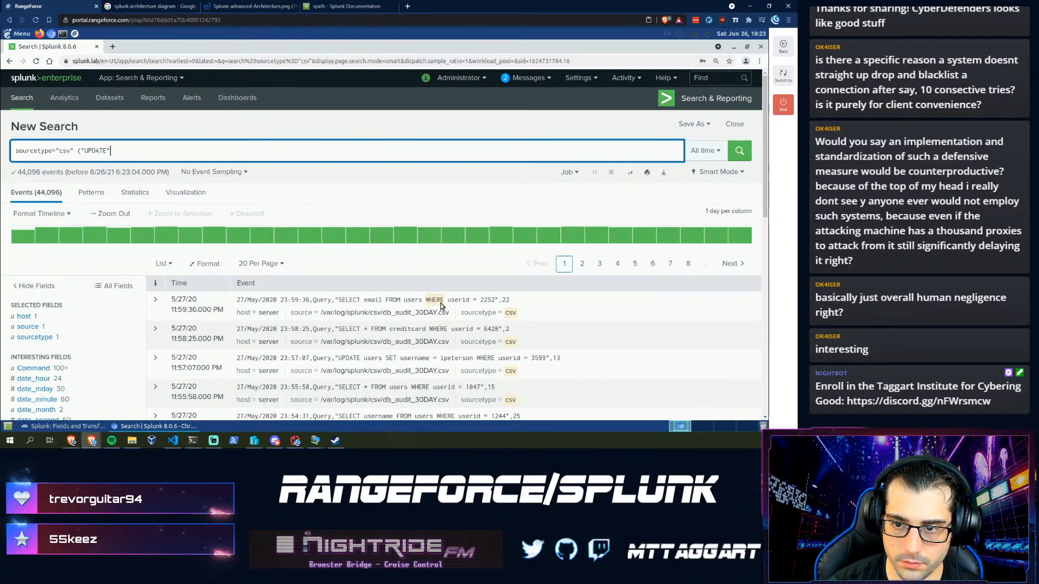
text( OR)
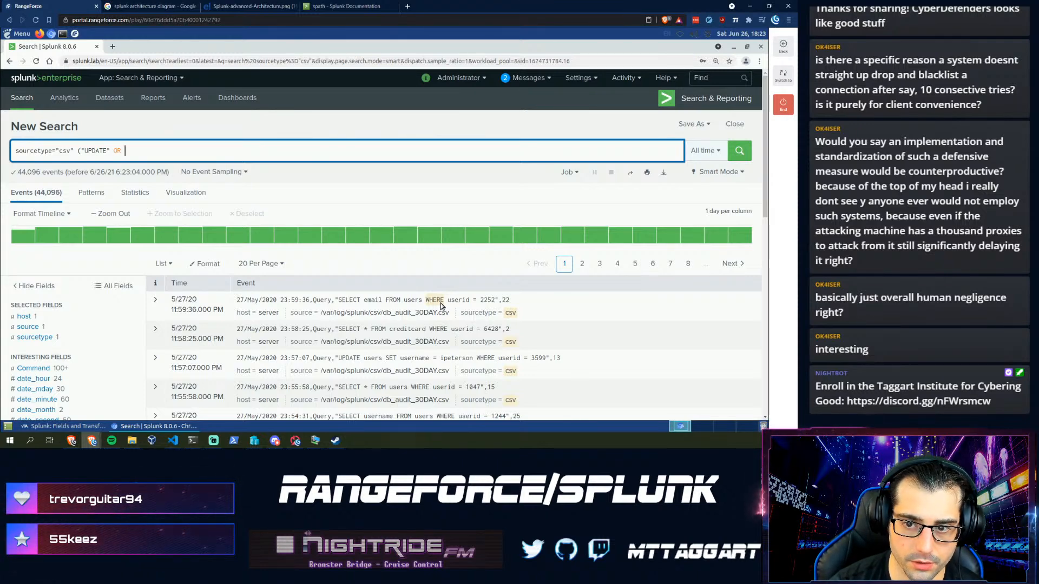
text("INSERT)
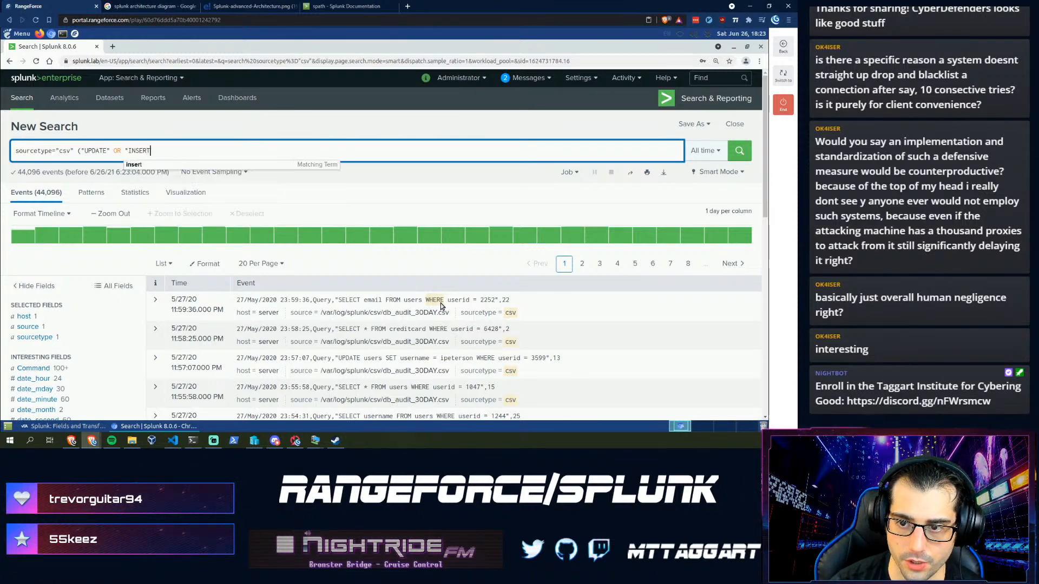
text(") AND NOT)
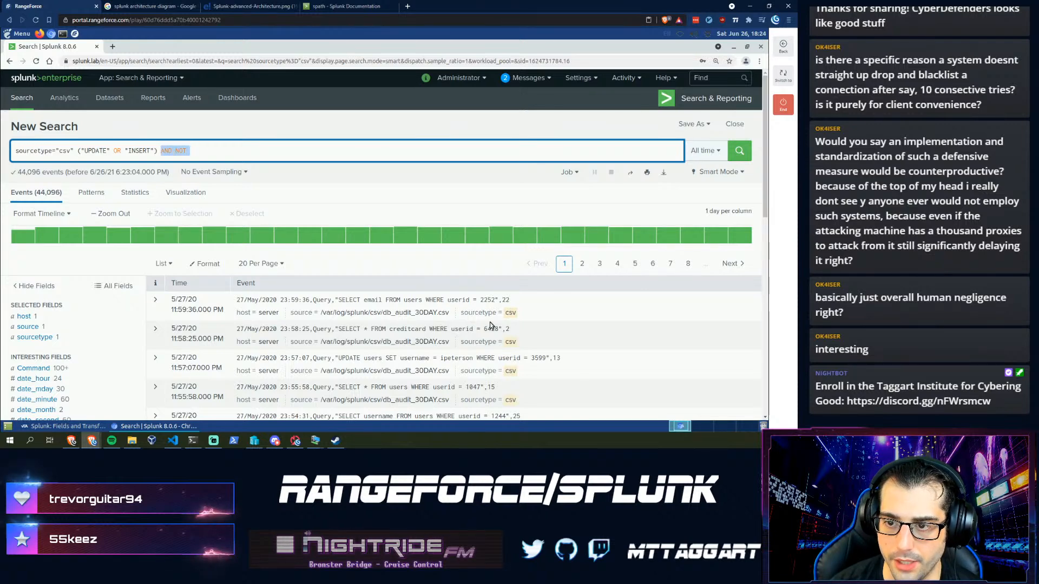
text(!)
key(BackSpace)
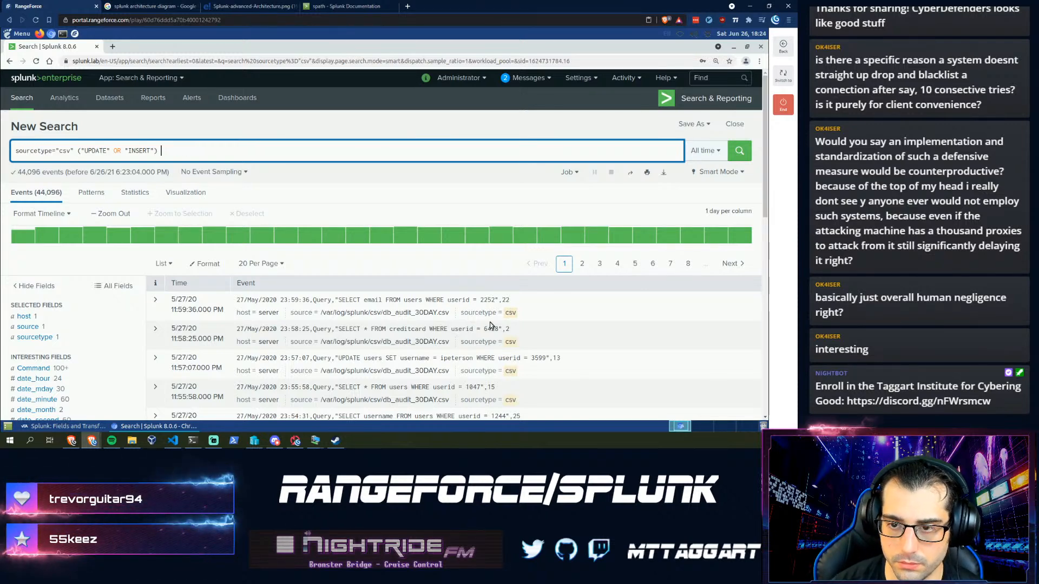
text(NOT)
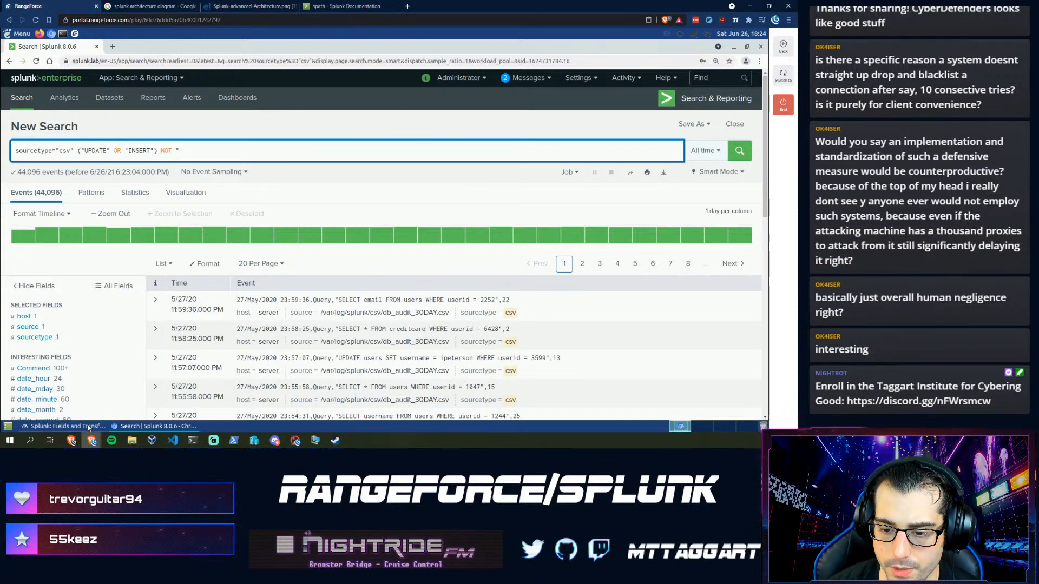
click(89, 427)
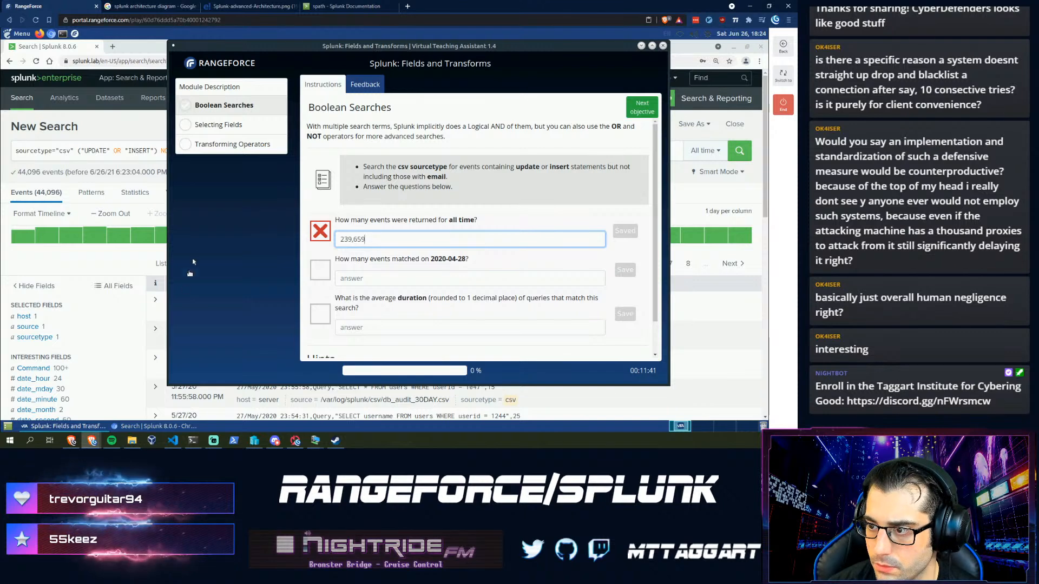
click(93, 155)
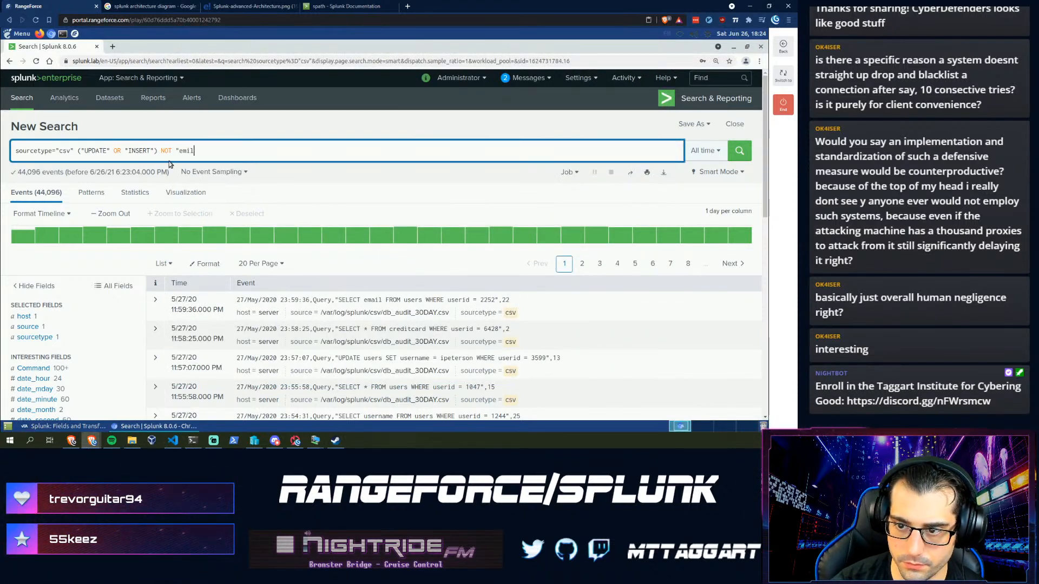
text(email")
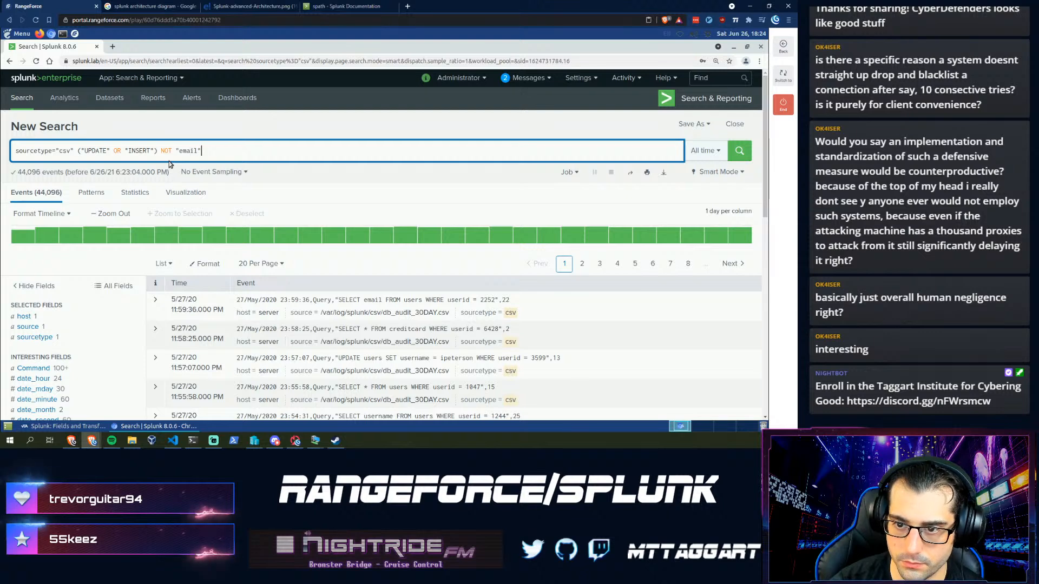
key(Return)
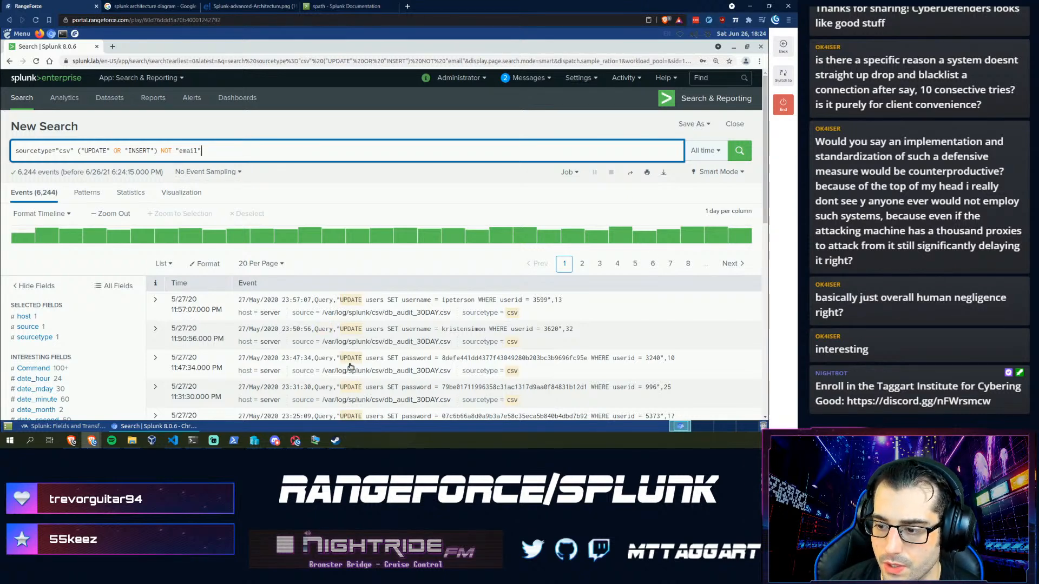
scroll(350, 367, down, 5)
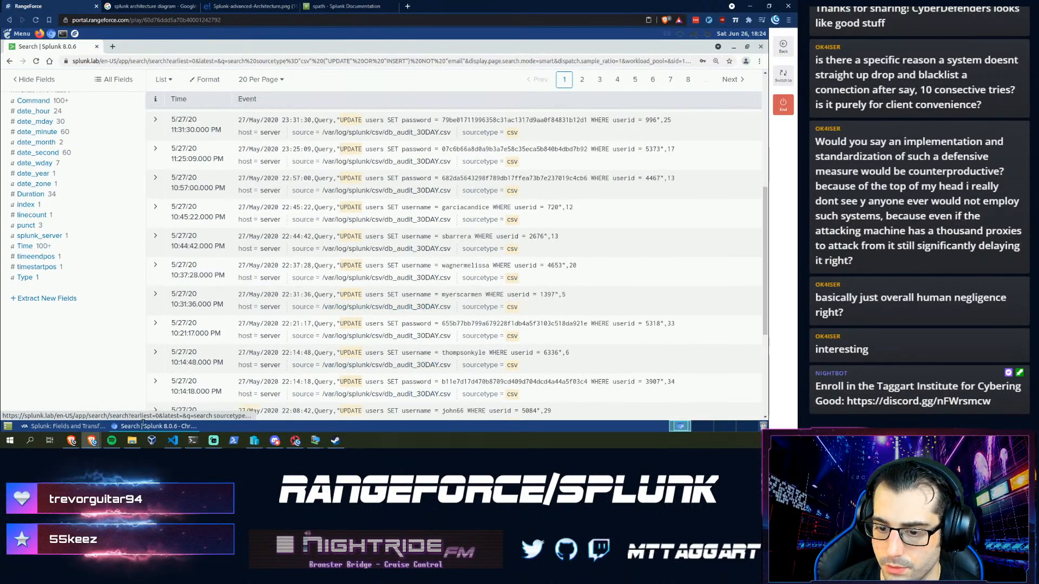
- Enter 6244 as the all-time event count answer, then return to the Splunk results
click(63, 425)
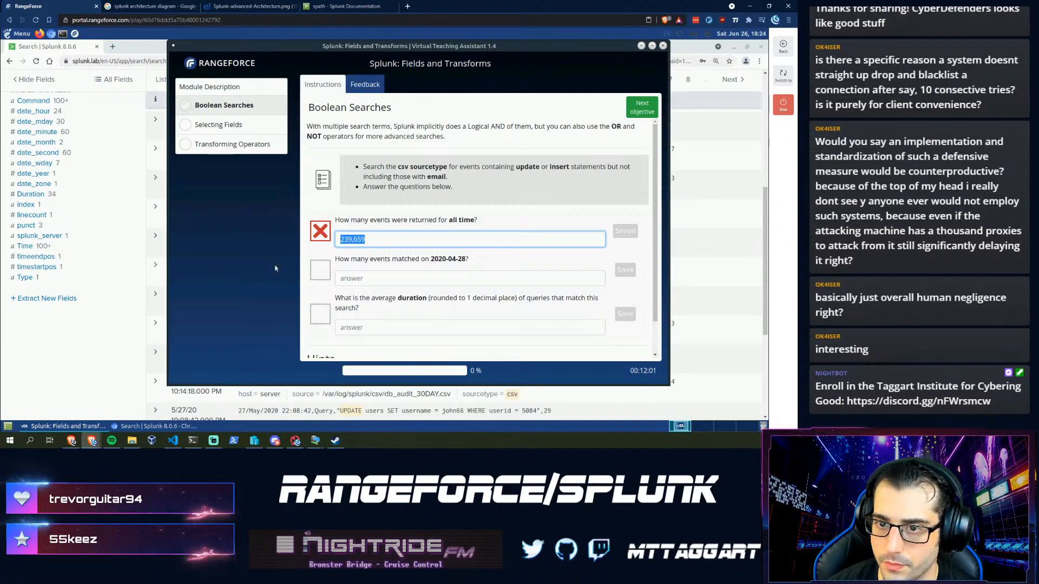
scroll(143, 253, up, 2)
scroll(143, 253, up, 2)
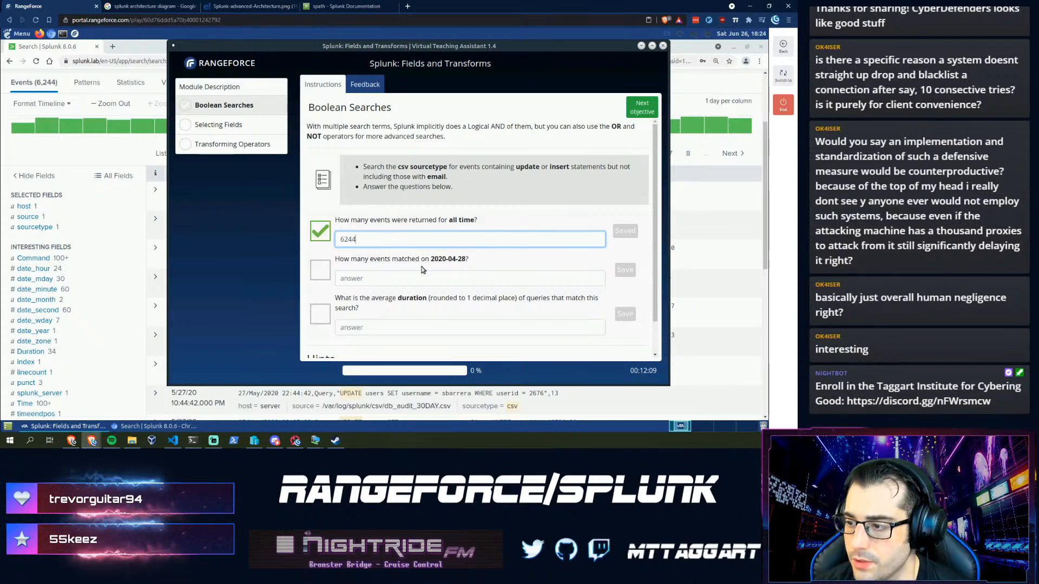
click(764, 135)
scroll(729, 140, up, 2)
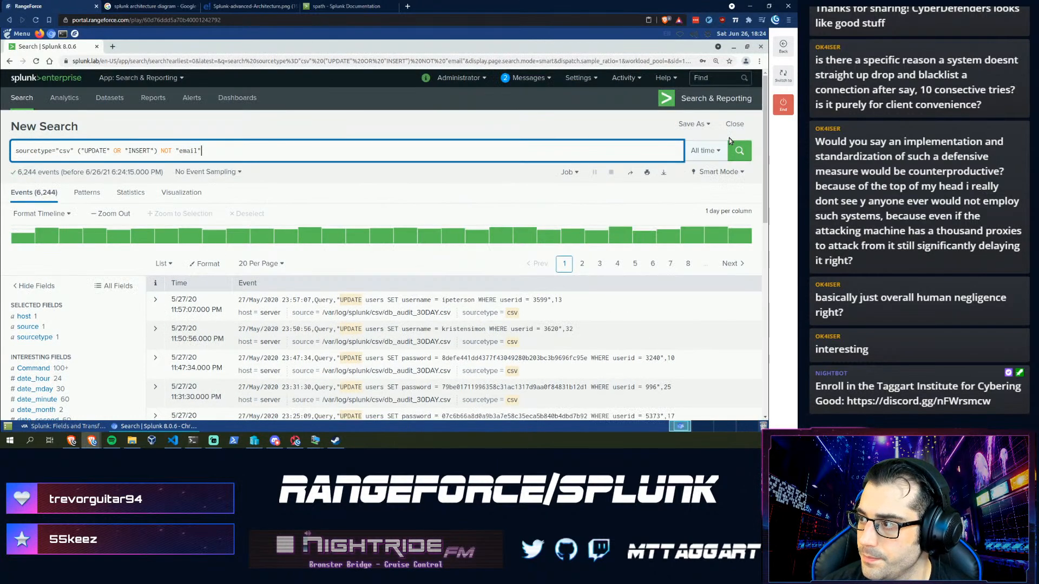
- Set the time picker to a Between date range from 04/28/2021 to 06/26/2021
click(714, 157)
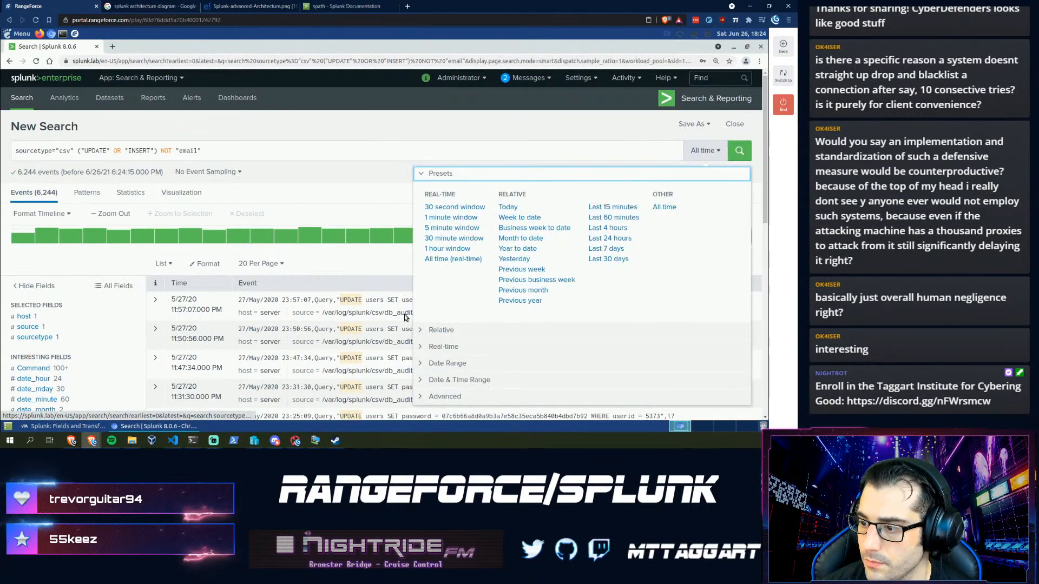
click(438, 363)
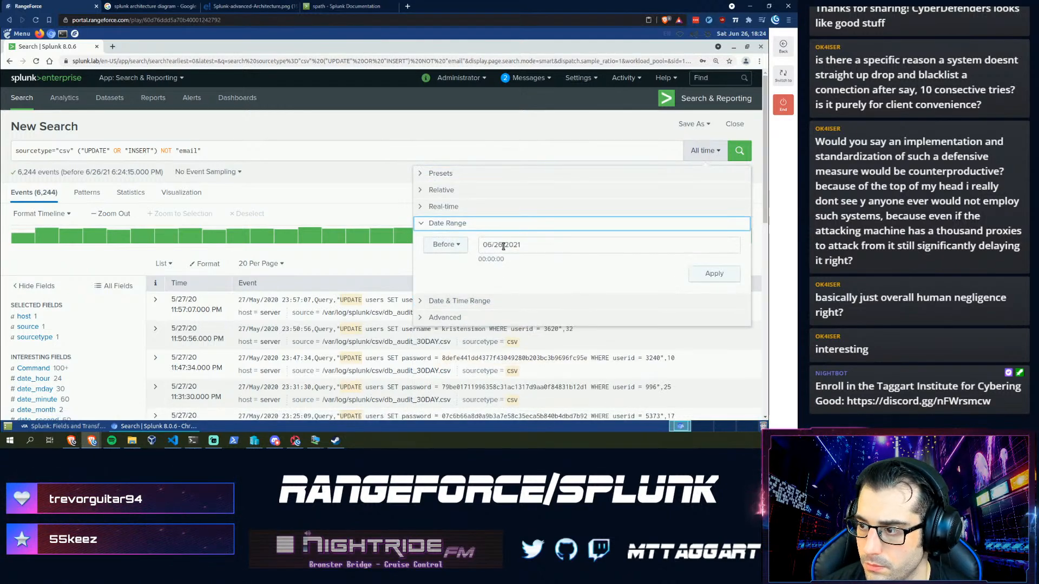
click(503, 246)
click(491, 268)
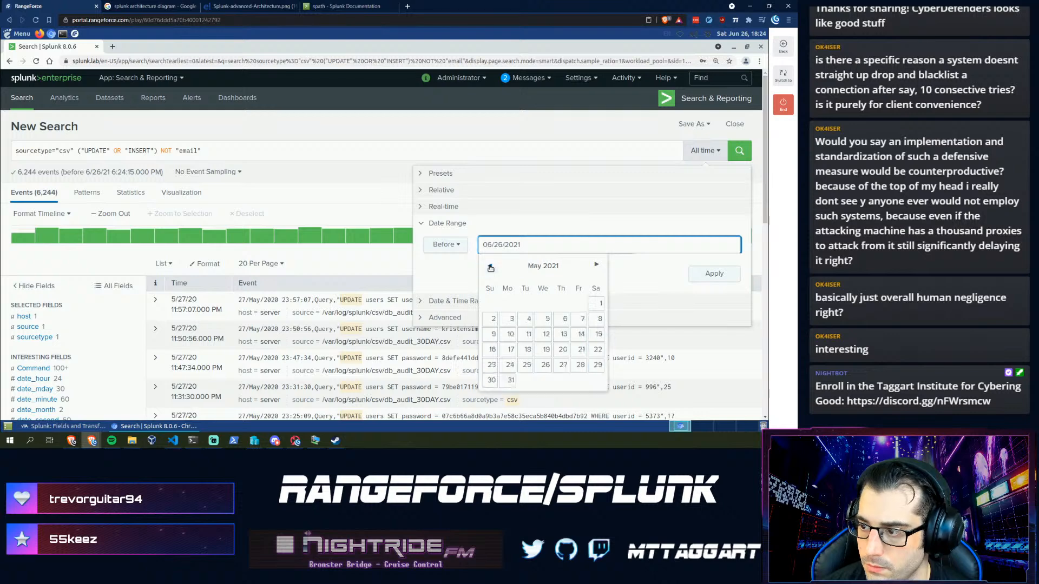
click(491, 267)
click(491, 268)
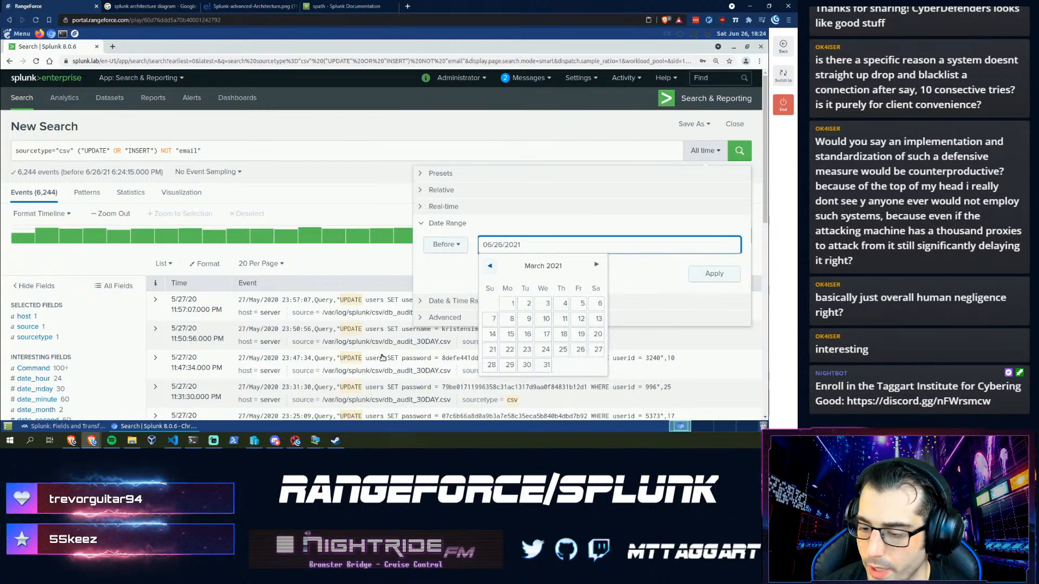
click(49, 427)
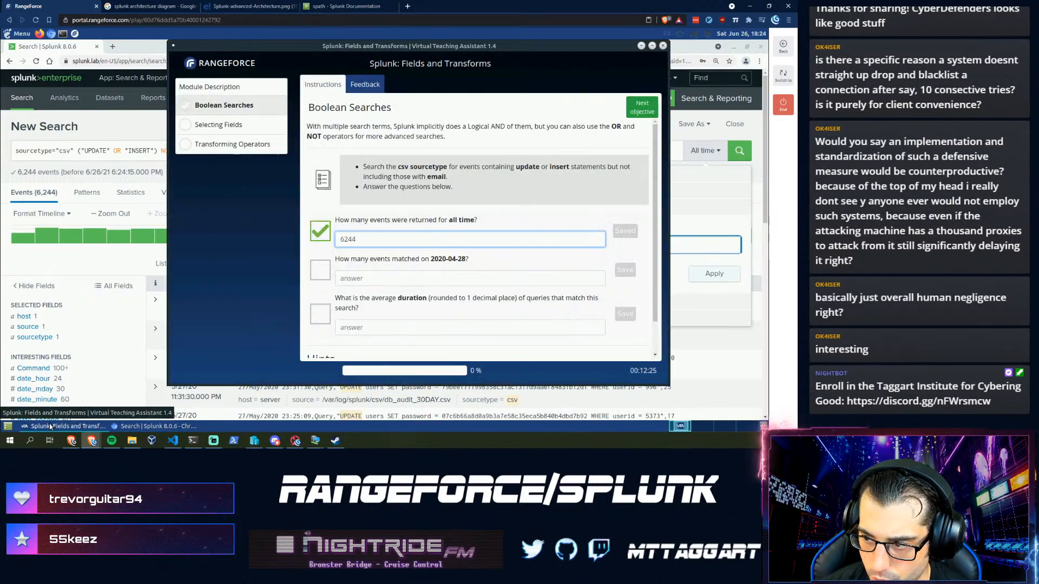
click(671, 249)
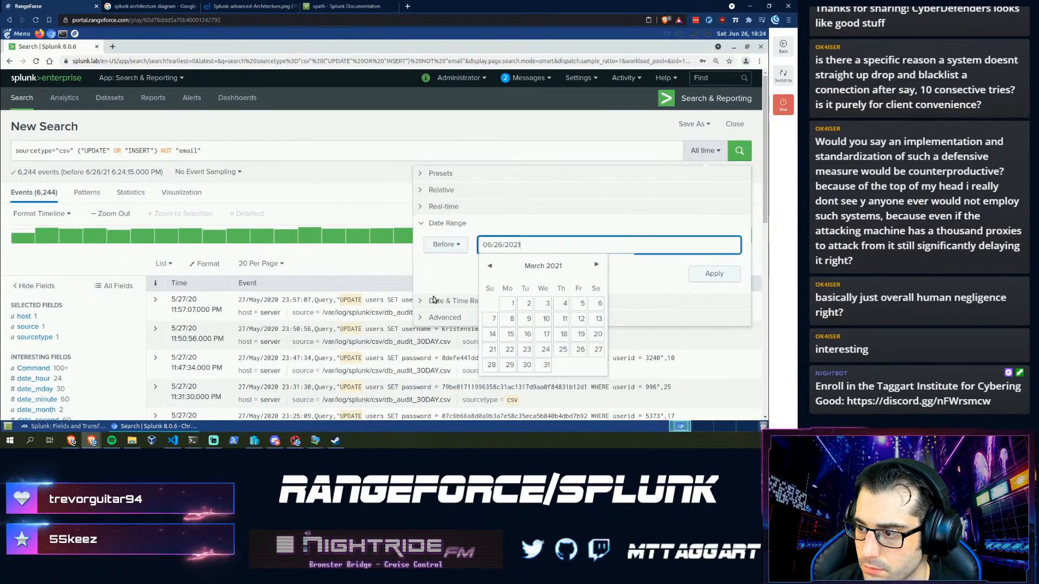
click(452, 244)
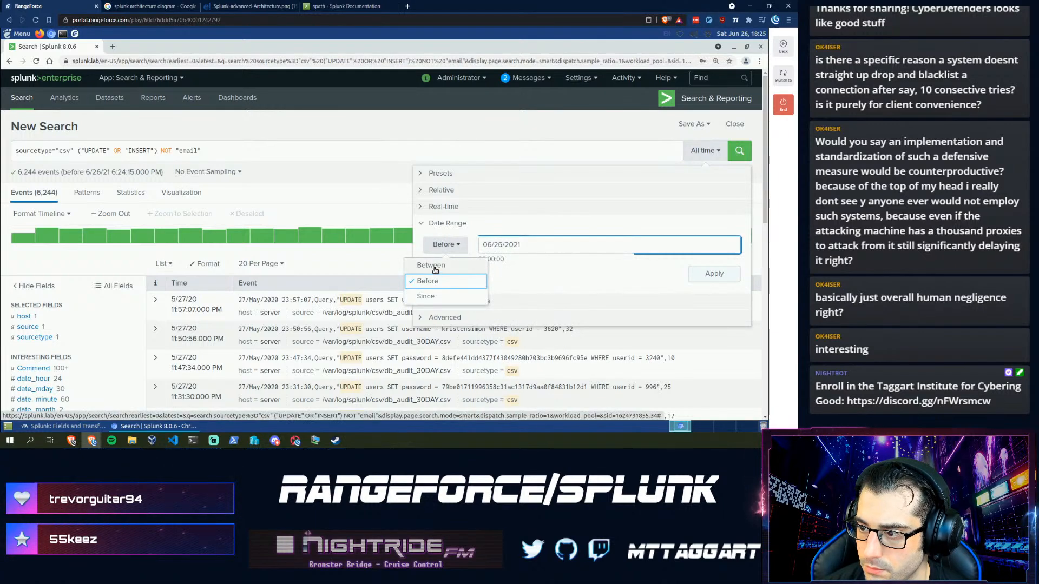
click(430, 265)
click(492, 245)
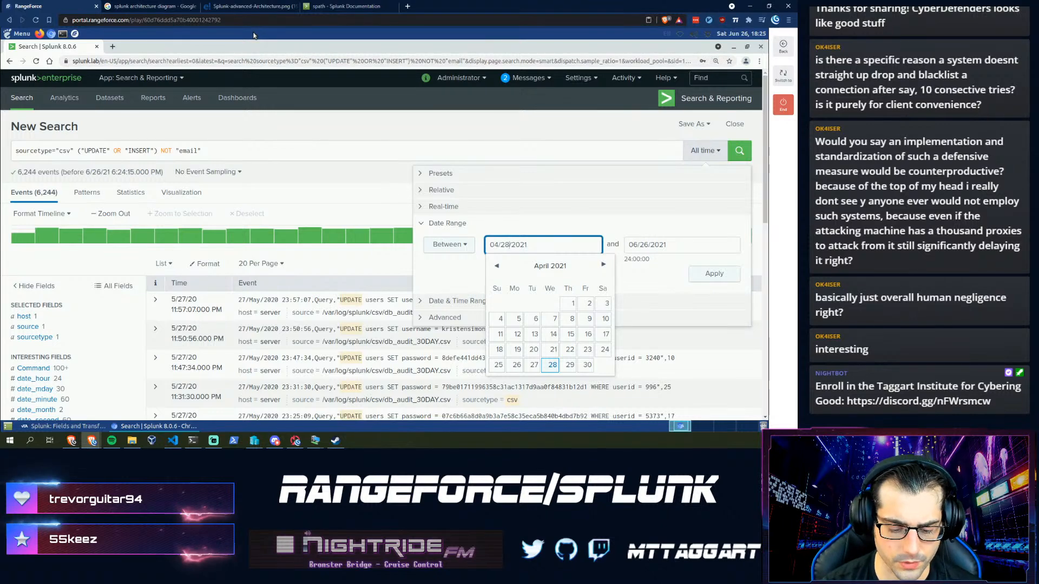
key(ctrl+shift+n)
- Load rangeforce.com's login page in the private window, go back, and close the window
text(rangeforce.com)
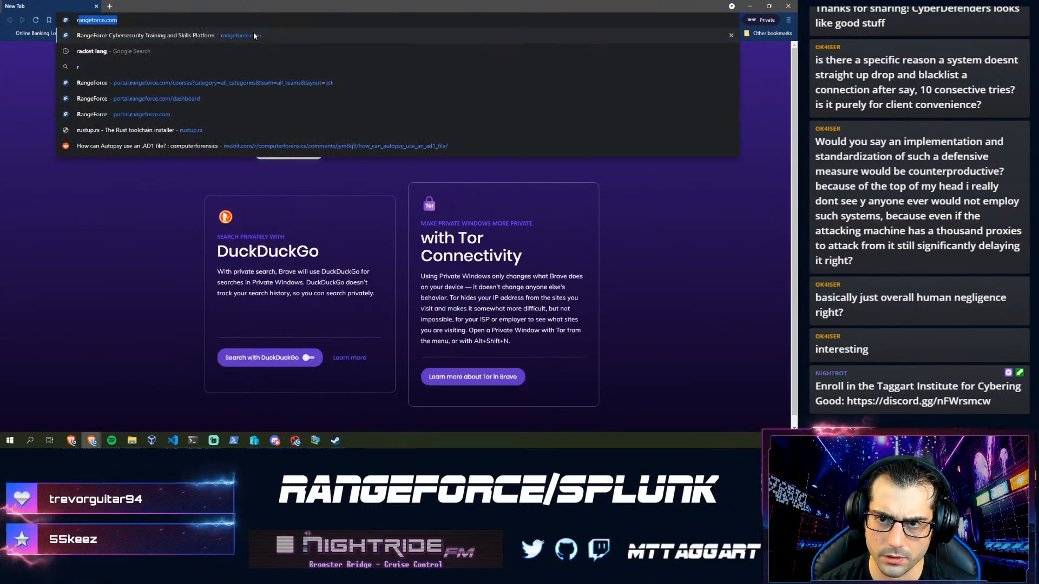
key(Return)
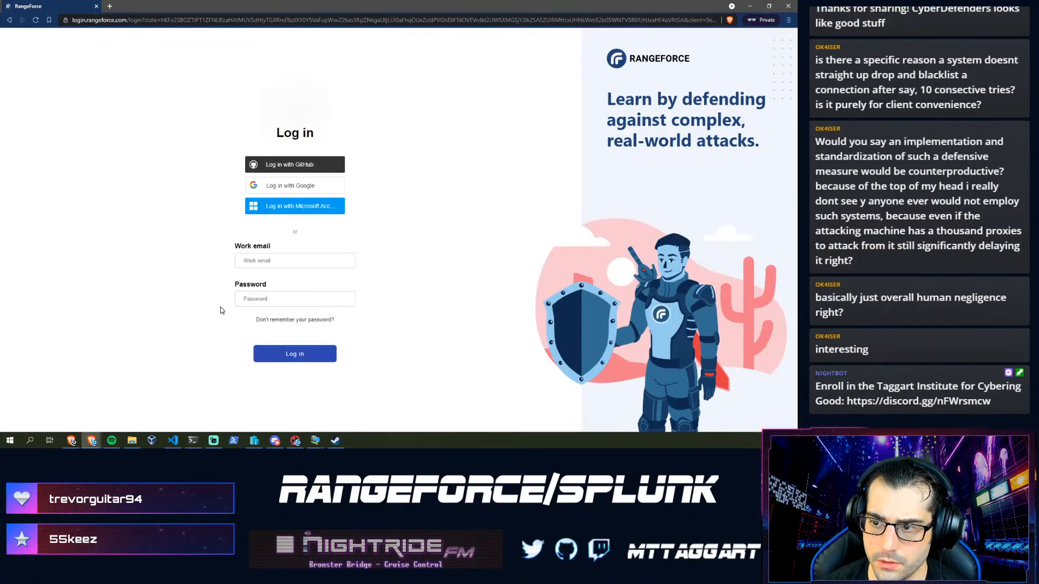
click(9, 21)
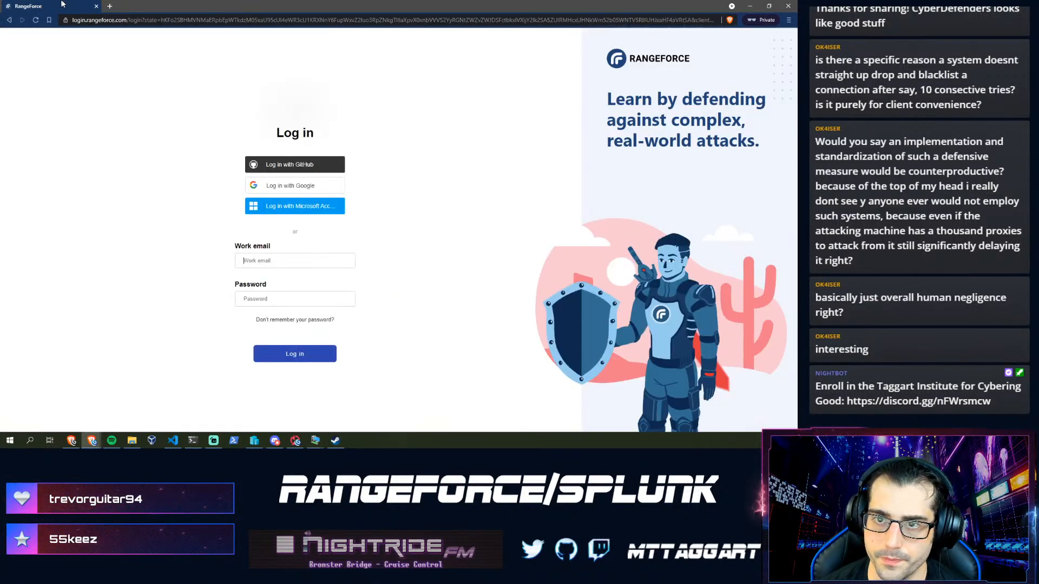
click(97, 7)
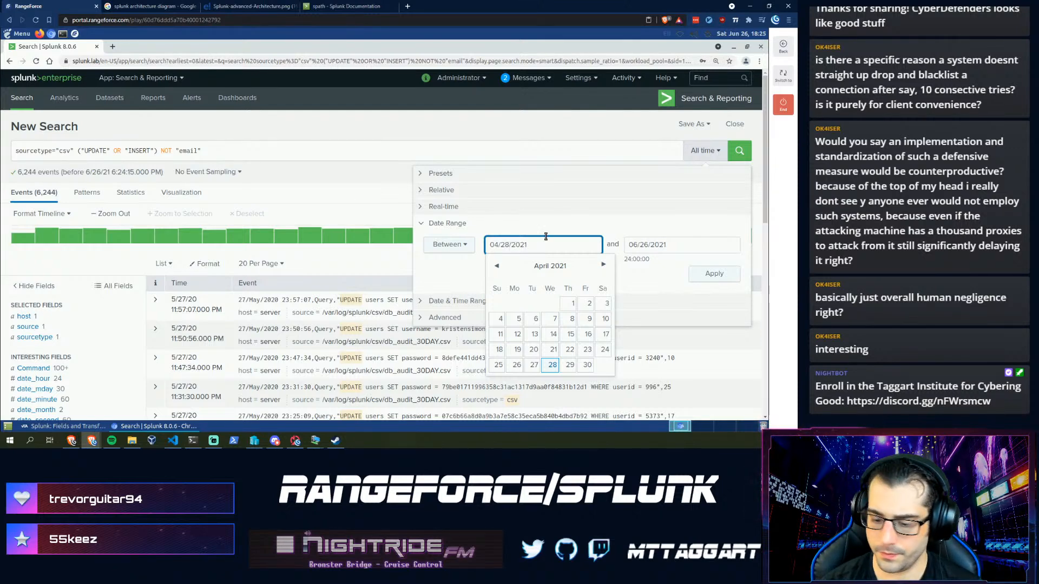
- Change the end date to 04/28/2020 and apply, limiting results to Apr 28, 2020 (211 events)
click(629, 246)
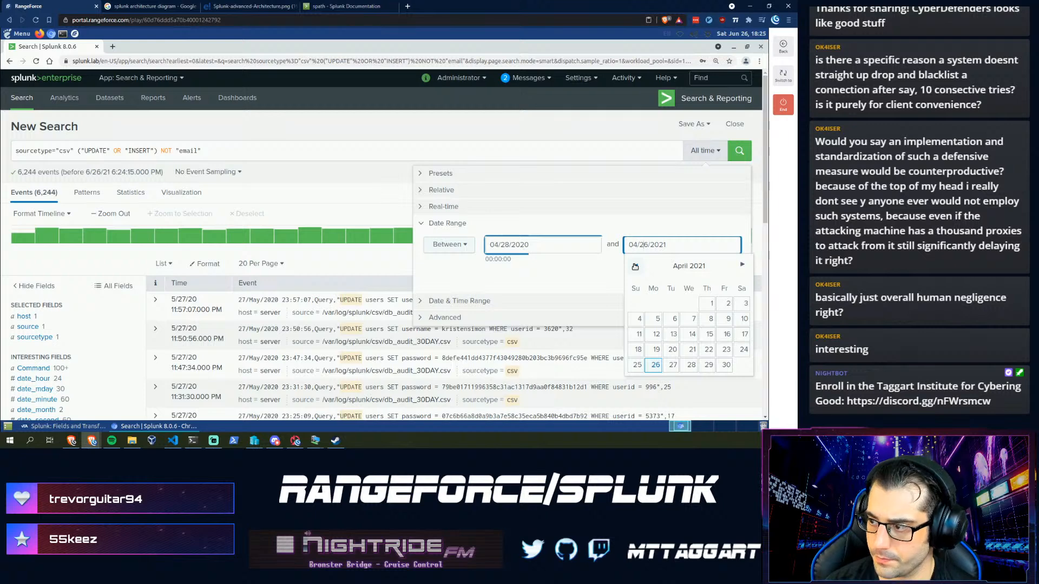
key(Delete)
text(8)
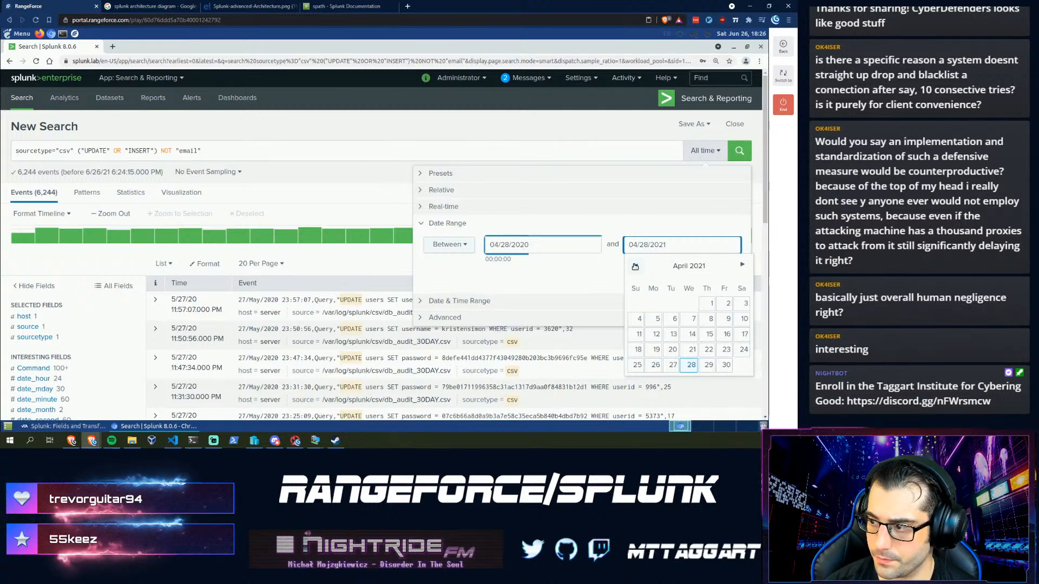
key(BackSpace)
text(0)
key(Return)
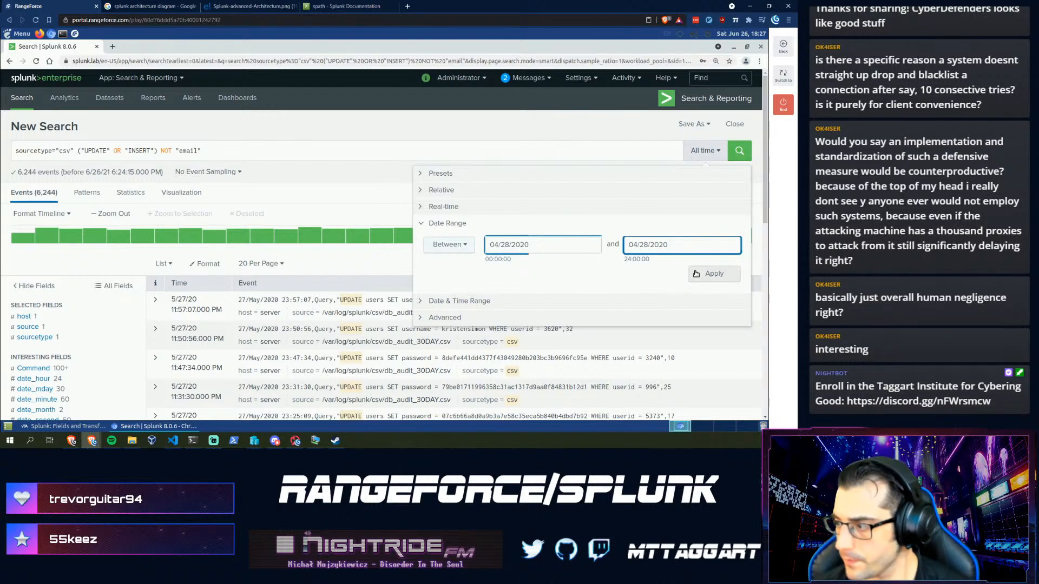
click(696, 273)
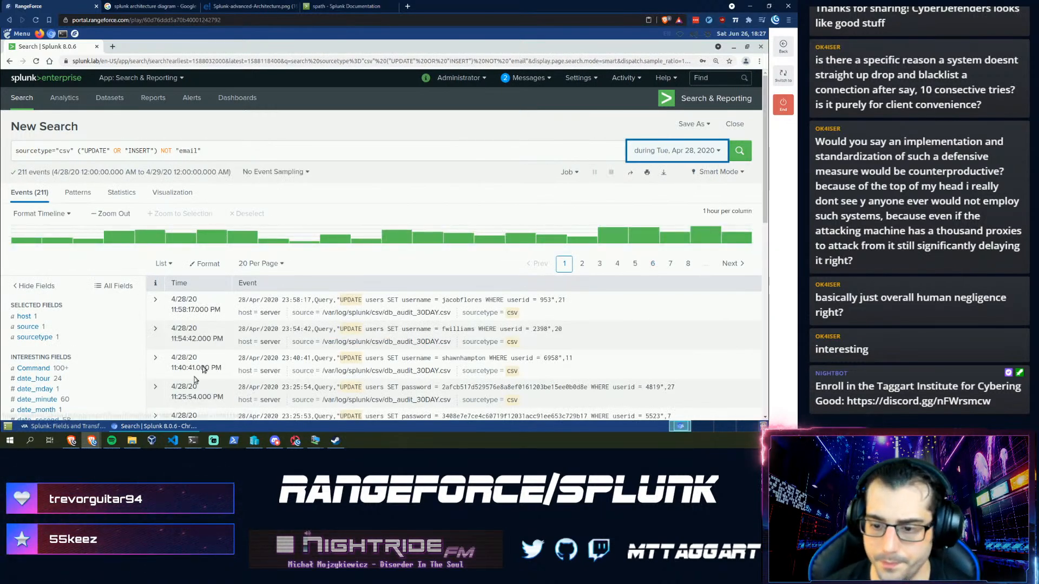
- Enter 211 as the 2020-04-28 event count answer and go back to Splunk
click(77, 427)
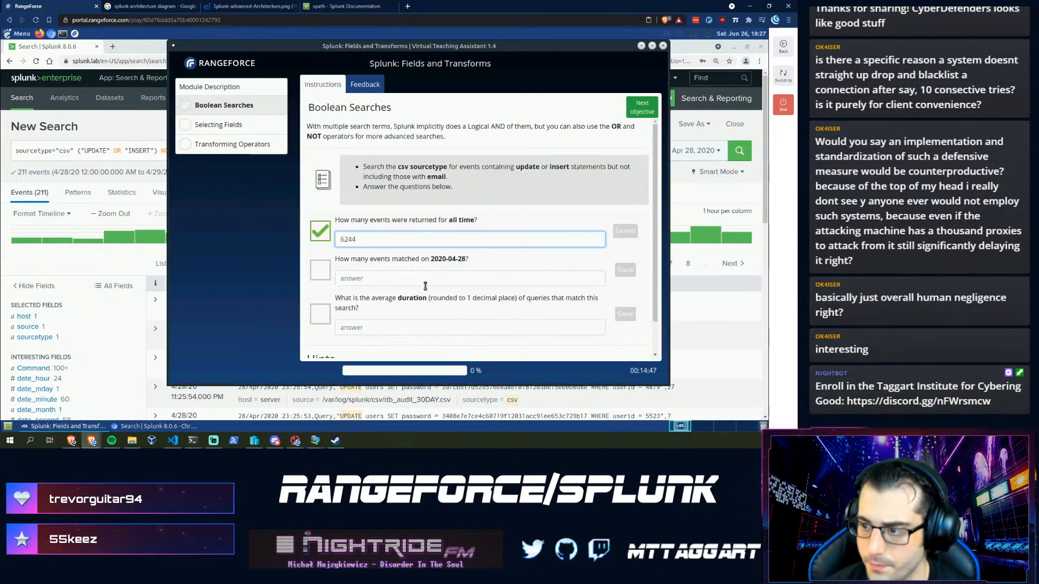
text(211)
key(Return)
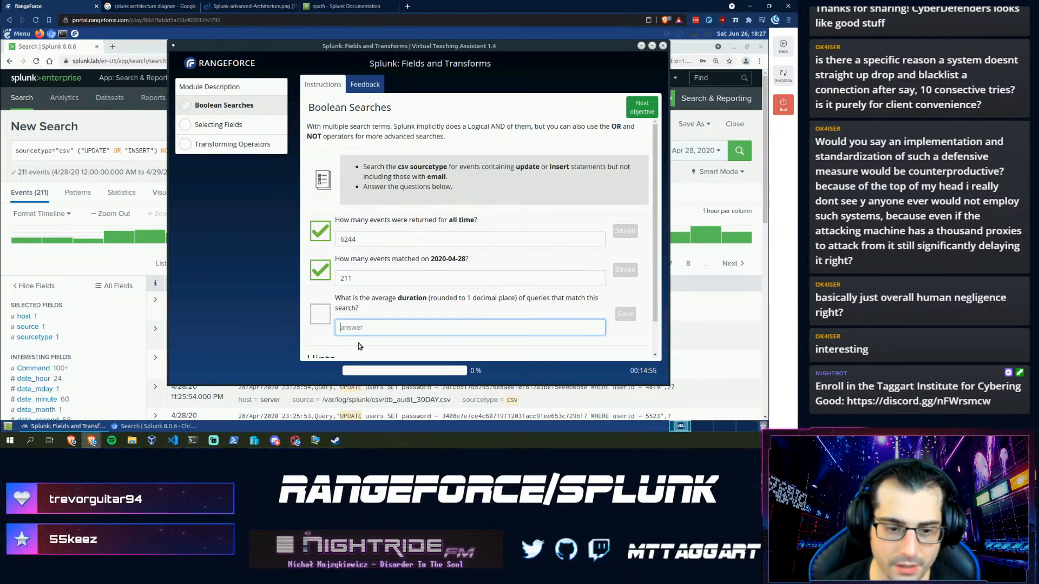
click(108, 270)
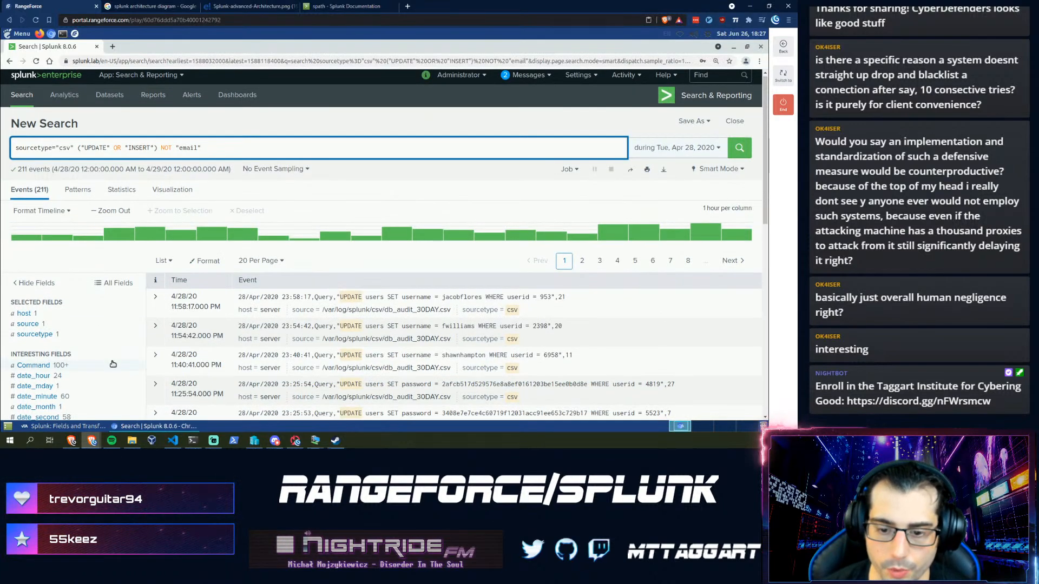
scroll(112, 361, down, 3)
click(30, 330)
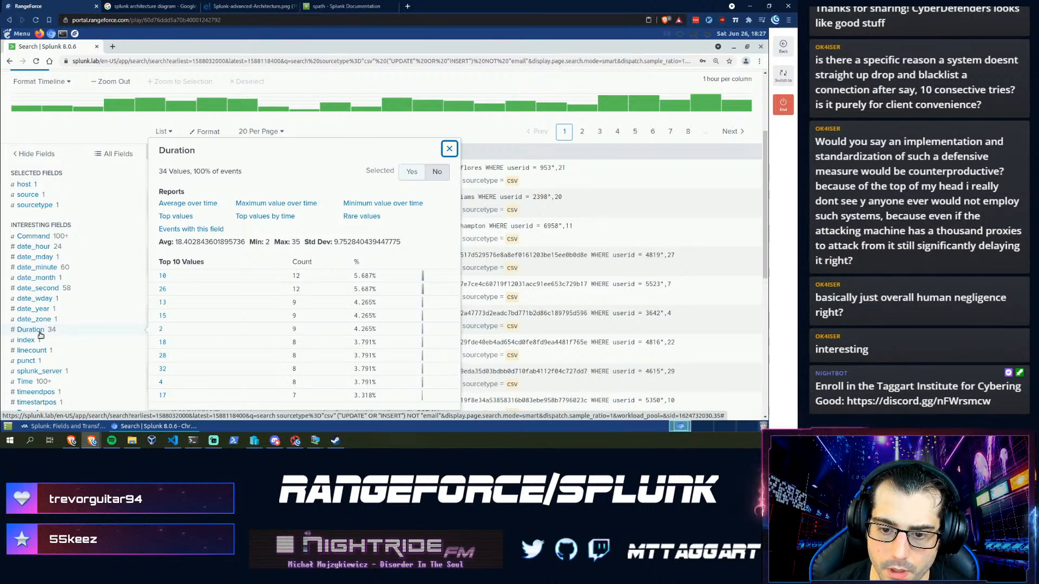
click(24, 427)
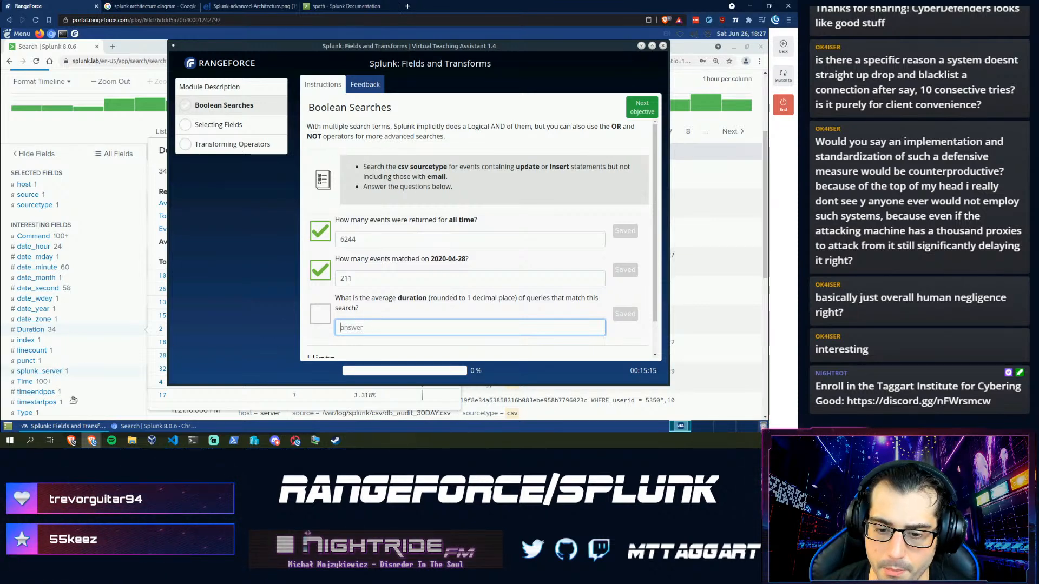
click(23, 333)
click(24, 331)
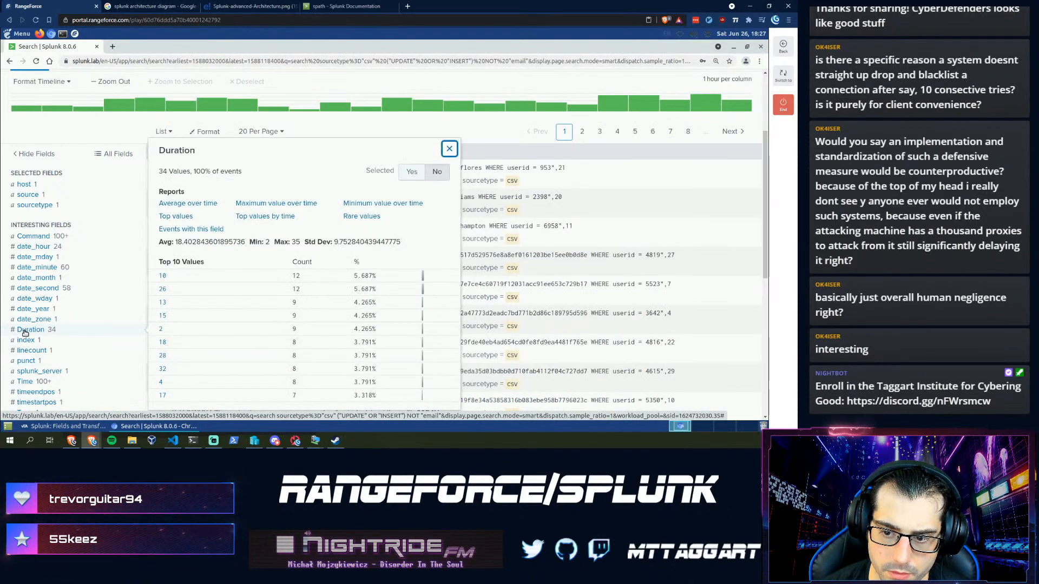
click(24, 333)
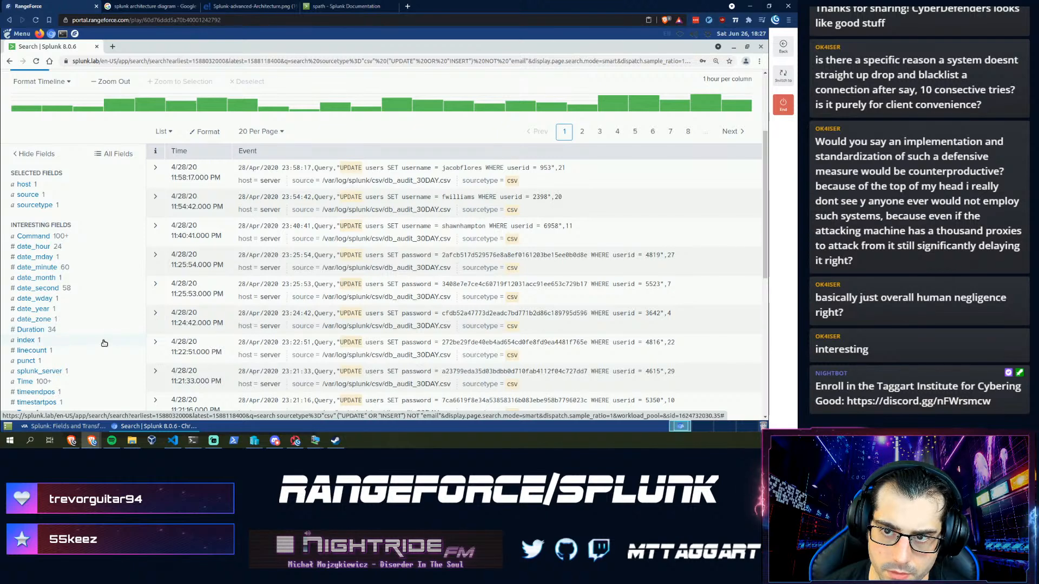
- Type '| stats avg' into the query, delete it again, and switch to the spath documentation
scroll(104, 343, up, 3)
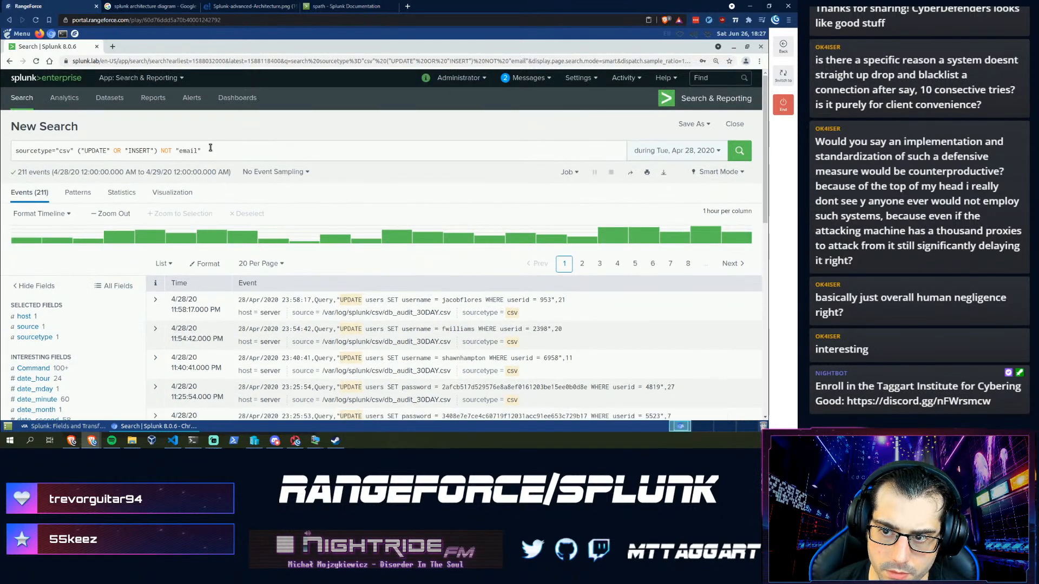
click(211, 148)
text(| )
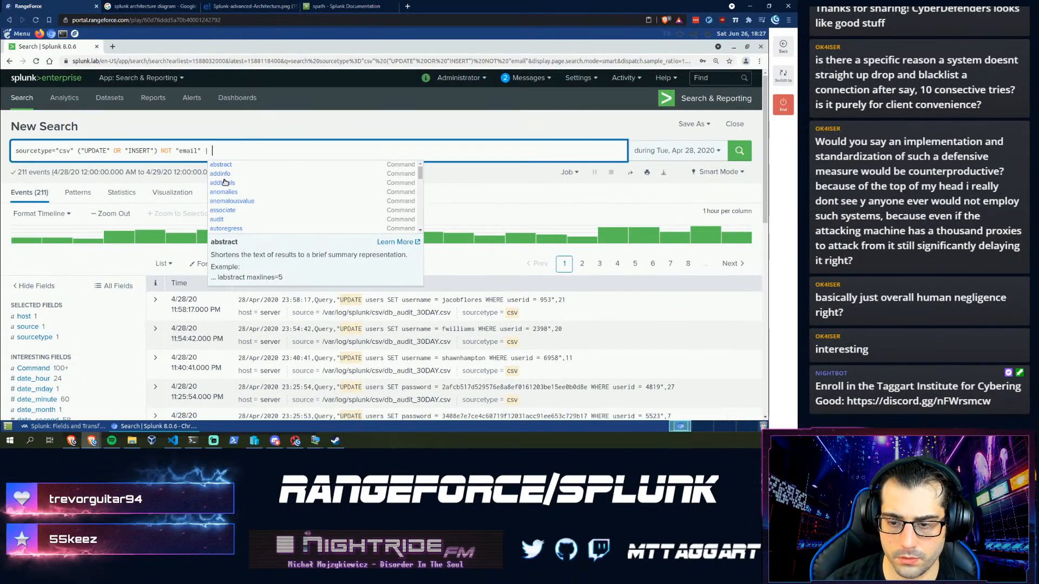
text(stats)
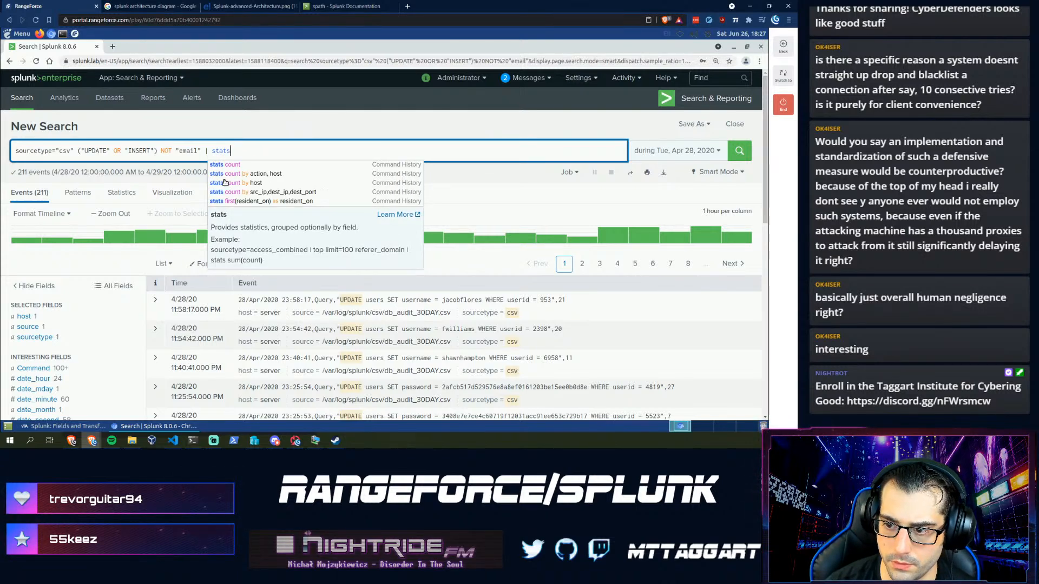
text( a)
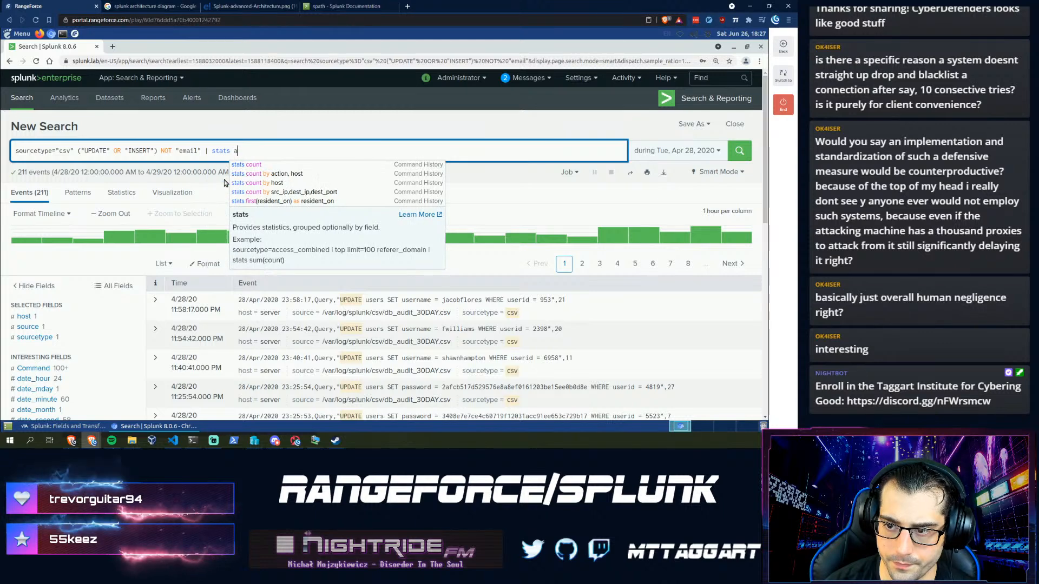
text(vg)
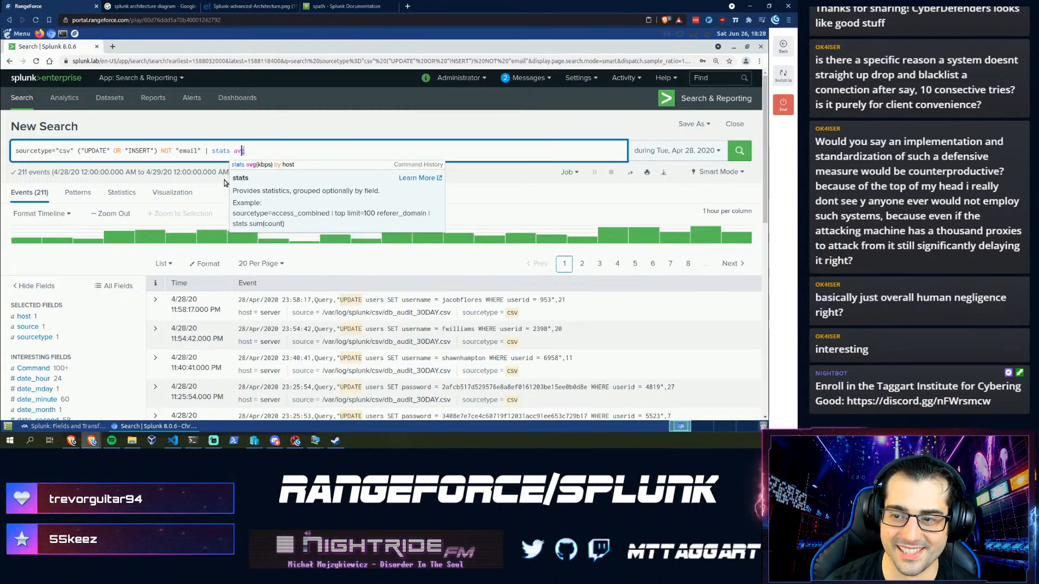
key(ctrl+shift+Left)
key(ctrl+shift+Left)
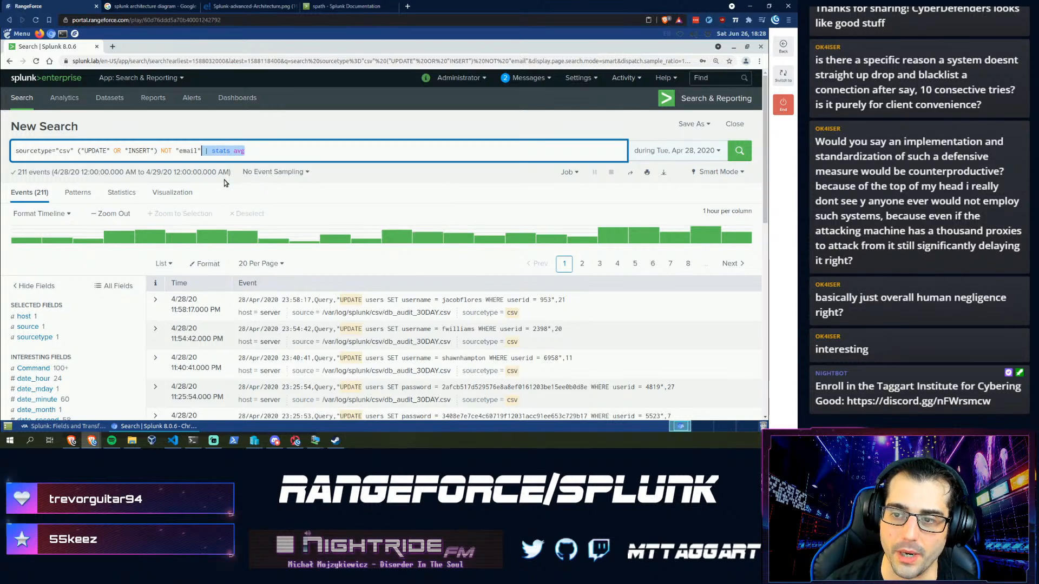
key(BackSpace)
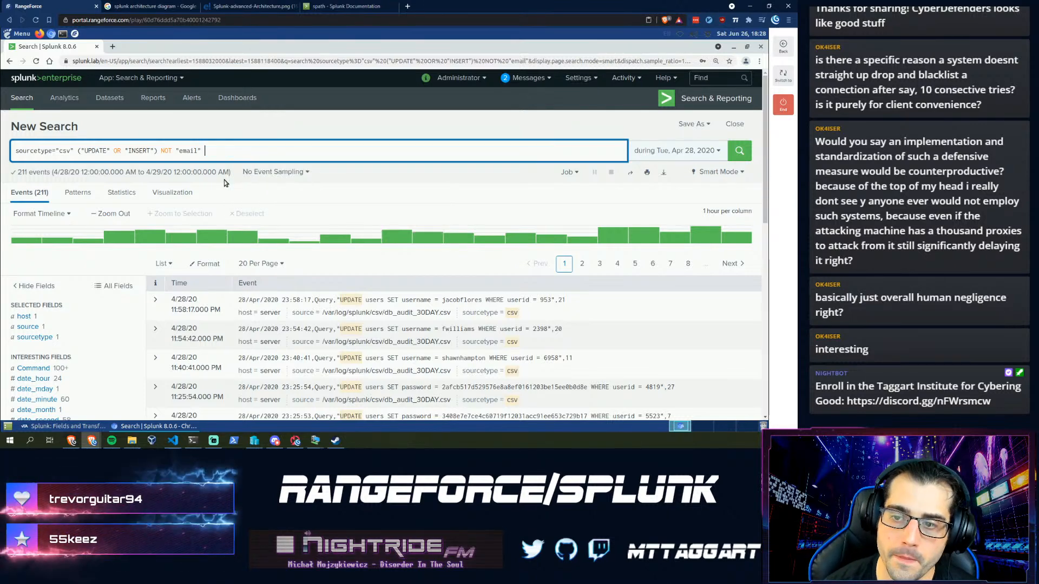
scroll(65, 346, down, 2)
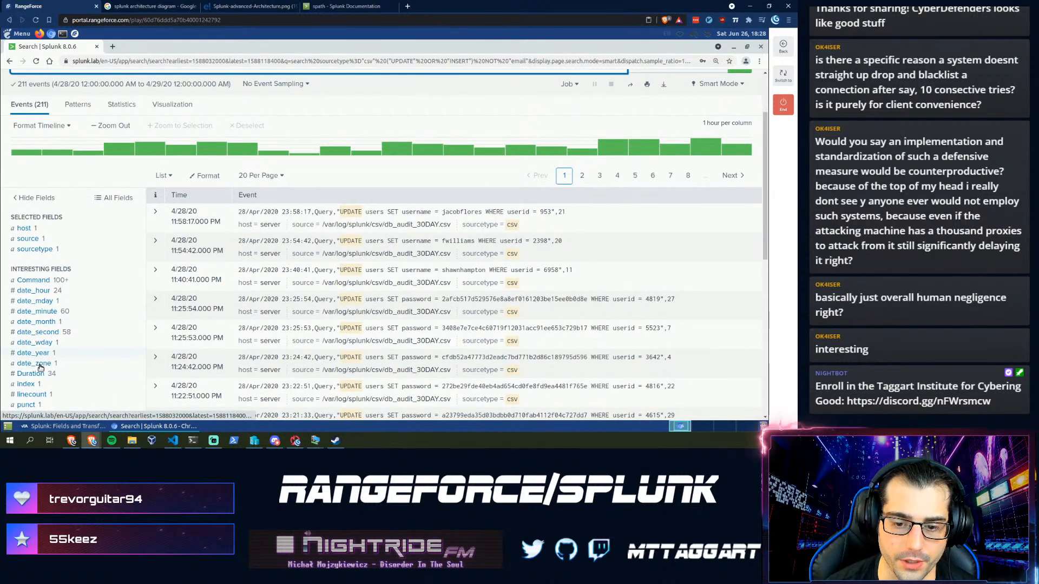
scroll(173, 319, up, 2)
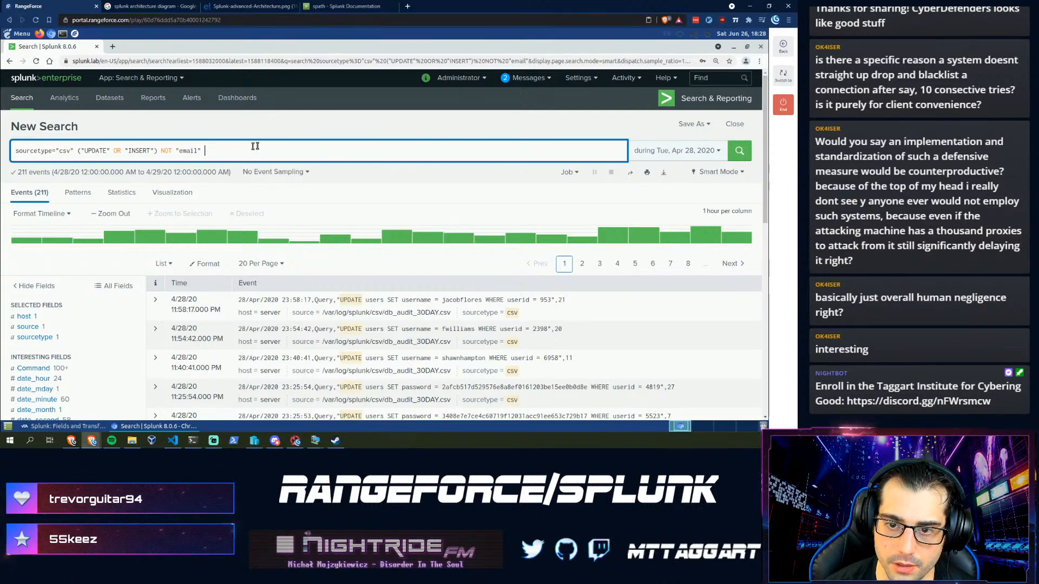
click(341, 5)
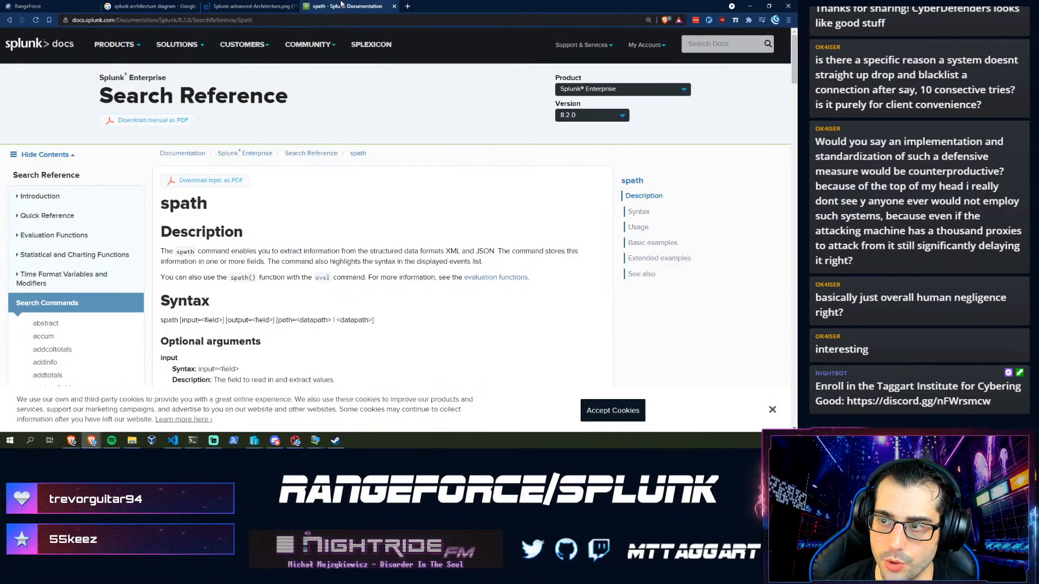
- Open the stats command page from the quick reference table and read its syntax and arguments
click(9, 20)
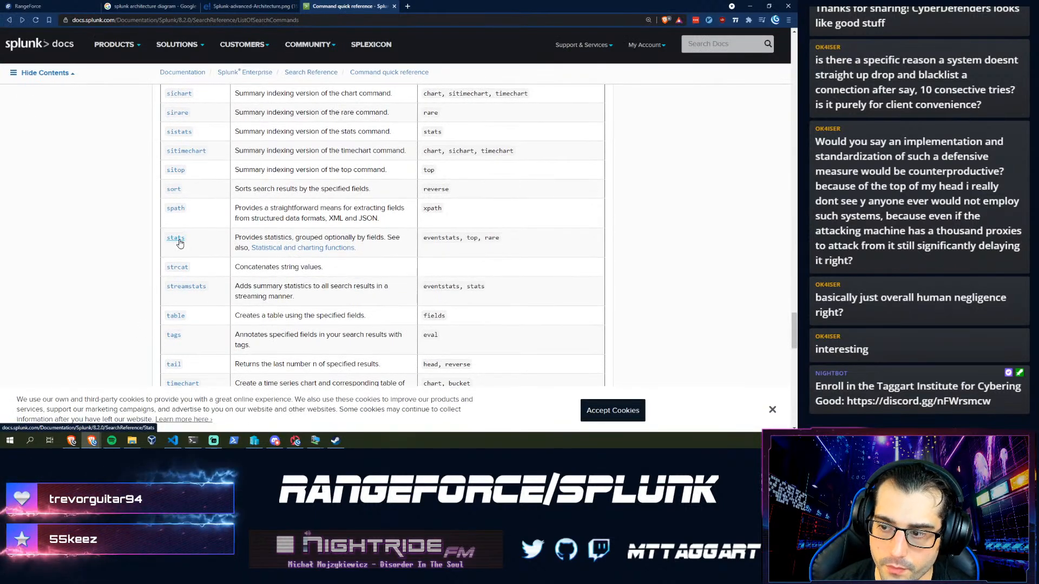
click(184, 239)
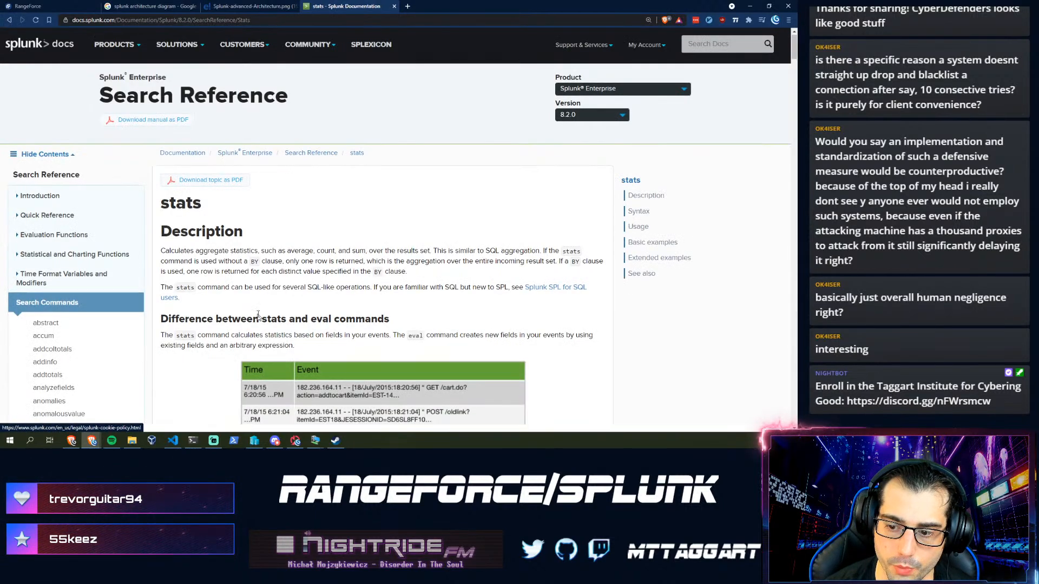
scroll(239, 301, down, 3)
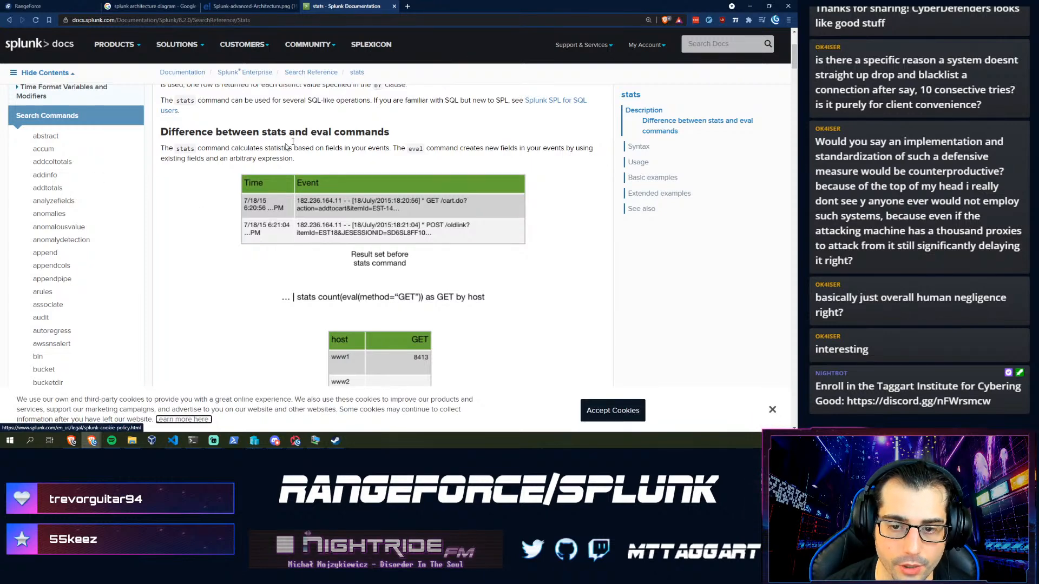
scroll(255, 293, down, 3)
scroll(255, 293, up, 3)
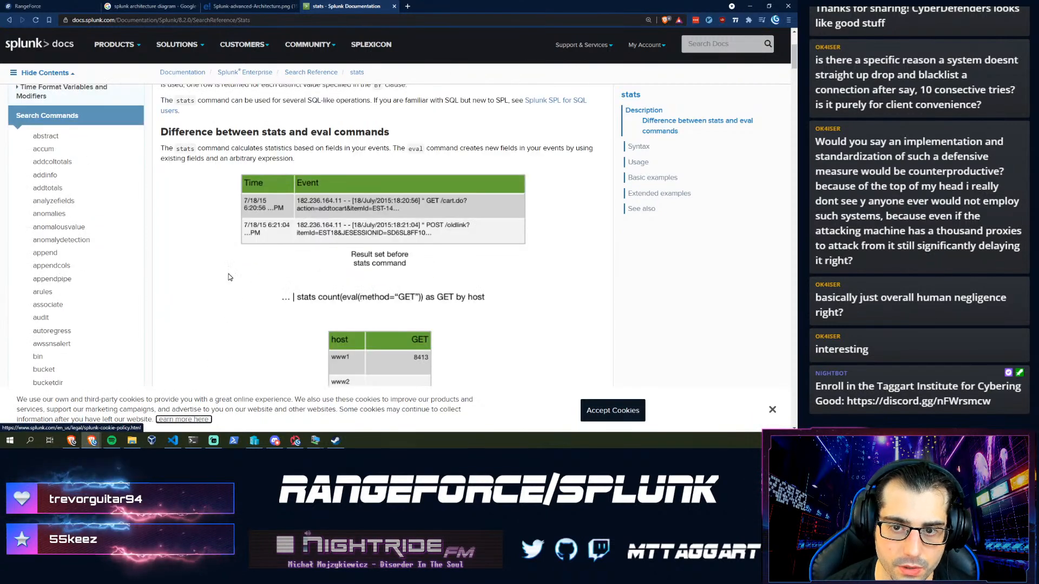
scroll(264, 291, down, 3)
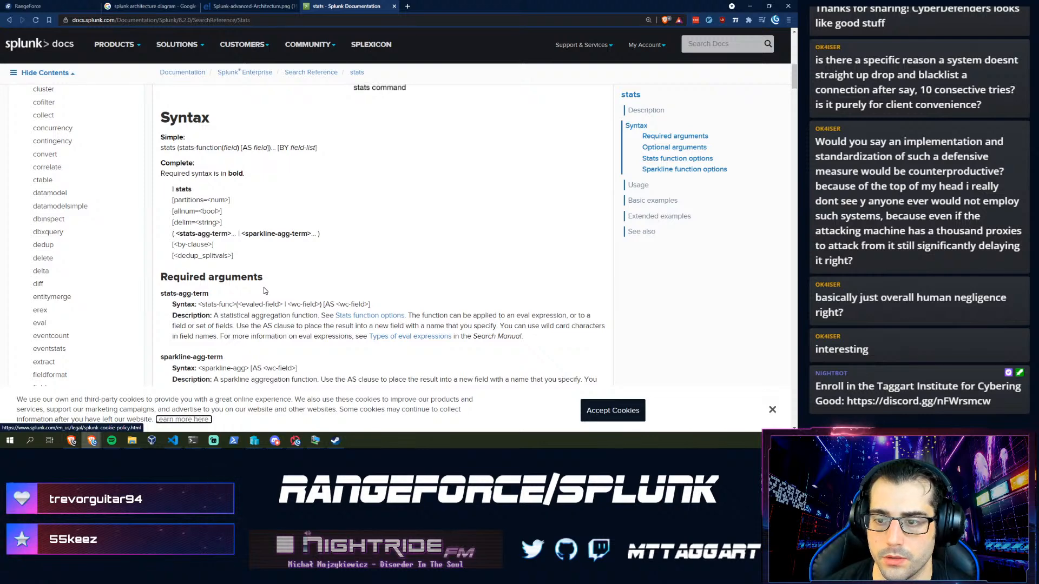
scroll(265, 291, down, 3)
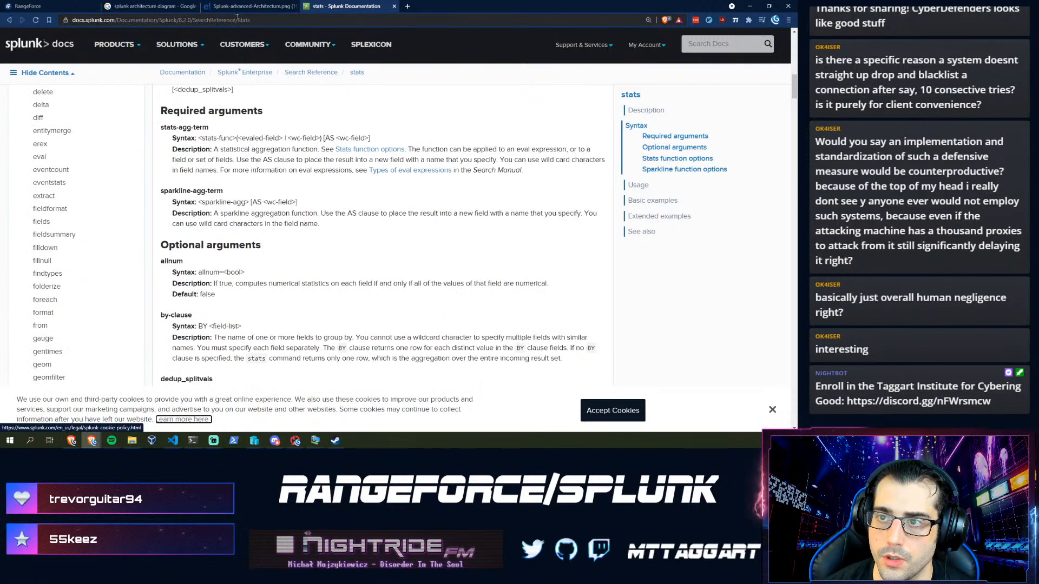
click(36, 5)
text(| stats)
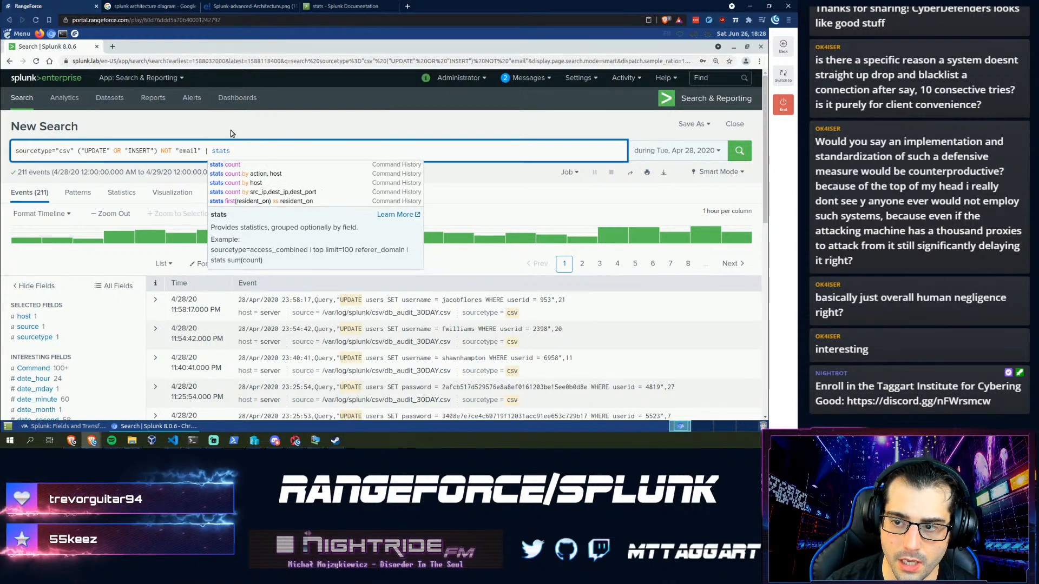
text( av)
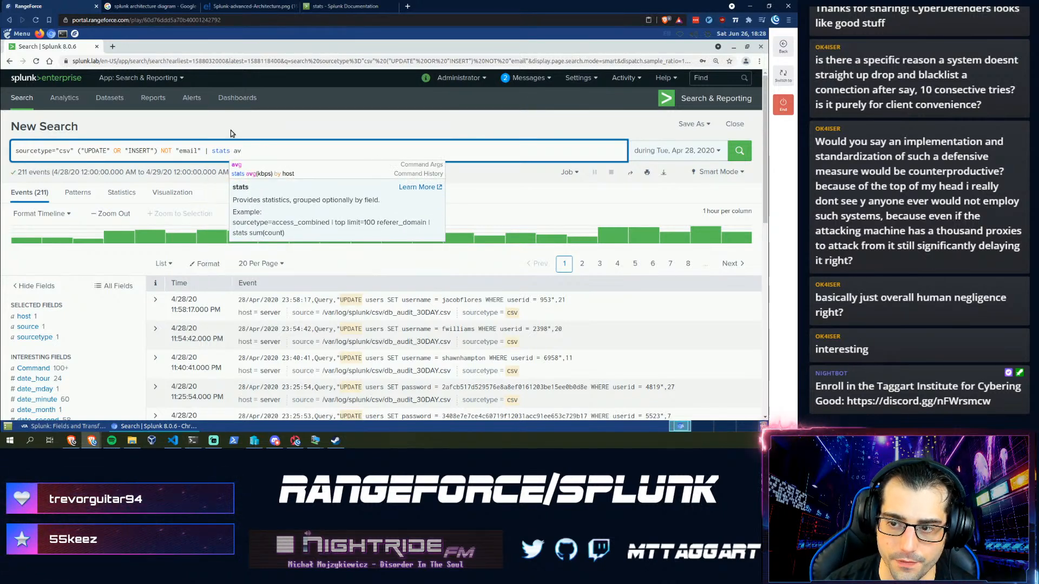
text(g()
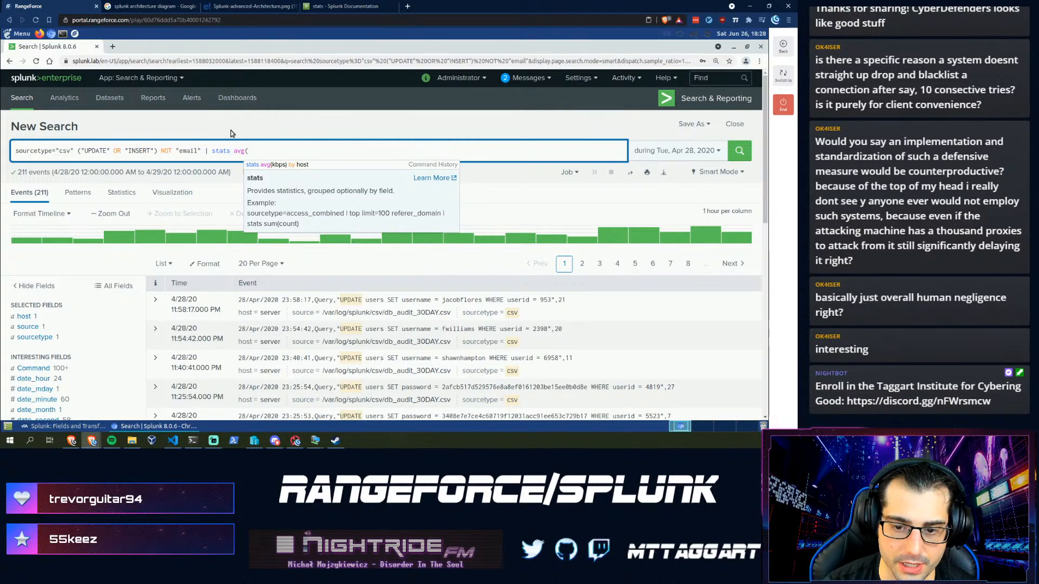
- Finish the query with | stats avg(Duration), giving an average Duration of 18.402843601895736
scroll(63, 324, down, 1)
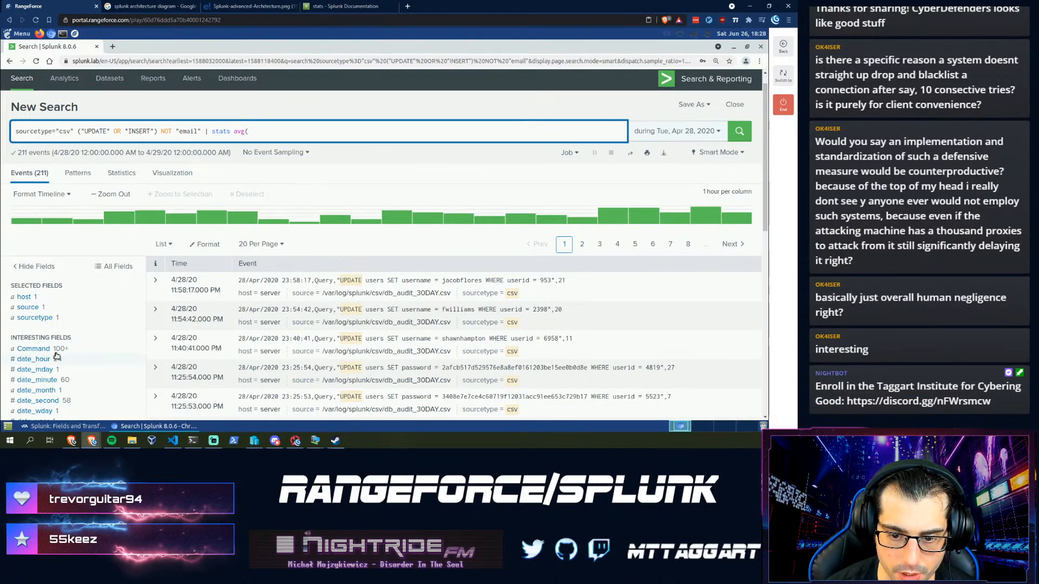
scroll(61, 351, down, 1)
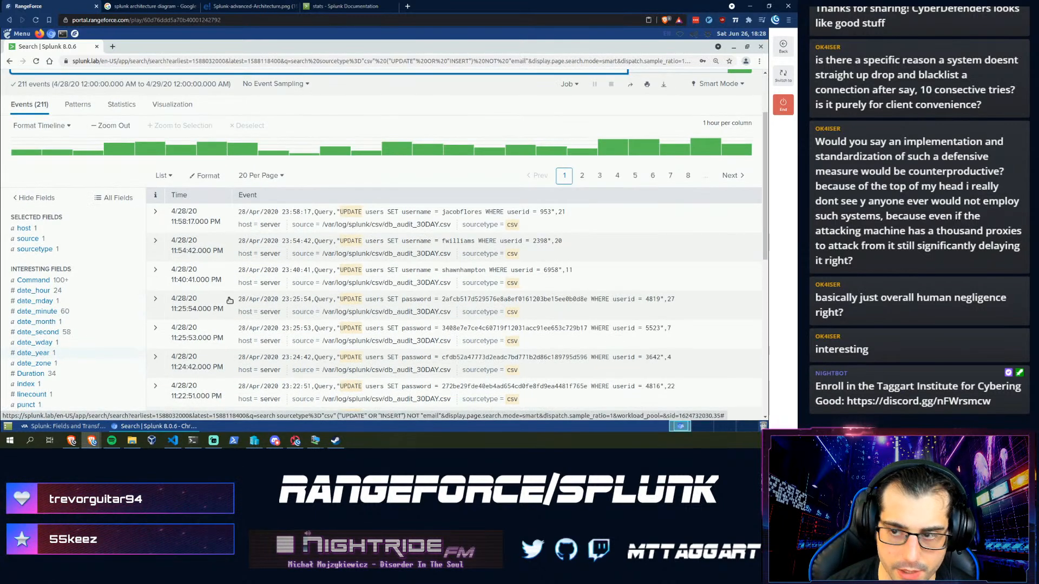
scroll(283, 273, down, 1)
scroll(285, 272, up, 2)
scroll(285, 272, up, 1)
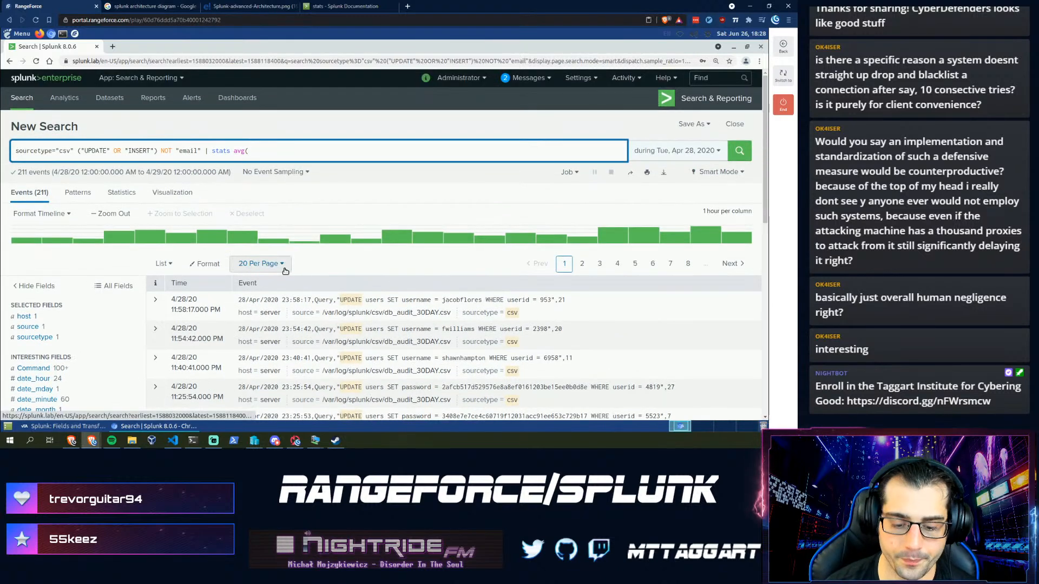
text(uration)
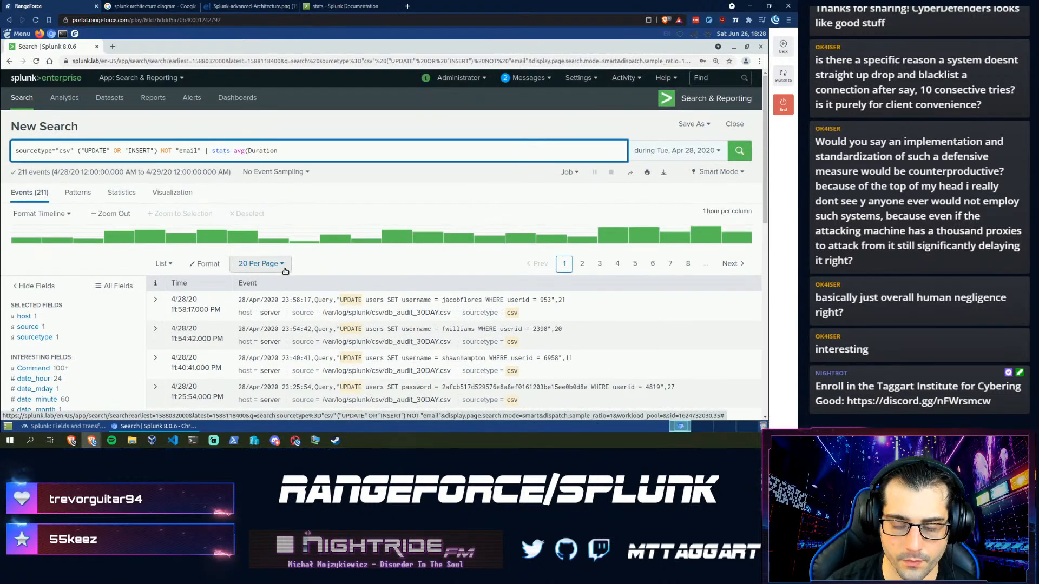
text())
key(Return)
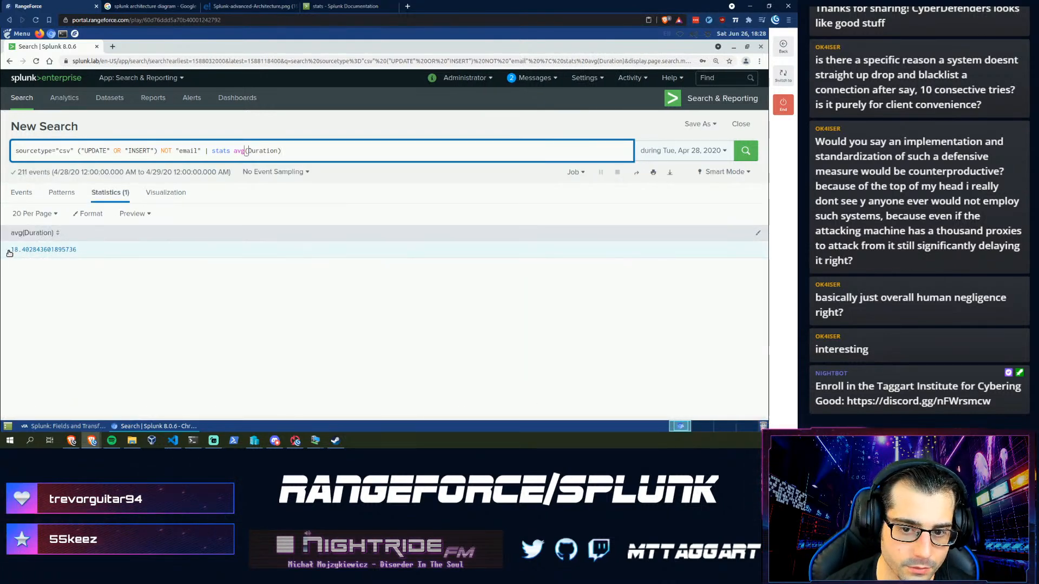
click(65, 426)
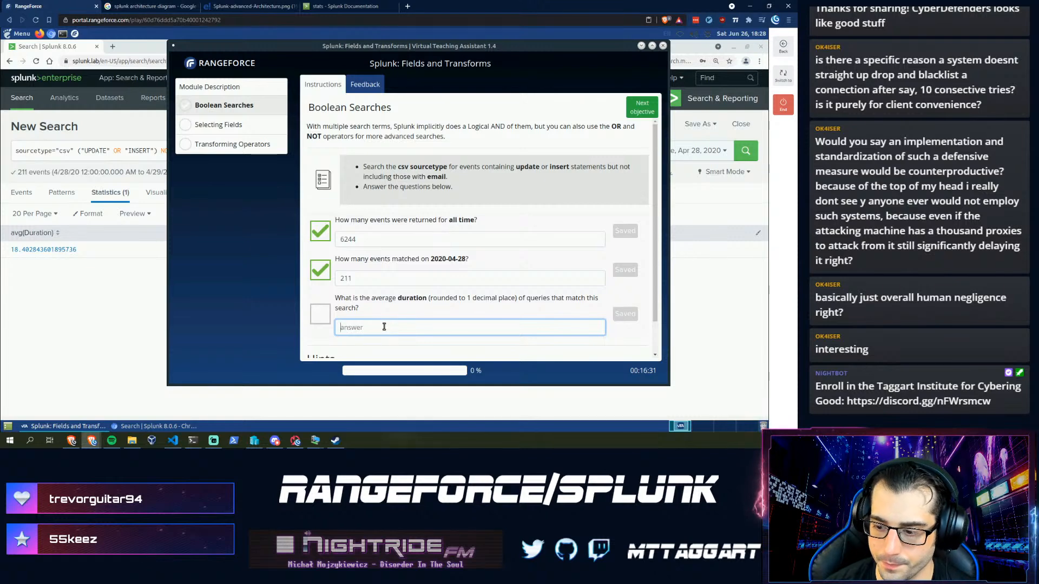
- Save 18.4 as the average duration answer and review the stats avg(Duration) query
text(18.4)
key(Return)
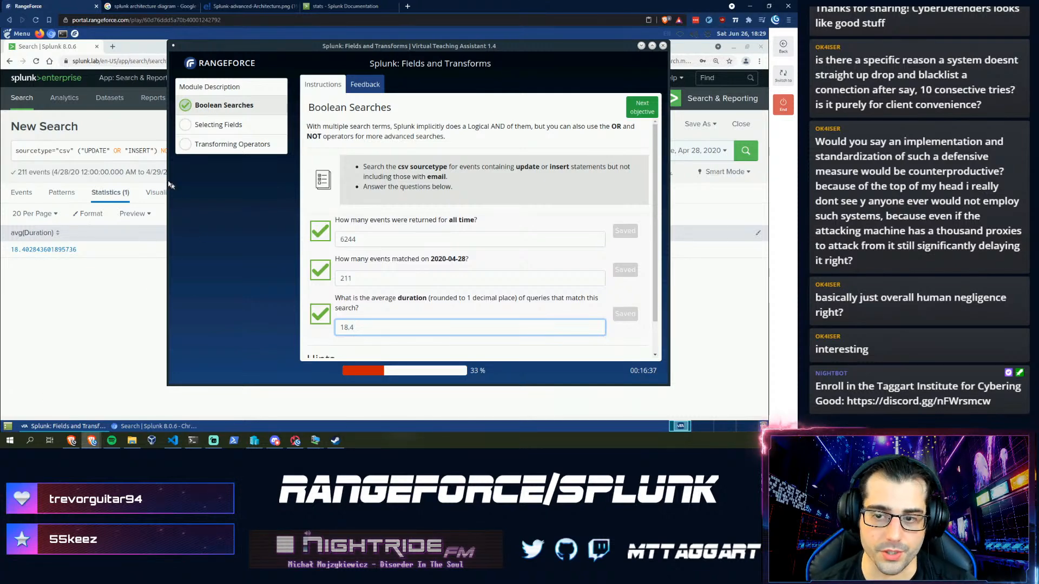
click(146, 151)
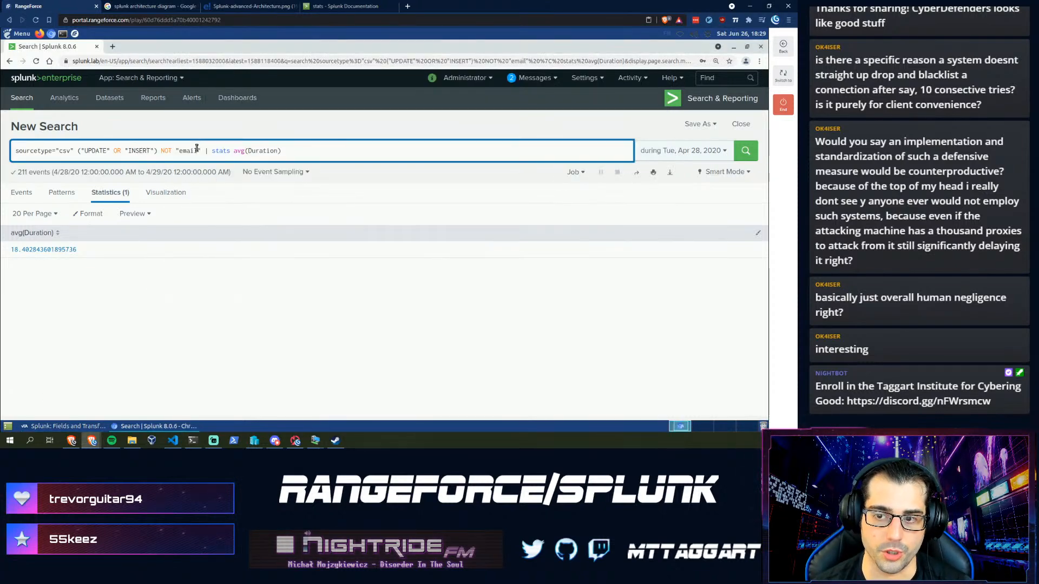
drag(205, 150, 302, 153)
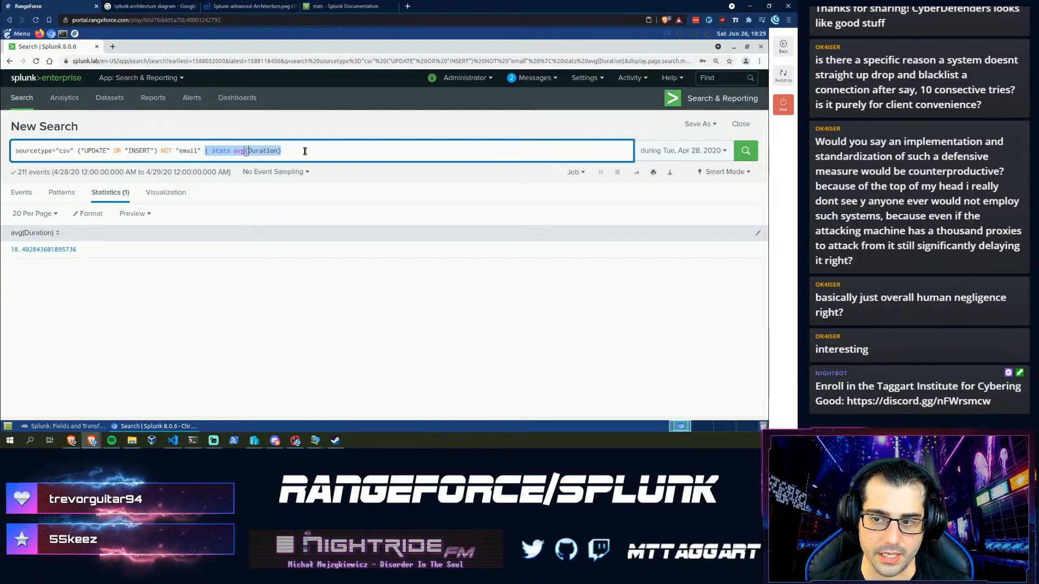
click(311, 149)
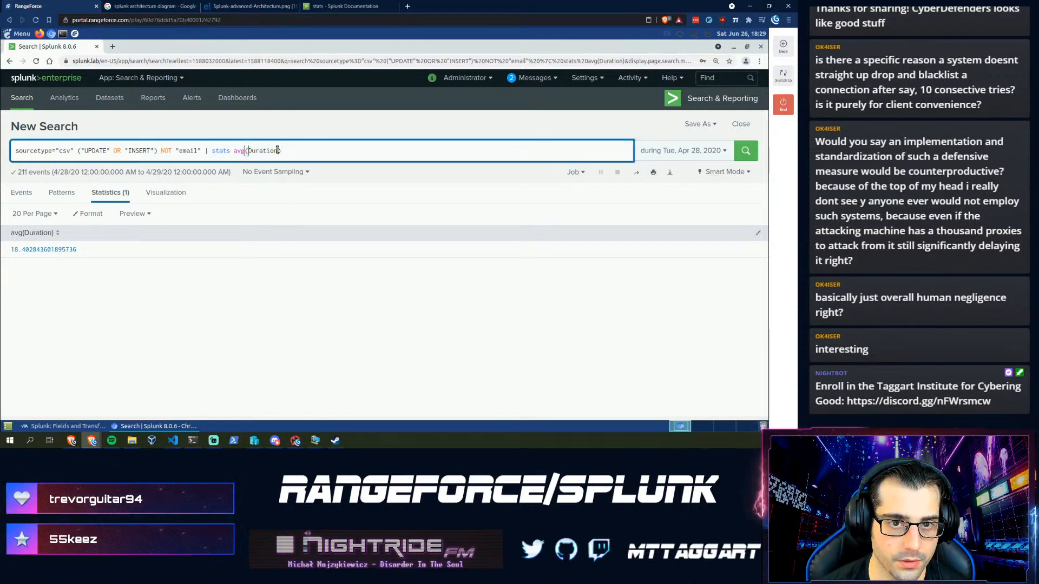
- Return to the assistant and advance to the next objective
click(41, 429)
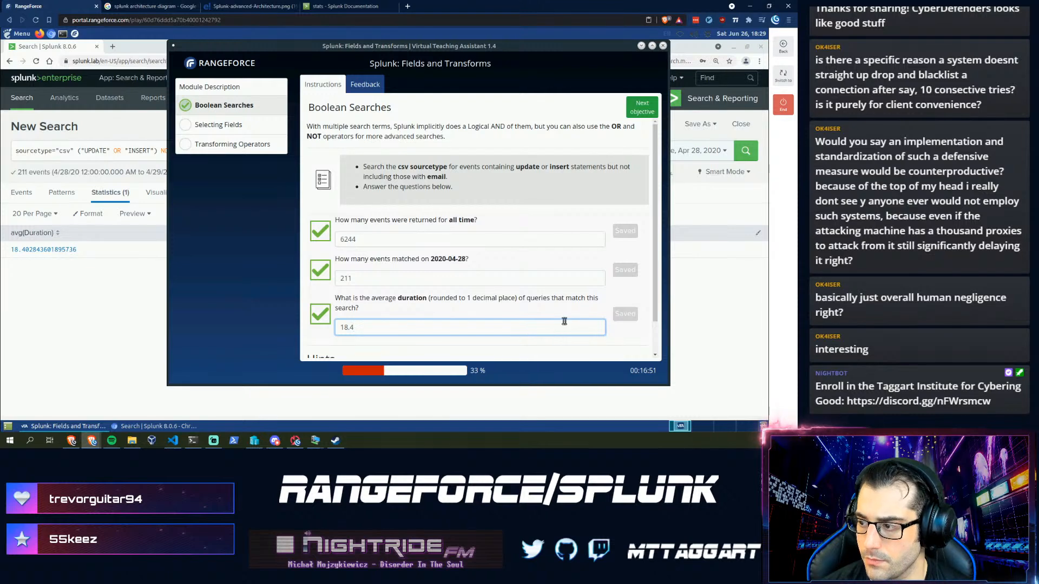
scroll(564, 321, down, 2)
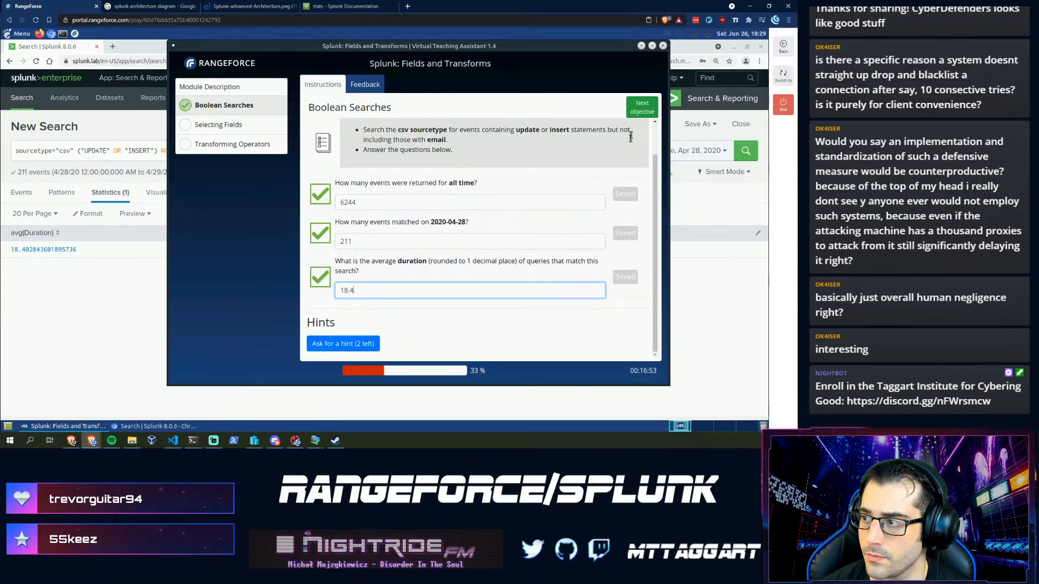
click(635, 106)
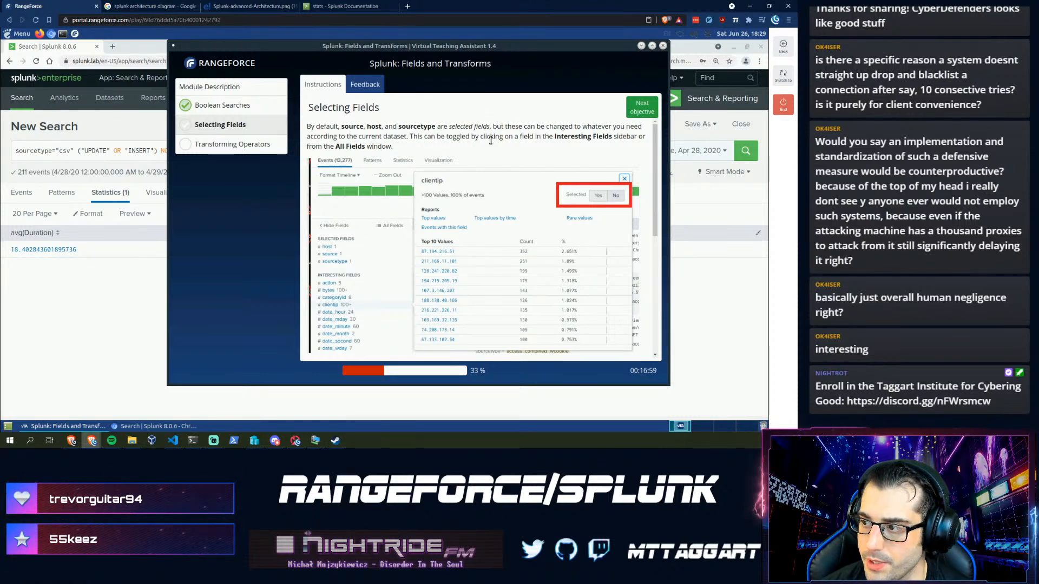
- Read the Selecting Fields task, noting its 2020-05-24 start date
scroll(417, 165, down, 3)
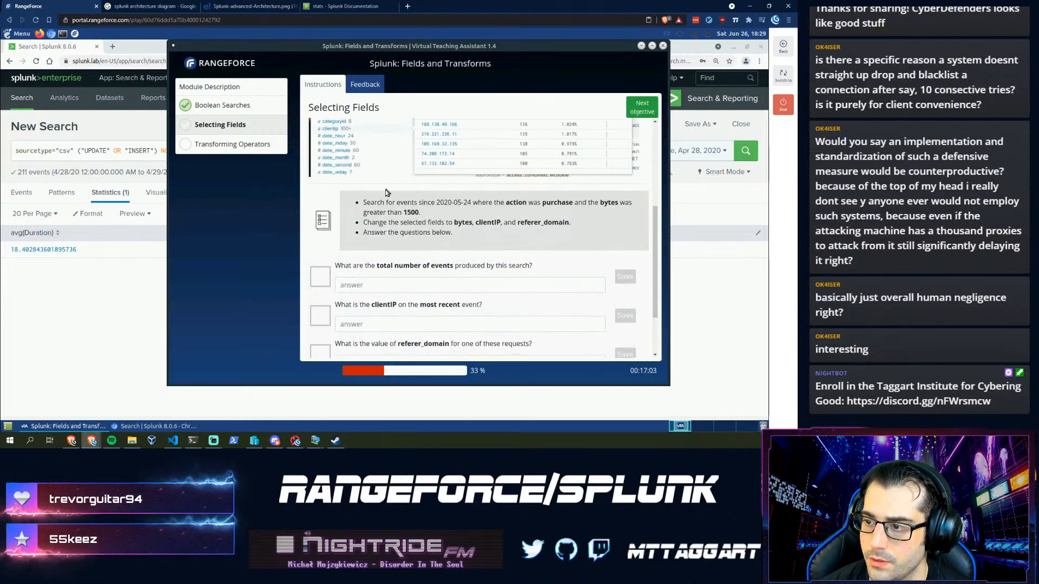
scroll(416, 173, down, 1)
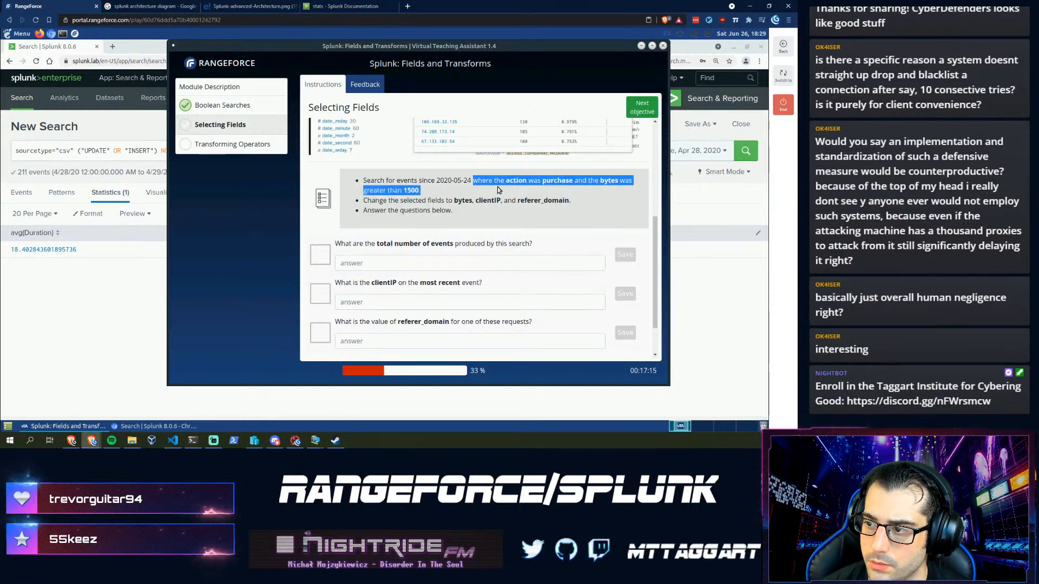
drag(473, 182, 436, 183)
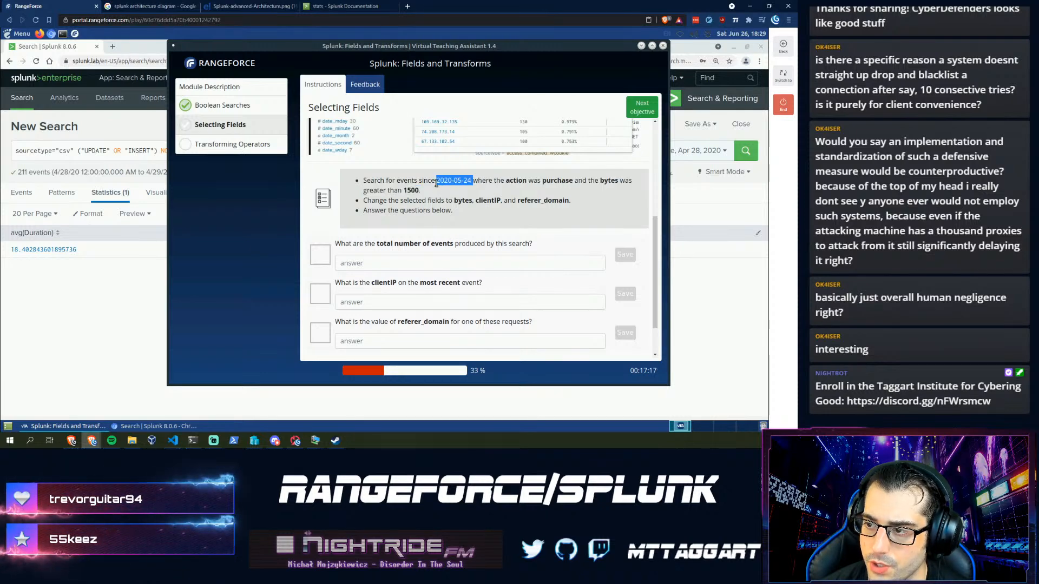
click(700, 158)
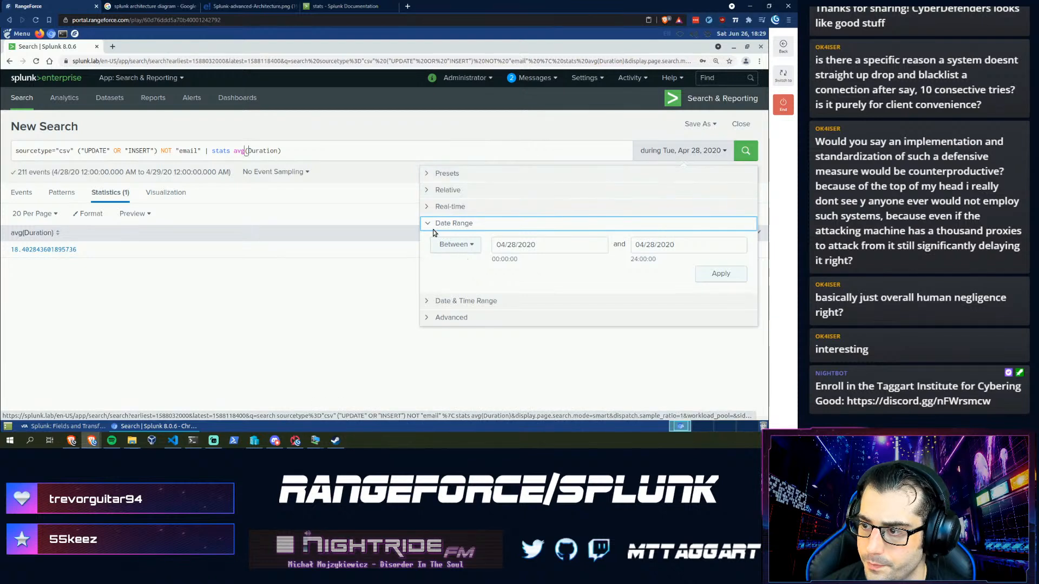
- Set the time range to Since 05/24/2020 and rerun the search, returning 851 events
click(452, 249)
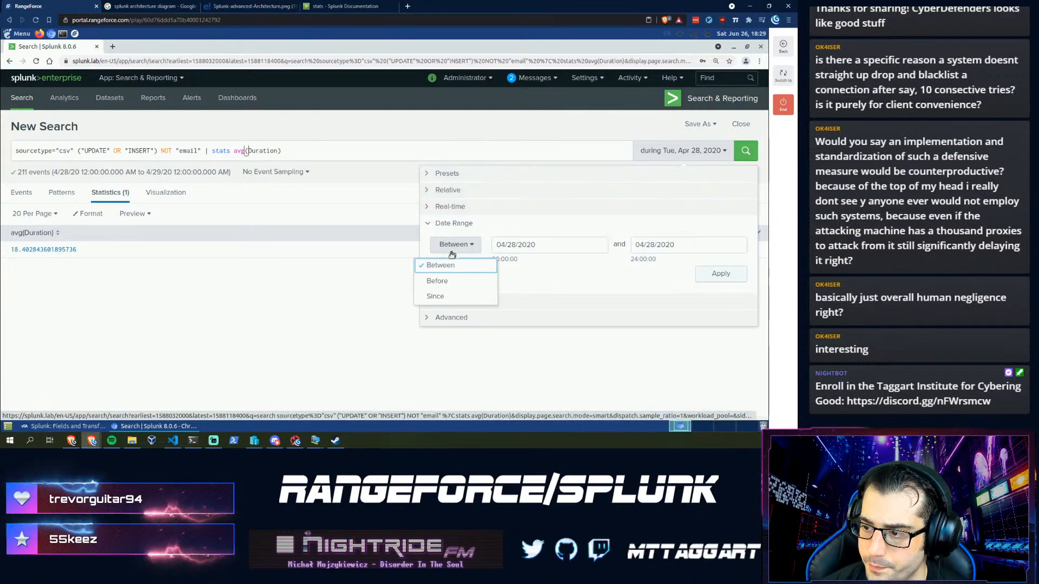
click(434, 294)
click(493, 250)
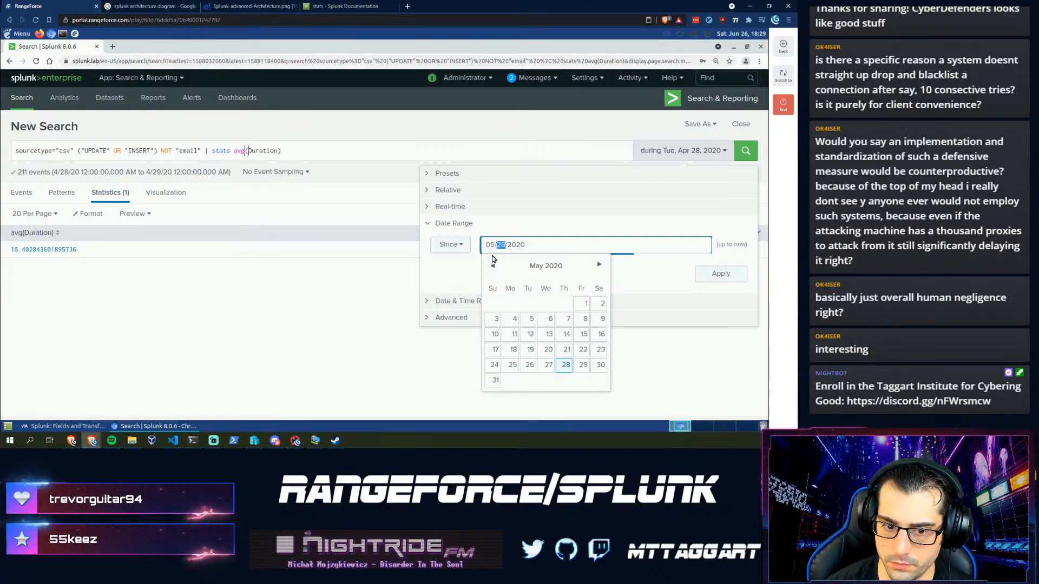
text(24)
key(Return)
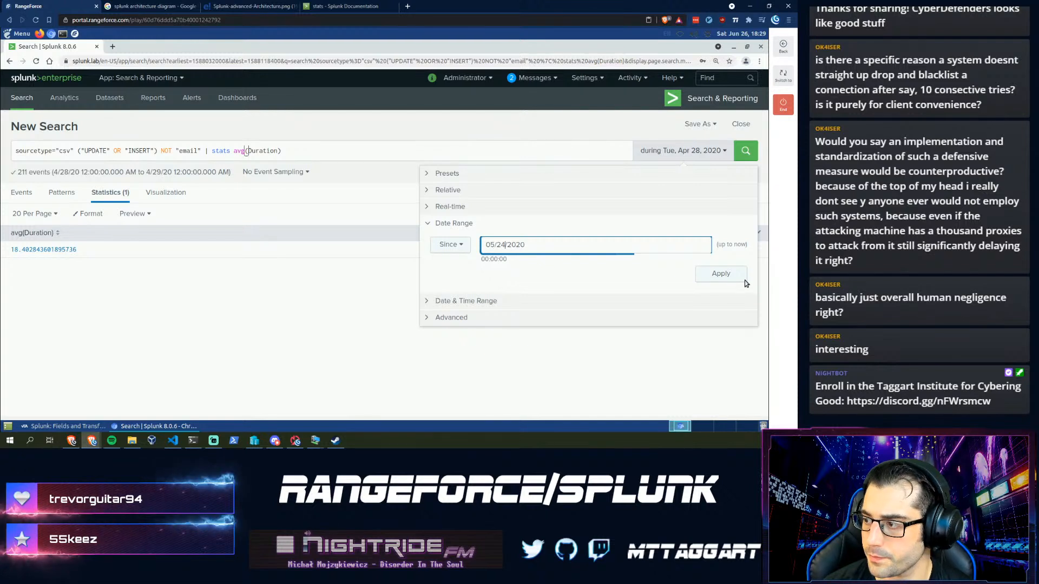
click(722, 273)
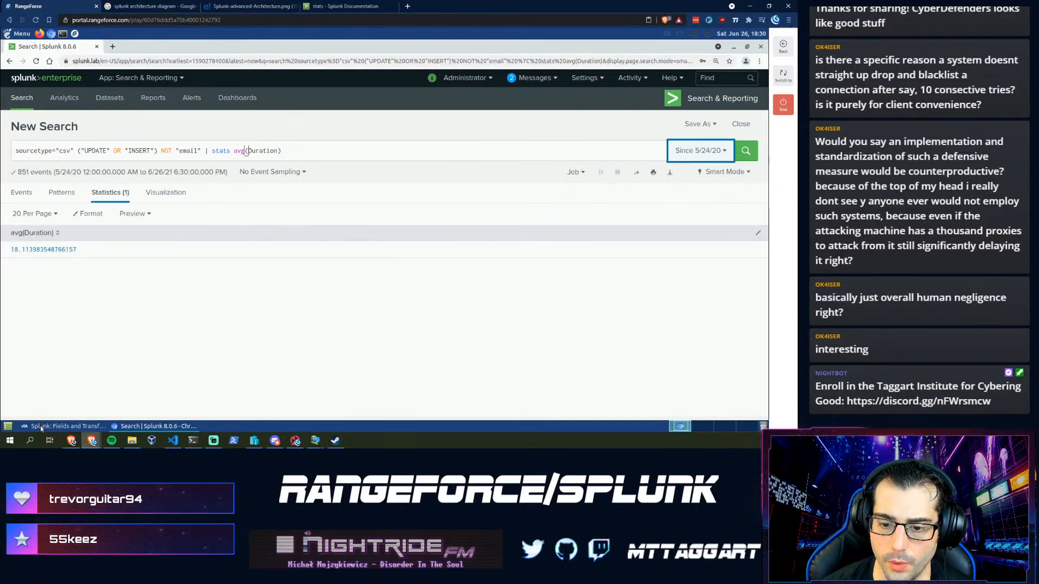
click(64, 426)
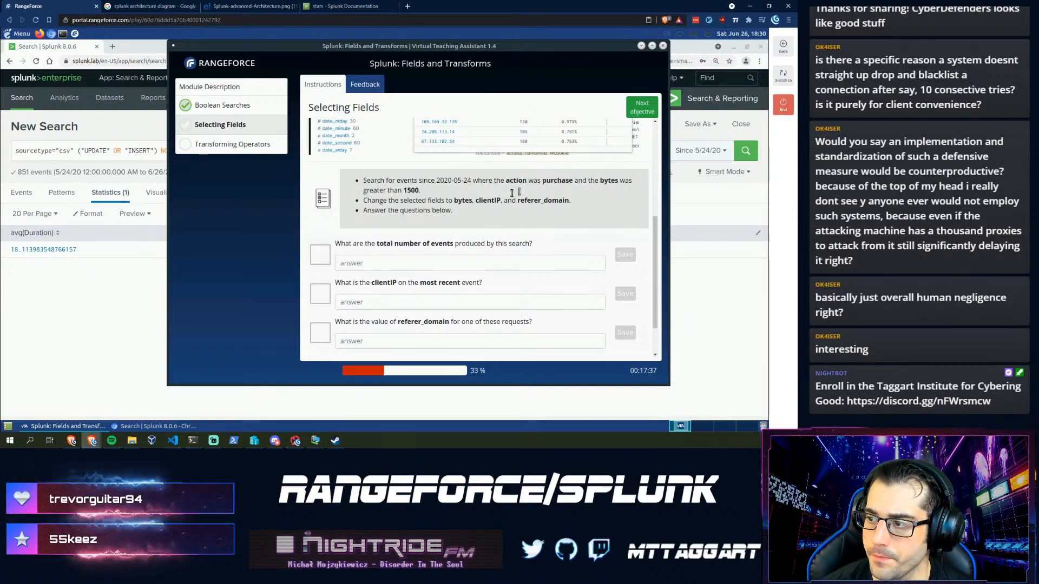
- Search action="purchase" since 5/24/20 (2,598 events) and inspect the bytes field summary
click(83, 151)
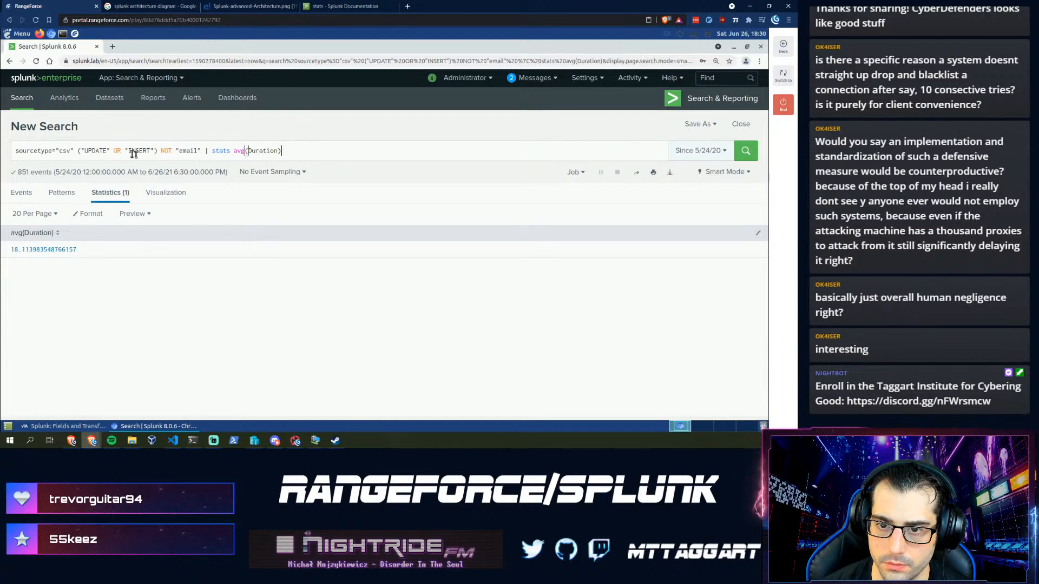
text(ac)
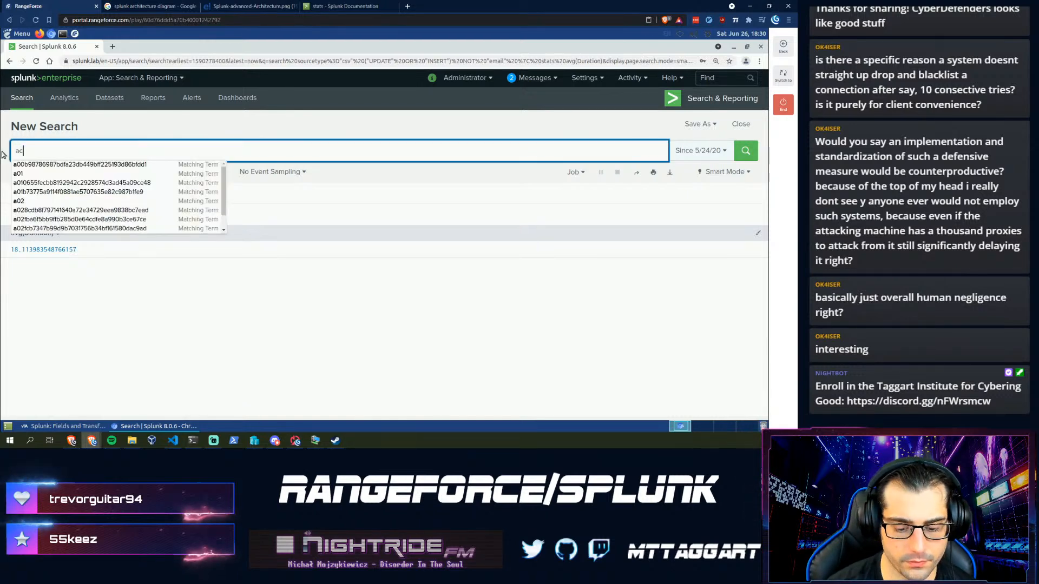
text(tion="p)
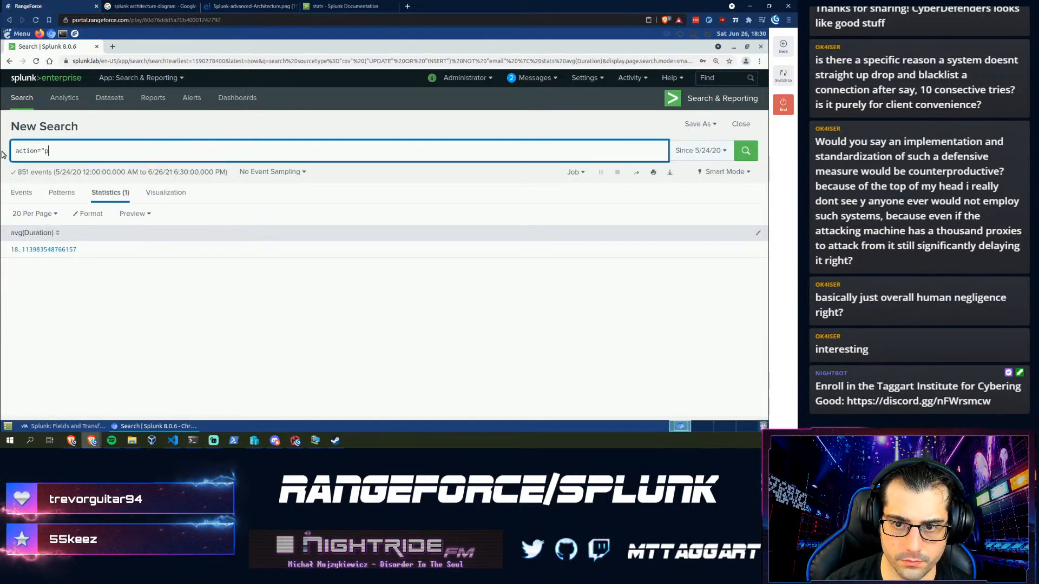
text(urchase")
key(Return)
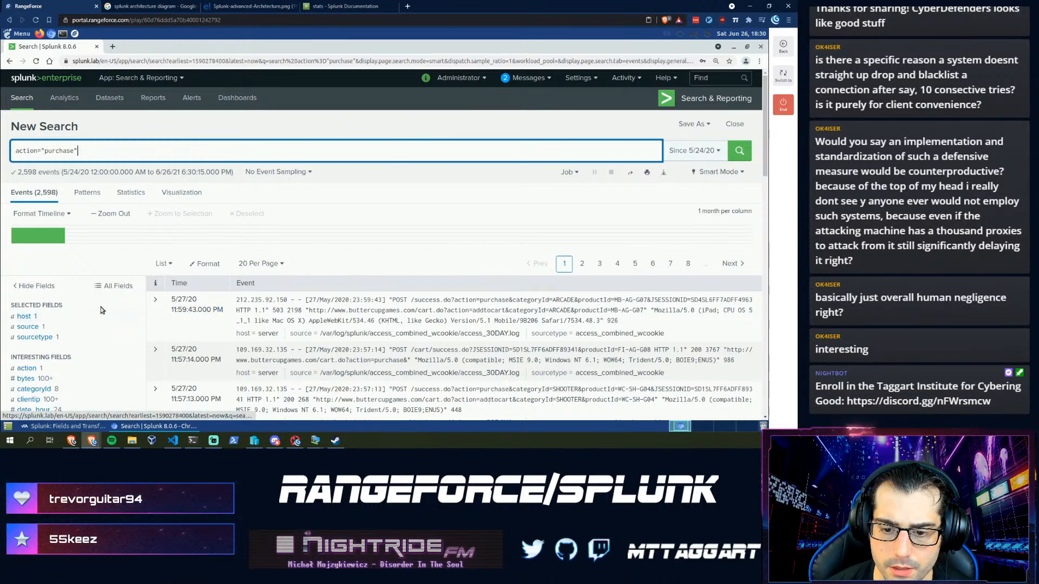
scroll(23, 324, down, 1)
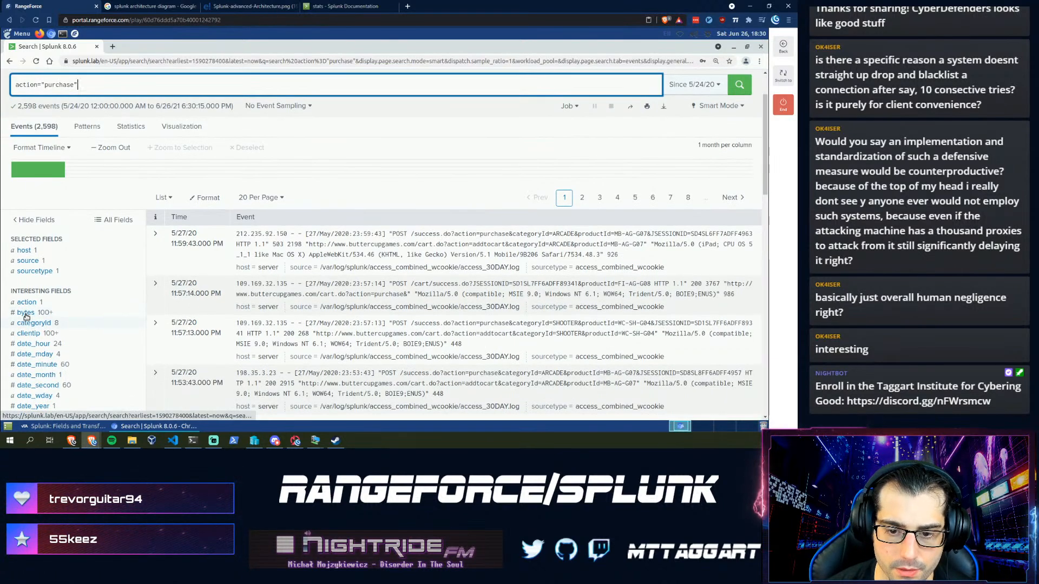
click(25, 313)
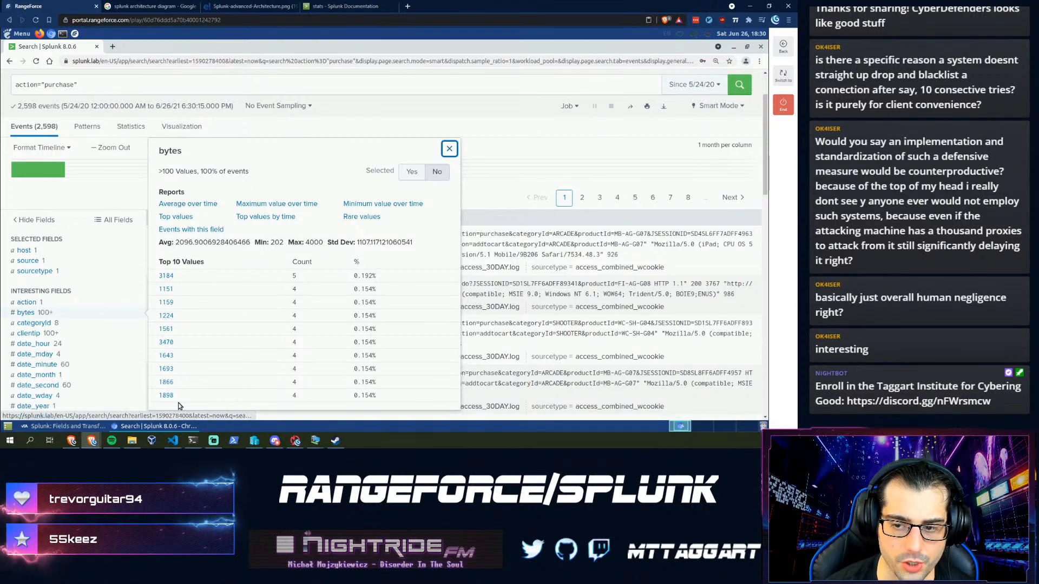
click(69, 428)
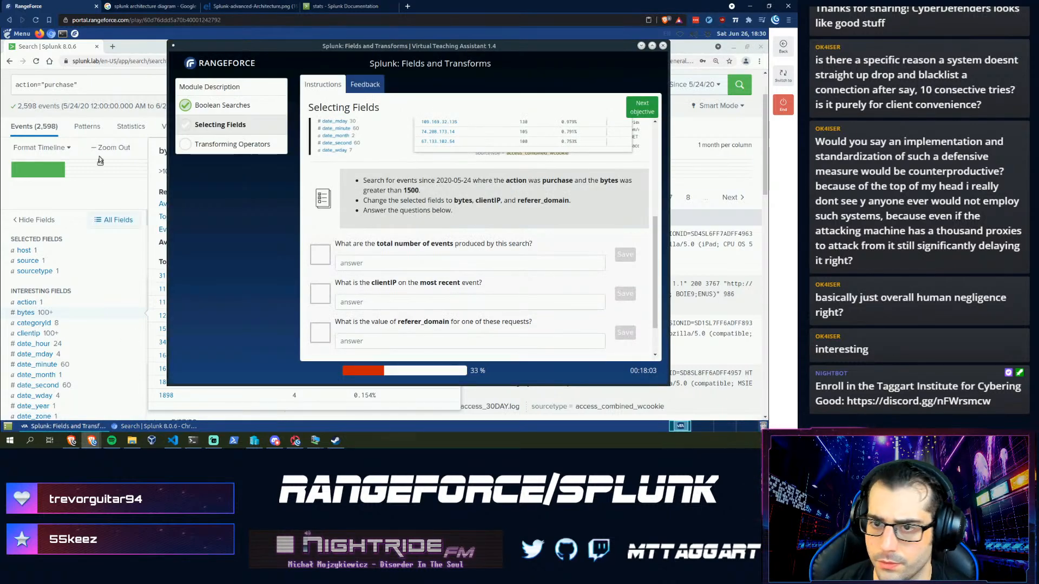
click(112, 84)
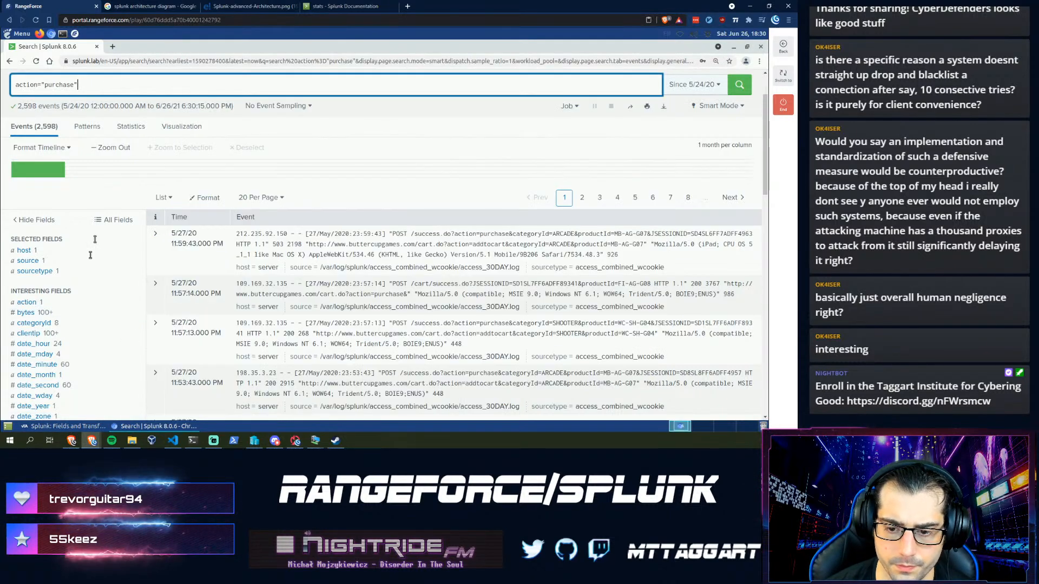
click(33, 429)
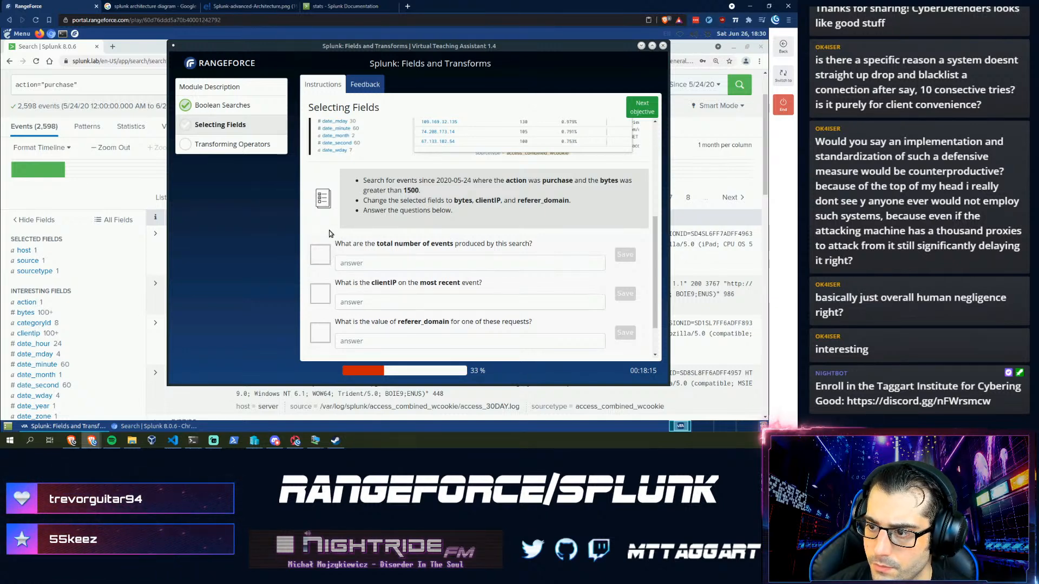
click(120, 91)
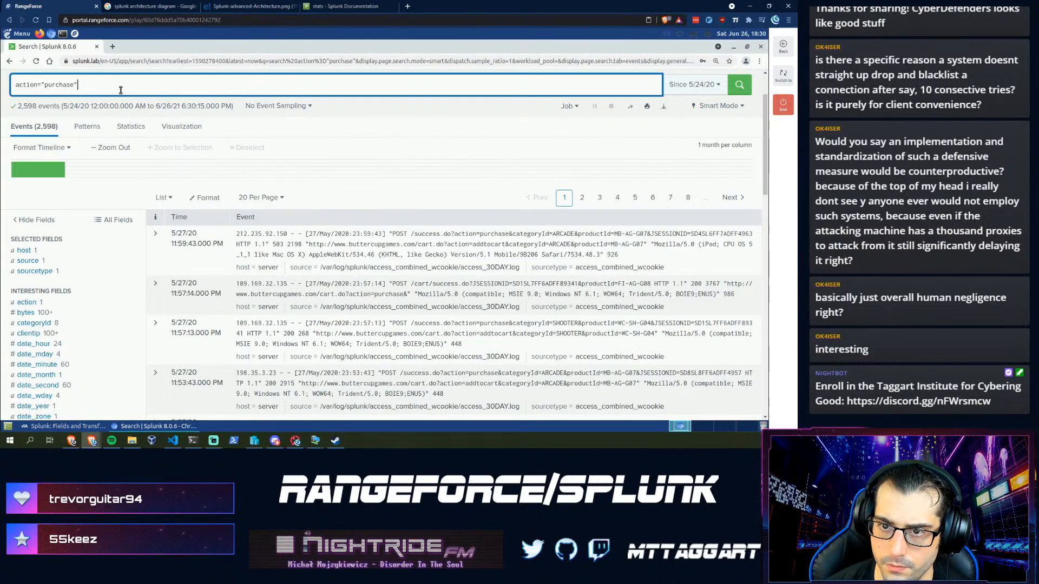
- Add bytes>1500 to the purchase search, narrowing it to 1,689 events
text(bytes)
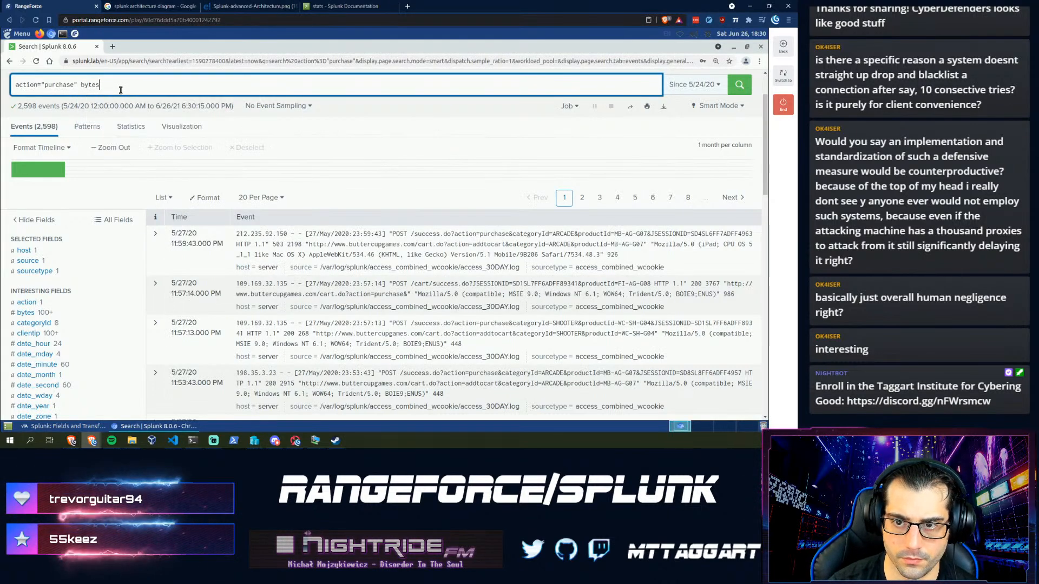
text(>1500)
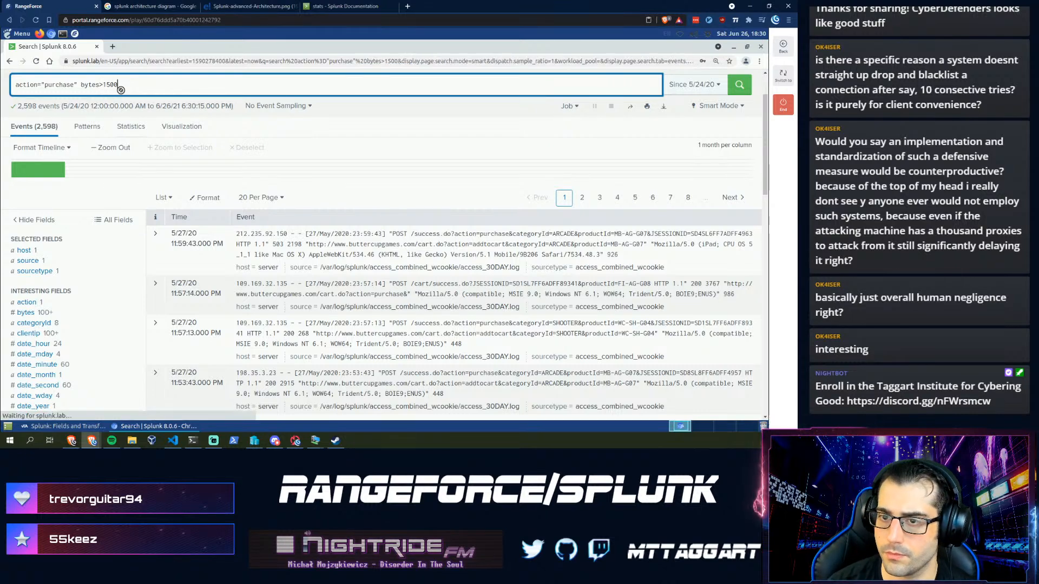
key(Return)
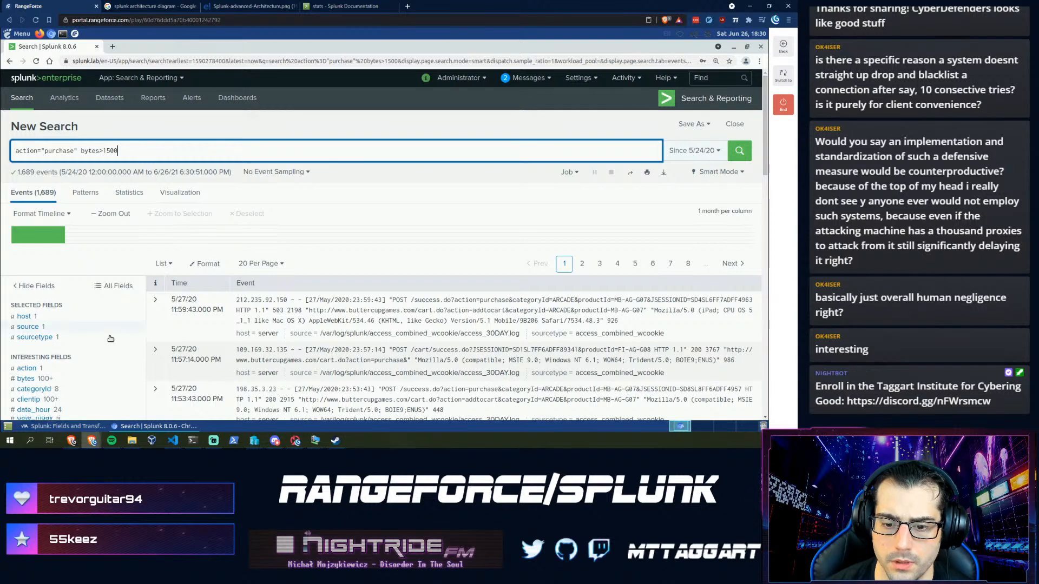
scroll(111, 338, down, 2)
click(23, 291)
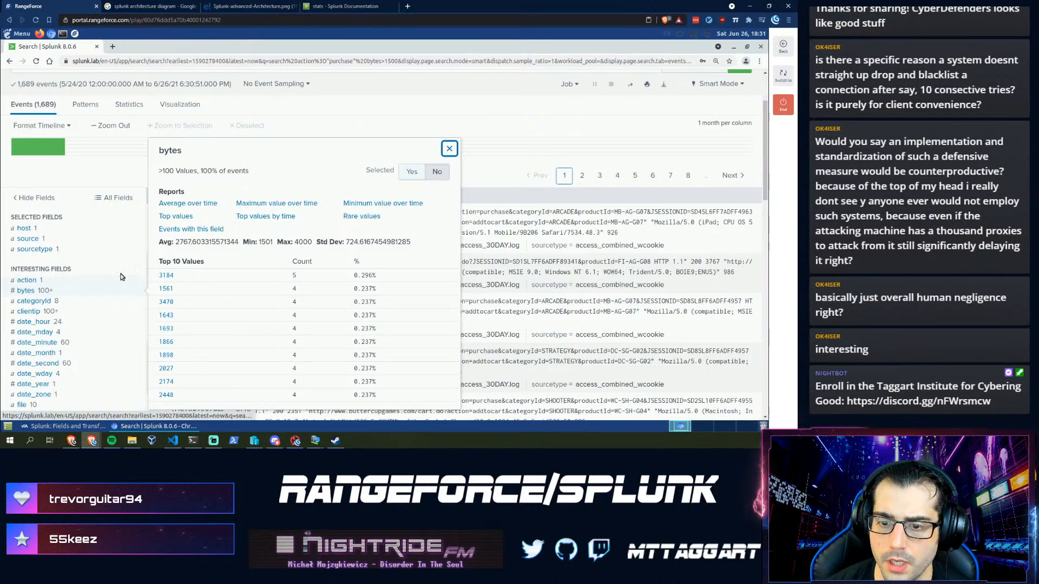
- Save 1689 as the total-events answer in the assistant
click(70, 427)
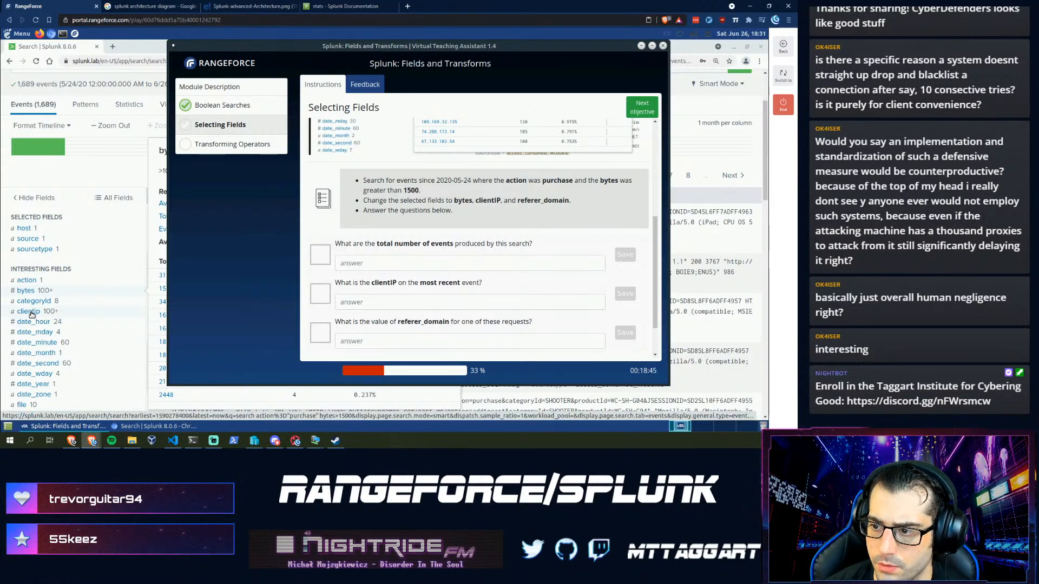
click(423, 262)
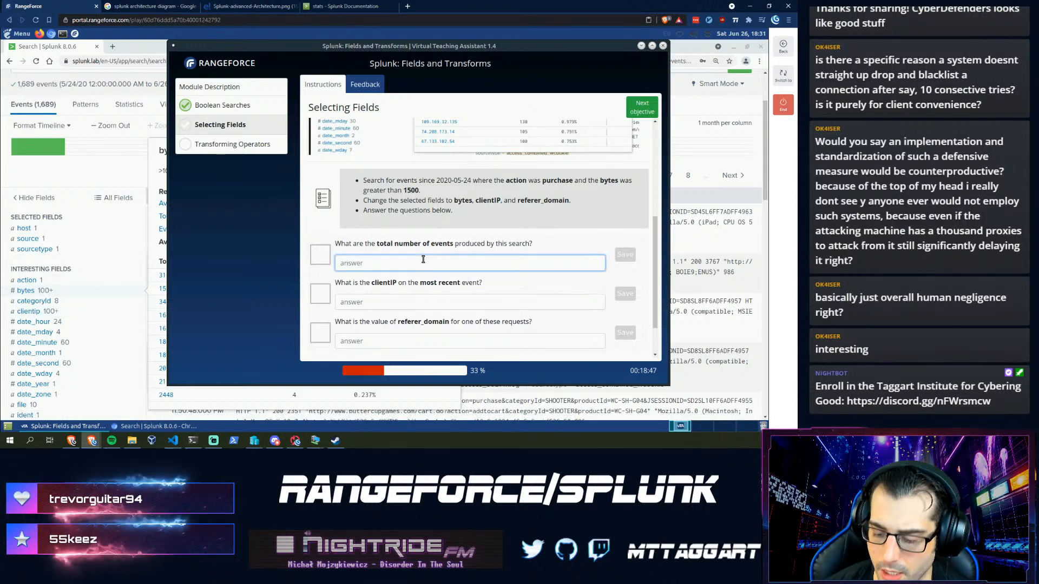
text(1689)
key(Return)
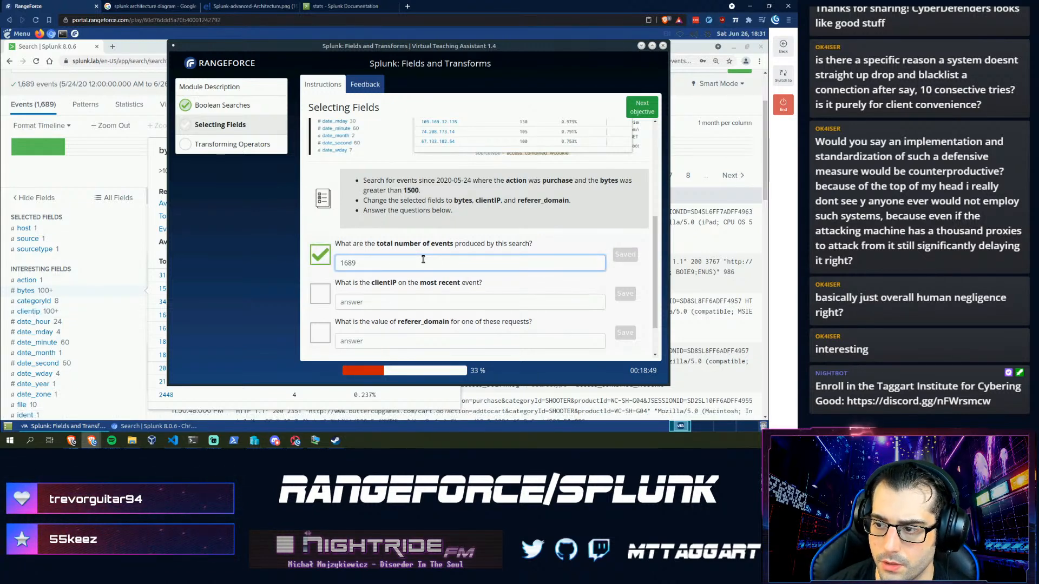
click(109, 173)
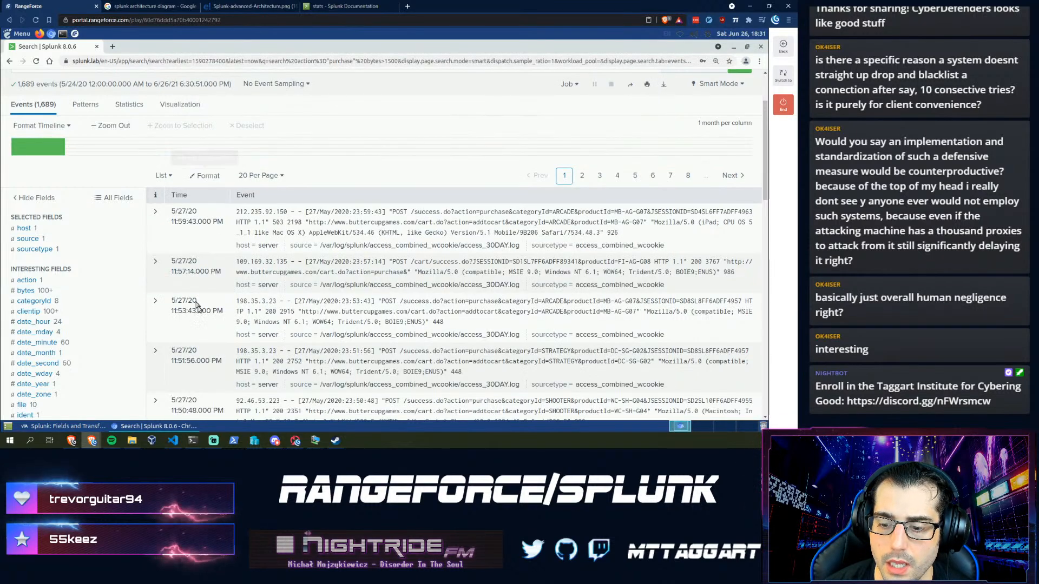
- Append '| table bytes, clientip, referer_domain' to the purchase search query
scroll(49, 341, up, 2)
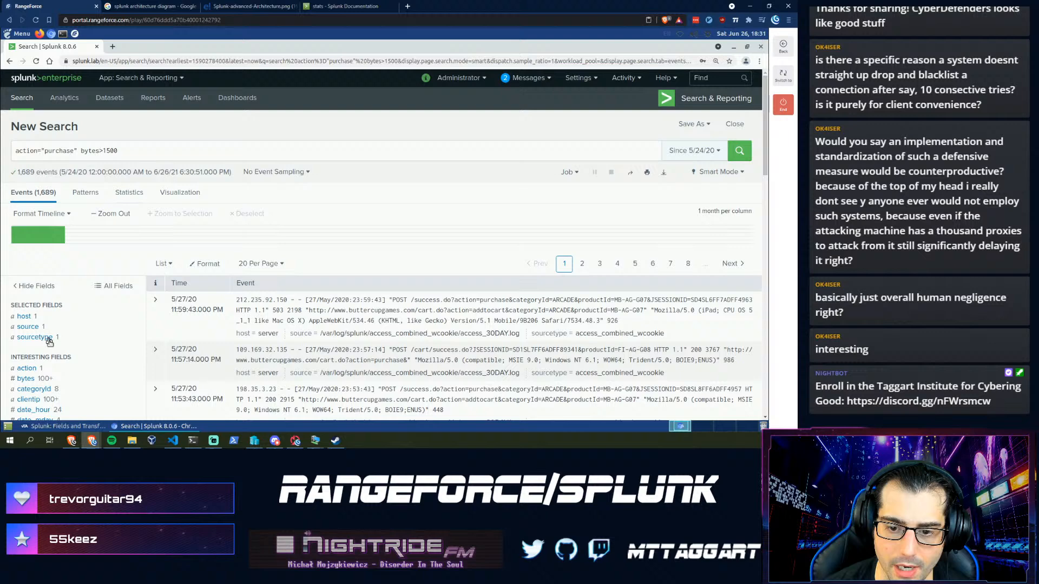
click(180, 156)
text(| )
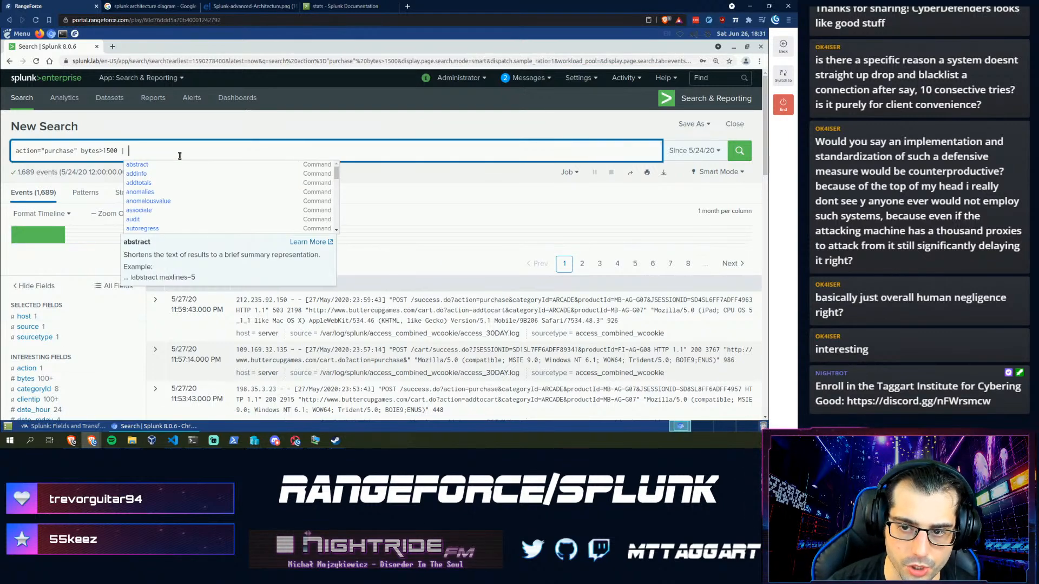
text(tab)
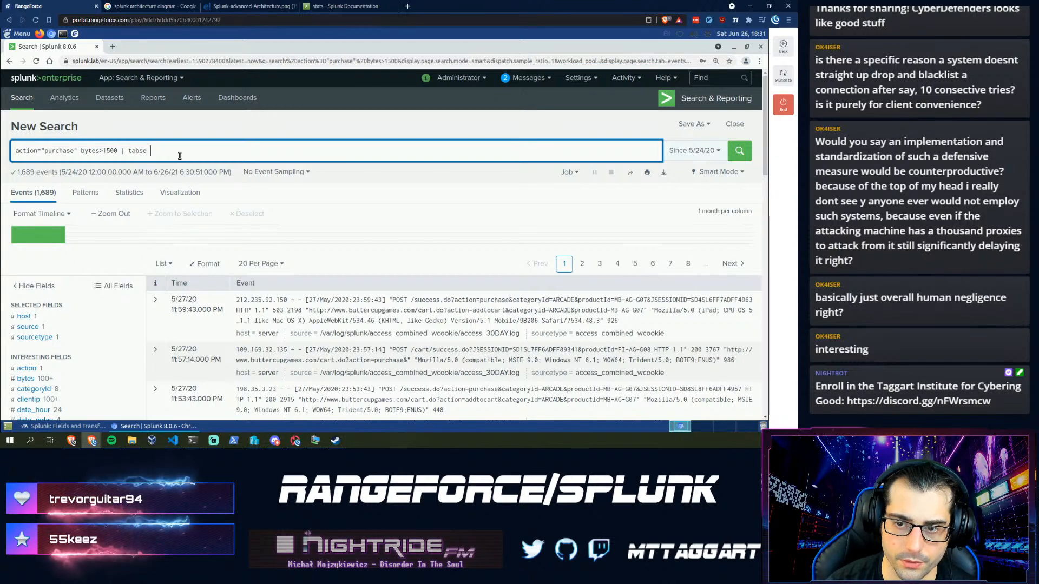
text(le)
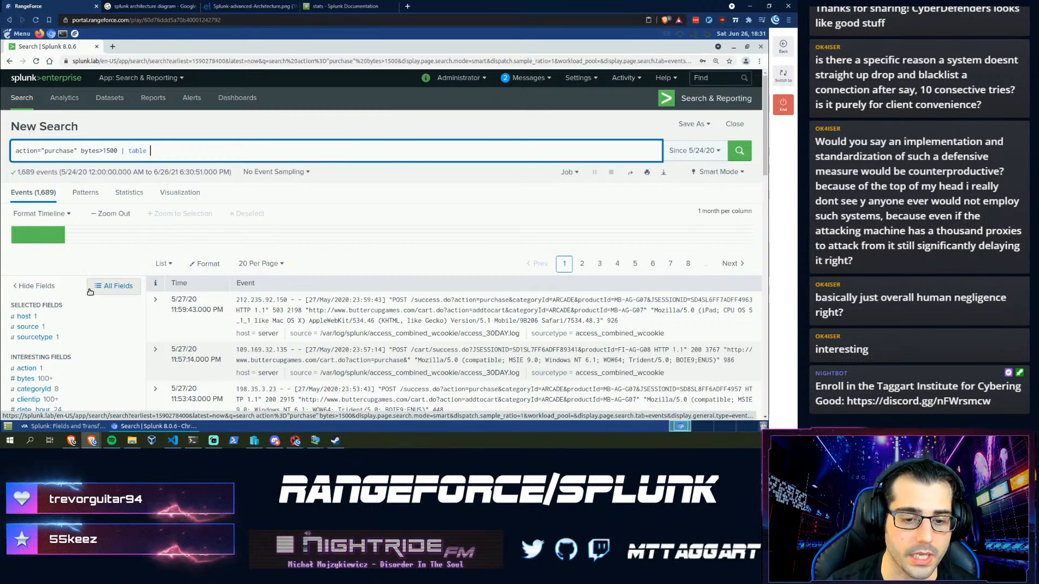
click(59, 427)
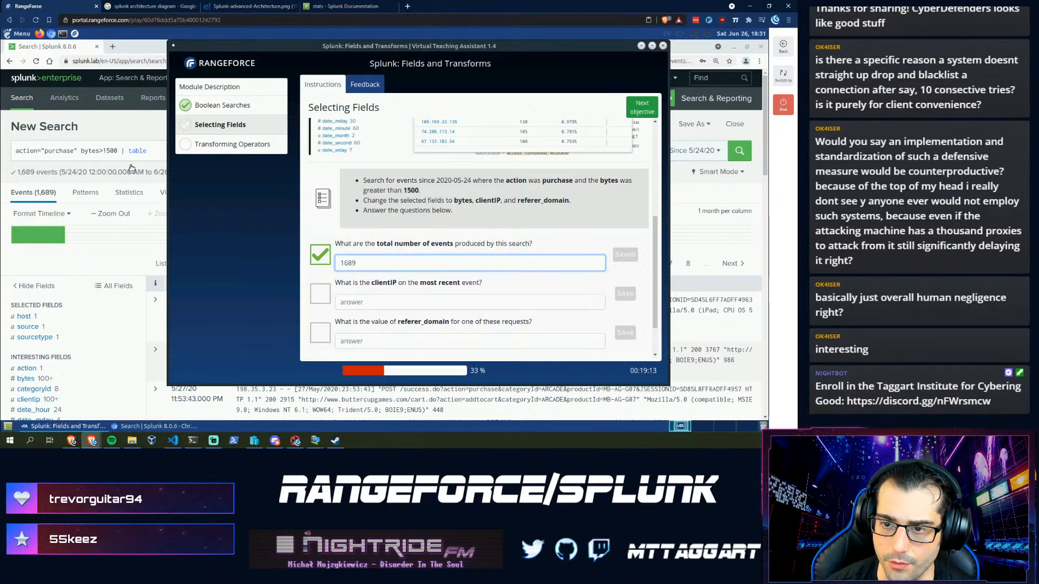
click(159, 150)
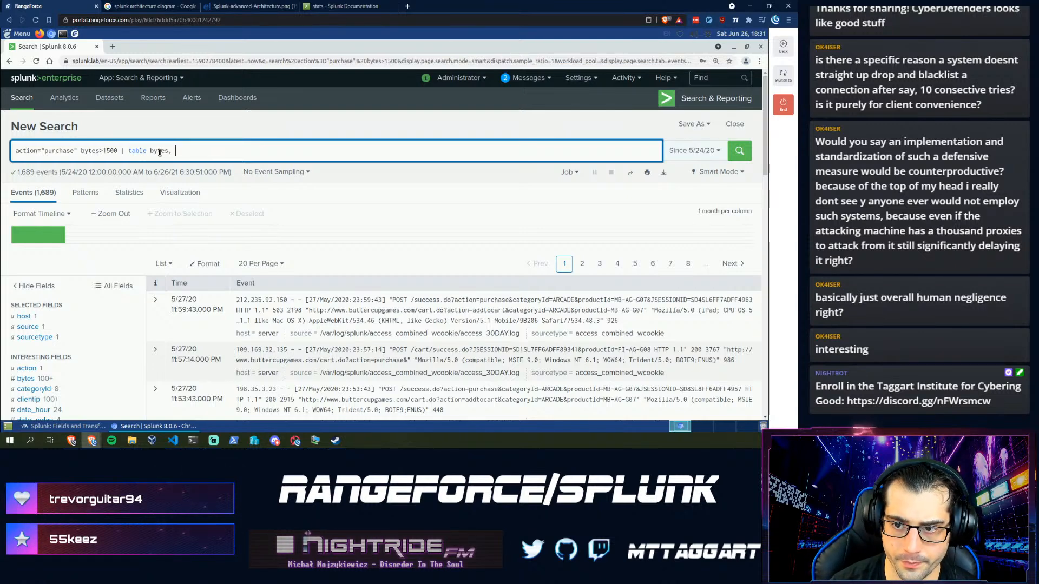
text(lienti)
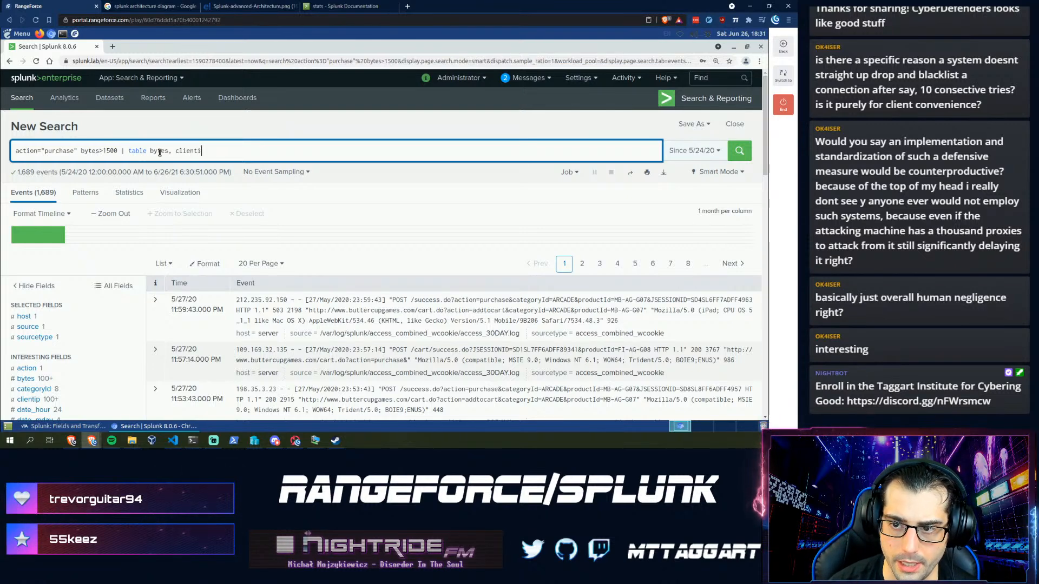
text(p, refer)
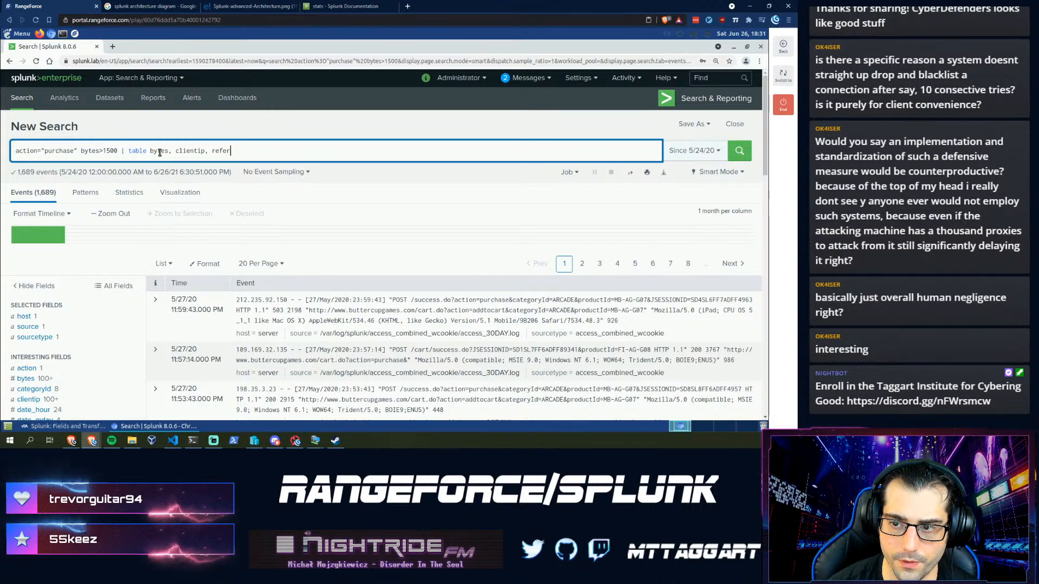
text(er_domain)
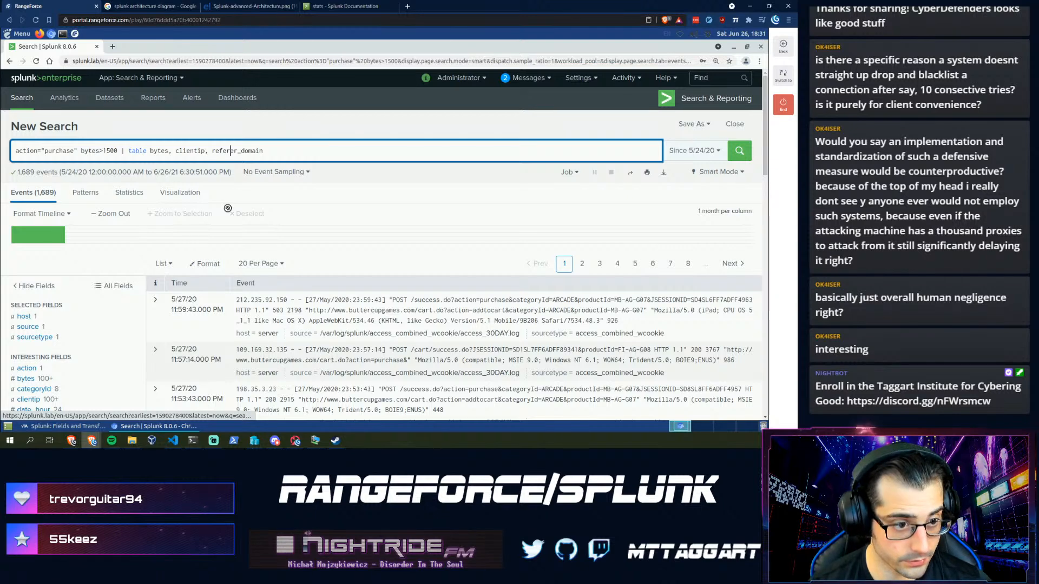
click(406, 7)
- Look up 'referrer' on Google to learn about the HTTP referer header
text(referrer)
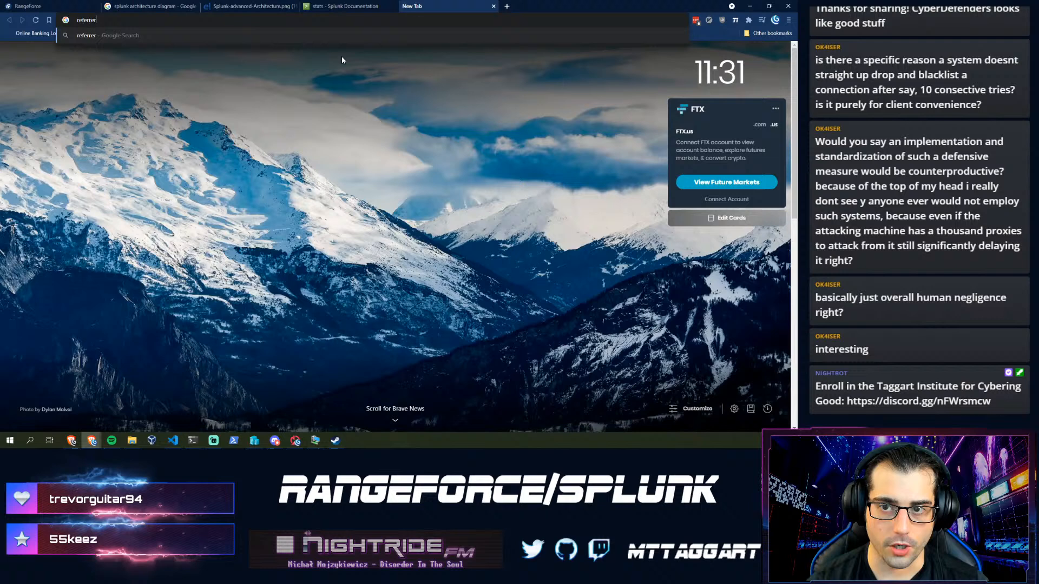
key(Return)
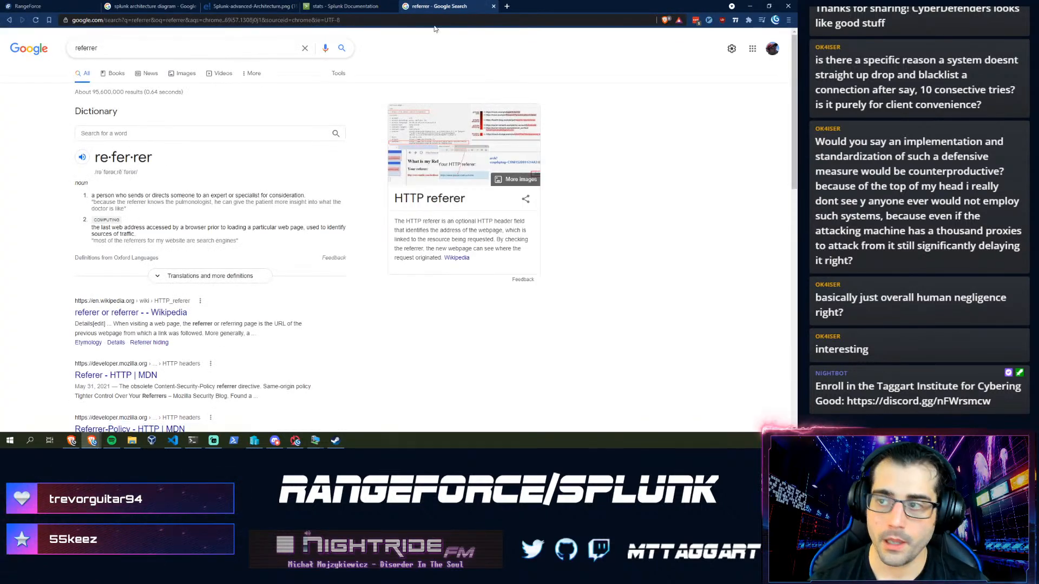
click(492, 7)
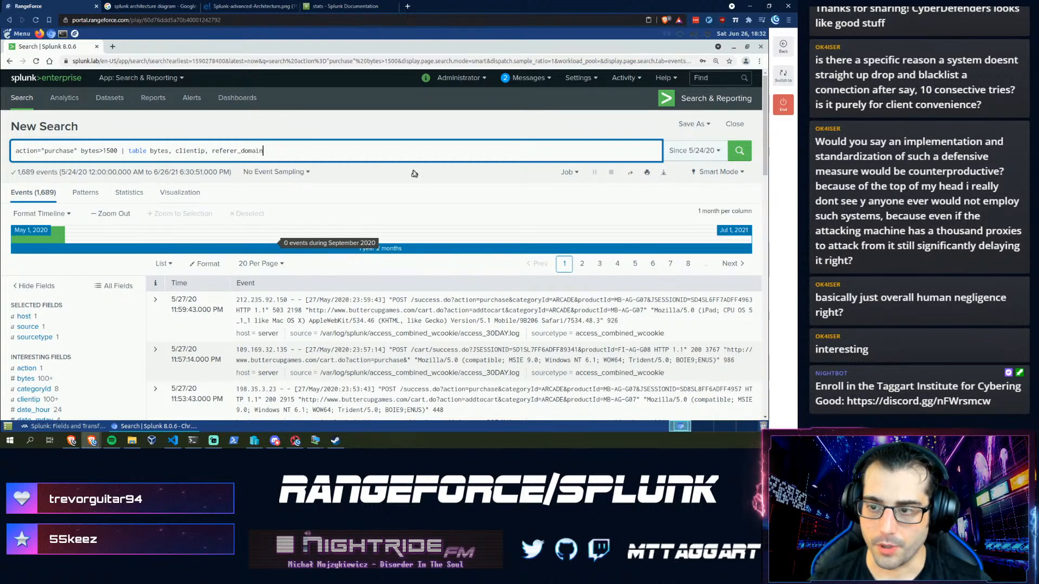
- Run the table search, then add a _time column and rerun it
key(Return)
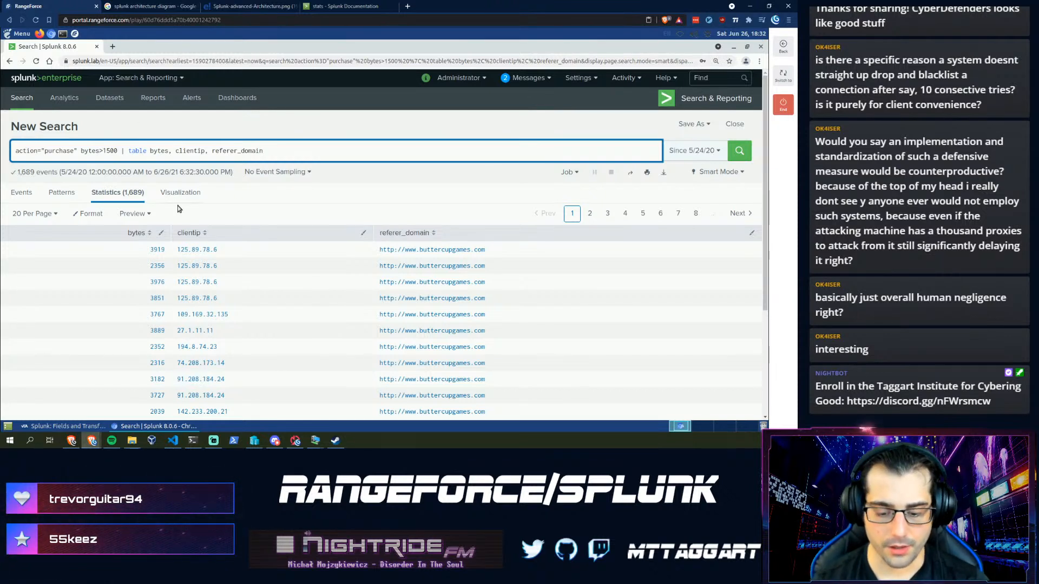
text(,)
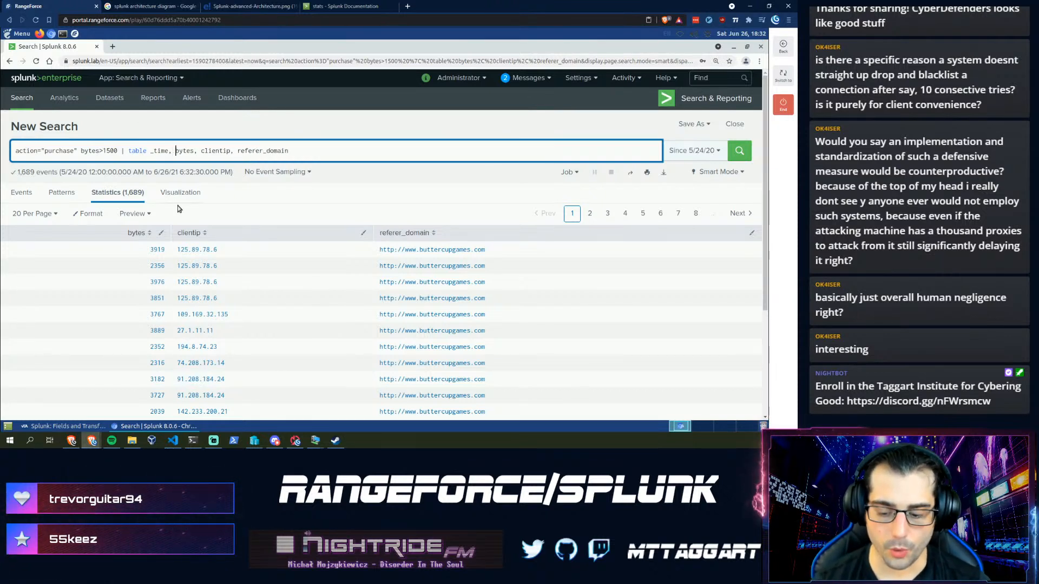
key(Return)
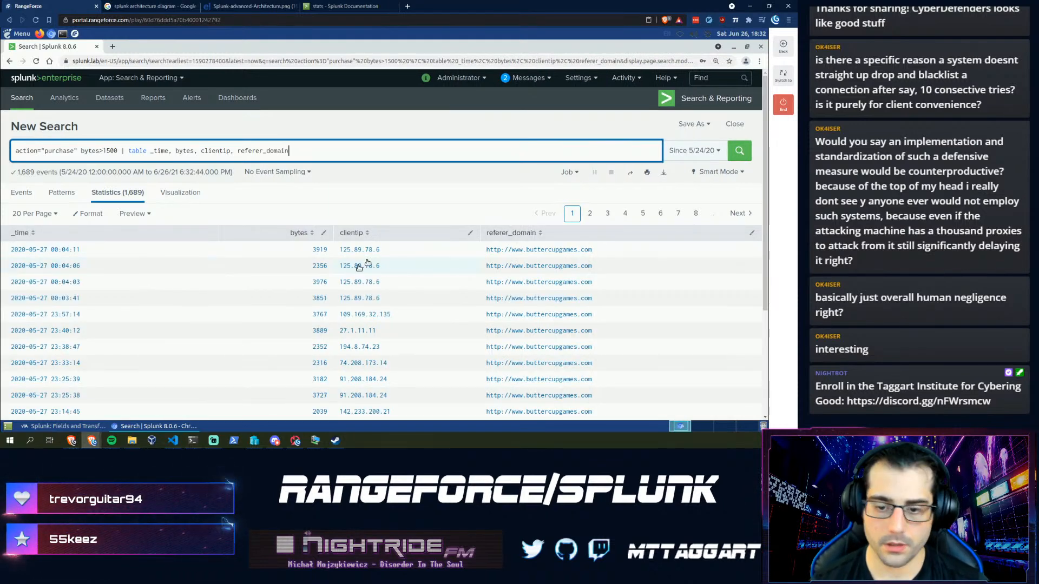
click(57, 426)
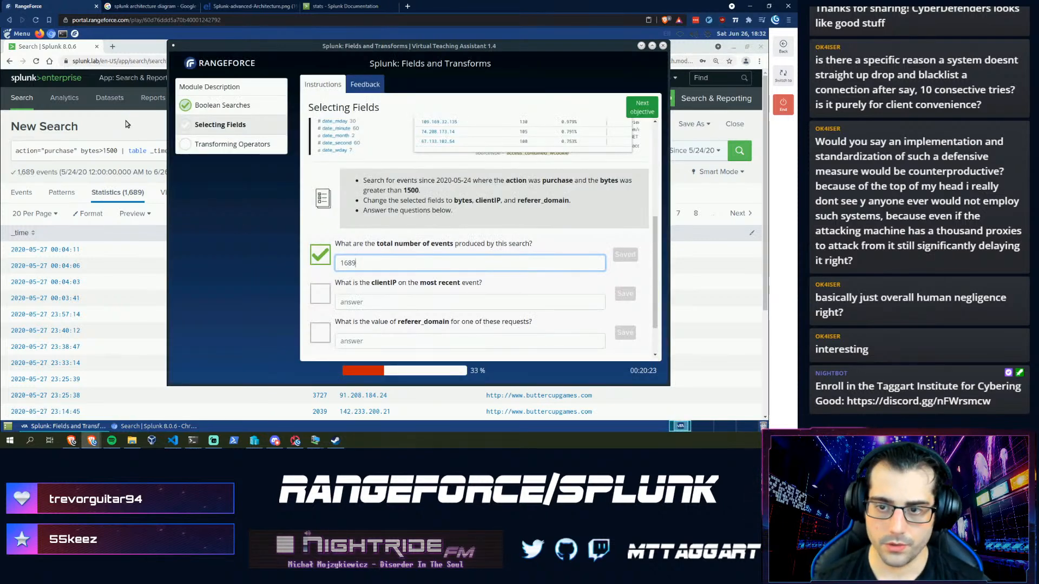
- Enter the first row's clientip 125.89.78.6 as the most-recent clientIP answer
click(126, 121)
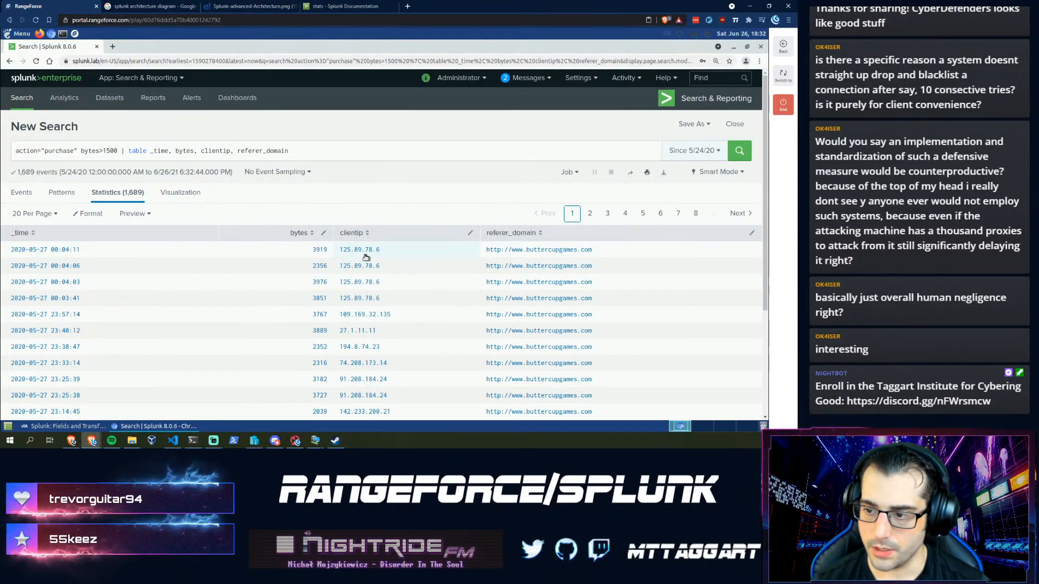
drag(381, 252, 337, 254)
key(ctrl+c)
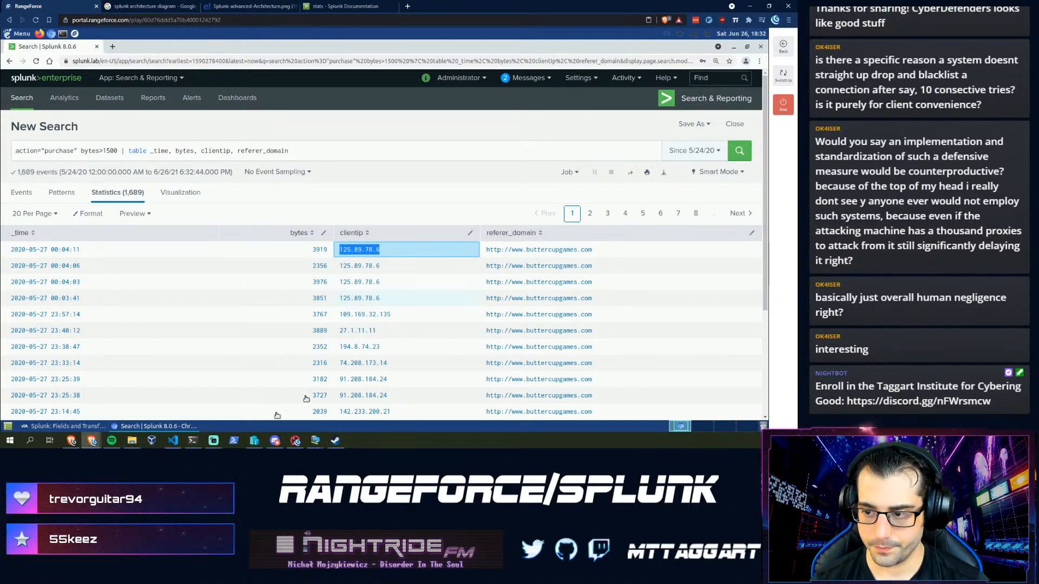
click(62, 427)
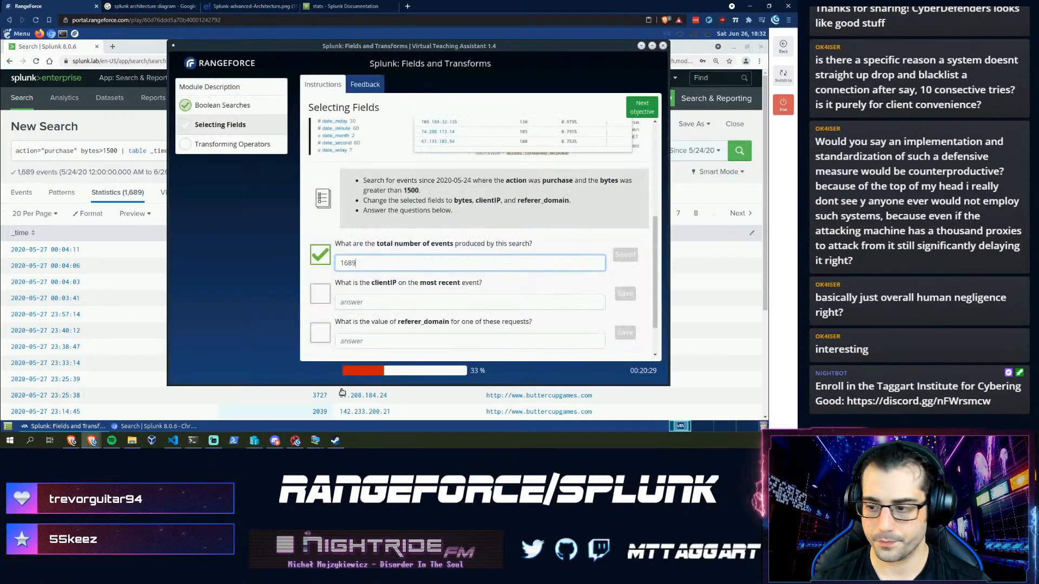
click(375, 302)
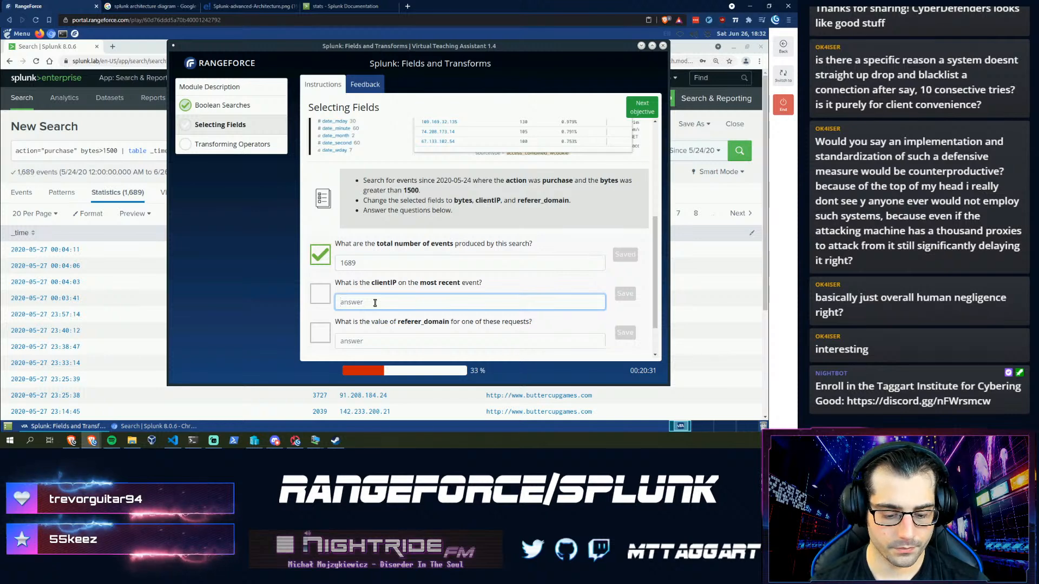
key(ctrl+v)
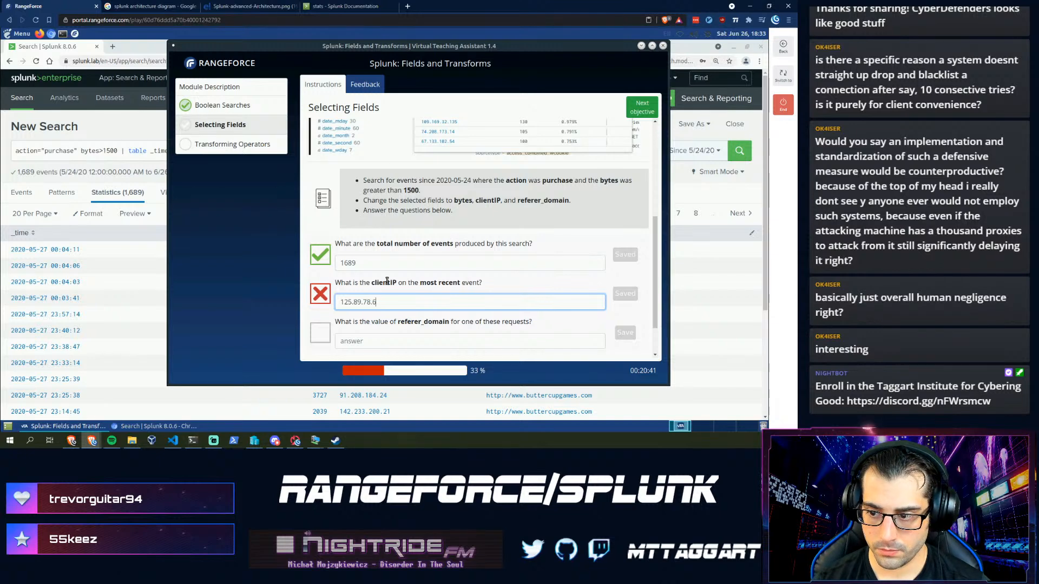
text(1)
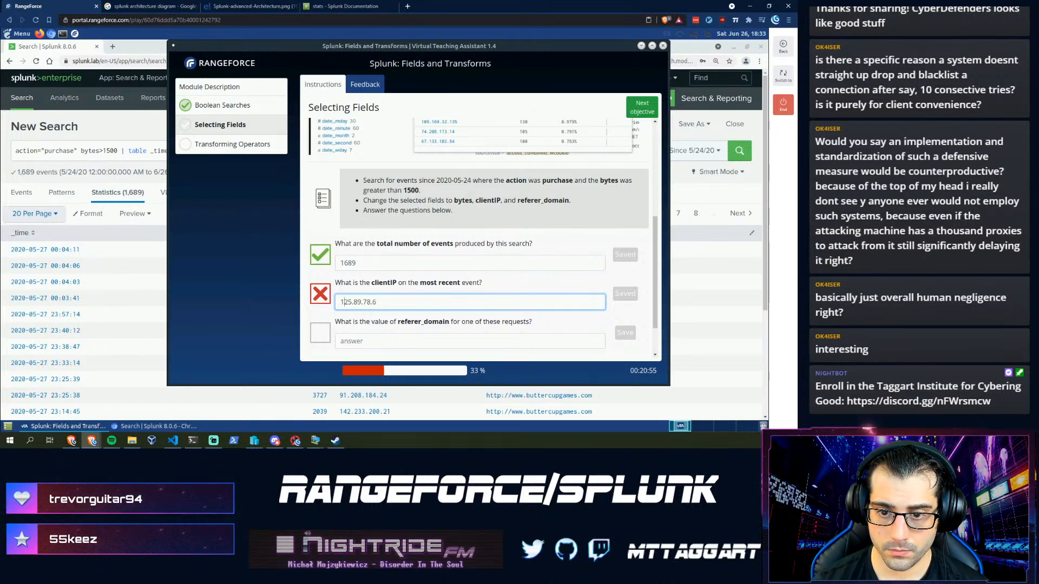
click(55, 150)
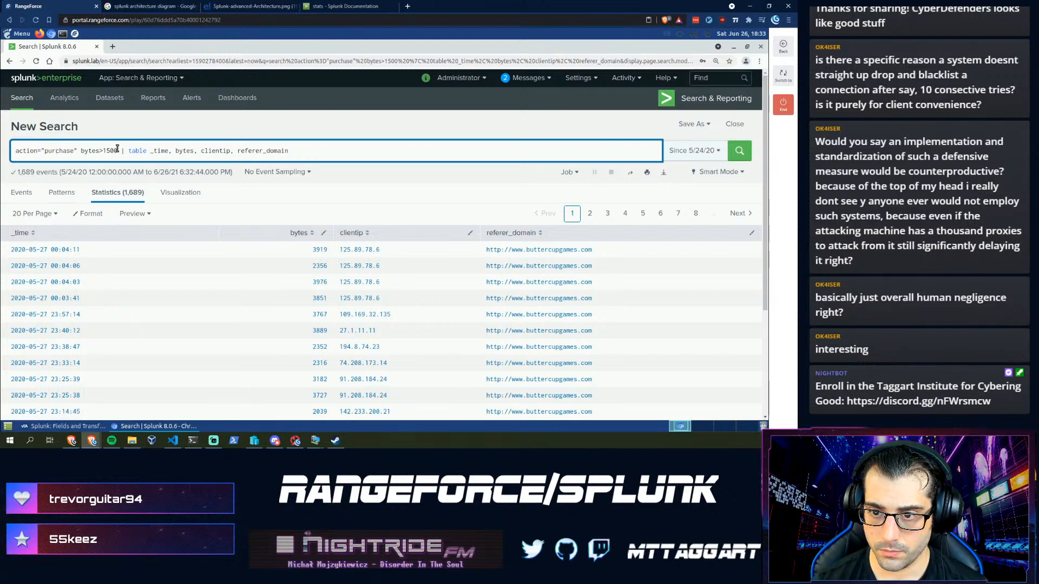
- Remove the table command and rerun the purchase search in Events view
drag(121, 150, 368, 153)
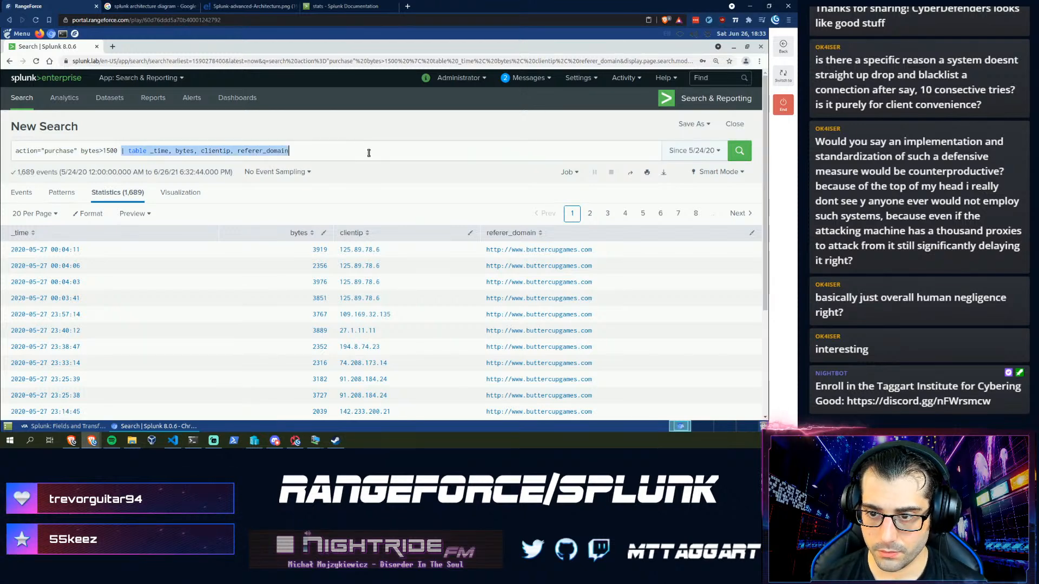
key(BackSpace)
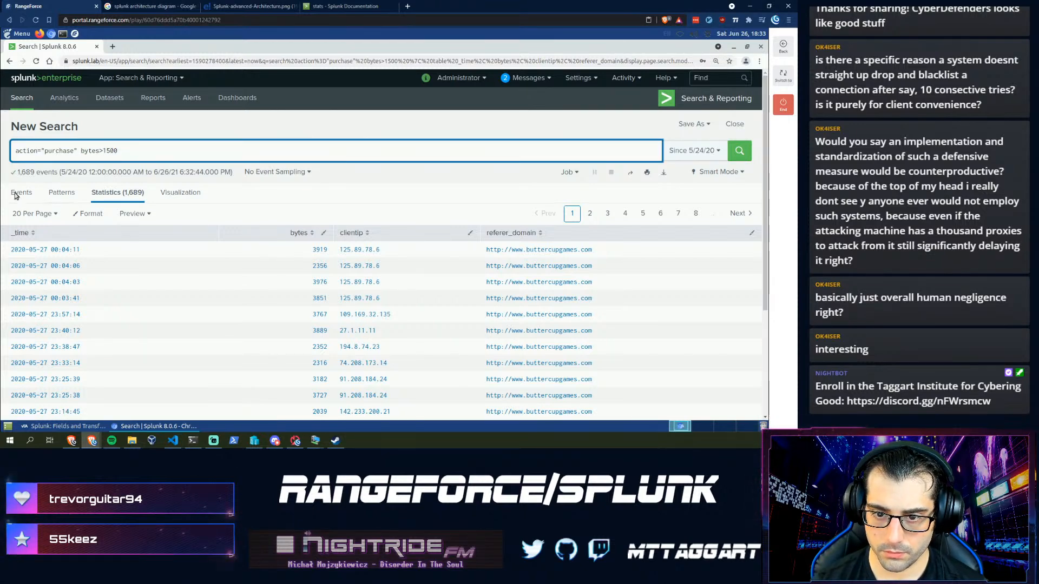
click(16, 195)
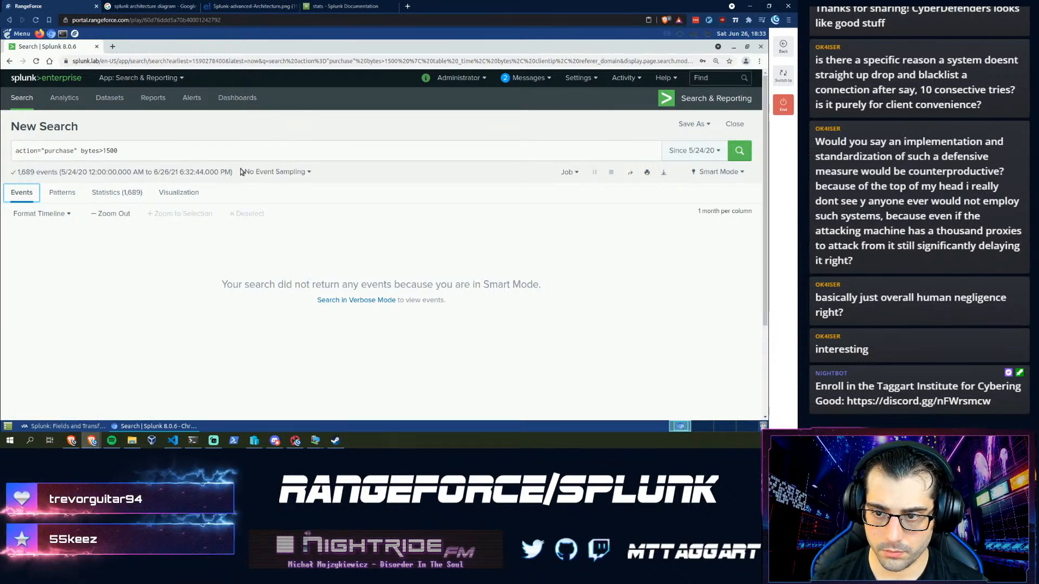
click(273, 150)
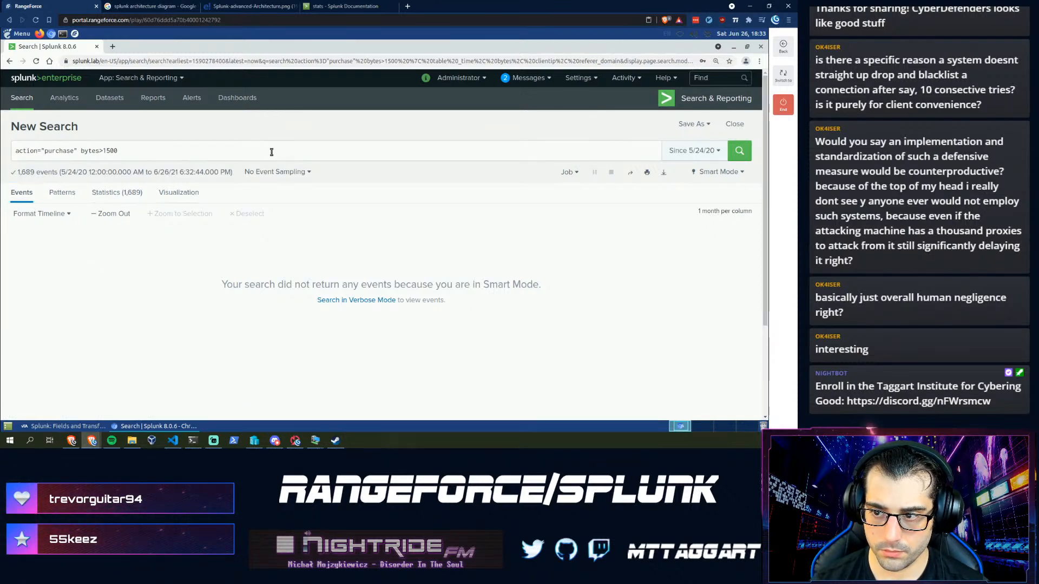
key(Return)
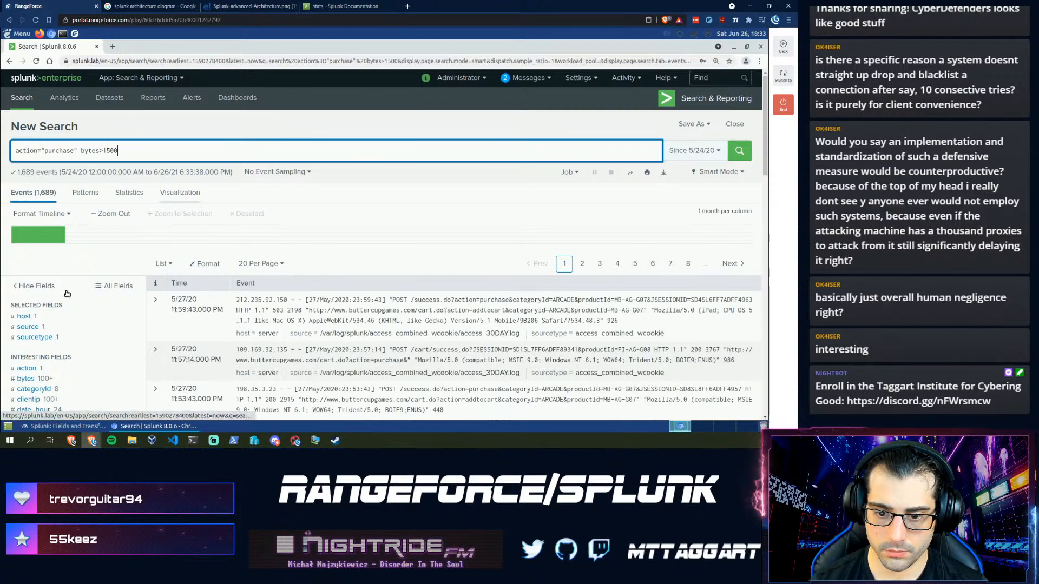
- Add clientip, bytes and referer_domain to the selected fields from All Fields
click(113, 286)
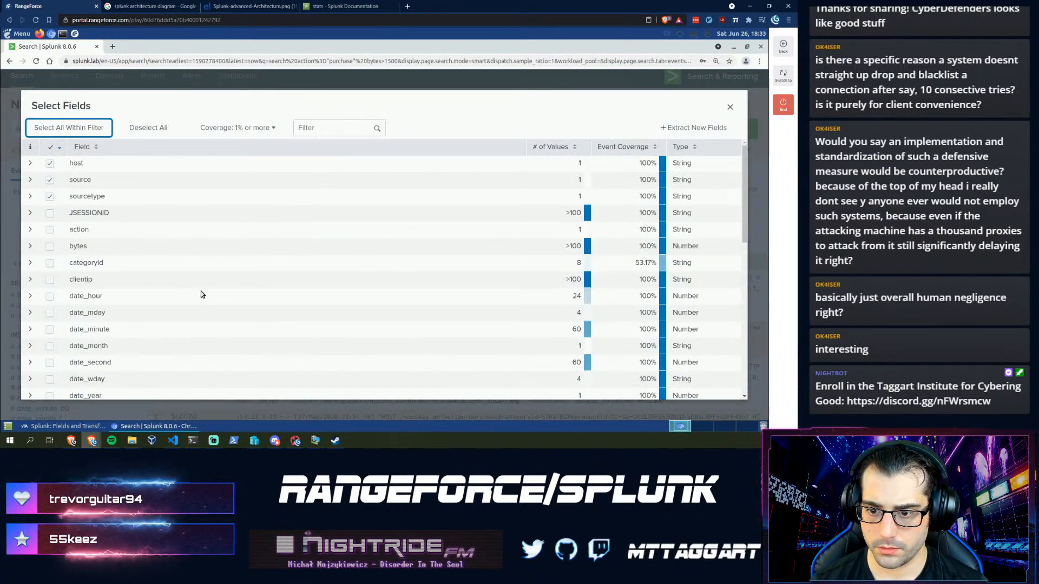
click(50, 279)
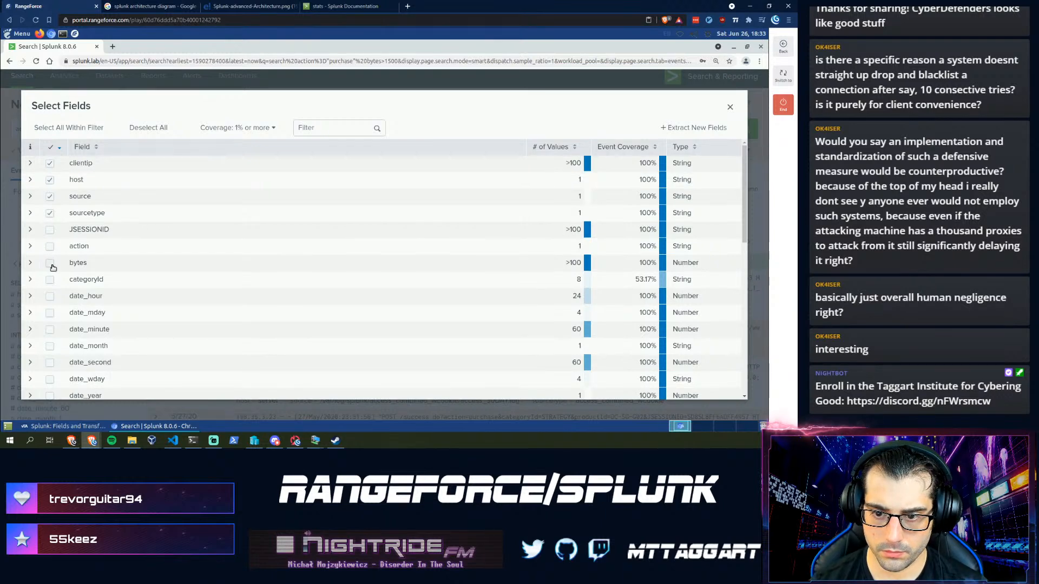
click(49, 264)
scroll(47, 243, down, 8)
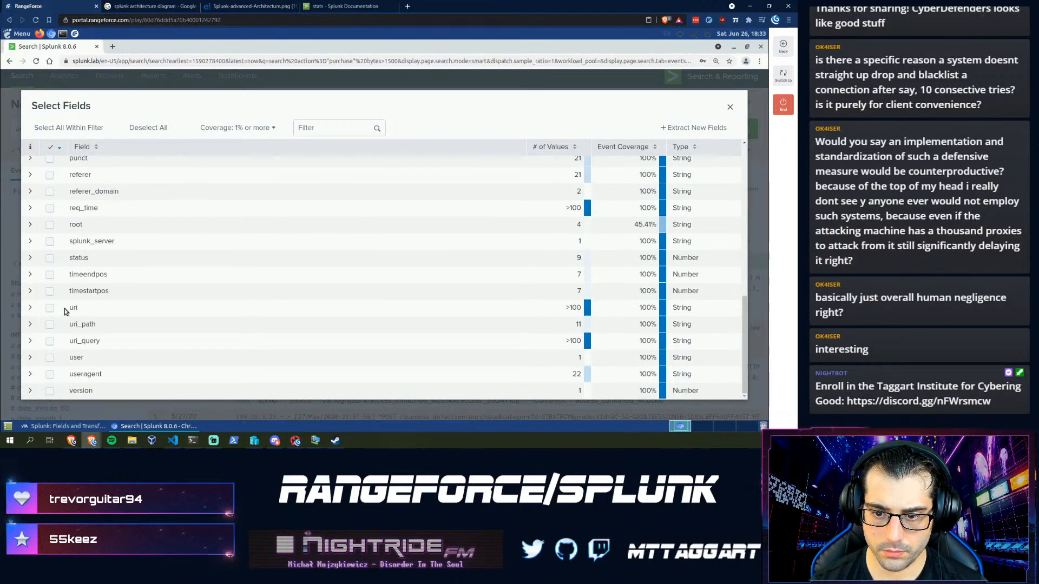
scroll(70, 216, up, 1)
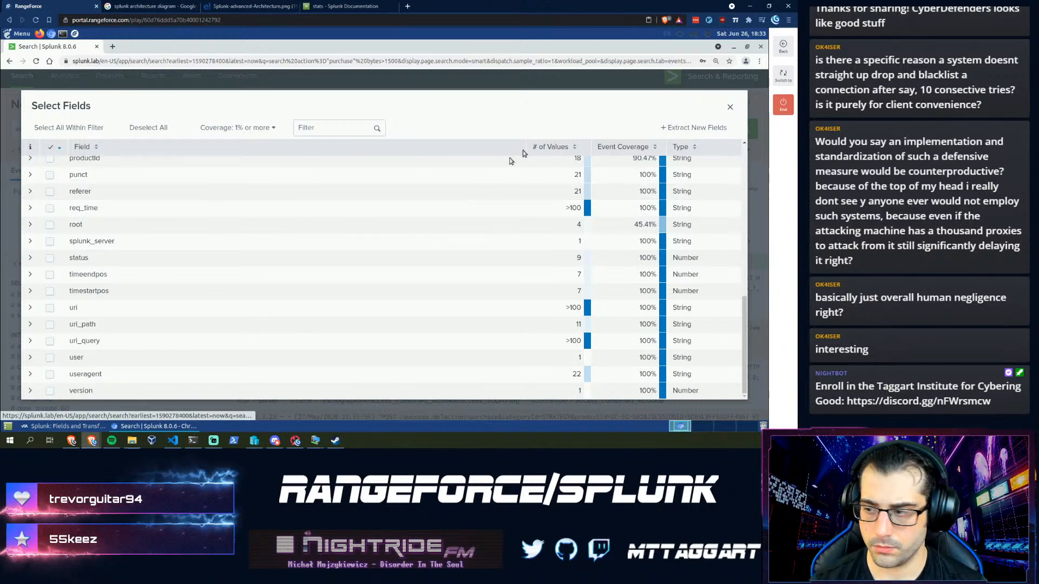
click(730, 108)
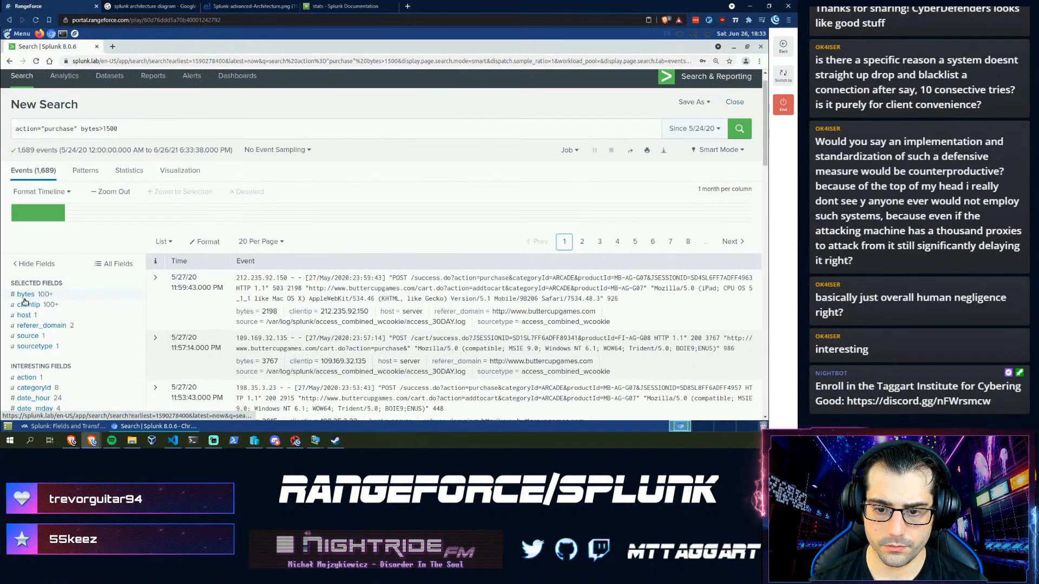
- Expand the newest purchase event and select its clientip value 212.235.92.150
click(156, 278)
scroll(168, 328, down, 1)
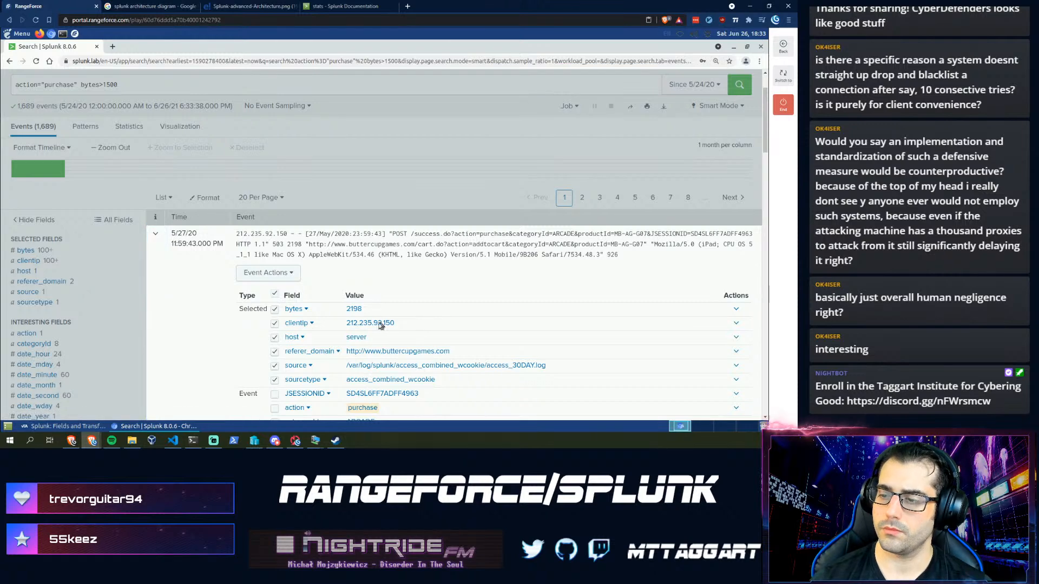
drag(416, 326, 348, 323)
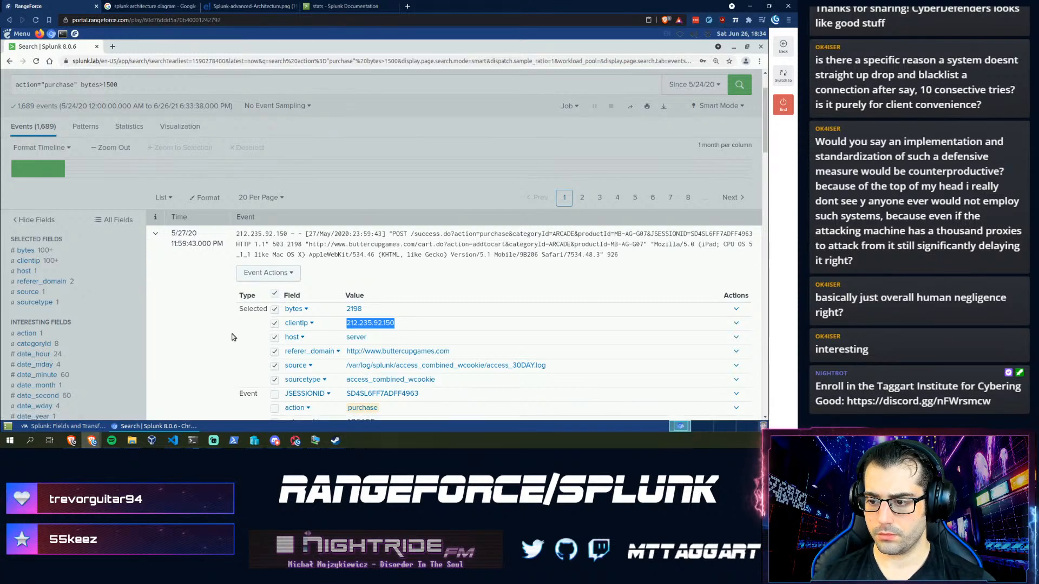
scroll(206, 243, up, 1)
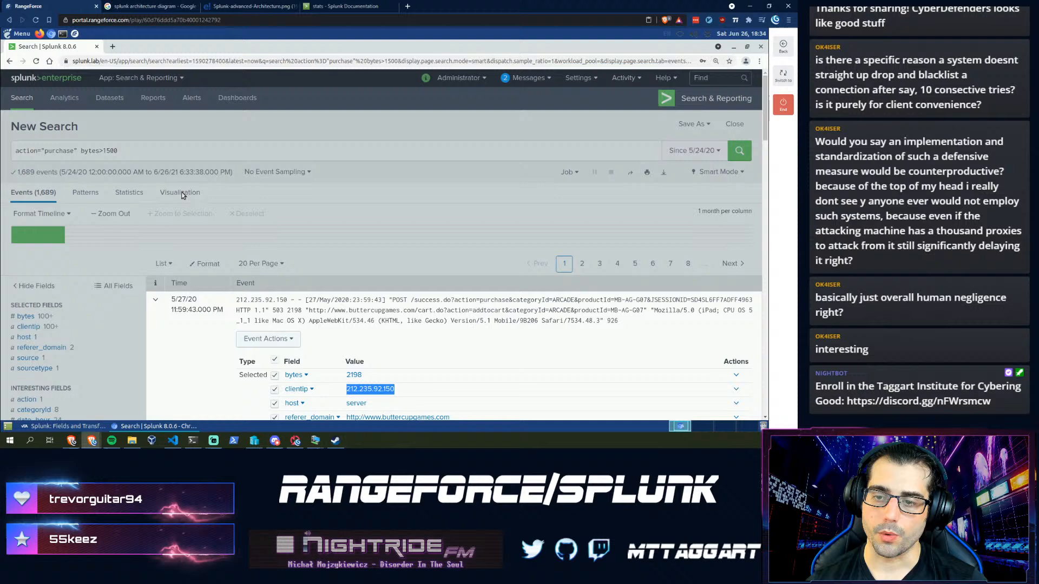
- Replace the pasted IP in the search with '| table bytes, clientip, referer_domain'
click(179, 153)
click(179, 152)
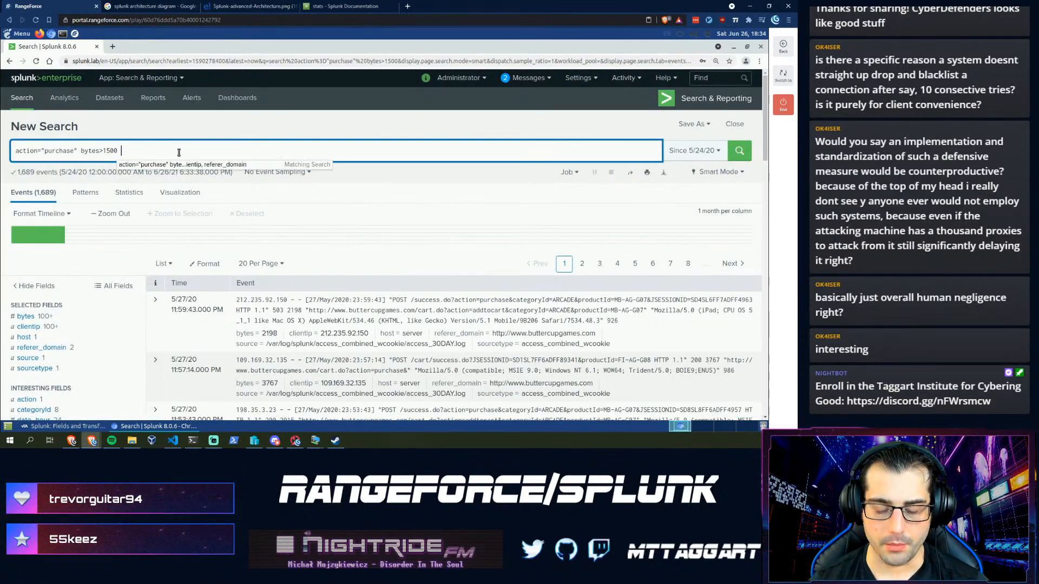
key(BackSpace)
key(BackSpace)
key(BackSpace)
key(BackSpace)
key(BackSpace)
key(BackSpace)
key(BackSpace)
key(BackSpace)
key(BackSpace)
key(BackSpace)
key(BackSpace)
key(BackSpace)
key(BackSpace)
key(BackSpace)
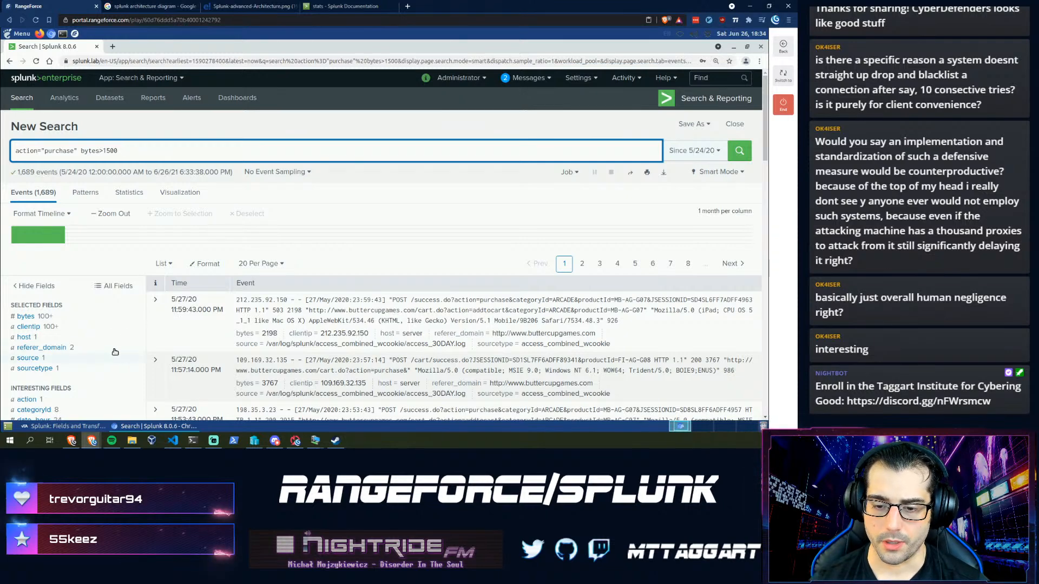
text(| )
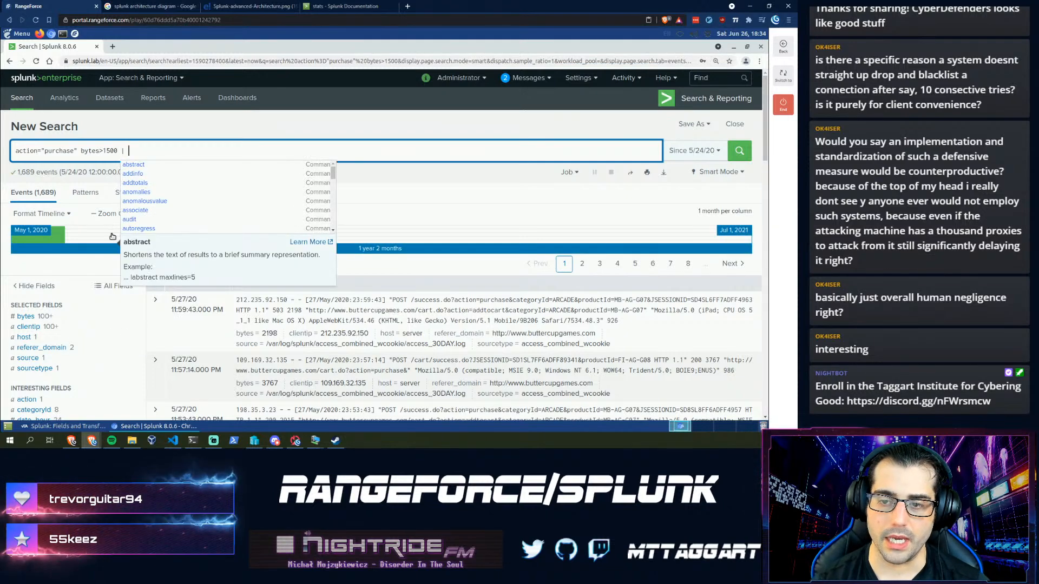
text(table)
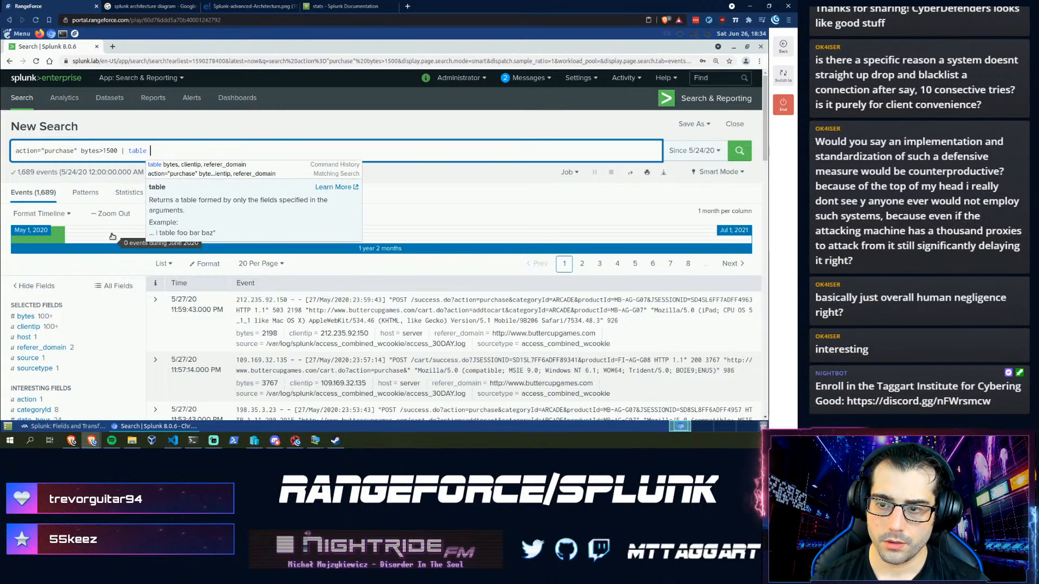
key(Down)
key(Return)
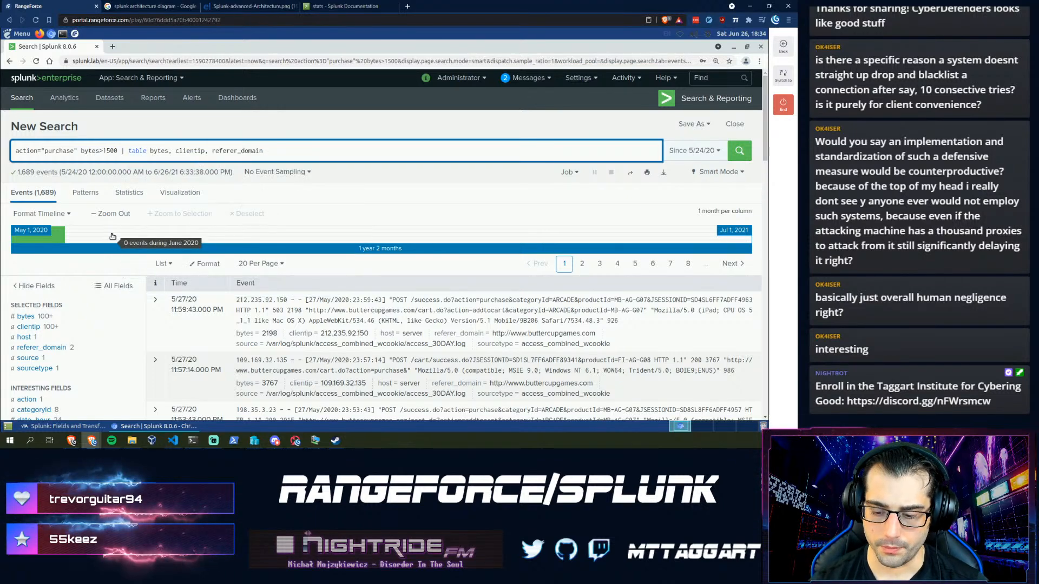
- Add _time to the table, append '| sort -_time', run it and select the top clientip
key(Left)
key(Left)
key(Left)
key(Left)
key(Left)
key(Left)
key(Left)
key(Left)
key(Left)
key(Left)
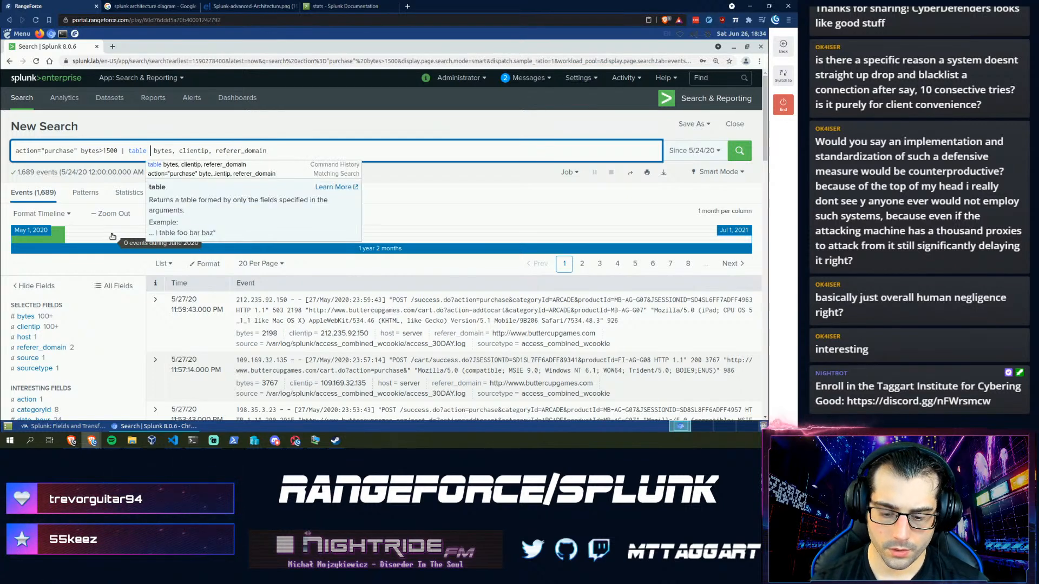
text(_time,)
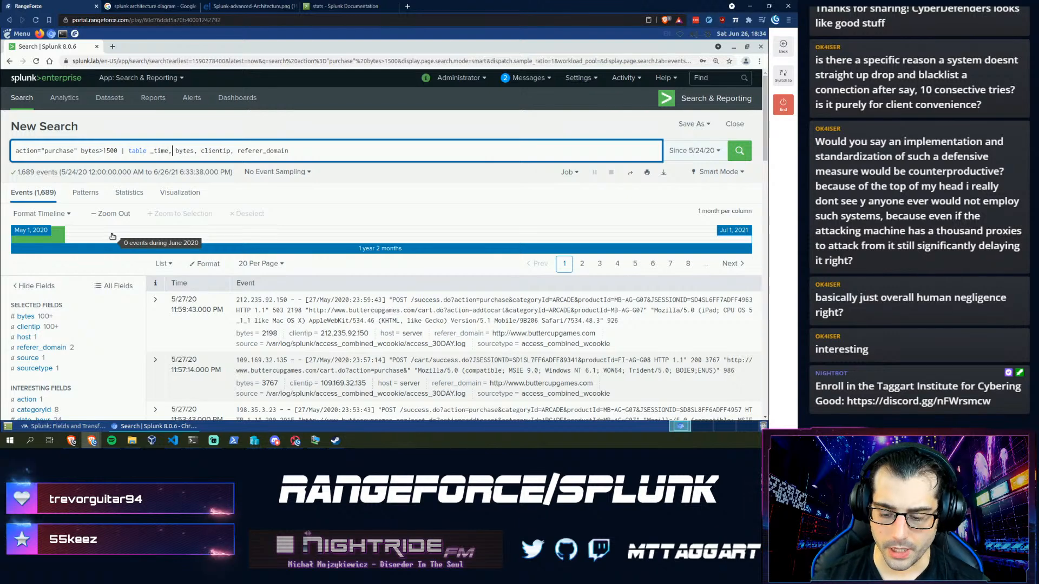
key(End)
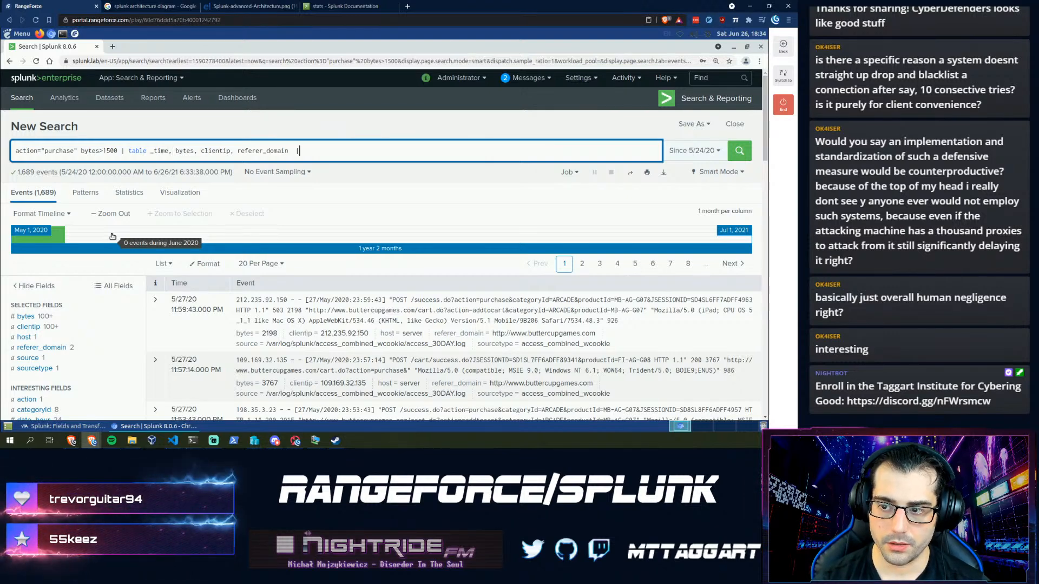
text(| s)
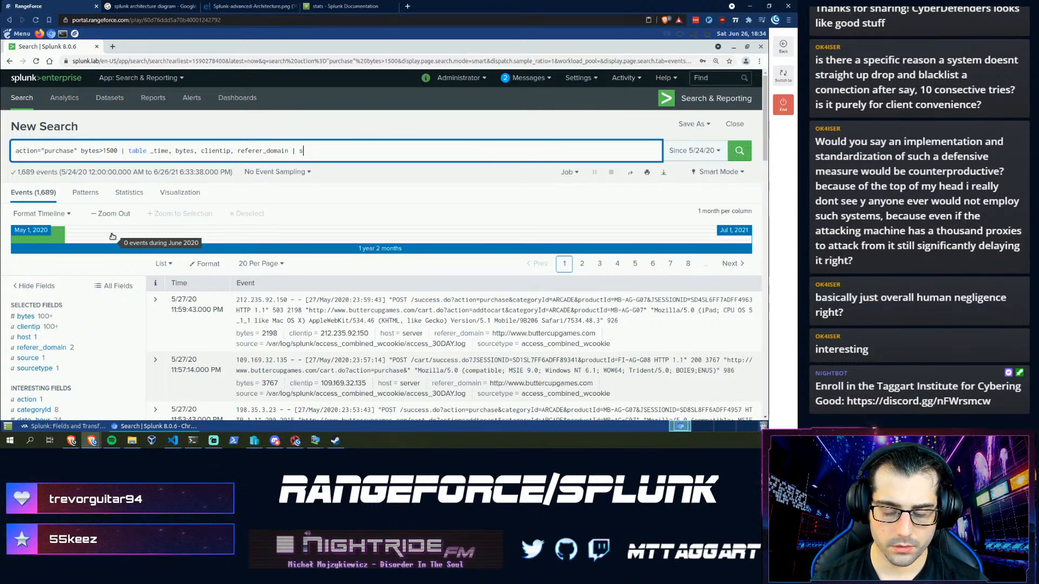
text(ort -)
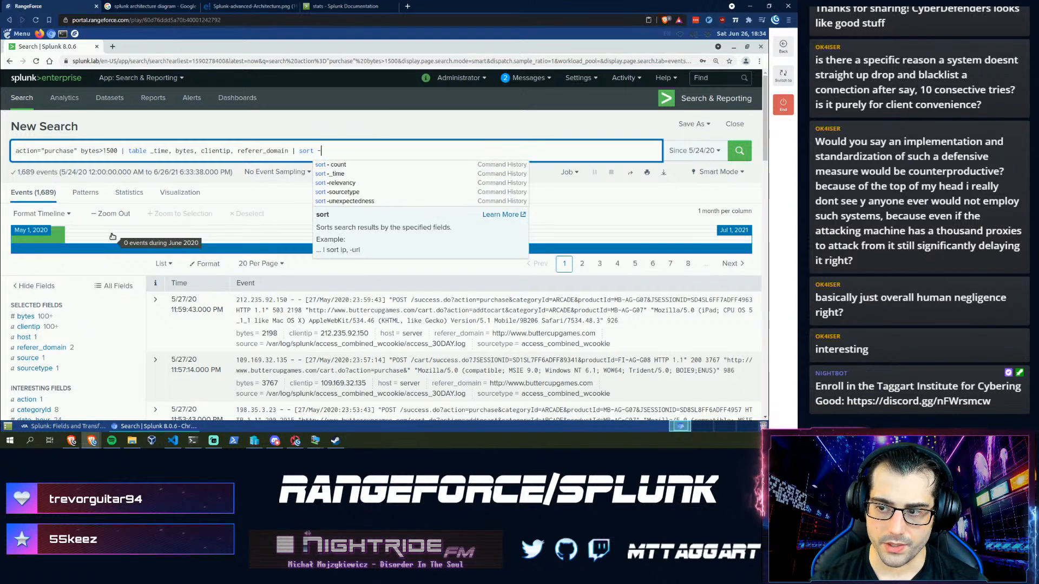
text(_time)
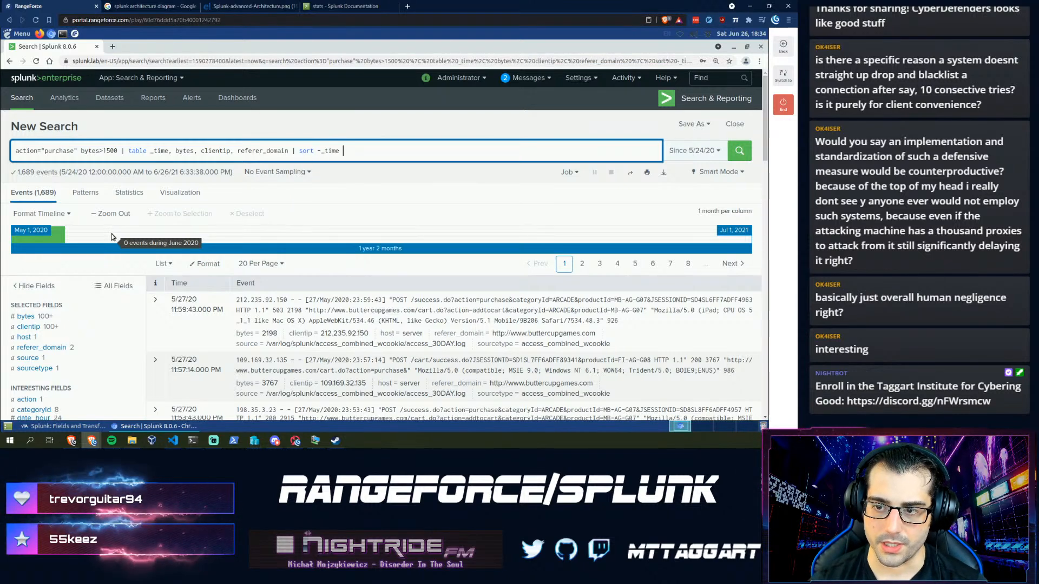
key(Return)
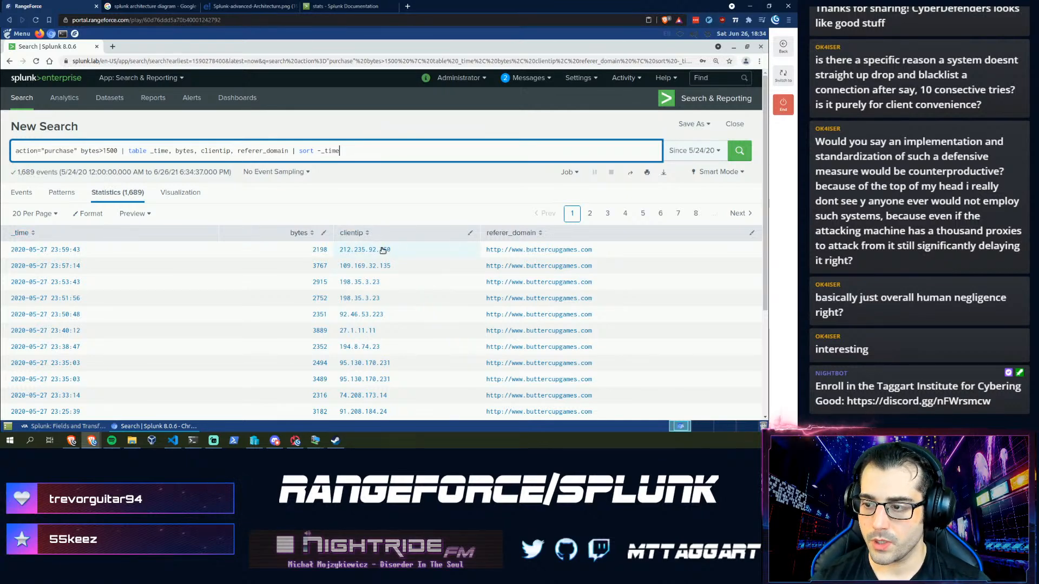
drag(390, 250, 338, 250)
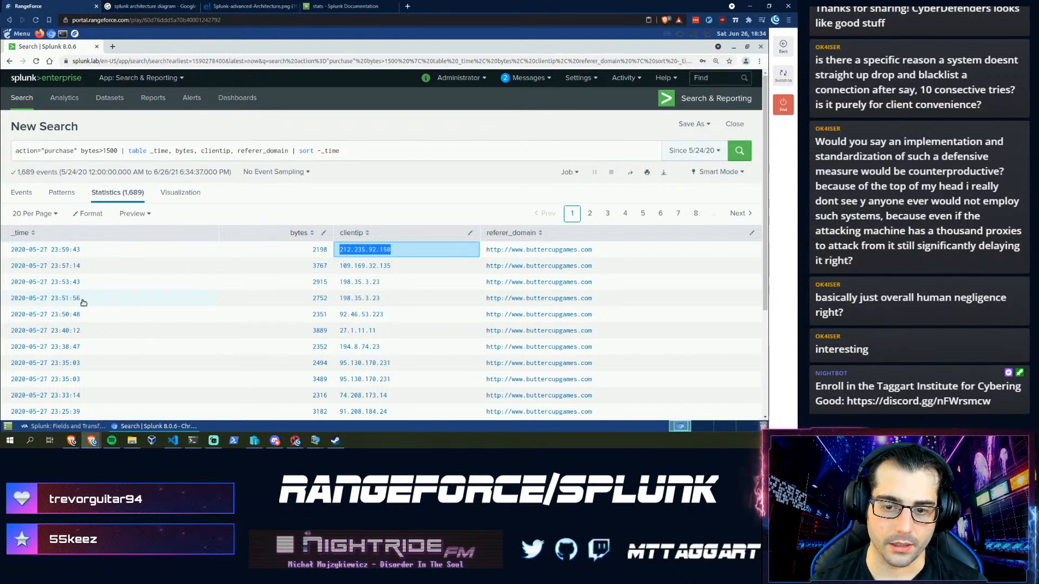
- Check the assistant's clientip answer, then select the '| table … | sort -_time' part of the query
click(64, 426)
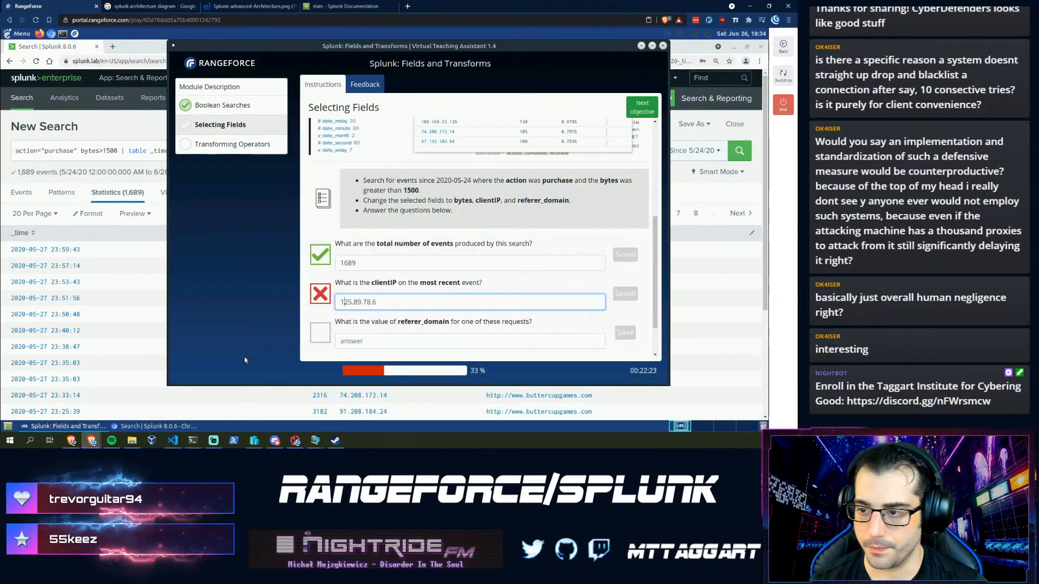
click(114, 129)
drag(605, 251, 480, 253)
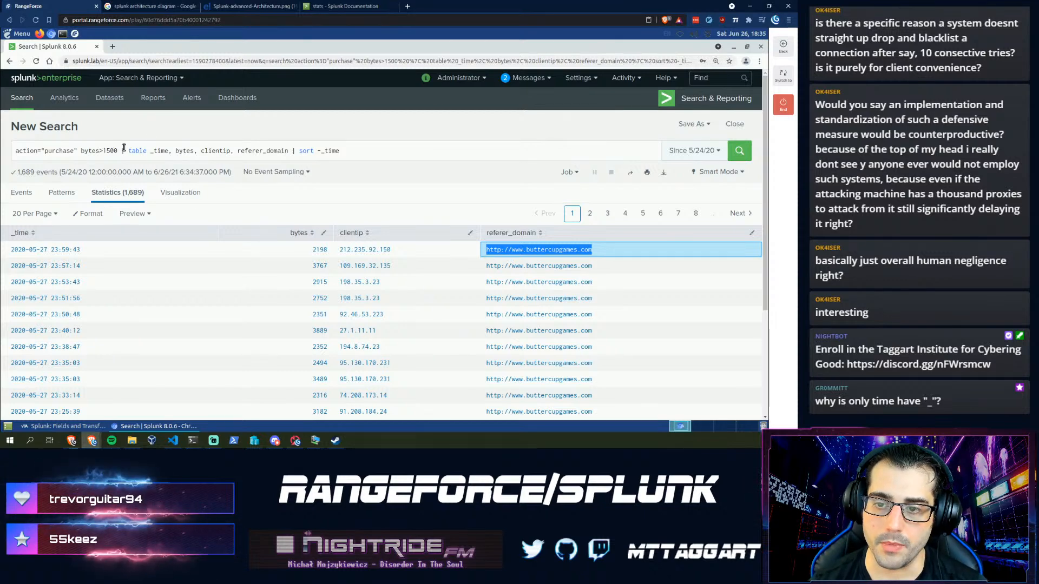
drag(120, 151, 367, 173)
key(ctrl+c)
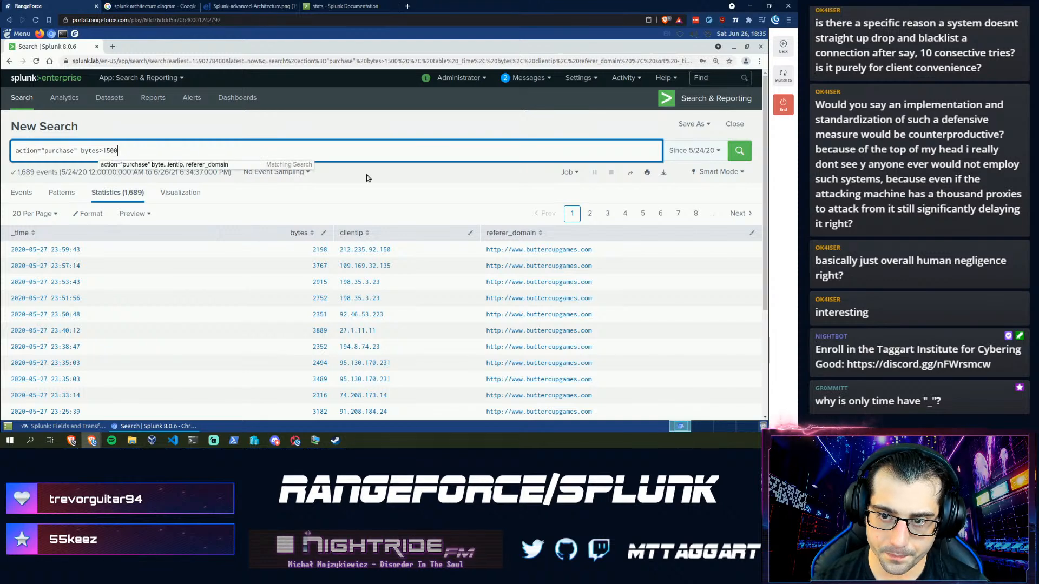
- Run the action="purchase" bytes>1500 search and expand the newest event to browse its fields
key(Return)
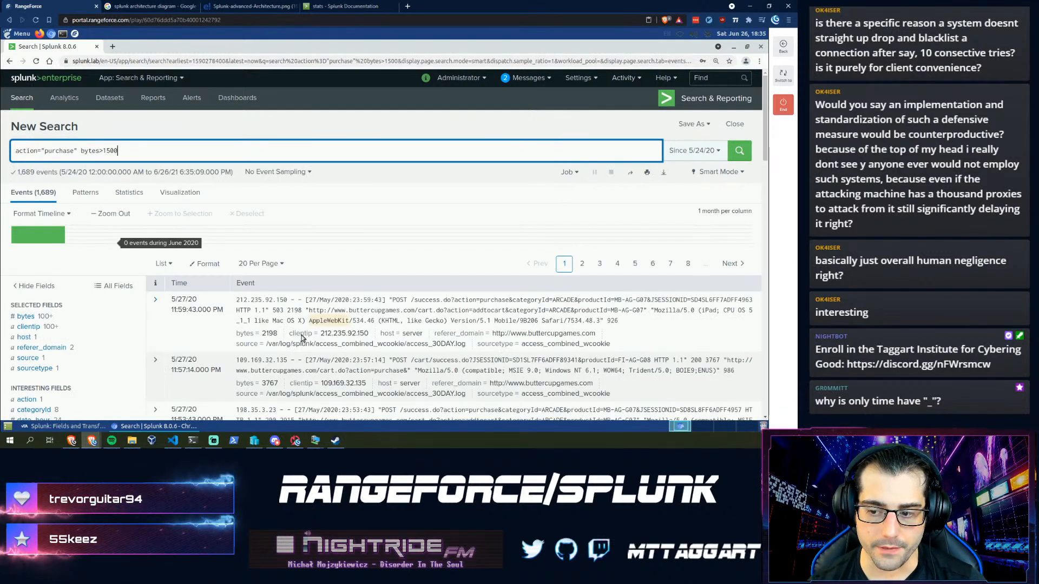
click(152, 311)
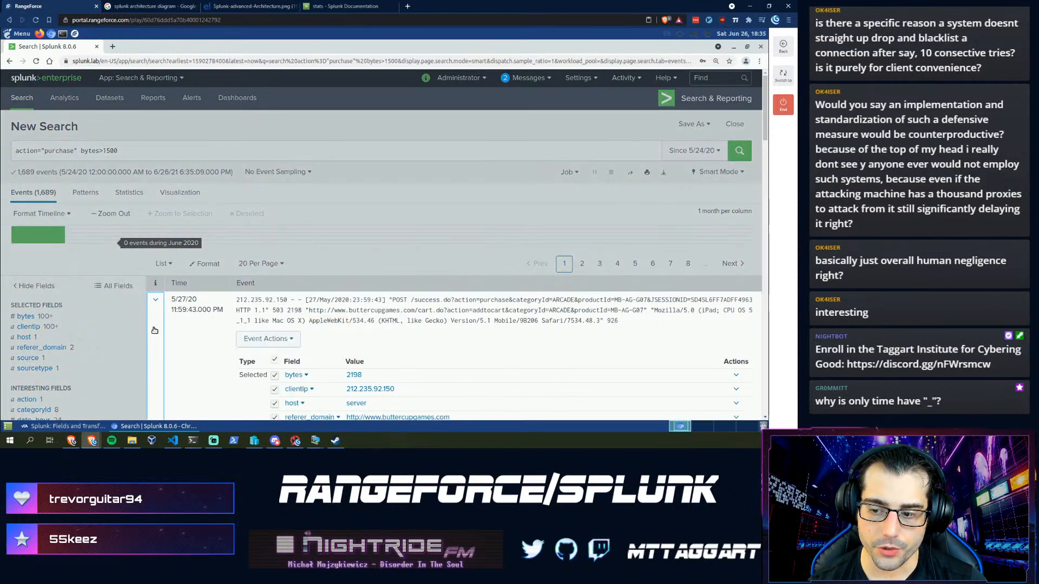
scroll(156, 328, down, 2)
scroll(162, 322, down, 2)
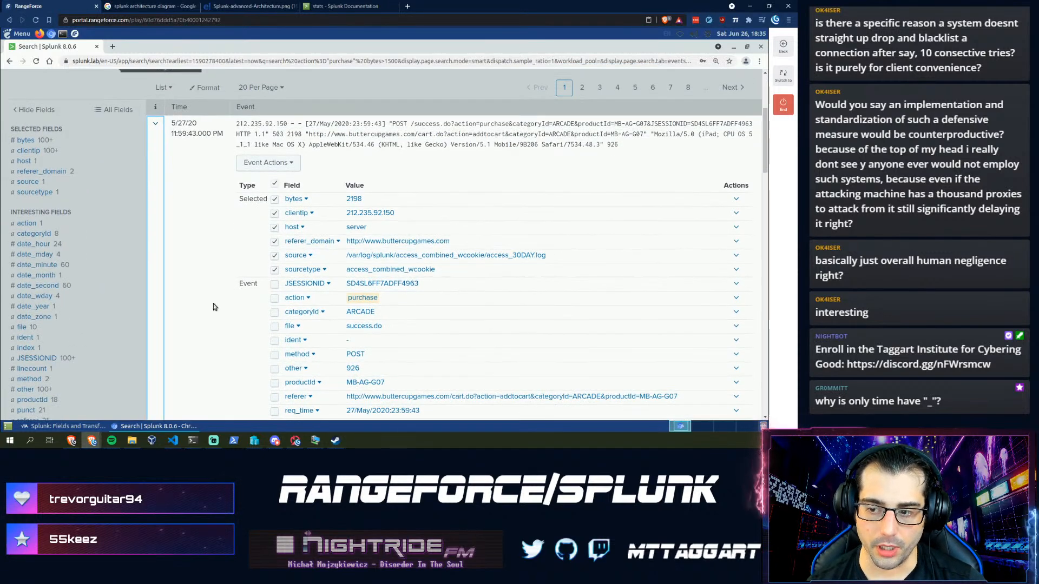
scroll(196, 304, down, 1)
scroll(196, 304, down, 1)
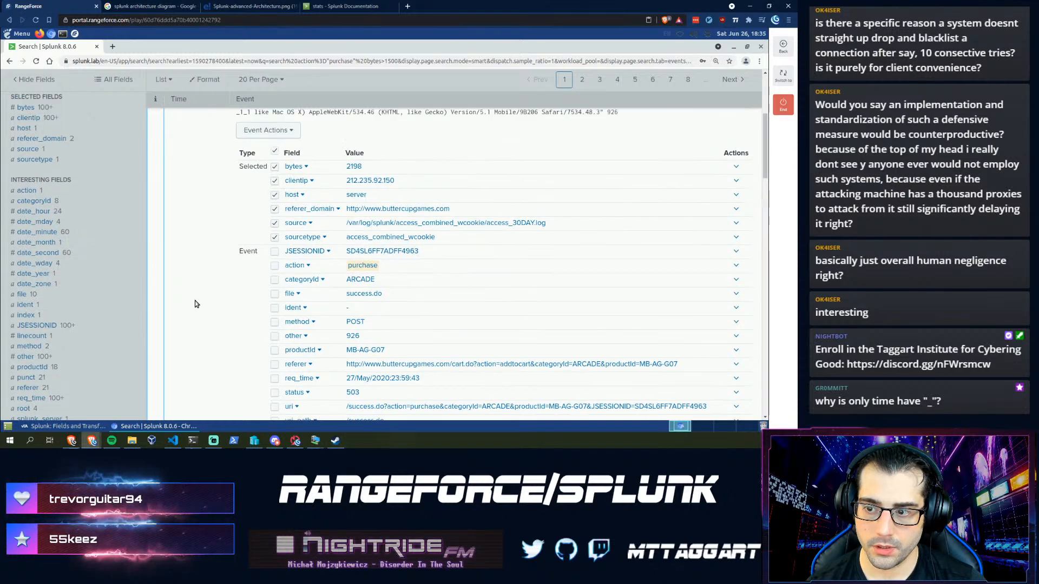
scroll(195, 304, down, 2)
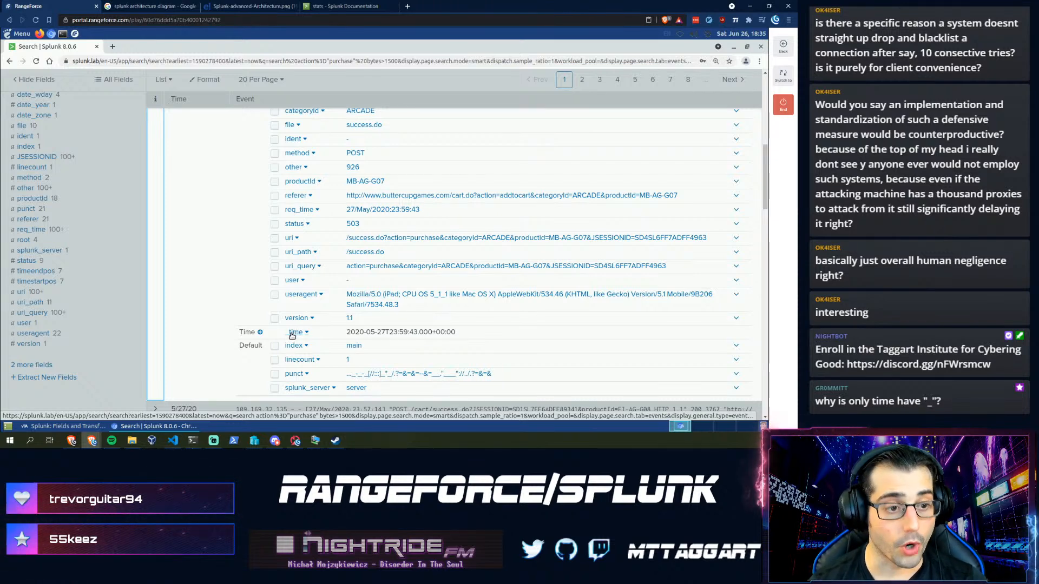
scroll(296, 328, up, 5)
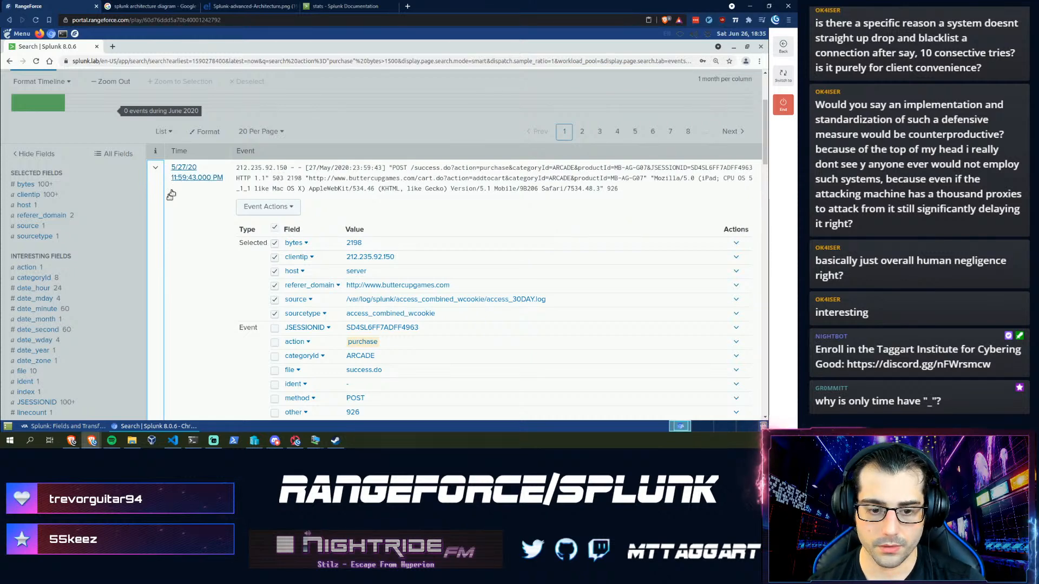
- Paste the copied text into the assistant's referer_domain answer field
click(73, 427)
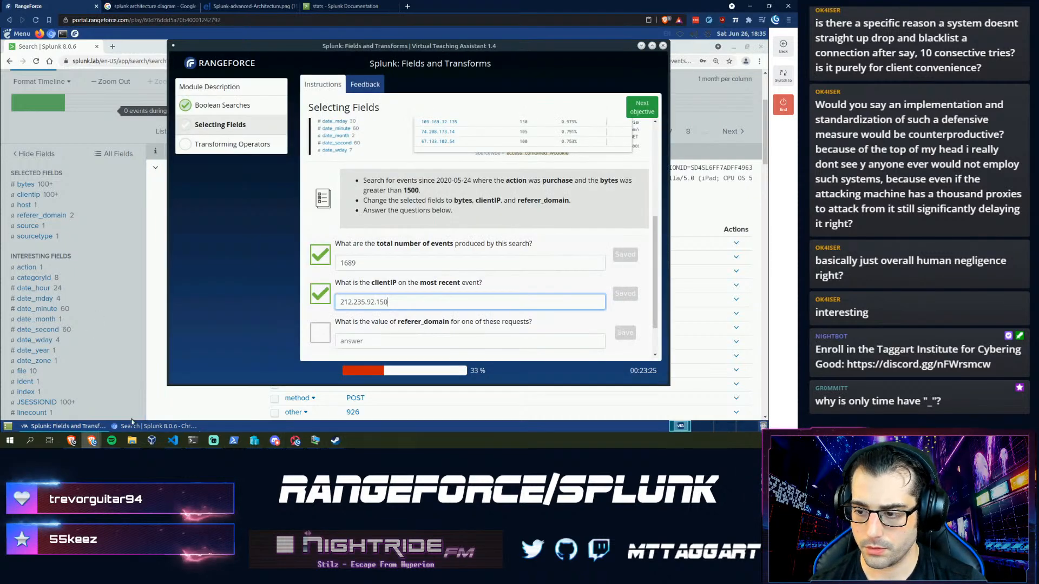
click(370, 341)
key(ctrl+v)
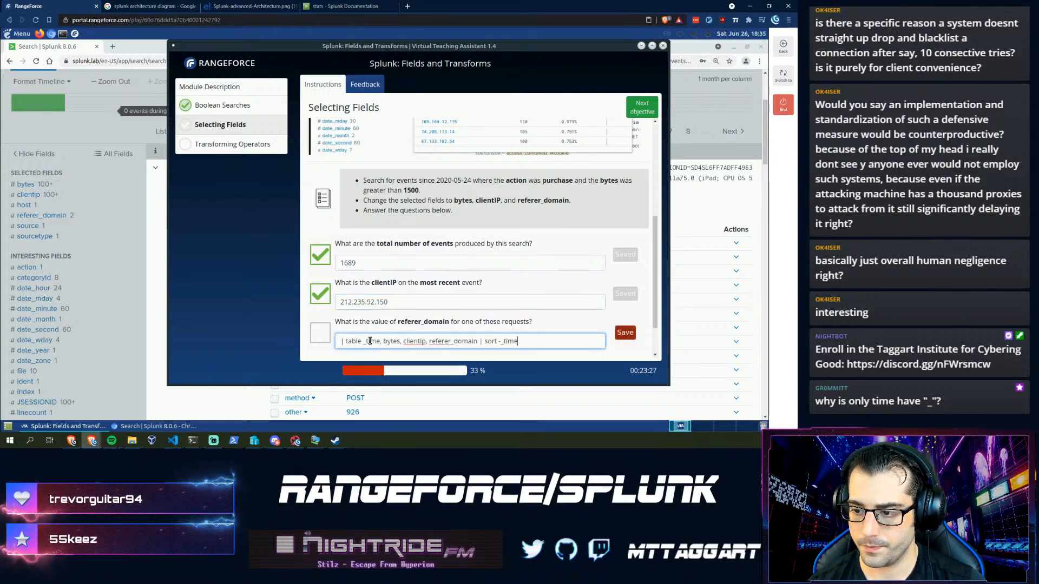
key(Return)
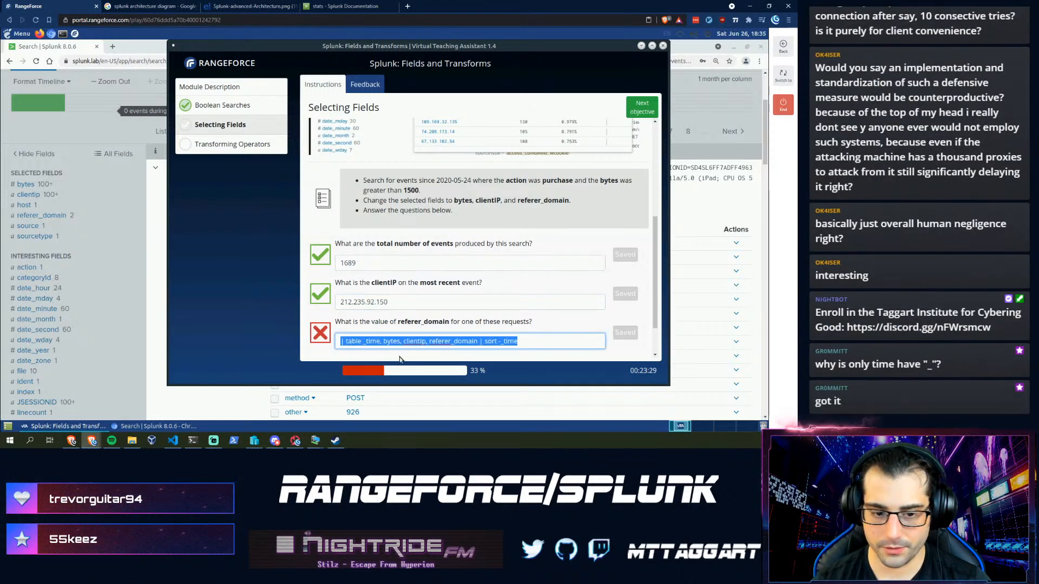
text(http://)
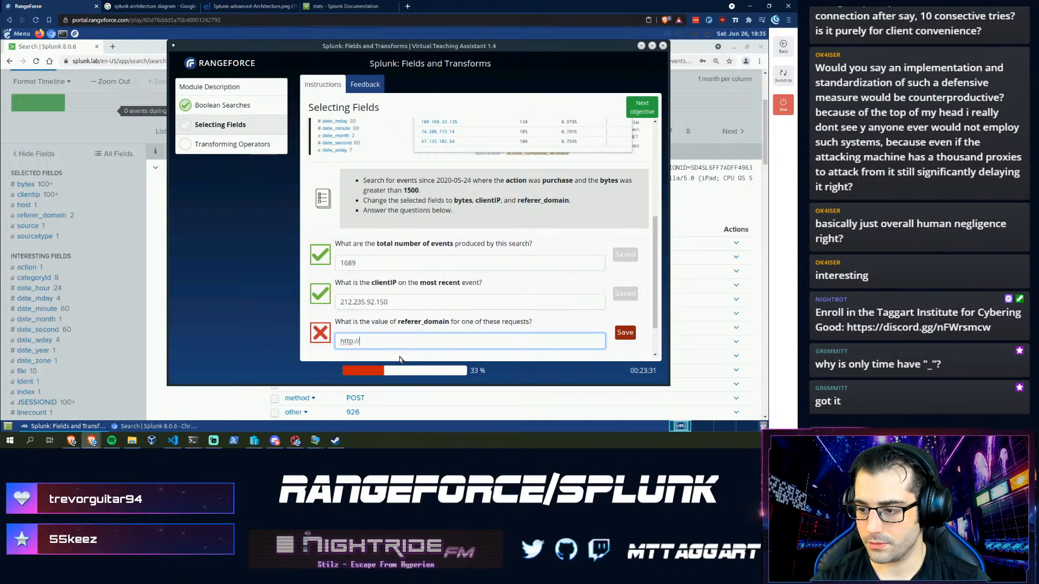
text(buttercuptga)
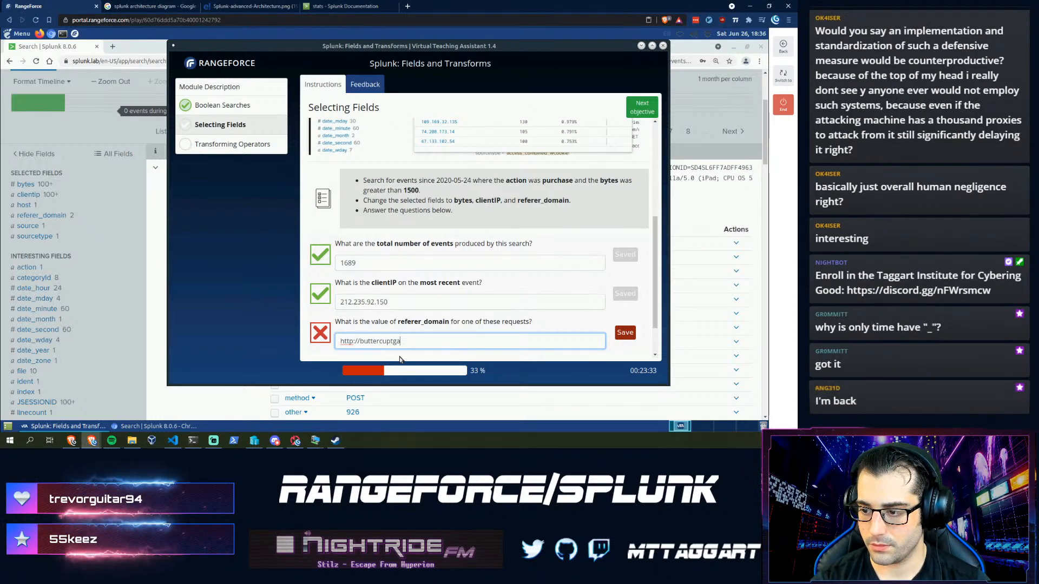
key(BackSpace)
key(BackSpace)
key(BackSpace)
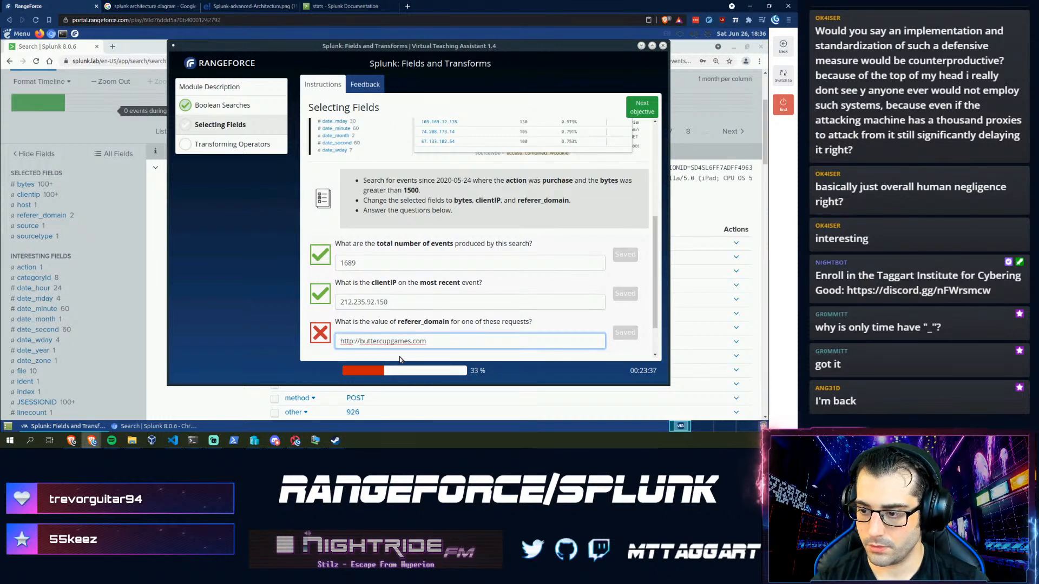
key(Right)
key(Right)
key(Right)
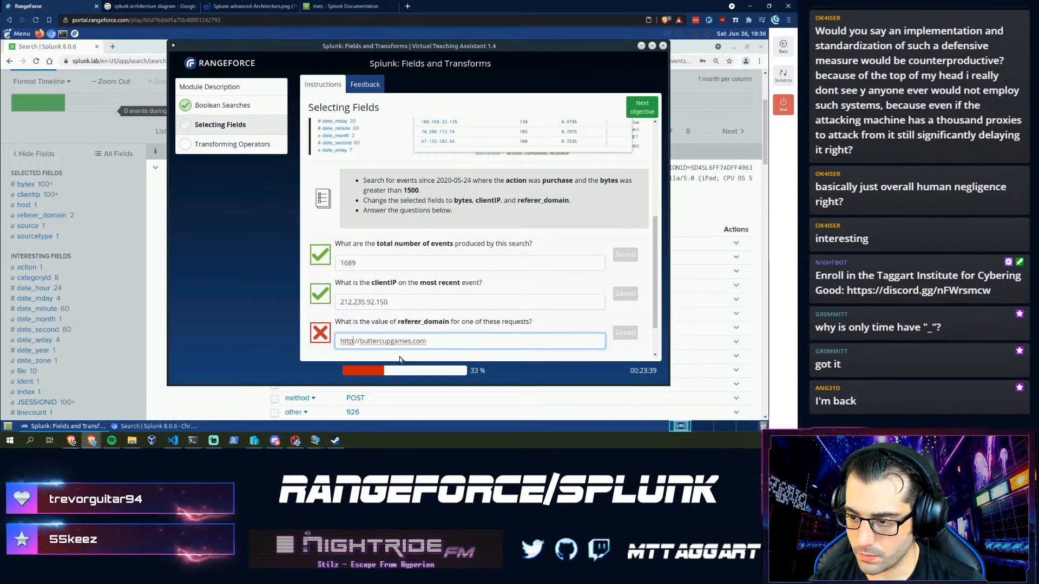
text(s)
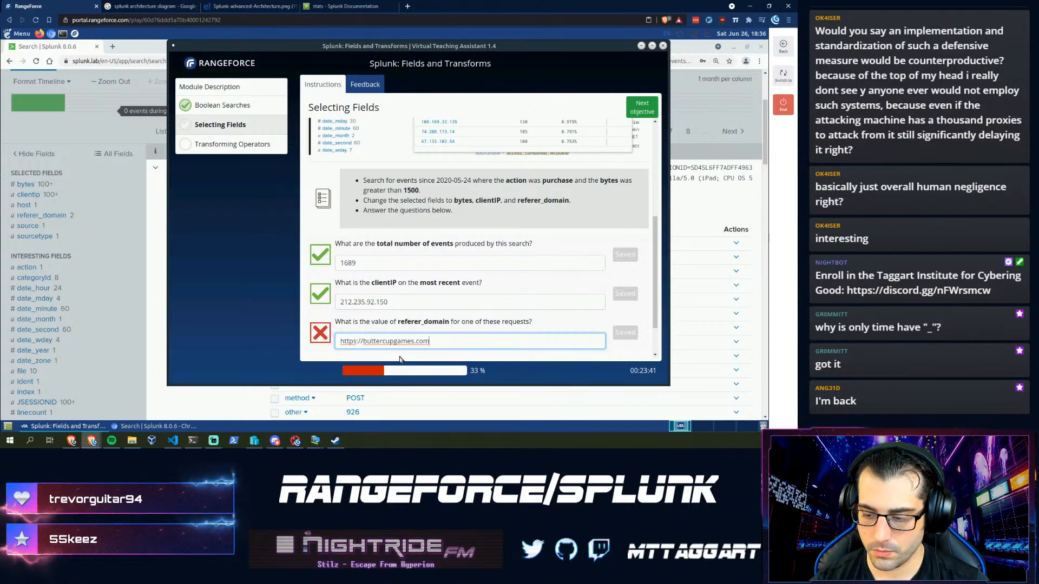
key(ctrl+a)
key(BackSpace)
- Reload the table-and-sort search in Splunk and copy the first row's referer_domain URL
click(93, 63)
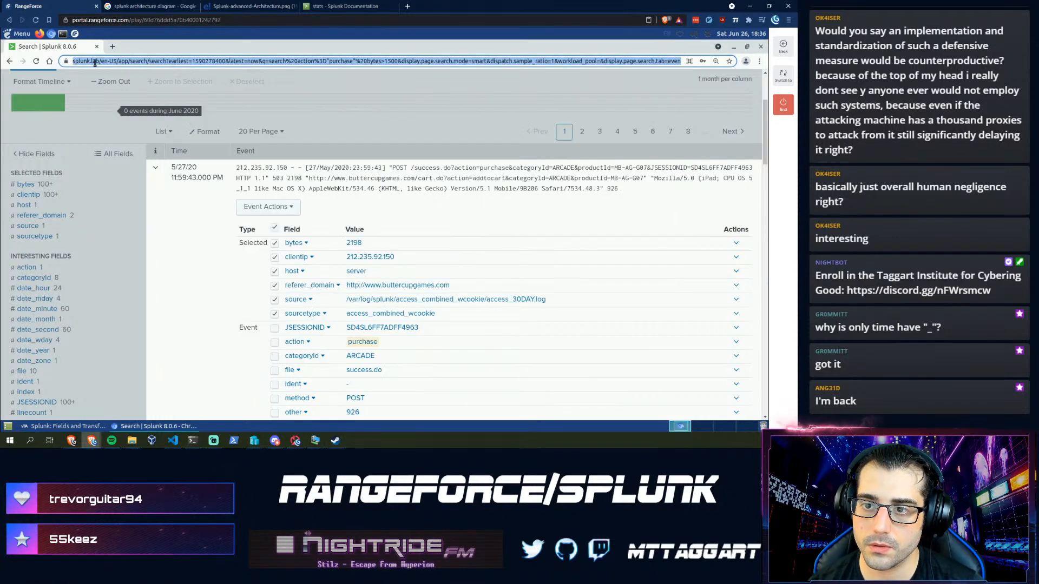
scroll(75, 99, up, 2)
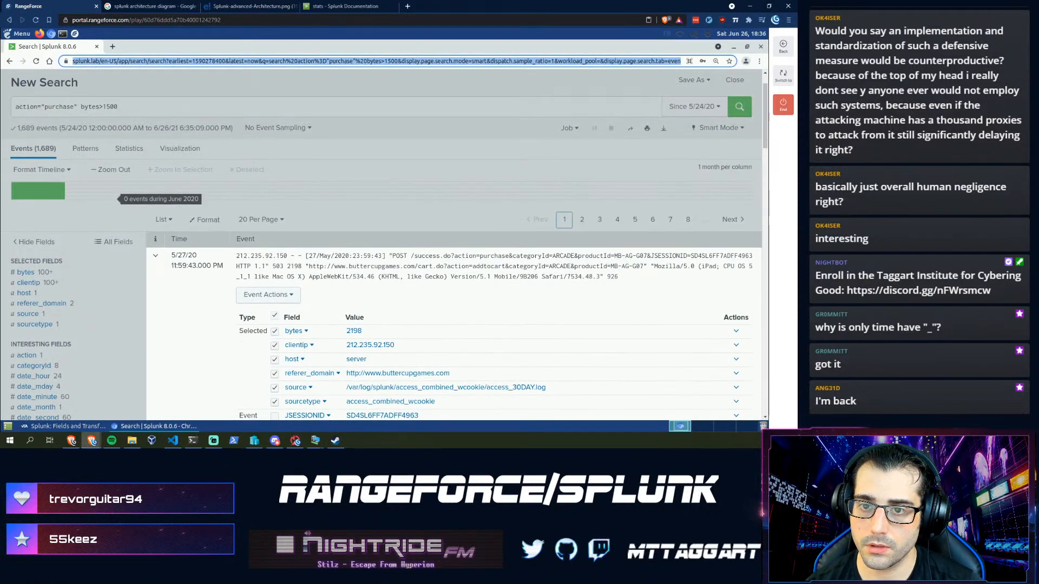
key(ctrl+v)
key(Return)
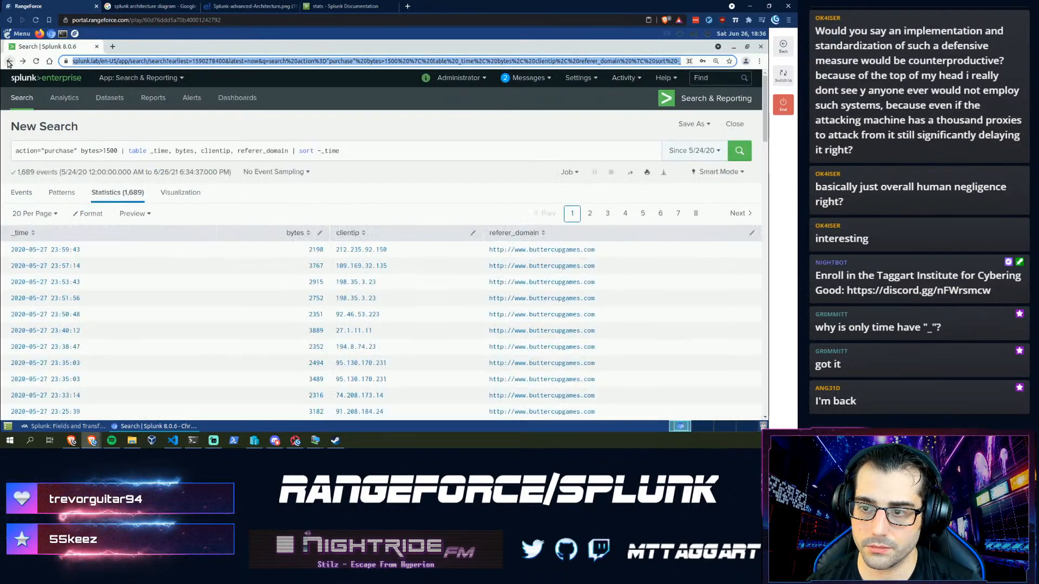
click(601, 254)
drag(490, 252, 484, 251)
key(ctrl+c)
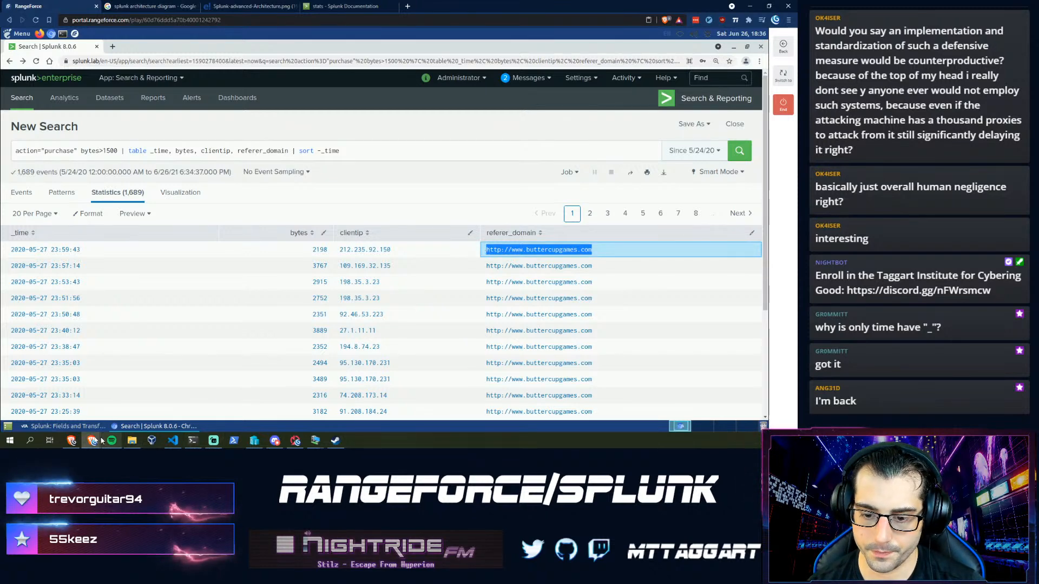
click(88, 426)
key(ctrl+v)
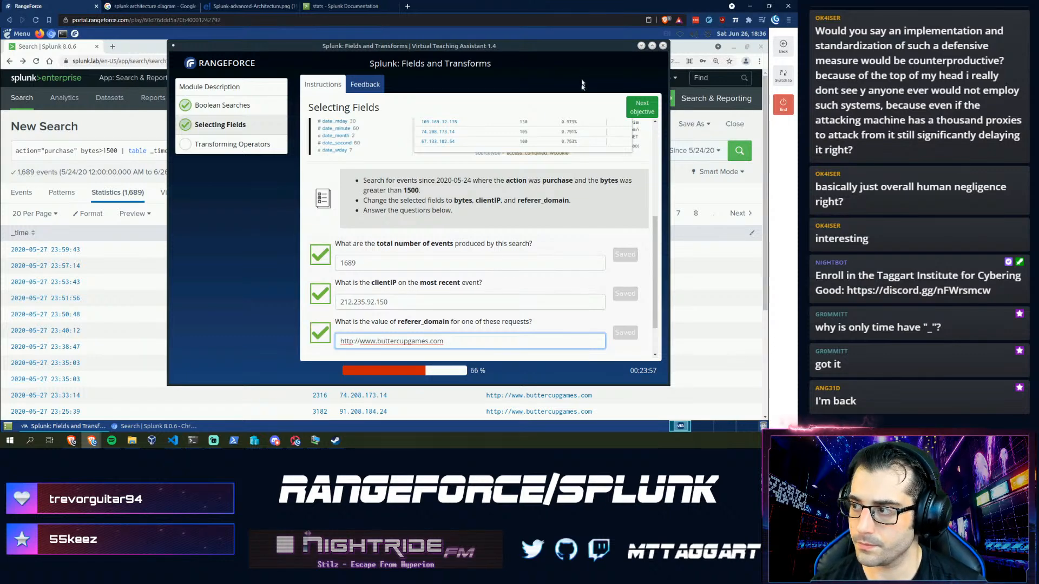
click(639, 117)
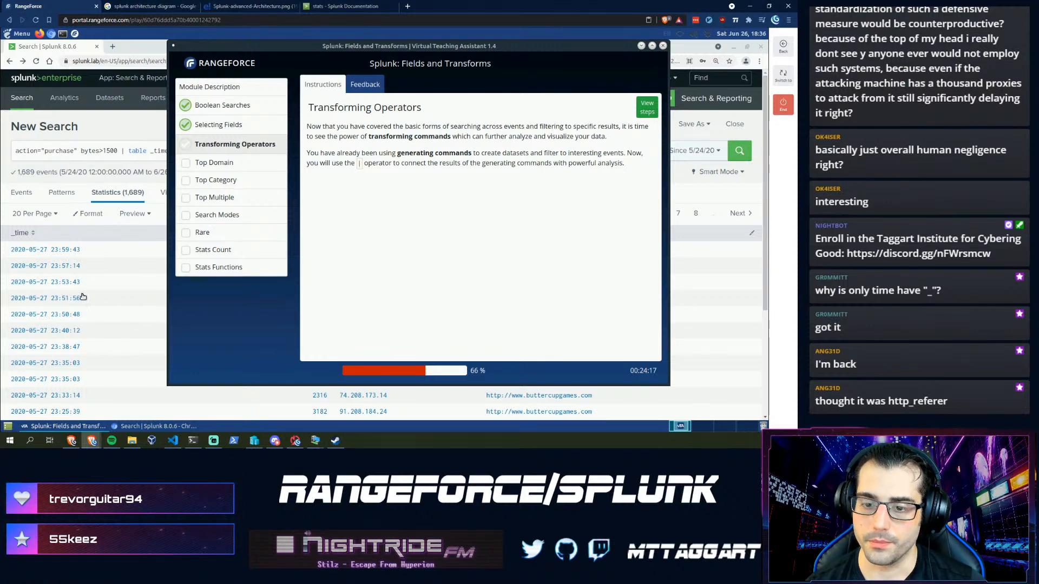
- Switch to the Events view and strip the table and sort commands, re-running the purchase search
click(106, 195)
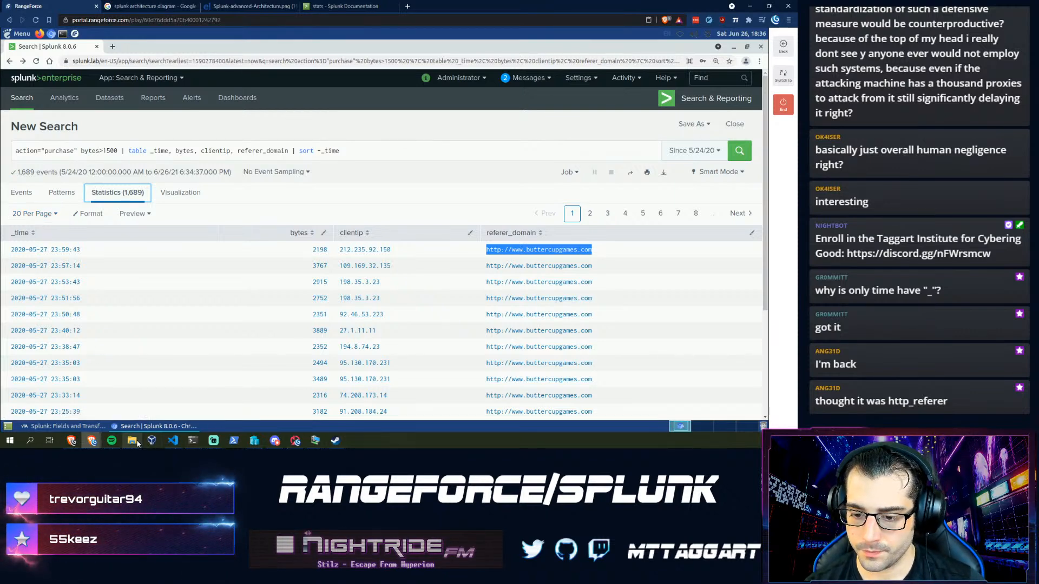
mouse_move(132, 441)
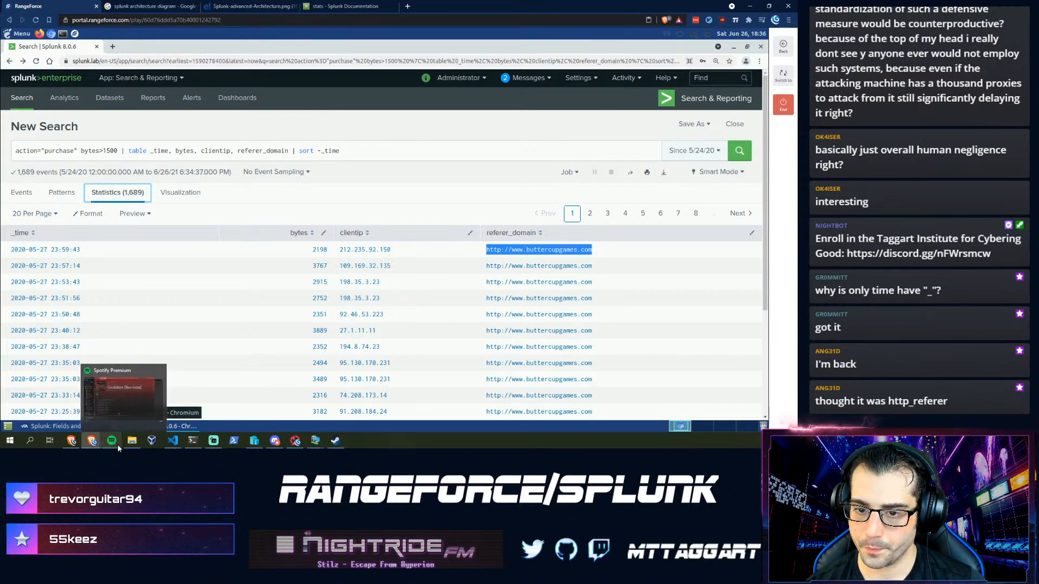
click(18, 201)
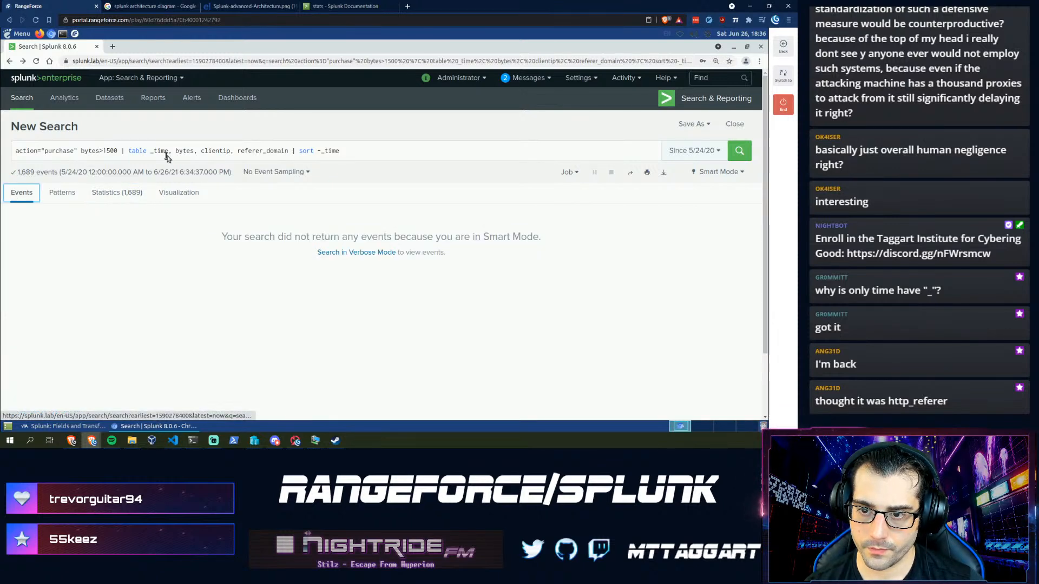
drag(121, 150, 447, 169)
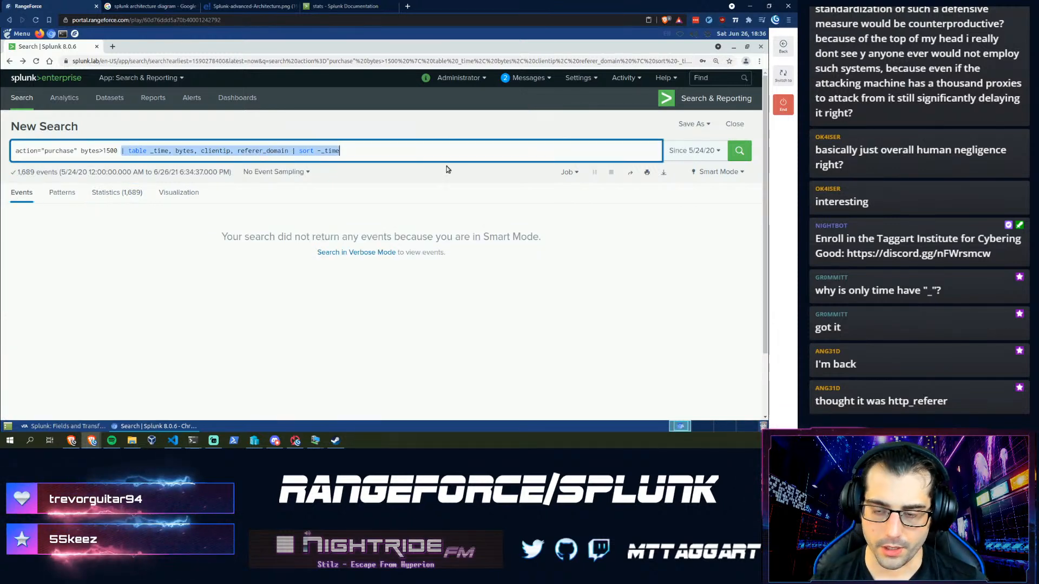
key(BackSpace)
key(Return)
- Scroll the field list, then start a web search for 'http ref' in a new tab
scroll(70, 353, down, 5)
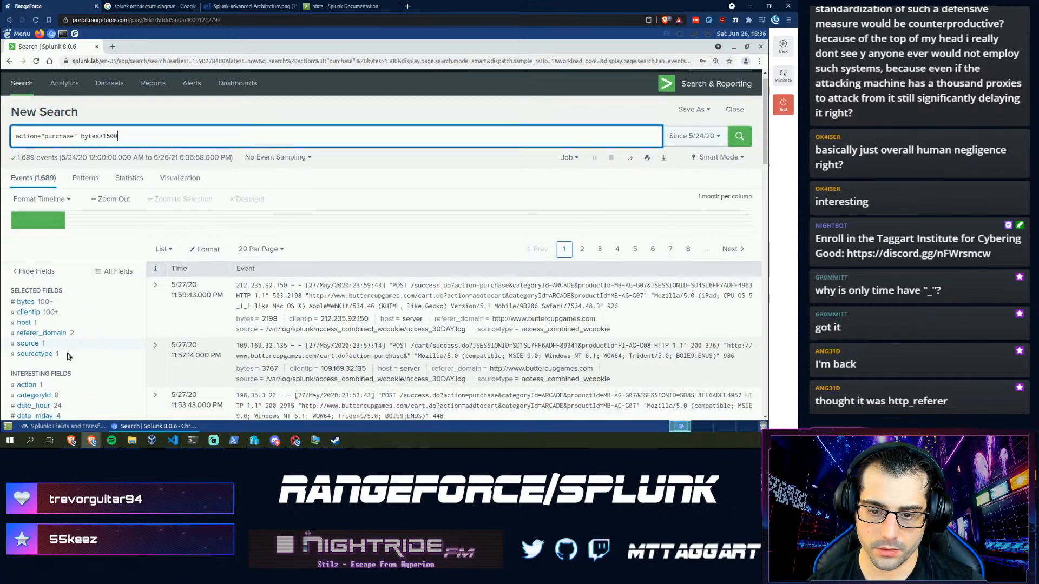
scroll(70, 353, down, 2)
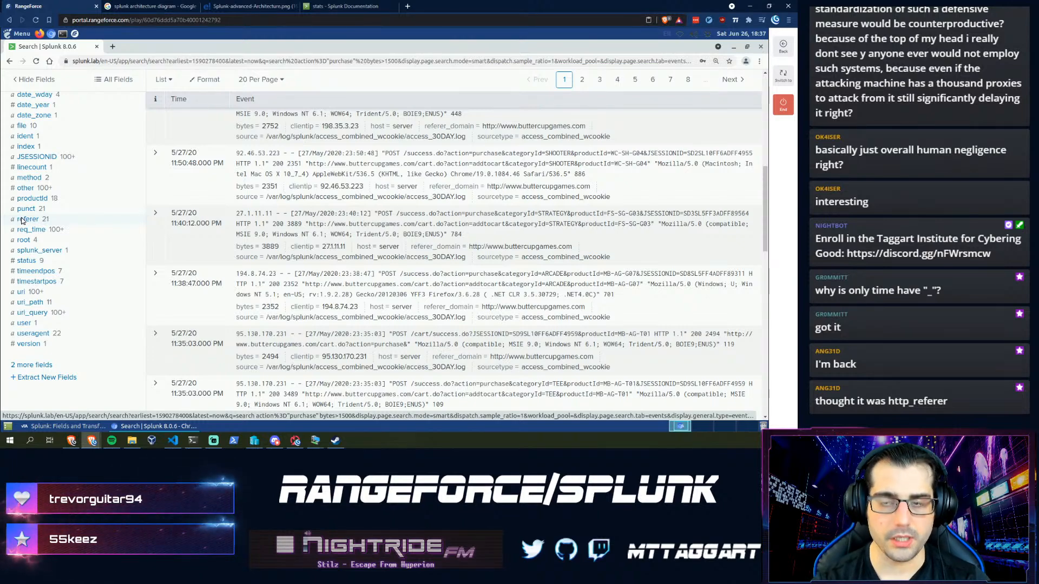
key(ctrl+t)
text(http referer)
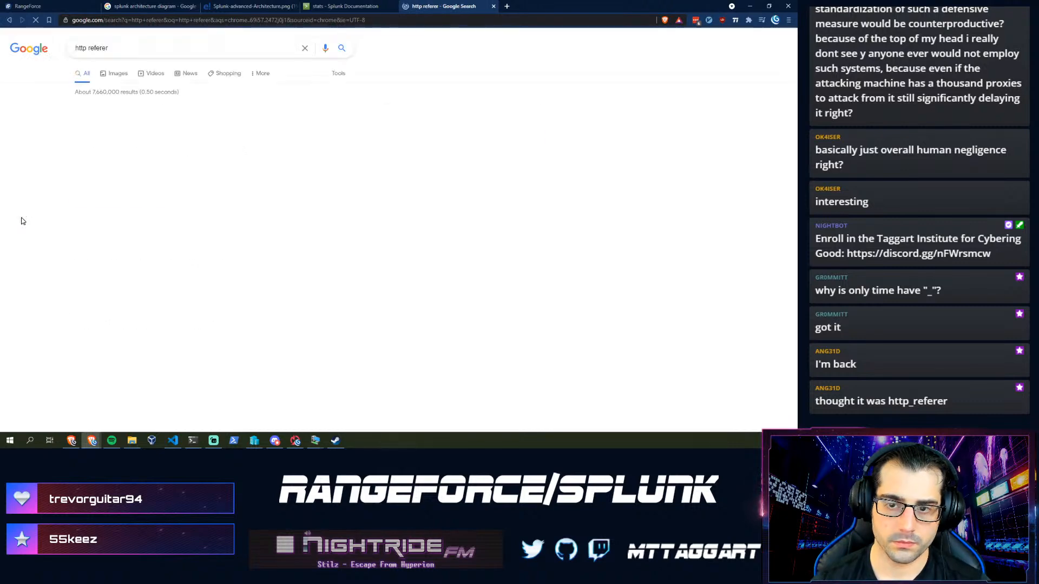
- Read the MDN Referer header page's note about the 'referrer' misspelling, then return to Splunk
click(98, 121)
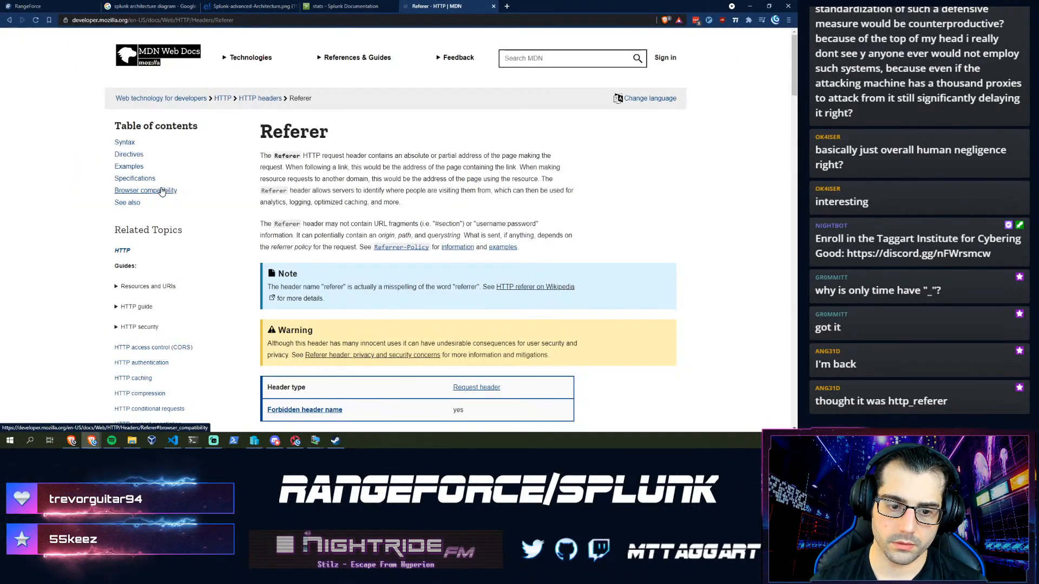
scroll(305, 237, down, 3)
scroll(305, 237, down, 1)
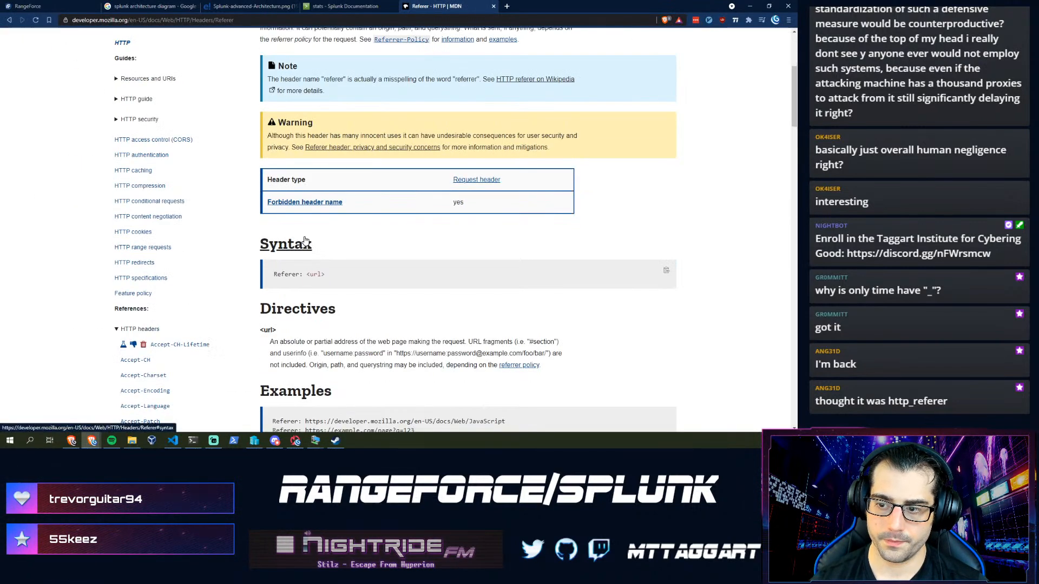
scroll(253, 300, up, 3)
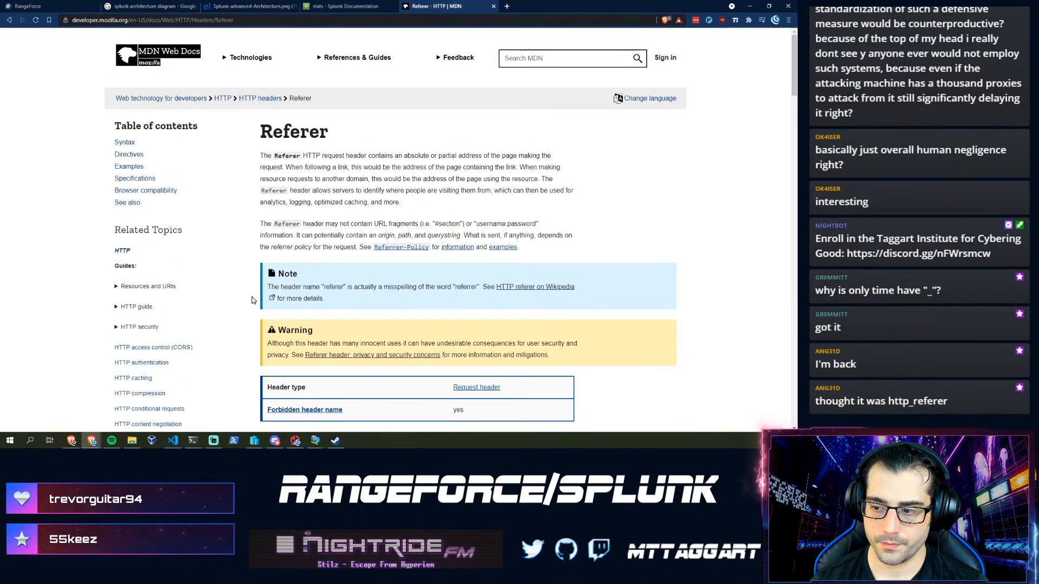
drag(263, 275, 389, 301)
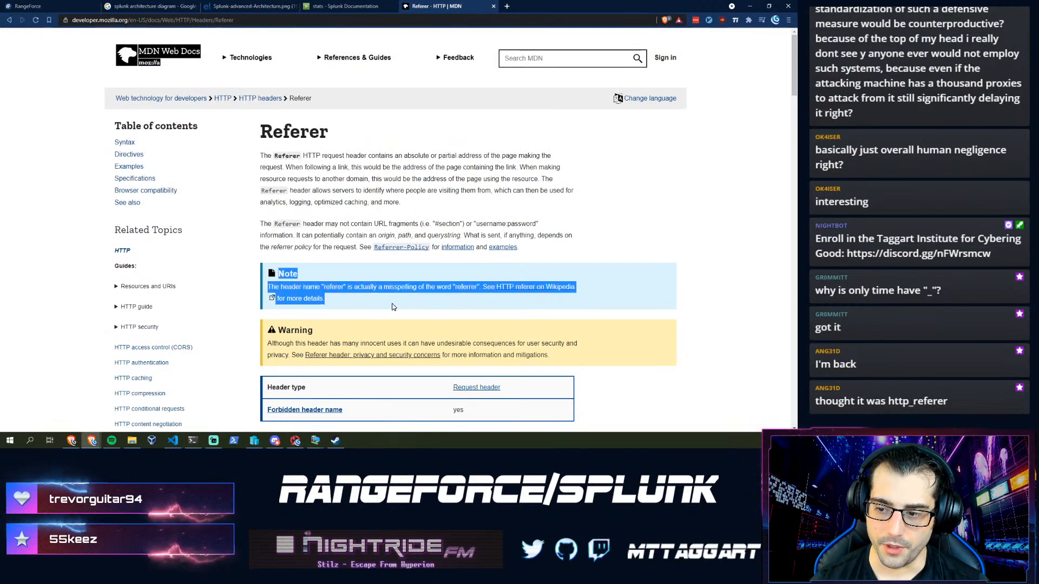
click(433, 302)
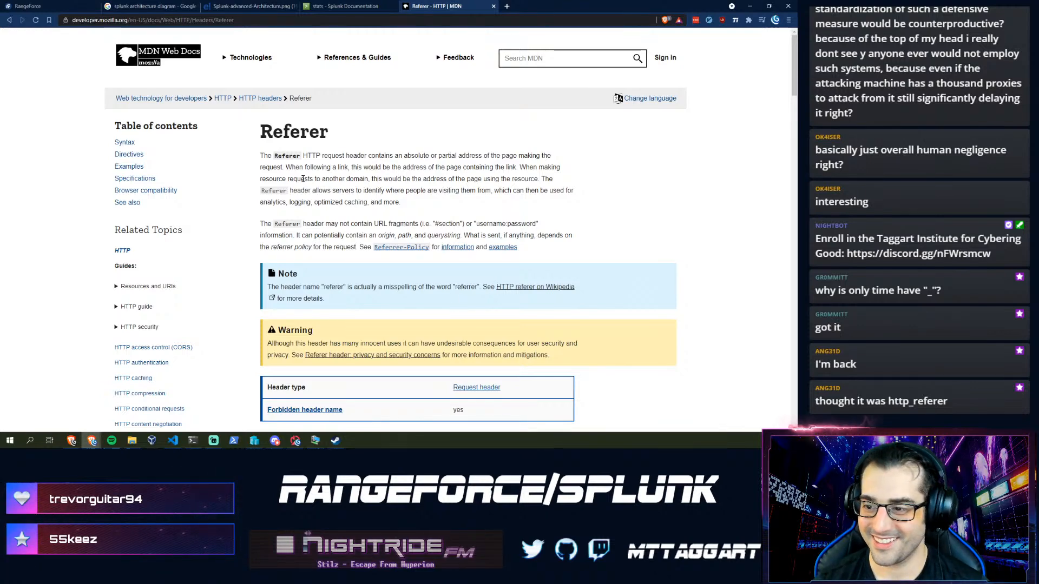
click(73, 4)
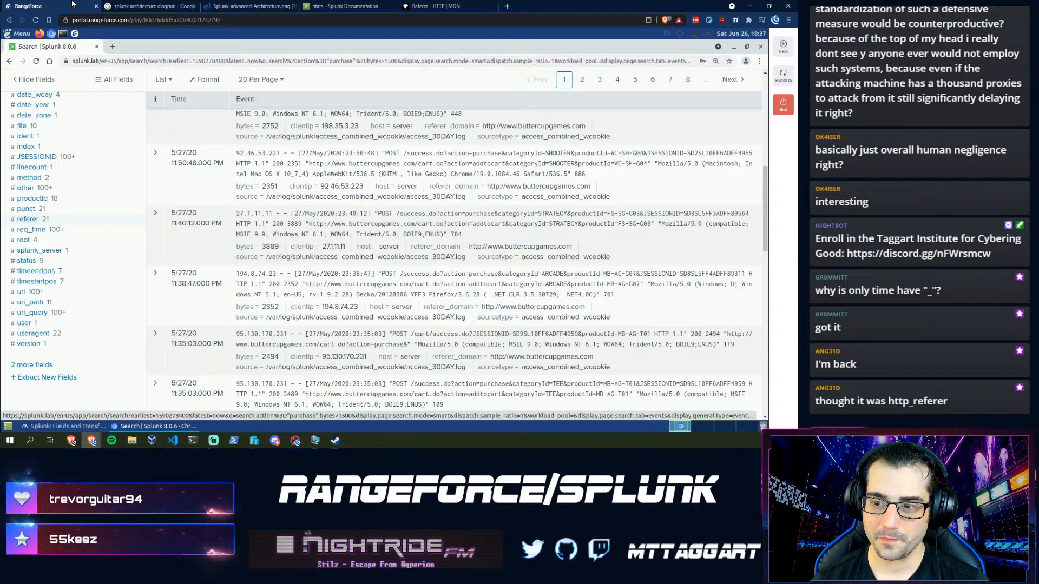
- Advance the assistant to the Top Domain task and select its top referer_domain command
click(60, 426)
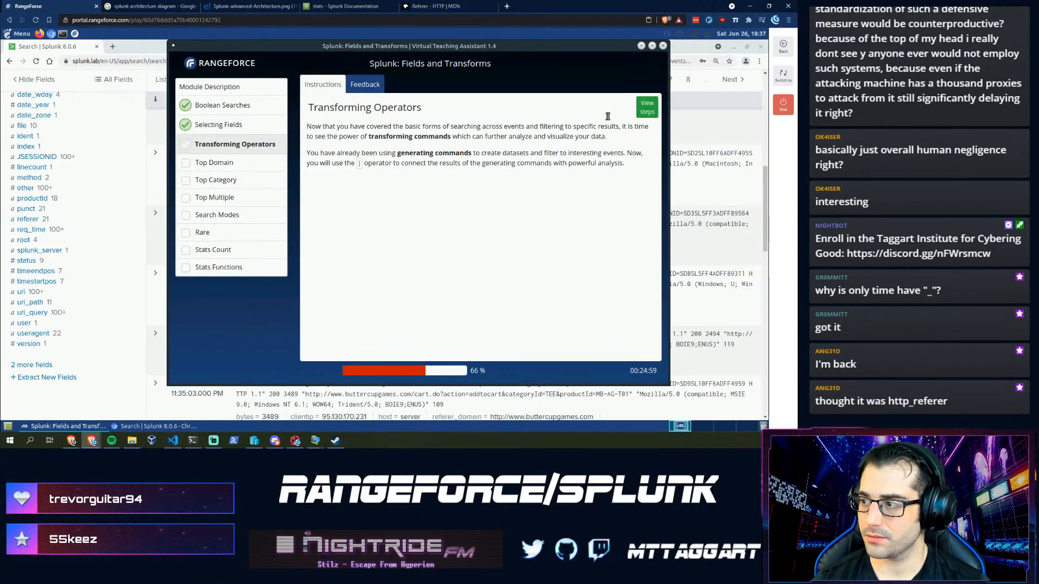
click(648, 105)
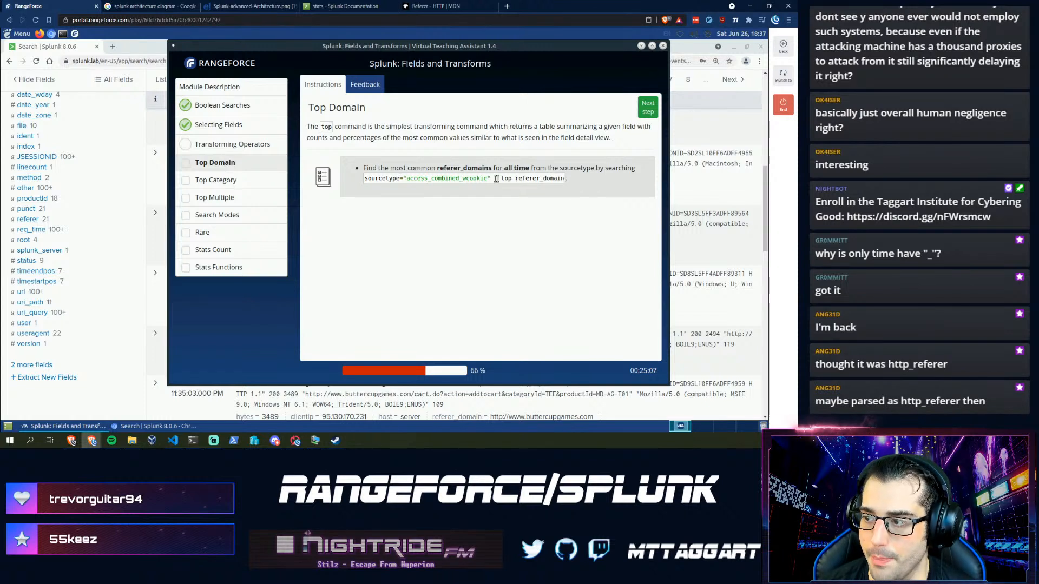
drag(396, 186, 359, 179)
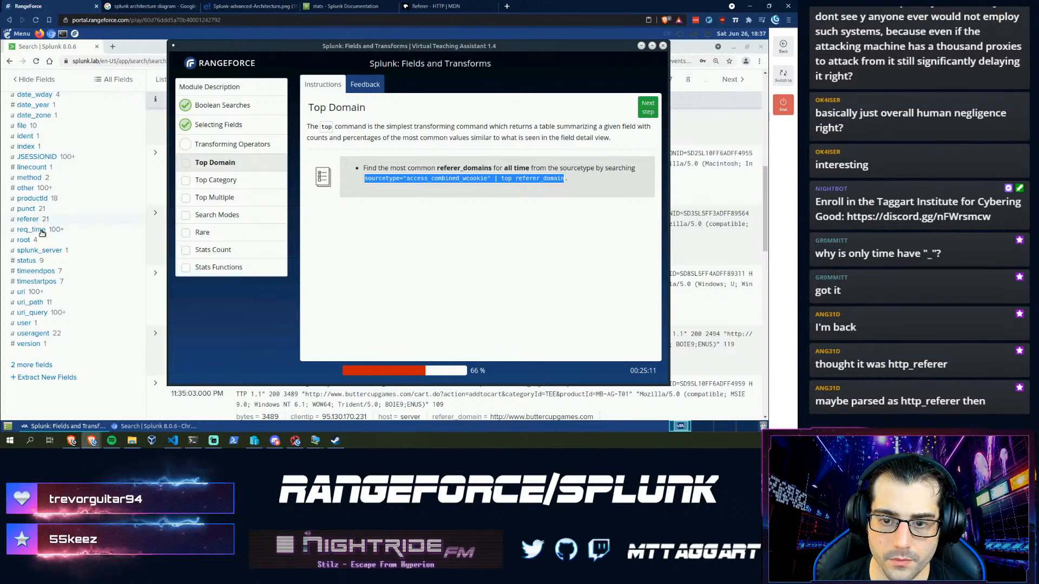
- View the referer field's top values in the sidebar, close the summary, and scroll back up
click(28, 218)
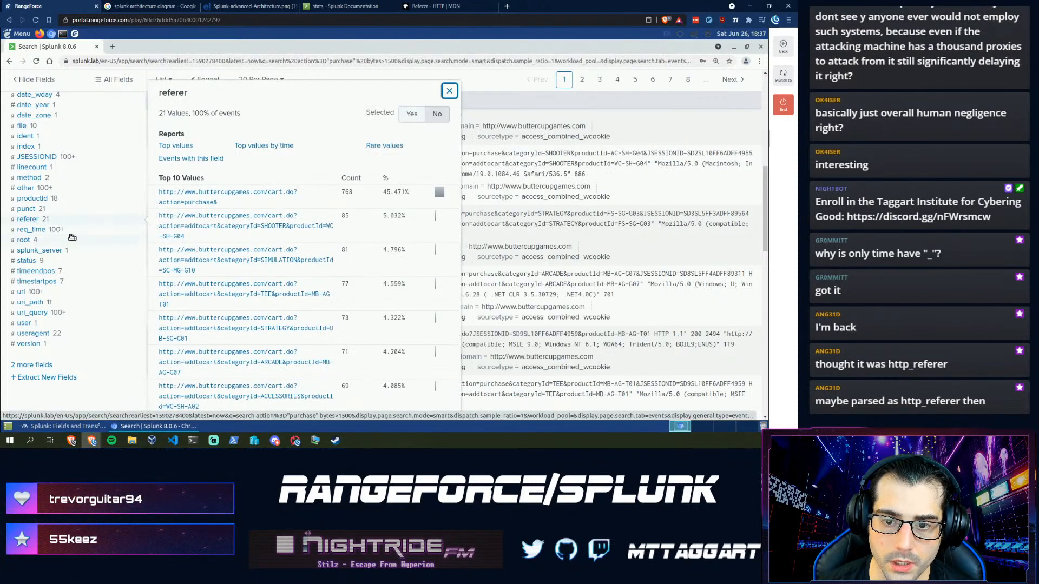
click(26, 219)
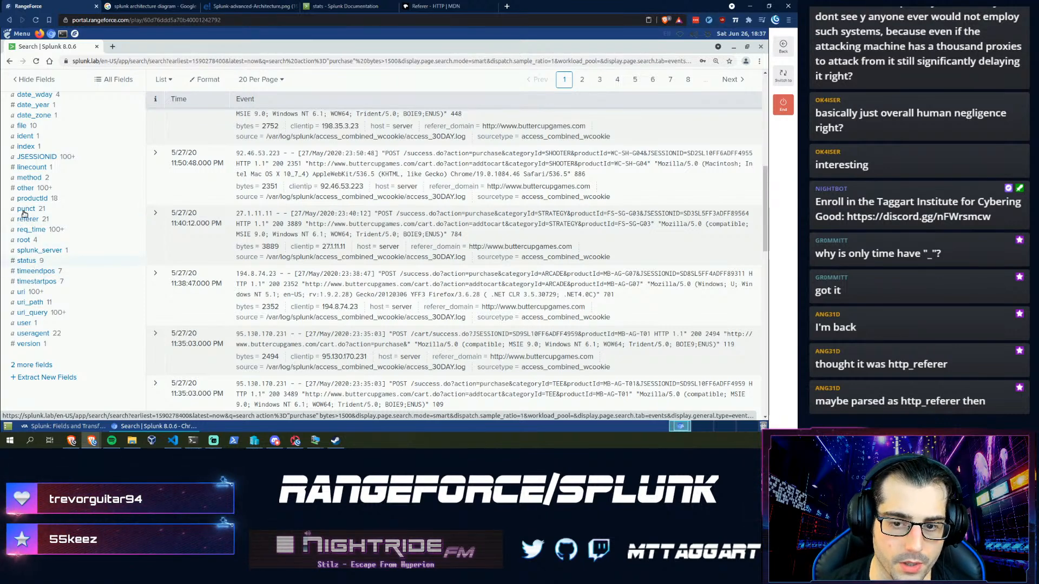
scroll(29, 234, up, 3)
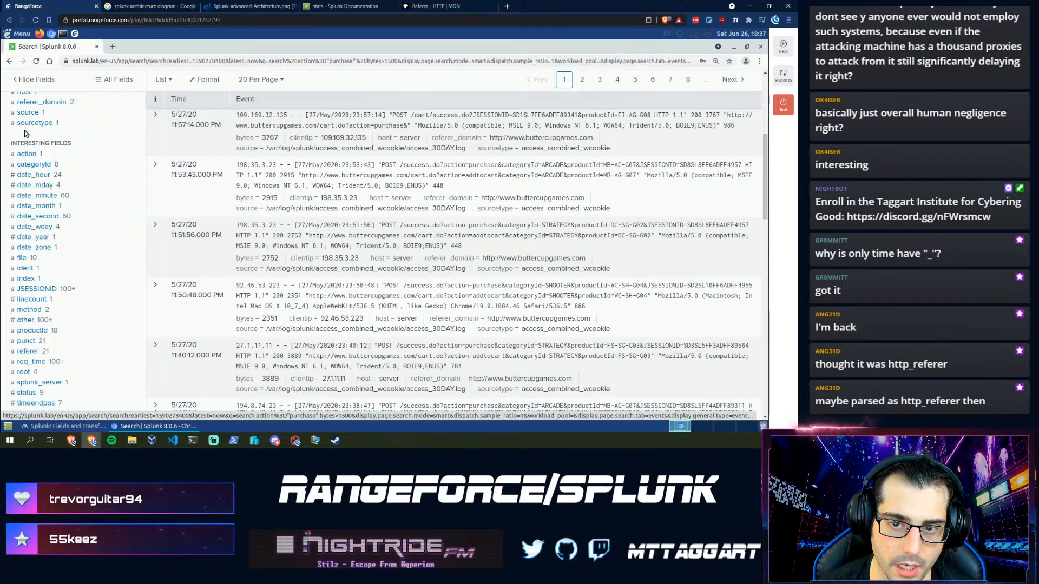
scroll(25, 133, up, 2)
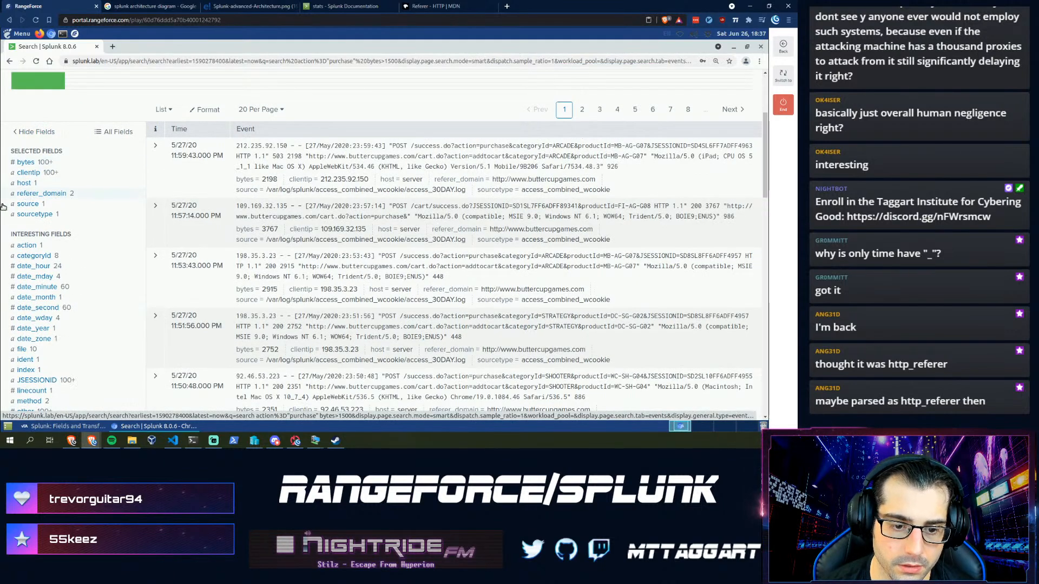
scroll(145, 134, up, 3)
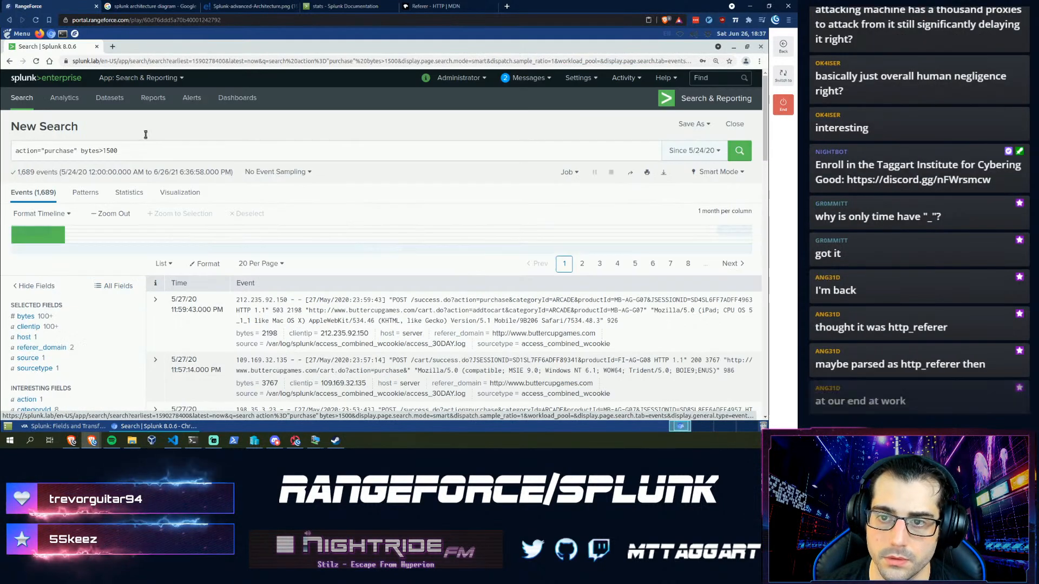
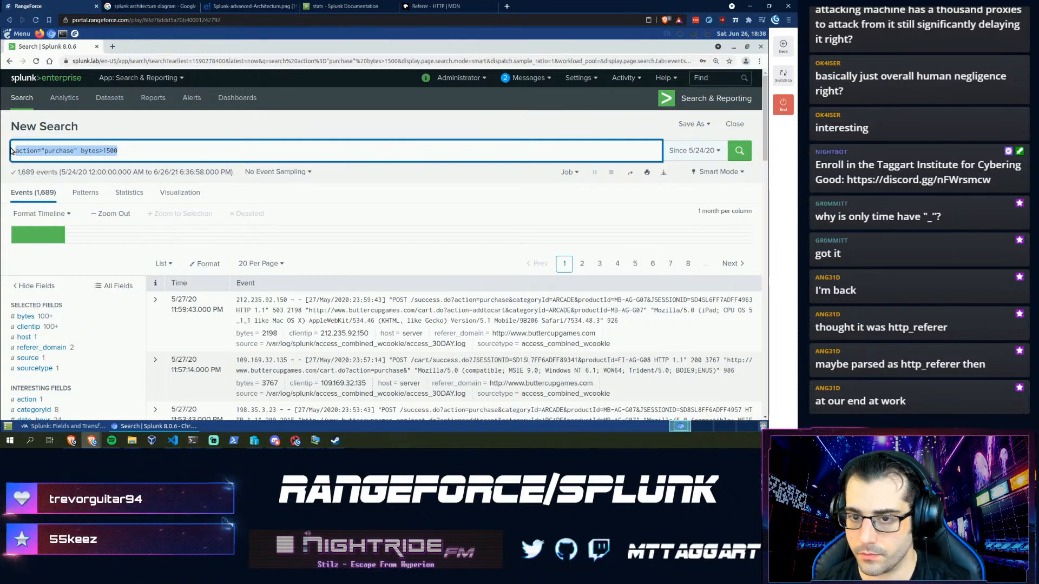
- Paste the sourcetype=access_combined_wcookie | top referer_domain query and set the time range to All time
text(sourcetype="access_combined_wcookie" | top referer_domain)
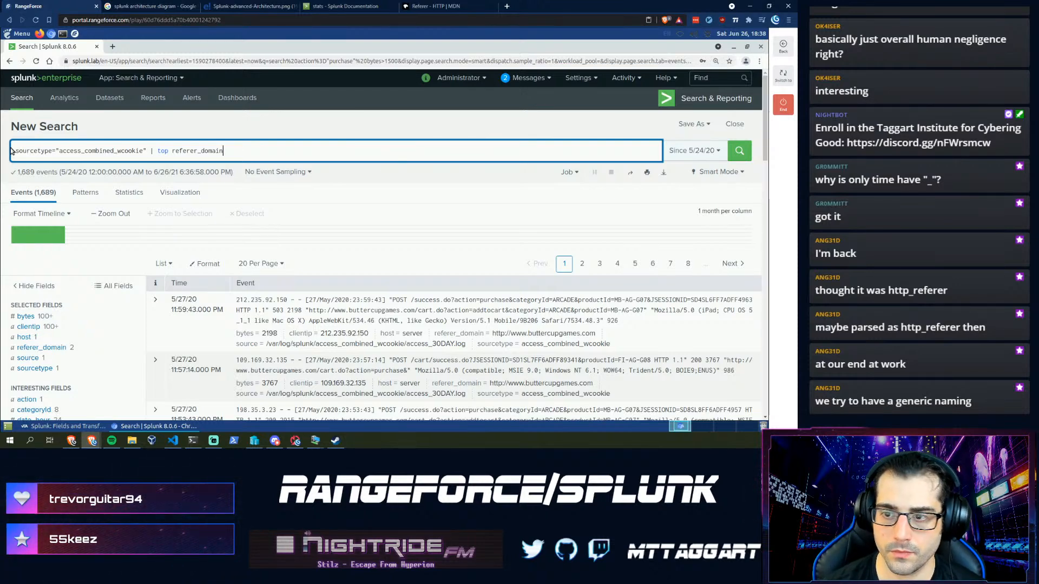
click(682, 151)
click(426, 174)
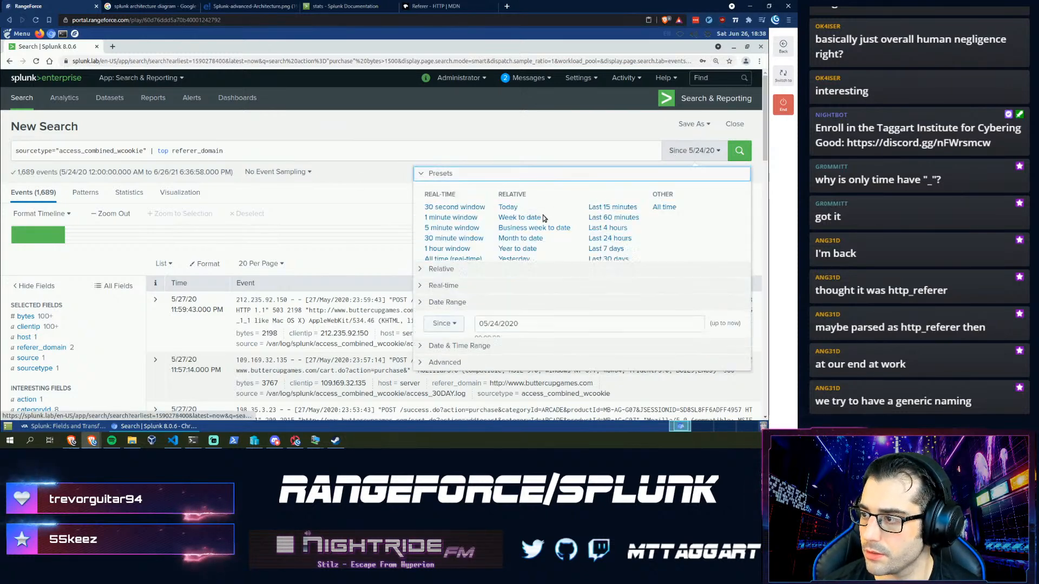
click(663, 205)
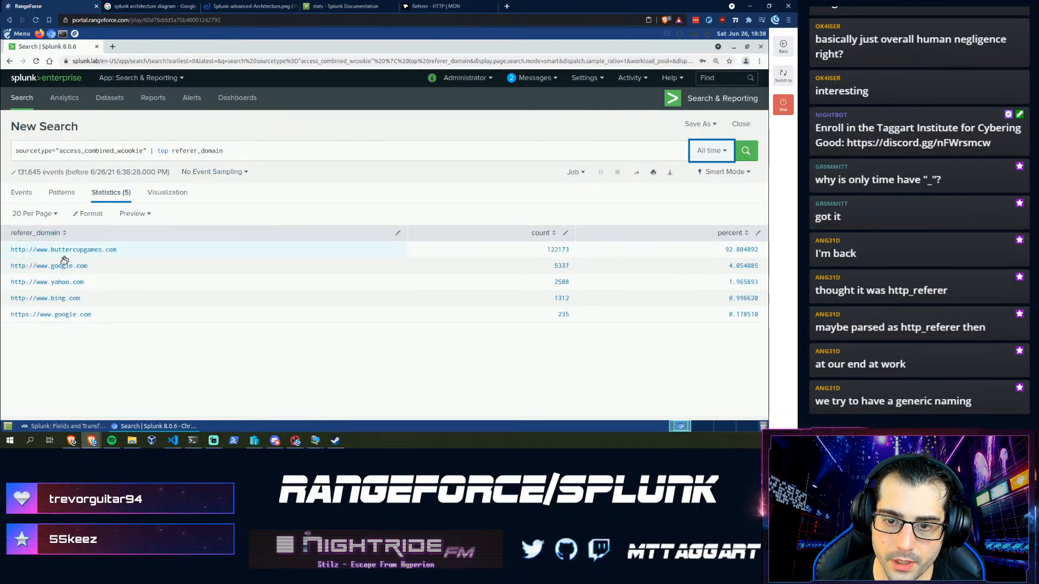
- Try top 20 and limit=20 on referer_domain, then revert and rerun the plain top search
click(172, 150)
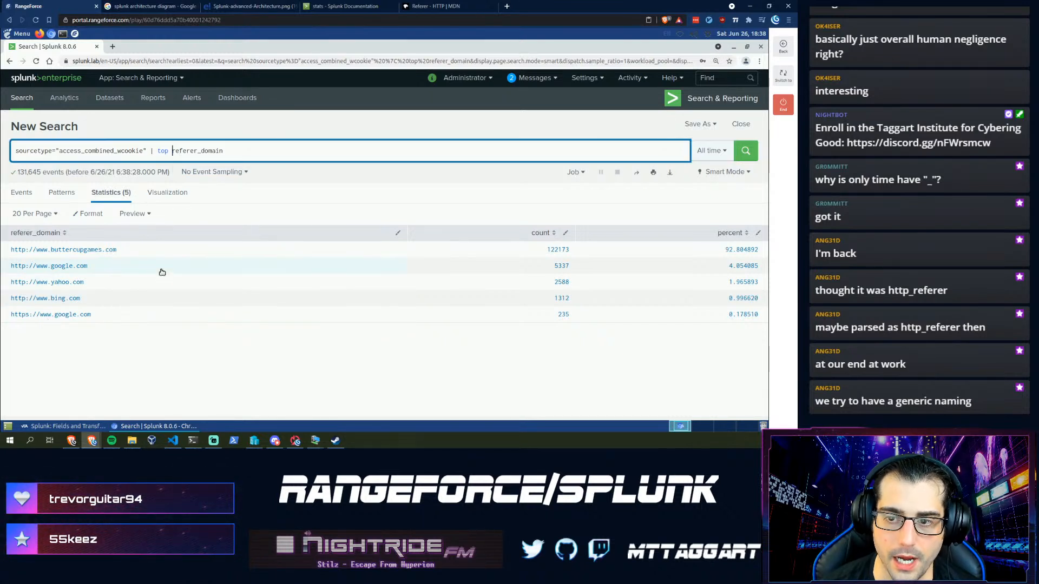
text(20)
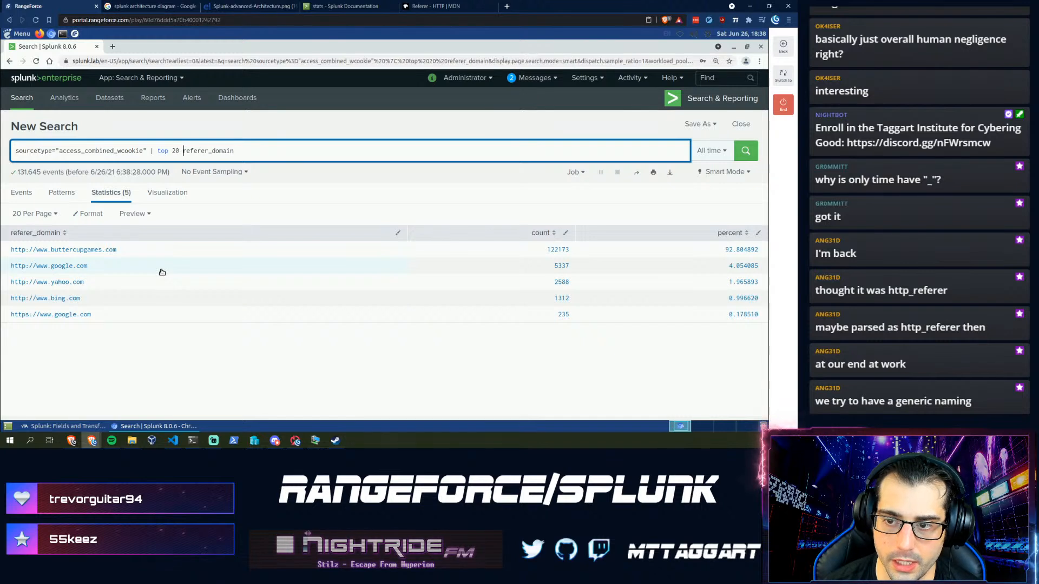
key(Return)
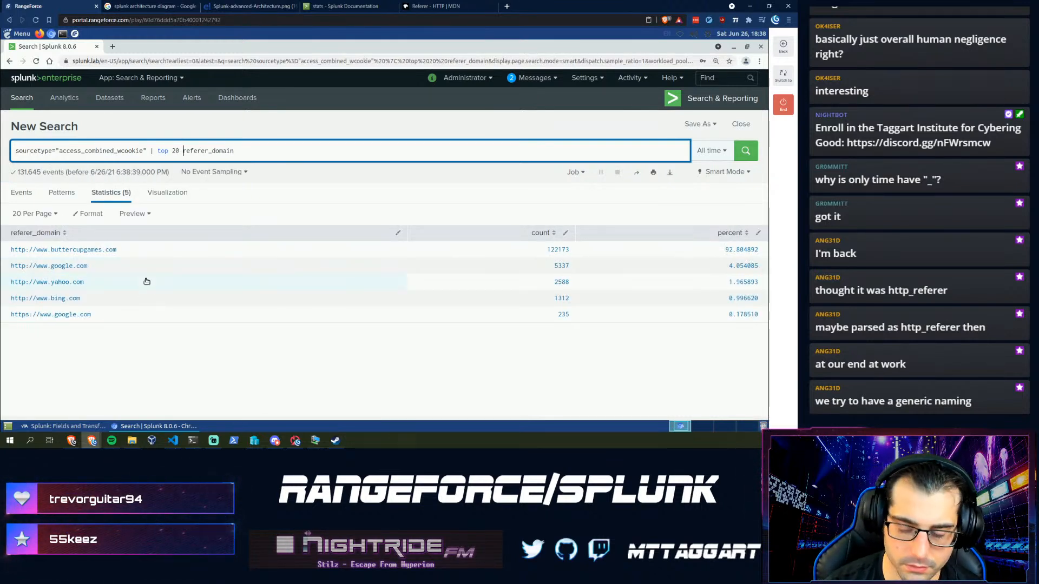
key(BackSpace)
key(BackSpace)
key(BackSpace)
text(10)
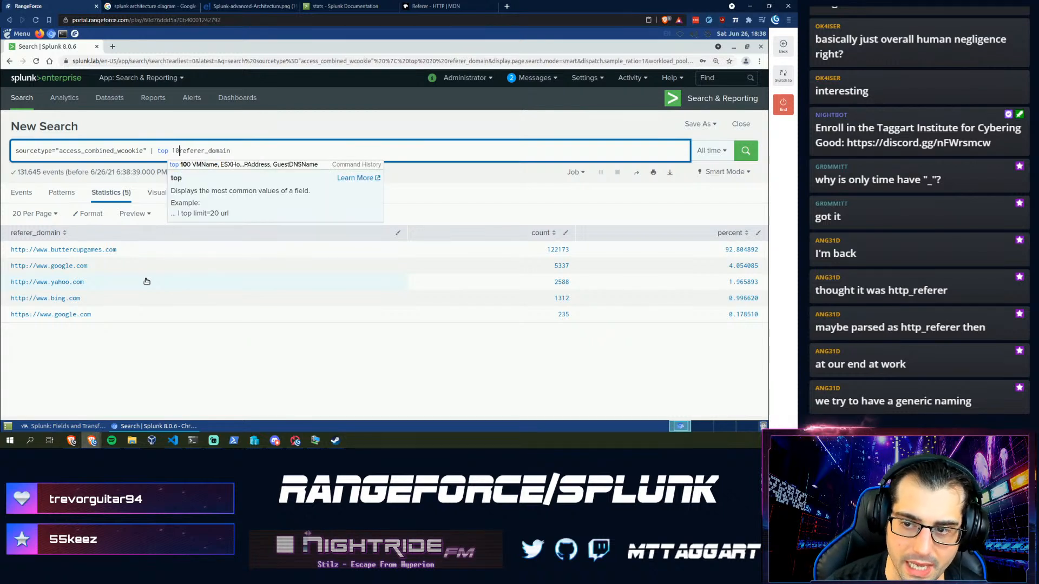
key(BackSpace)
key(BackSpace)
key(BackSpace)
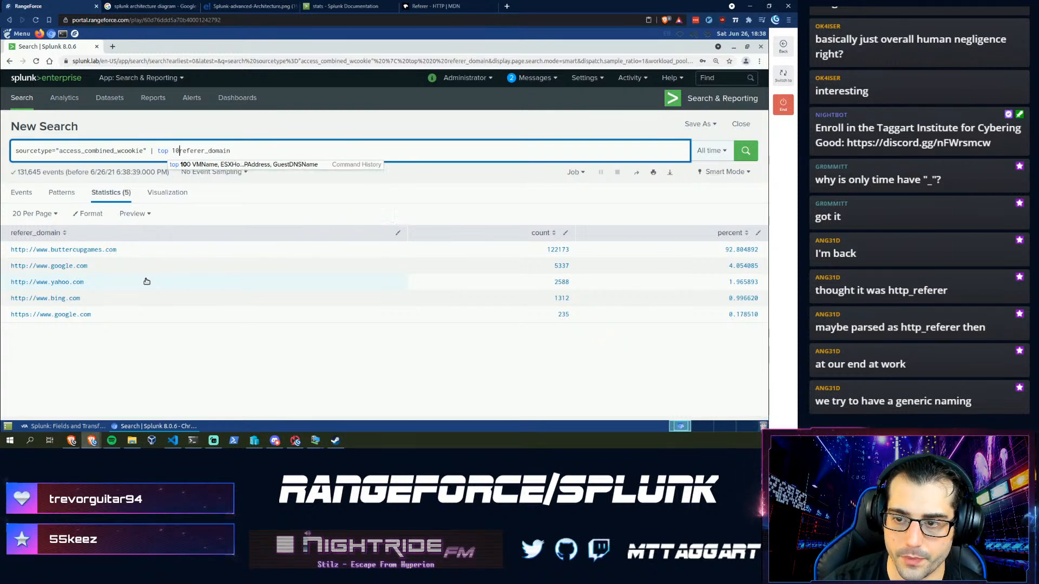
text(limit)
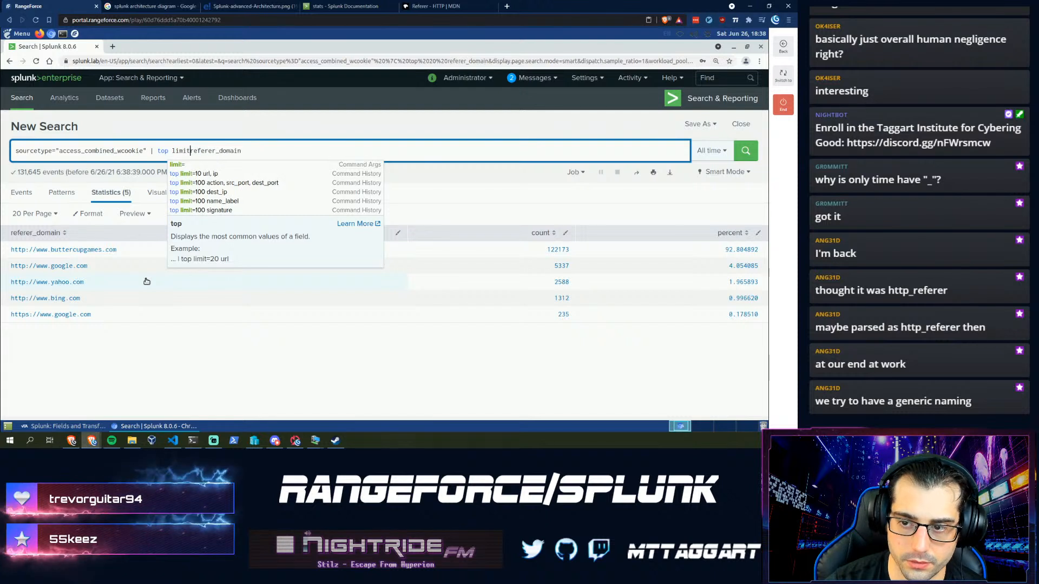
text(=)
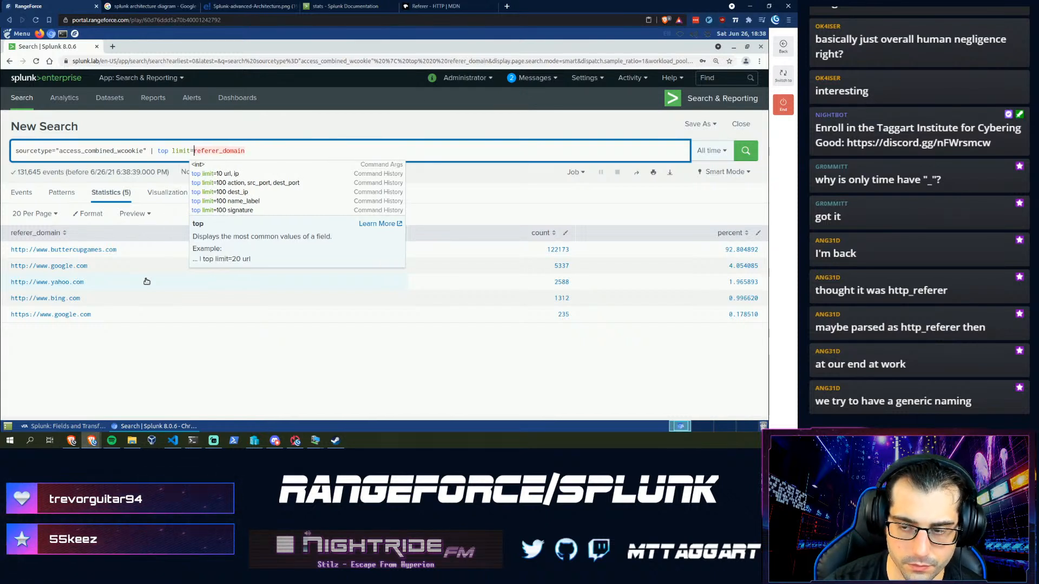
text(20)
key(Return)
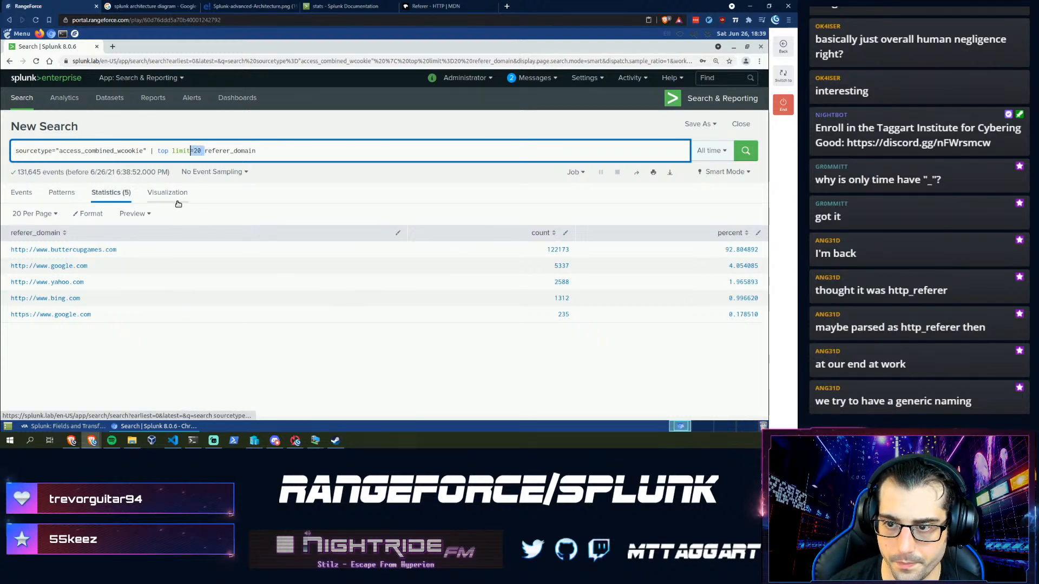
key(shift+Left)
key(shift+Left)
key(shift+Left)
key(shift+Left)
key(shift+Left)
key(BackSpace)
key(Return)
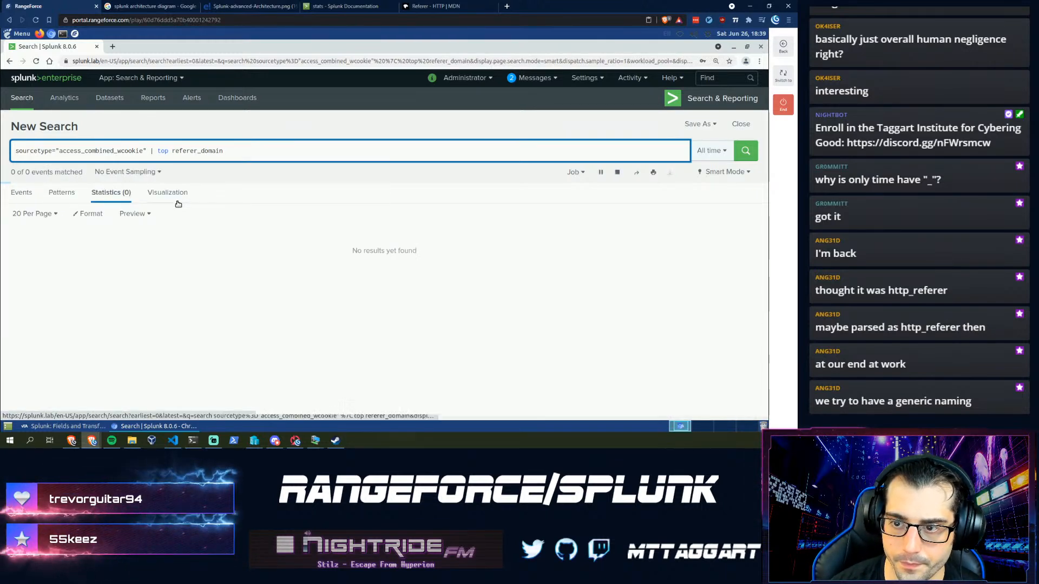
click(88, 427)
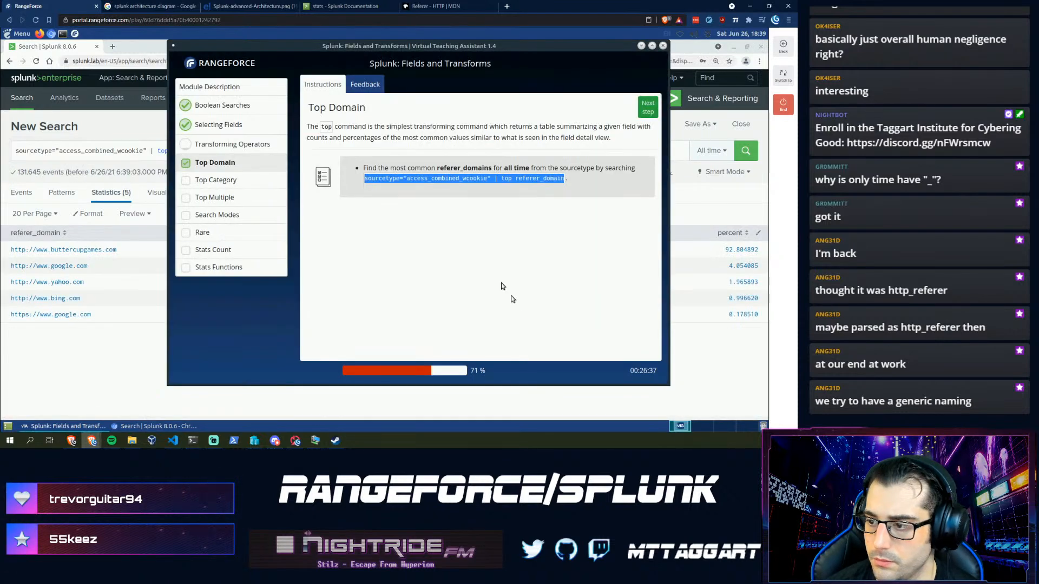
- Advance to the Top Category step and run top categoryId on access_combined_wcookie
click(646, 109)
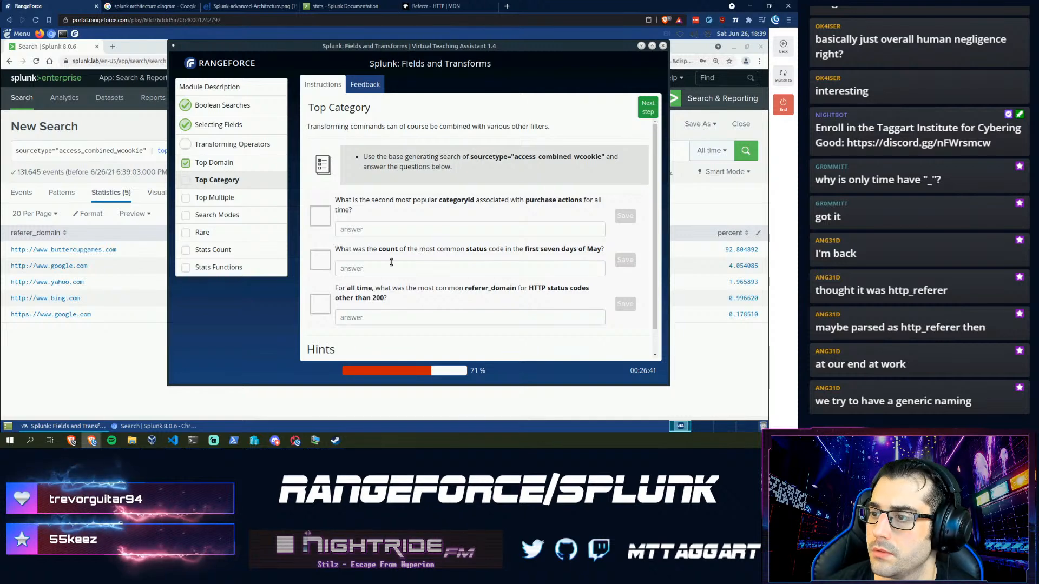
click(372, 231)
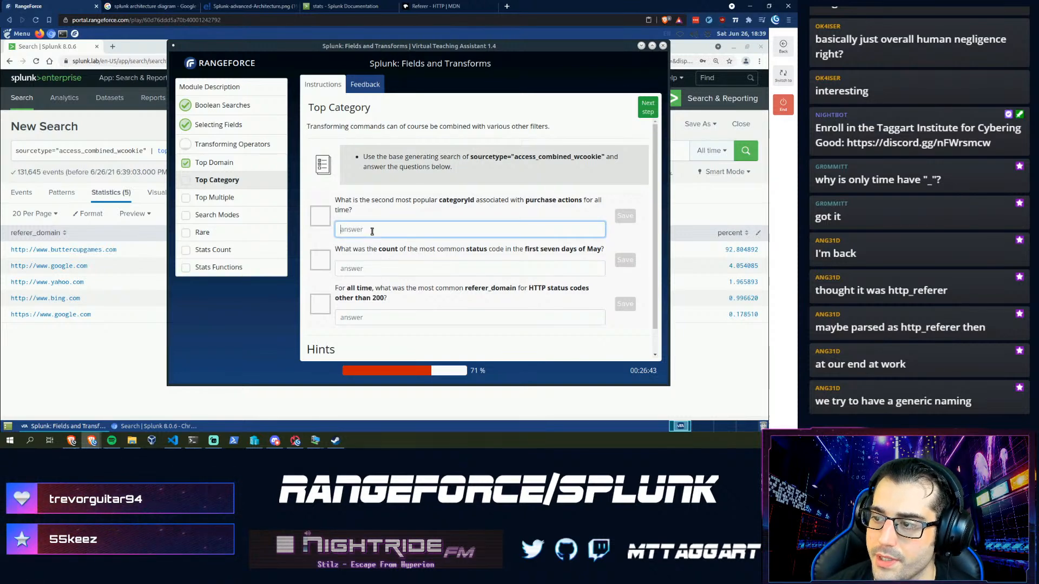
click(120, 150)
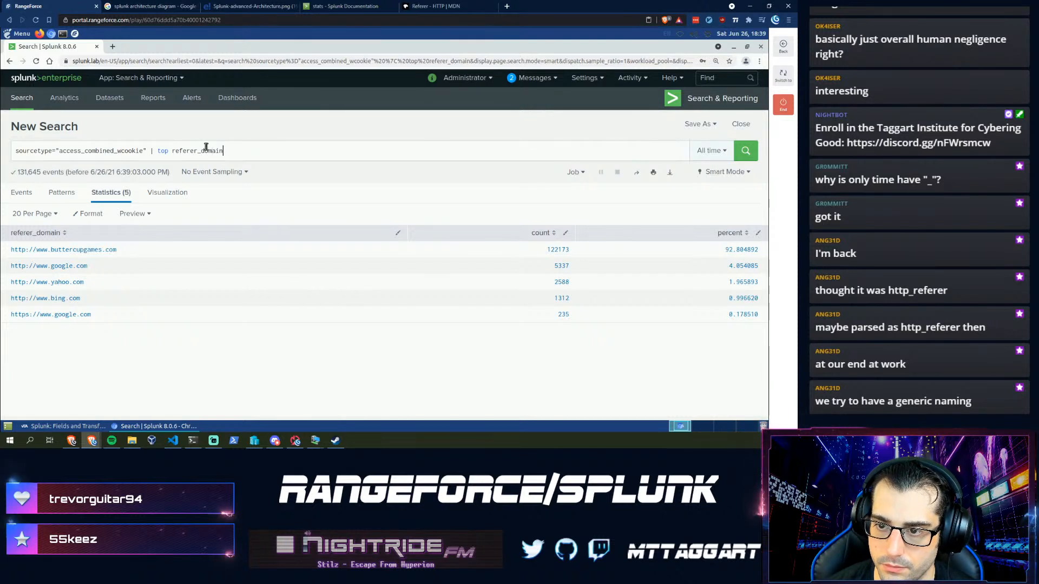
double_click(201, 150)
text(catego)
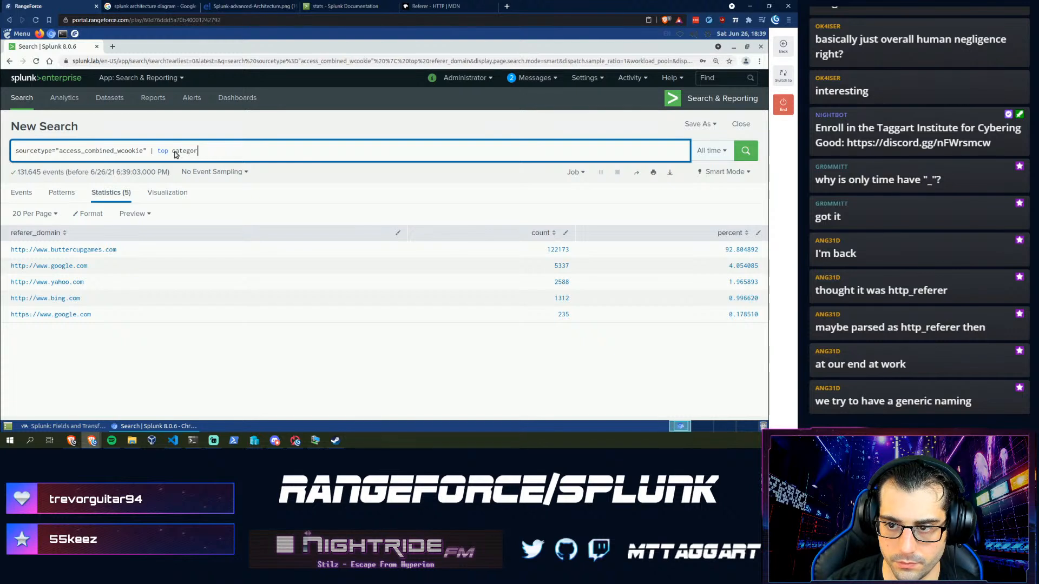
text(ryId)
key(Return)
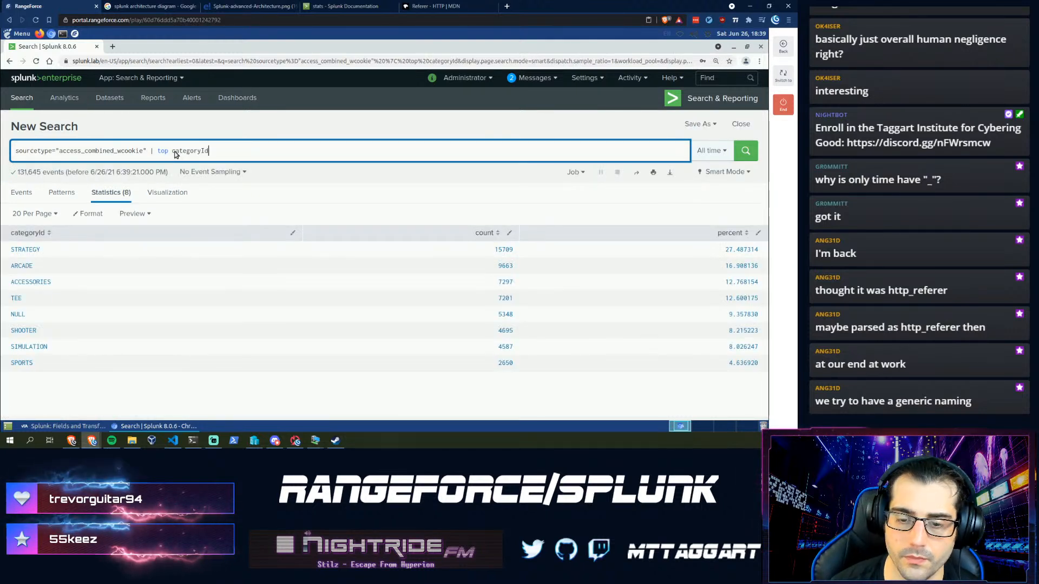
- Rerun as action="purchase" | top categoryId and save ARCADE as the first answer
click(49, 427)
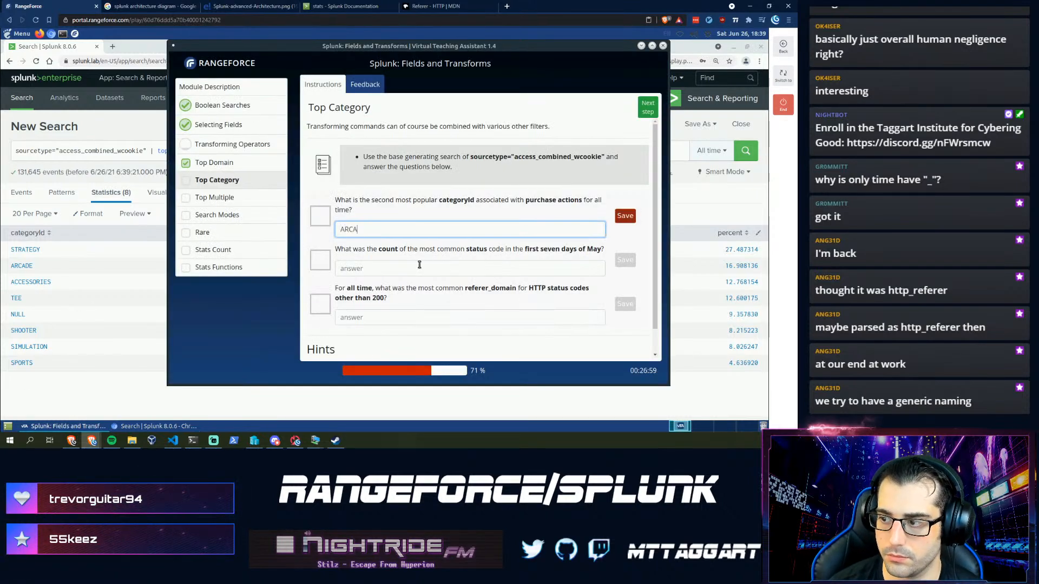
click(61, 146)
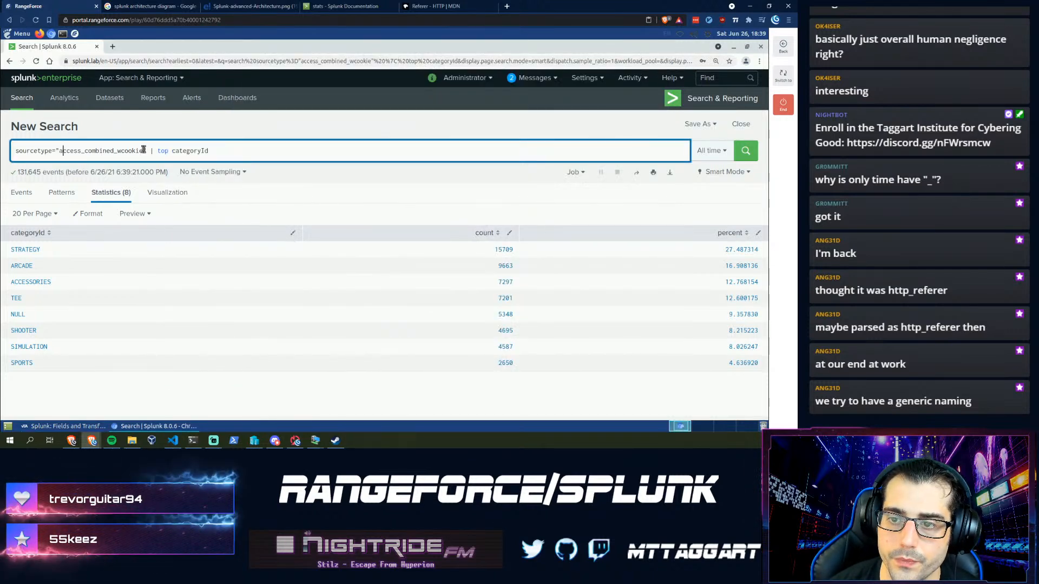
drag(146, 150, 26, 150)
text(action)
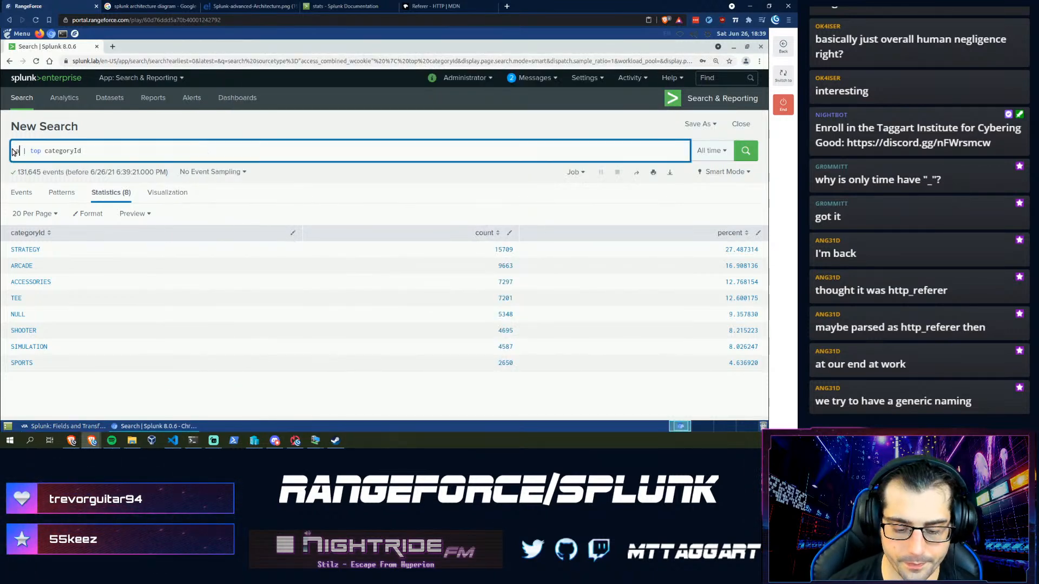
key(Down)
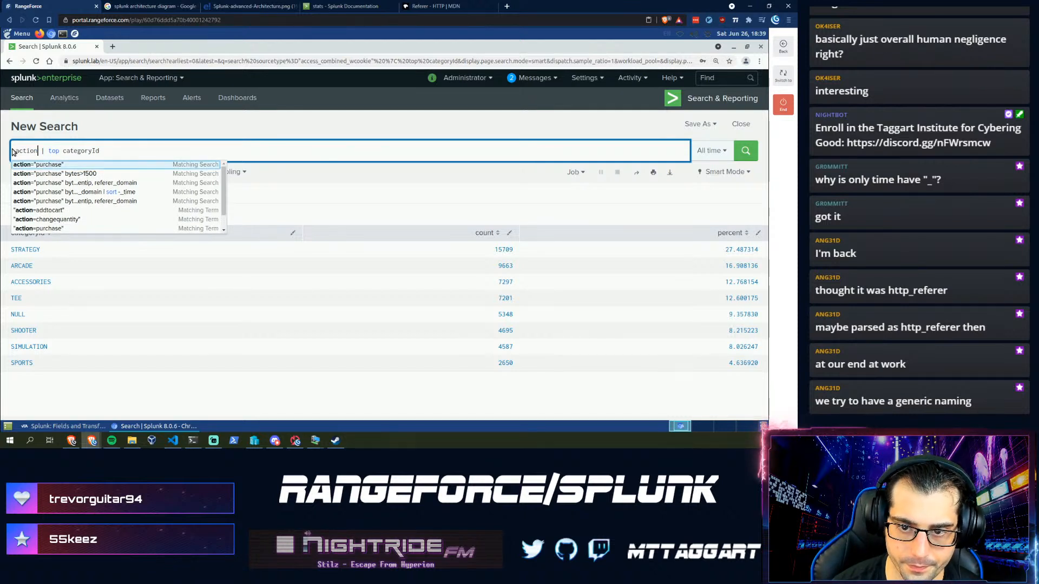
key(Return)
text(| top categ)
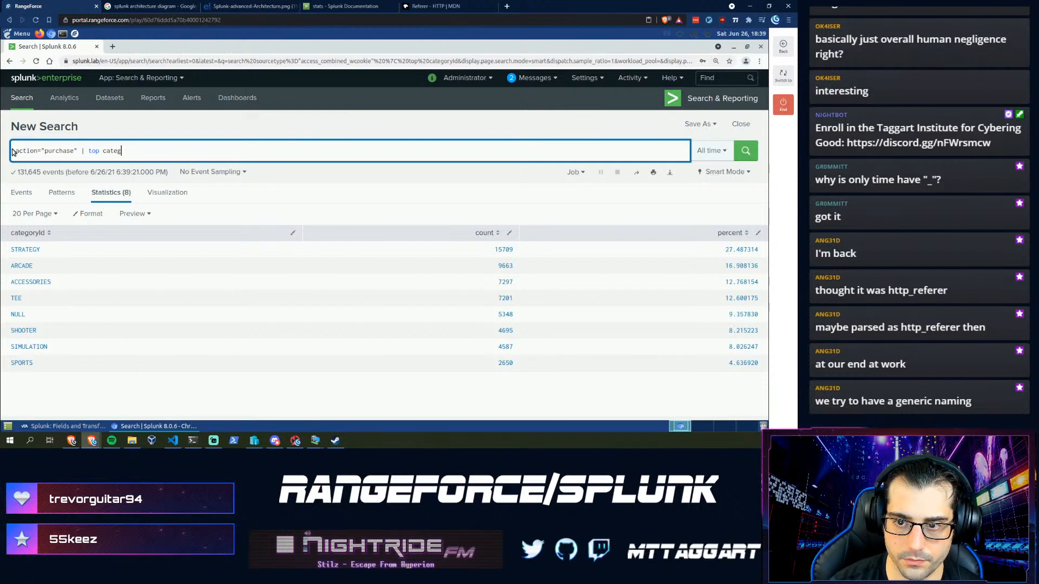
text(oryId)
key(Return)
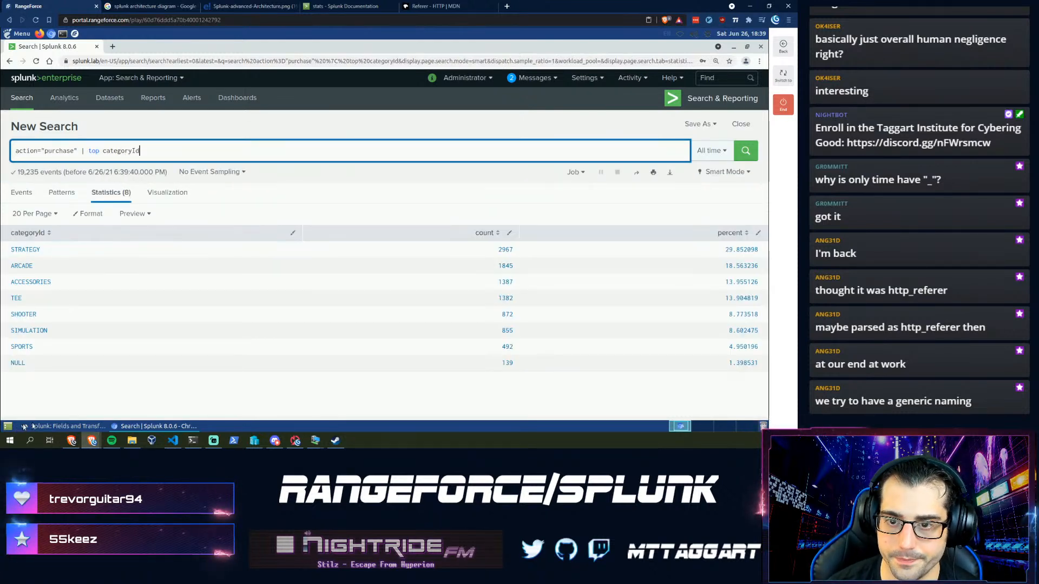
click(89, 426)
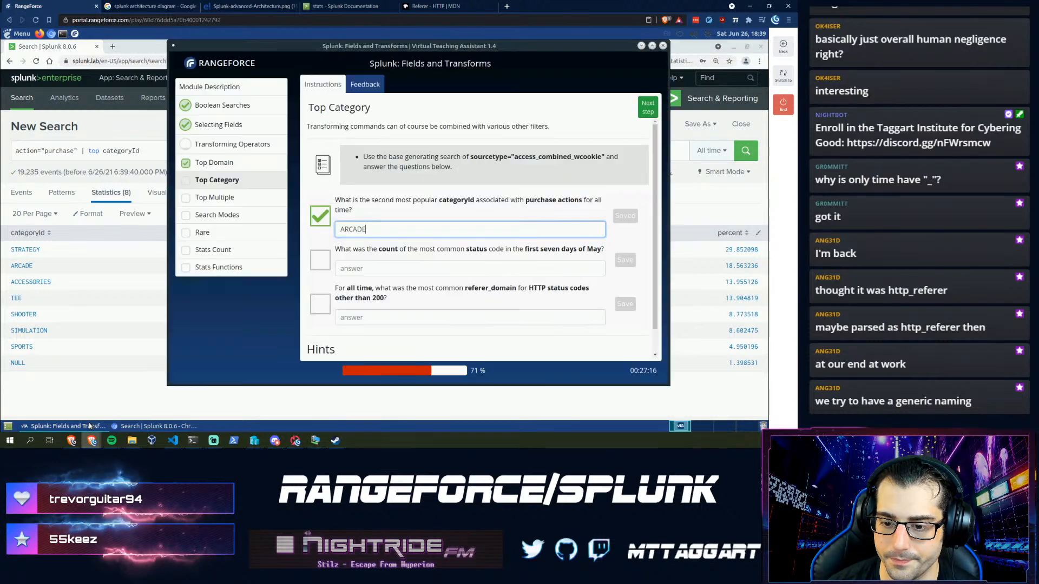
click(383, 275)
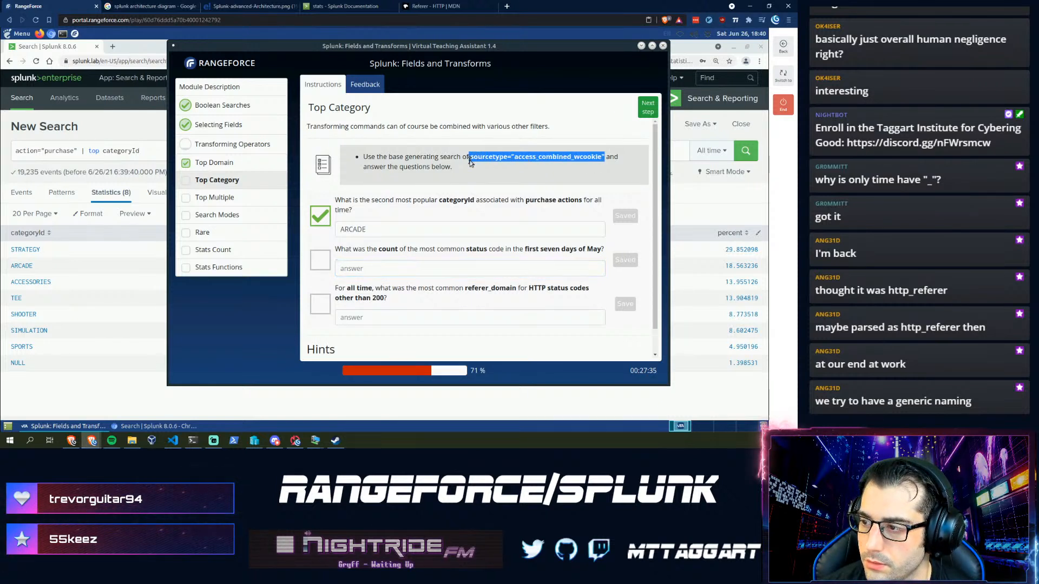
- Restore and run the plain sourcetype="access_combined_wcookie" events search
click(19, 152)
text(sourcetype="access_combined_wcookie")
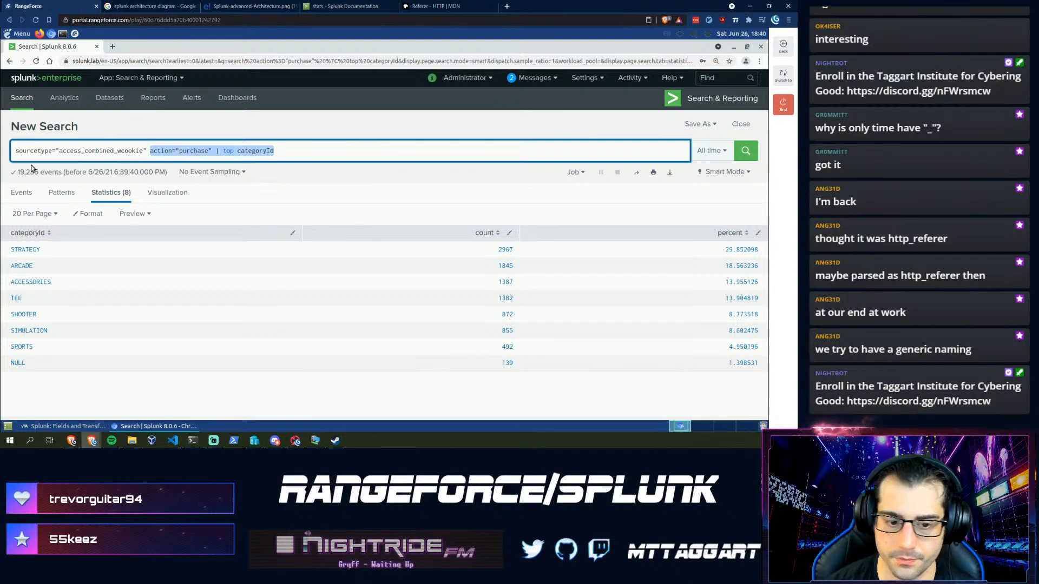
key(BackSpace)
key(Return)
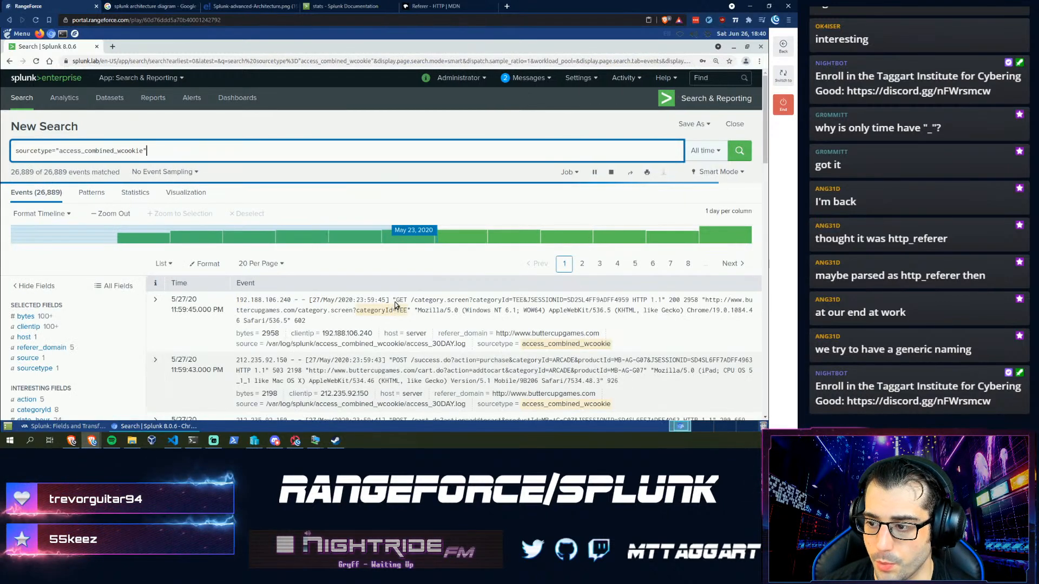
click(23, 427)
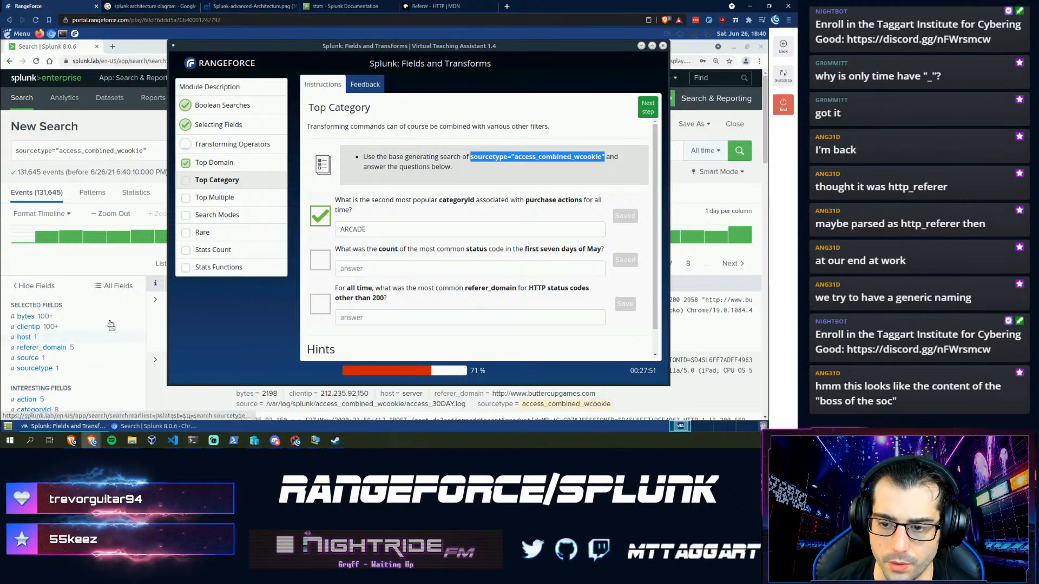
- Add the status field to the selected fields via All Fields
click(78, 269)
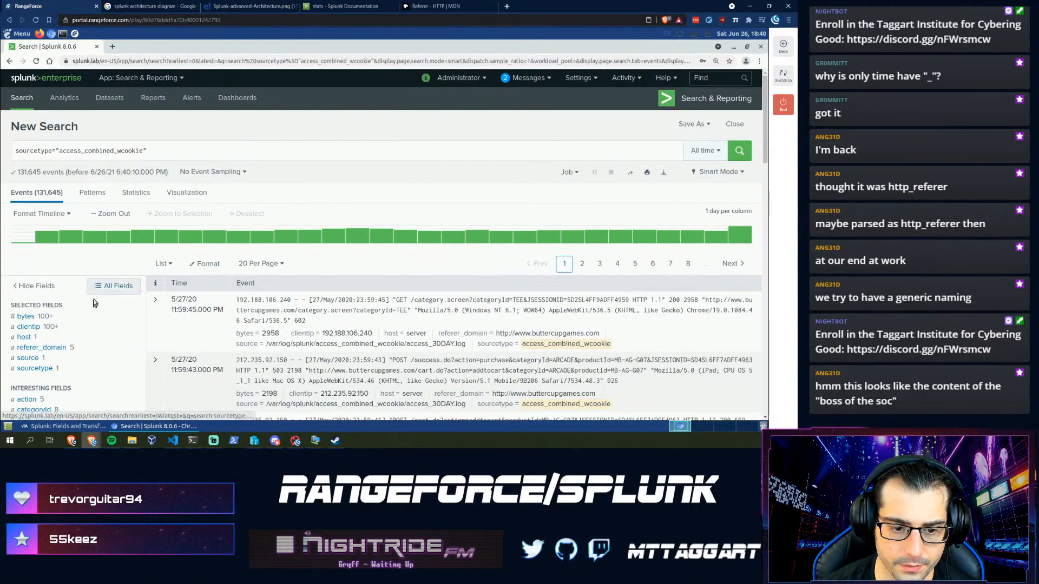
click(113, 286)
scroll(74, 298, down, 6)
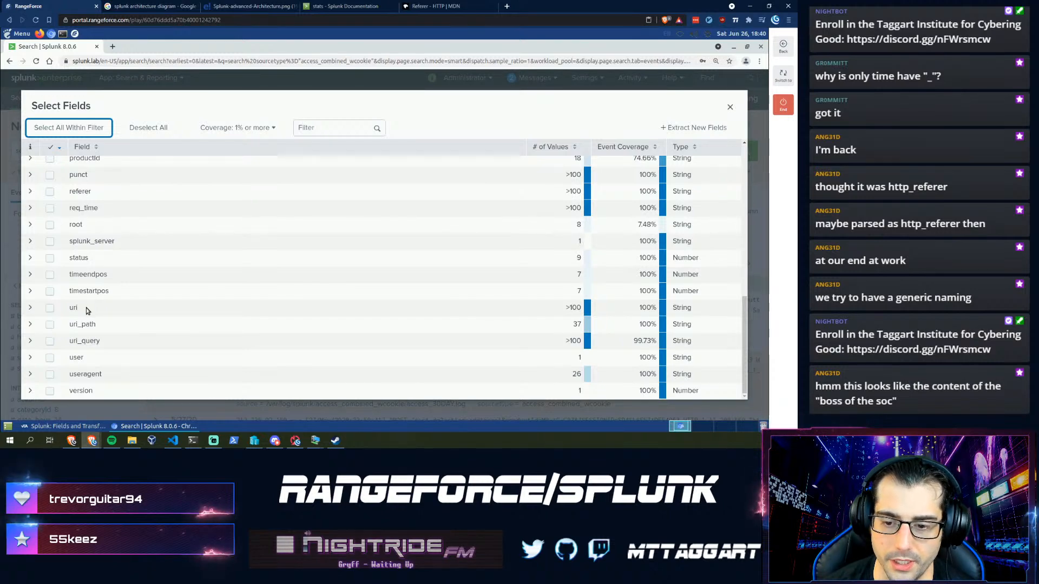
scroll(60, 306, up, 4)
scroll(61, 306, down, 2)
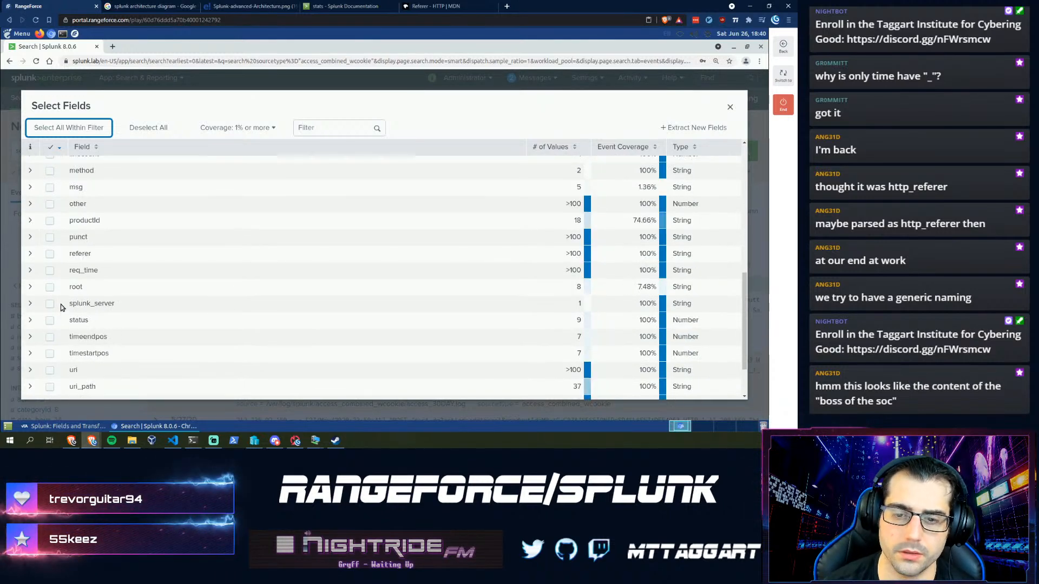
scroll(60, 309, down, 1)
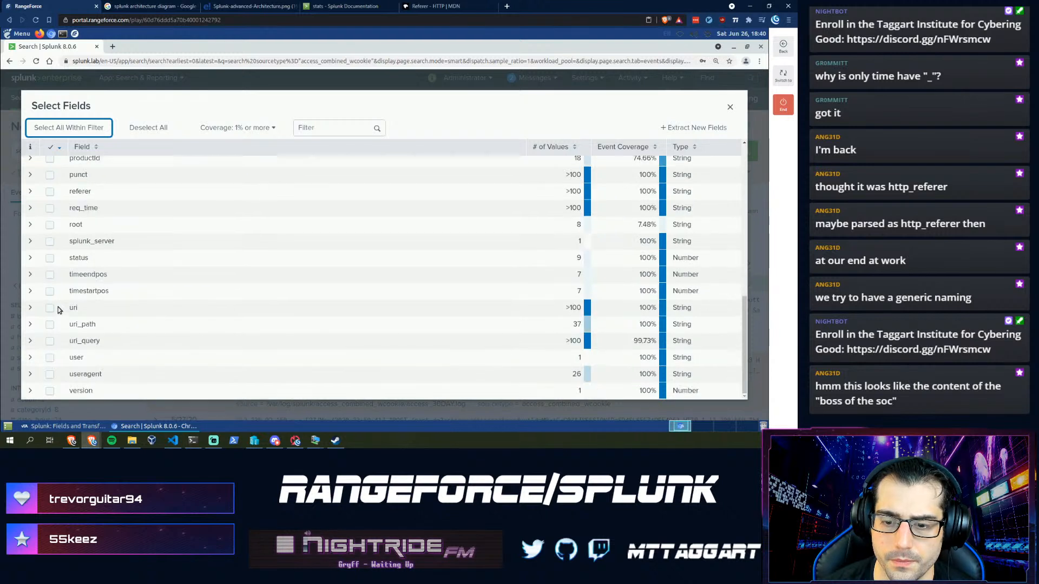
click(48, 259)
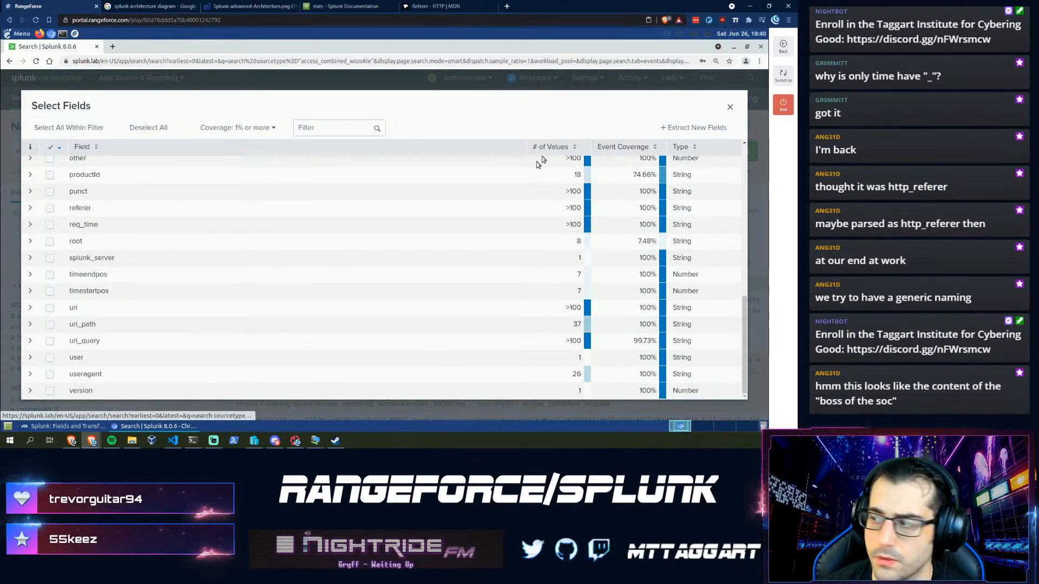
click(730, 107)
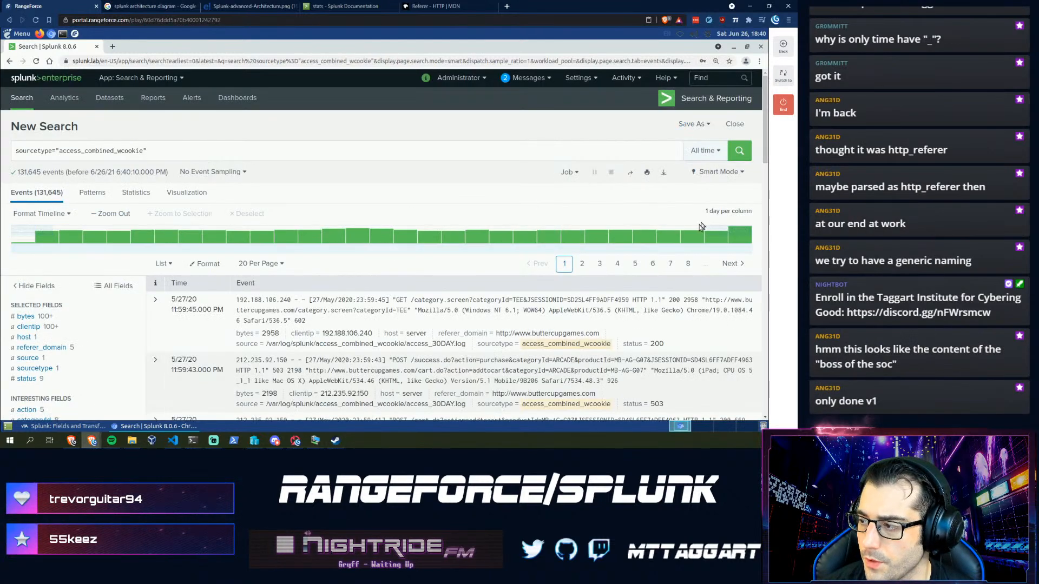
click(84, 426)
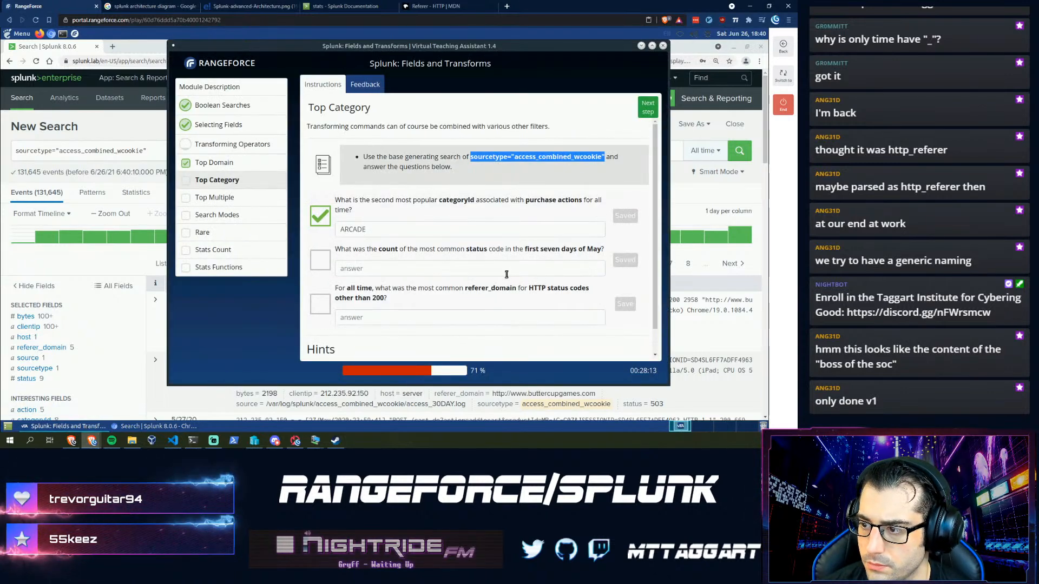
- Choose a Between date range in the time picker with start date 05/01/2020
click(155, 158)
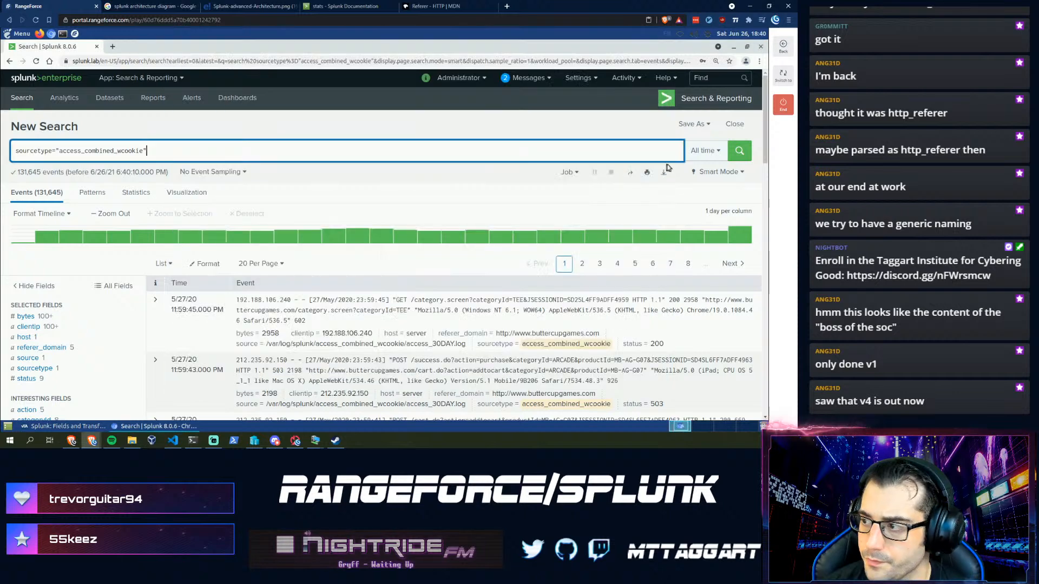
click(705, 151)
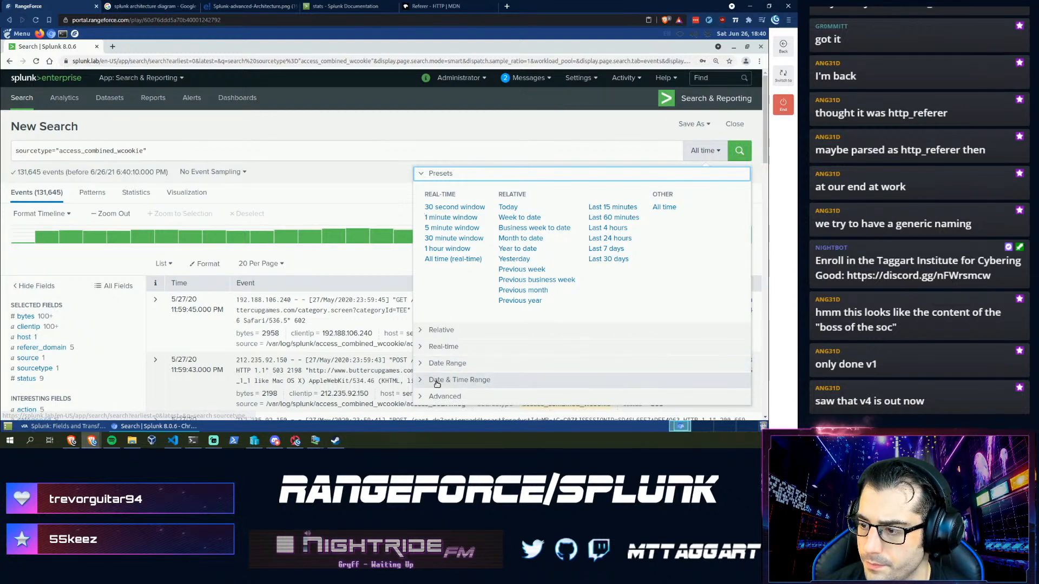
click(438, 363)
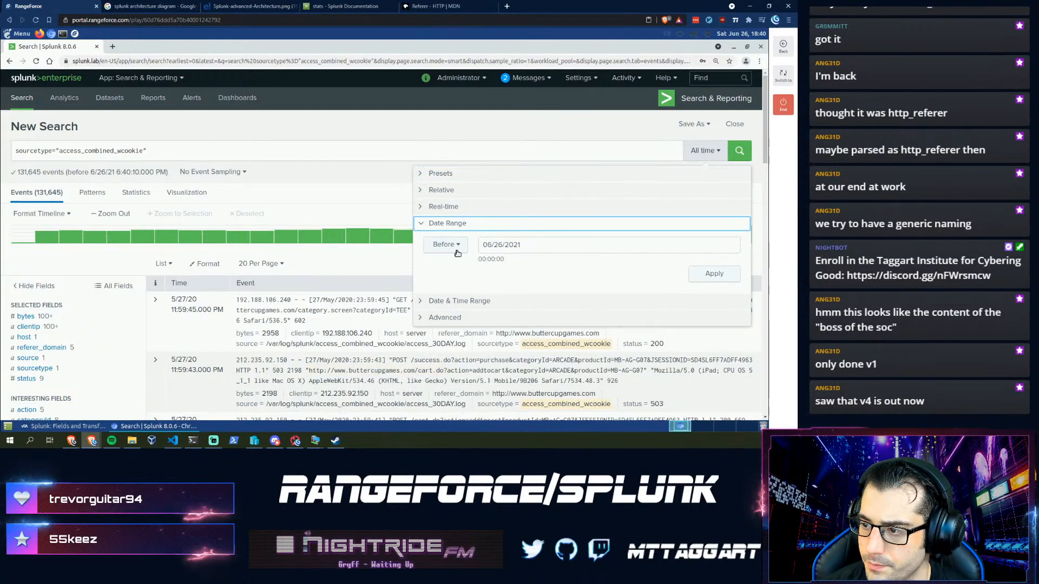
click(445, 244)
click(436, 266)
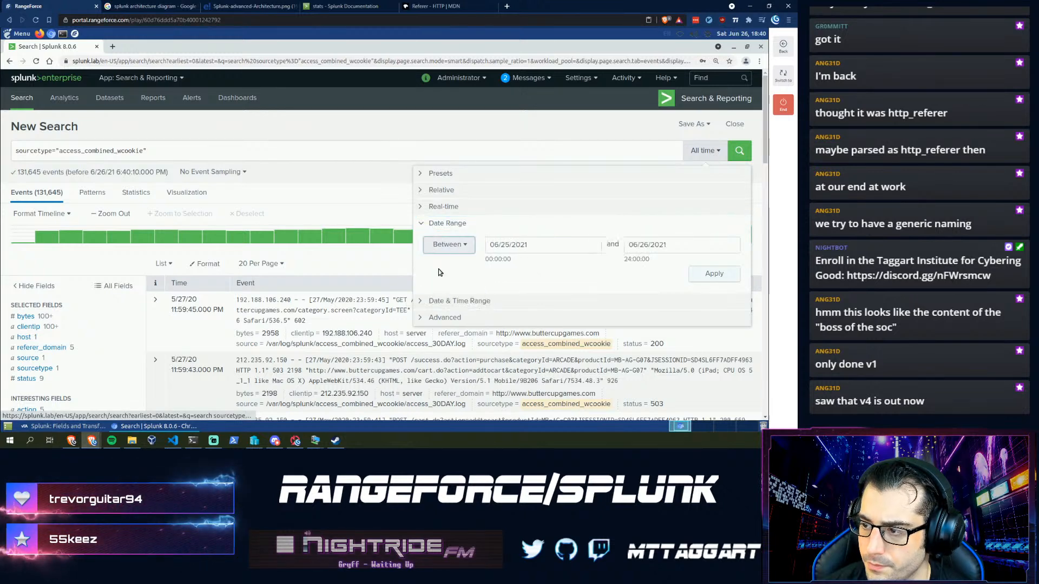
click(493, 246)
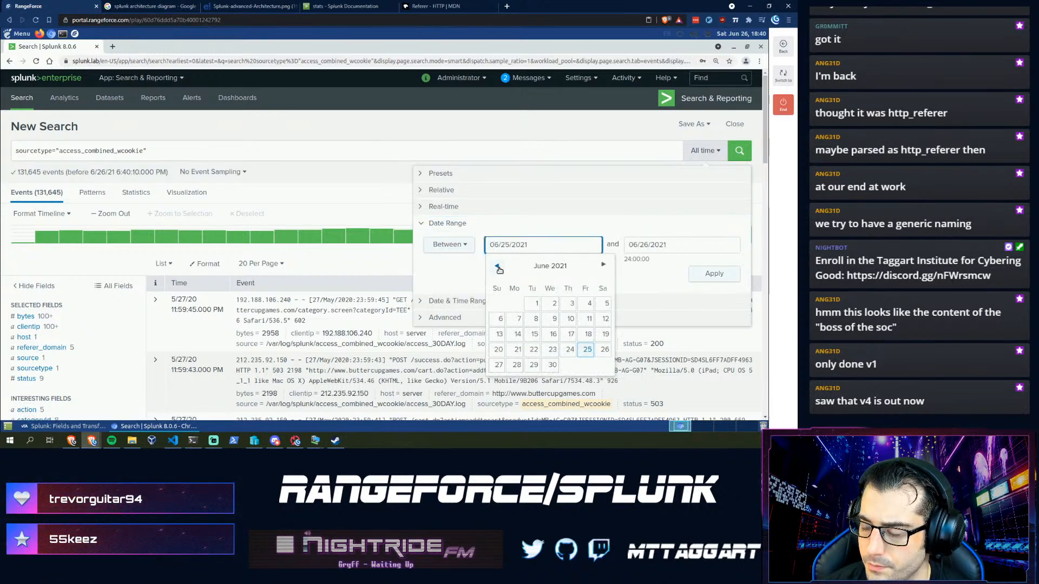
click(498, 266)
click(498, 266)
click(497, 266)
click(498, 266)
click(497, 266)
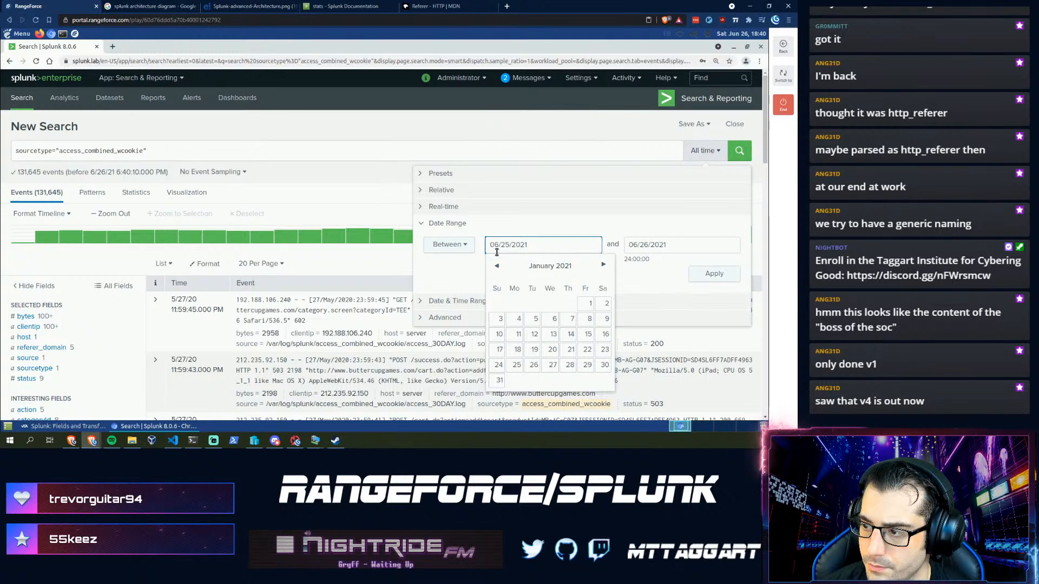
click(496, 247)
key(BackSpace)
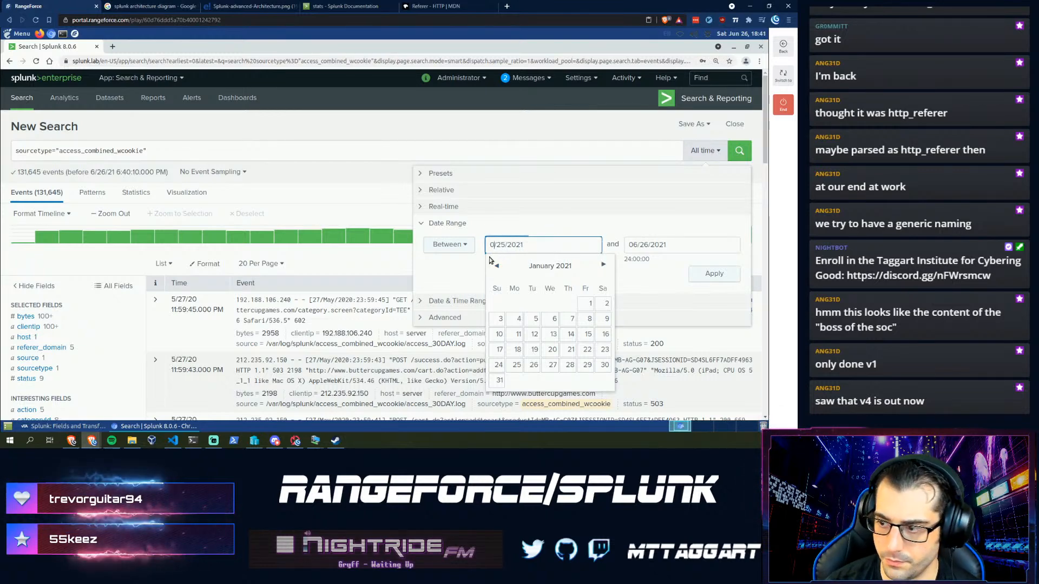
text(5)
key(Right)
key(shift+Right)
key(shift+Right)
key(shift+Right)
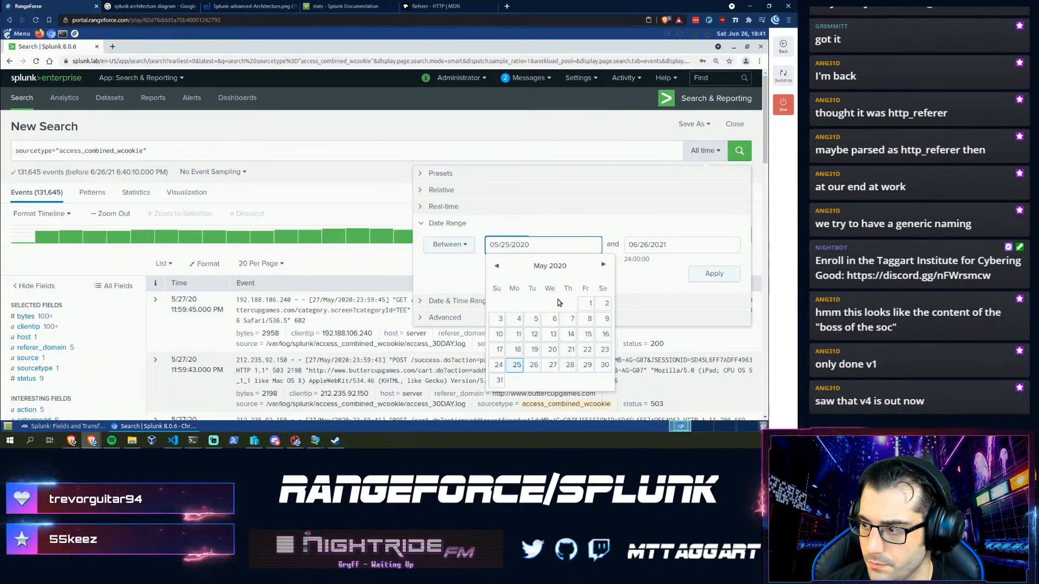
click(585, 304)
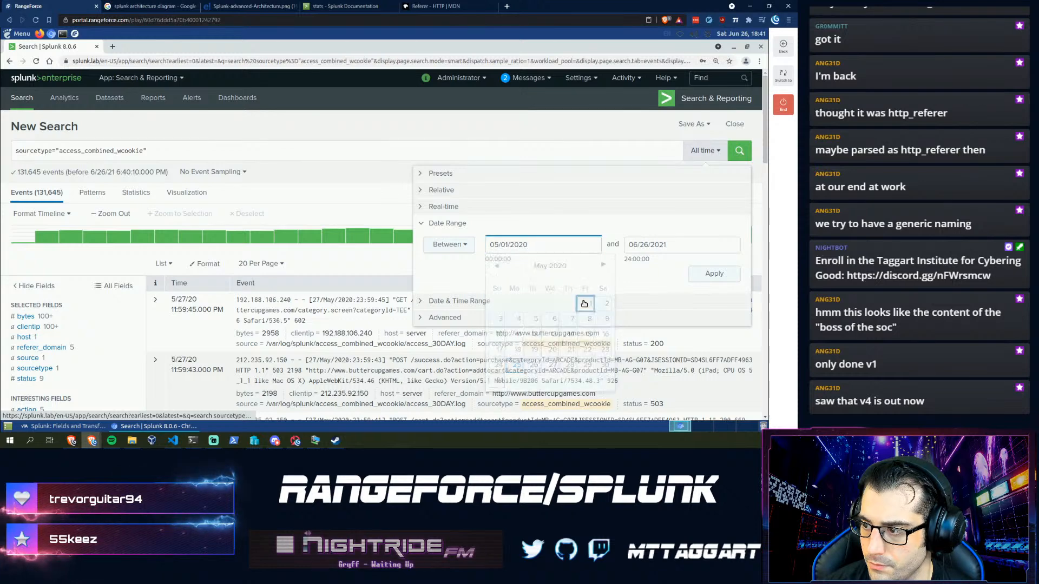
- Set the end date to 05/07/2020 and apply the range, returning 29,664 events
drag(541, 245, 487, 245)
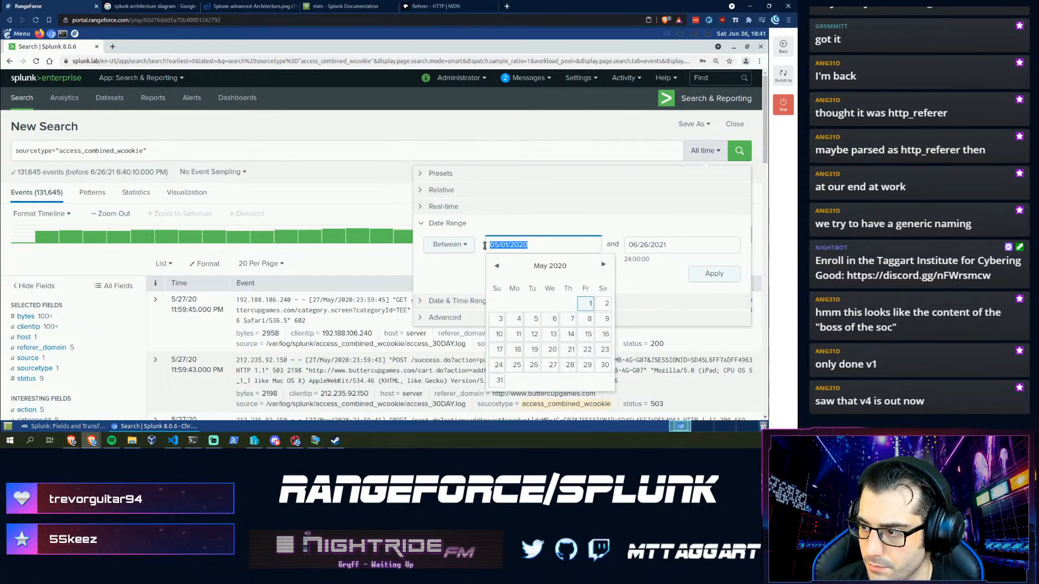
click(700, 245)
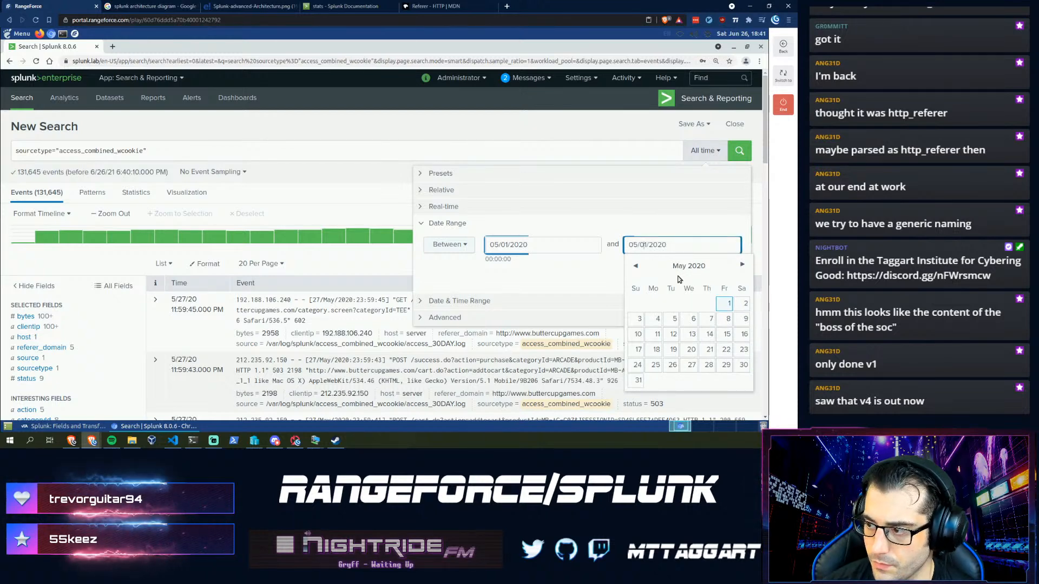
text(7)
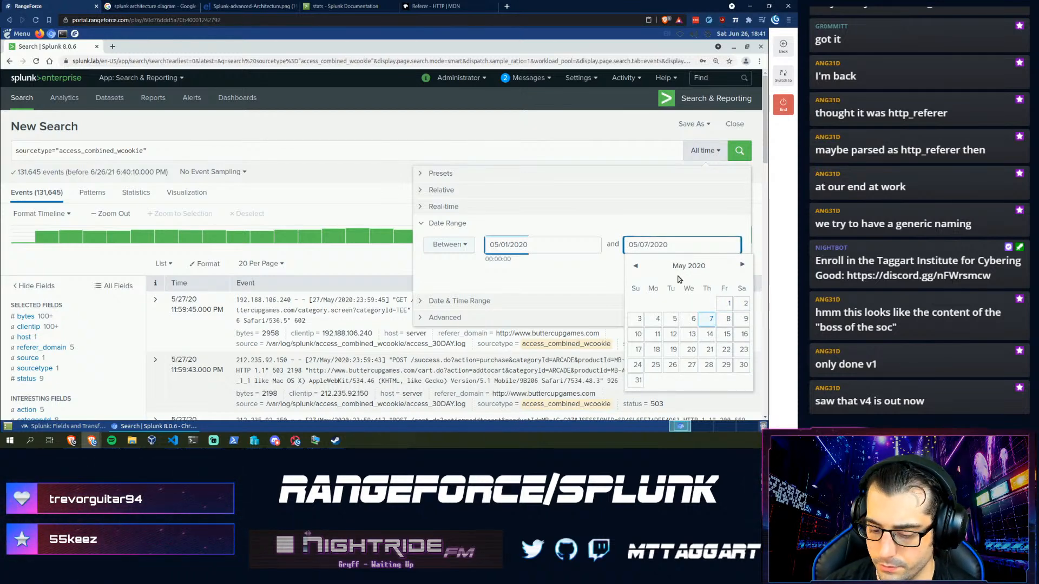
key(Return)
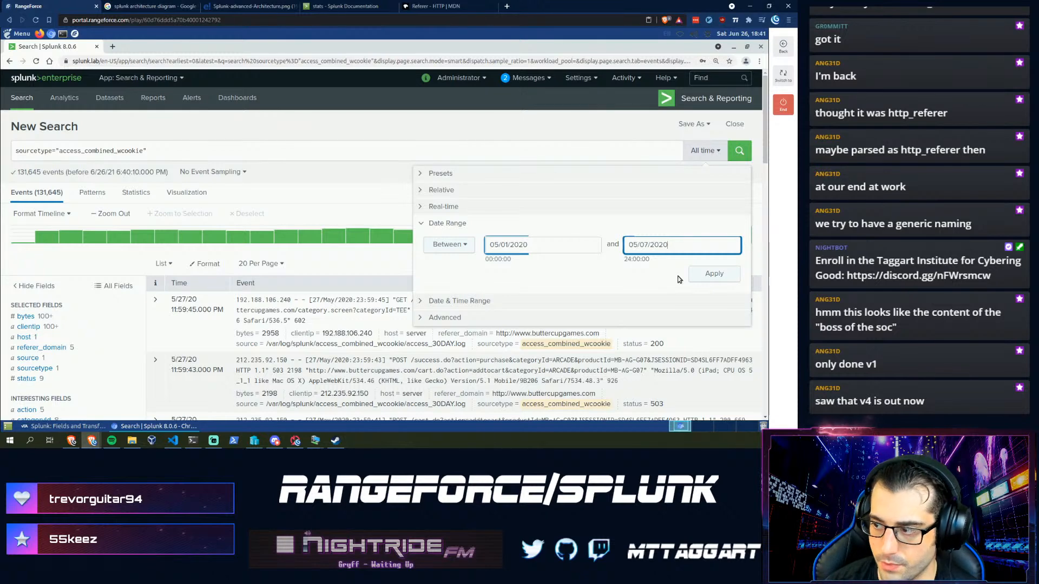
click(704, 274)
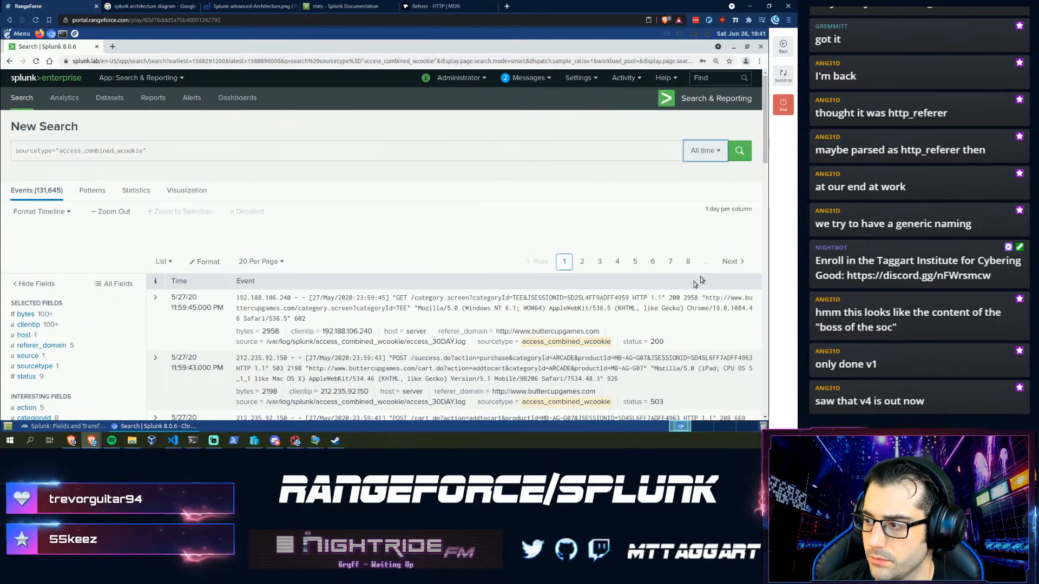
click(228, 150)
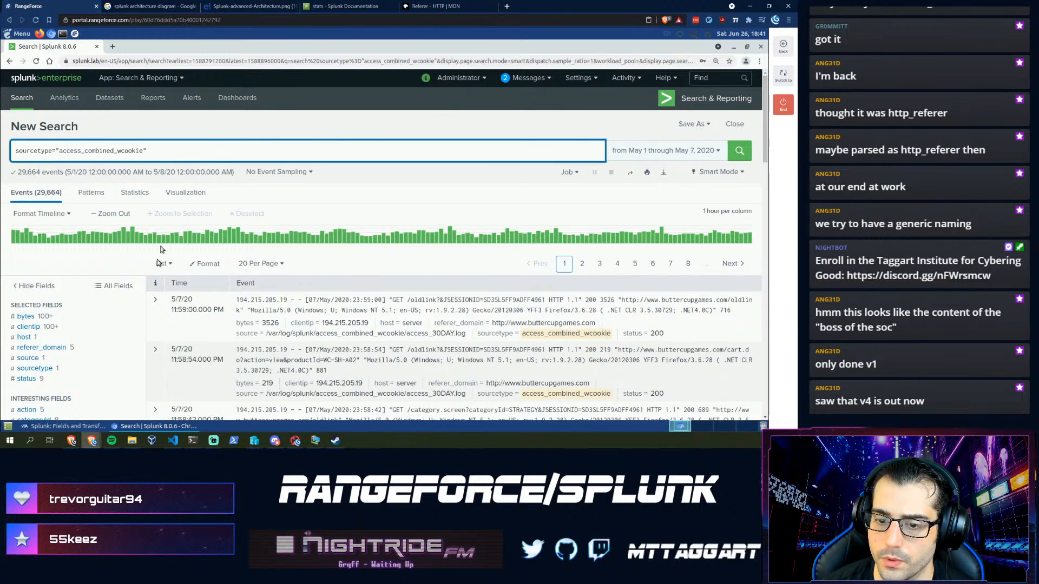
scroll(111, 319, down, 4)
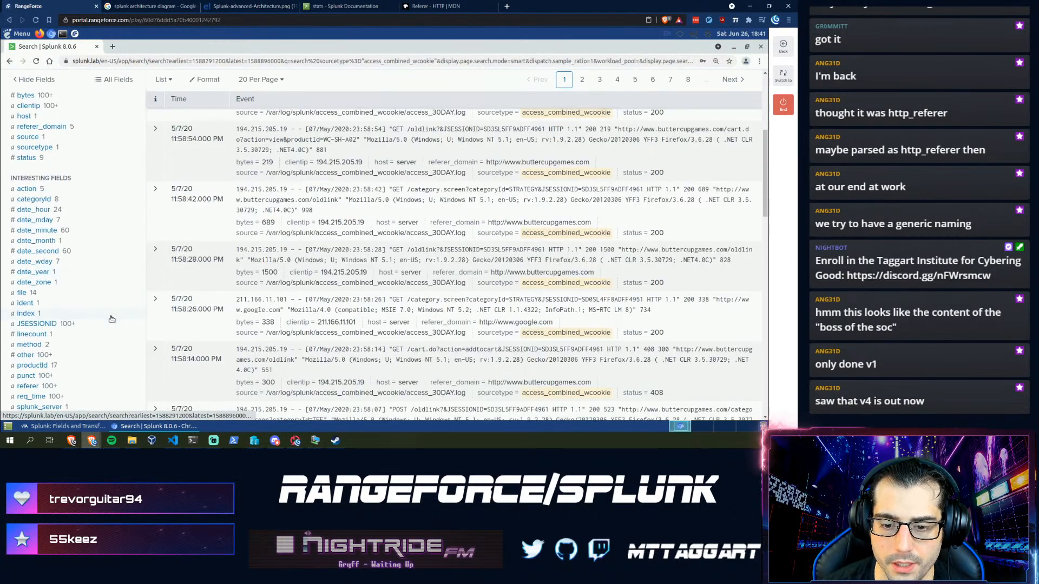
scroll(112, 320, down, 1)
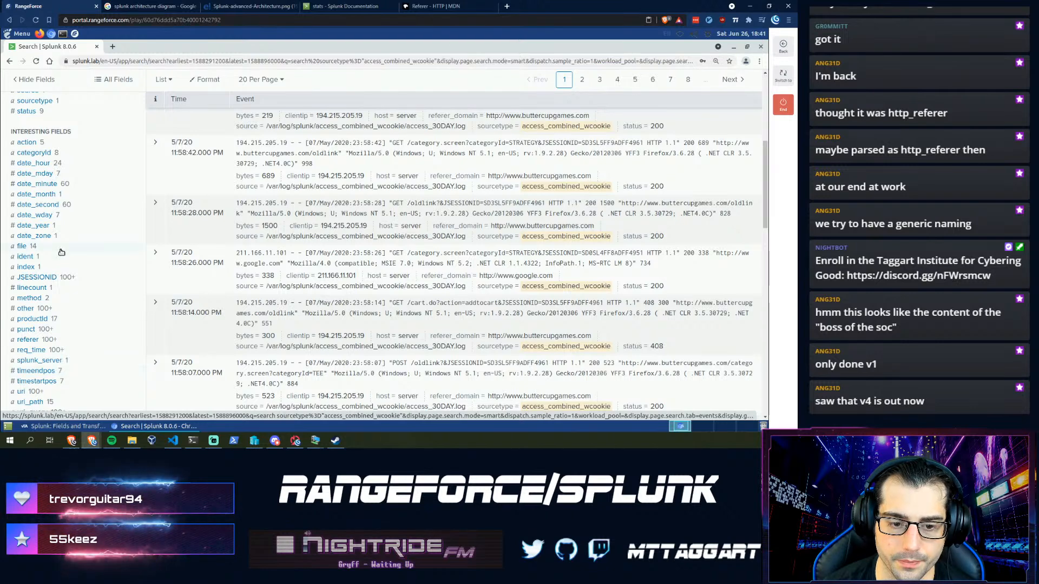
scroll(262, 307, up, 5)
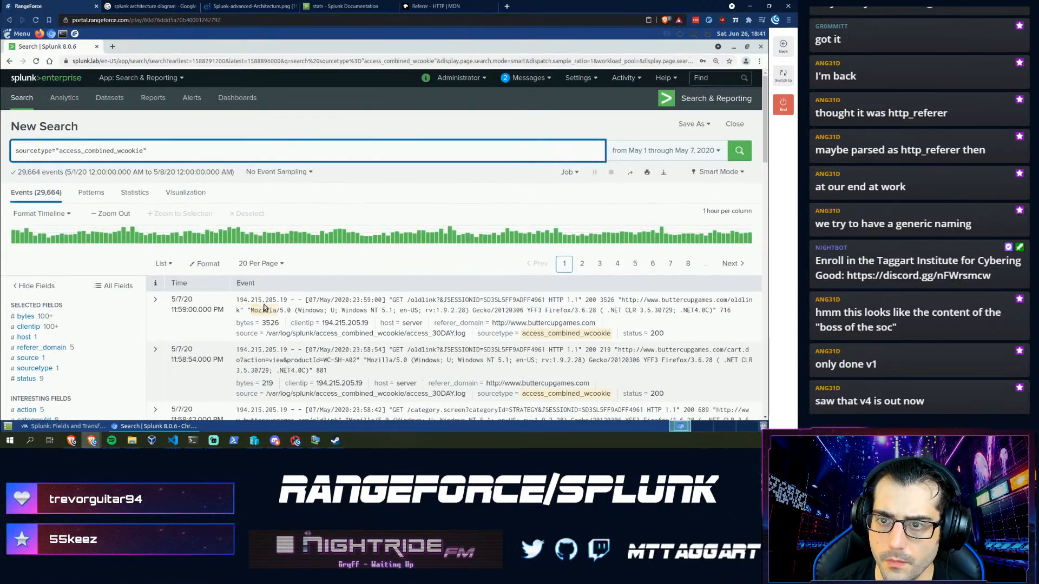
click(85, 428)
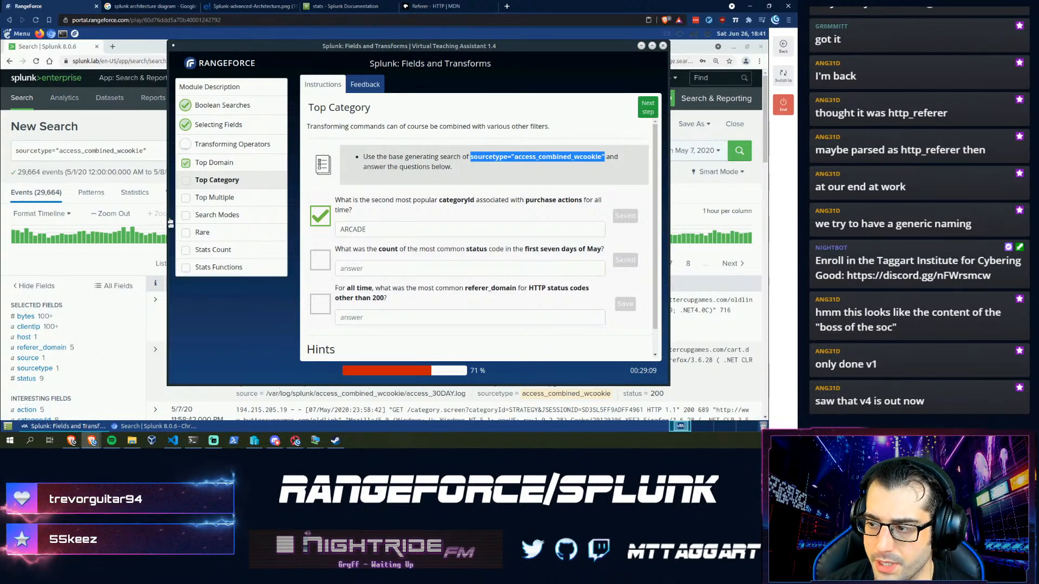
- Append | stats count(status) | sort -count to the search and run it
click(110, 157)
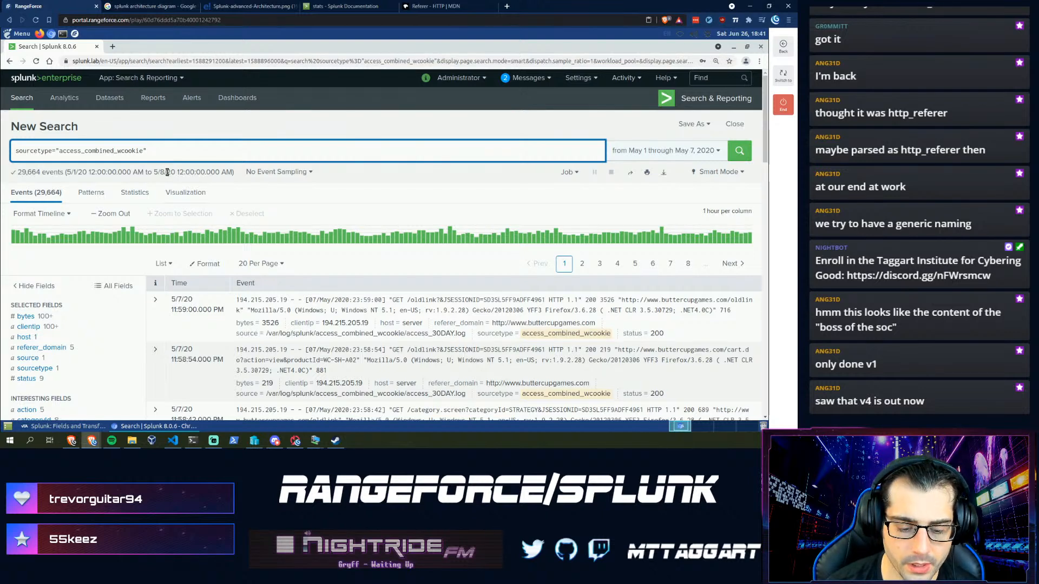
text(| )
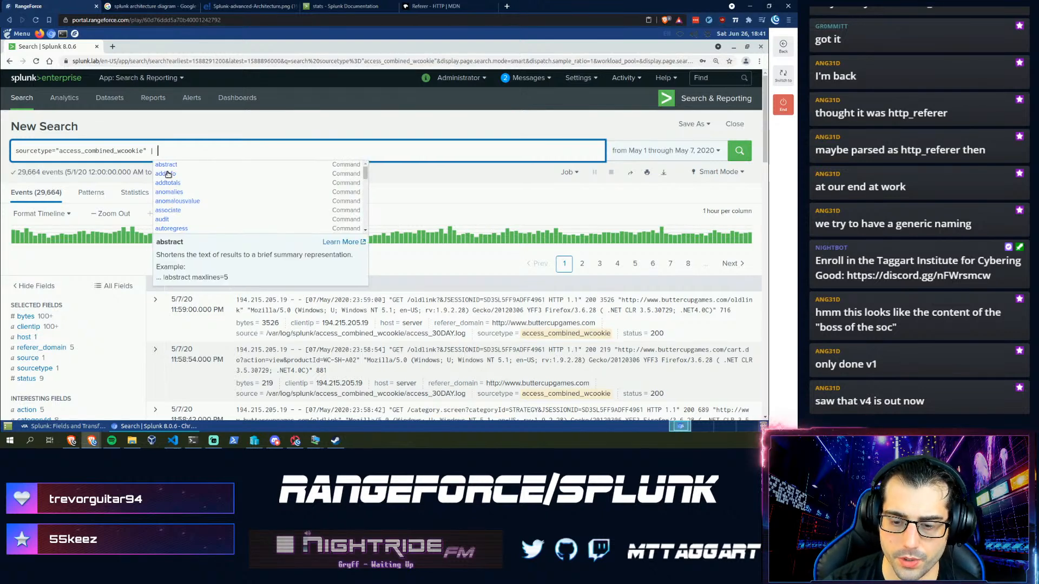
text(count)
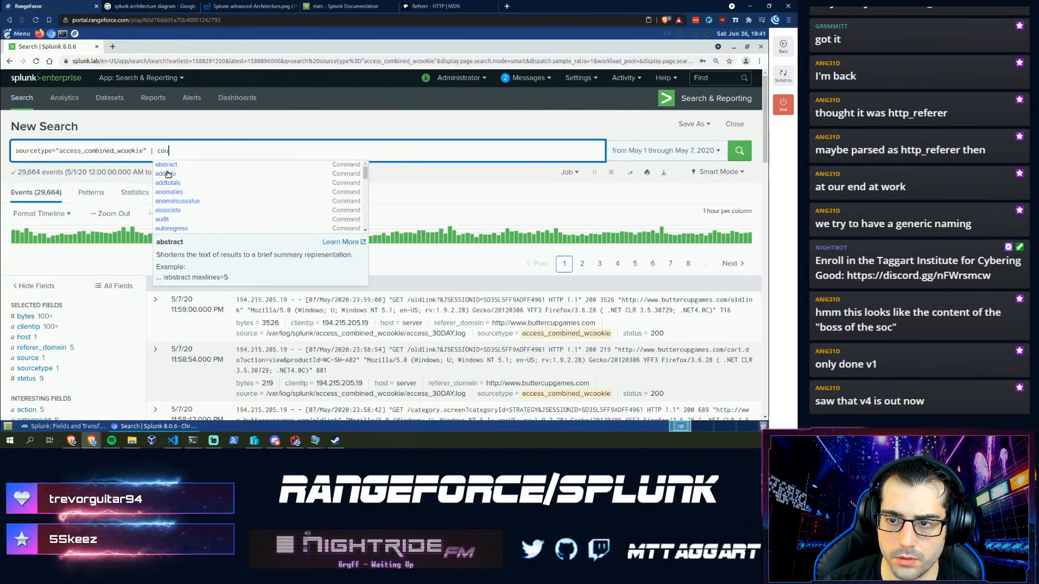
key(BackSpace)
key(BackSpace)
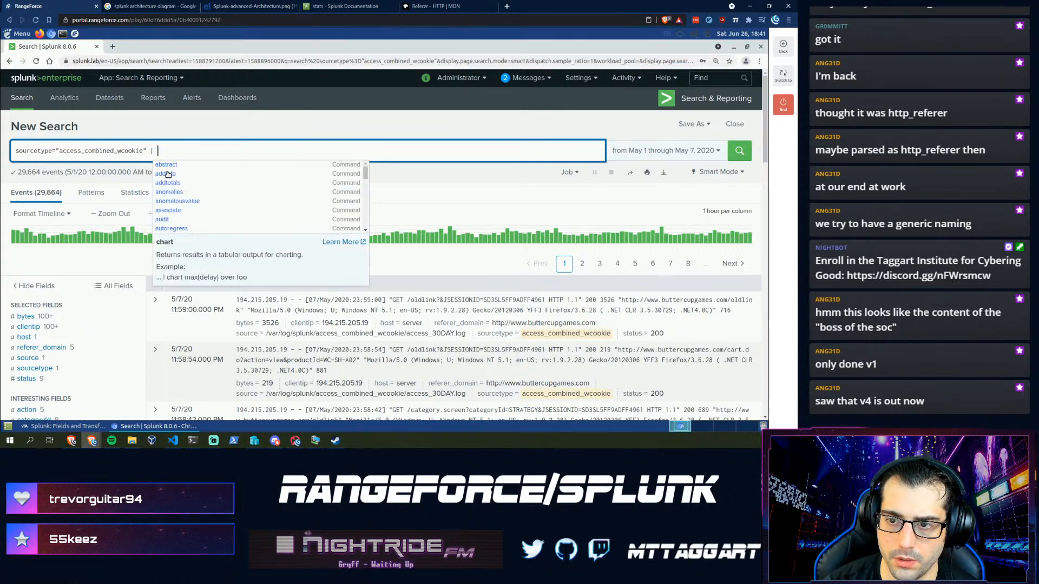
text(table count()
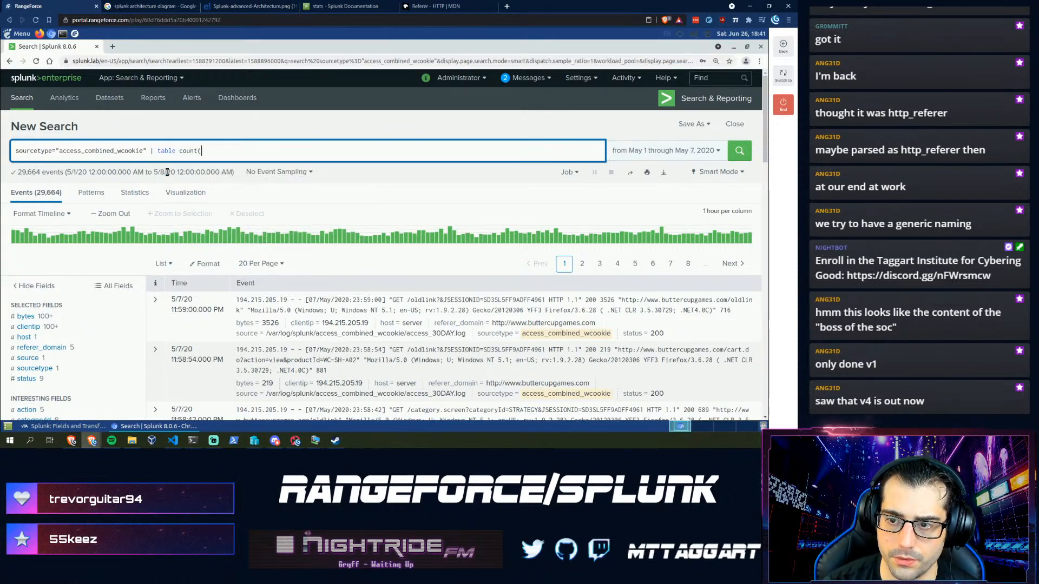
text(t)
key(BackSpace)
key(BackSpace)
key(BackSpace)
key(BackSpace)
key(BackSpace)
key(BackSpace)
key(BackSpace)
key(BackSpace)
key(BackSpace)
key(BackSpace)
key(BackSpace)
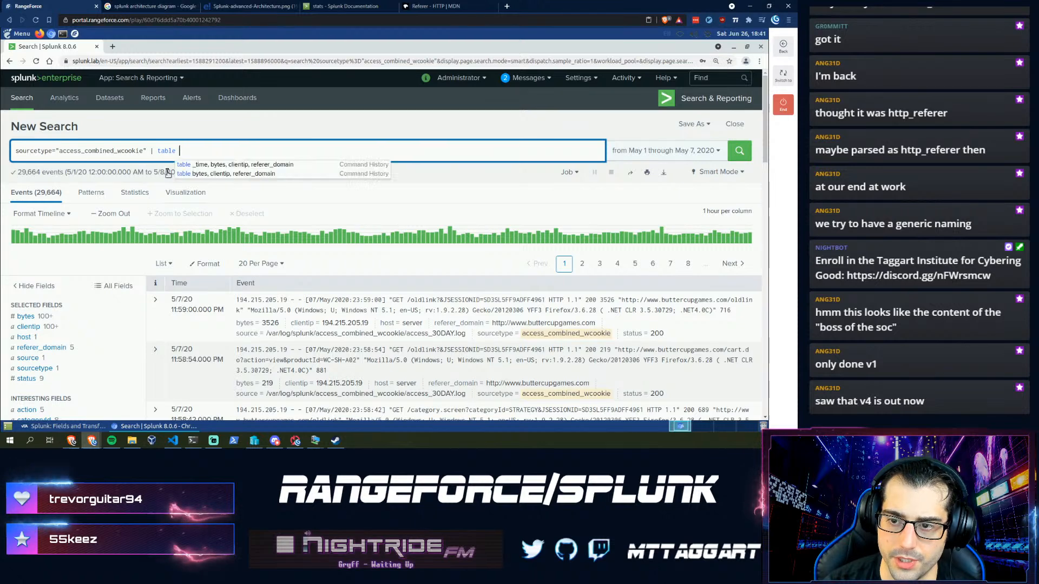
text(stats cou)
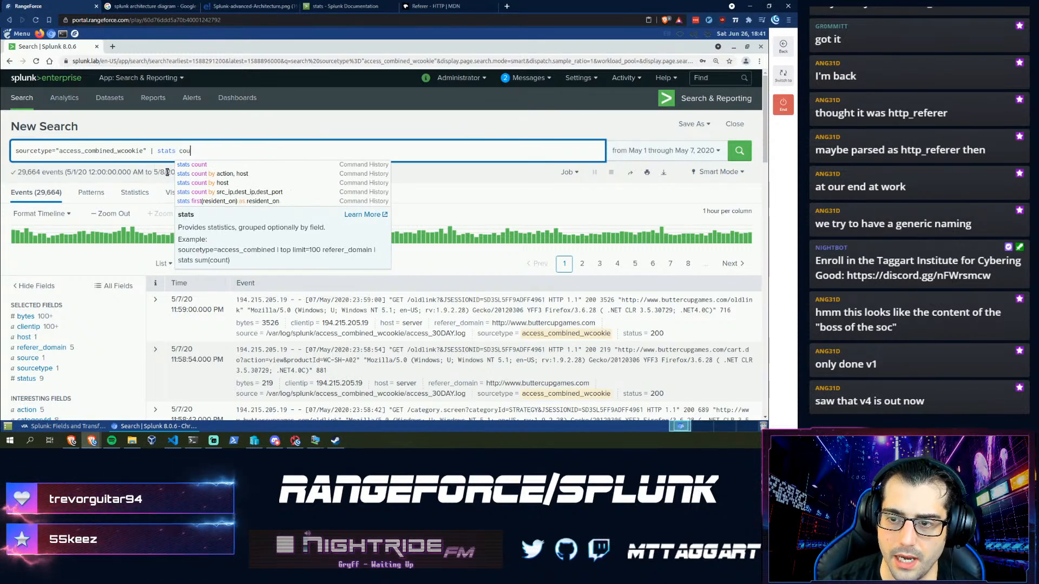
text(nt(status)
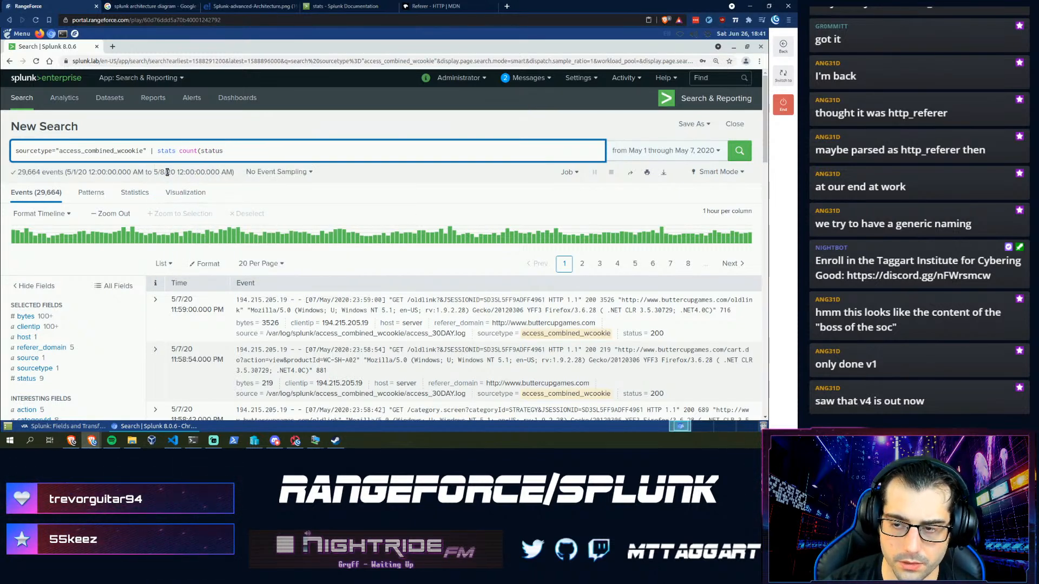
text() | sor)
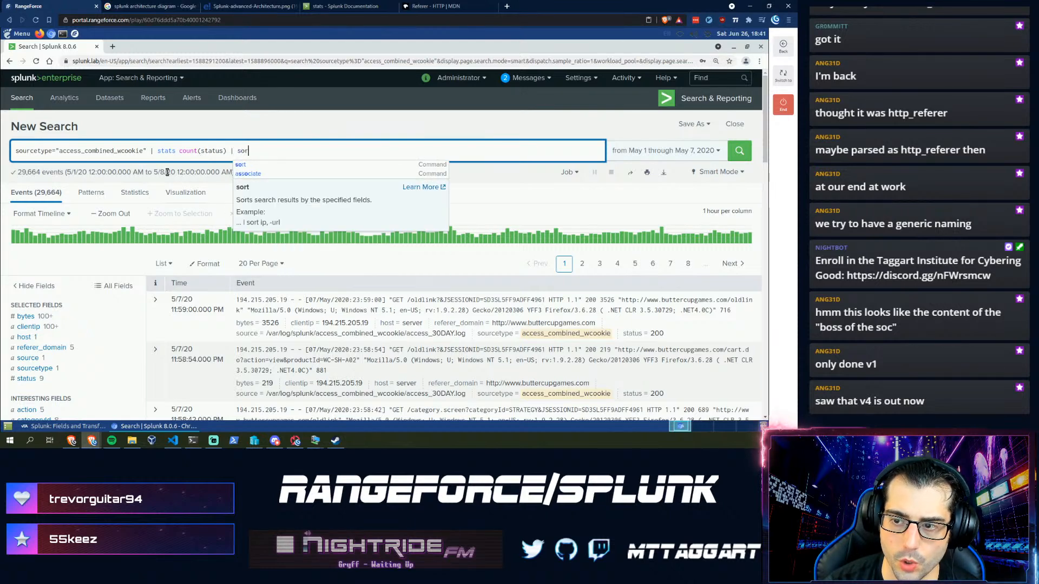
text(t -count)
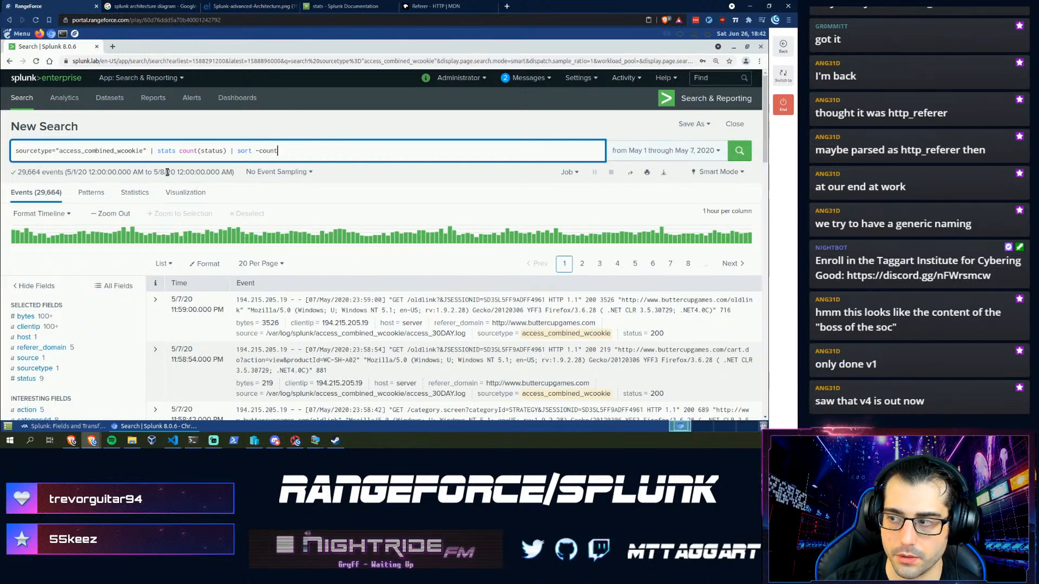
key(Return)
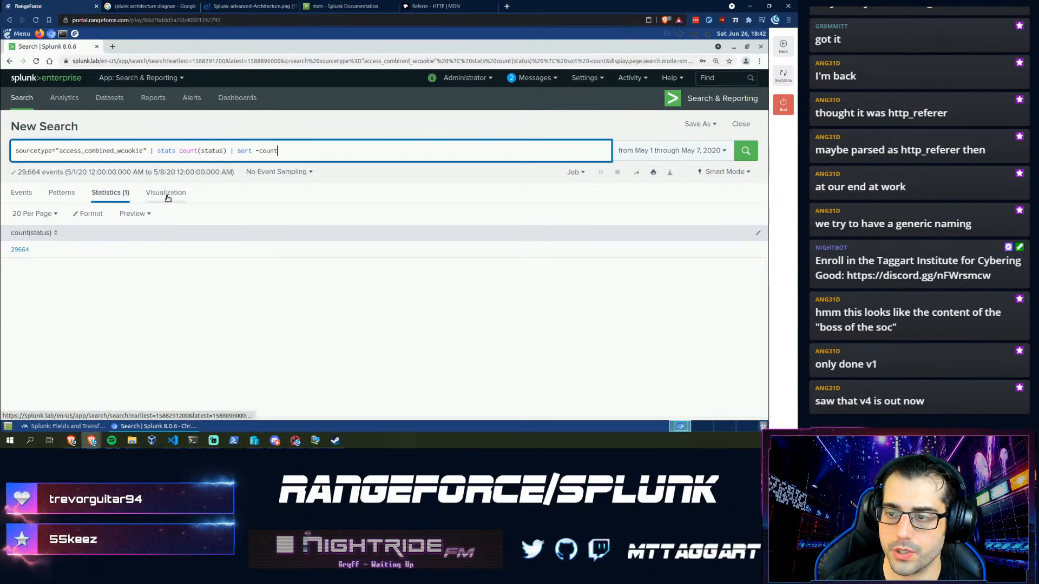
- Rewrite it as | stats count by status | sort - count, showing 200 at 26,329
key(BackSpace)
key(BackSpace)
key(BackSpace)
key(BackSpace)
key(BackSpace)
key(BackSpace)
key(BackSpace)
key(BackSpace)
key(BackSpace)
key(BackSpace)
key(BackSpace)
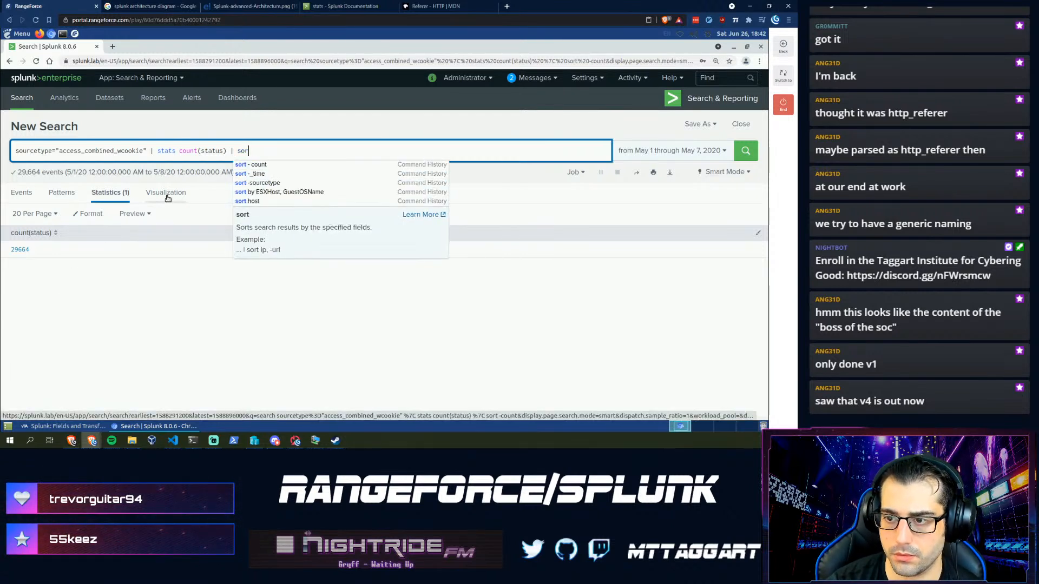
key(BackSpace)
key(BackSpace)
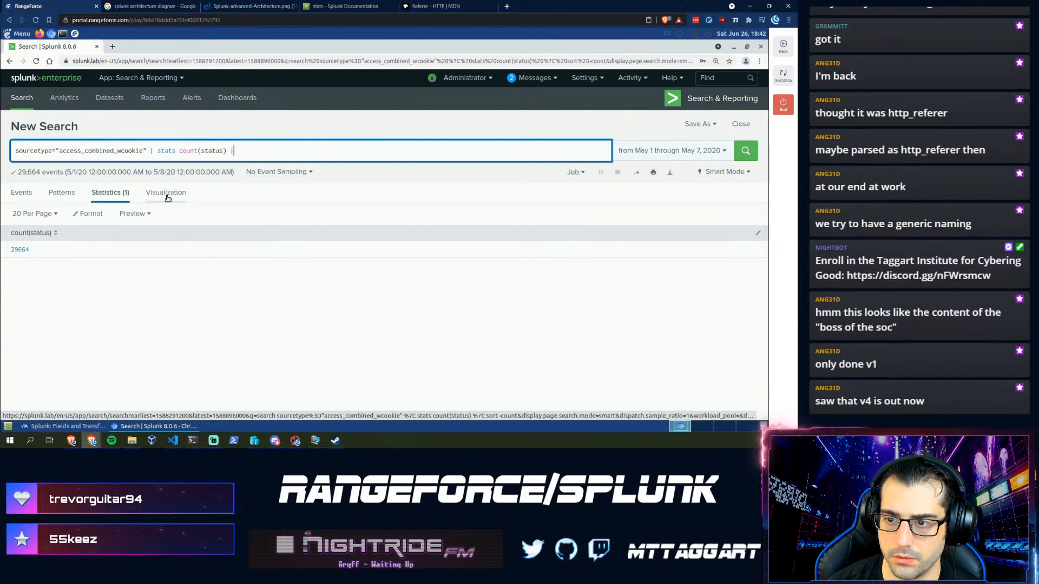
key(Left)
key(Left)
key(Left)
key(Left)
key(Left)
key(Left)
key(Left)
key(Left)
key(Left)
key(Left)
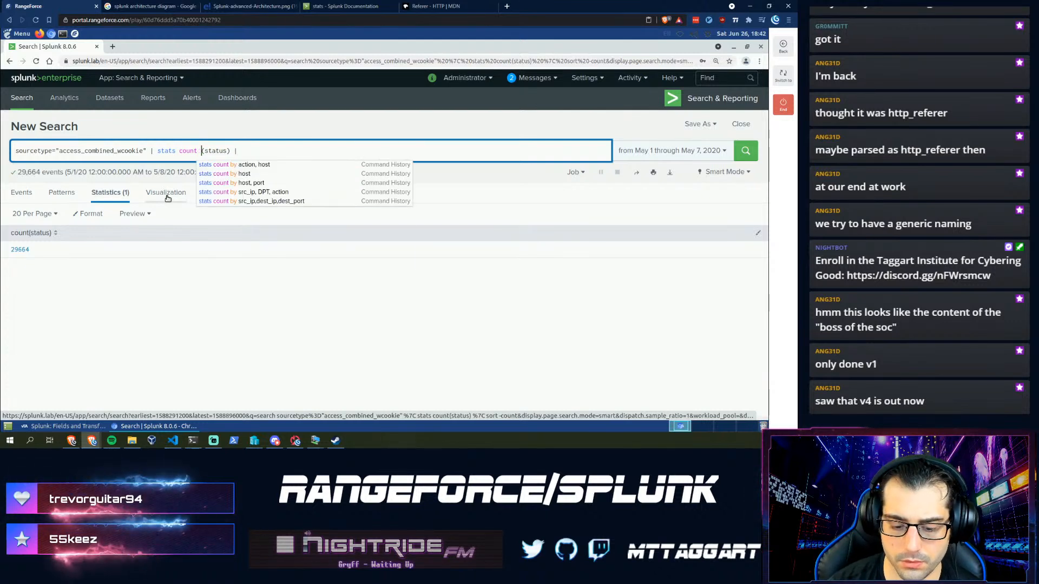
text(by)
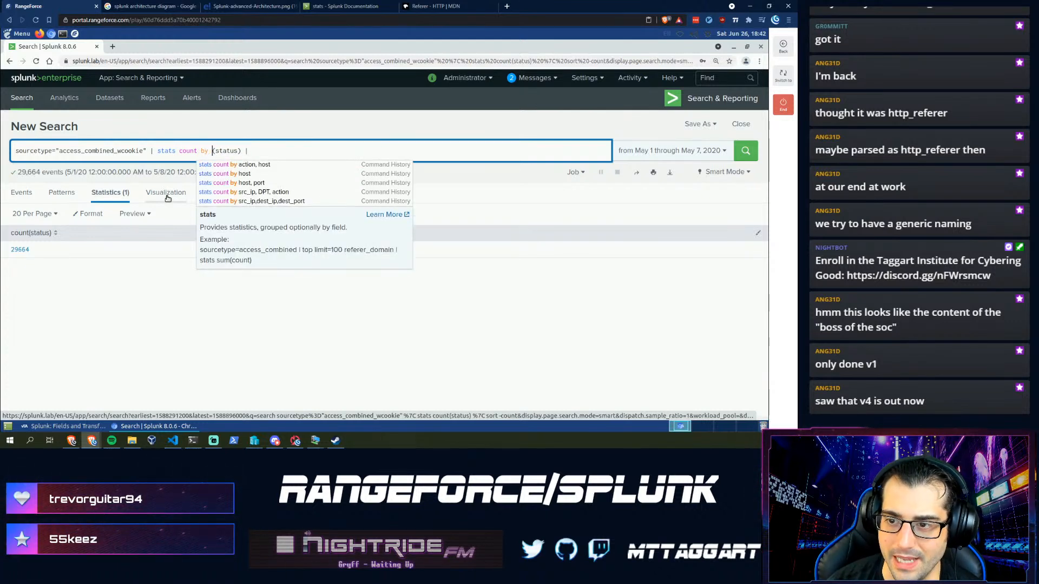
key(Right)
key(Right)
key(Right)
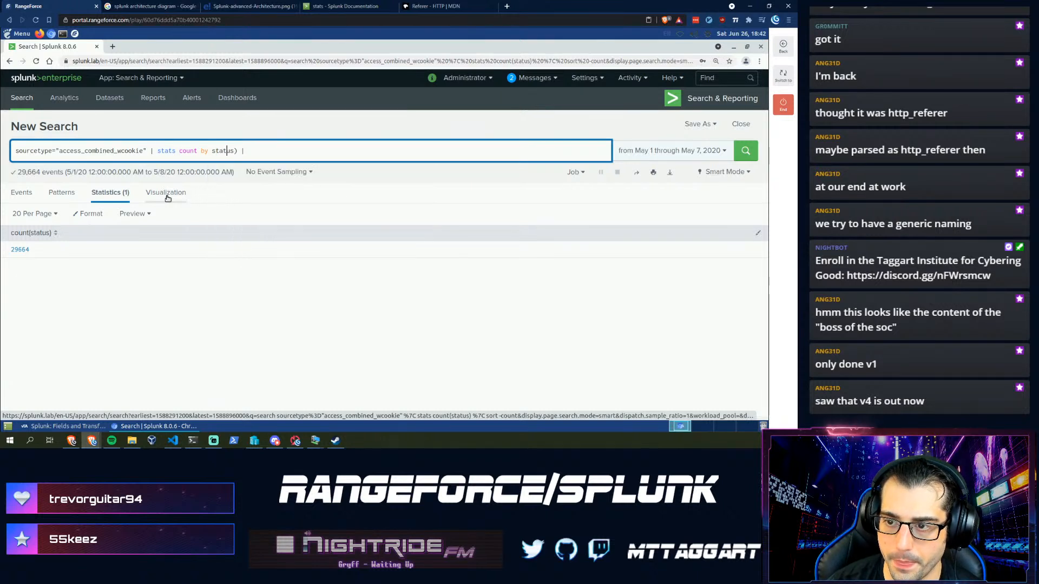
key(BackSpace)
key(BackSpace)
key(BackSpace)
text(| sor)
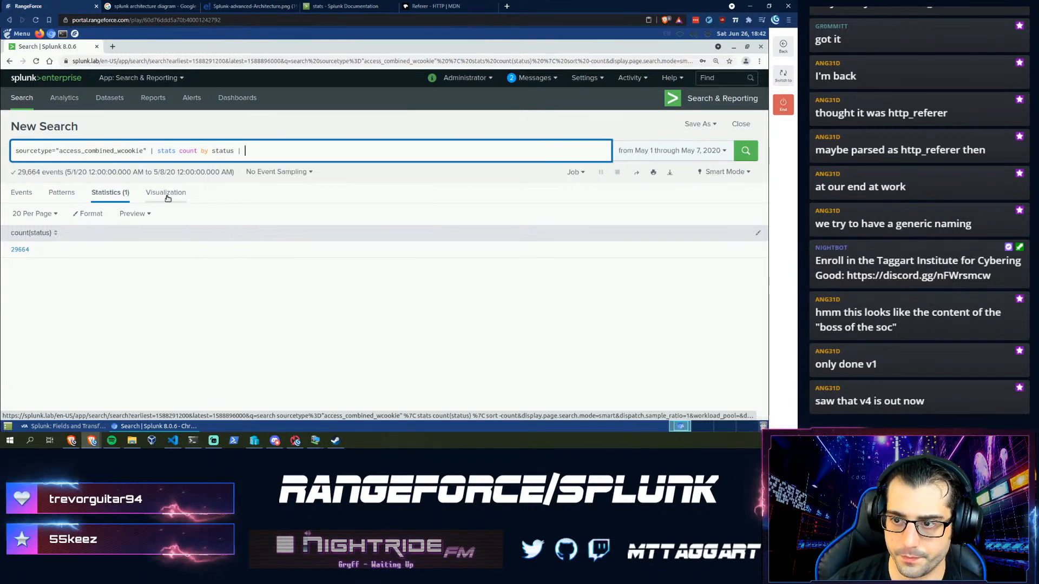
text(t - )
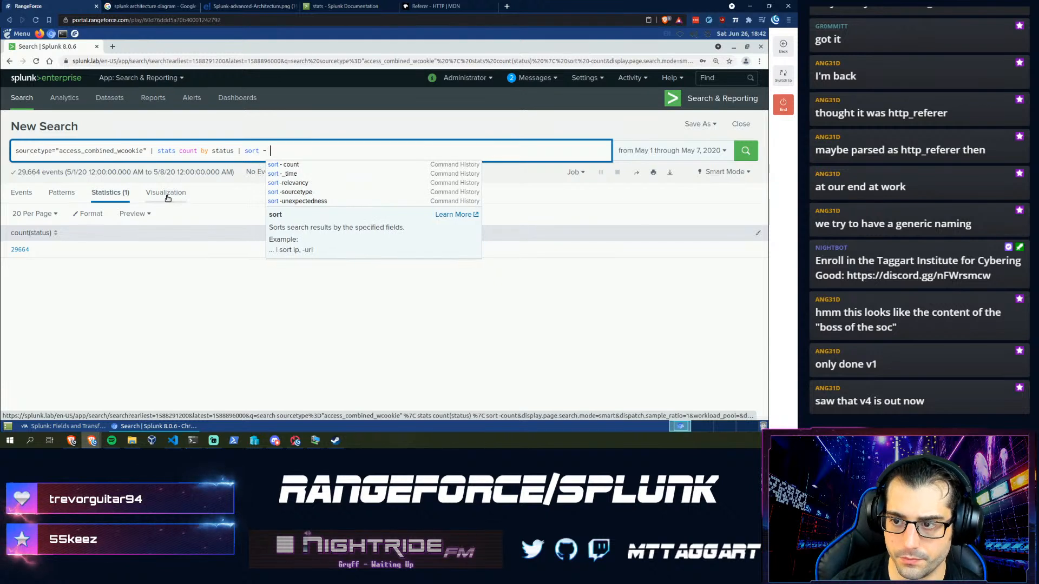
text(count)
key(Return)
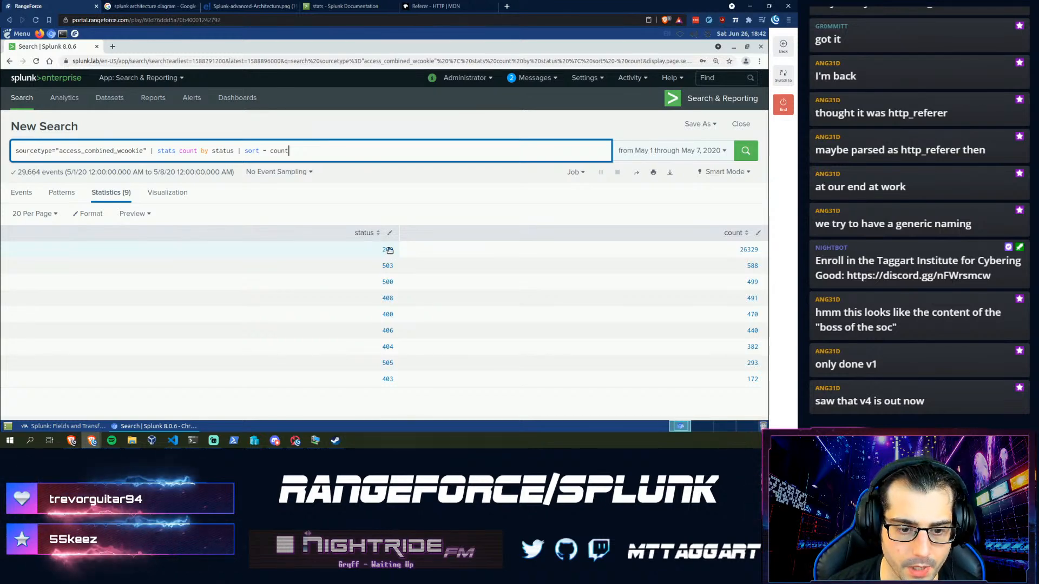
- Enter 26329 as the second Top Category answer for May 1–7 statuses
click(66, 428)
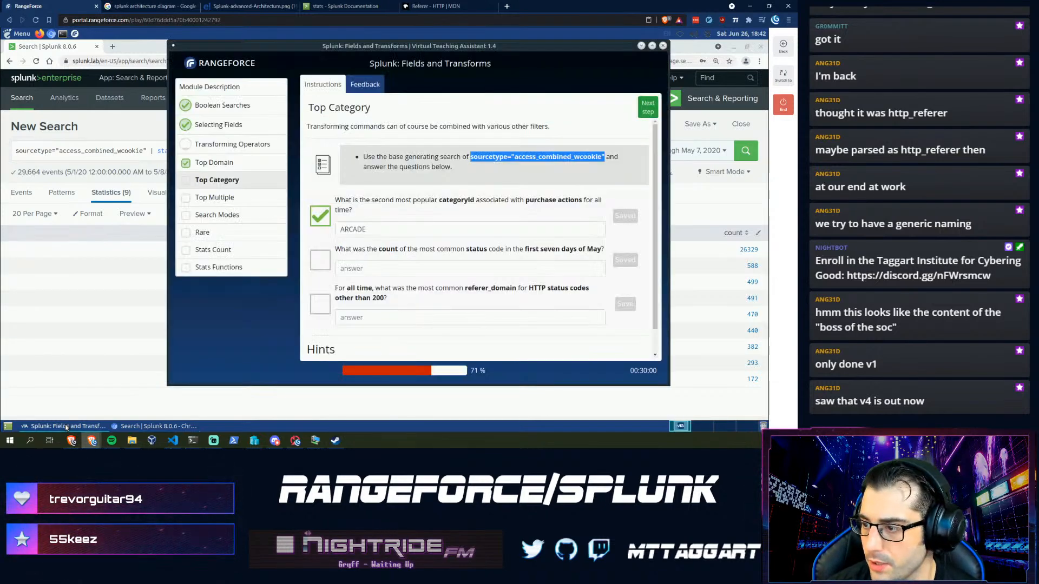
click(378, 269)
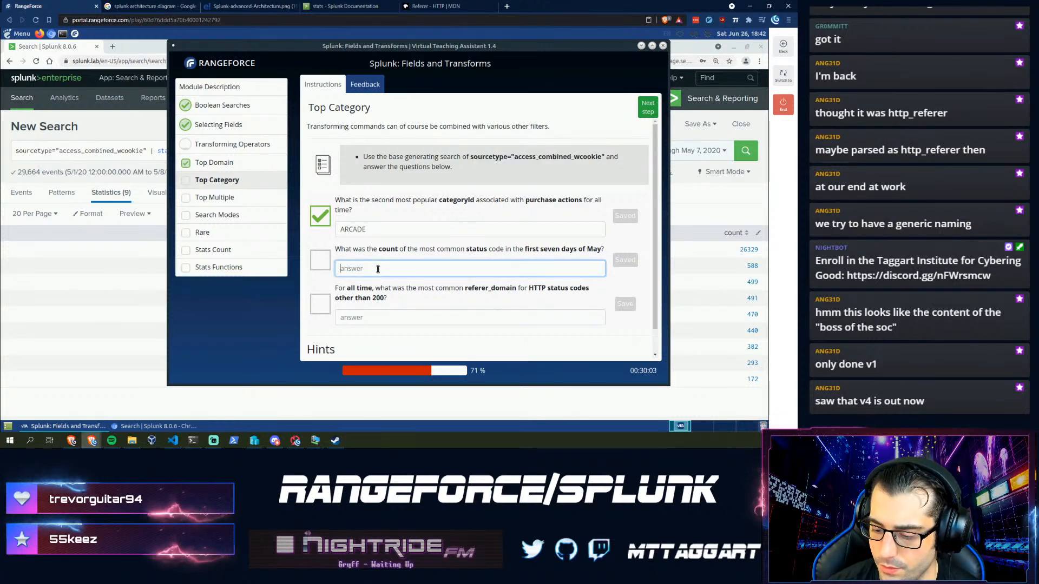
text(26329)
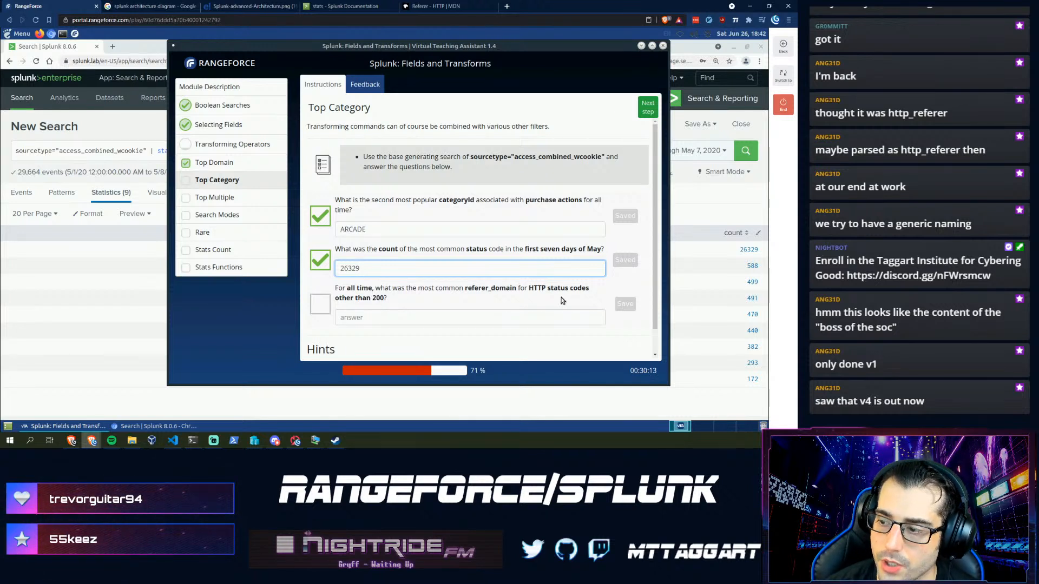
click(145, 150)
- Change the query to status!=200 | stats count by referer_domain | sort - count over All time
text(status)
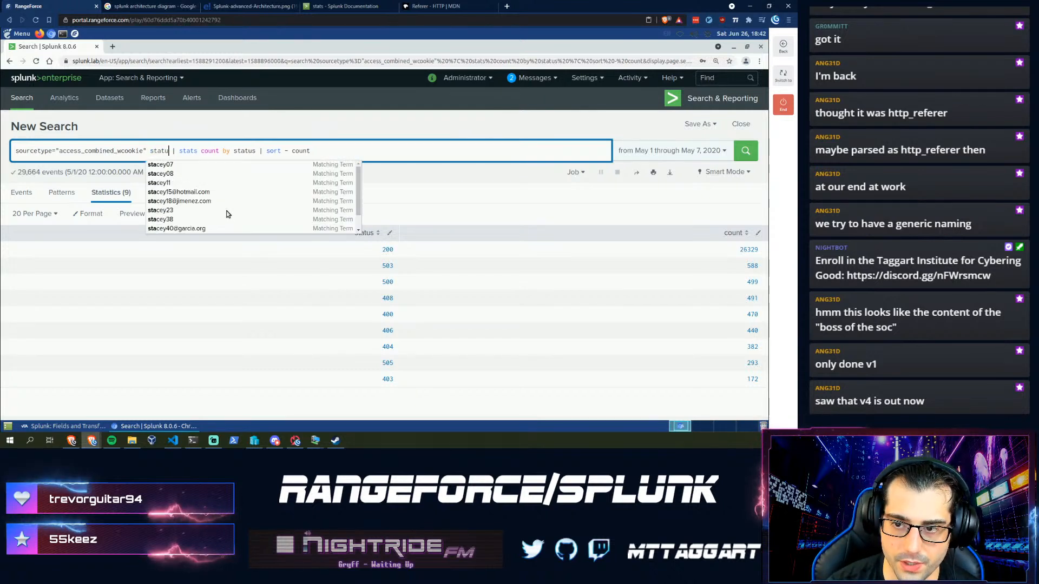
text(!=200)
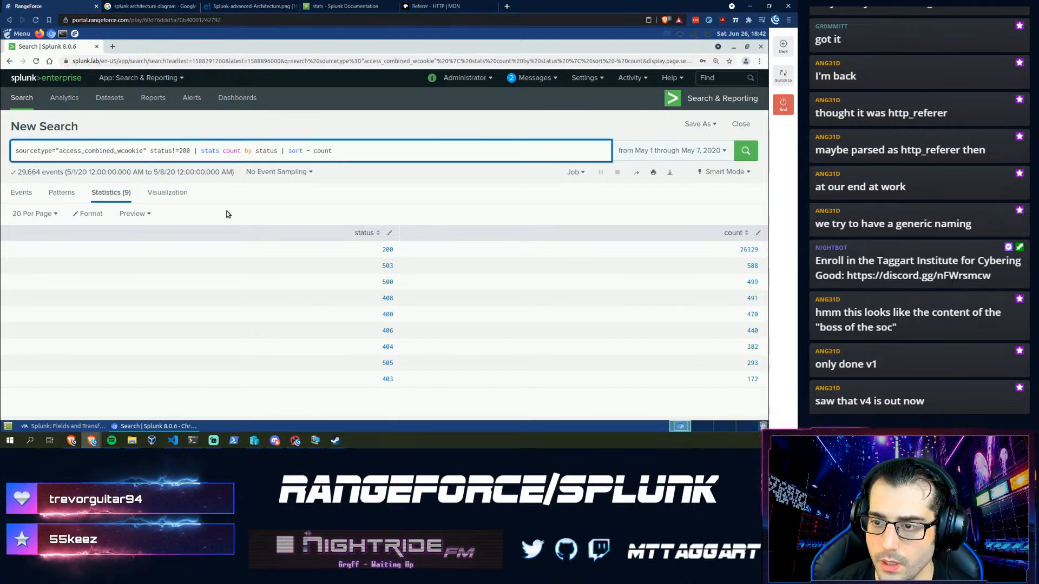
click(83, 427)
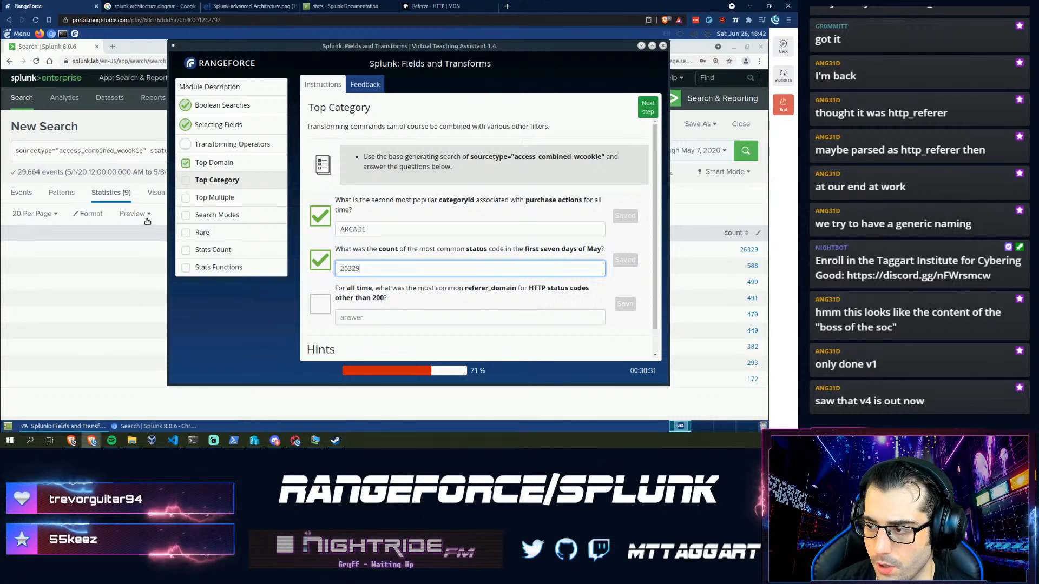
click(92, 151)
double_click(261, 151)
text(refer)
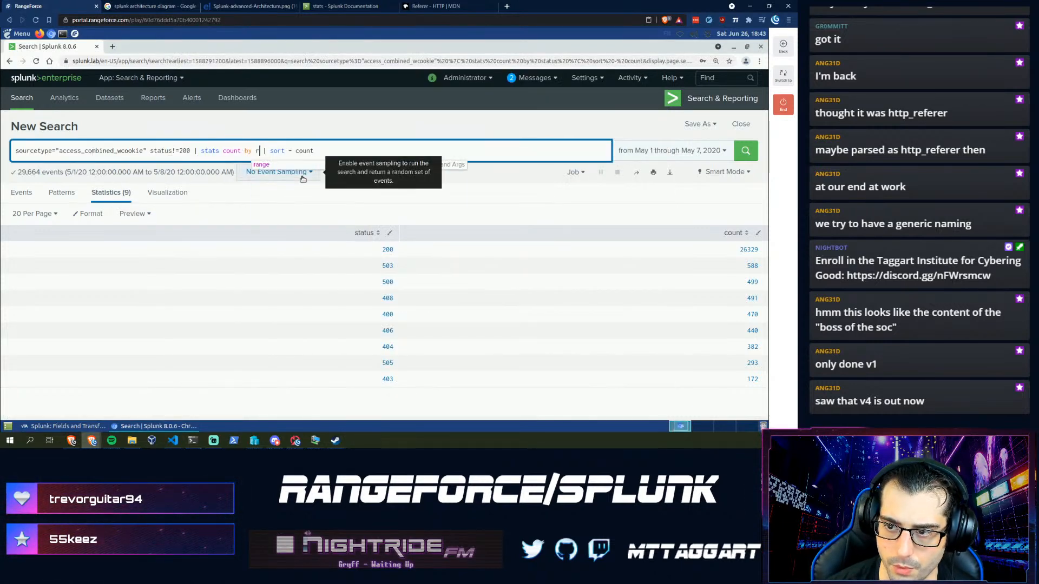
text(er_domai)
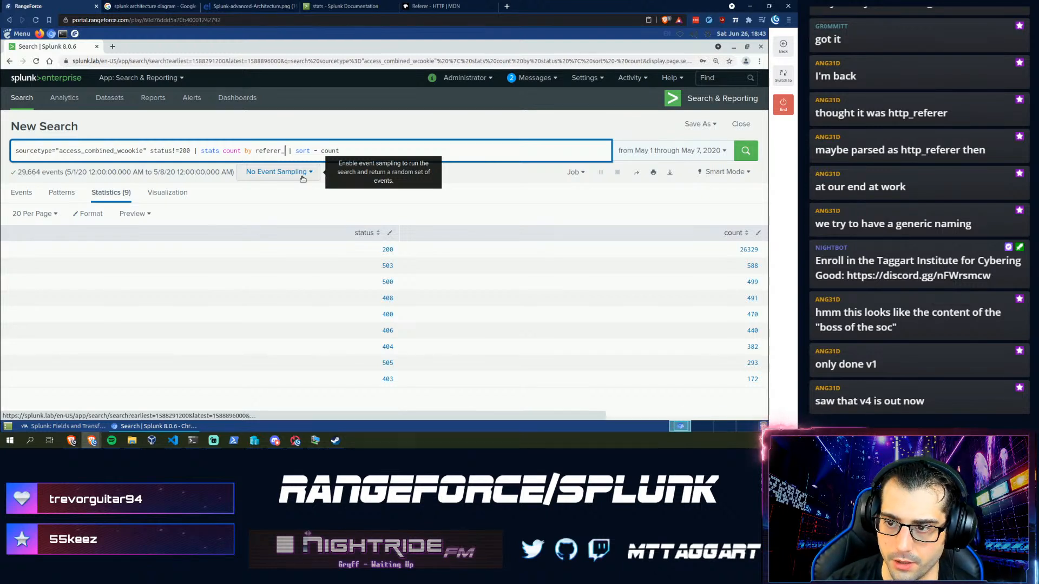
text(n)
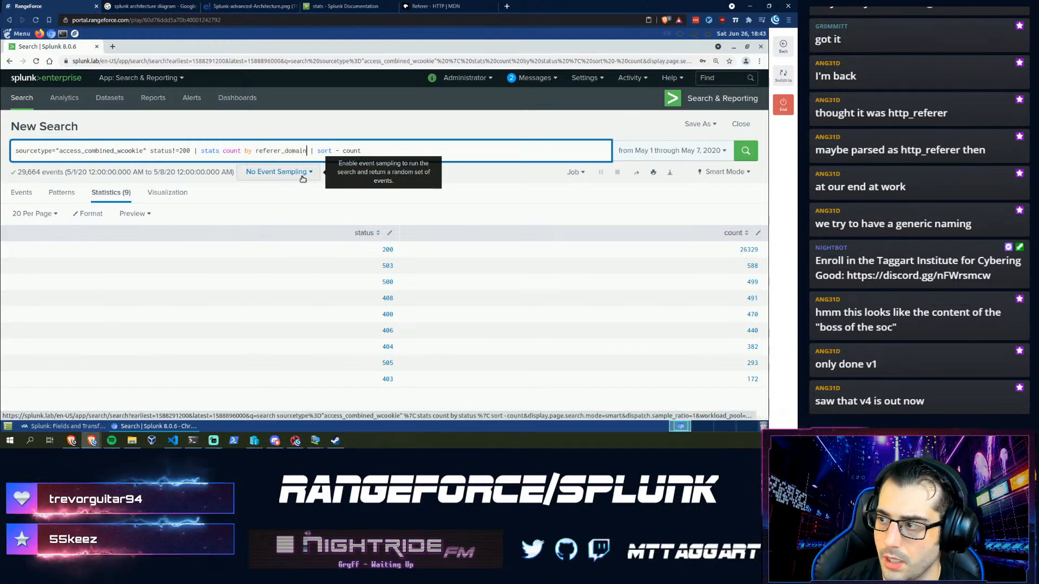
click(622, 151)
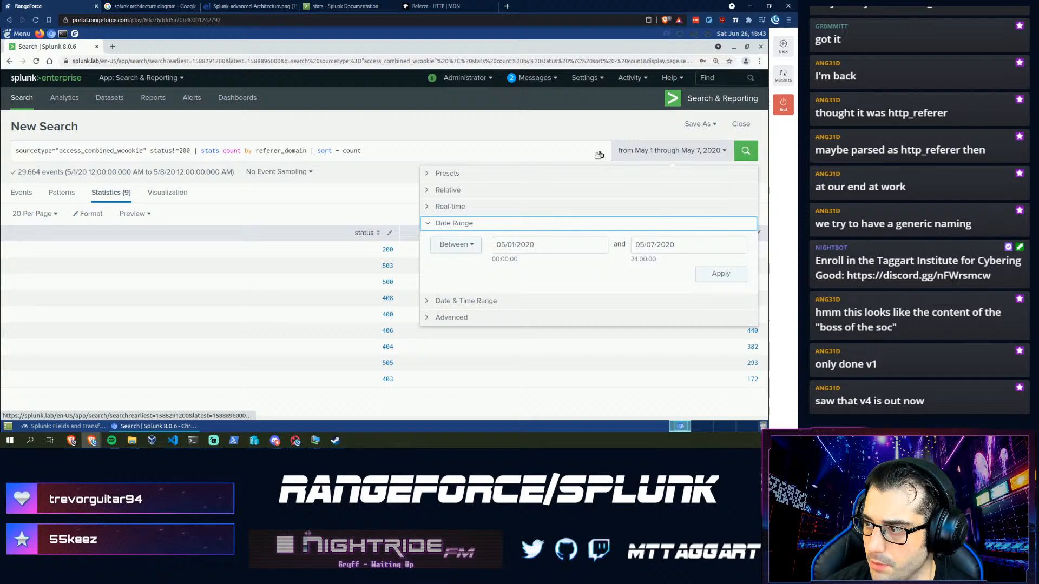
click(443, 175)
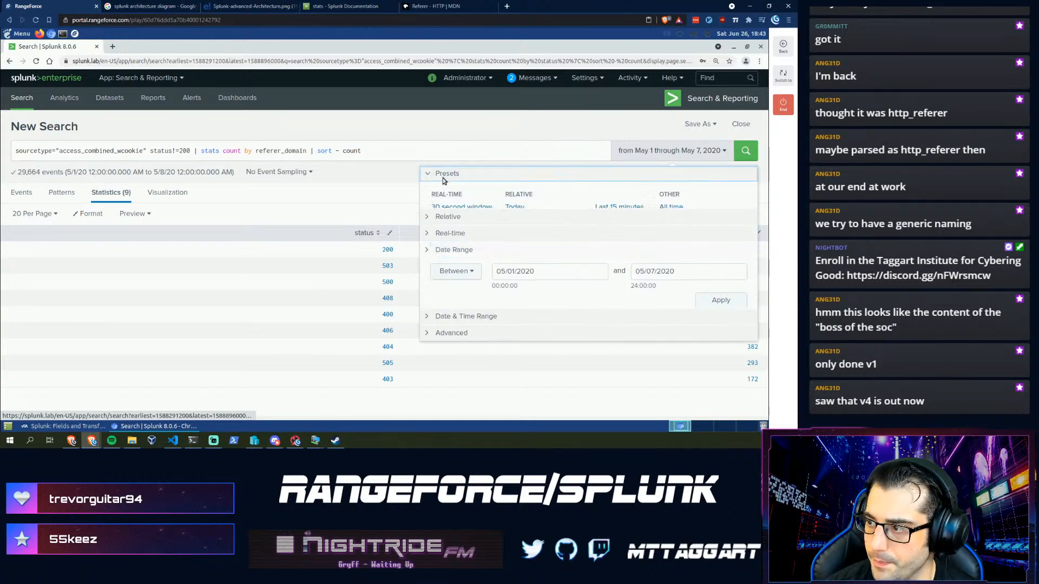
click(672, 207)
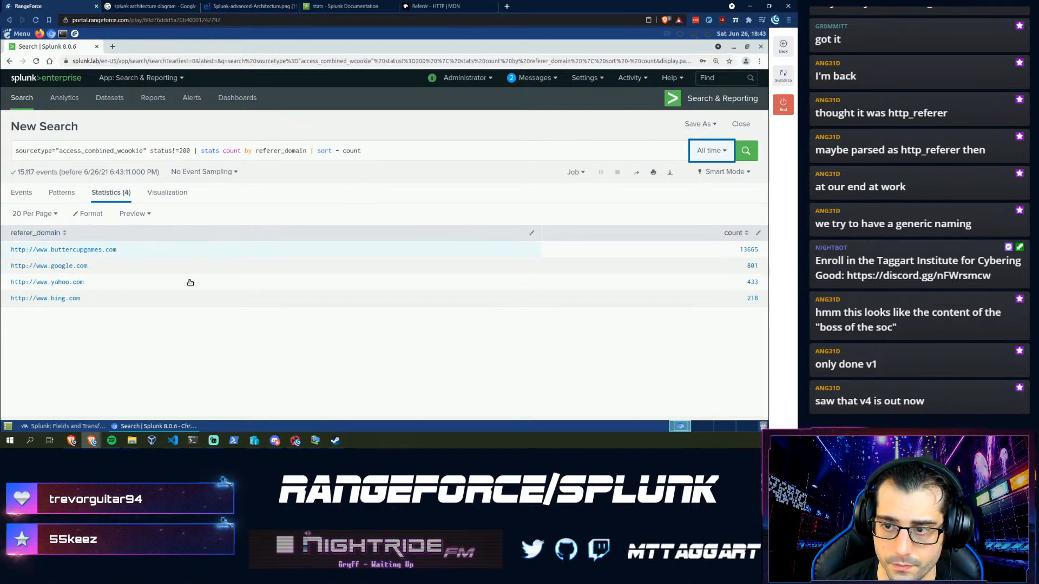
click(80, 428)
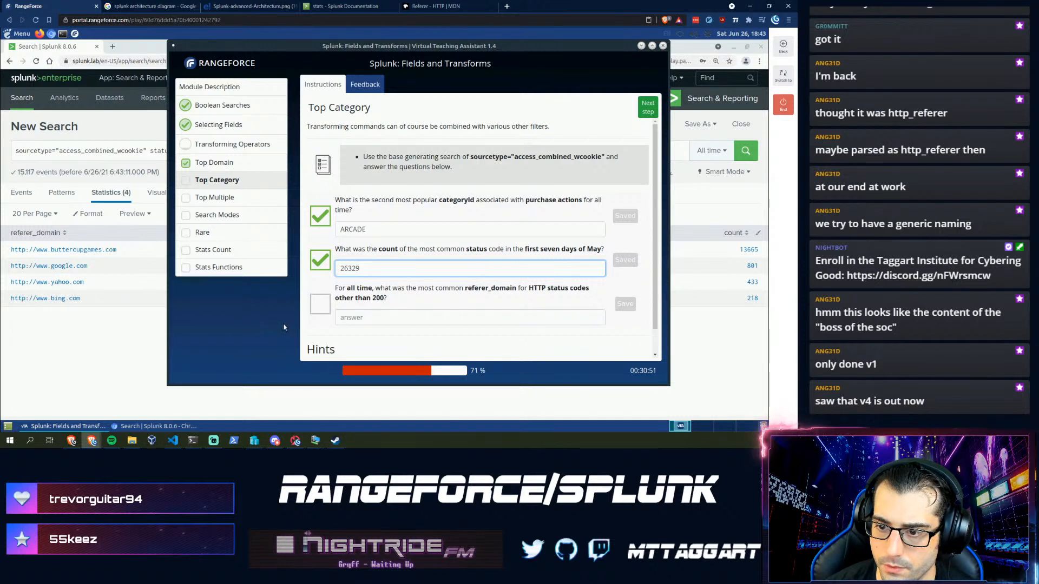
click(391, 318)
text(h)
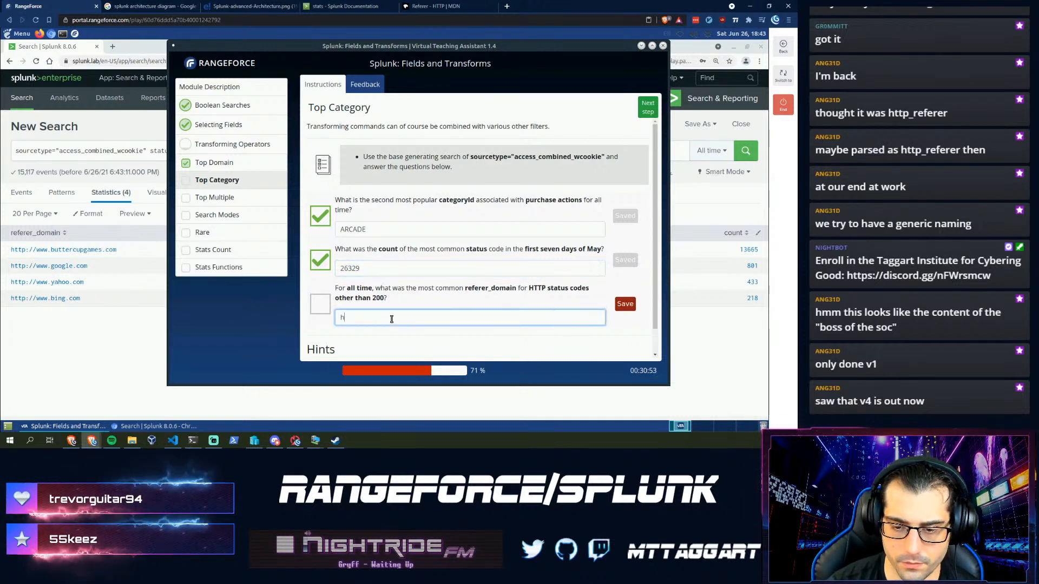
text(ttp://www.buttercuptga)
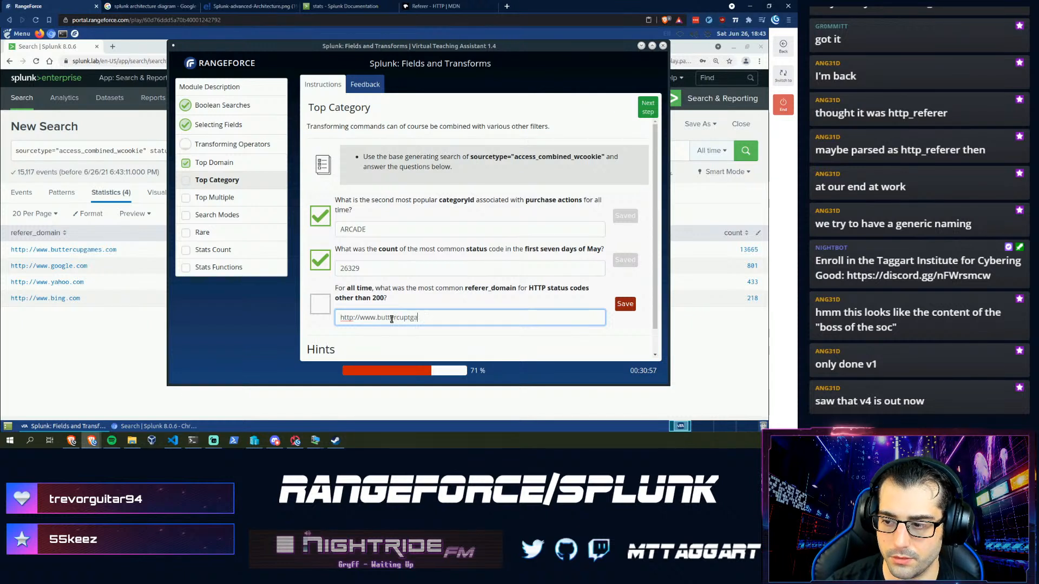
text(mes)
key(BackSpace)
key(BackSpace)
key(BackSpace)
key(BackSpace)
key(BackSpace)
key(BackSpace)
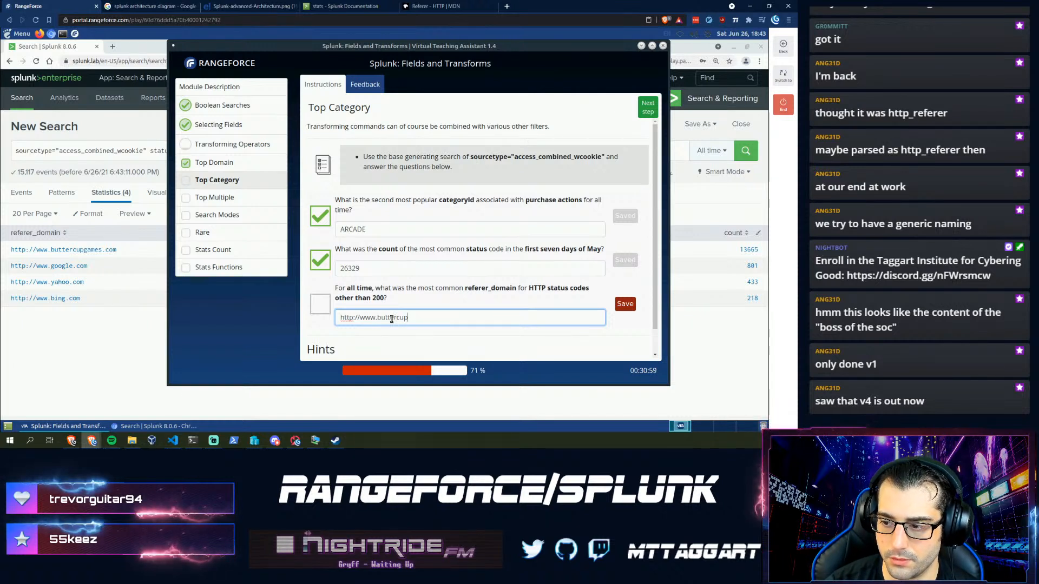
text(game.com)
key(Return)
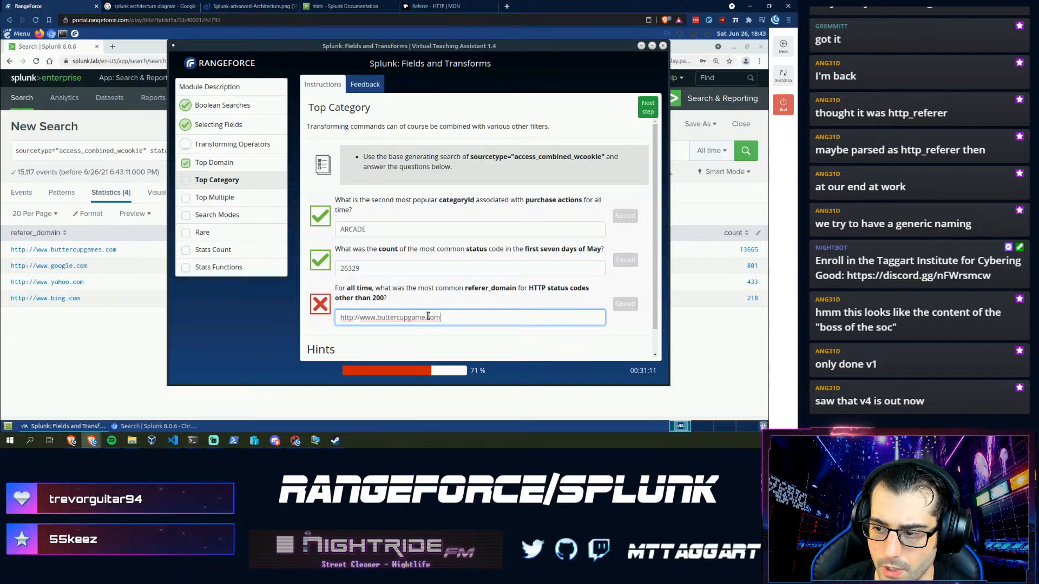
text(s)
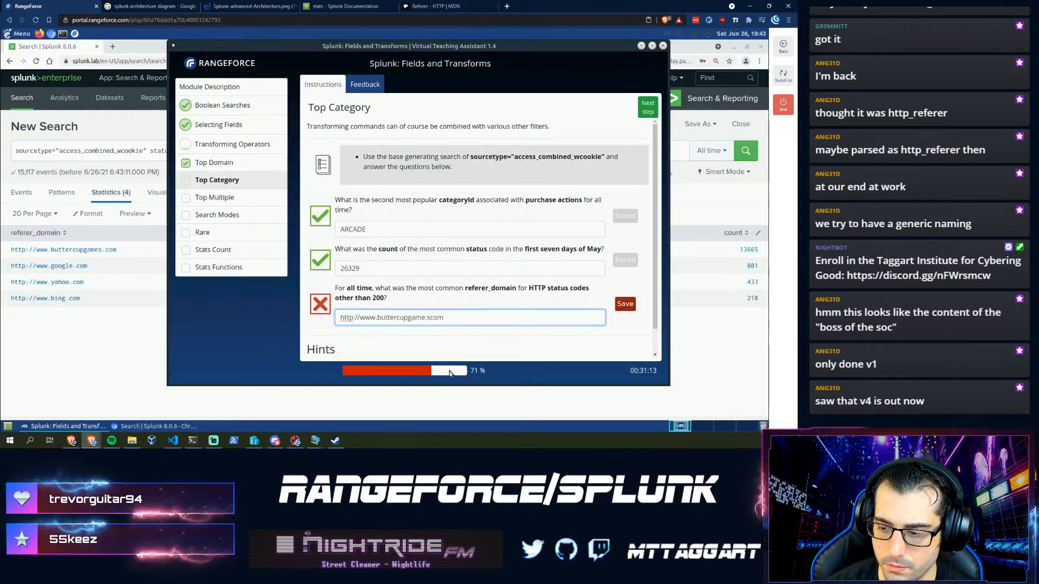
key(Return)
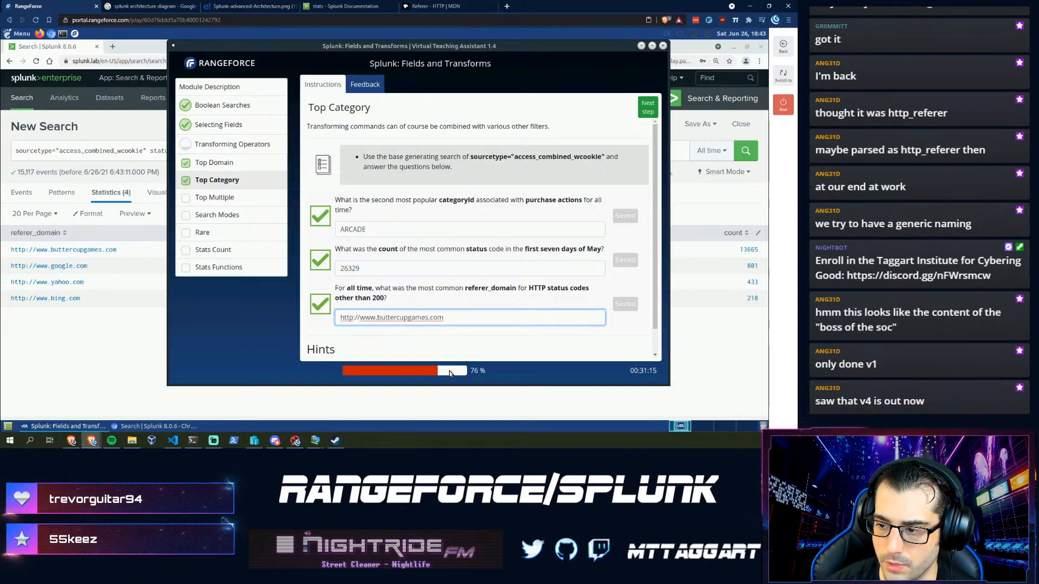
- Advance to Top Multiple and paste the lesson's access_combined_wcookie sourcetype into the search with | top
click(643, 110)
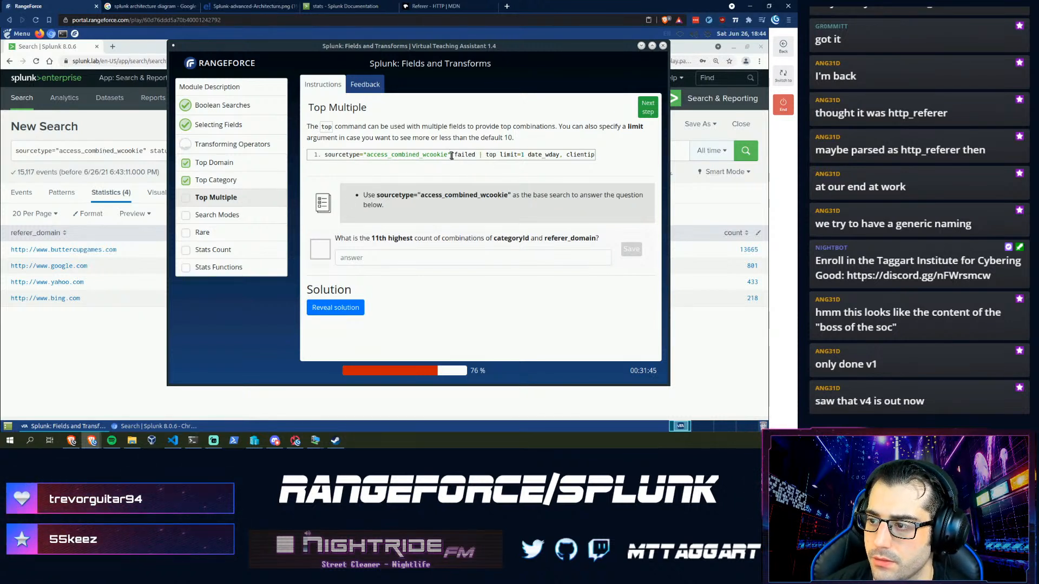
drag(454, 155, 321, 155)
key(ctrl+c)
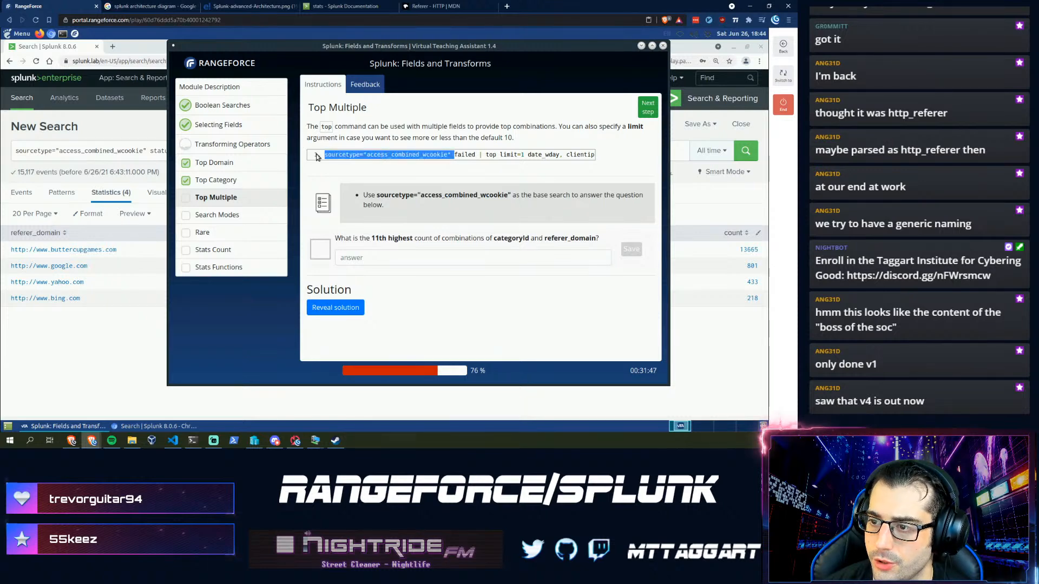
click(112, 156)
drag(383, 152, 11, 157)
key(ctrl+a)
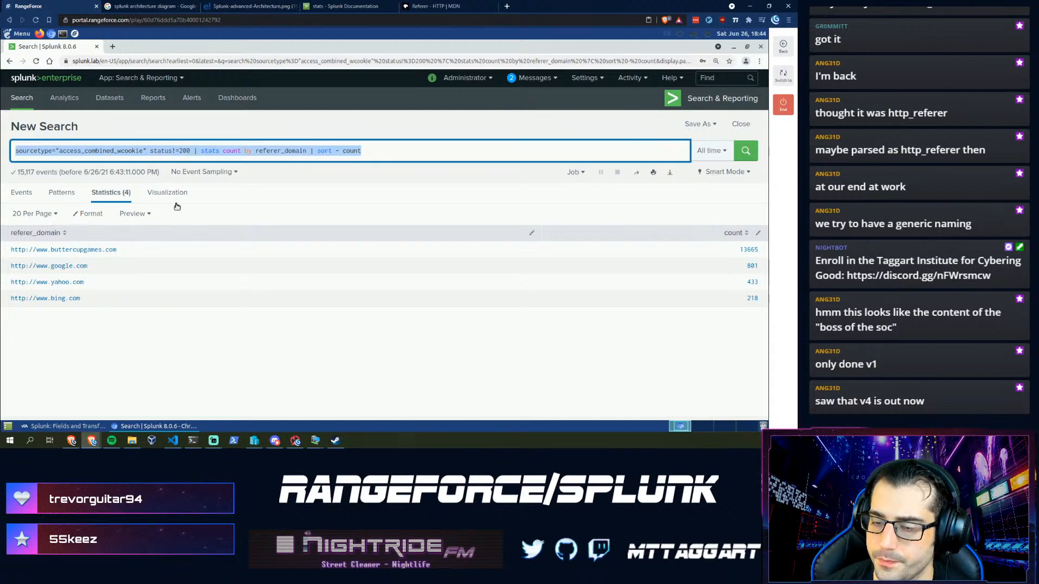
key(ctrl+v)
text(| top)
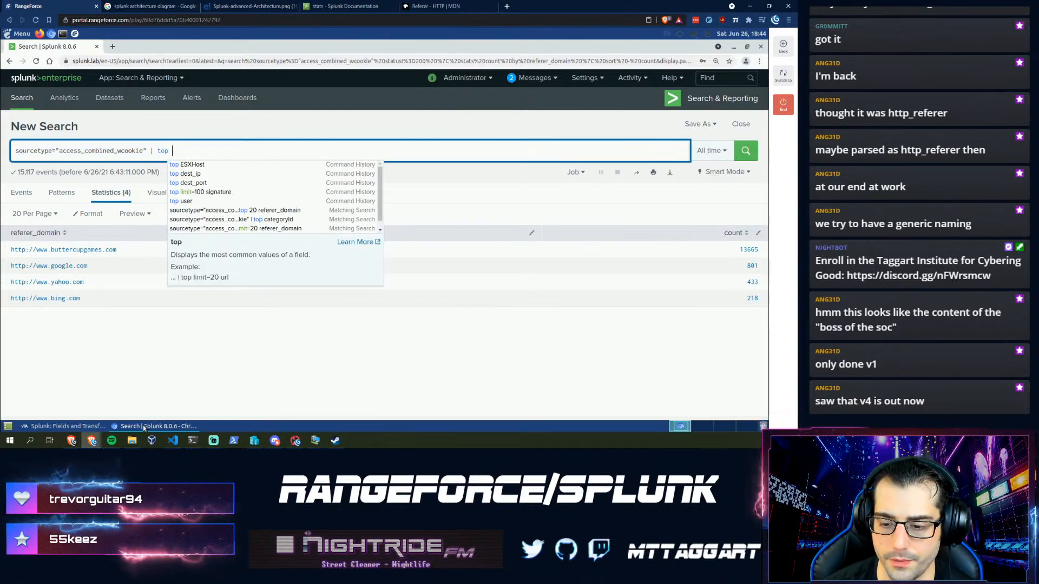
click(71, 427)
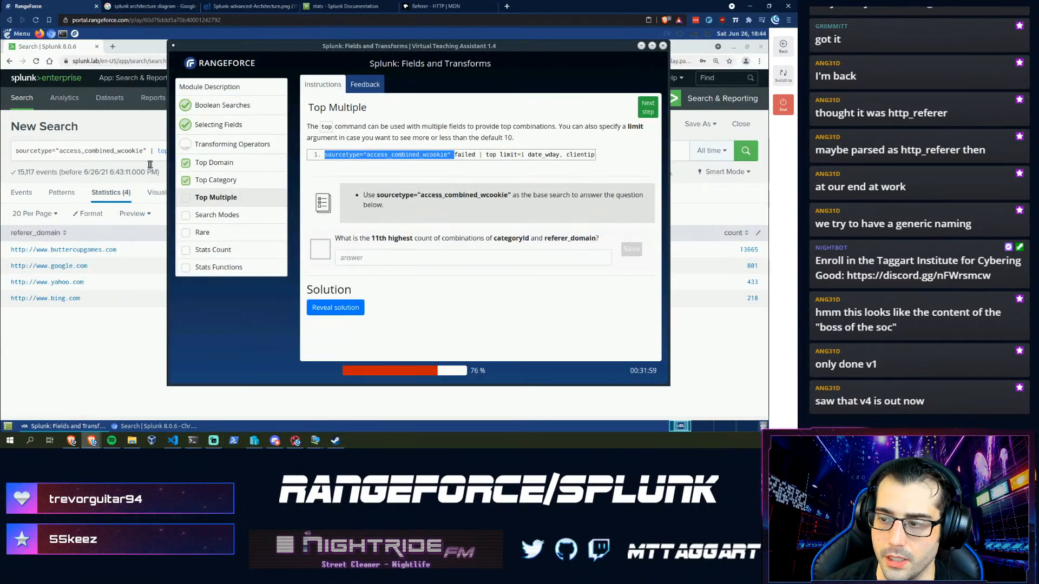
click(240, 150)
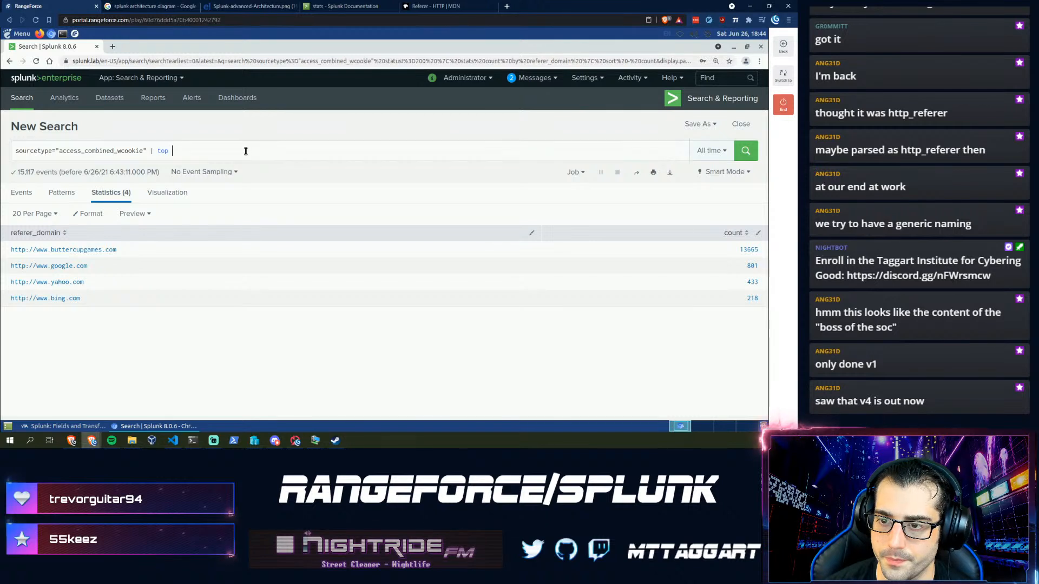
text(cate)
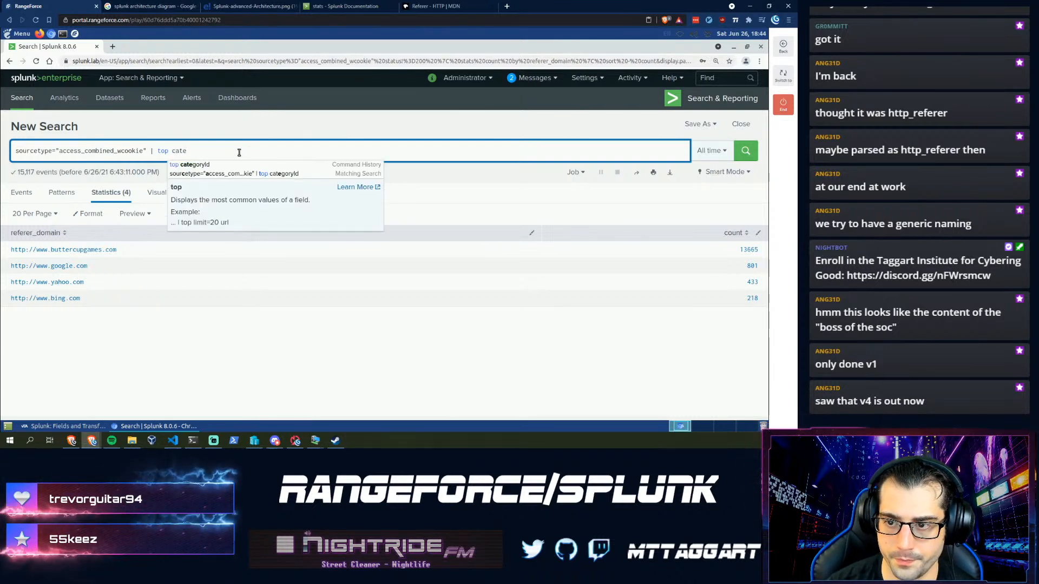
key(Tab)
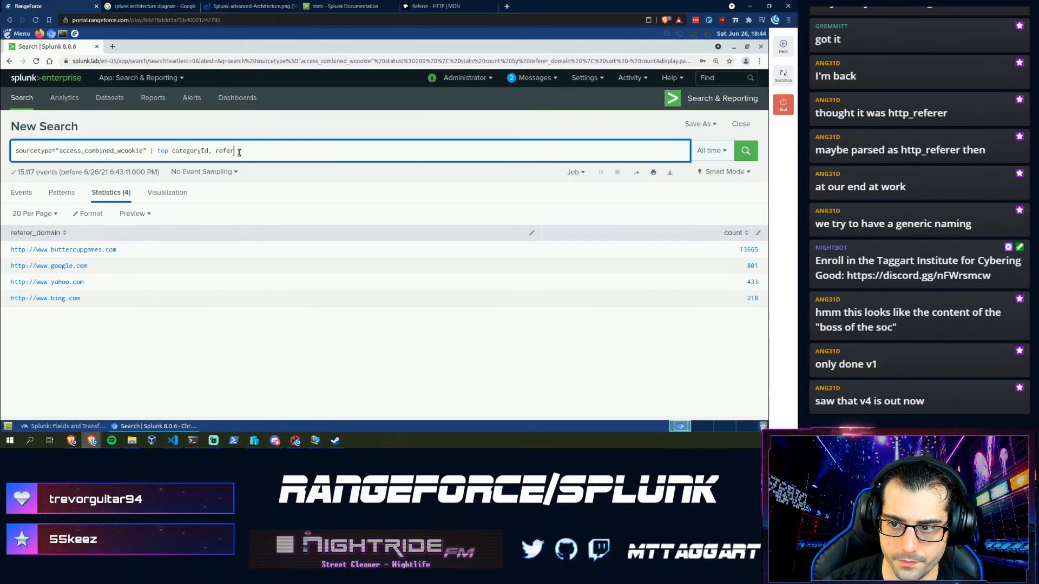
text(, referer_domain)
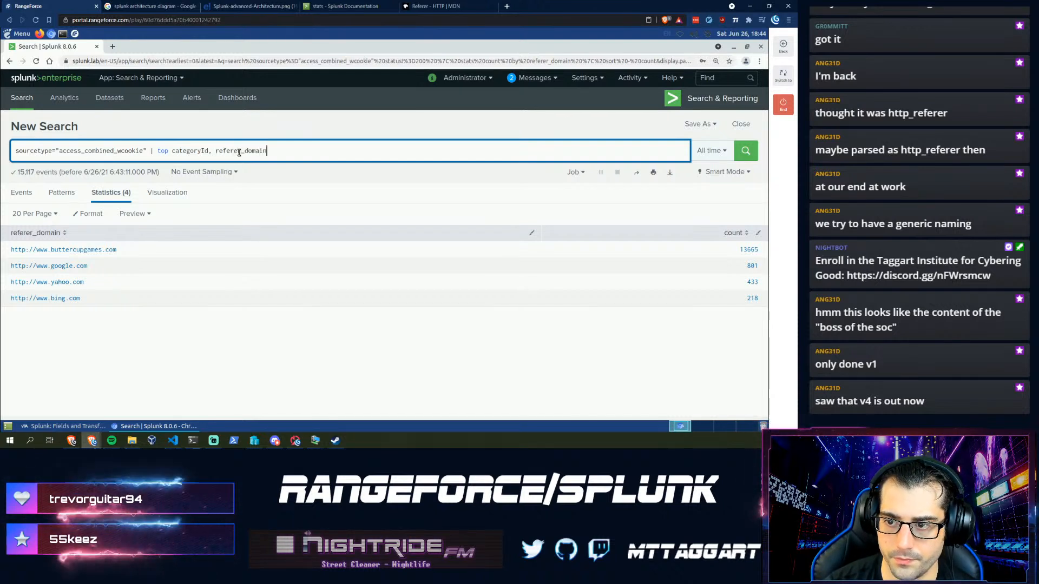
key(Return)
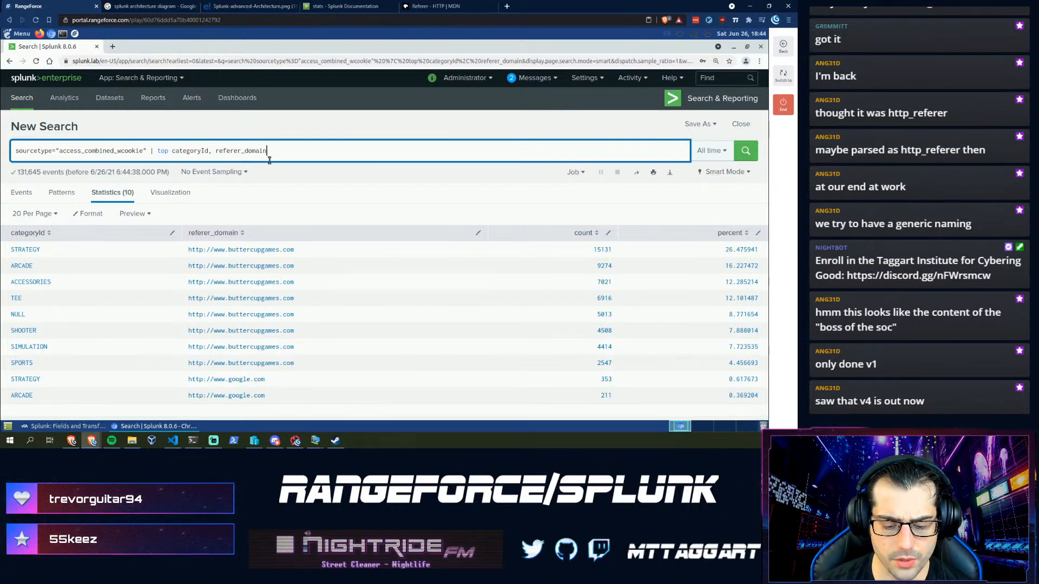
text(limit=)
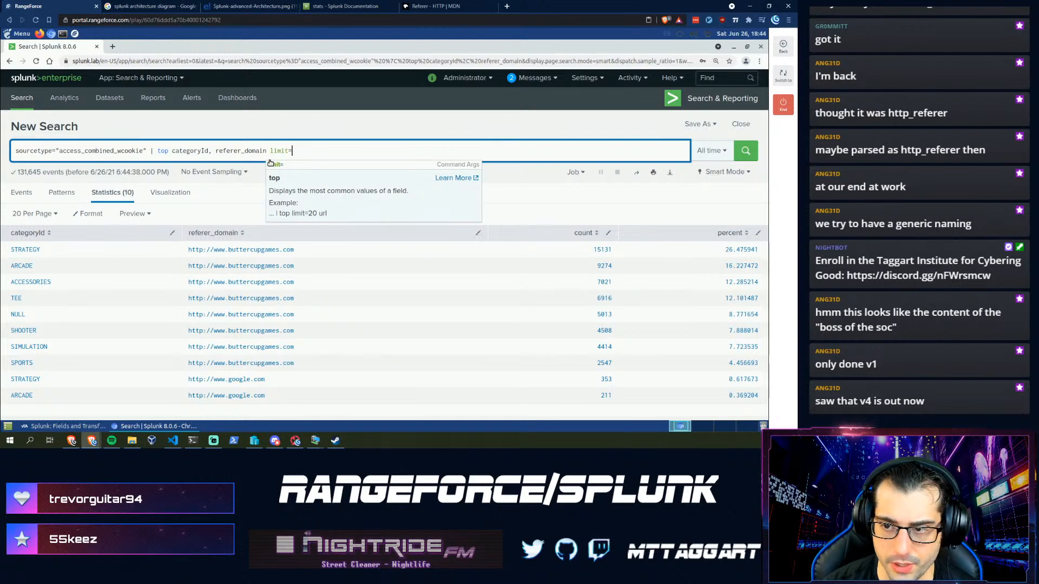
text(11)
key(Return)
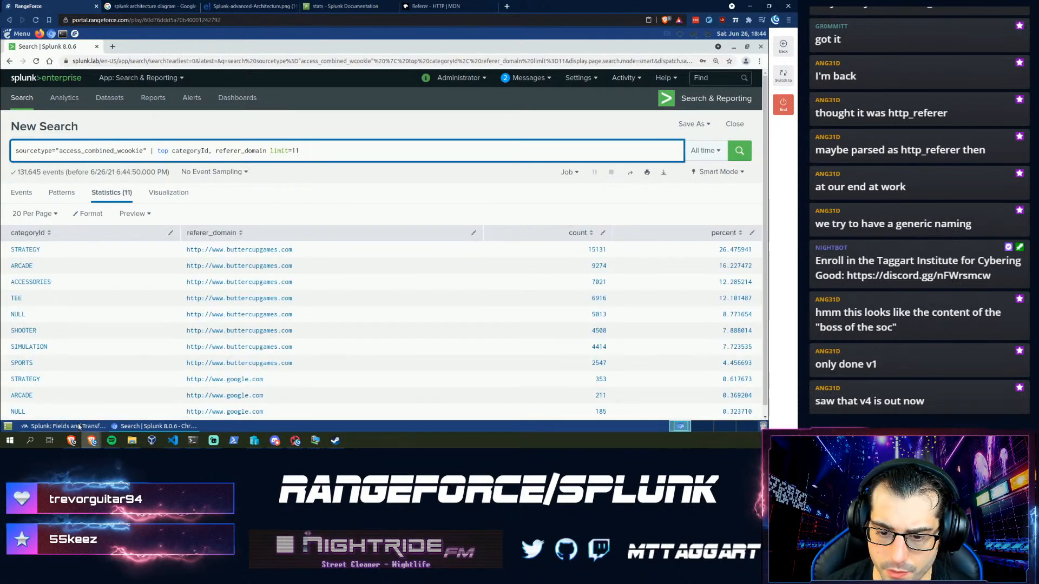
click(78, 427)
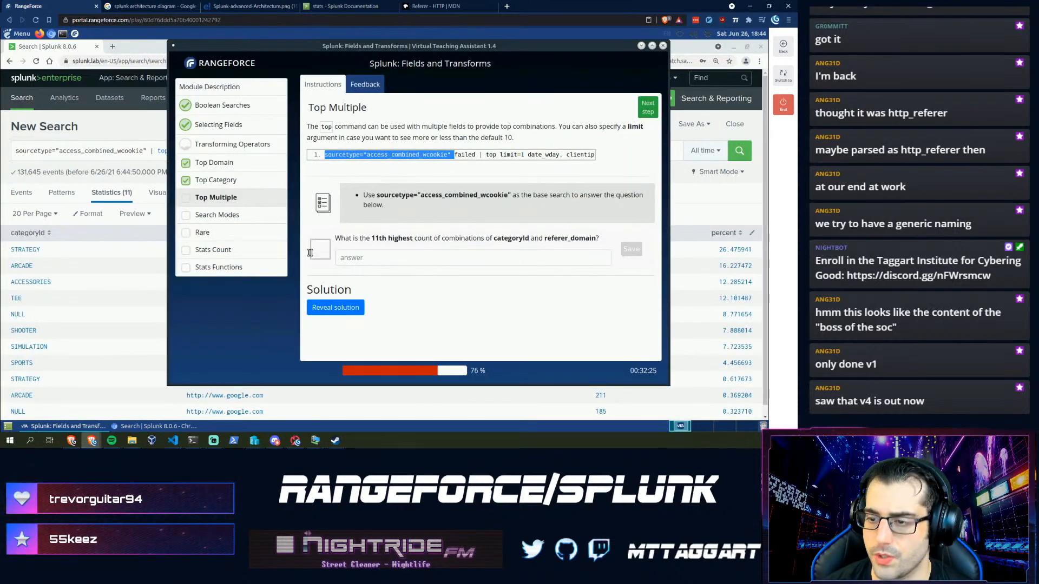
click(69, 152)
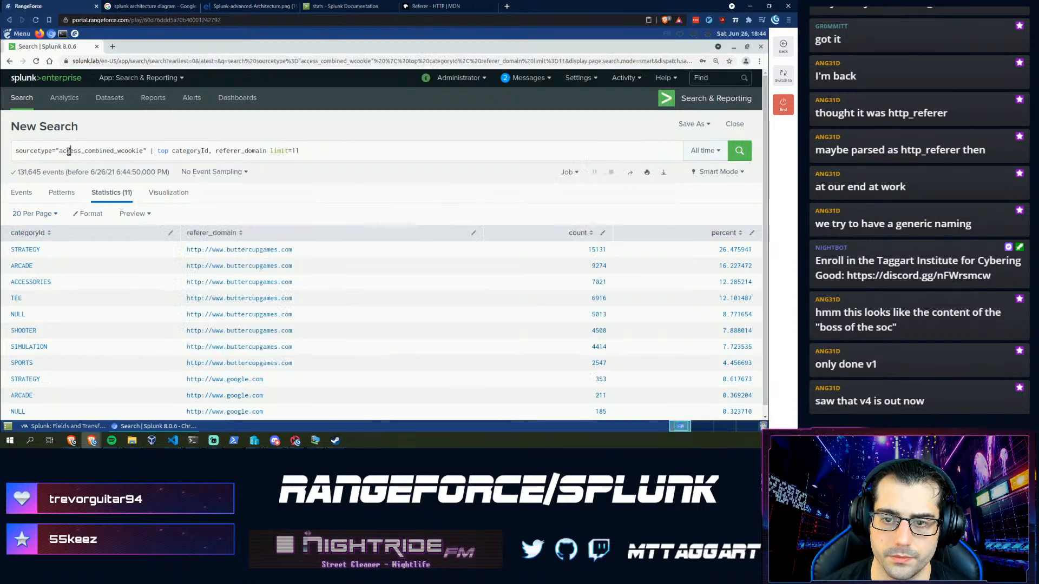
scroll(108, 286, down, 1)
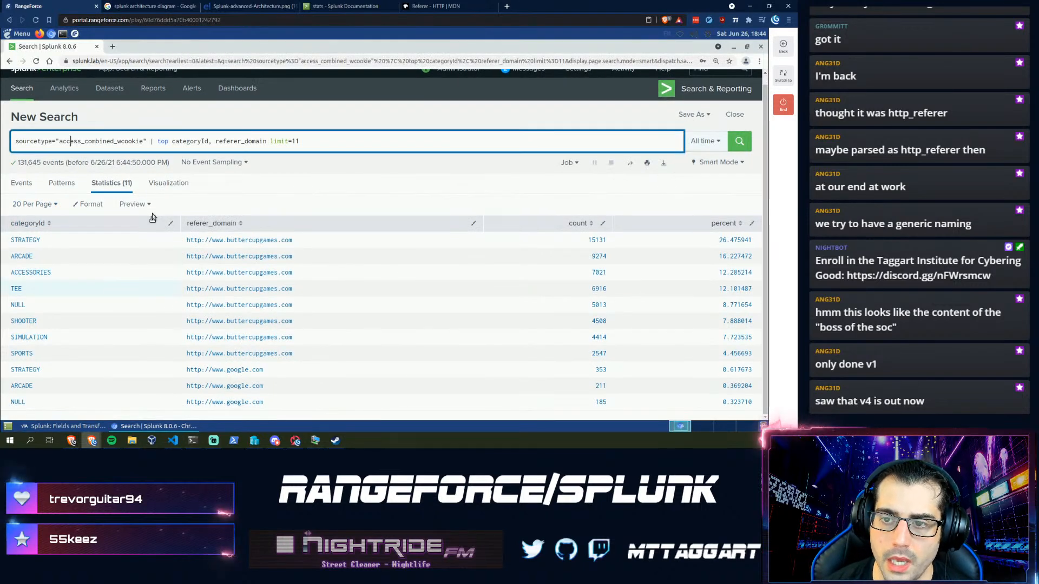
double_click(164, 143)
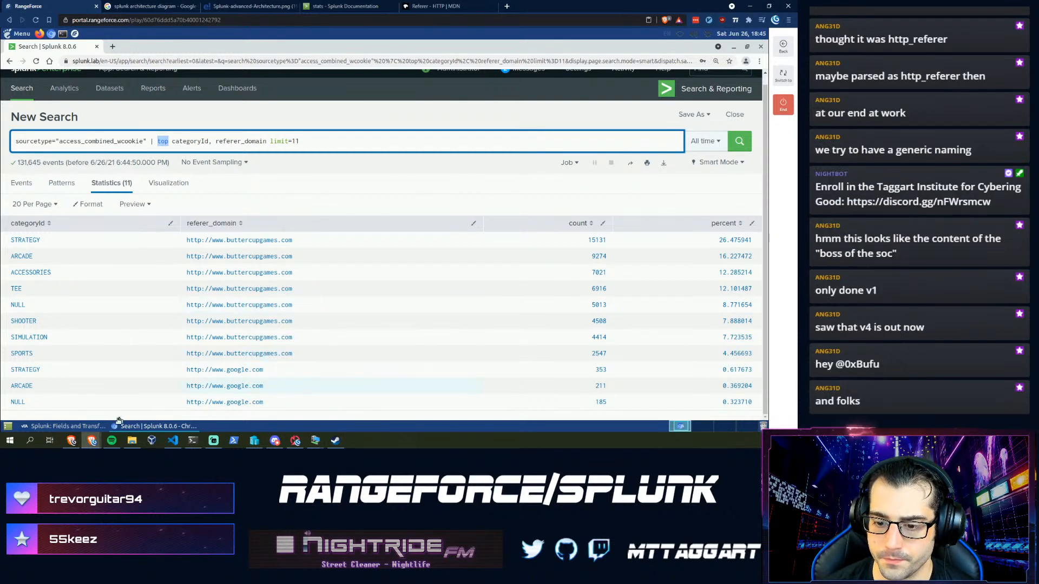
- Try NULL and then ARCADE as the 11th-highest combination answer
click(83, 427)
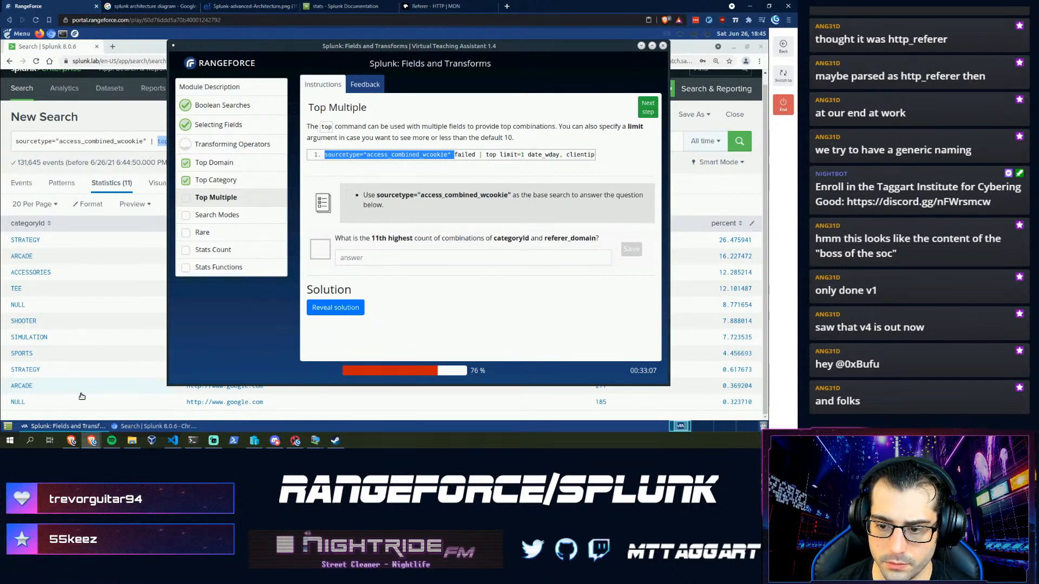
click(385, 255)
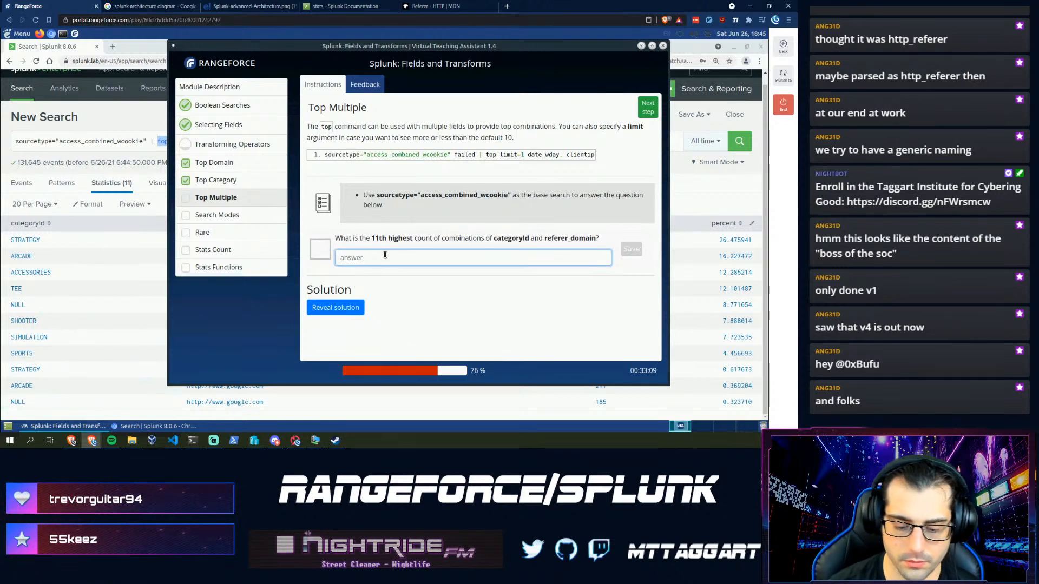
key(Return)
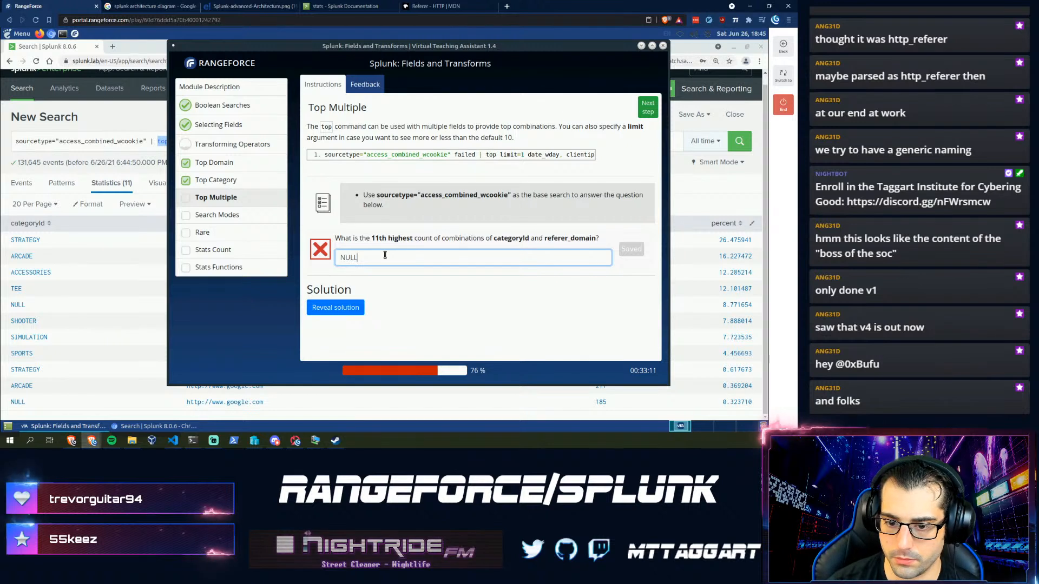
text(ARCADE)
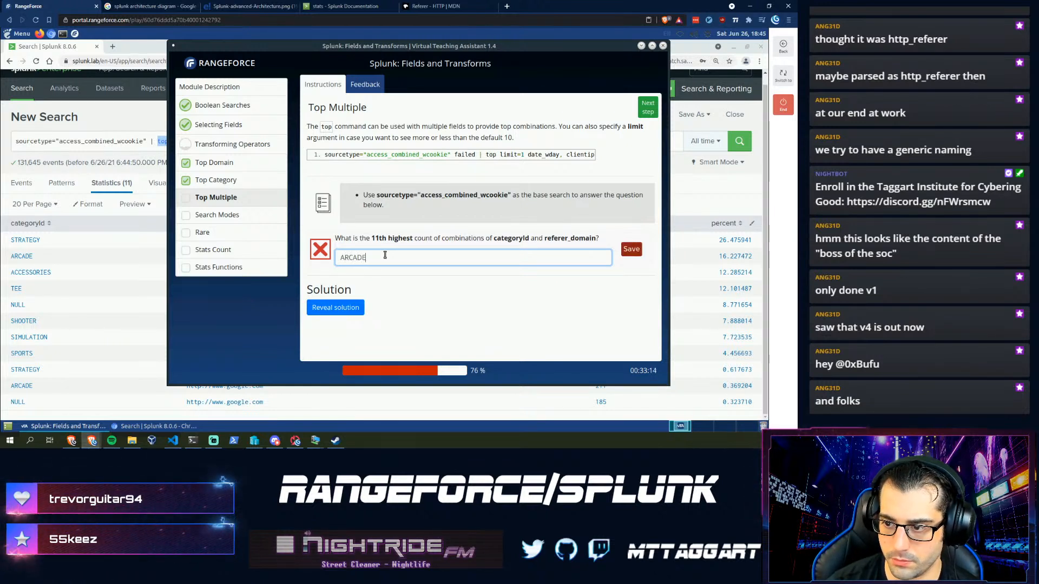
key(Return)
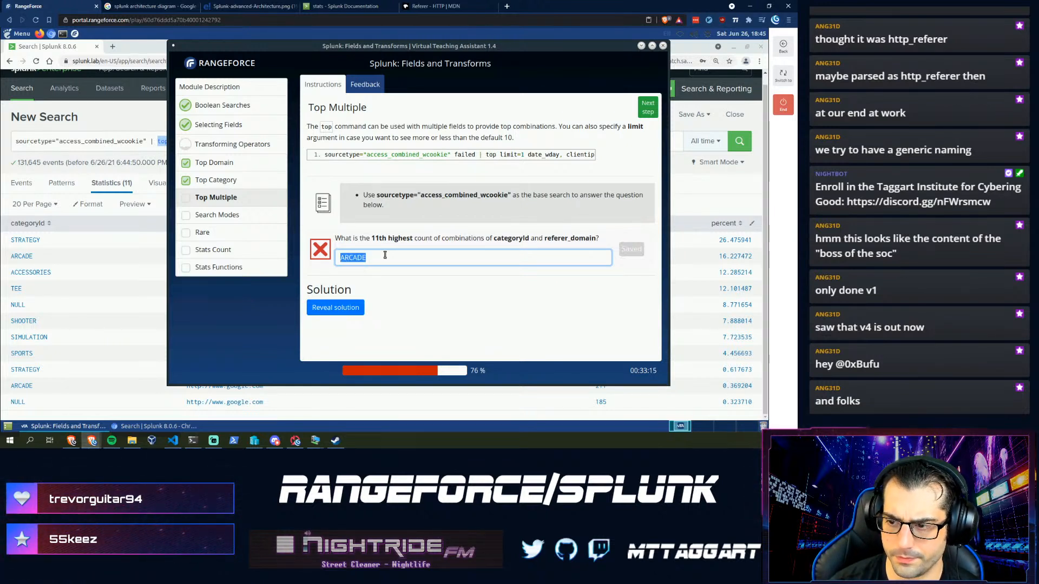
click(156, 142)
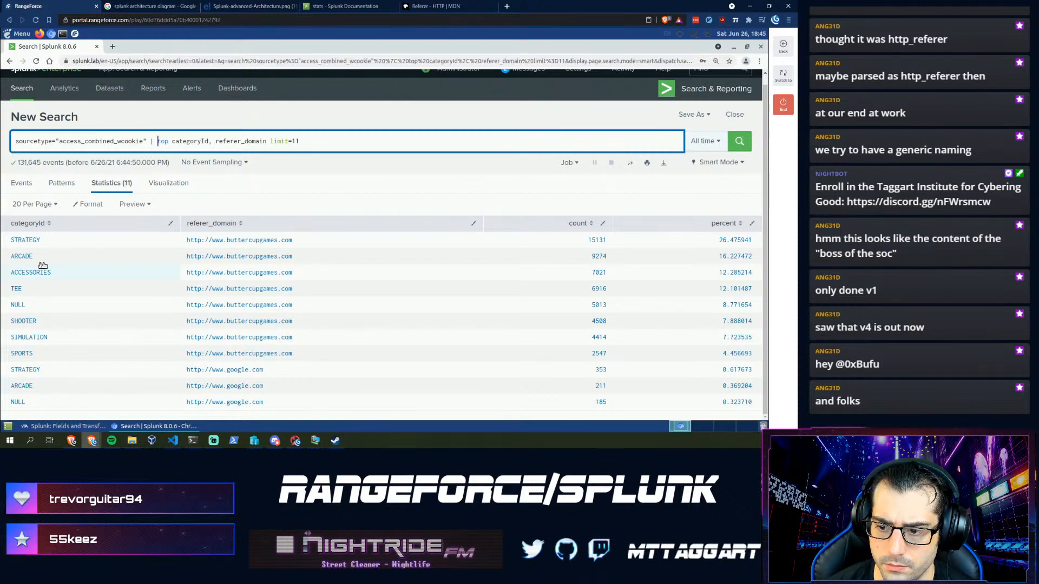
click(85, 428)
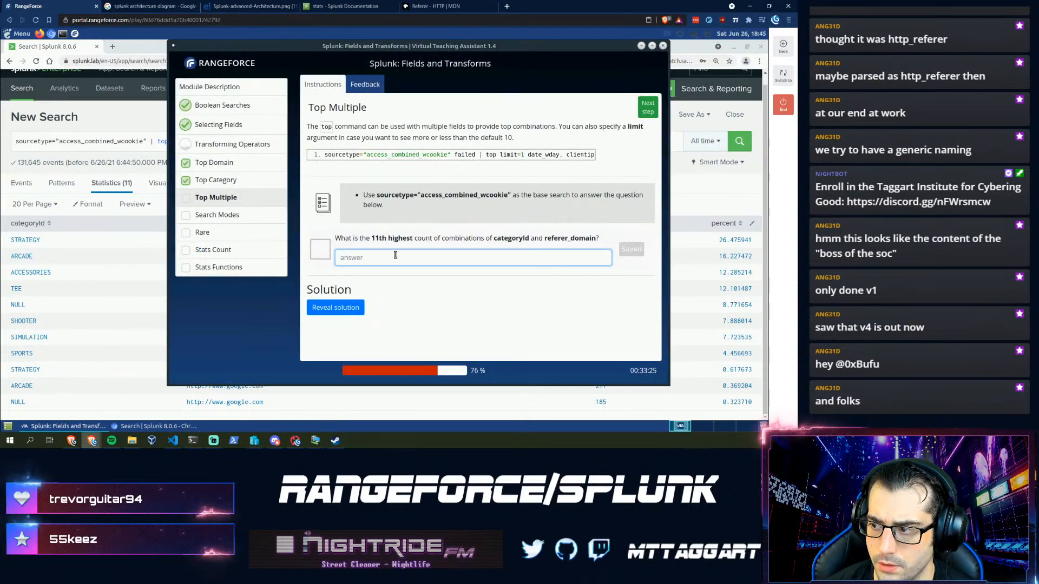
text(NULL http://www.go)
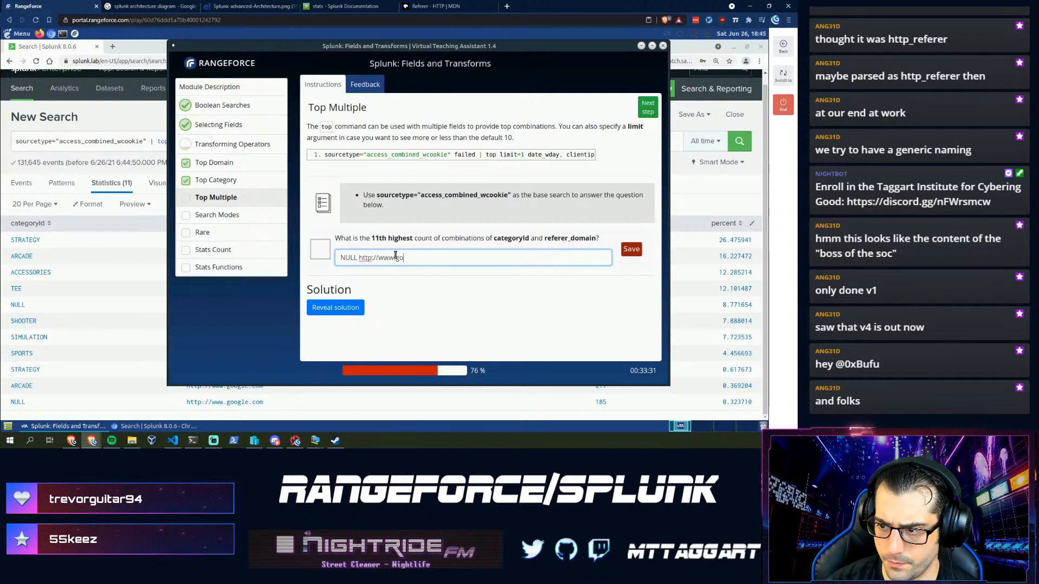
text(ogle.com)
key(Return)
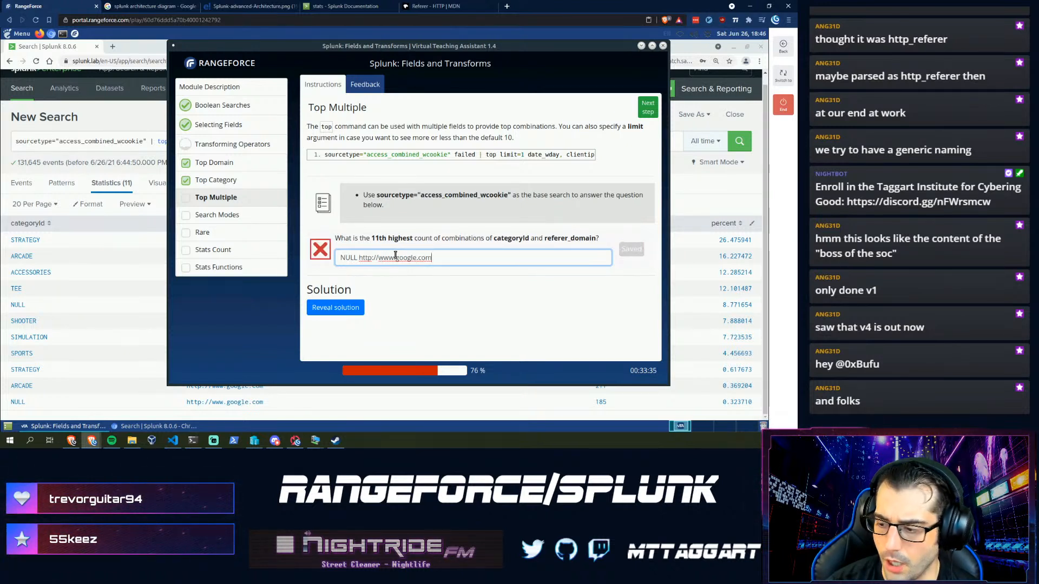
key(ctrl+a)
key(BackSpace)
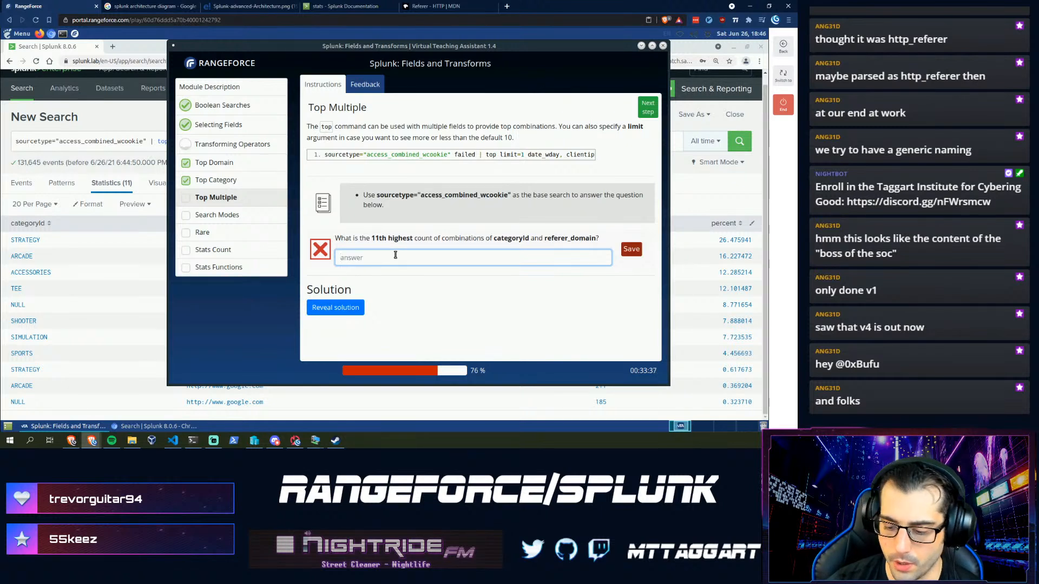
key(Return)
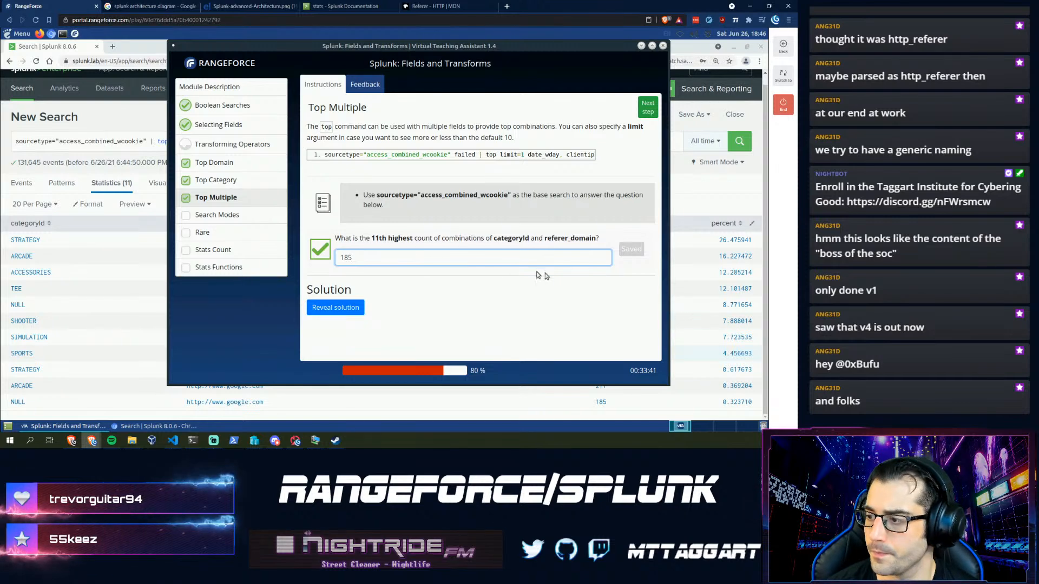
- Read through the Search Modes step, then continue to the Rare step's client IP questions
click(650, 116)
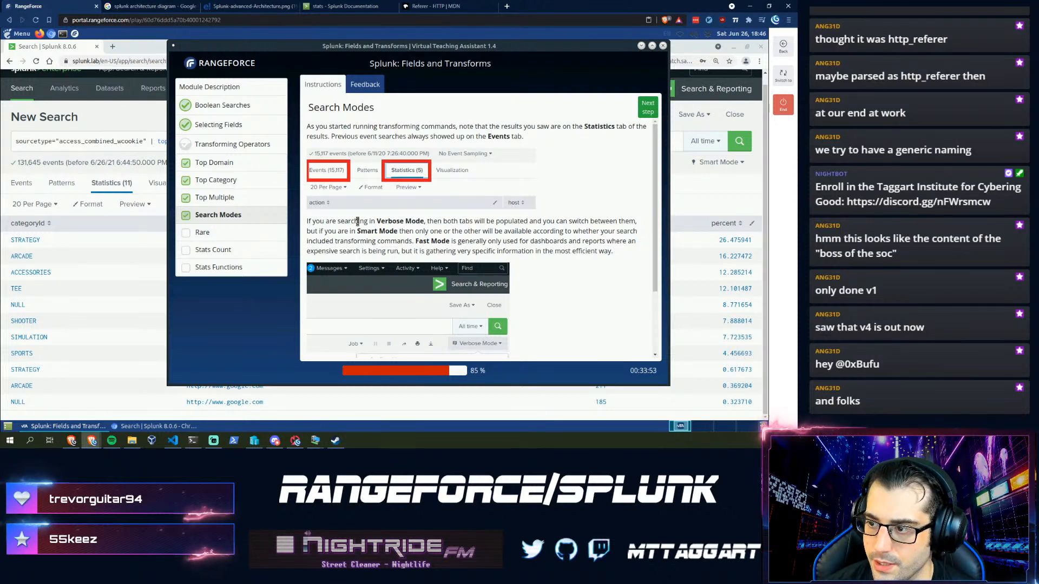
drag(550, 251, 318, 222)
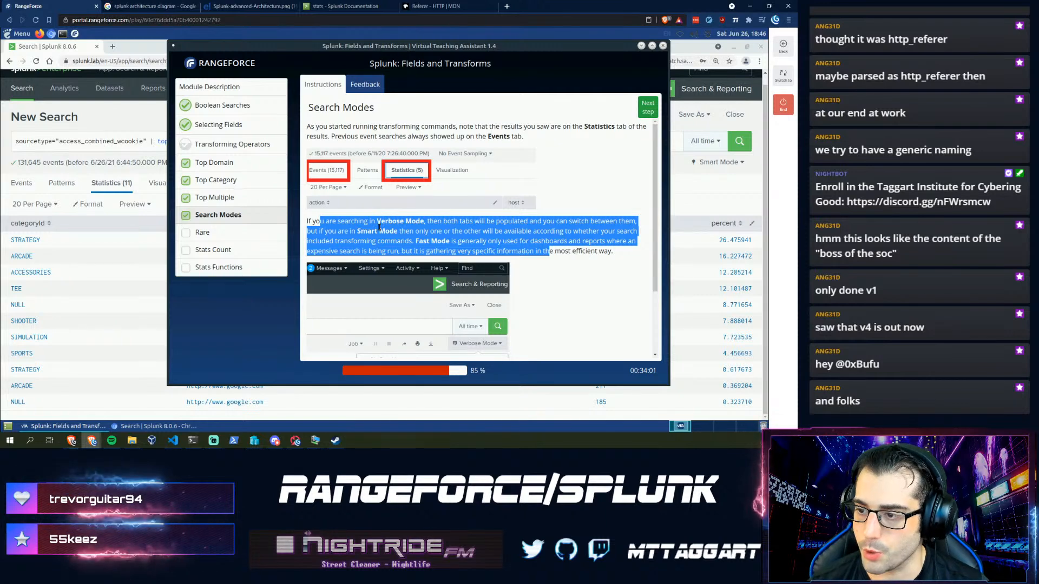
click(367, 240)
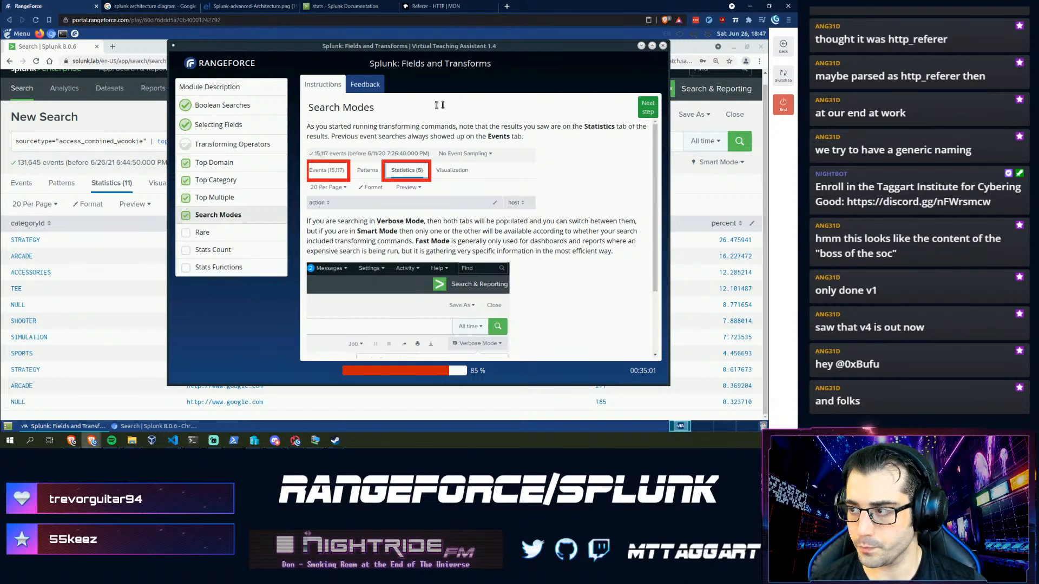
click(649, 111)
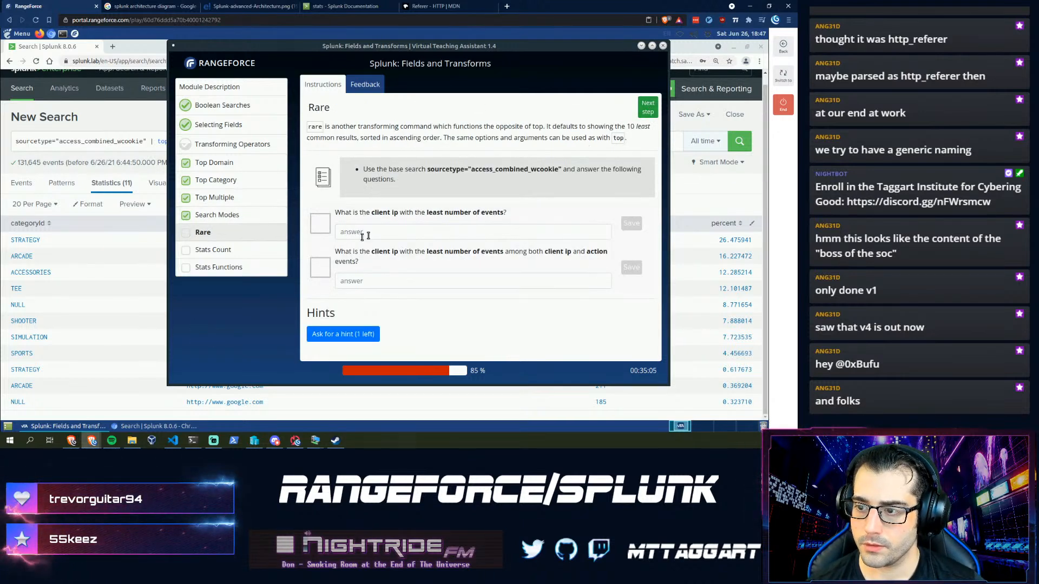
- Replace the top command with 'rare clientip' and run it, showing 188.143.22.202 rarest at 2 events
click(125, 140)
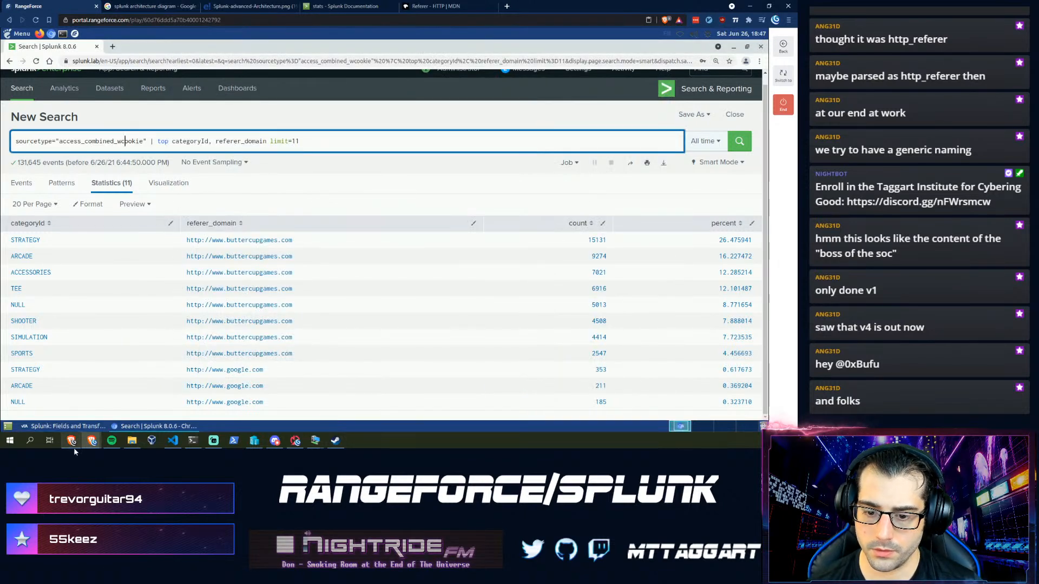
click(80, 427)
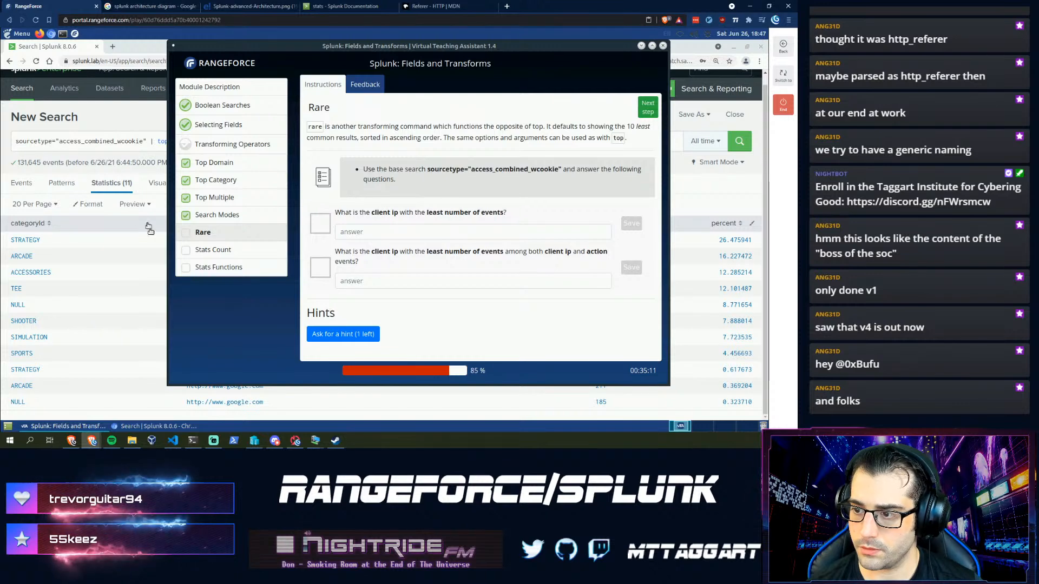
click(160, 140)
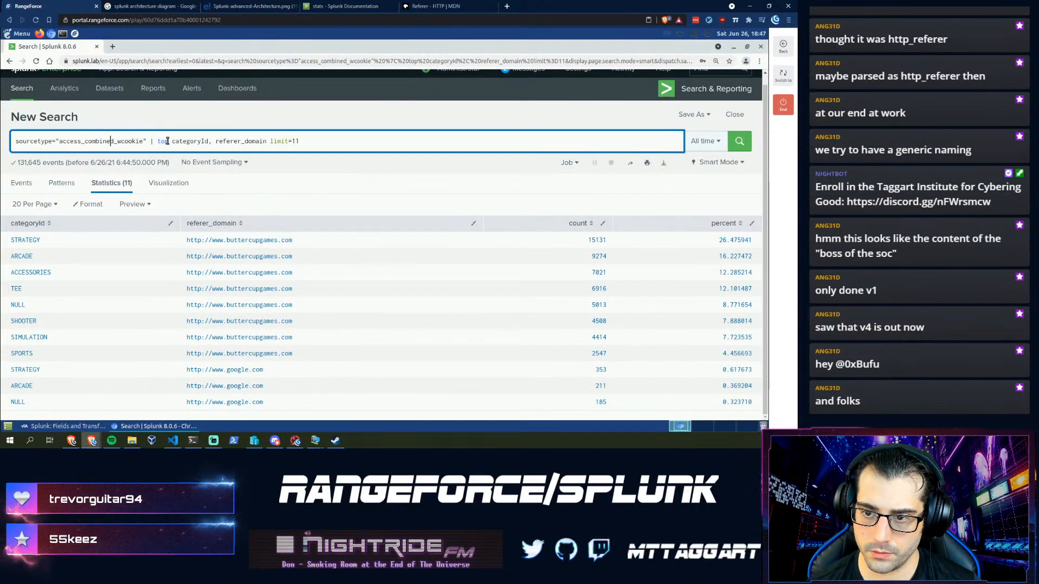
shift+click(355, 145)
text(t)
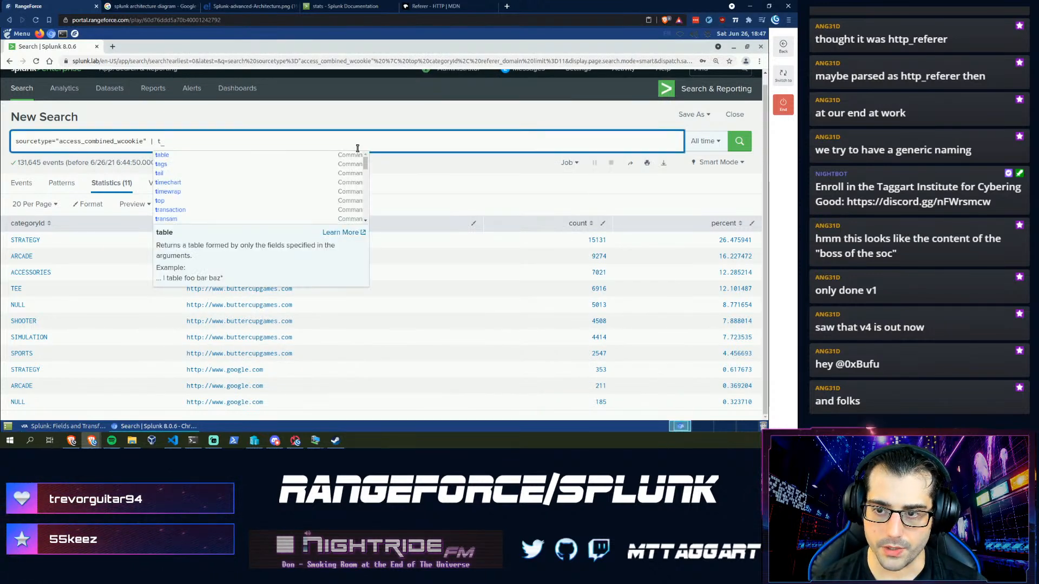
key(BackSpace)
text(rar)
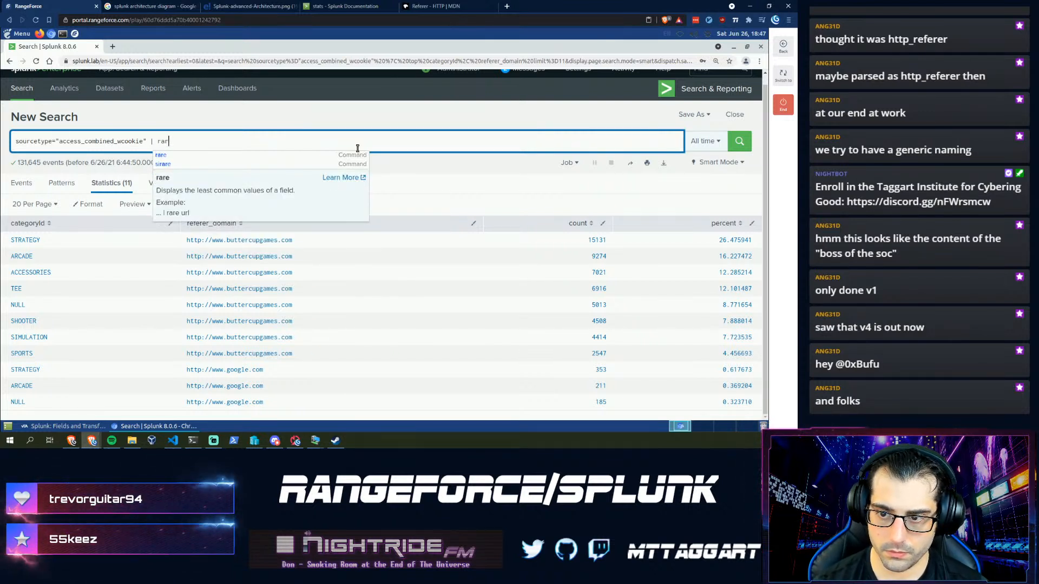
text(e client)
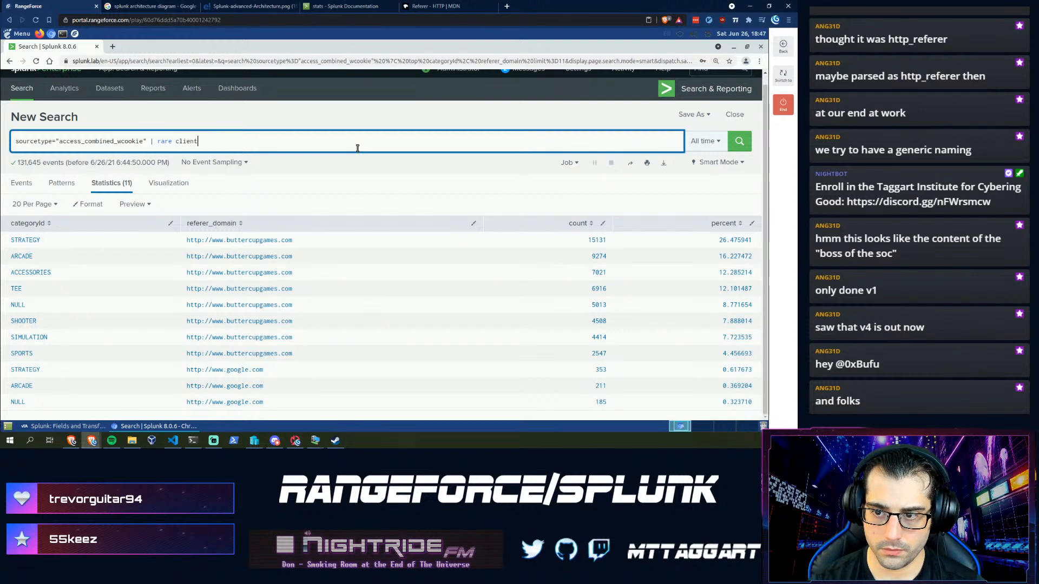
text(U)
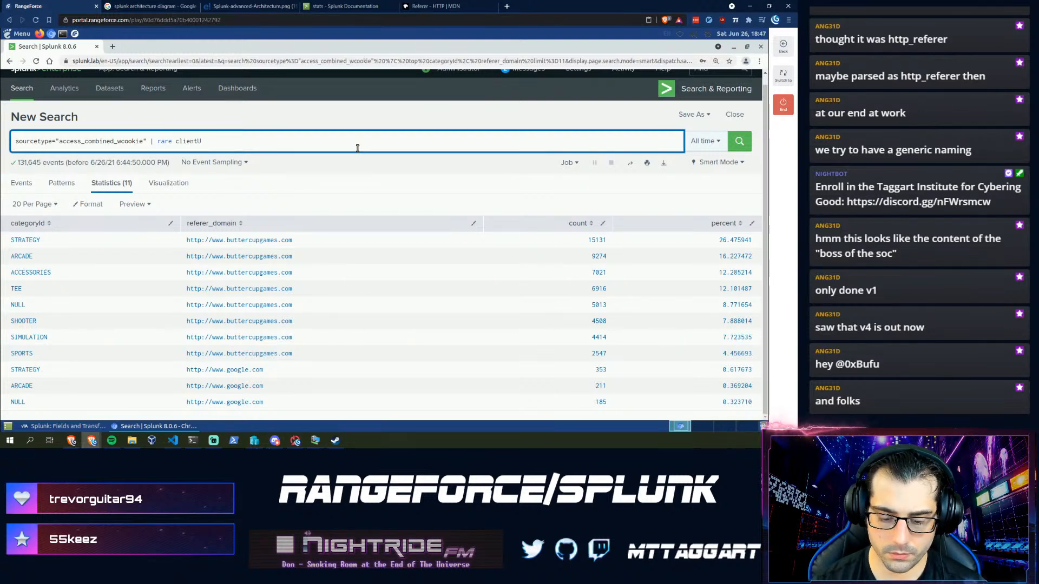
key(BackSpace)
text(Ip)
key(Return)
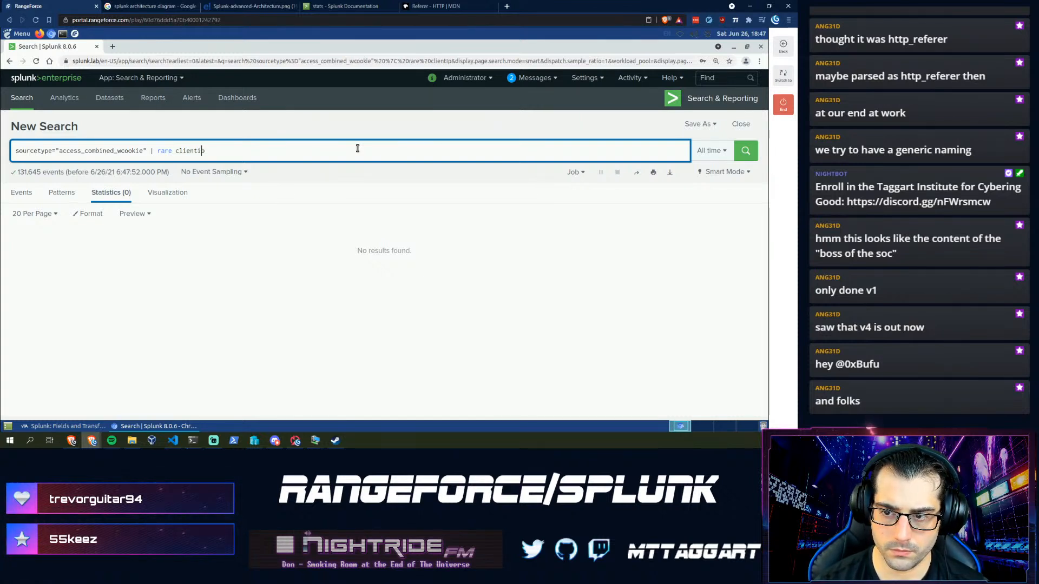
key(Return)
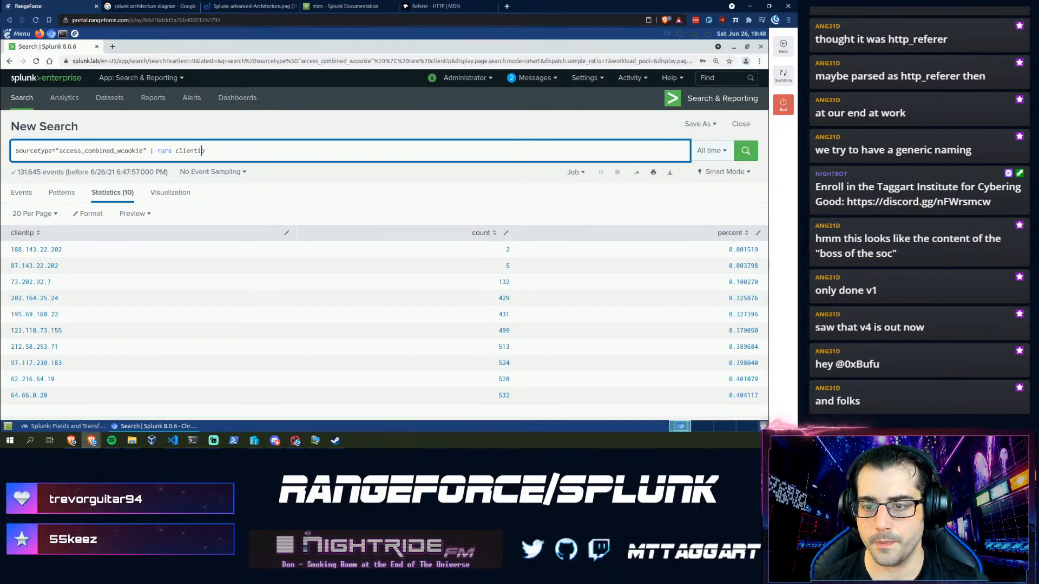
click(176, 151)
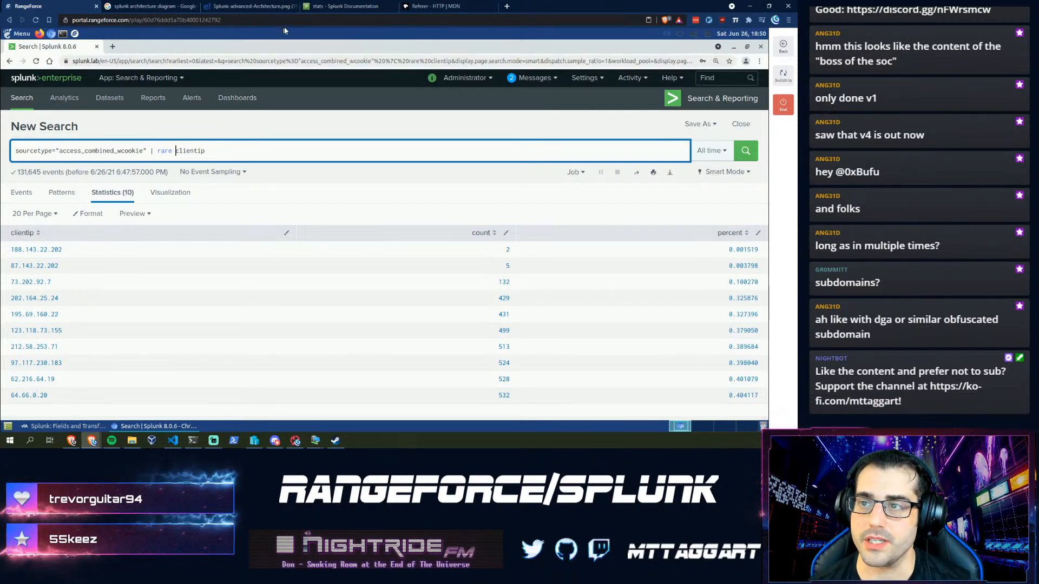
- Google "sophosxl.net" in a new tab and open the Sophos Community thread on excessive DNS lookups
key(ctrl+t)
text(so)
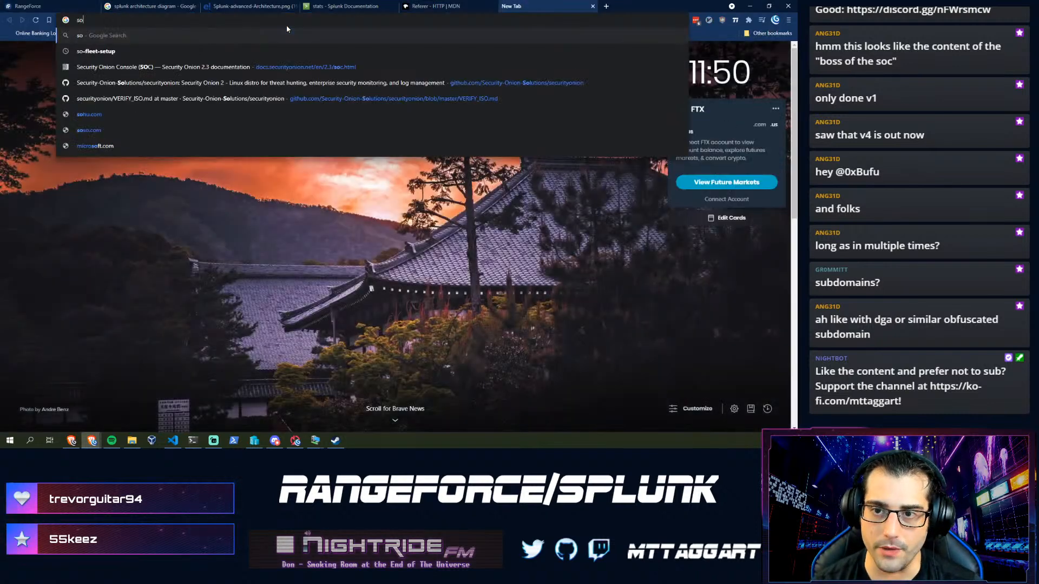
text(phos)
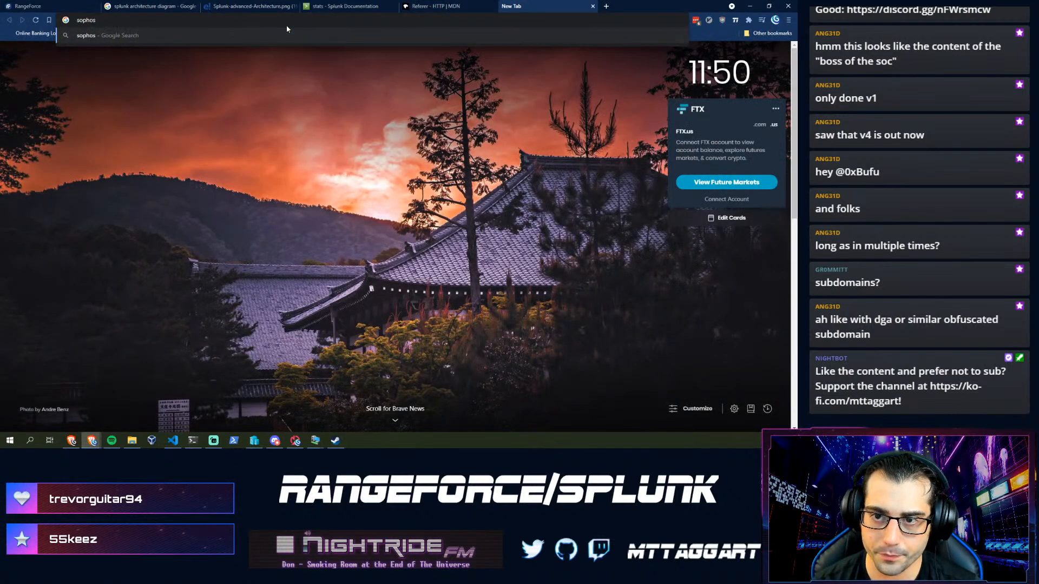
key(Home)
text(")
key(End)
text(xl)
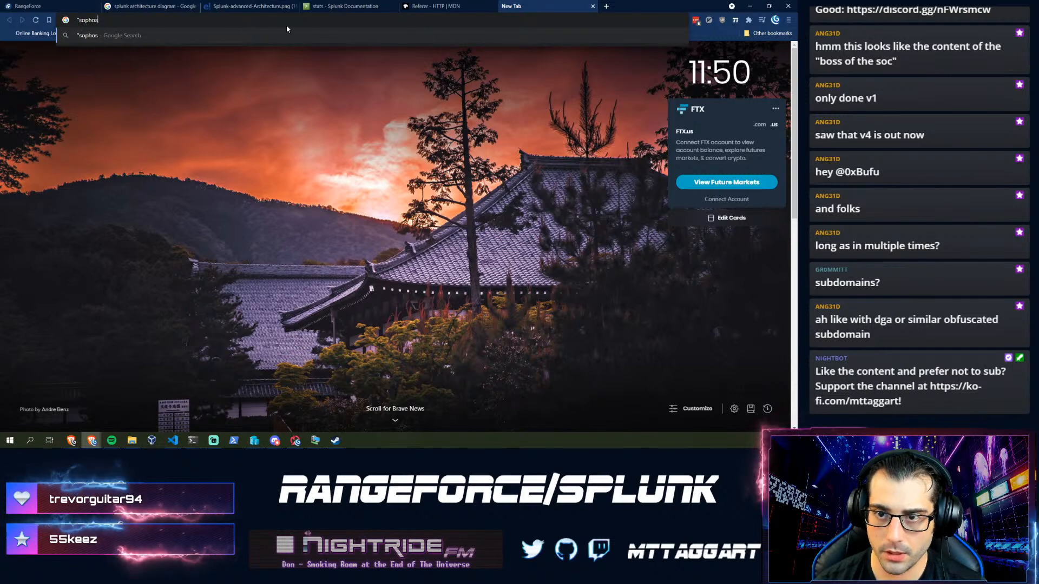
text(.net")
key(Return)
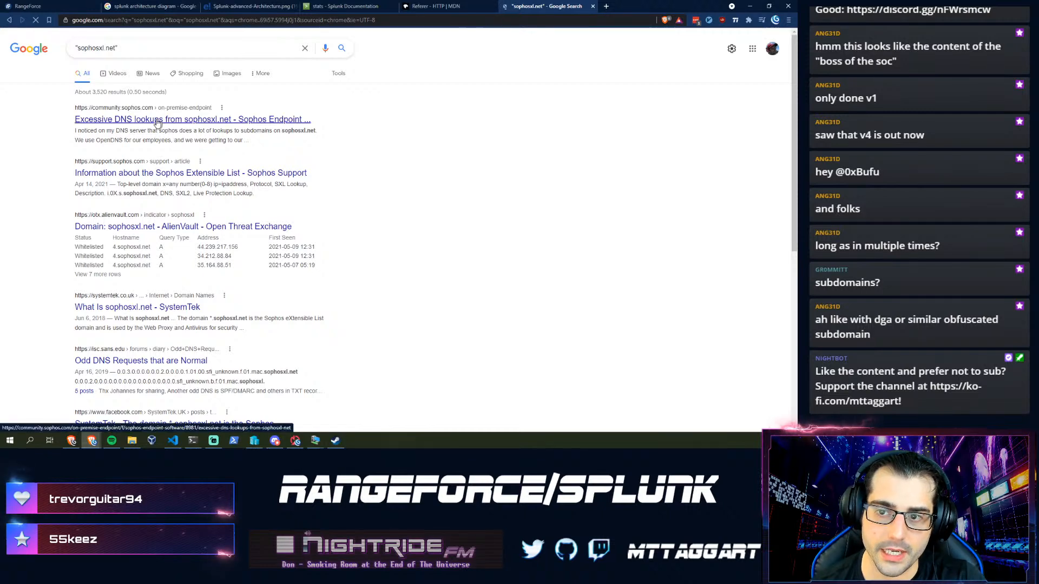
click(157, 119)
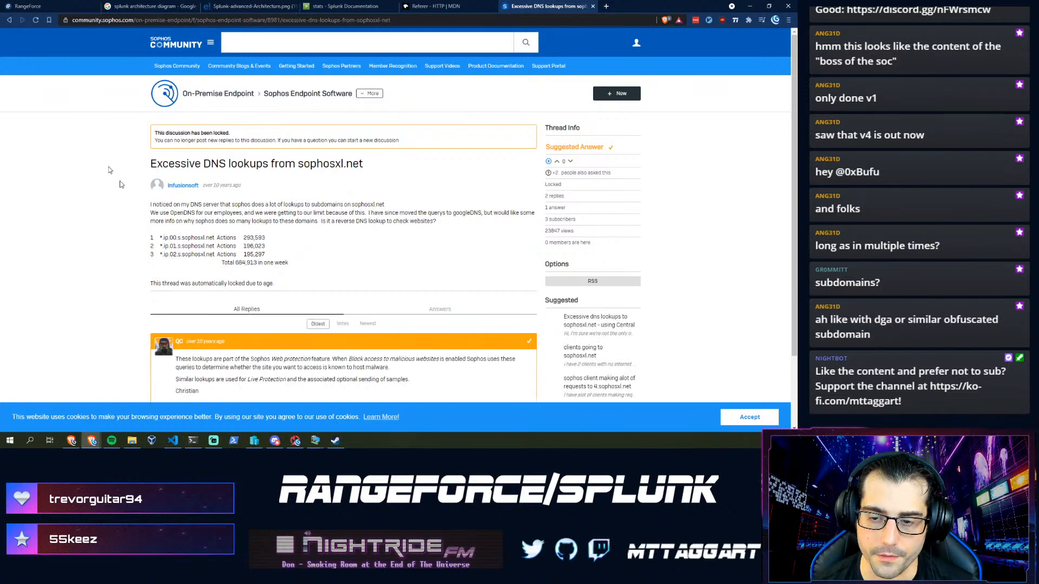
- Leave the Sophos thread and browse the Google results for sophosxl.net
scroll(150, 229, down, 2)
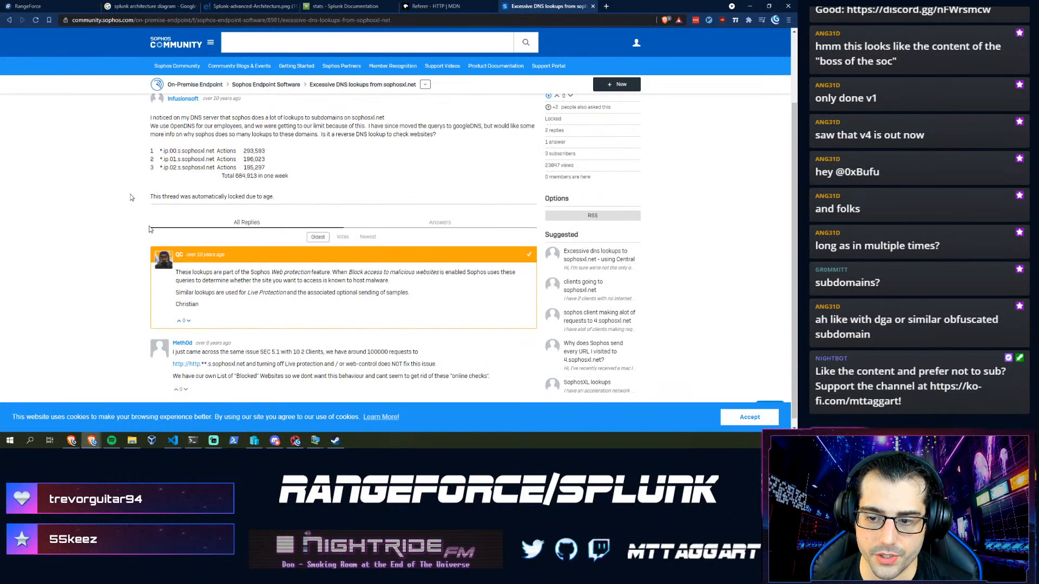
click(8, 20)
scroll(132, 249, down, 3)
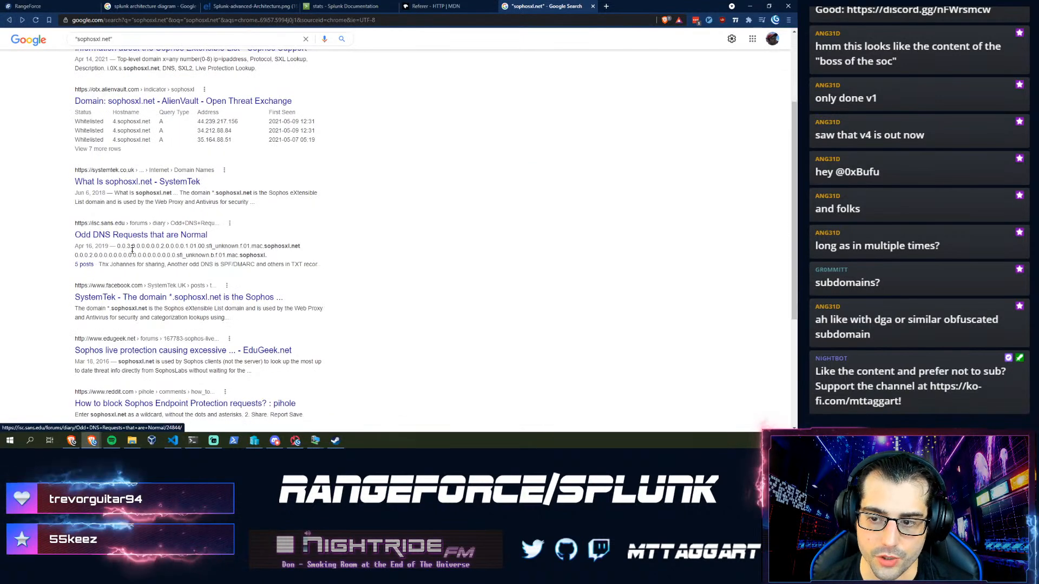
scroll(146, 252, up, 2)
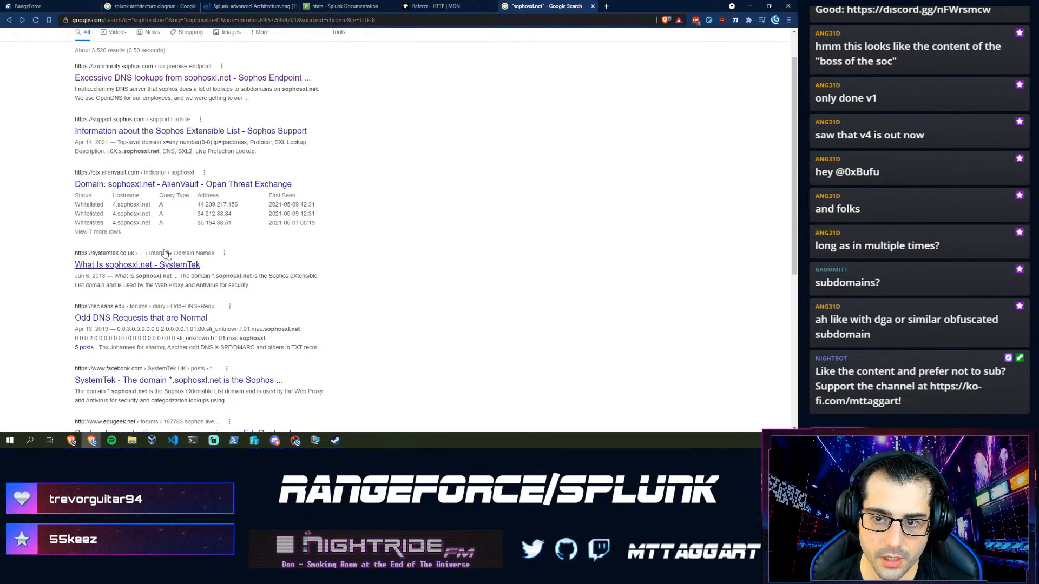
scroll(141, 265, down, 5)
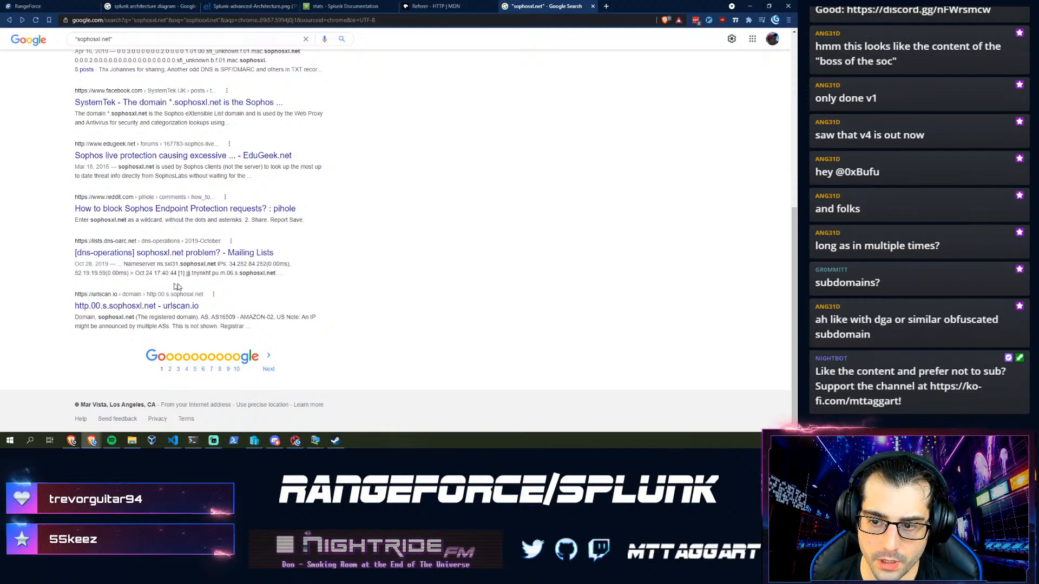
- Highlight the subdomain before sophosxl.net in a dns-oarc snippet, then close the results tab
drag(280, 273, 183, 273)
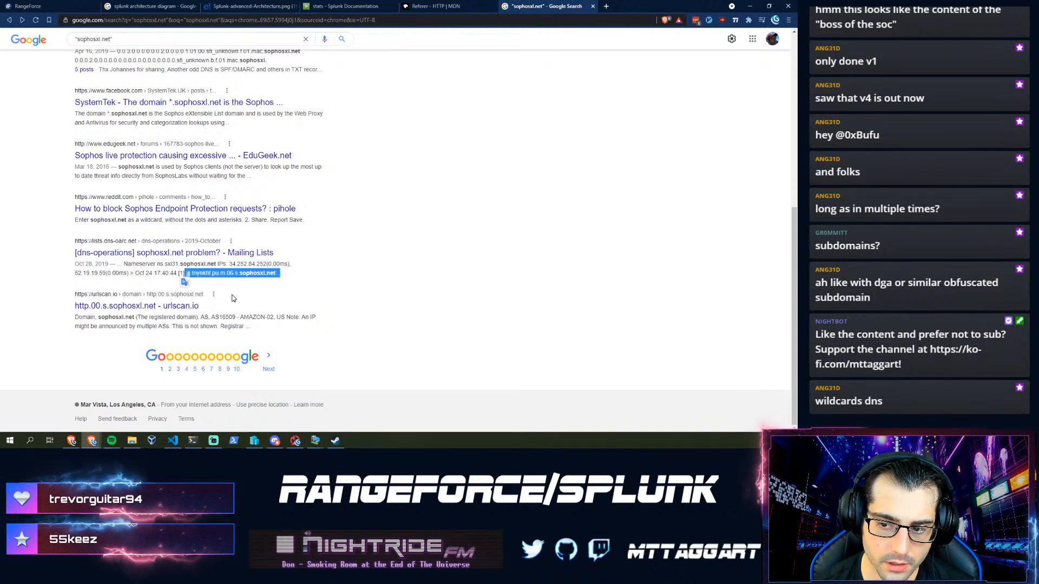
click(236, 275)
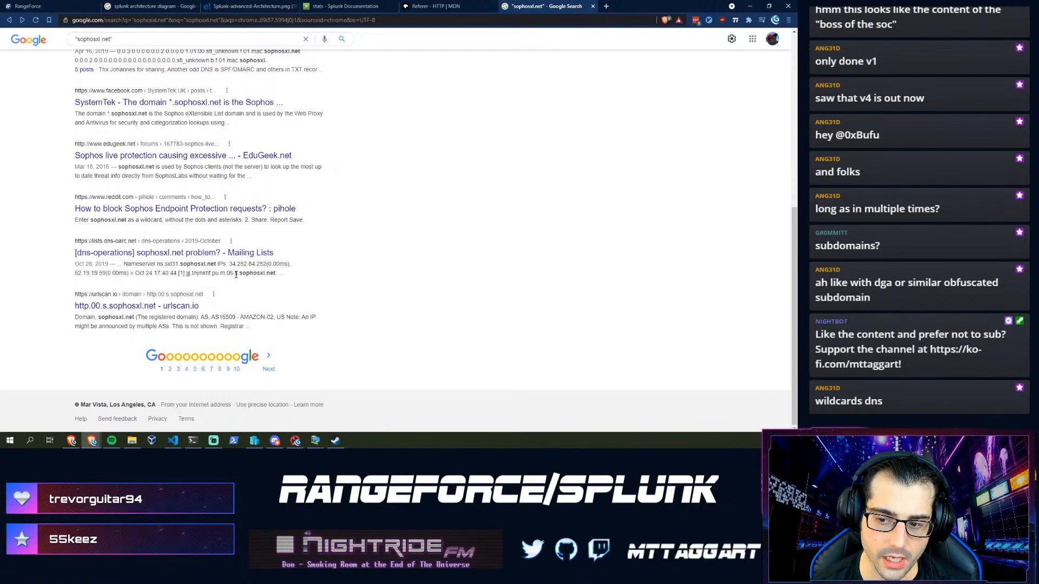
drag(190, 274, 183, 275)
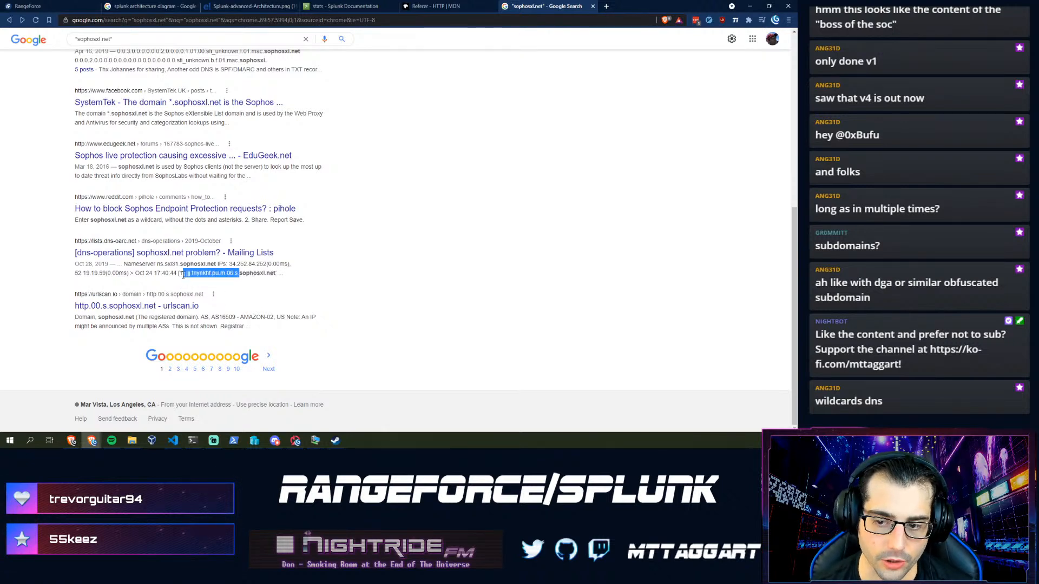
click(240, 276)
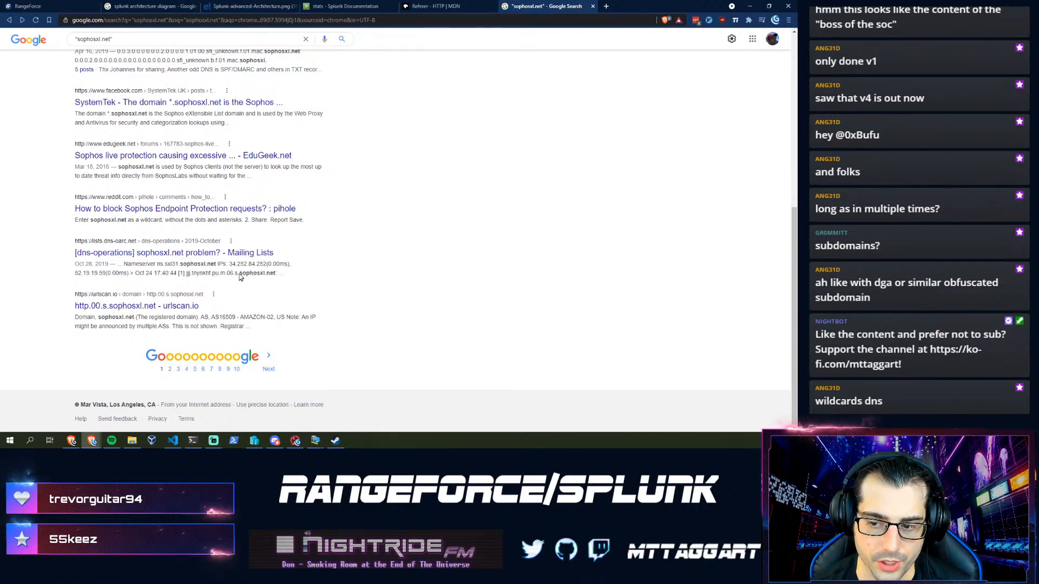
drag(239, 275, 187, 273)
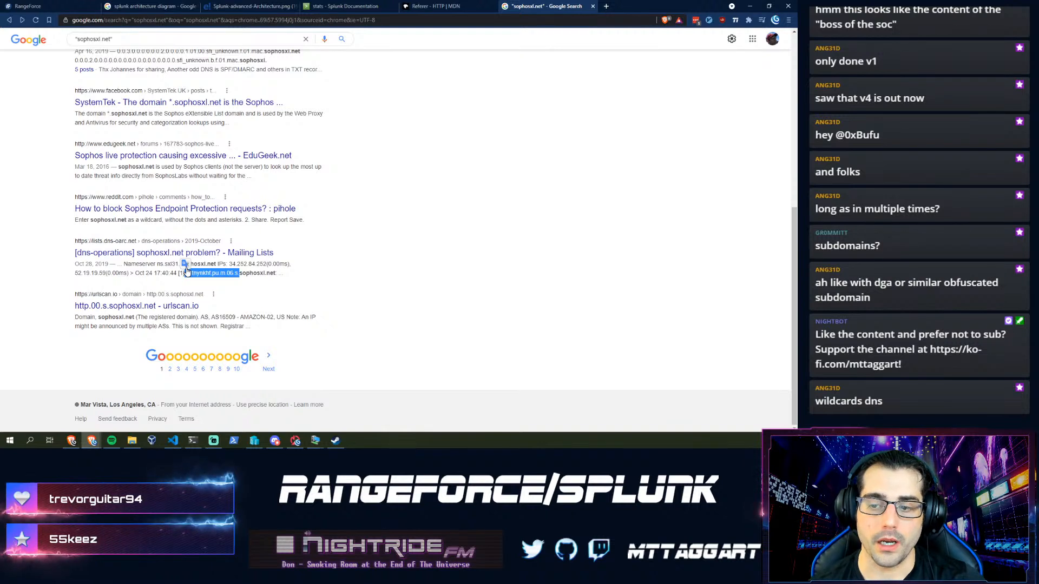
click(255, 276)
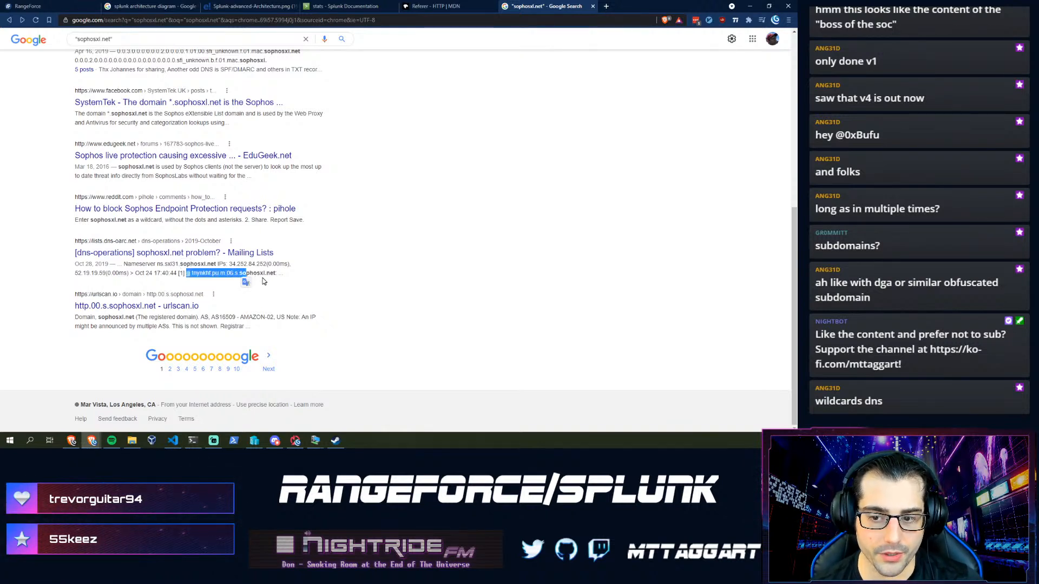
drag(263, 281, 185, 275)
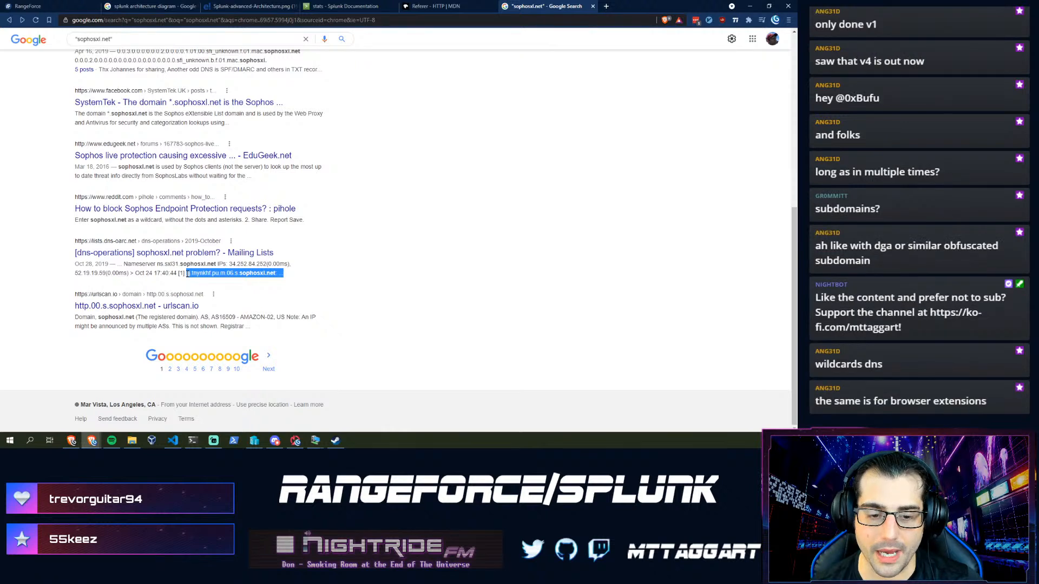
click(278, 289)
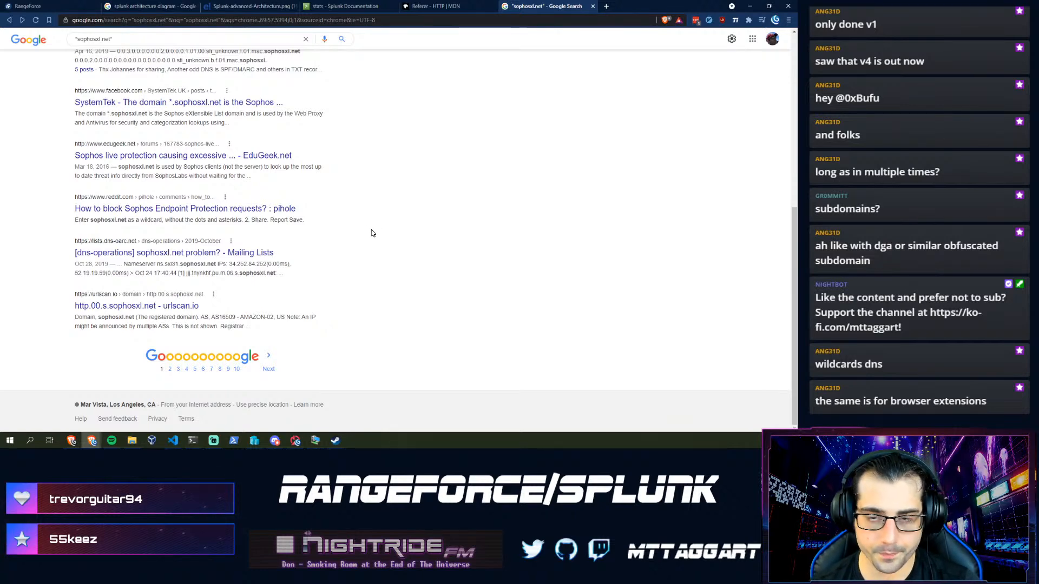
key(ctrl+w)
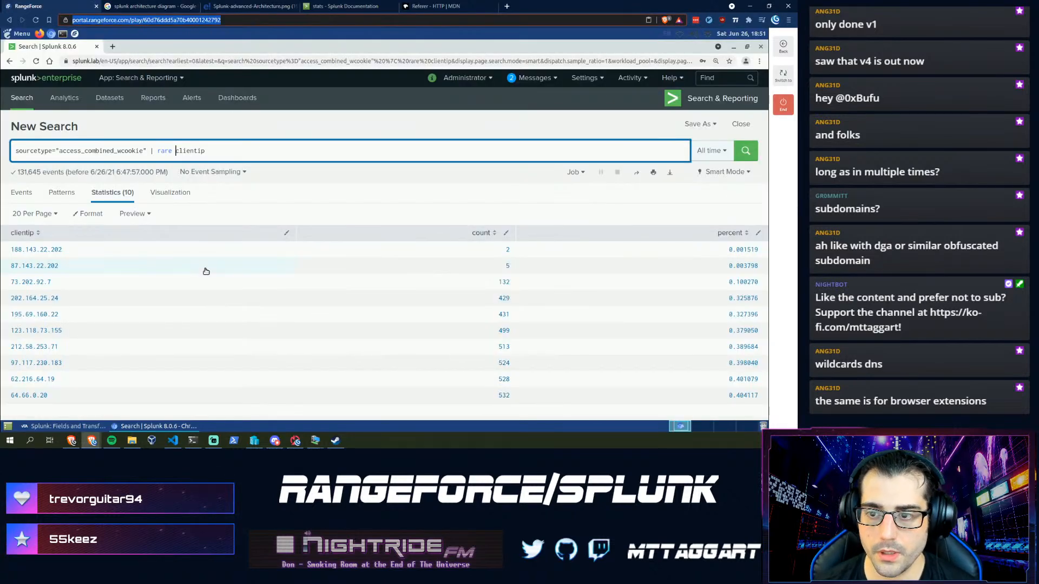
- Select the rarest client IP 188.143.22.202 in the Splunk rare results
click(50, 427)
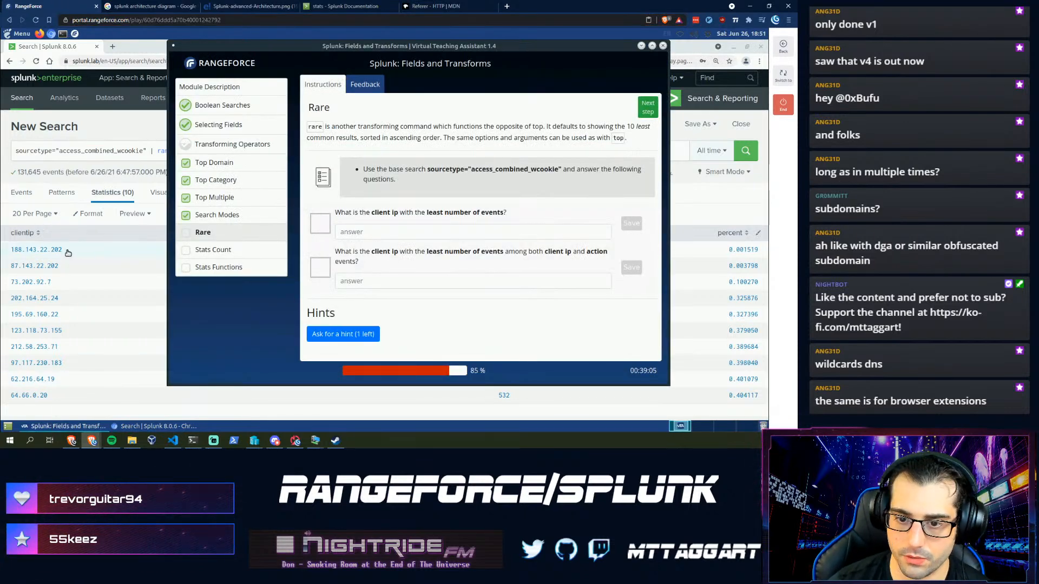
click(83, 250)
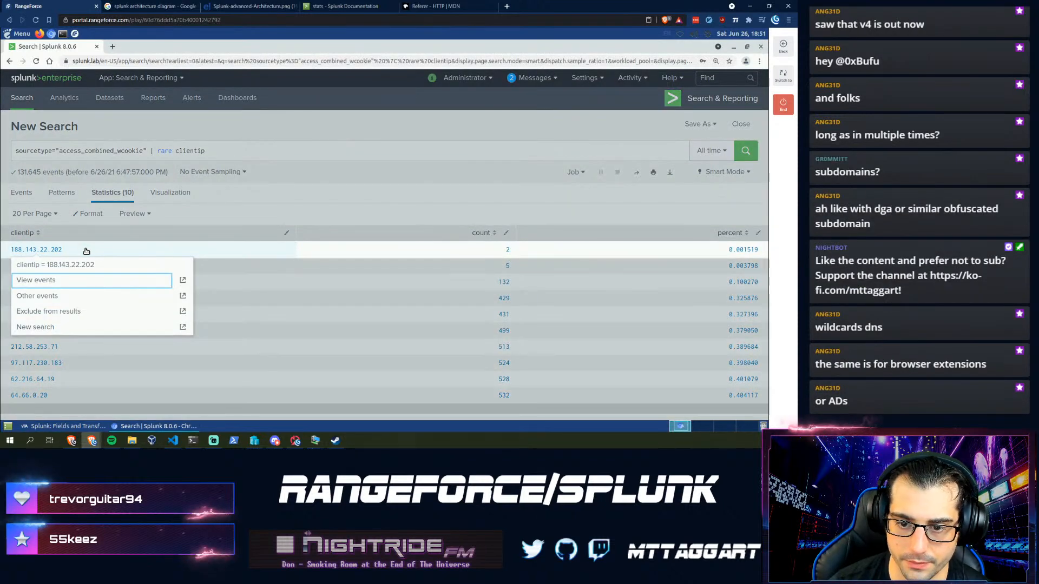
drag(83, 250, 10, 251)
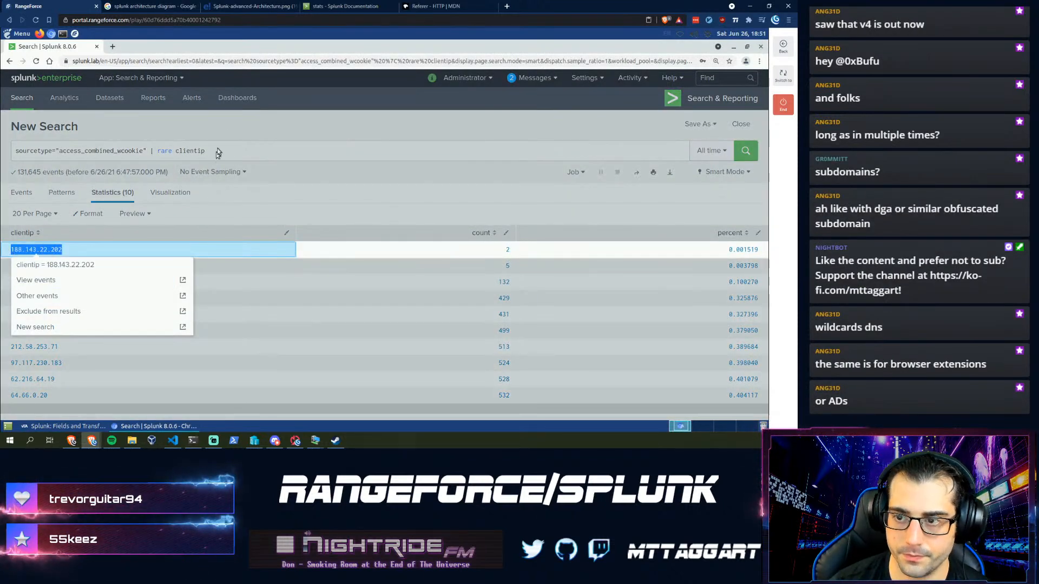
click(234, 151)
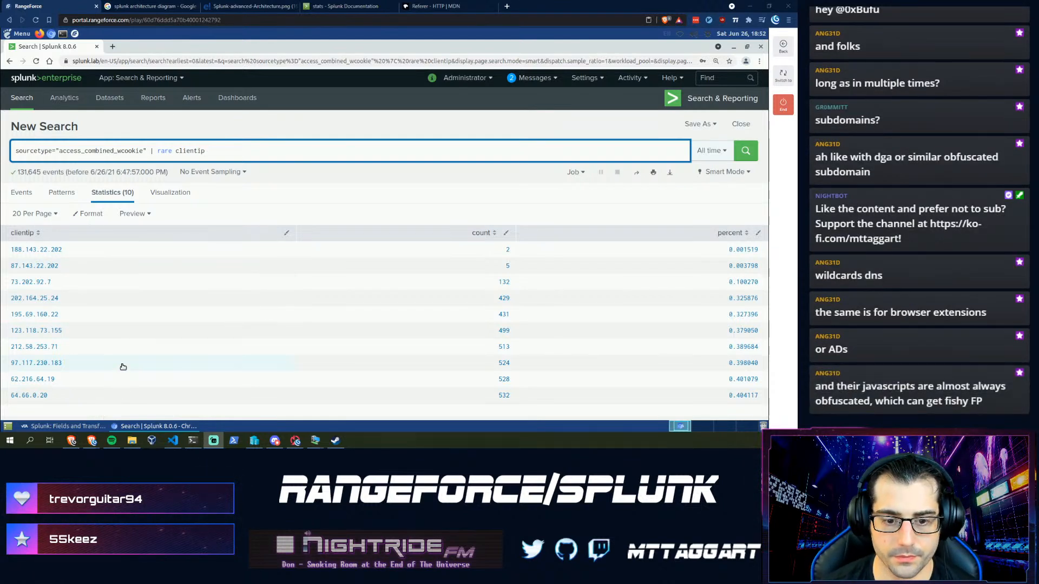
- Submit 188.143.22.202 as the first Rare answer in the teaching assistant
click(66, 426)
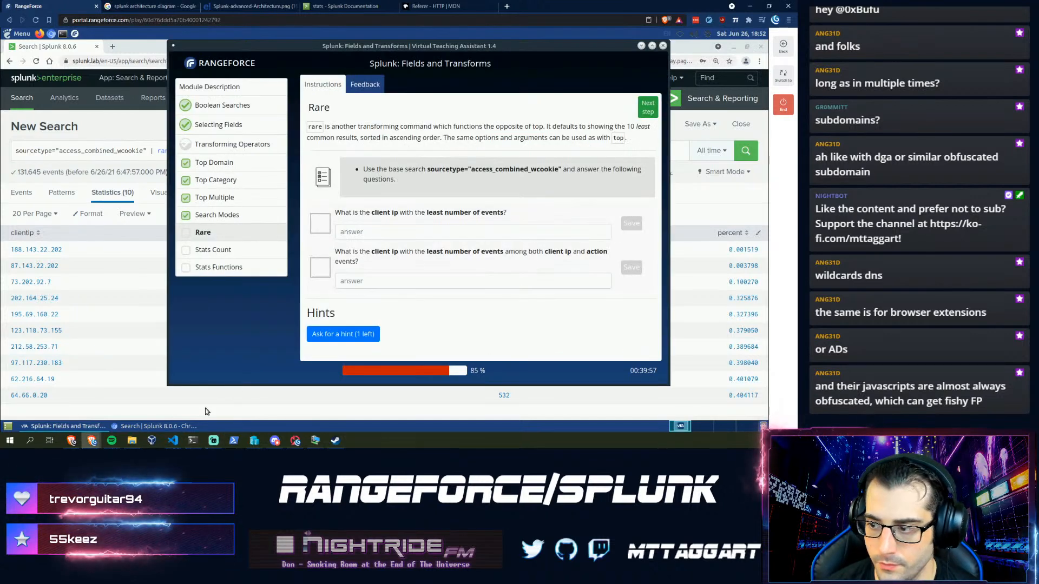
click(381, 232)
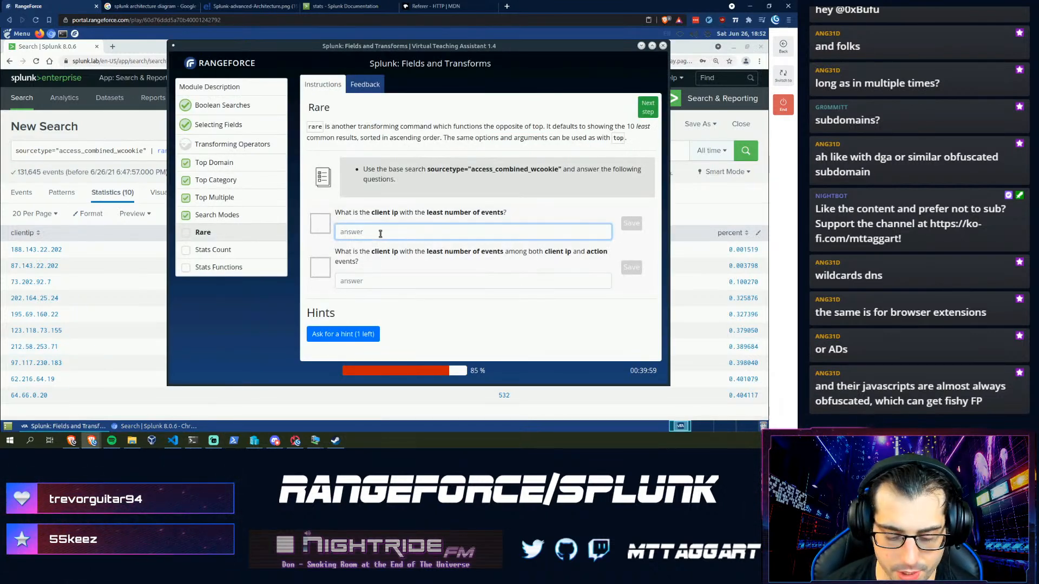
key(Return)
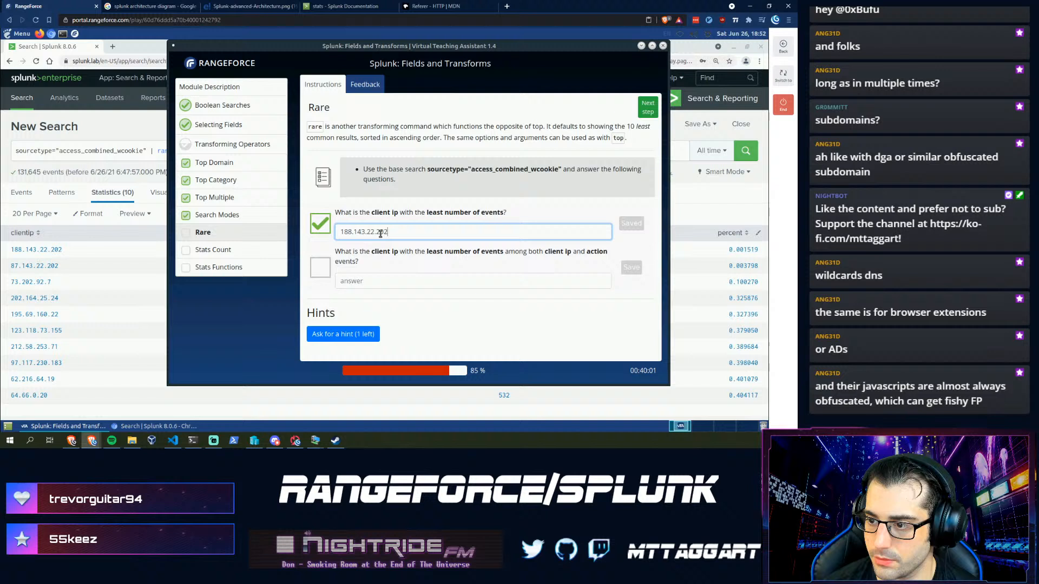
click(359, 281)
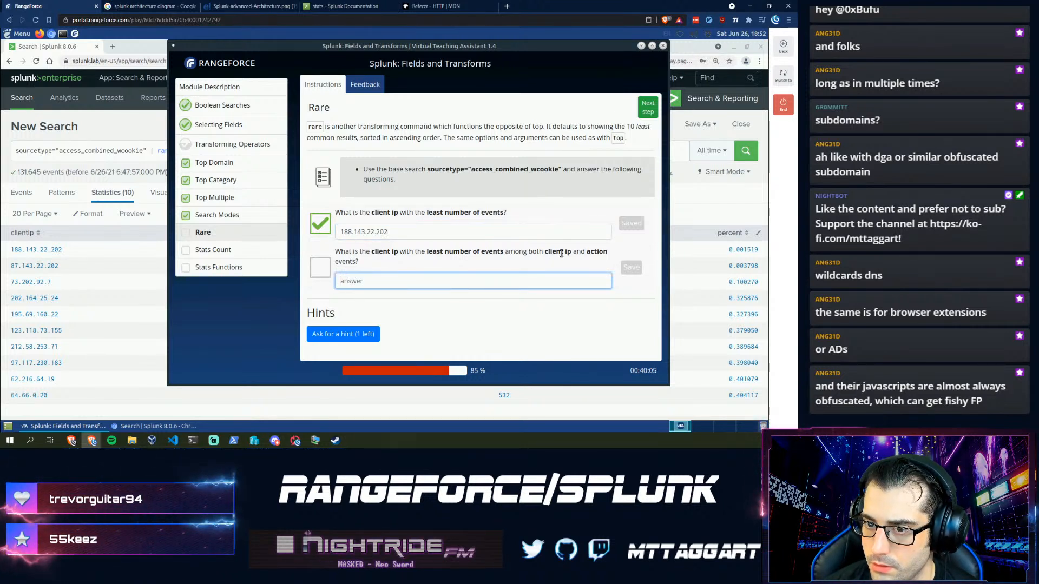
click(114, 165)
- Run 'rare clientip, action' and copy the rarest client IP 195.69.160.22
click(219, 155)
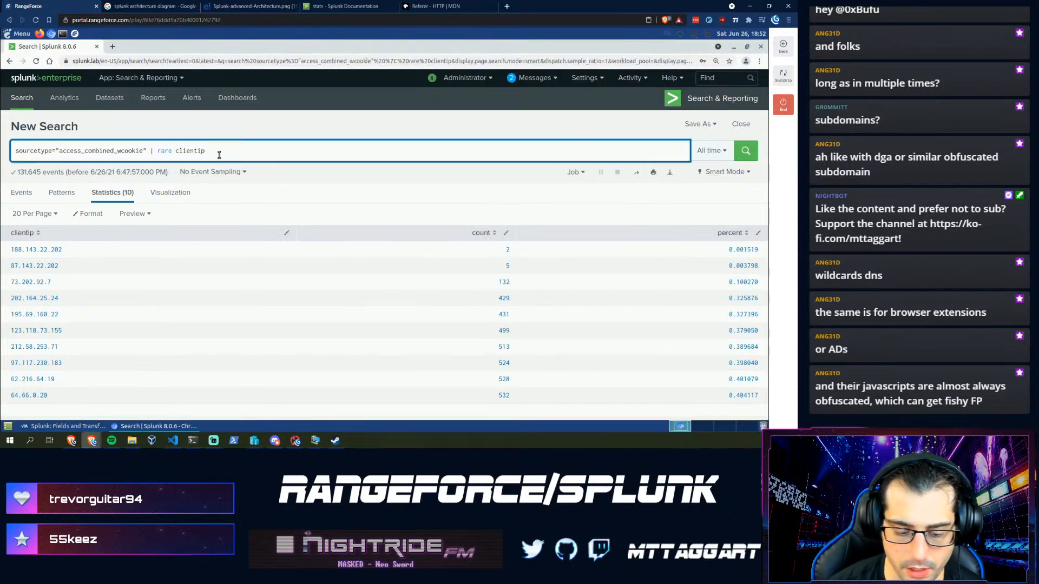
text(, action)
key(Return)
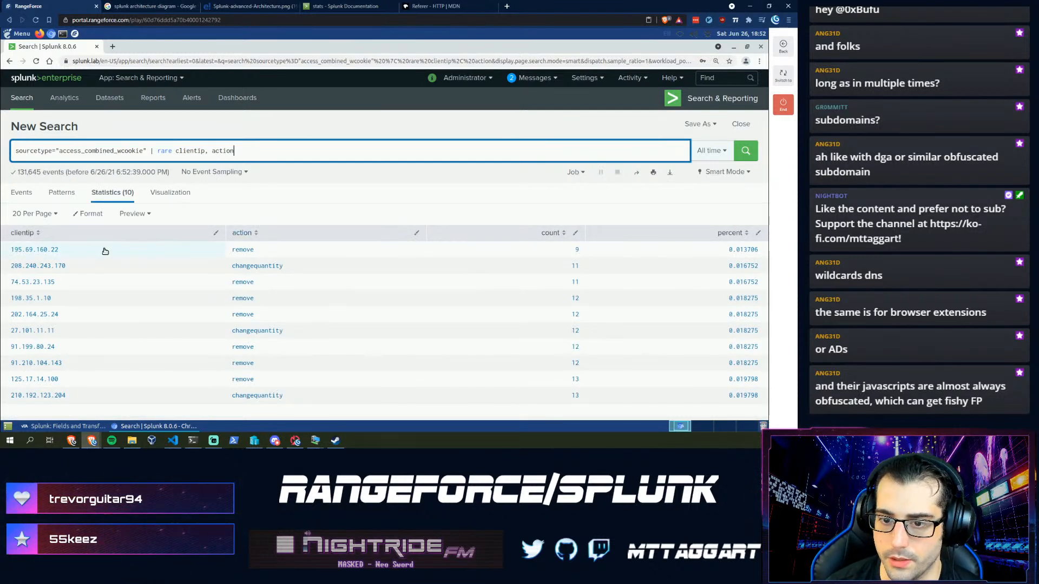
drag(105, 251, 5, 252)
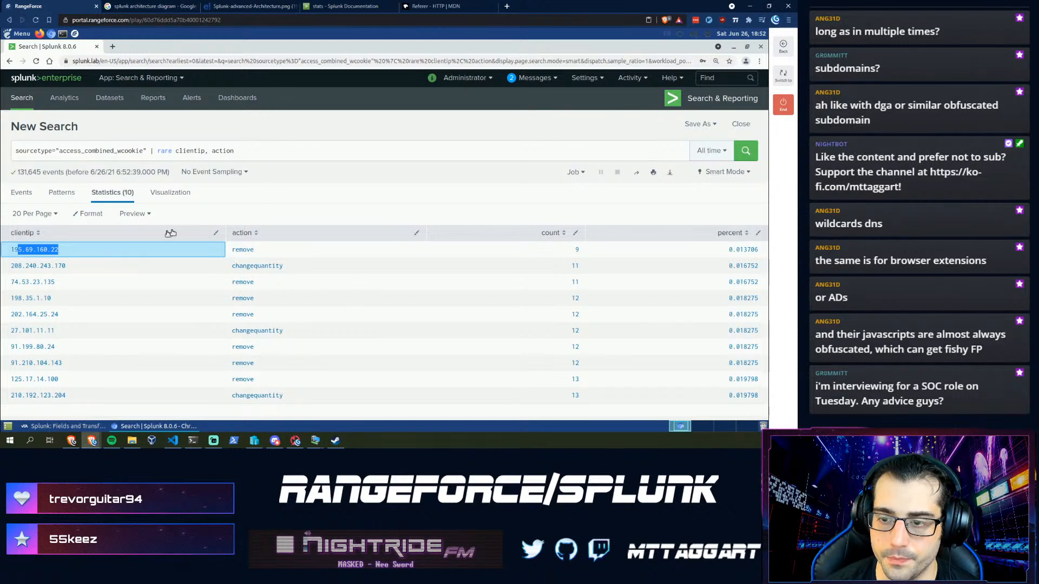
click(293, 158)
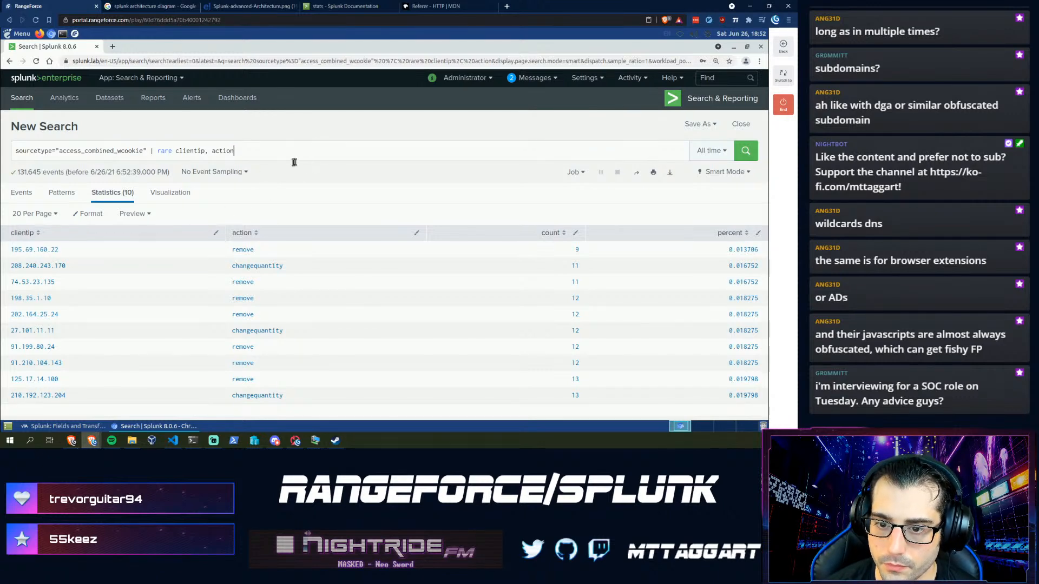
triple_click(67, 250)
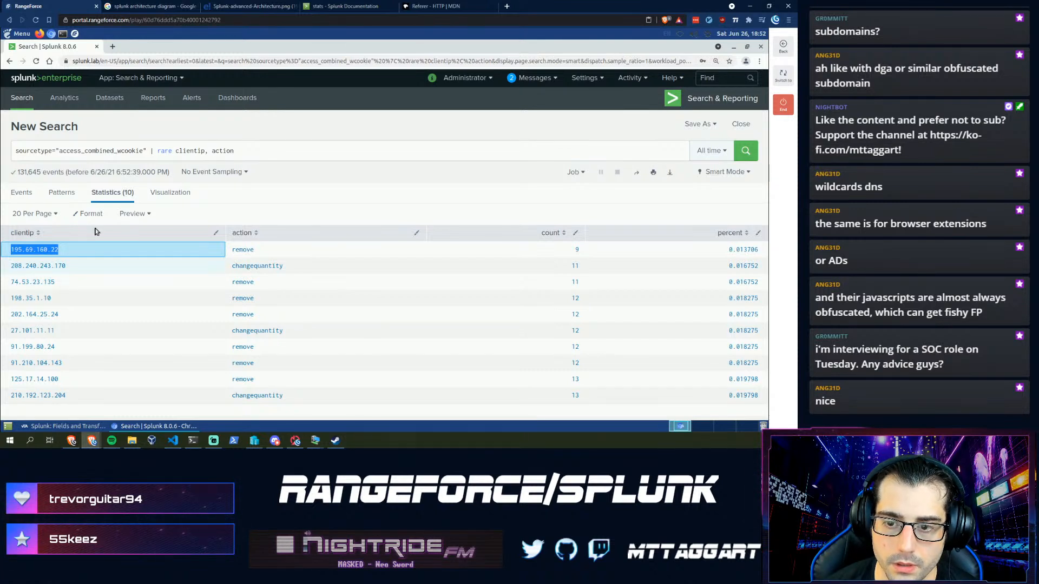
click(281, 148)
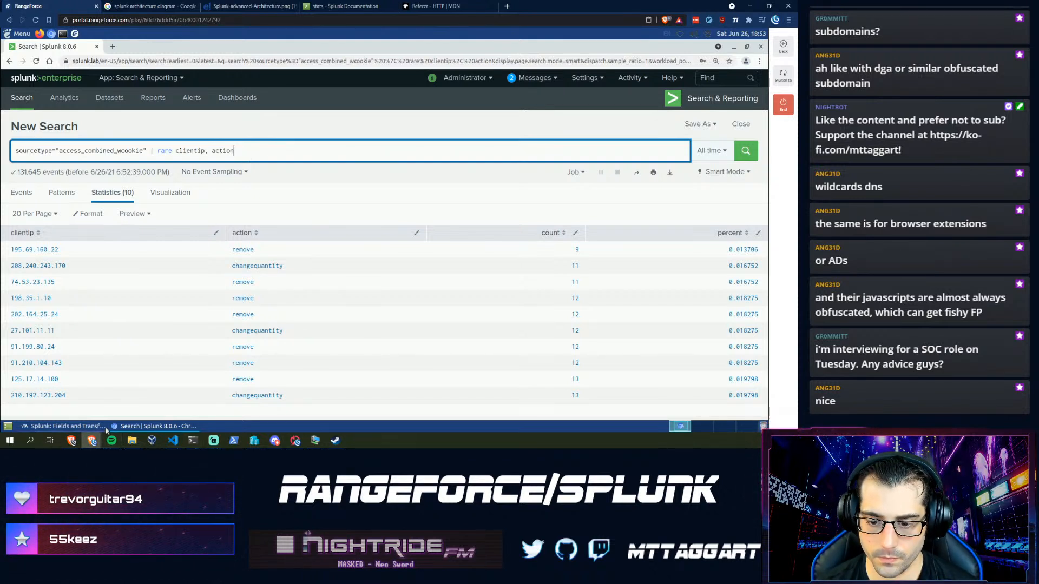
- Submit 195.69.160.22 as the second Rare answer and advance to the Stats Count step
click(91, 428)
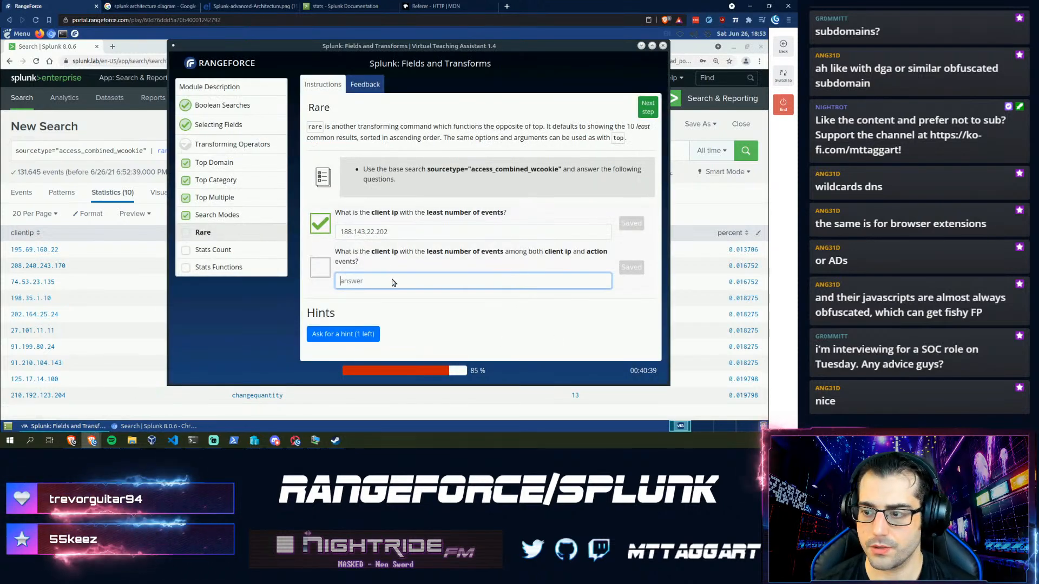
key(ctrl+v)
key(Return)
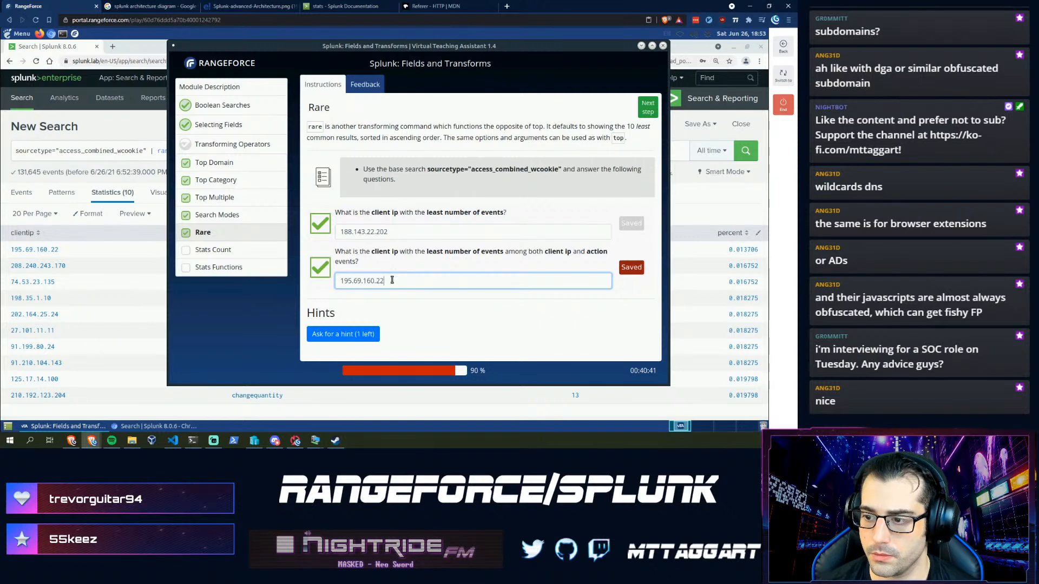
click(642, 110)
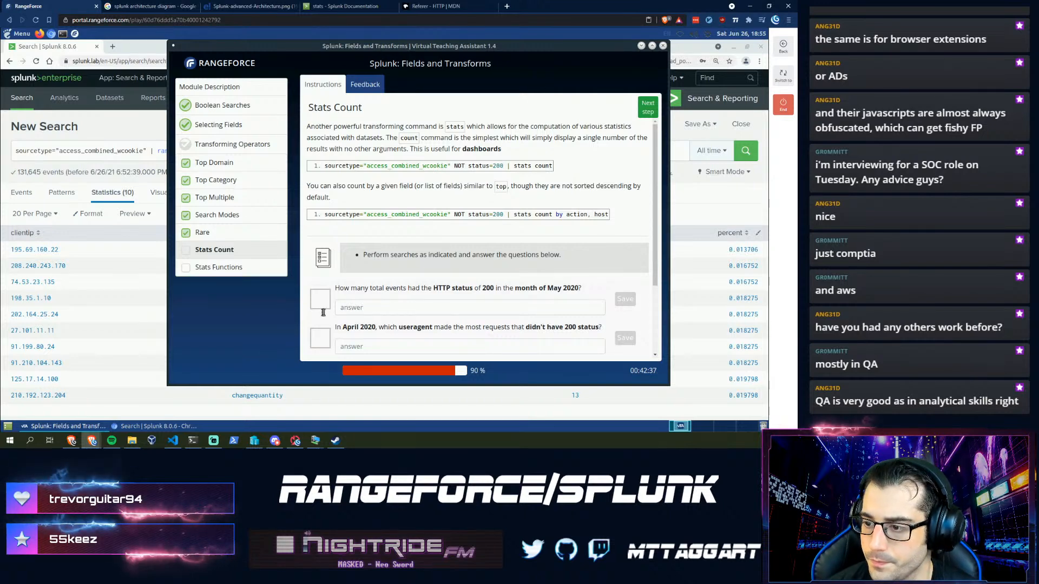
click(373, 309)
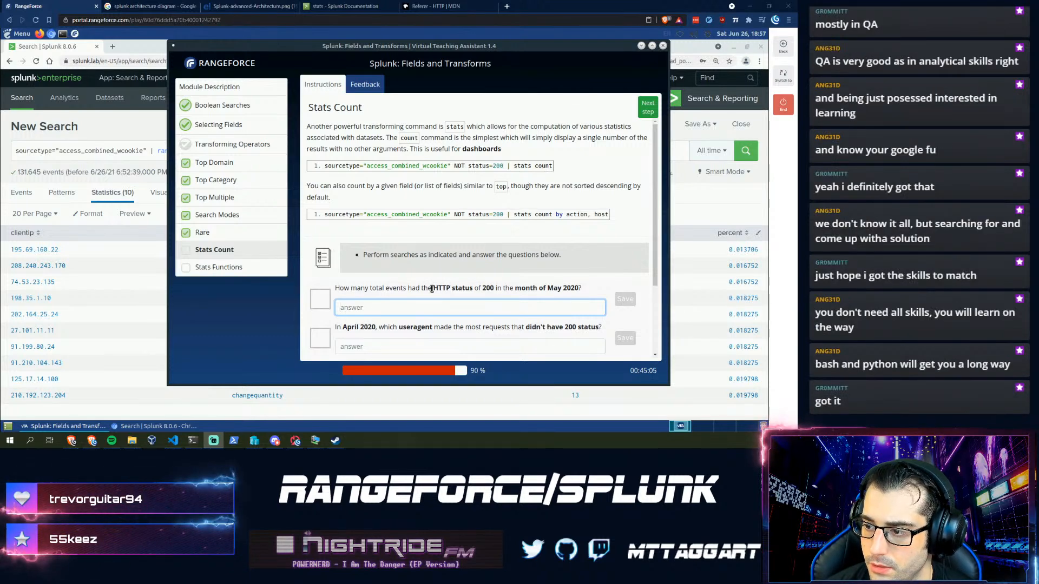
- Study the May 2020 status 200 question and the example stats count query, then return to Splunk
drag(434, 289, 466, 291)
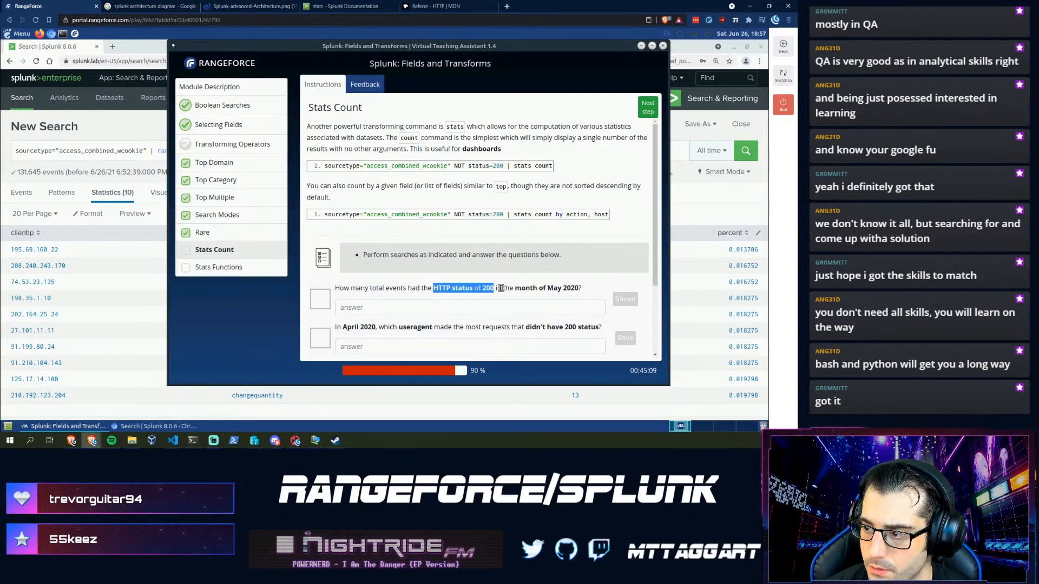
drag(571, 289, 435, 288)
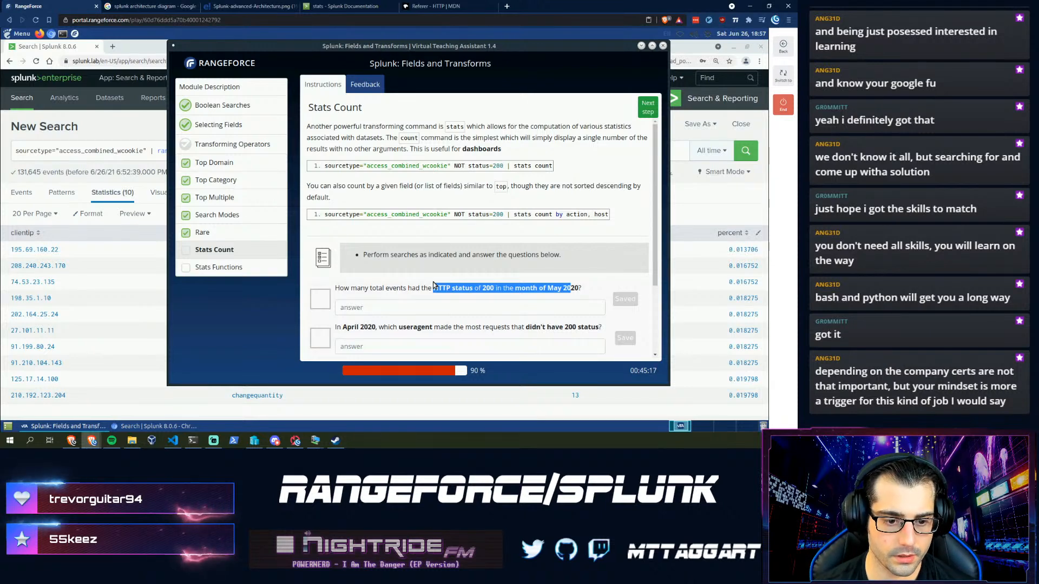
click(444, 289)
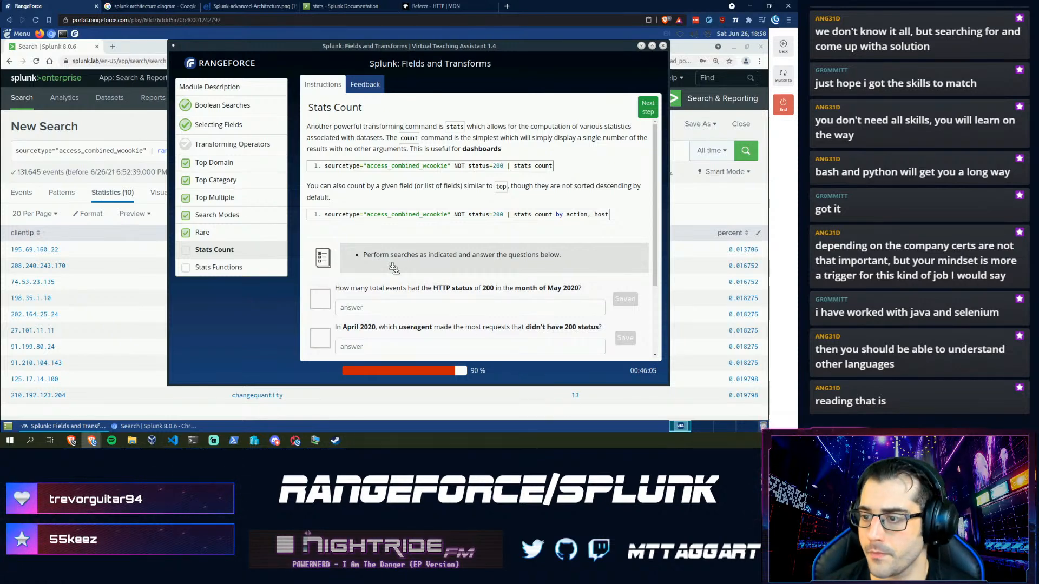
drag(489, 166, 504, 166)
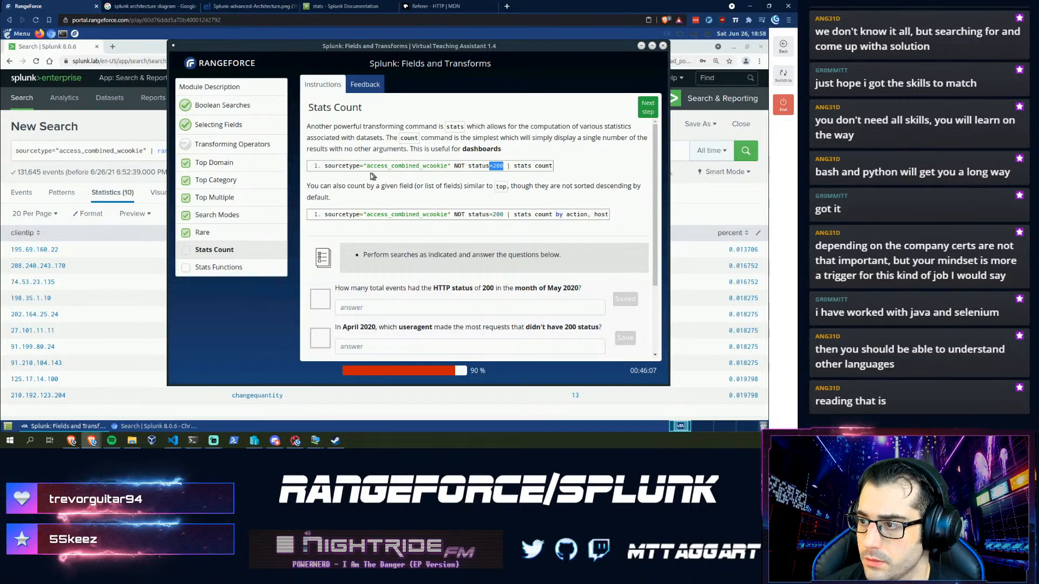
drag(372, 176, 323, 164)
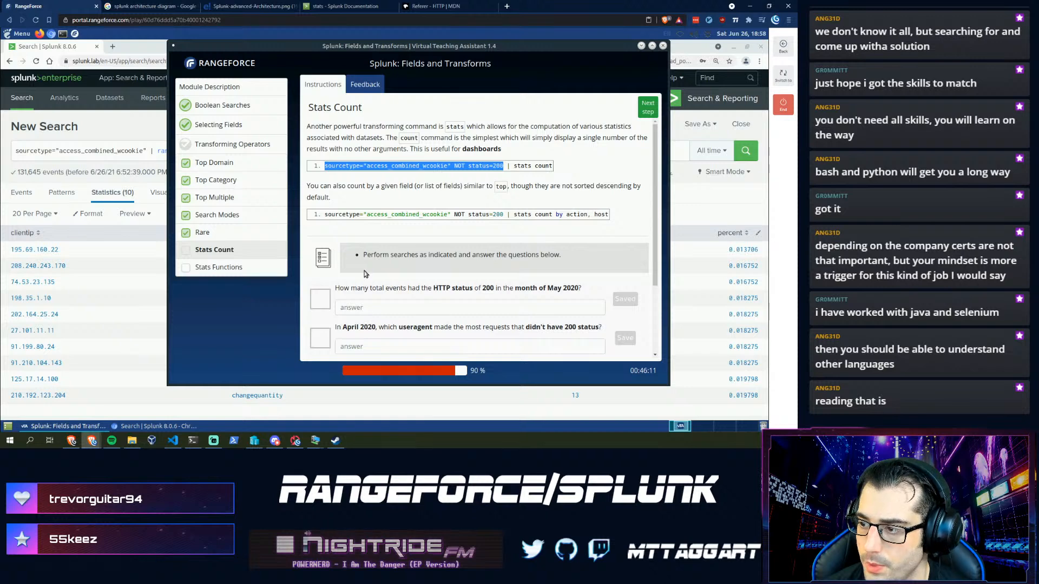
scroll(365, 272, down, 1)
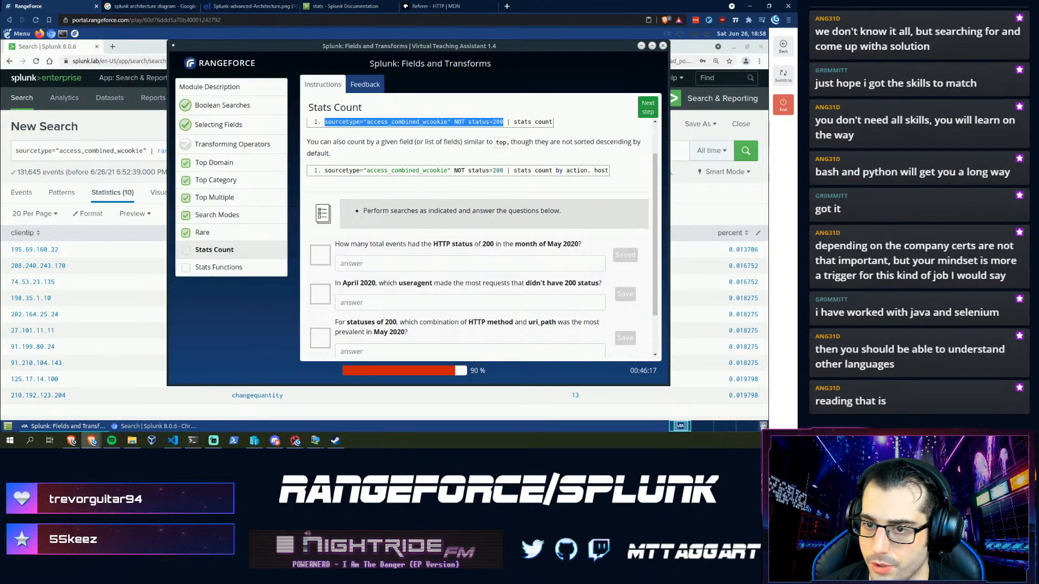
click(87, 141)
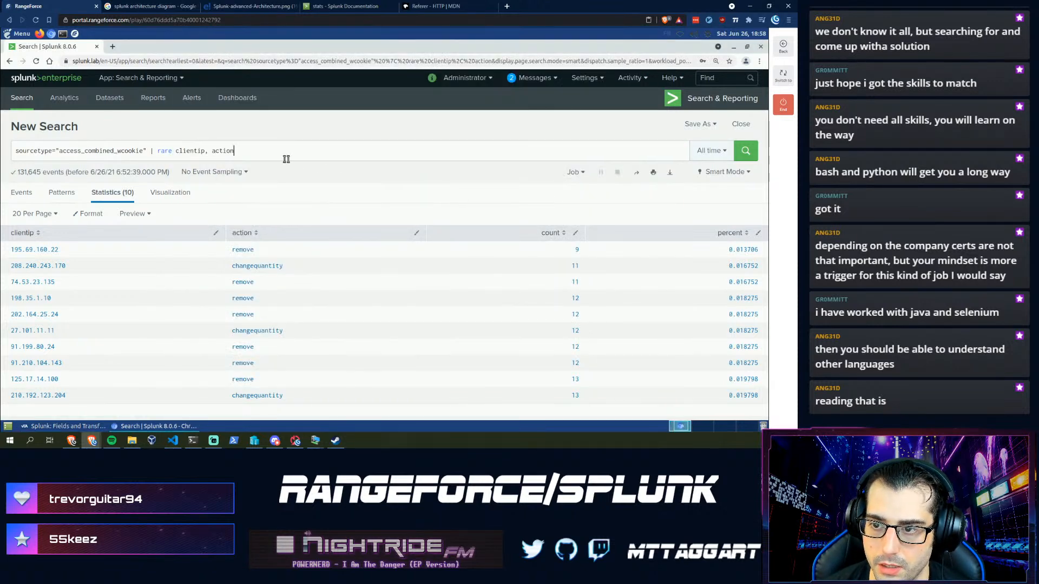
- Run 'status=200 | stats count by status', adding the missing stats command, returning 116,528 events
drag(286, 159, 14, 151)
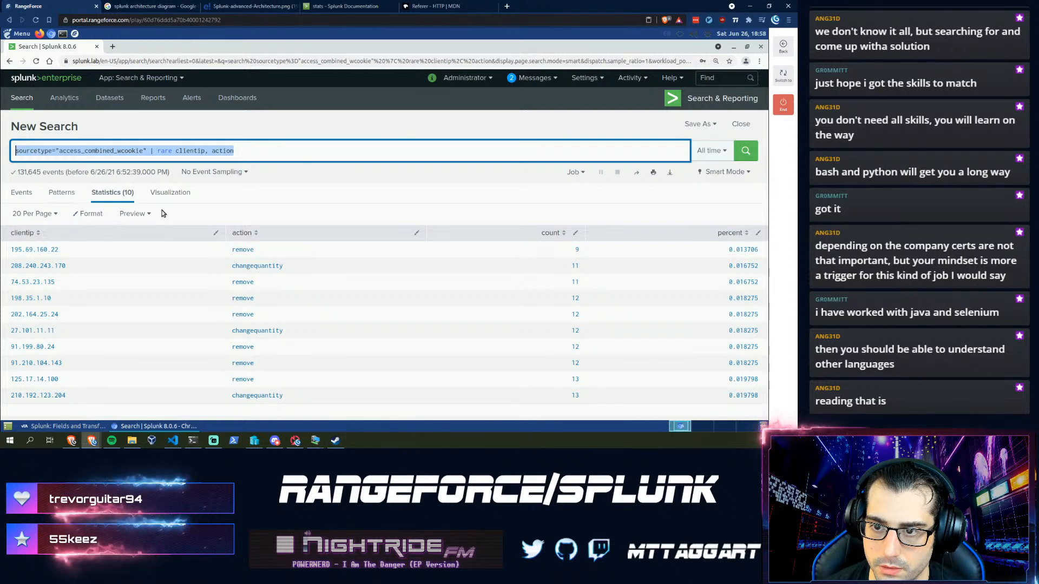
text(sta)
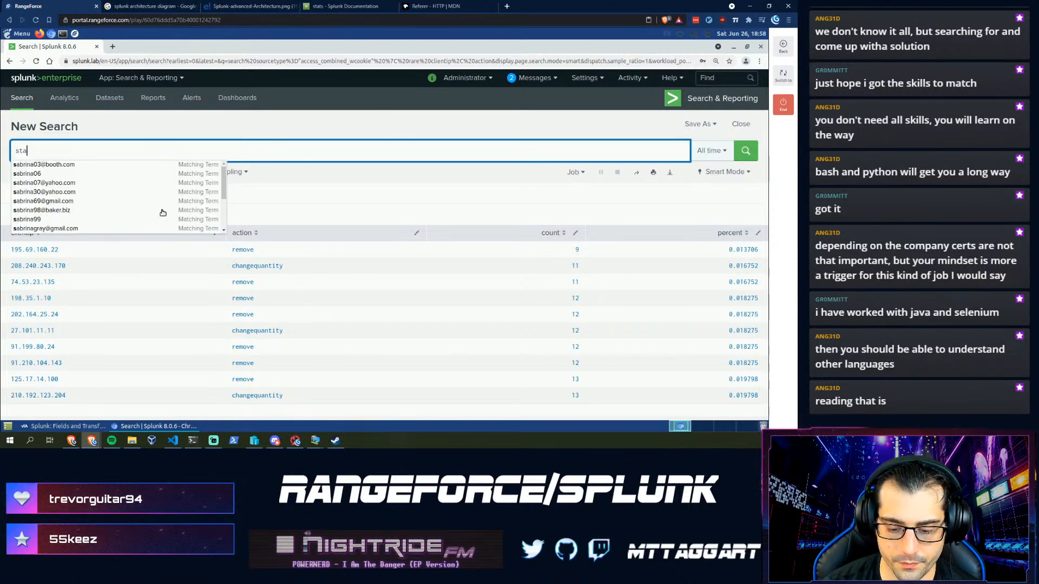
text(tus=2==)
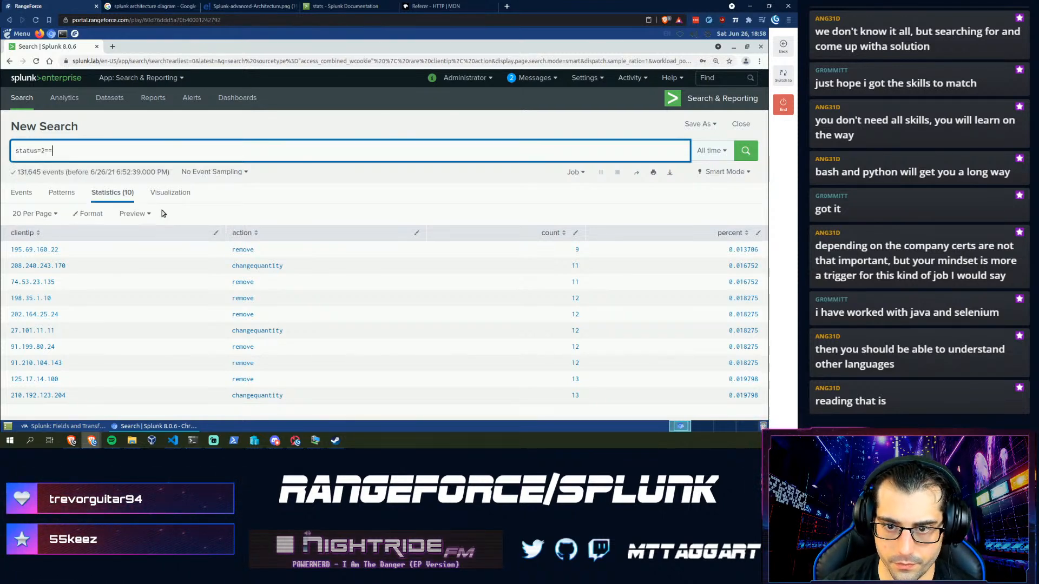
key(BackSpace)
key(BackSpace)
text(0)
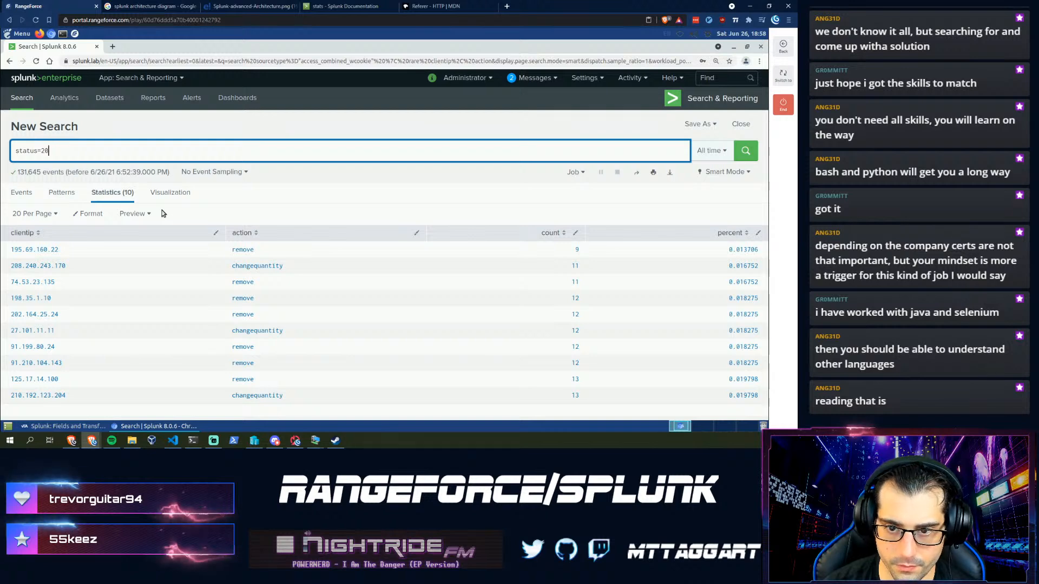
text(0 | count)
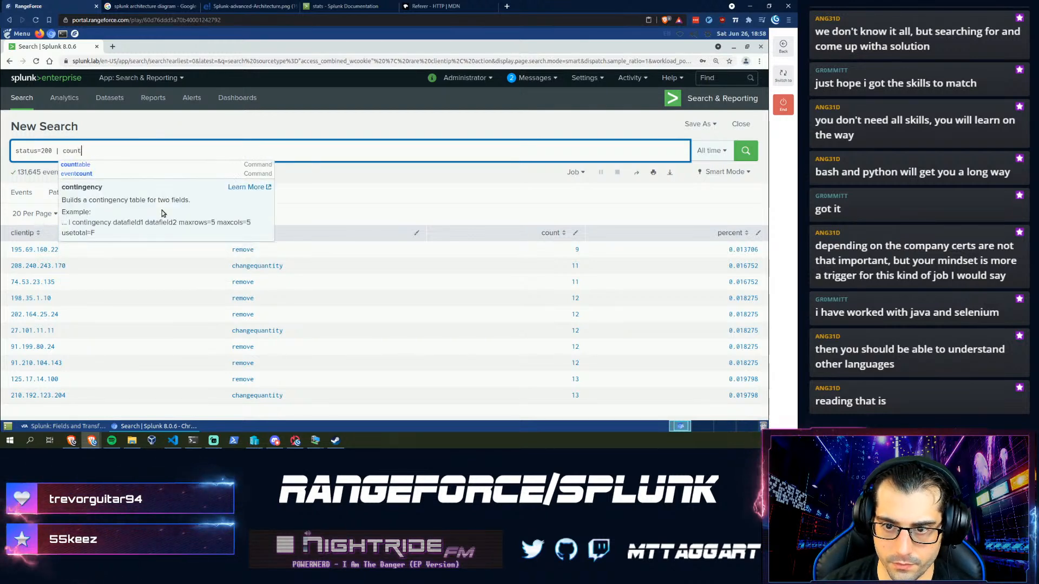
text( by st)
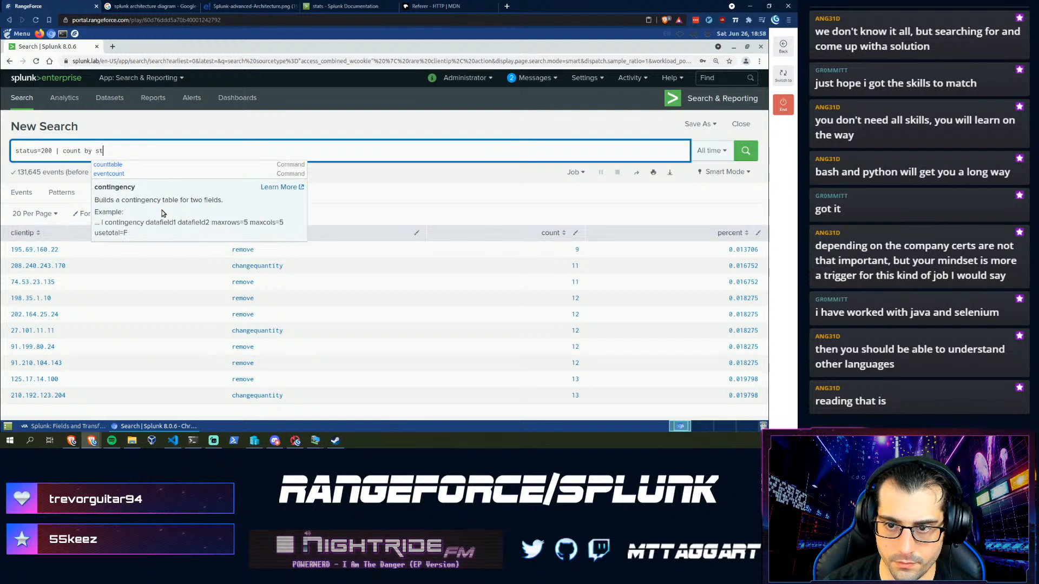
text(atus)
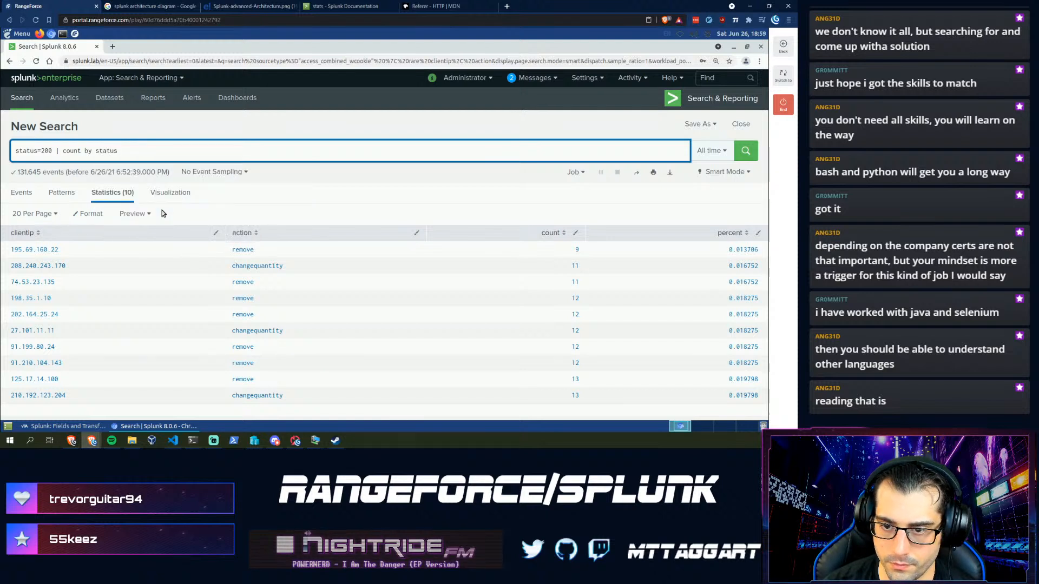
key(Return)
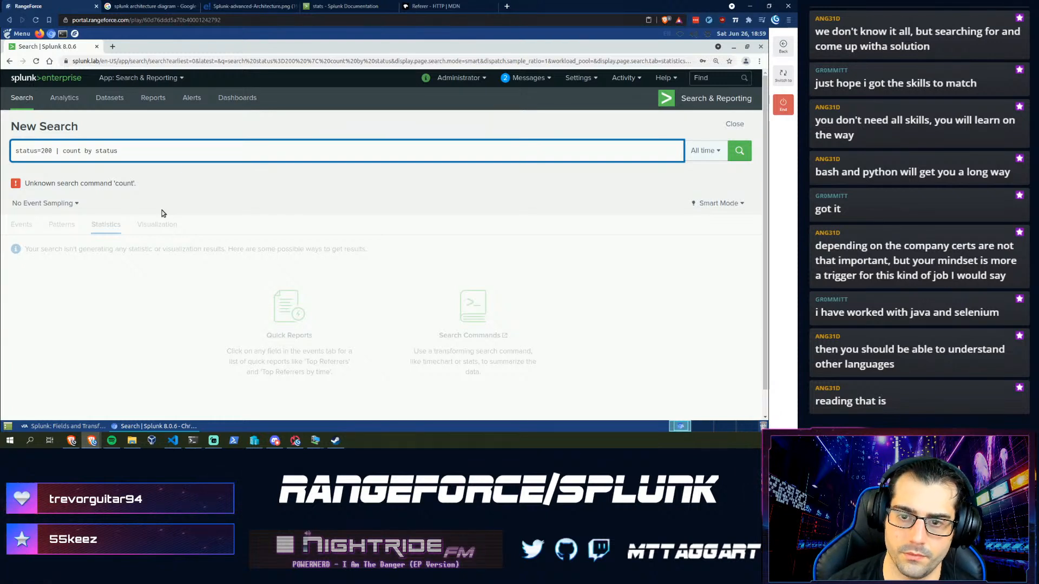
key(Left)
key(Left)
key(Left)
key(Left)
key(Left)
key(Left)
key(Left)
key(Left)
key(Left)
key(Left)
key(Left)
key(Left)
key(Left)
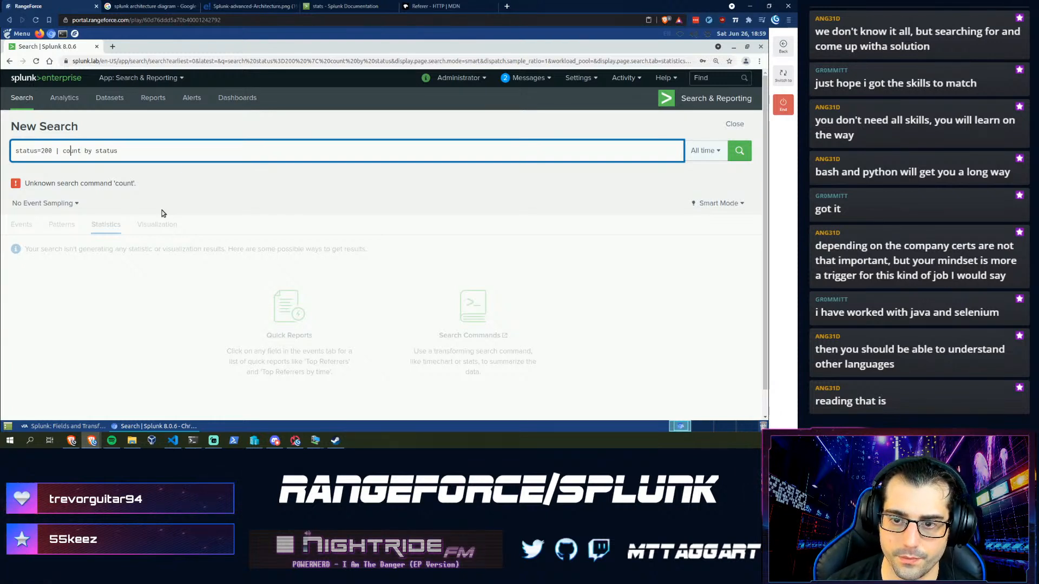
key(Left)
key(Left)
key(Left)
text(sta)
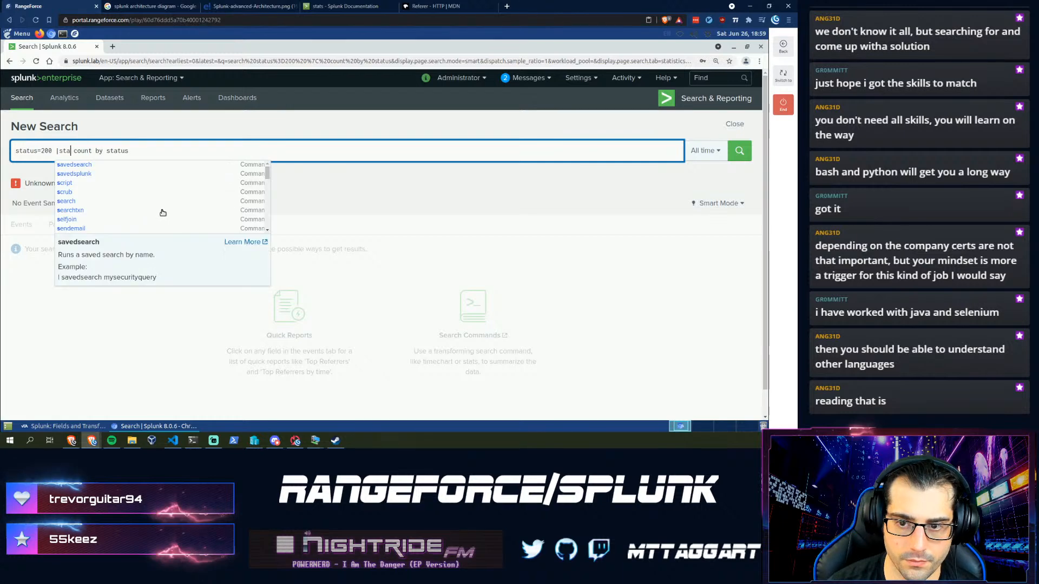
text(ts)
key(End)
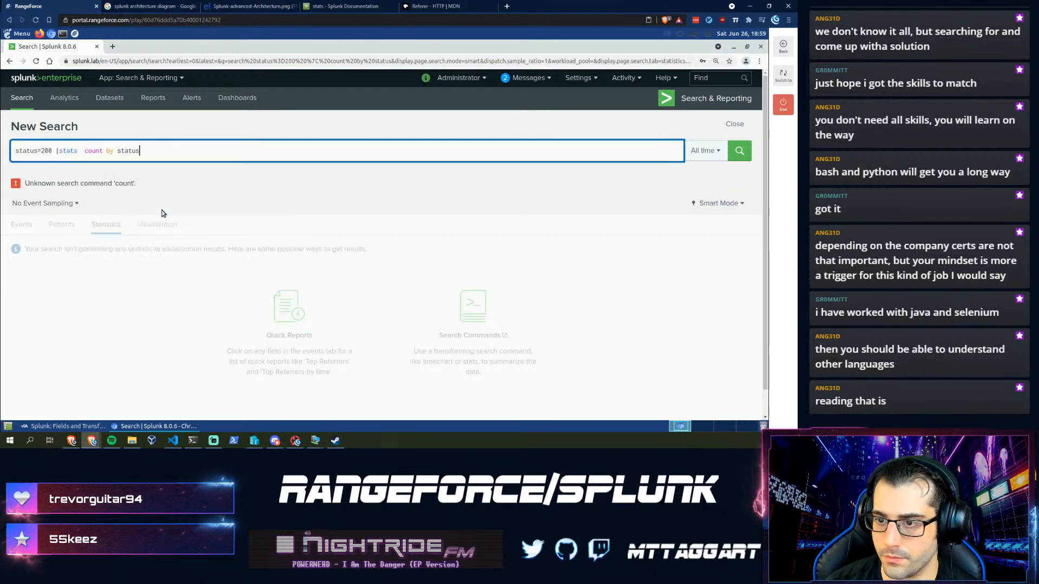
key(Return)
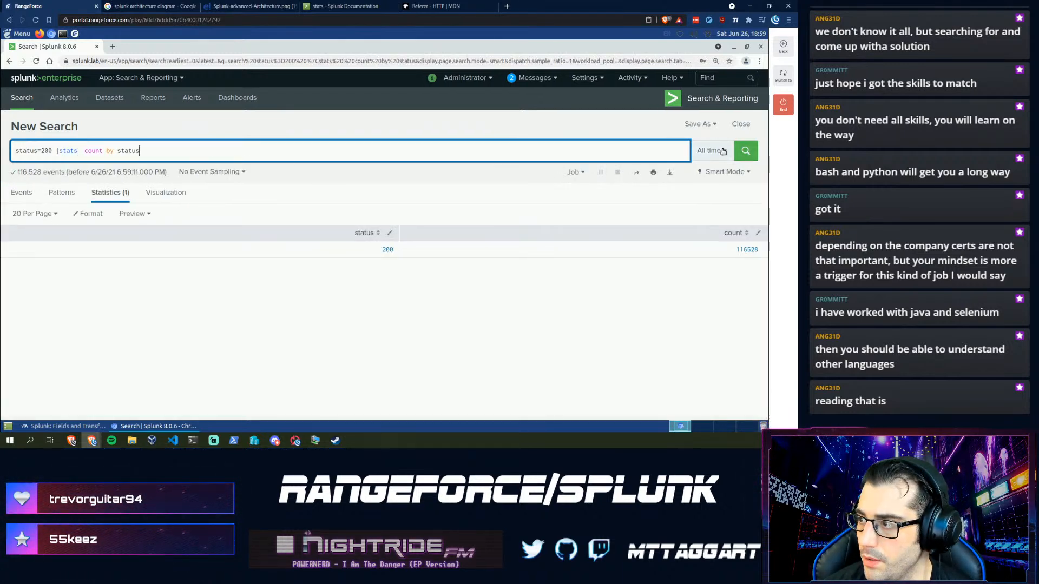
click(711, 151)
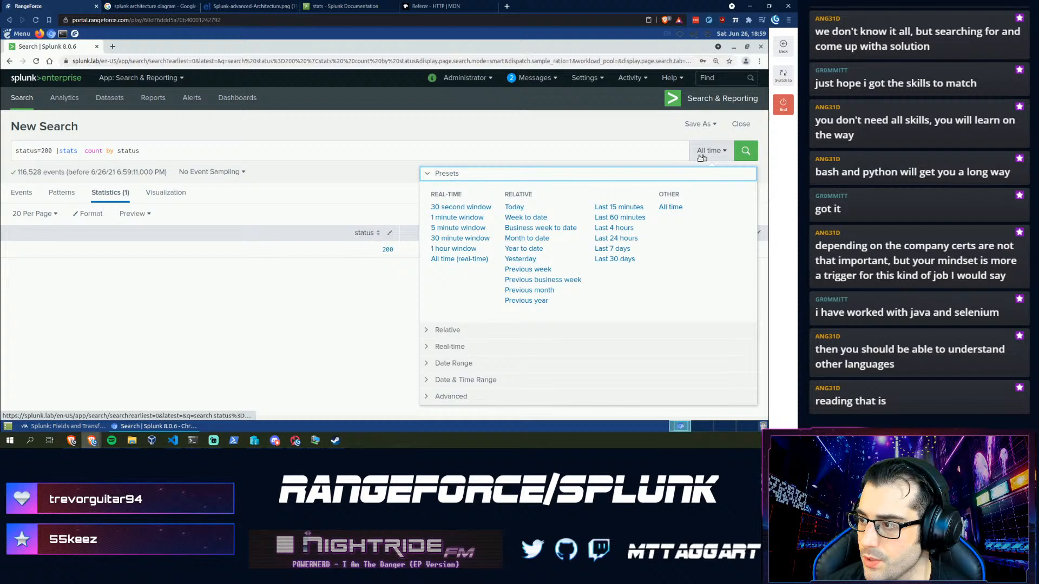
- Choose a Between date range with start date 05/01/2020
click(465, 363)
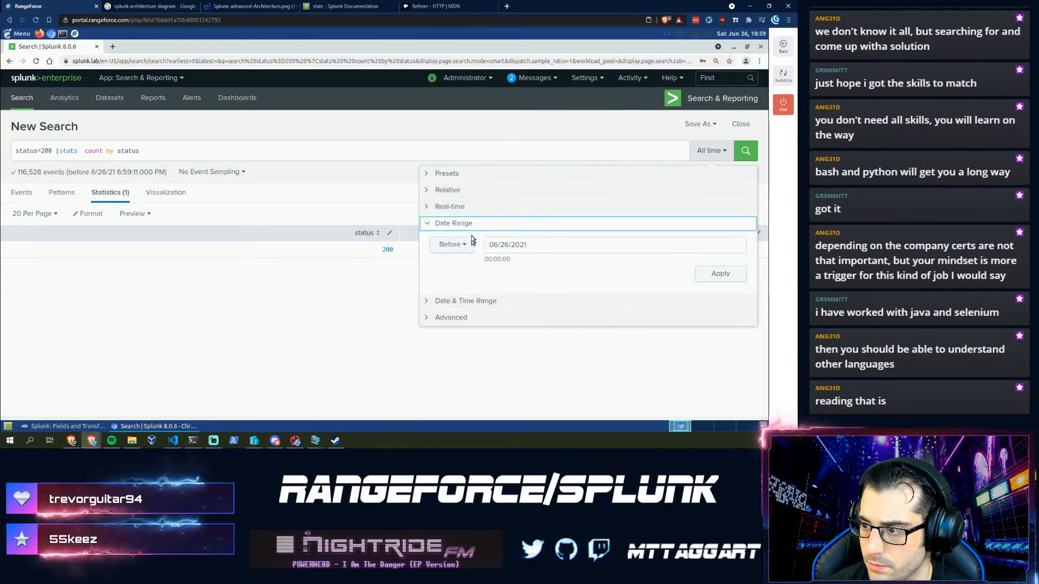
click(457, 245)
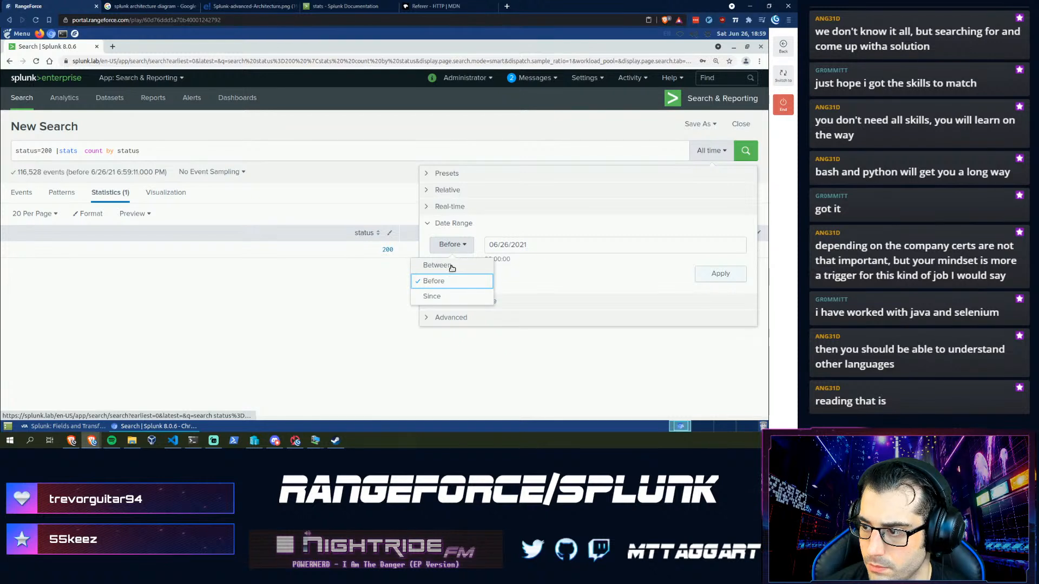
click(451, 266)
click(500, 248)
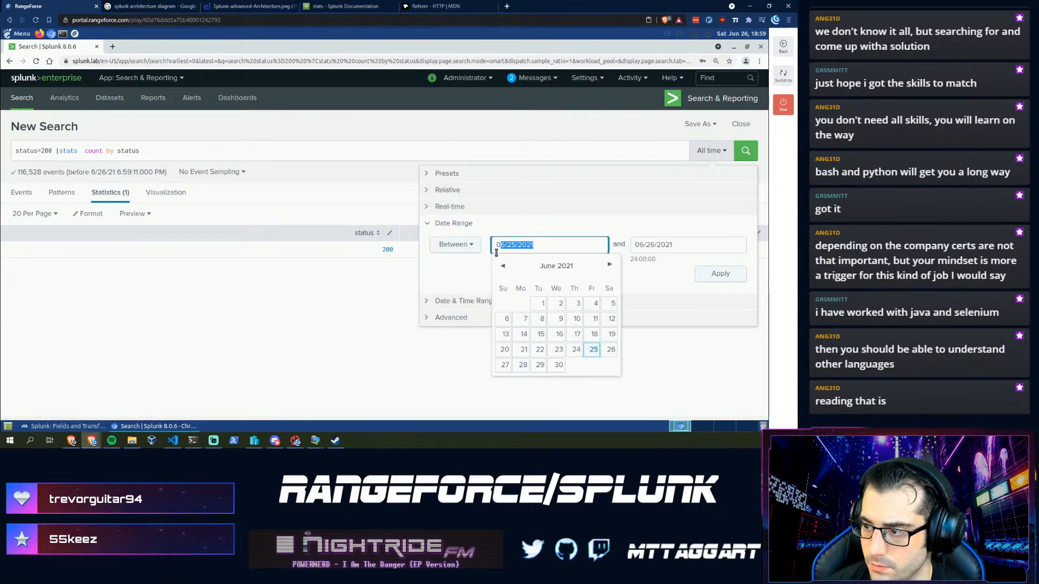
click(497, 251)
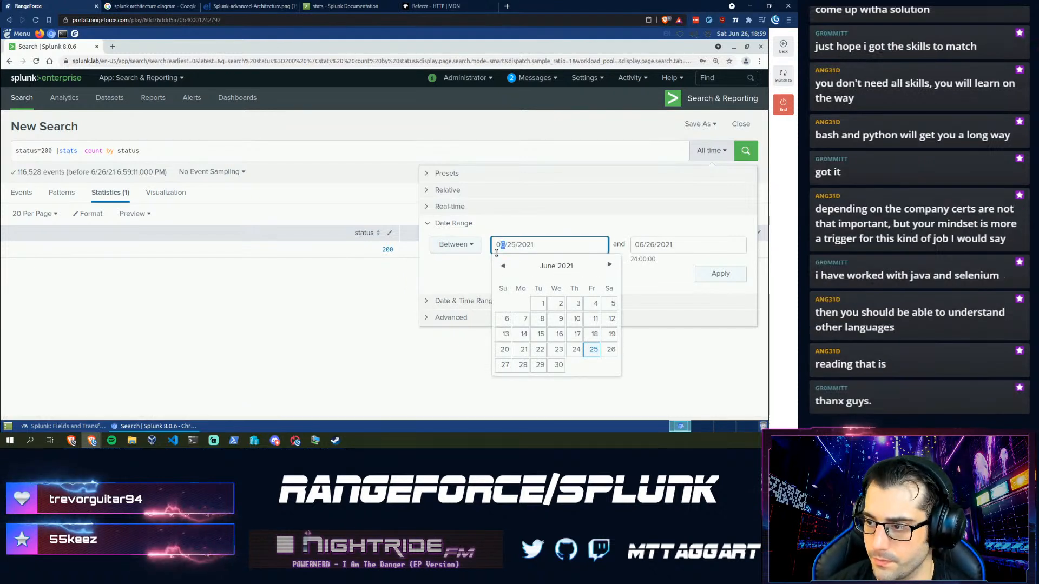
key(Delete)
text(5)
key(Right)
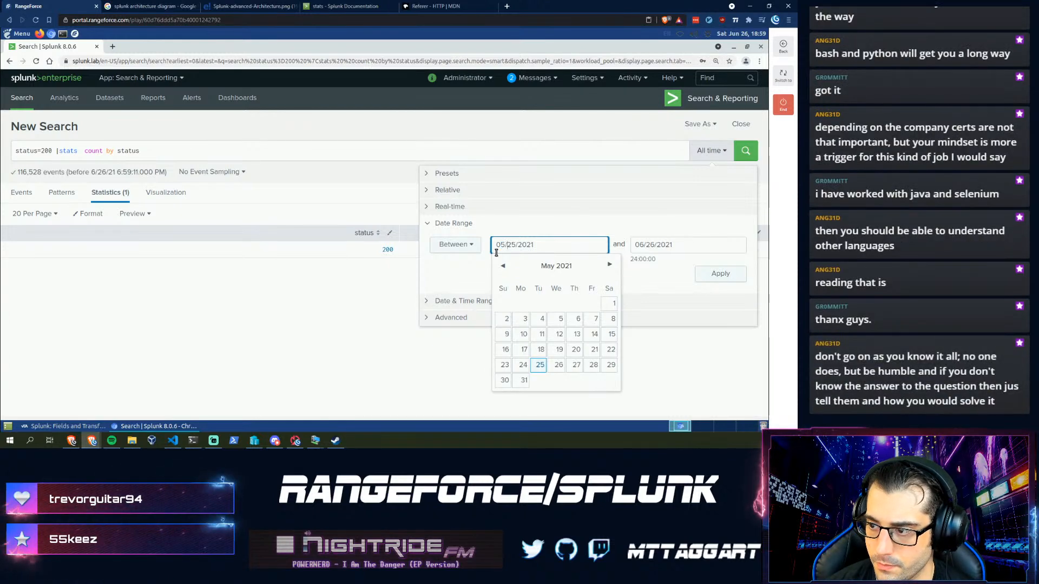
key(shift+Right)
key(shift+Right)
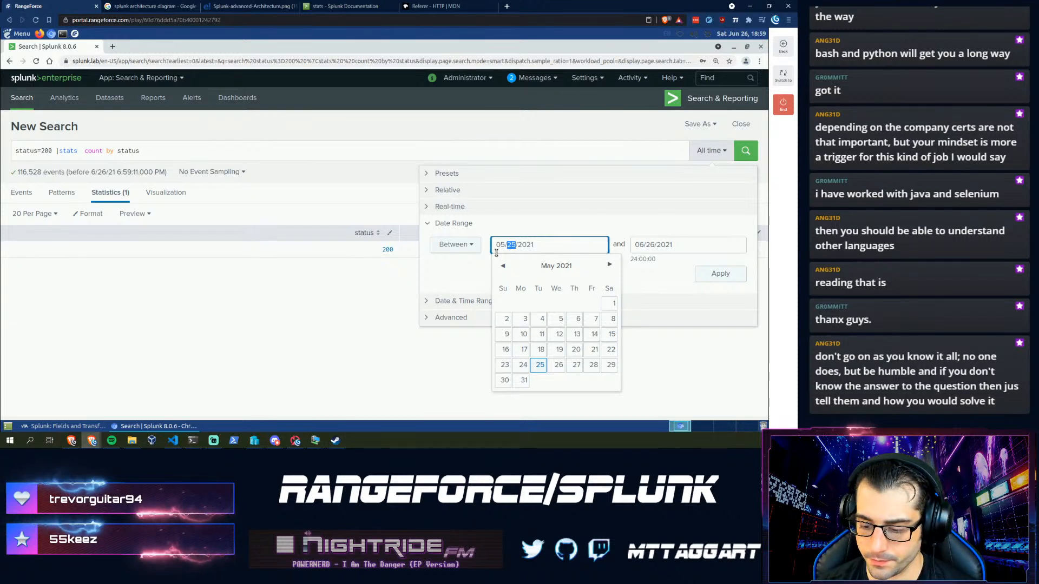
text(01)
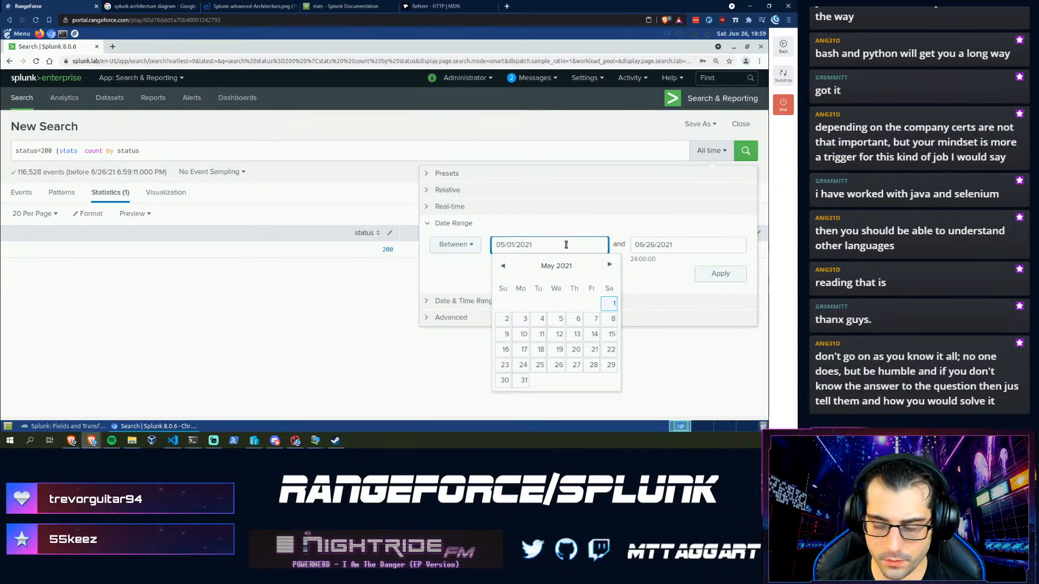
key(BackSpace)
text(0)
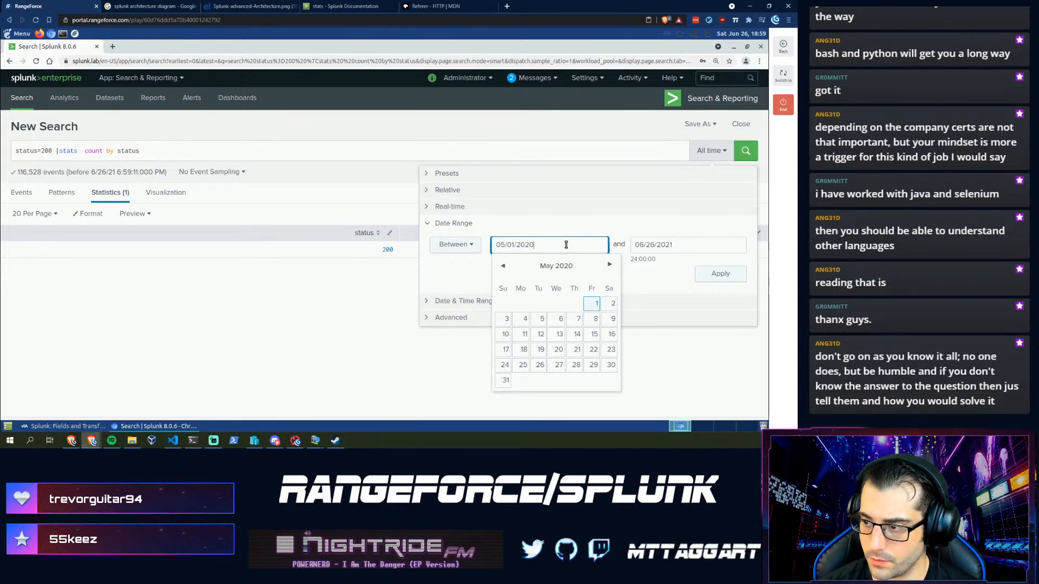
- Set the end date to 05/31/2021 and apply, giving 105,195 events
click(658, 245)
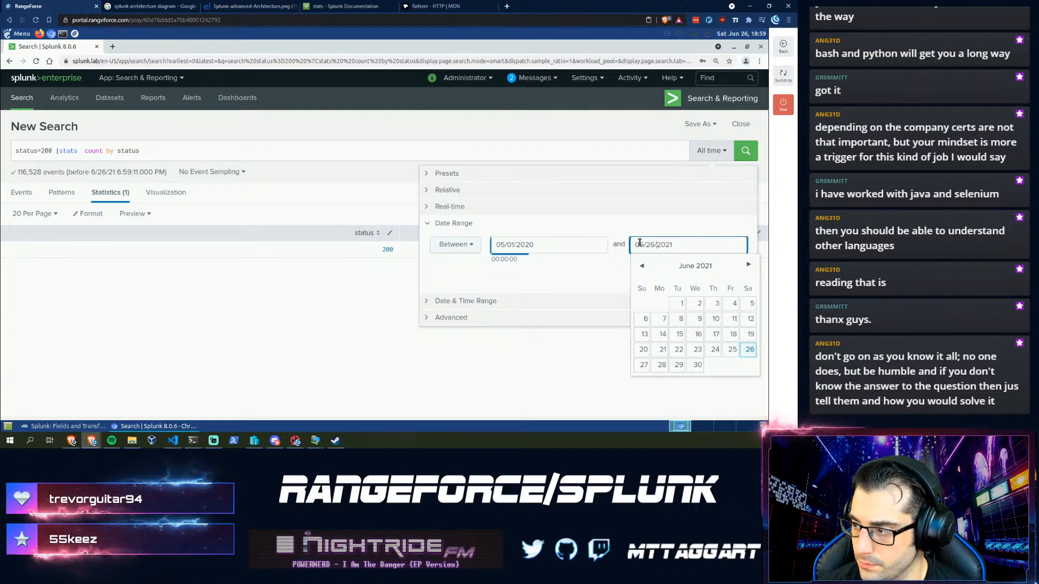
click(639, 243)
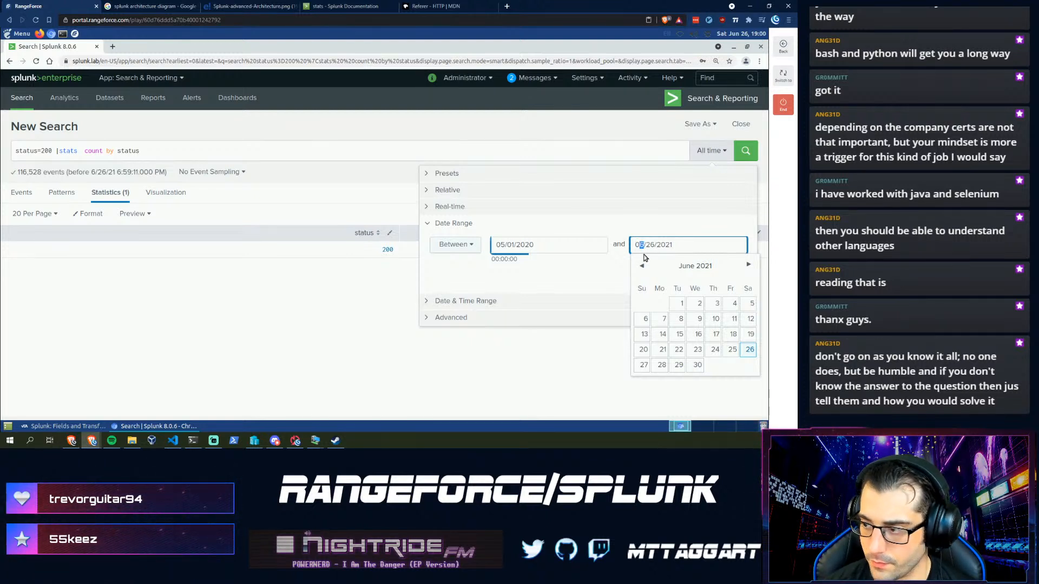
text(5)
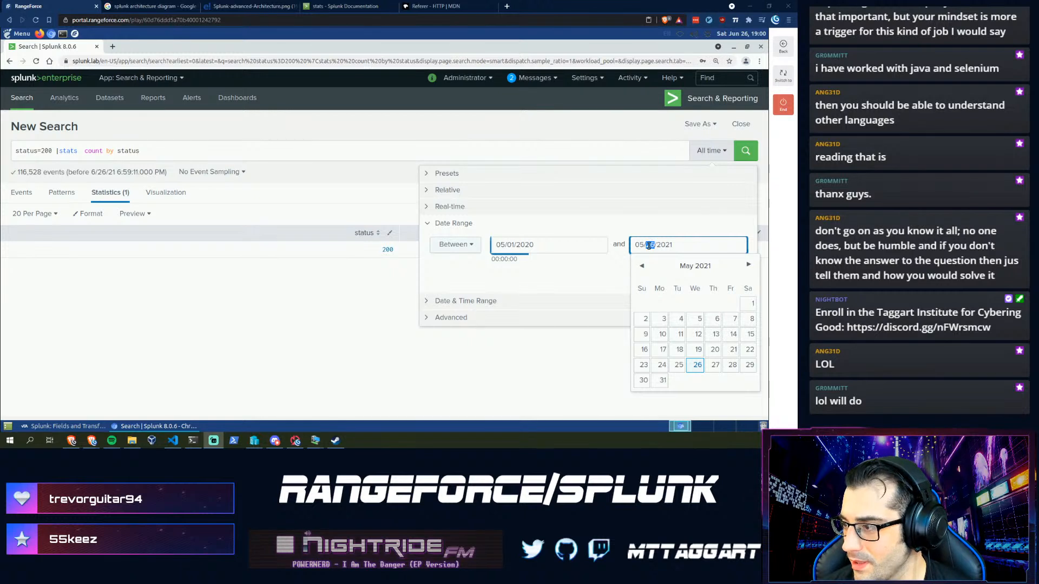
click(664, 379)
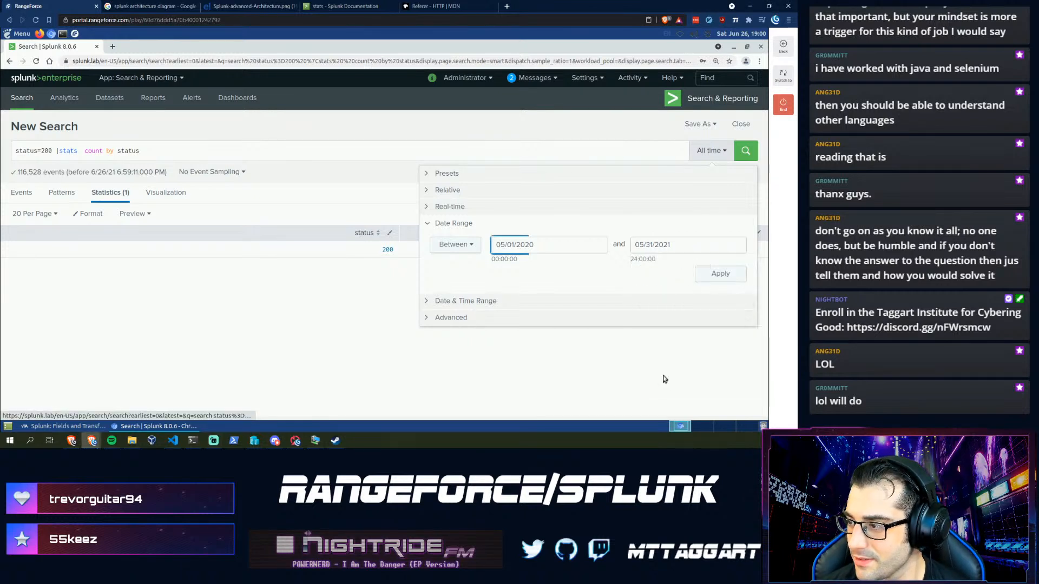
click(705, 275)
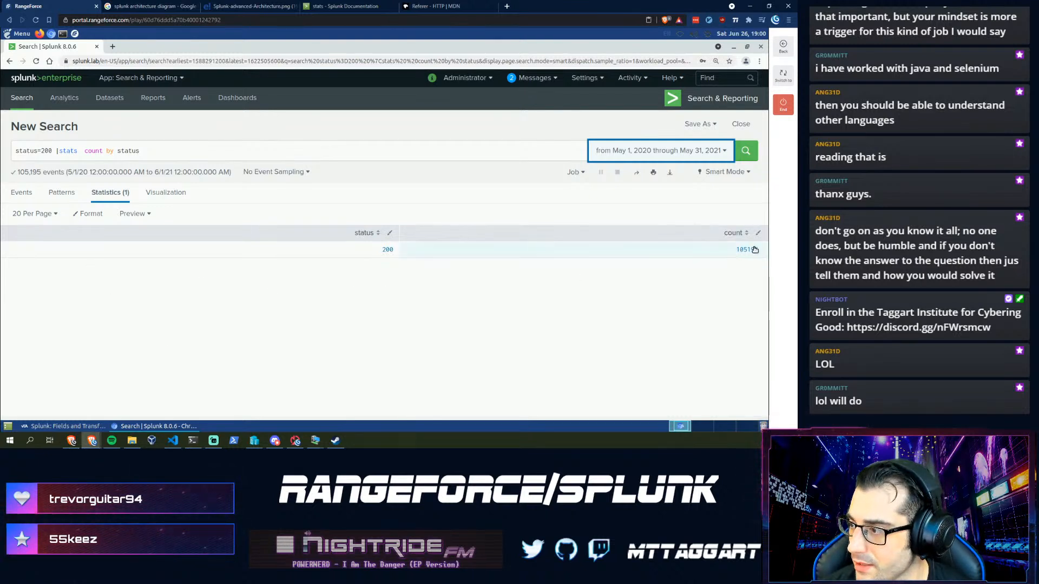
- Enter 105195 as the May 2020 status 200 count in the assistant, then go back to Splunk
click(49, 427)
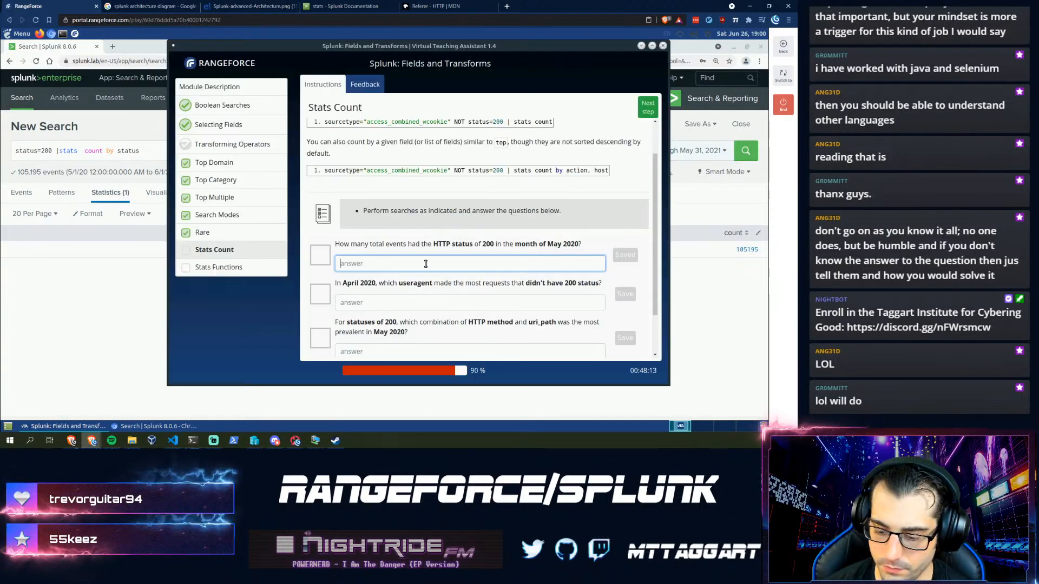
text(105195)
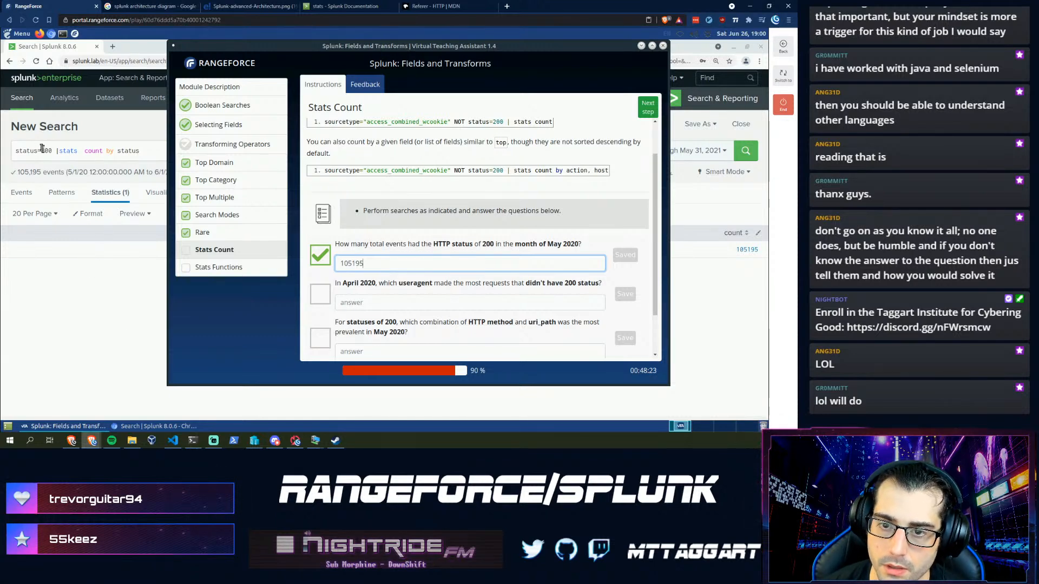
click(52, 161)
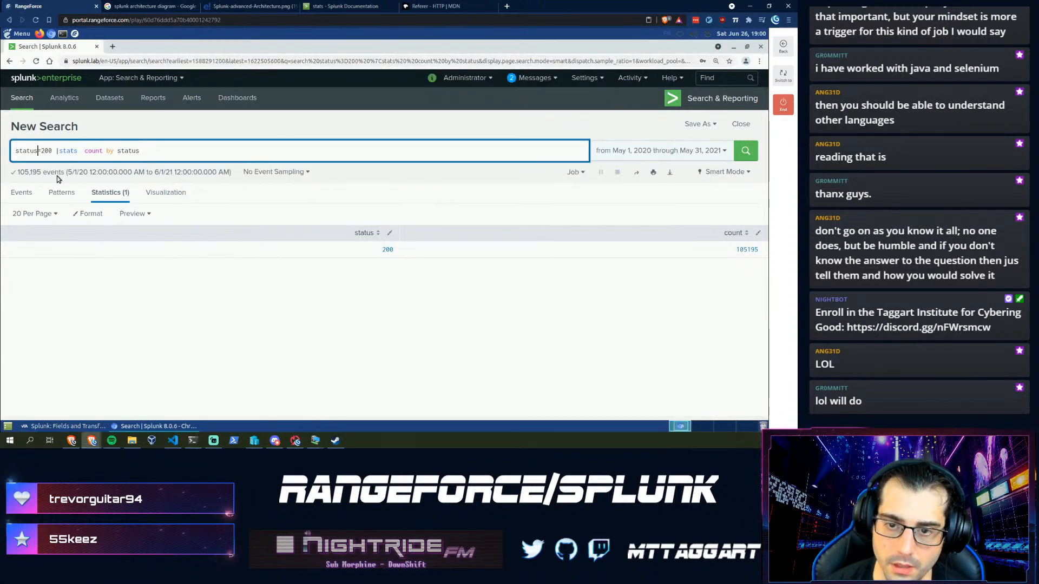
- Change the query to status!=200 | stats count by useragent and run it
text(!)
key(End)
key(ctrl+shift+Left)
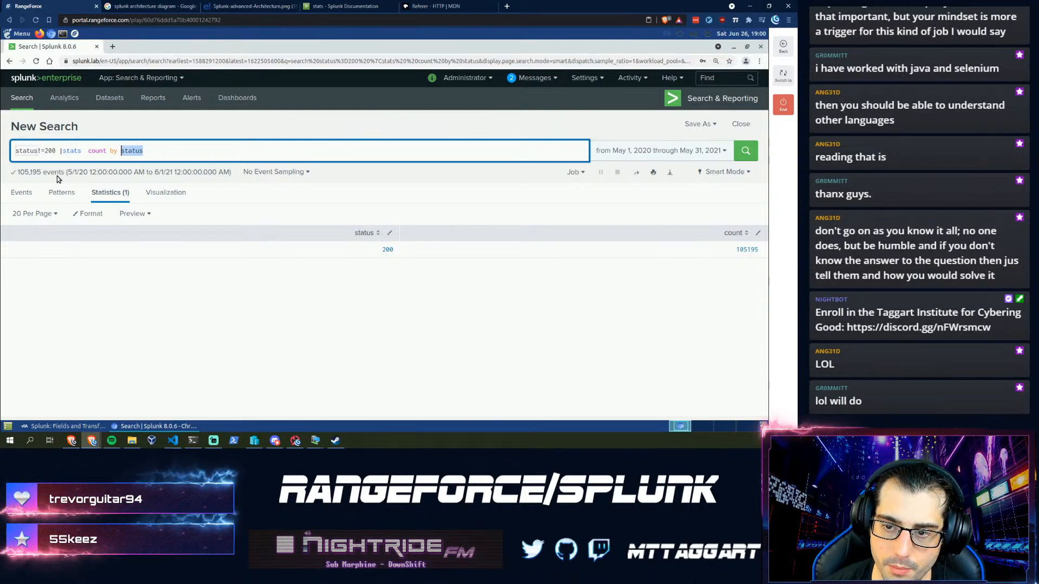
text(a)
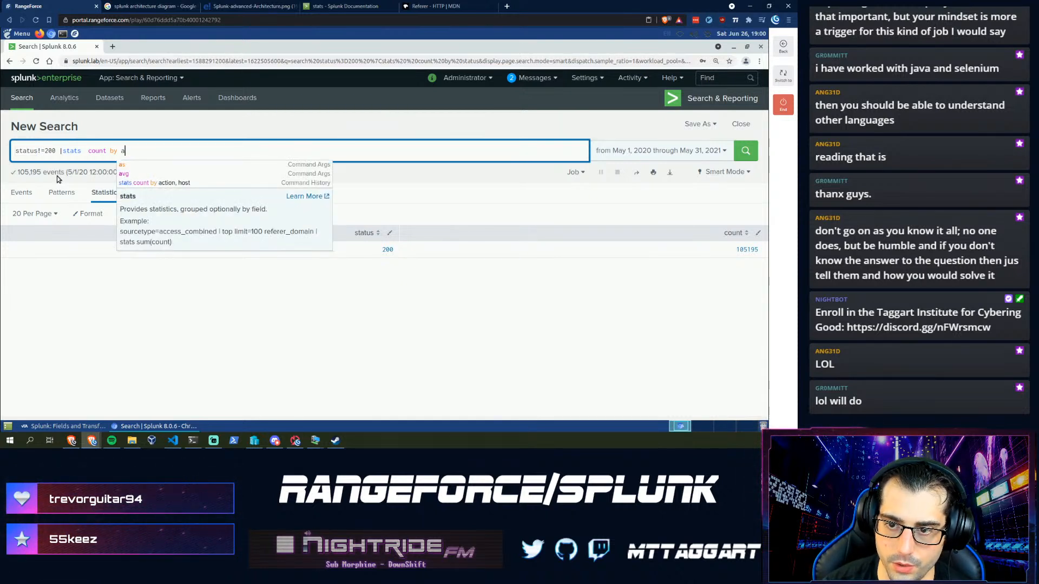
text(gent)
key(BackSpace)
key(BackSpace)
key(BackSpace)
key(BackSpace)
key(BackSpace)
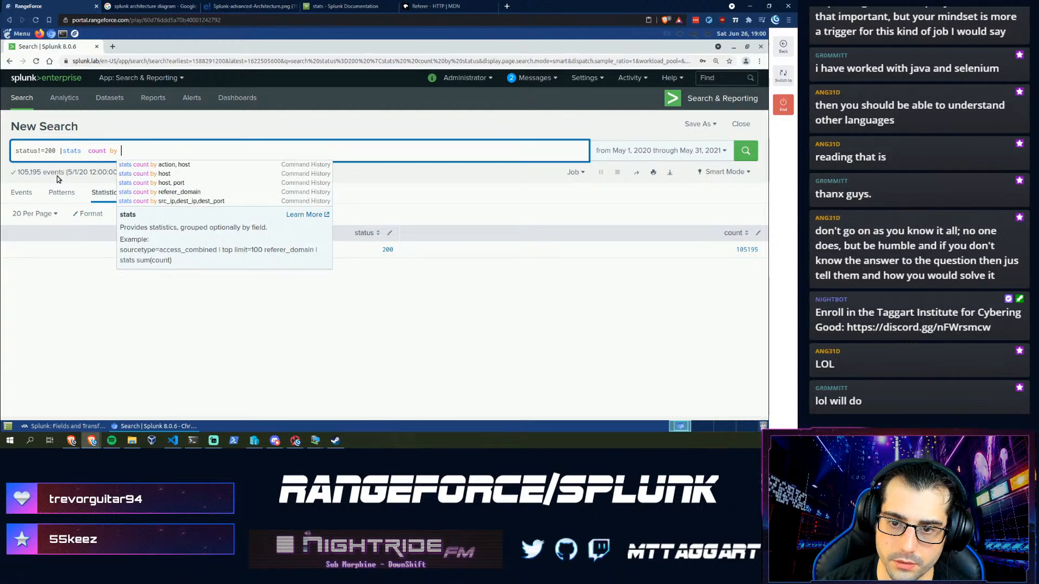
text(user)
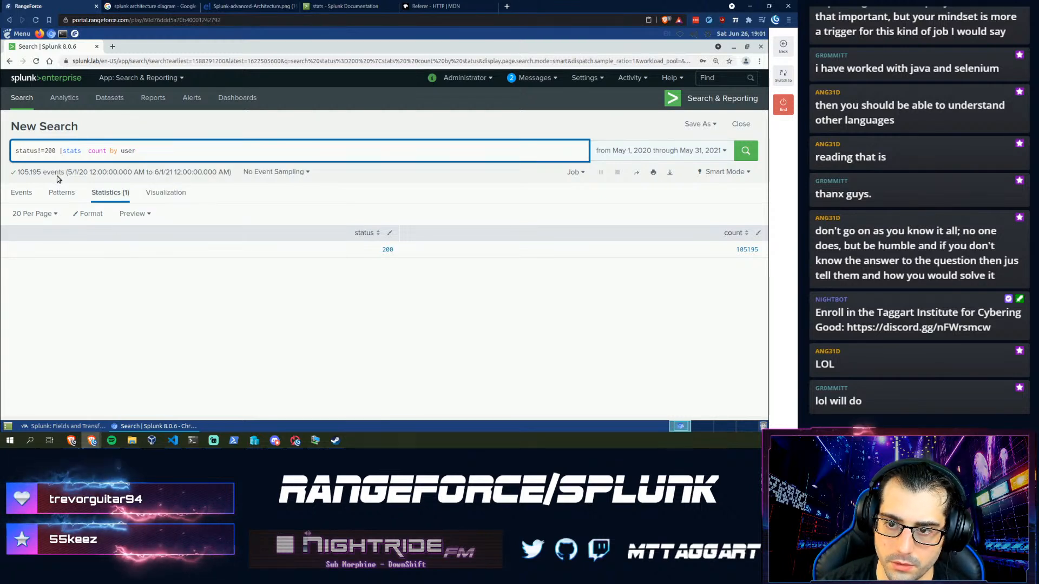
text(agent)
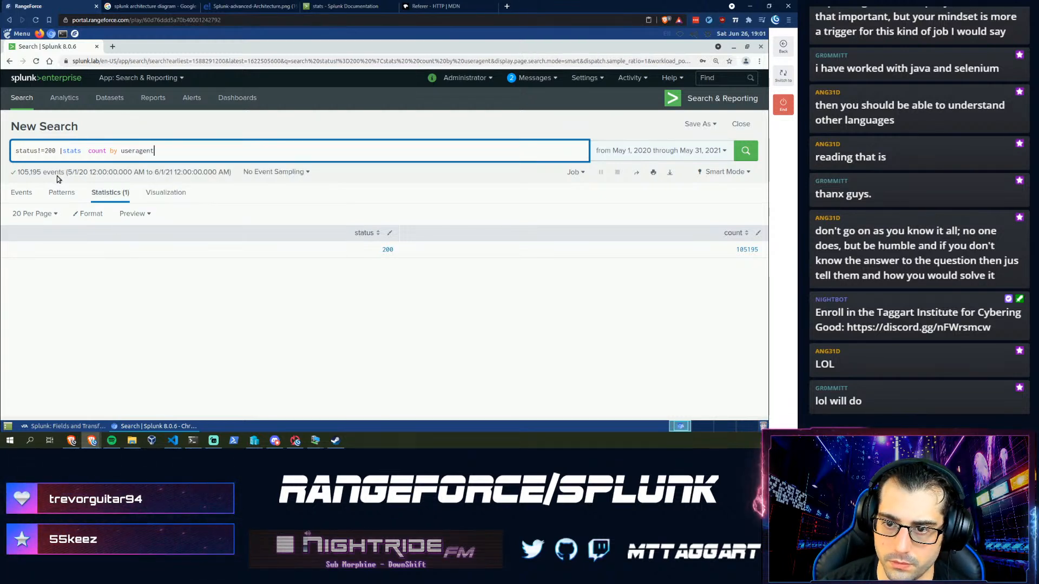
key(Return)
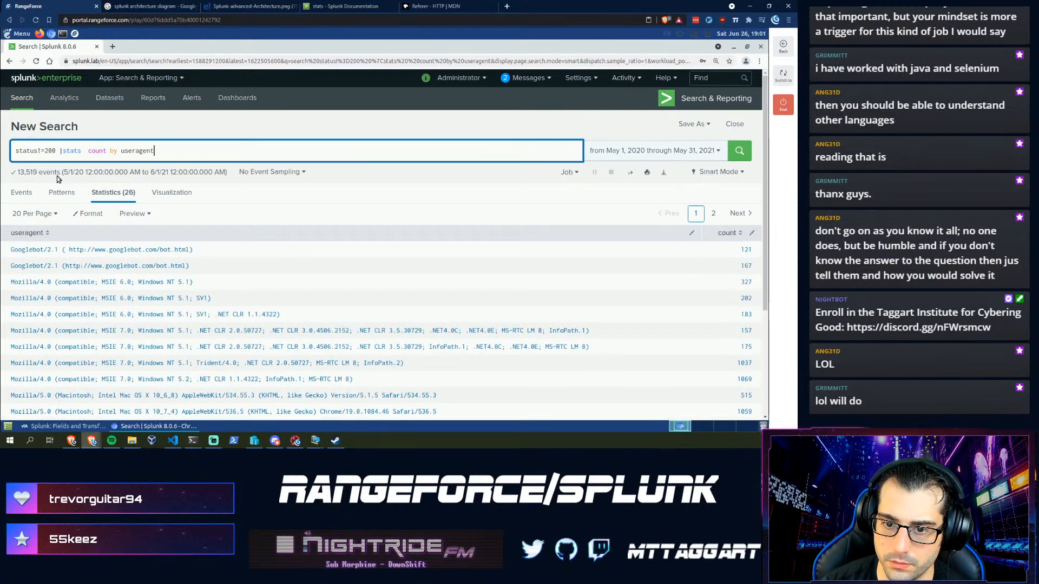
- Set the search time range to 04/01/2020 through 04/30/2021 and rerun, then bring up the assistant
click(640, 153)
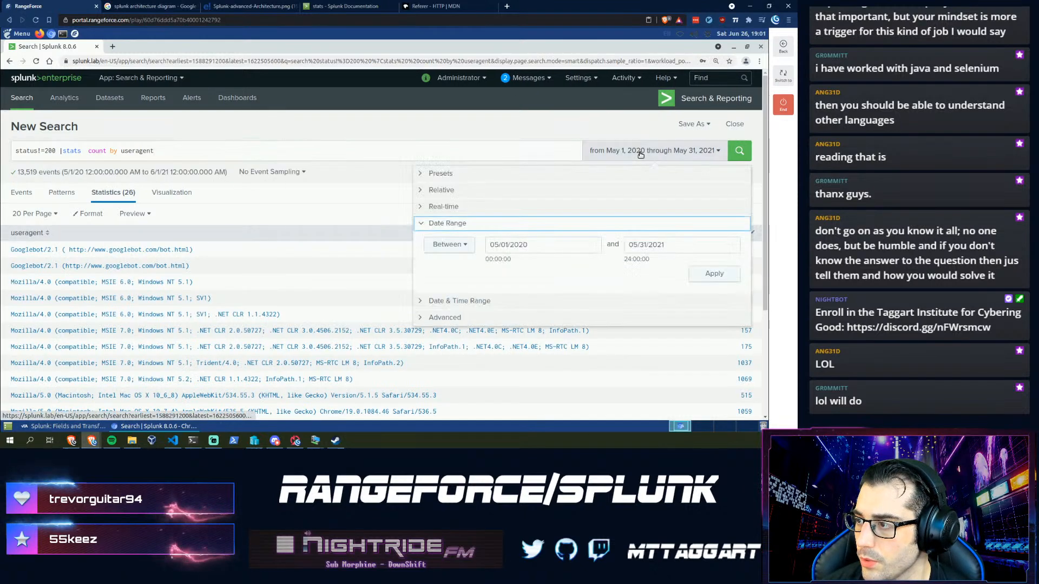
click(493, 244)
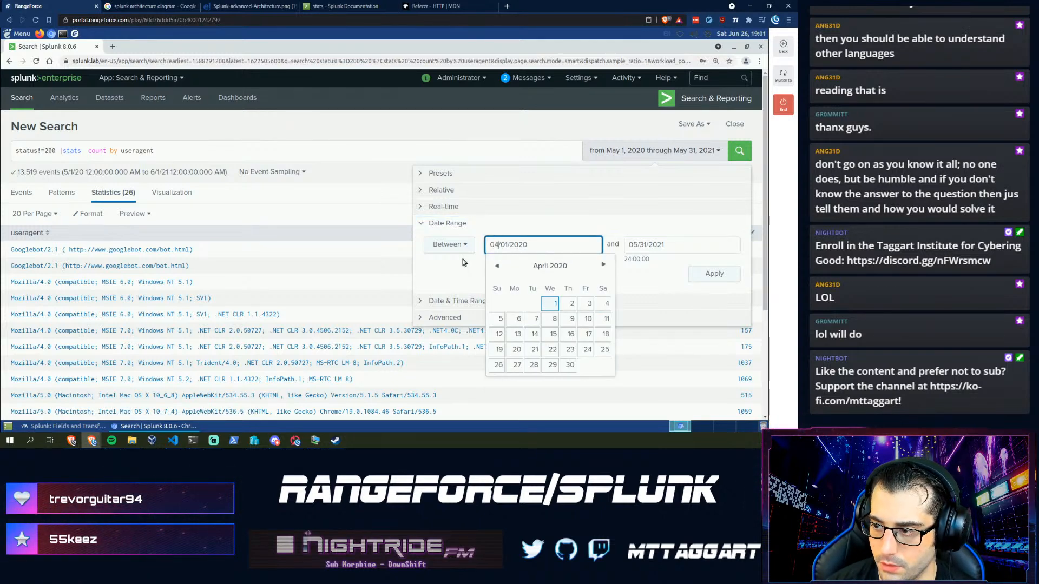
click(640, 246)
key(BackSpace)
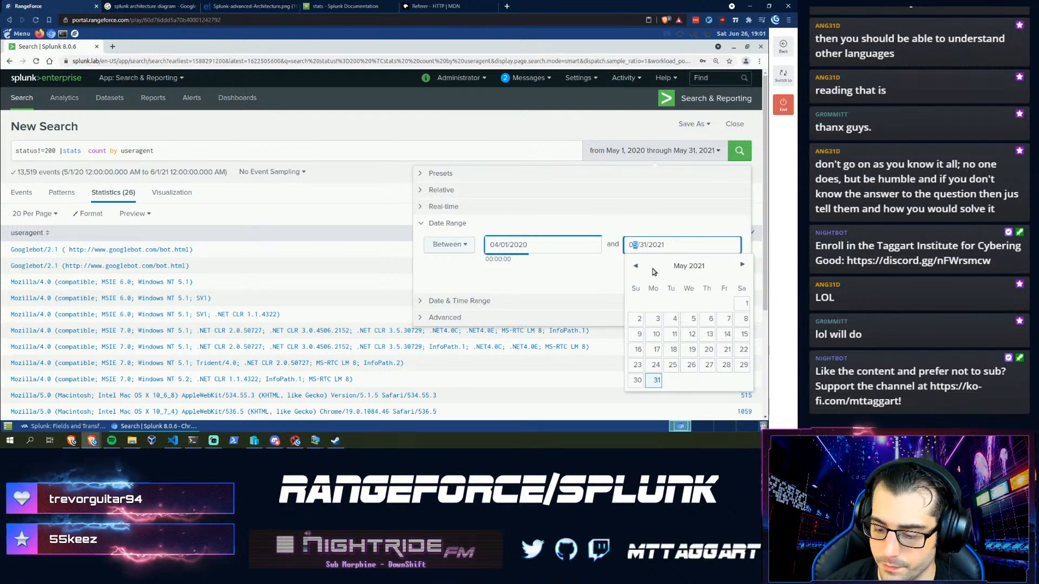
text(4)
key(Right)
key(shift+Right)
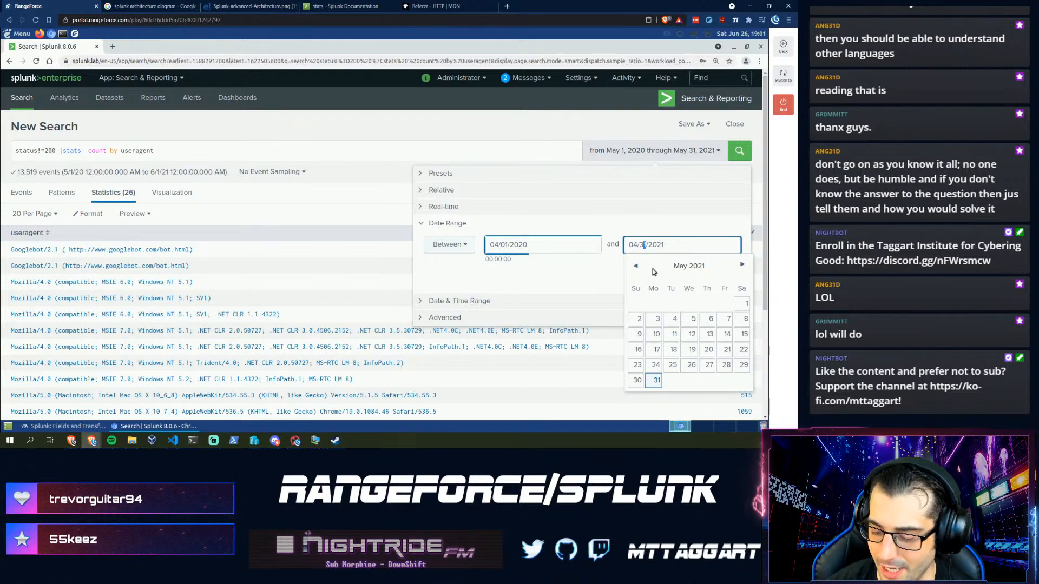
text(0)
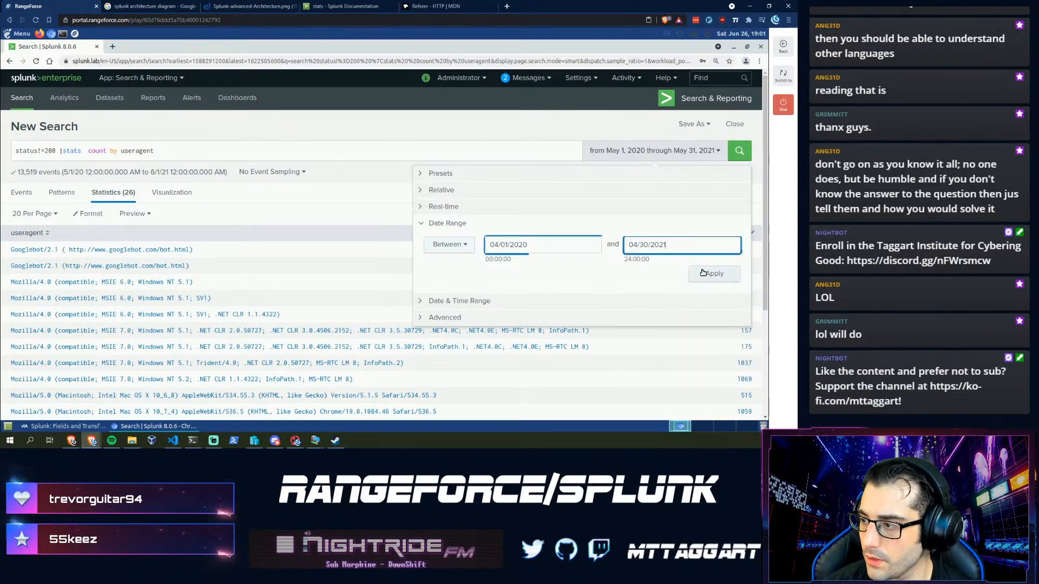
click(703, 273)
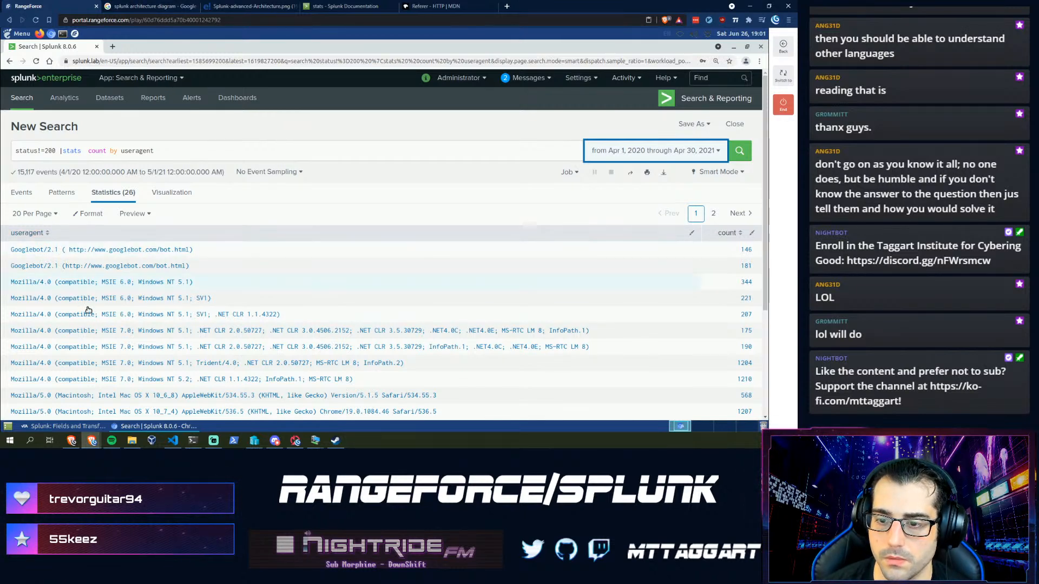
click(33, 428)
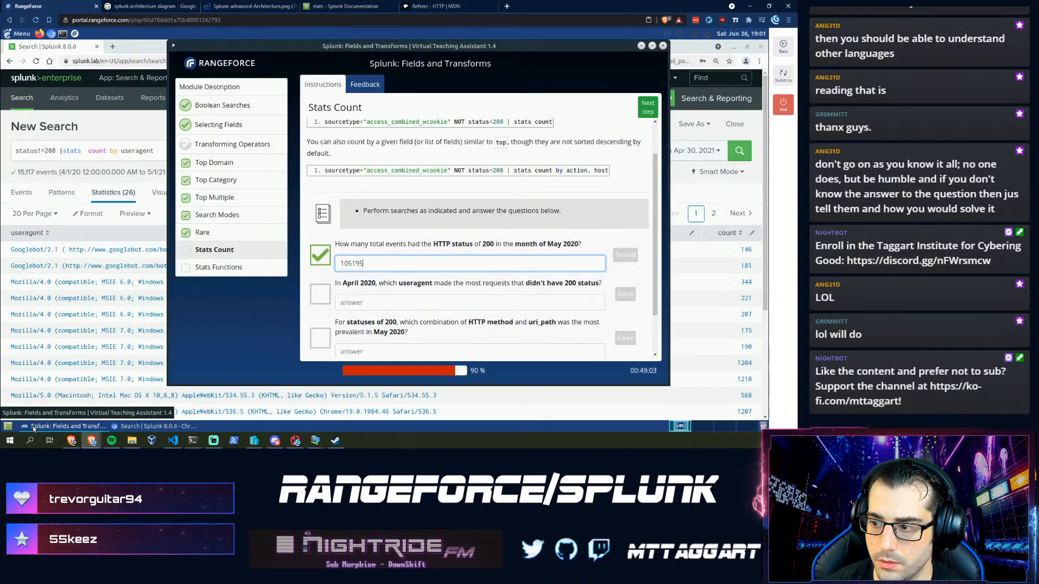
- Append | sort - count to rank useragents by count and copy the top useragent
click(146, 150)
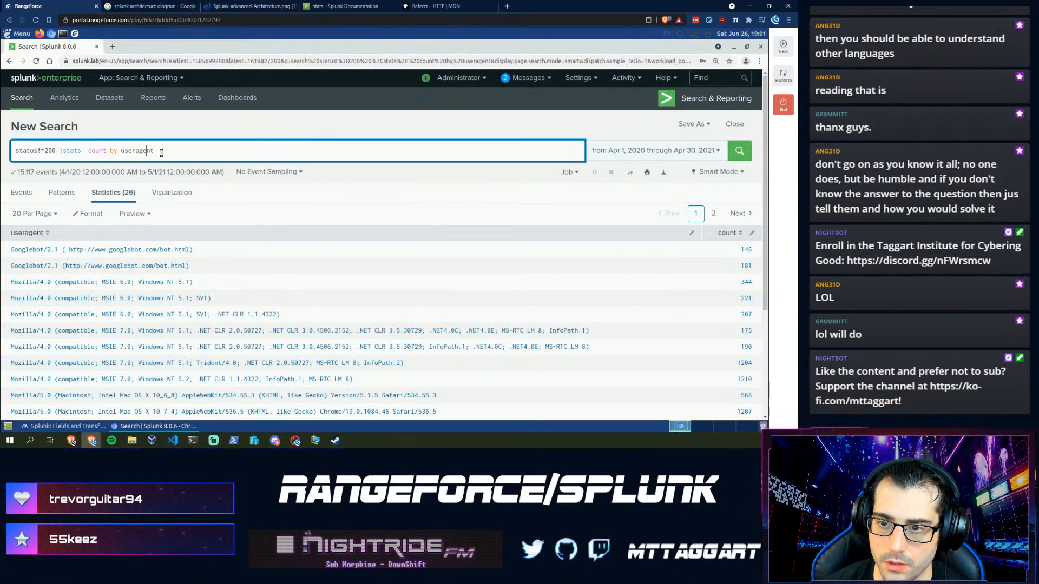
text(| sort )
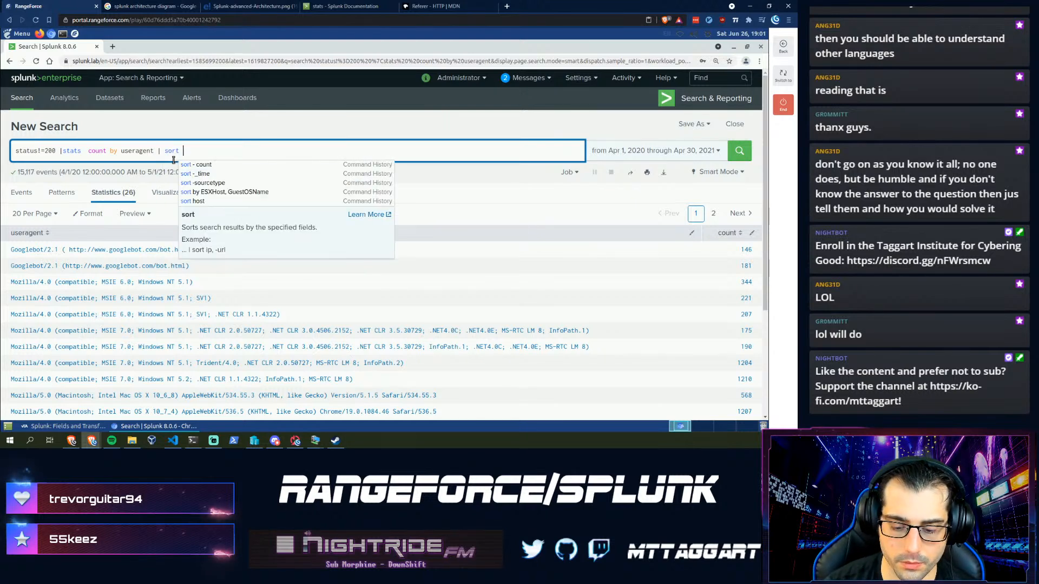
text(- count)
key(Return)
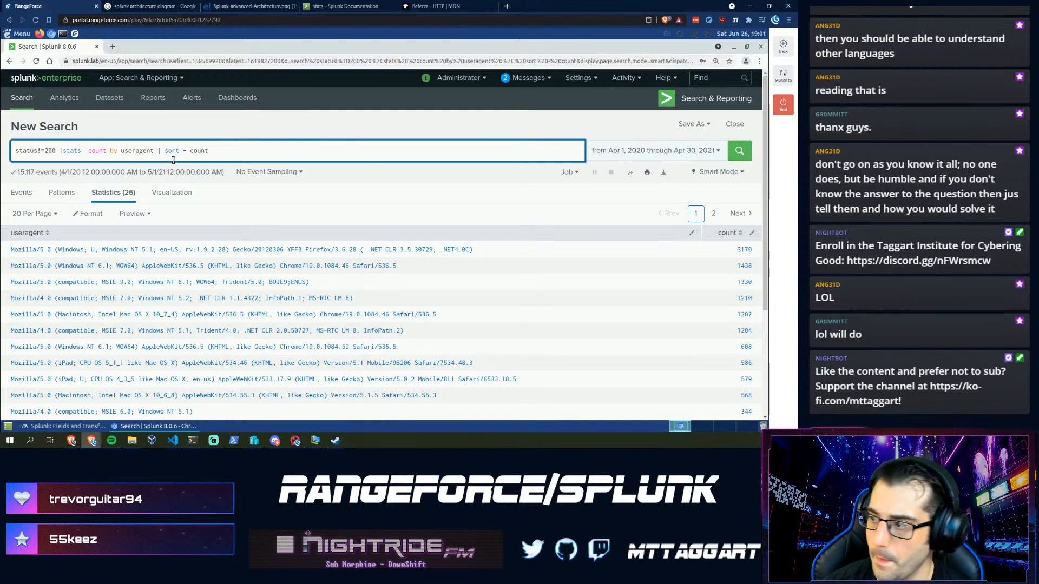
drag(479, 252, 10, 250)
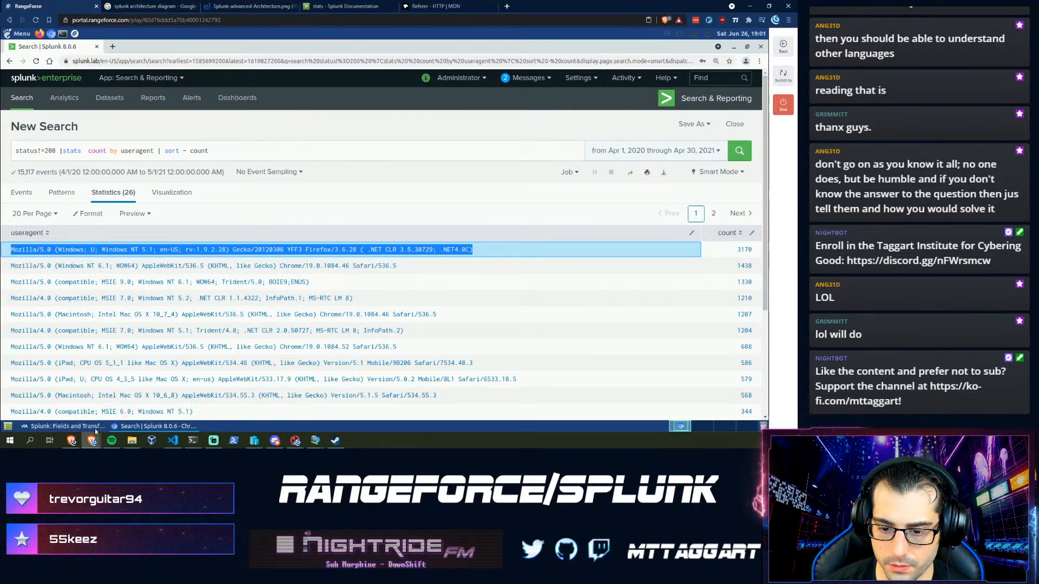
- Enter the Firefox/3.6.28 useragent as the assistant's second answer
click(65, 427)
click(454, 304)
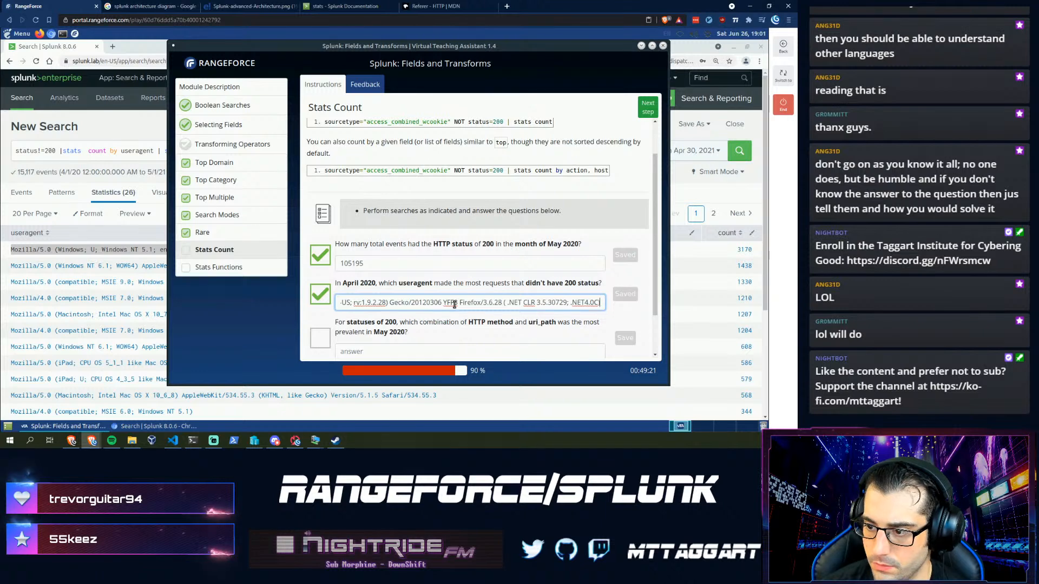
scroll(398, 337, down, 2)
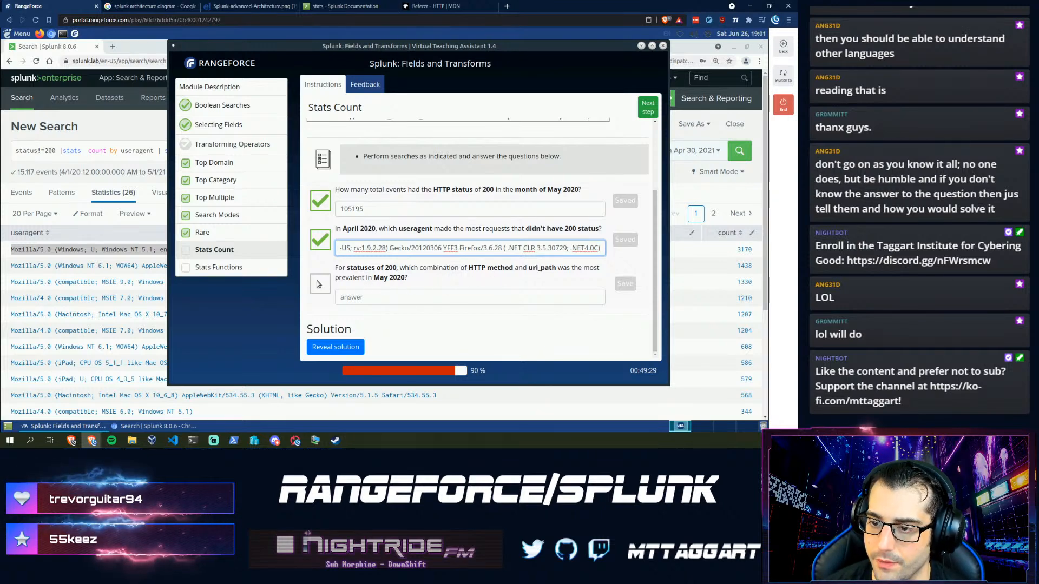
click(42, 148)
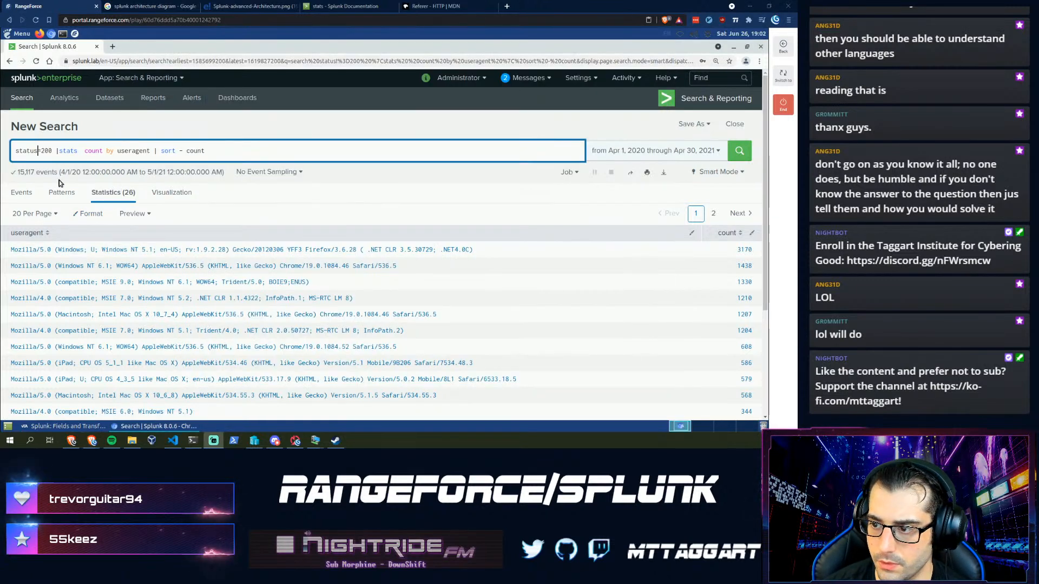
- Change the grouping from useragent to method and uri_path and run the status=200 count
click(92, 427)
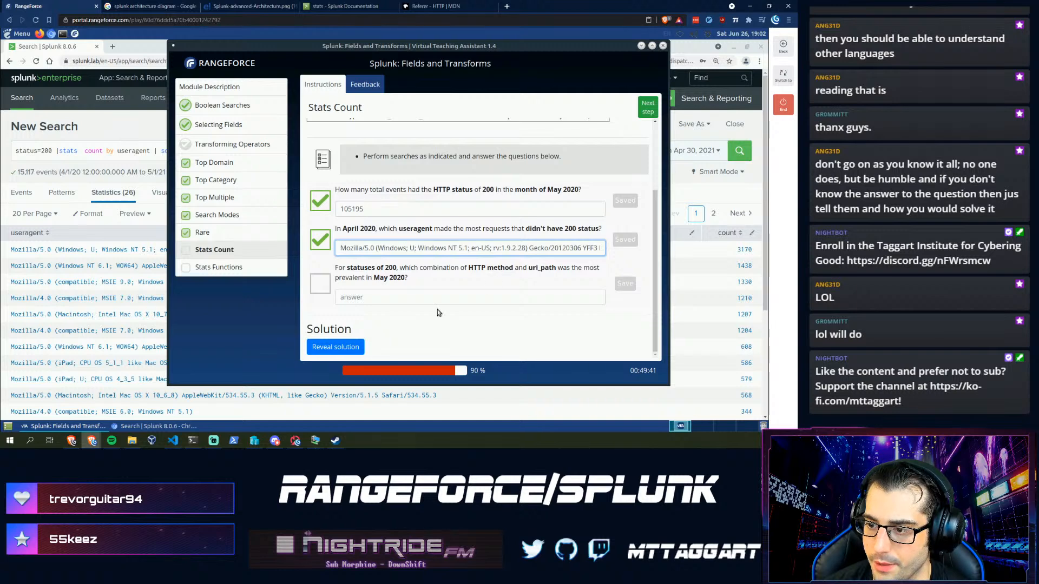
click(133, 152)
double_click(133, 151)
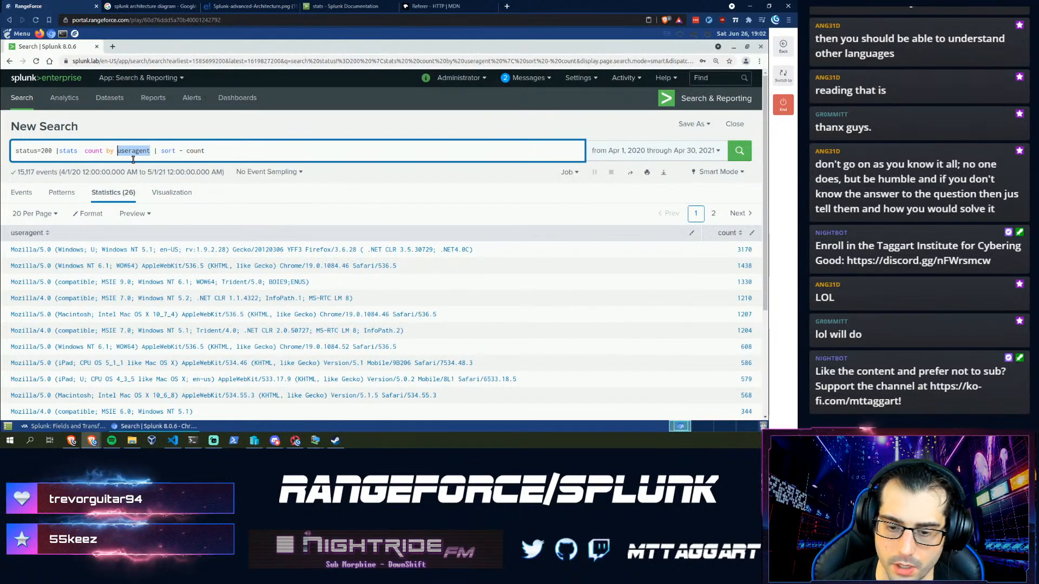
text(method, uri_path)
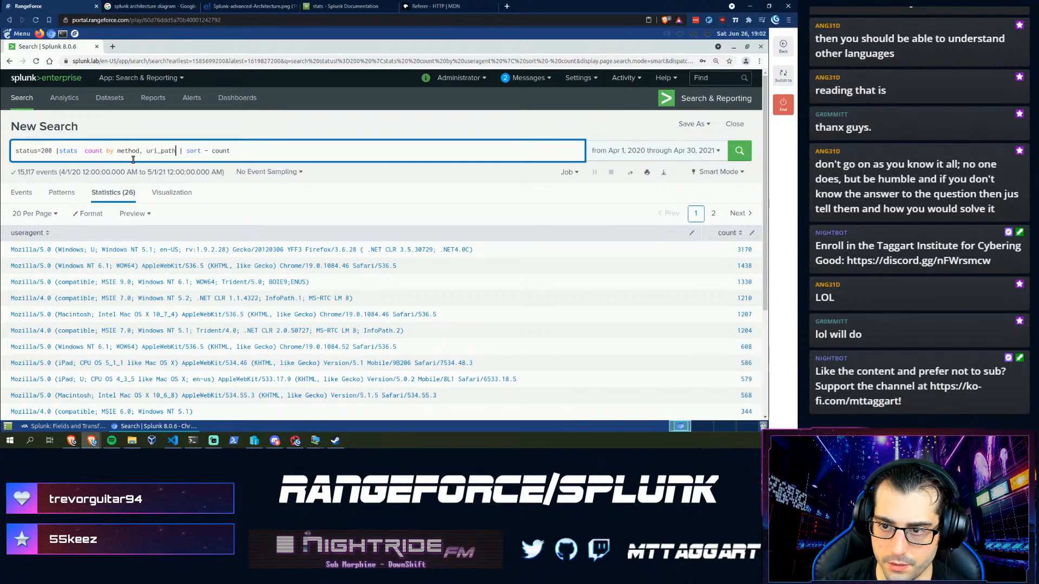
key(Return)
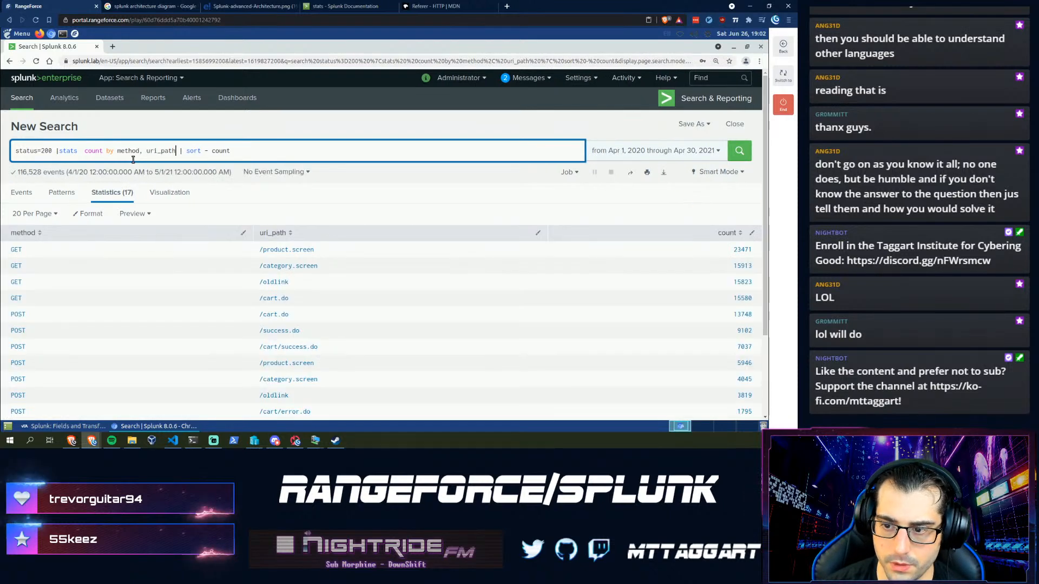
- Set the date range starting 05/01/2020 with end day 31 and apply it
click(627, 151)
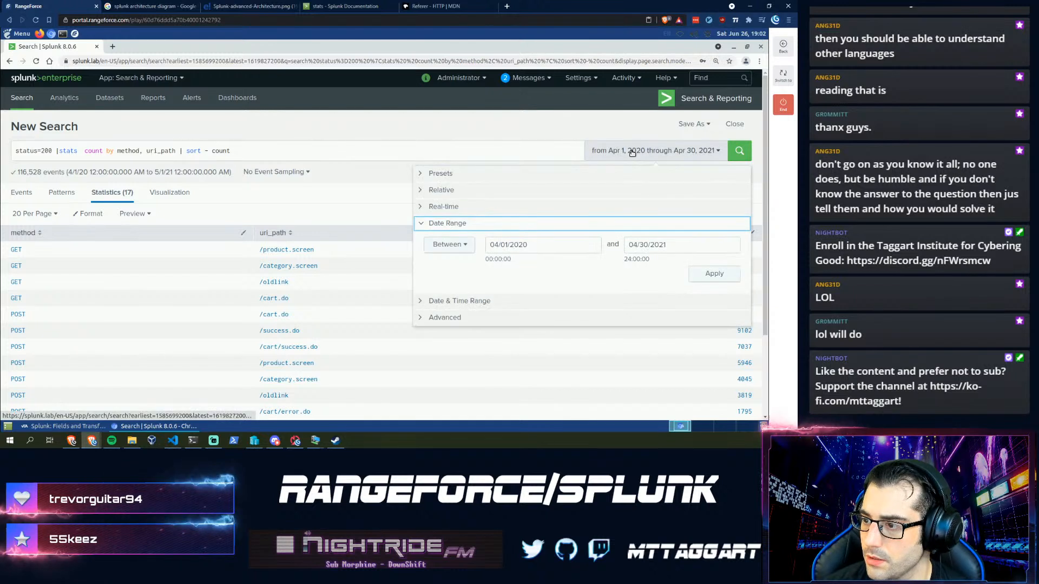
click(496, 244)
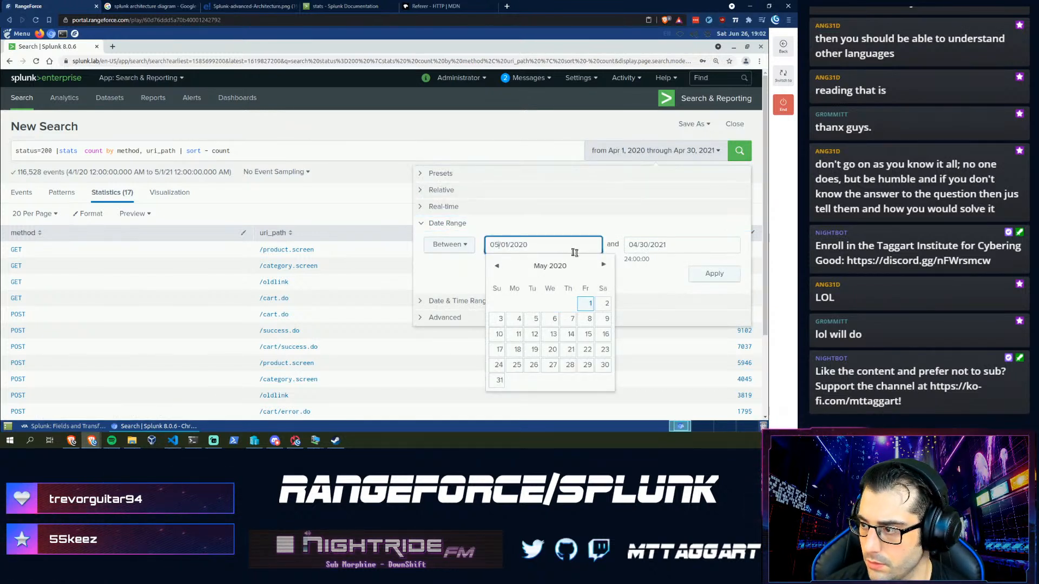
click(647, 246)
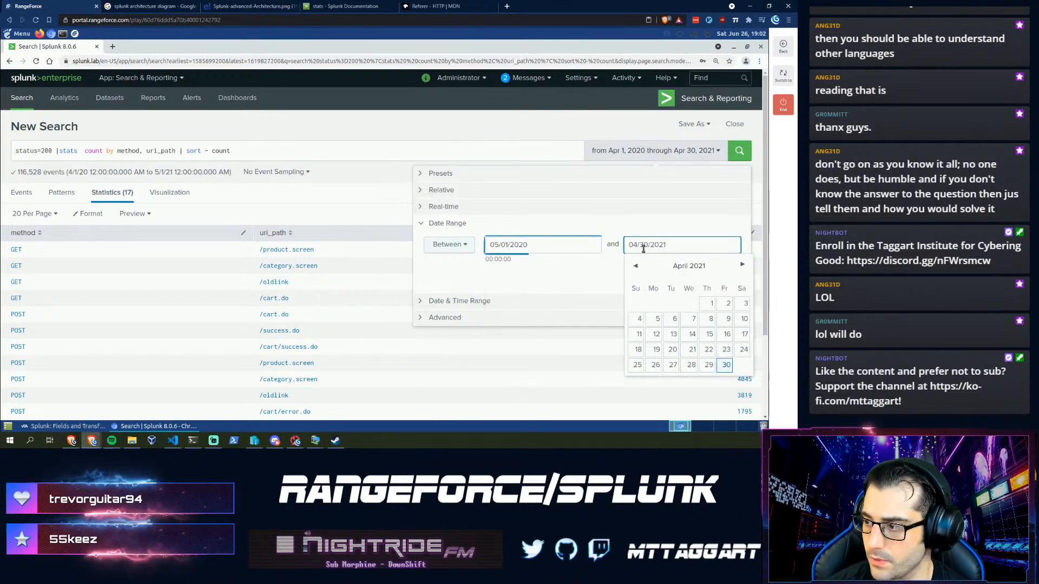
key(BackSpace)
text(1)
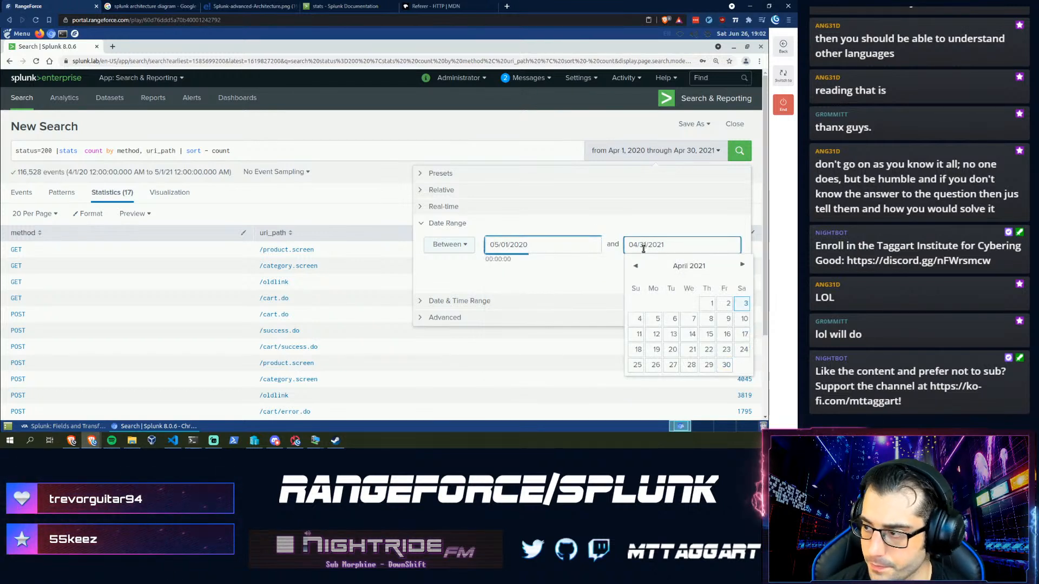
key(Return)
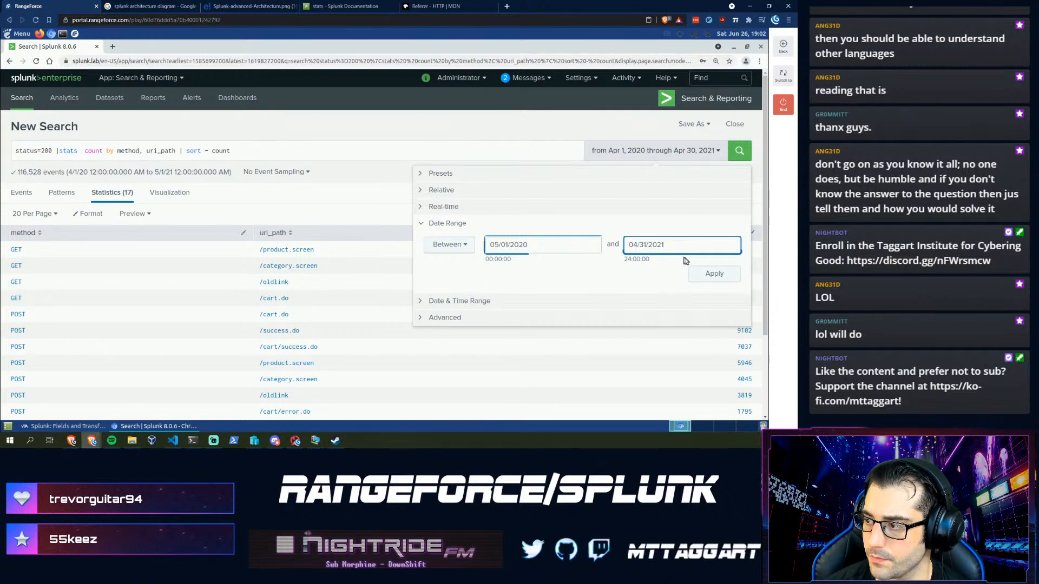
click(699, 274)
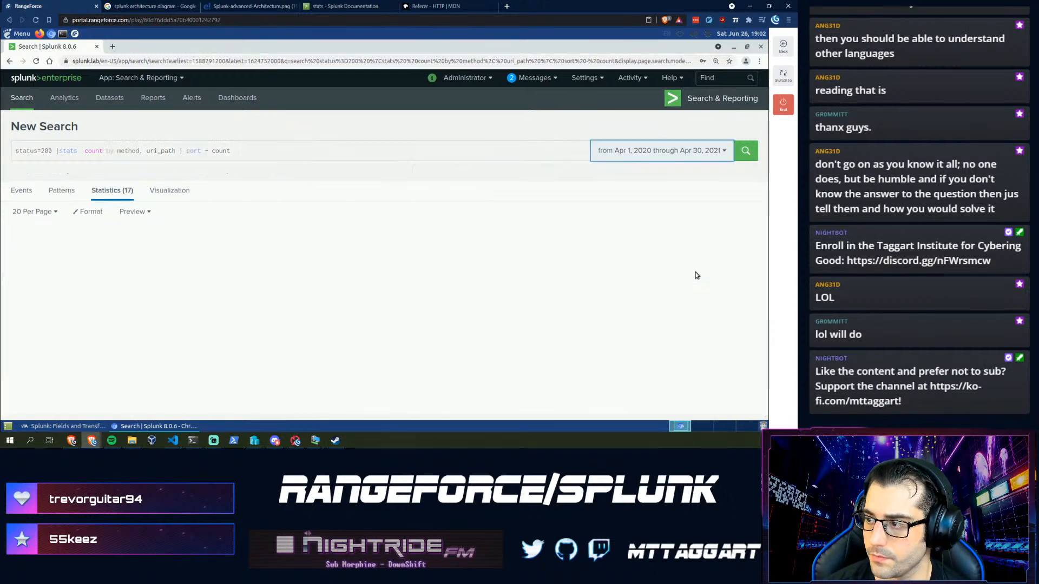
- Correct the end date to 05/31/2020, rerun the search, and bring up the assistant
click(686, 151)
click(632, 244)
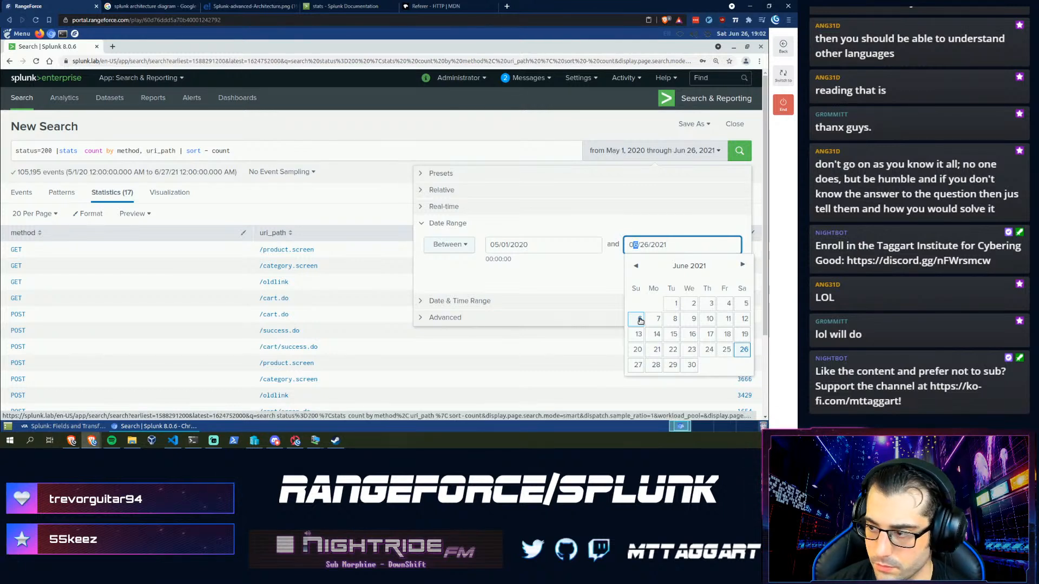
key(BackSpace)
text(5)
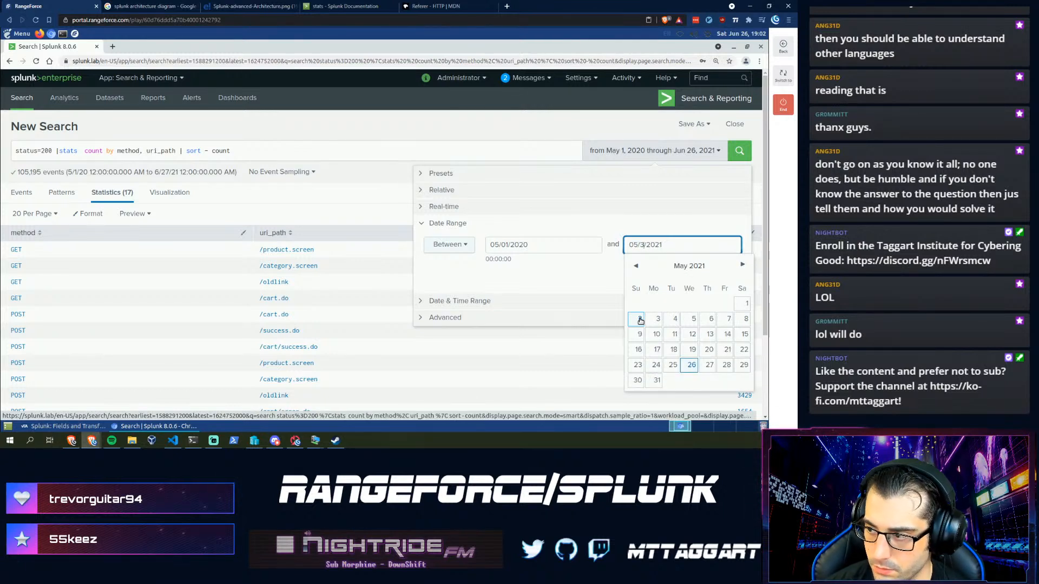
key(Right)
key(Right)
key(Right)
key(Right)
key(BackSpace)
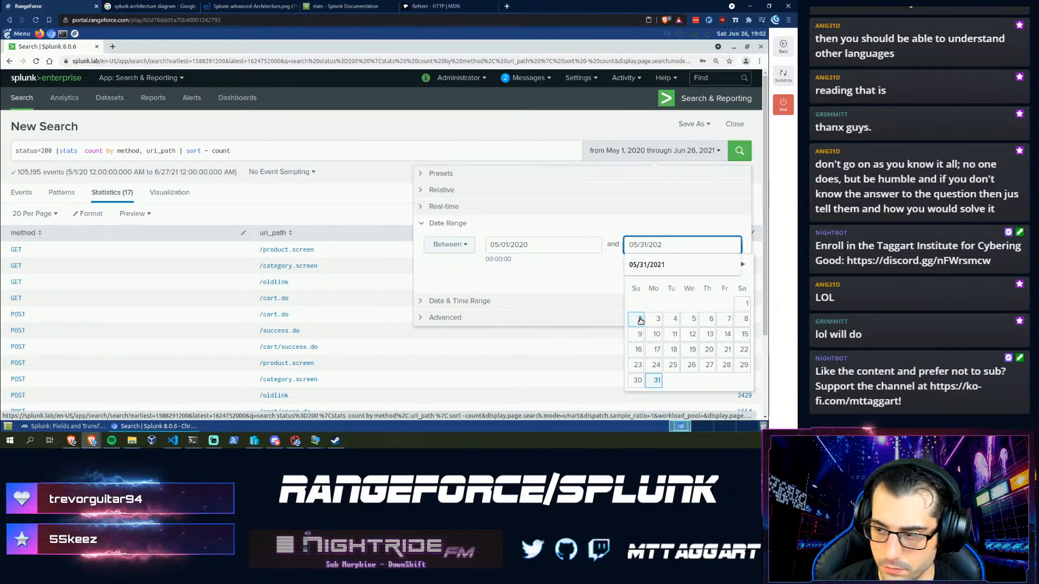
text(0)
key(Escape)
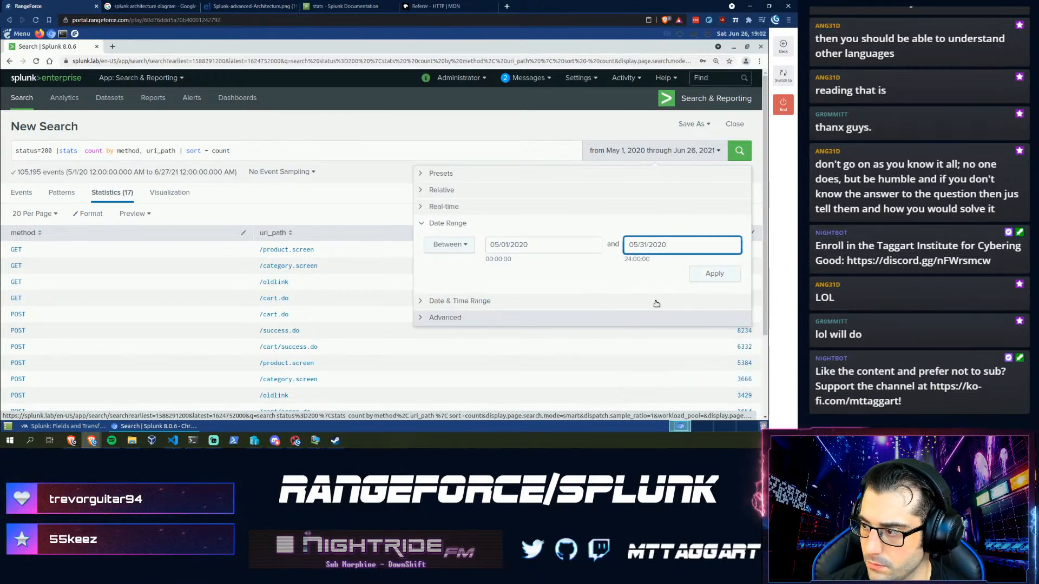
click(714, 274)
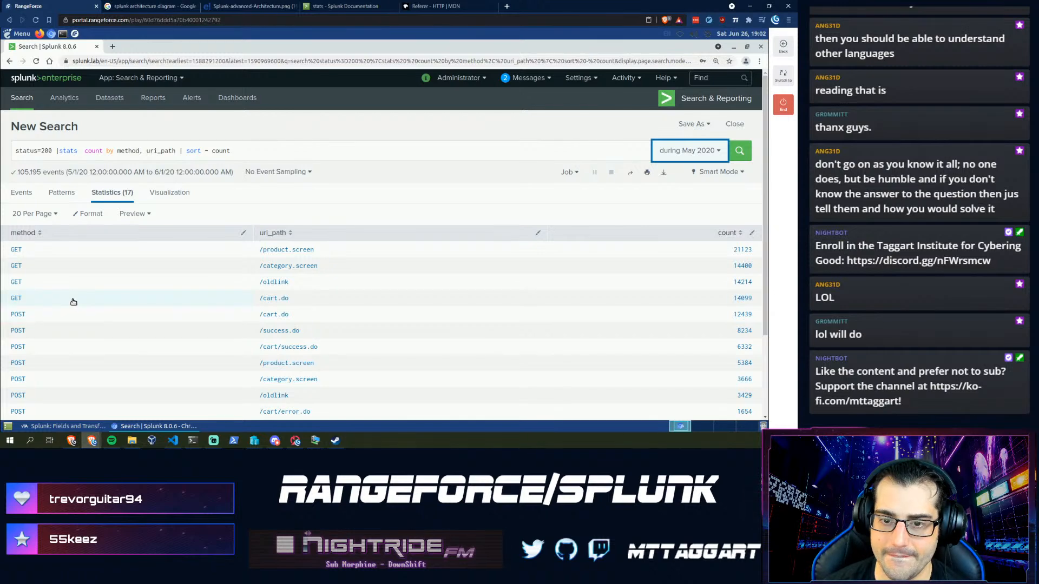
click(61, 426)
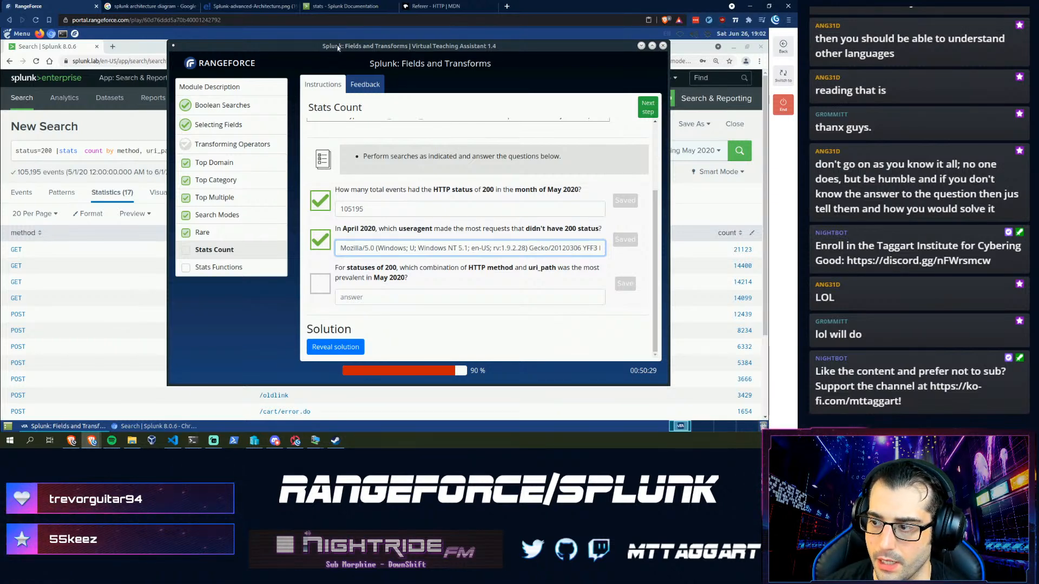
- Save 'GET /product.screen' as the answer to the method and uri_path question
drag(337, 47, 286, 86)
click(307, 337)
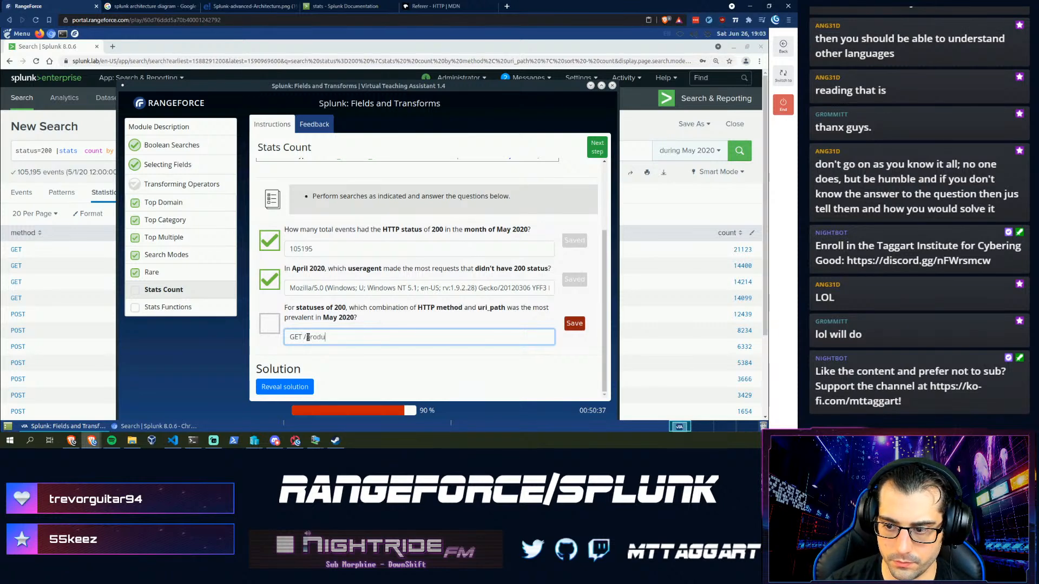
text(GET /product.screen)
key(Return)
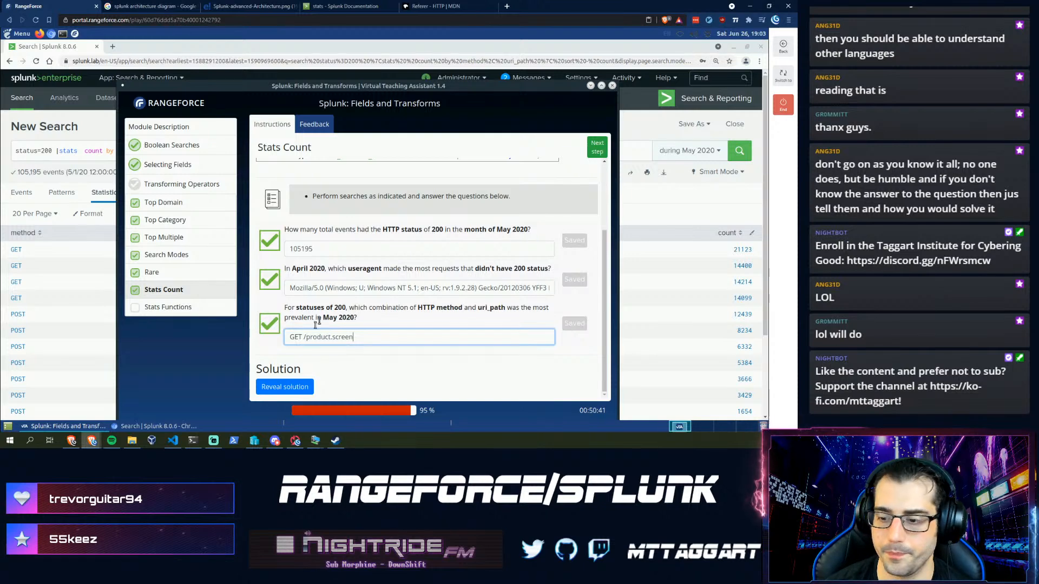
- Advance the assistant to the Stats Functions step and return to Splunk
click(588, 145)
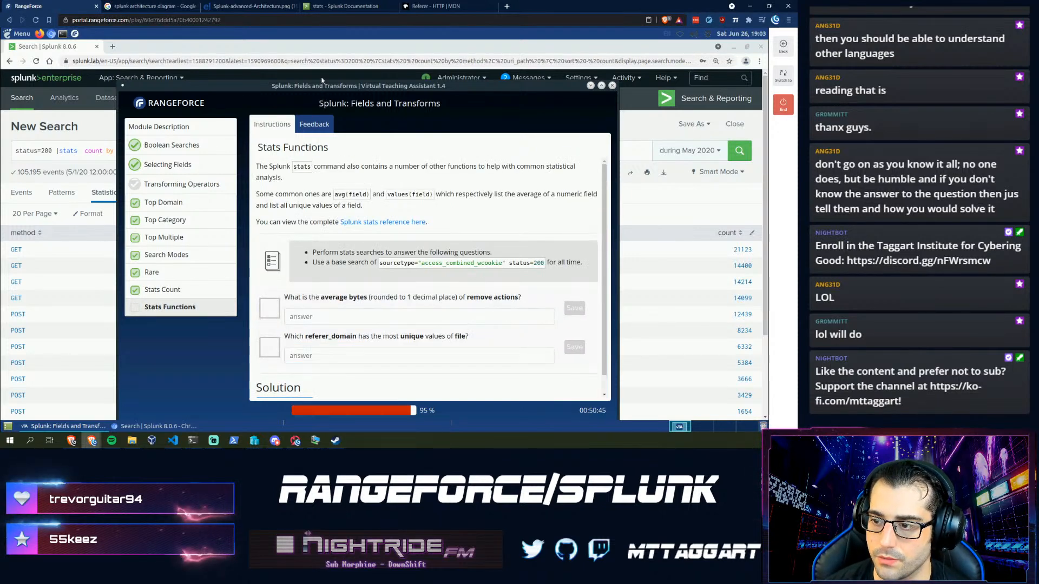
drag(304, 92, 320, 77)
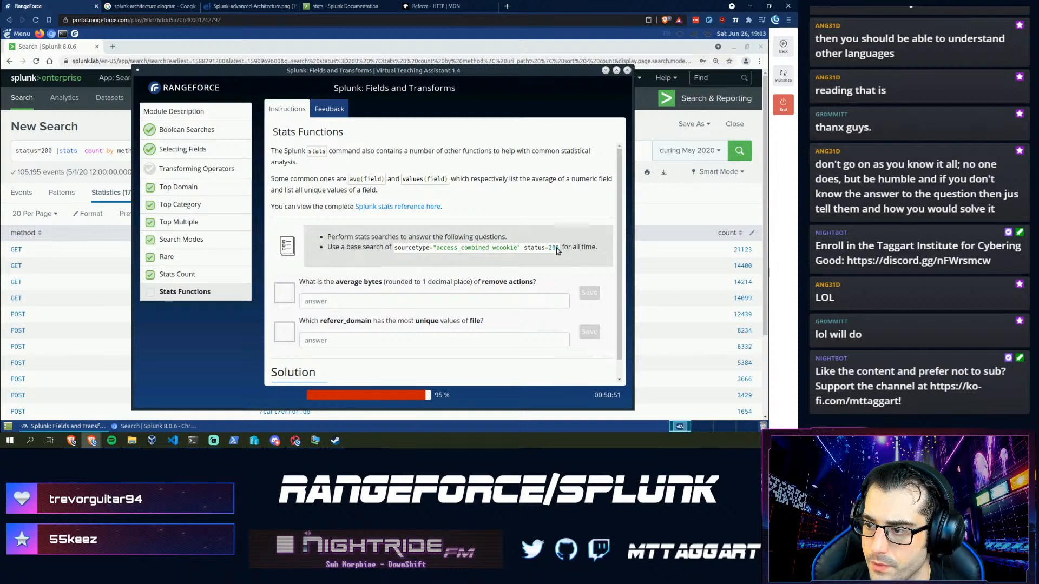
click(684, 150)
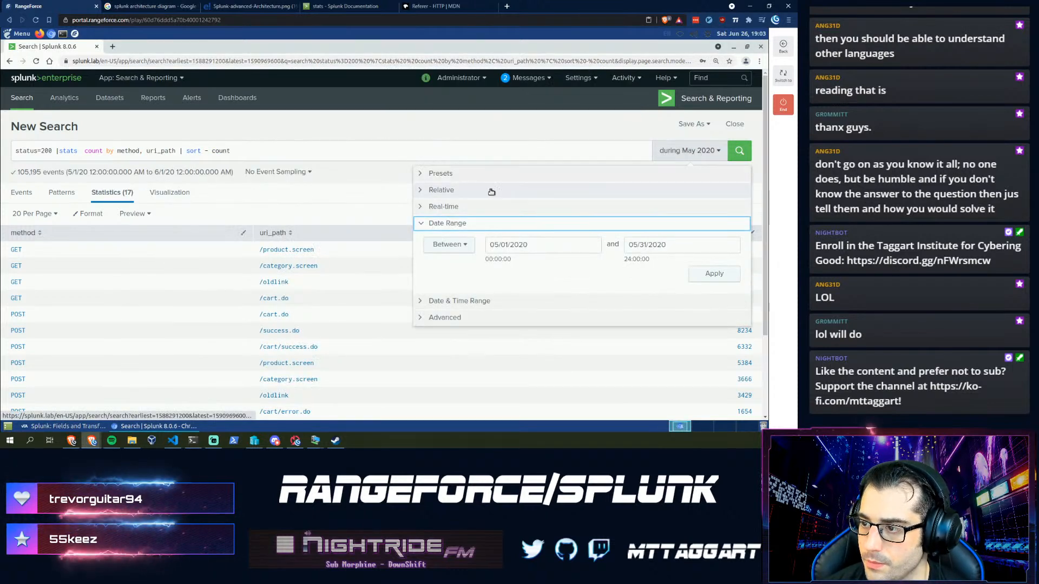
- Trim the search so it reads just status=200
drag(15, 150, 52, 150)
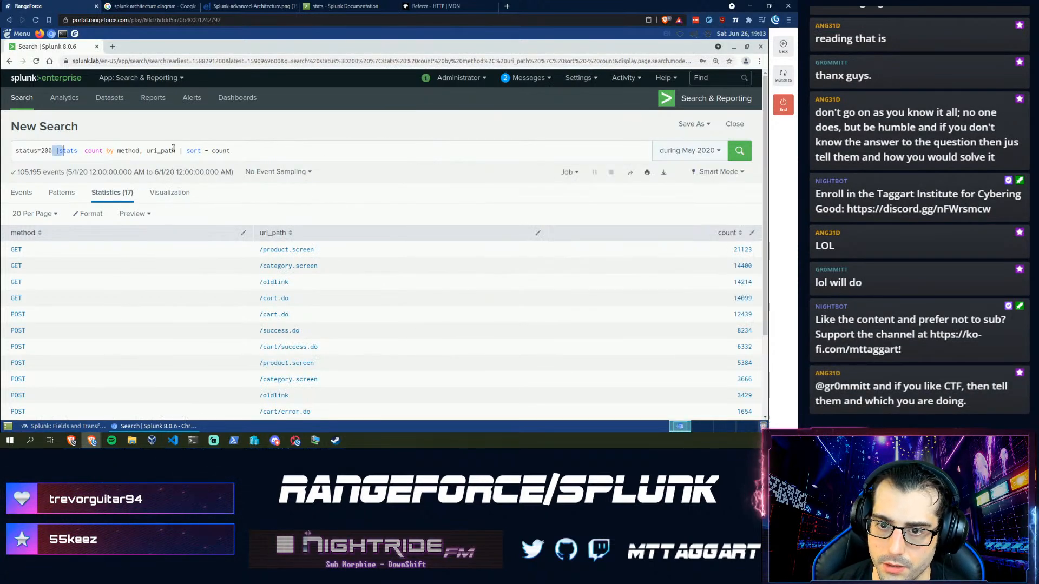
key(Right)
key(shift+End)
key(BackSpace)
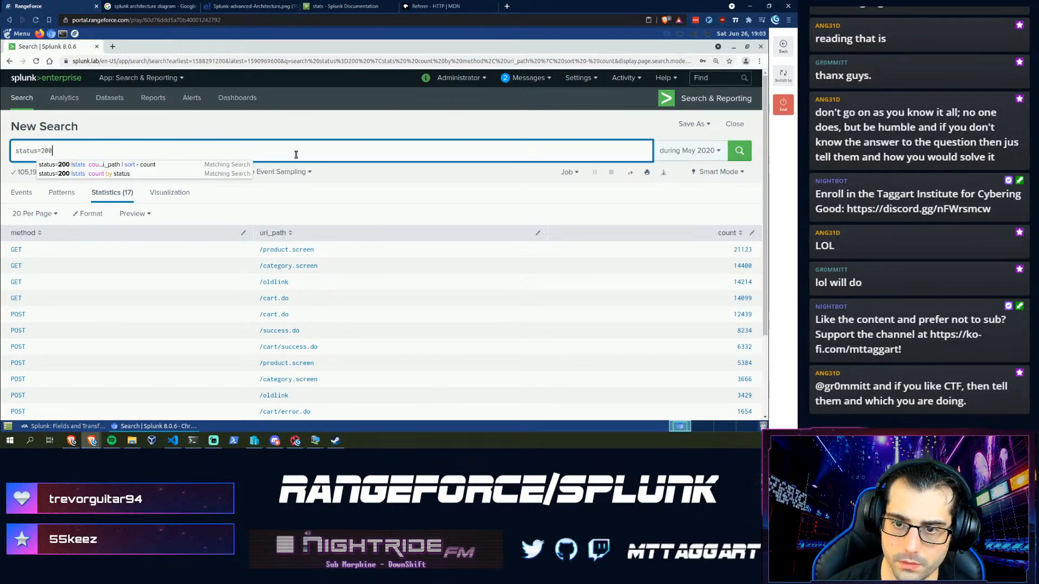
- Run the status=200 search over All time and bring the Stats Functions questions forward
click(685, 152)
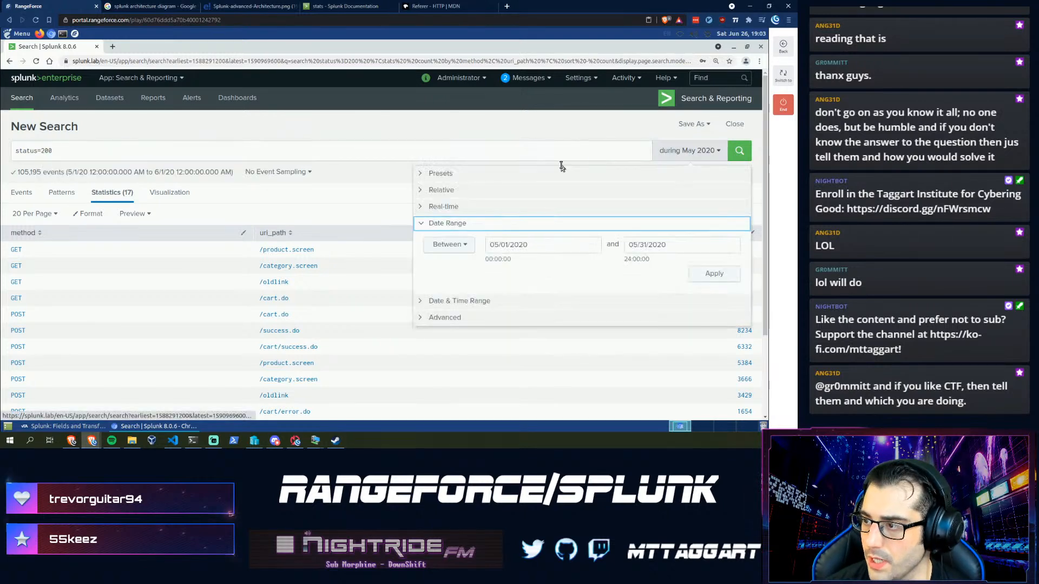
click(475, 174)
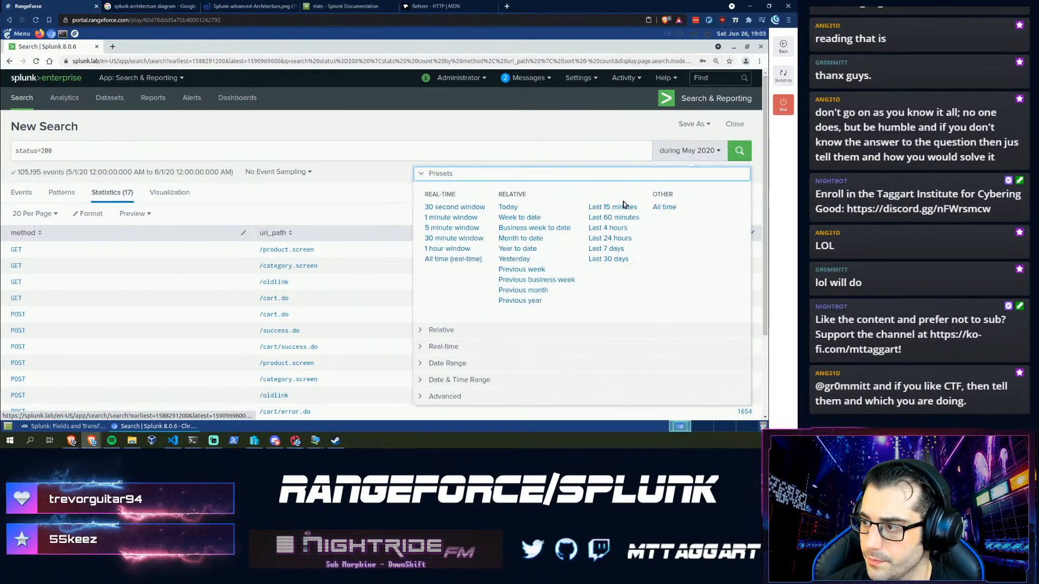
click(660, 206)
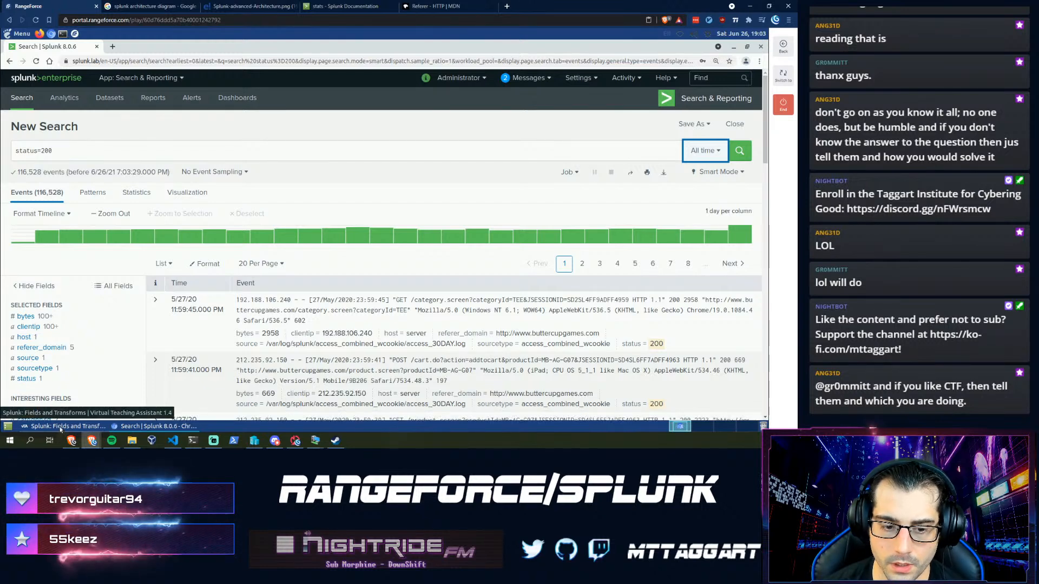
click(61, 426)
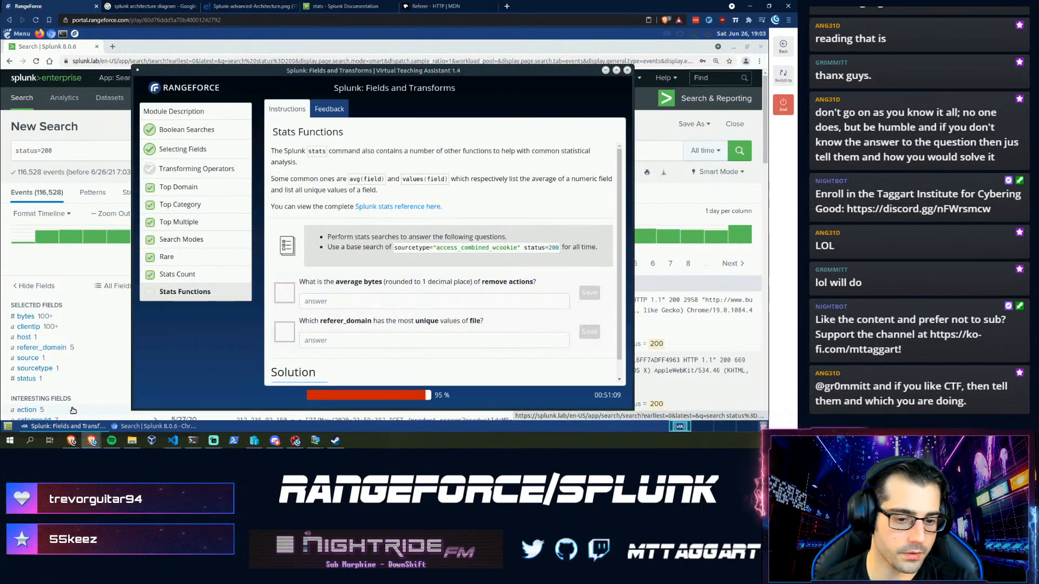
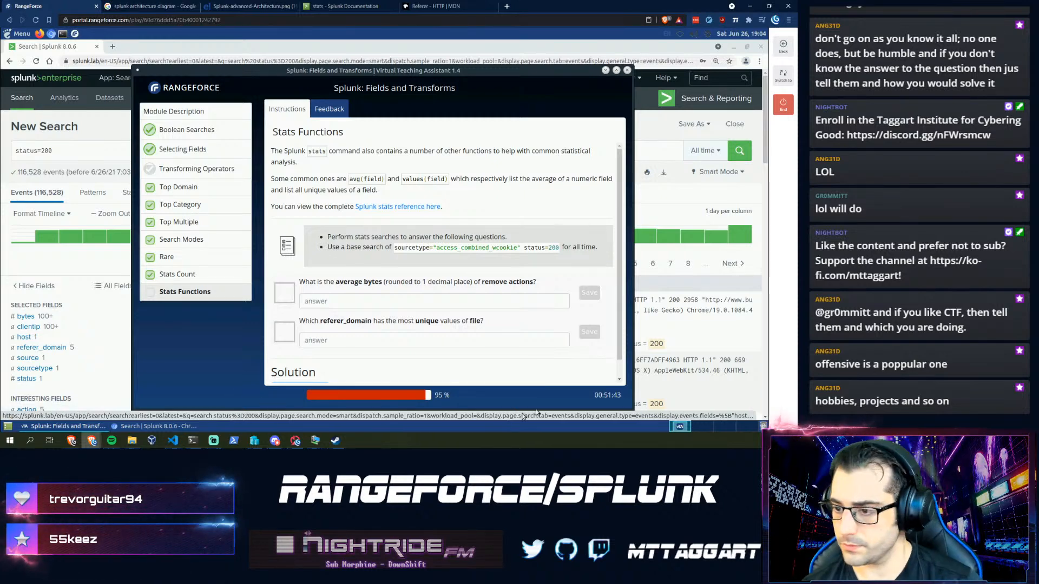
- Prepend the copied sourcetype="access_combined_wcookie" to status=200 and run it, returning 116,528 events
click(427, 299)
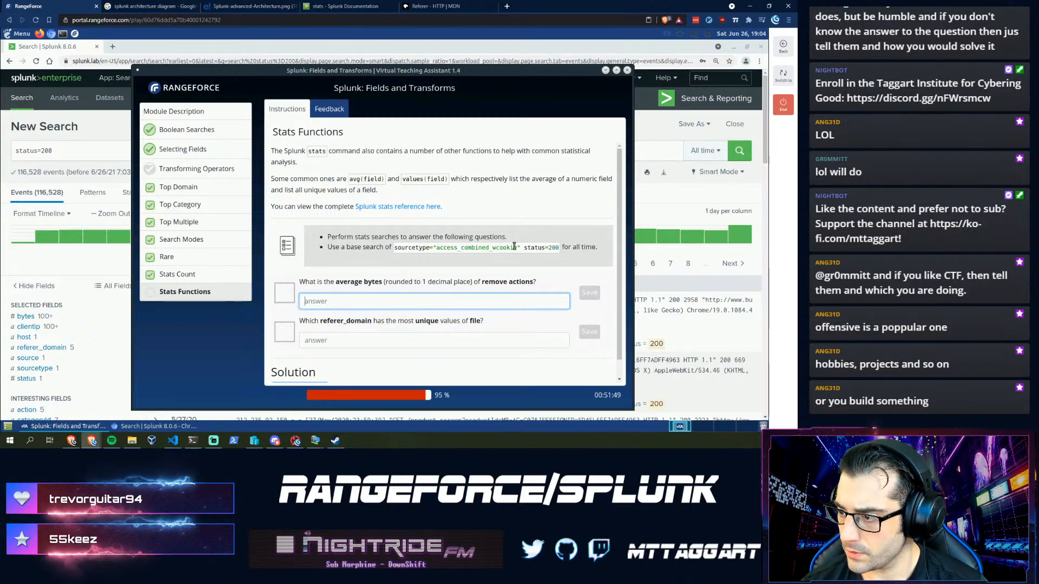
drag(520, 249, 414, 250)
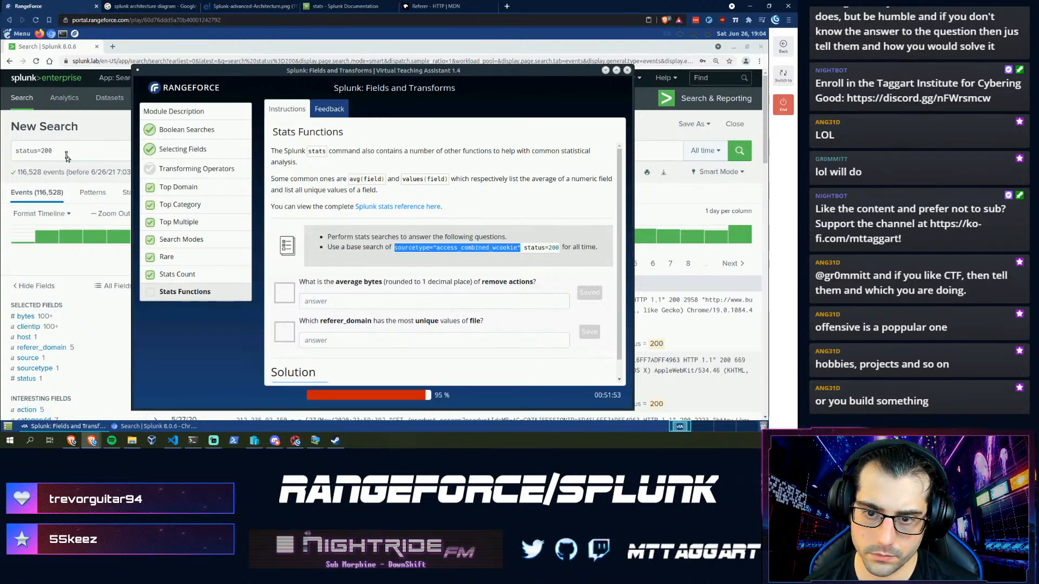
click(89, 179)
key(Home)
text(sourcetype="access_combined_wcookie")
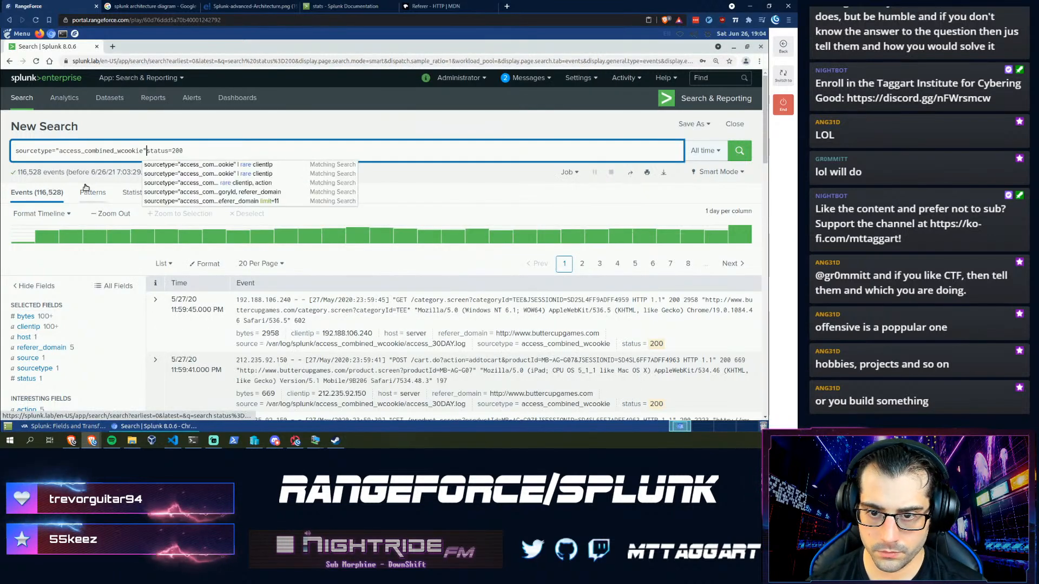
key(End)
key(Return)
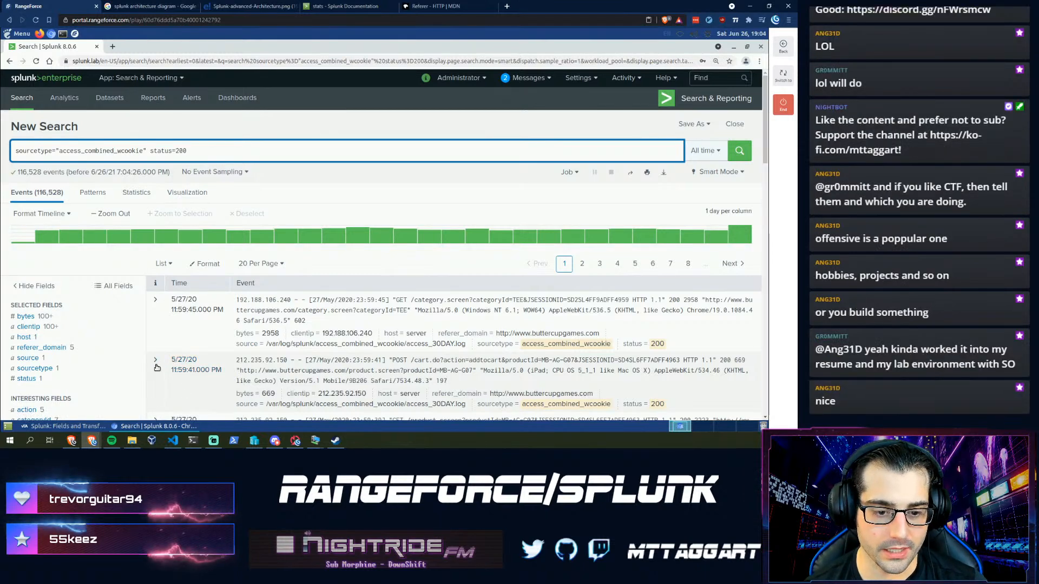
click(62, 427)
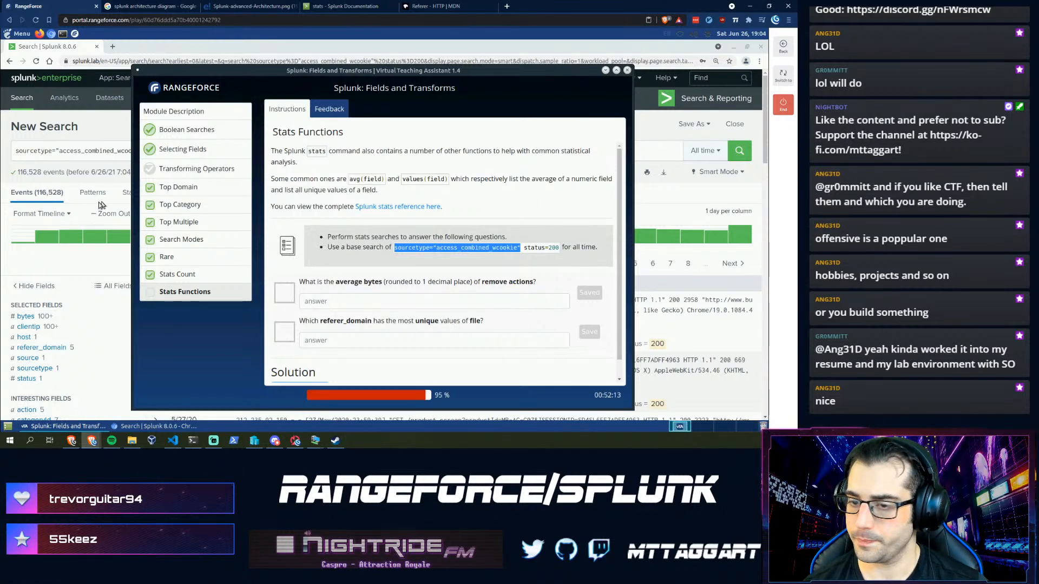
click(115, 154)
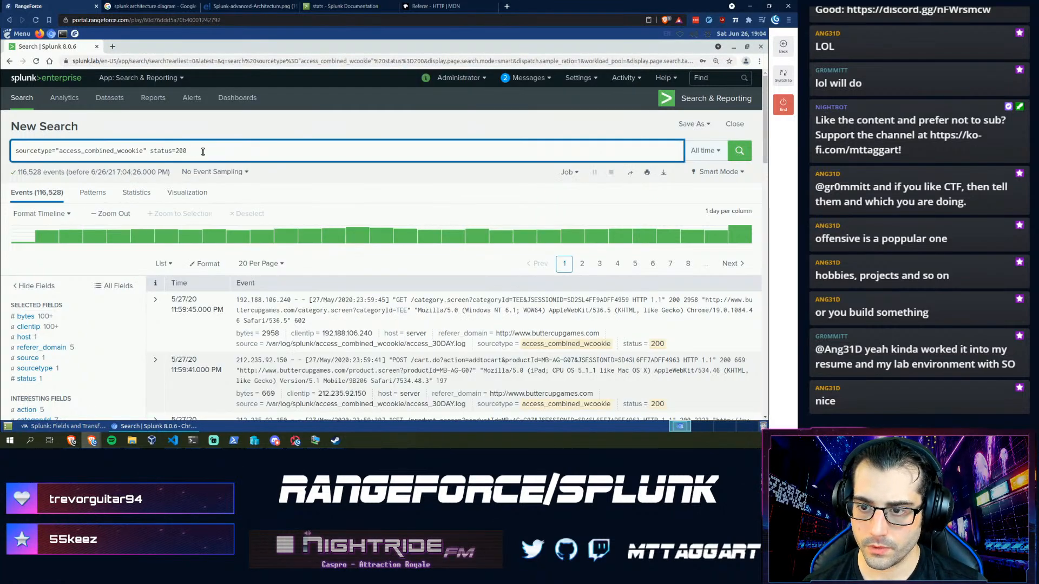
- Append | stats avg(bytes) to the base search and run it
text(| stat)
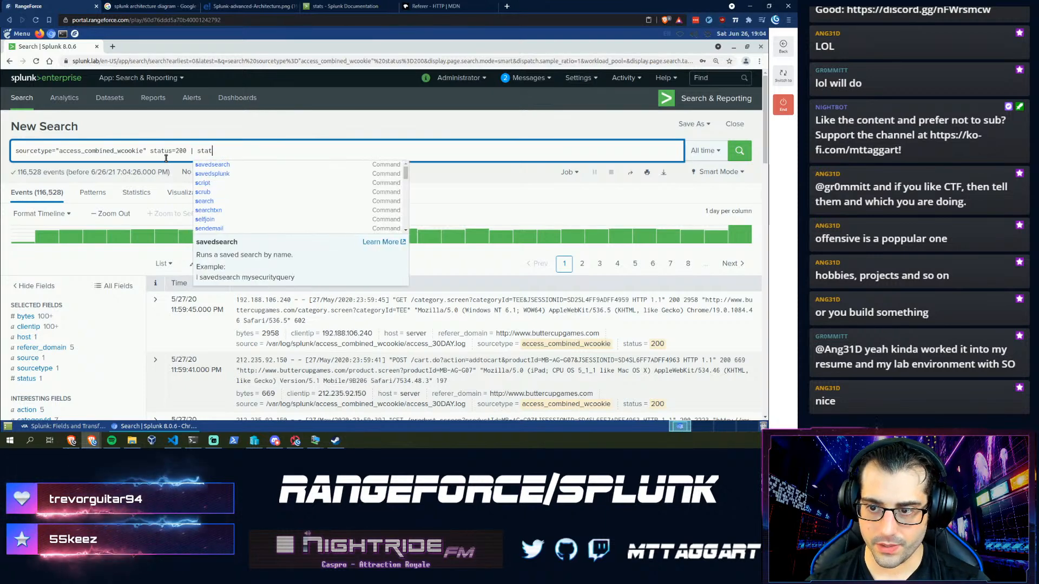
text(s avg)
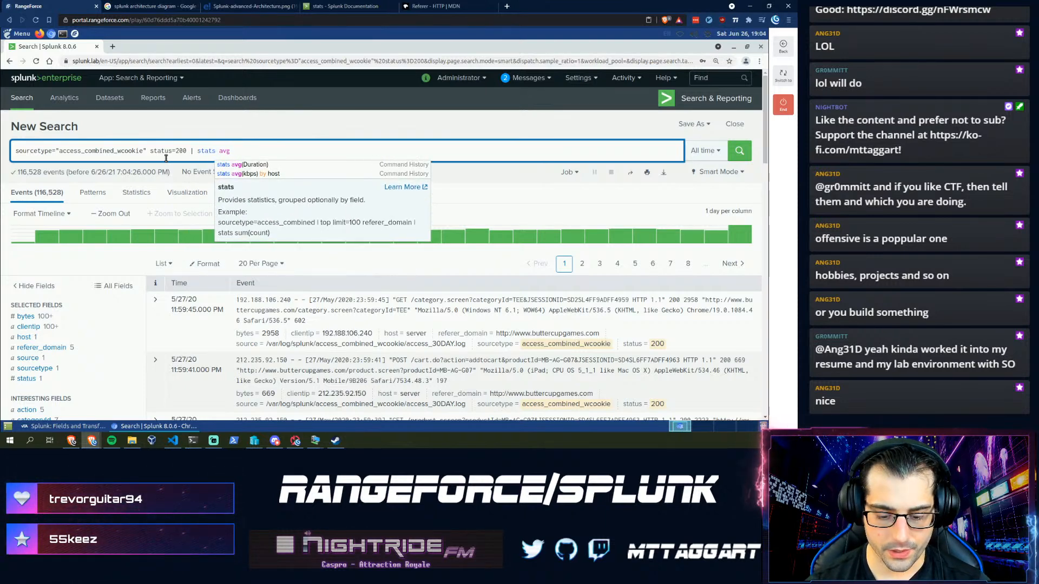
text((bytes)
key(Return)
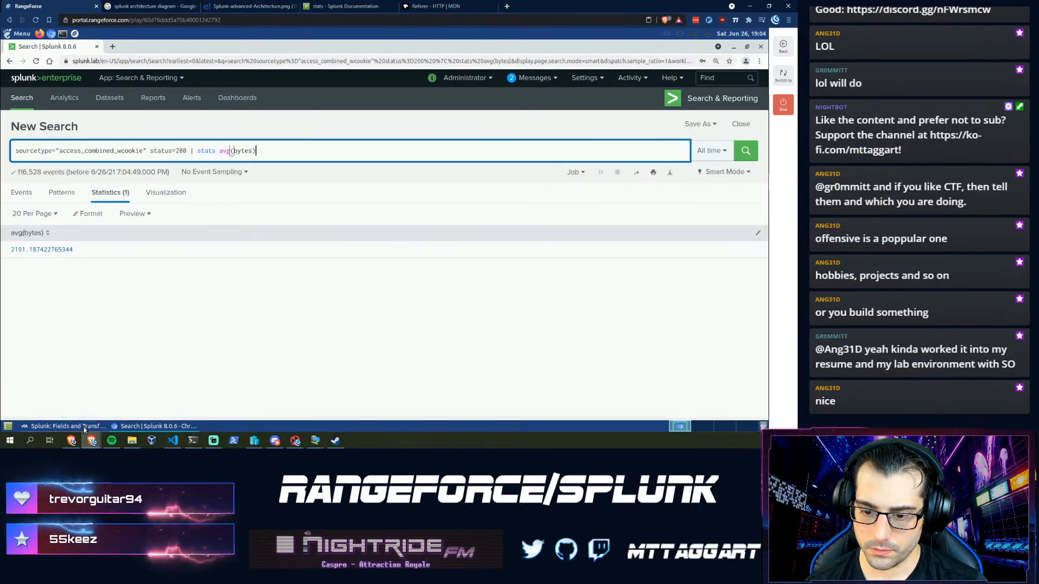
click(62, 425)
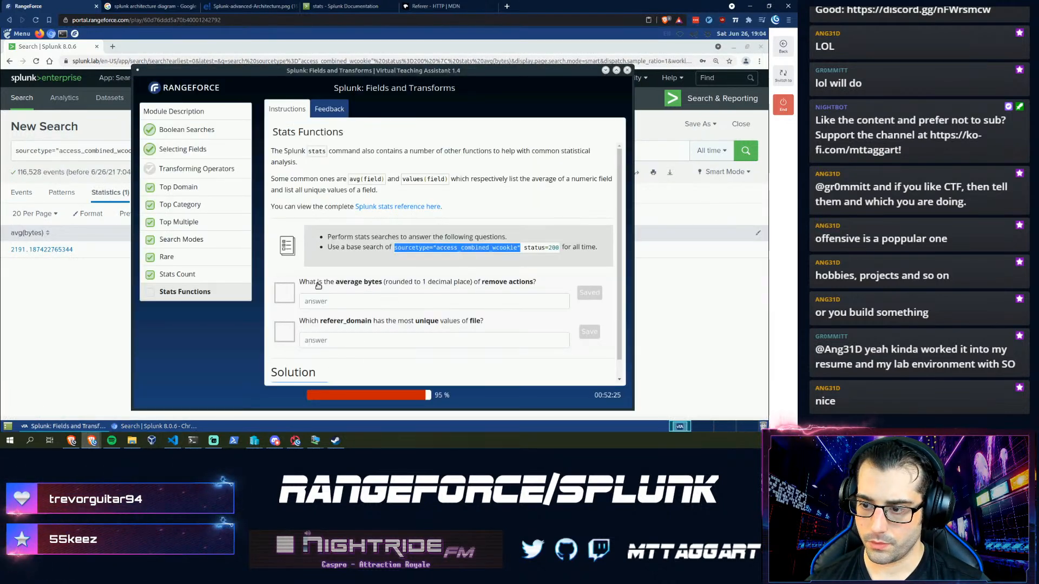
click(349, 304)
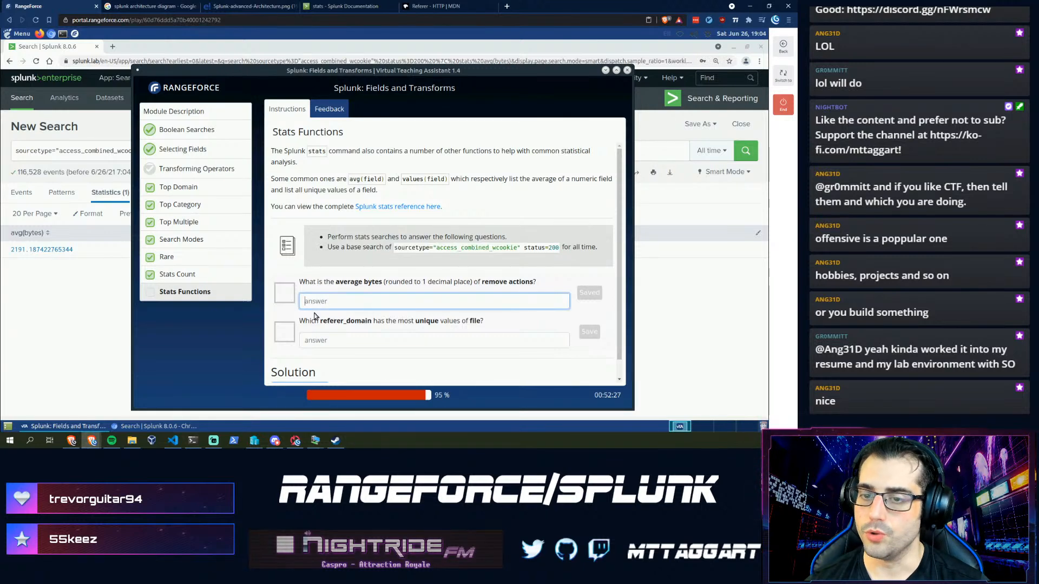
click(70, 148)
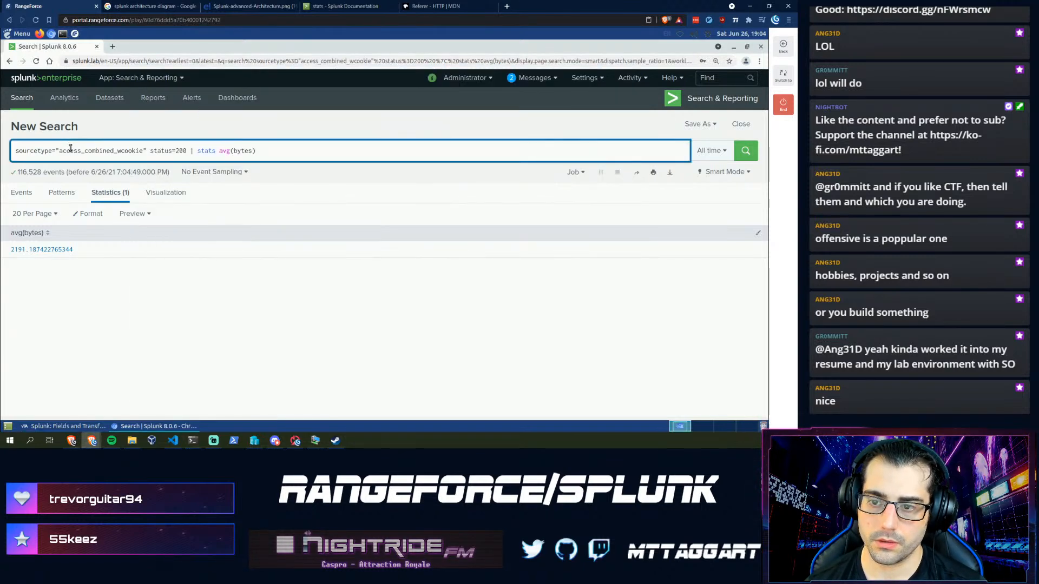
- Add REMOVE to the search, rerun it, and enter 2084.4 as the average-bytes answer
click(149, 151)
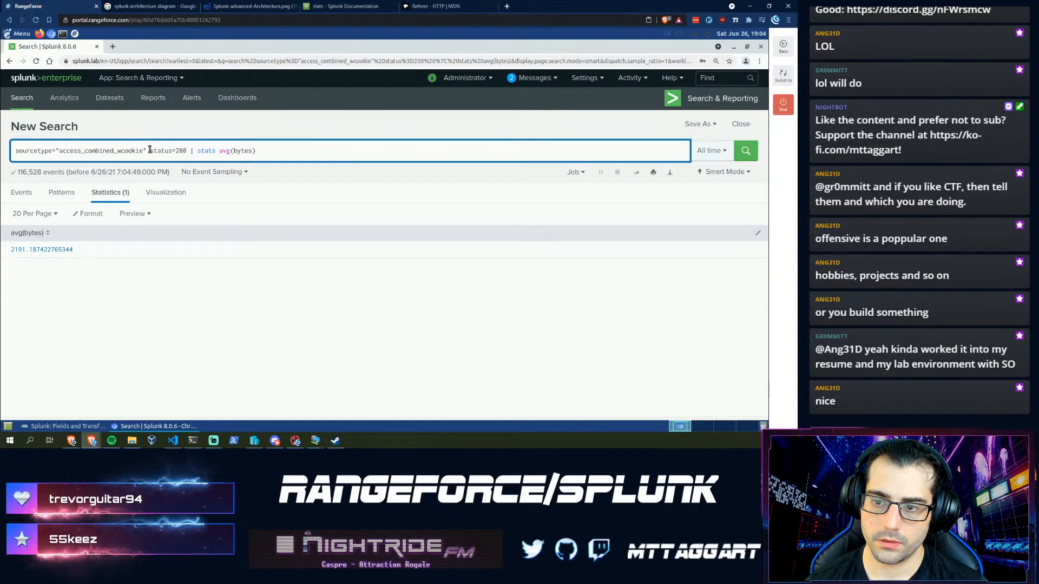
text(REMOVE)
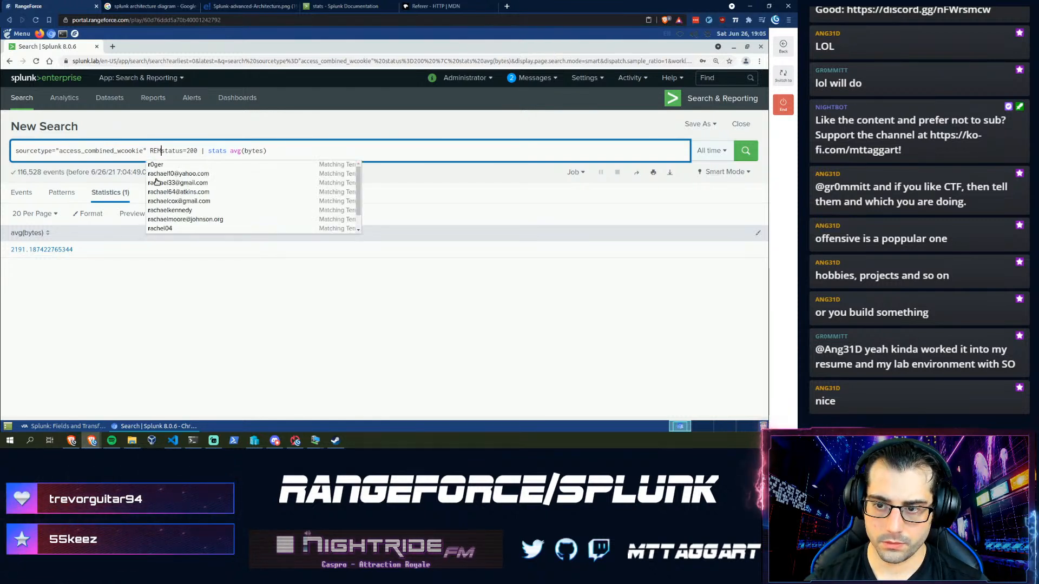
key(Return)
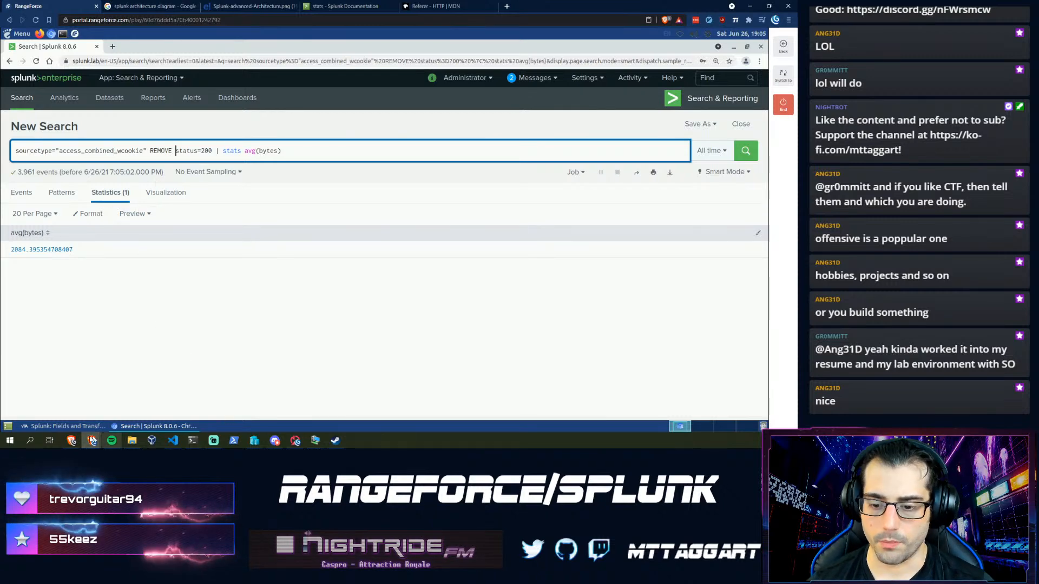
click(64, 427)
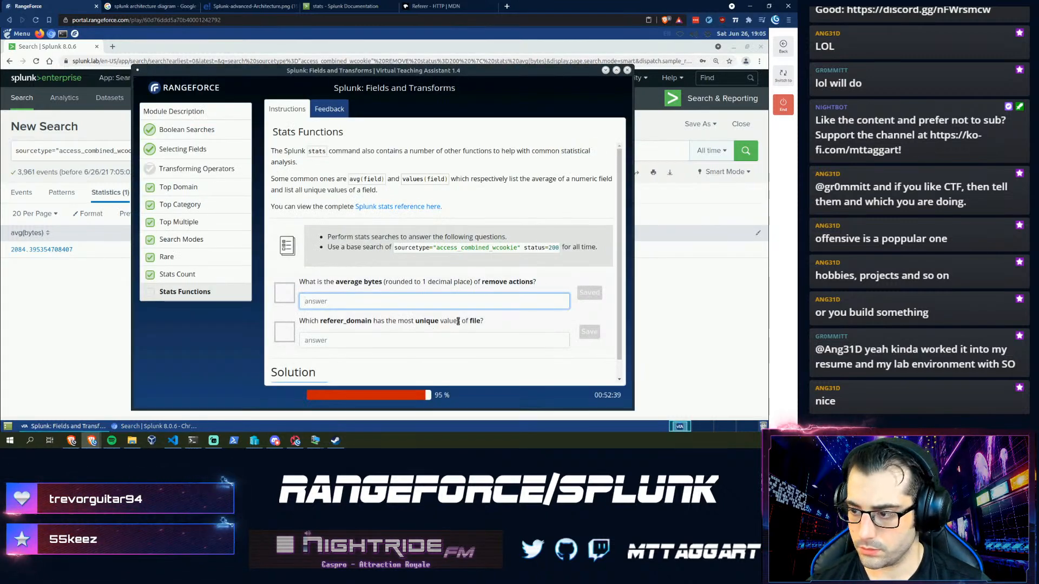
text(2084.4)
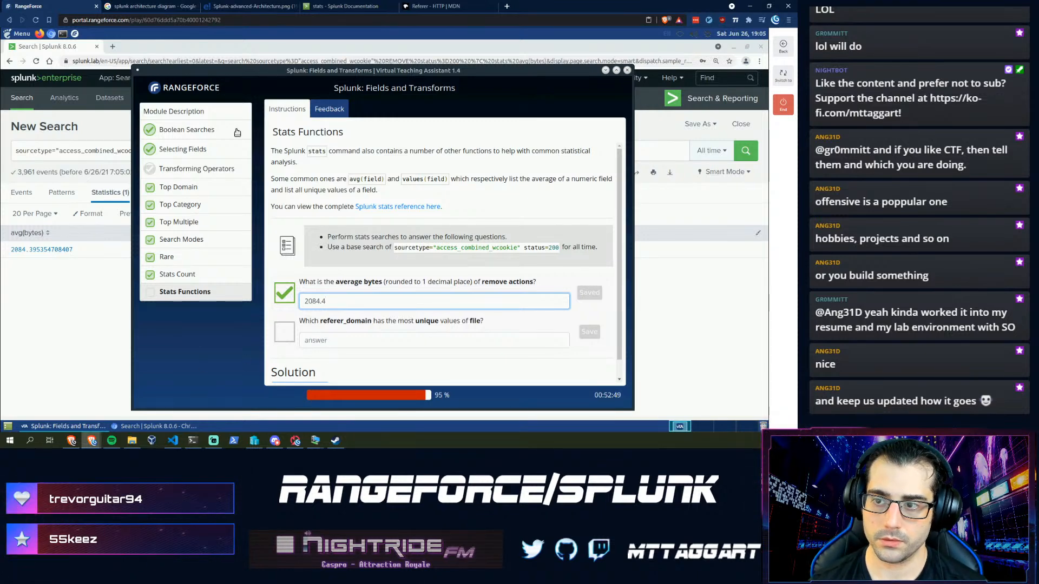
- Remove the REMOVE filter from the search query
drag(238, 77, 273, 67)
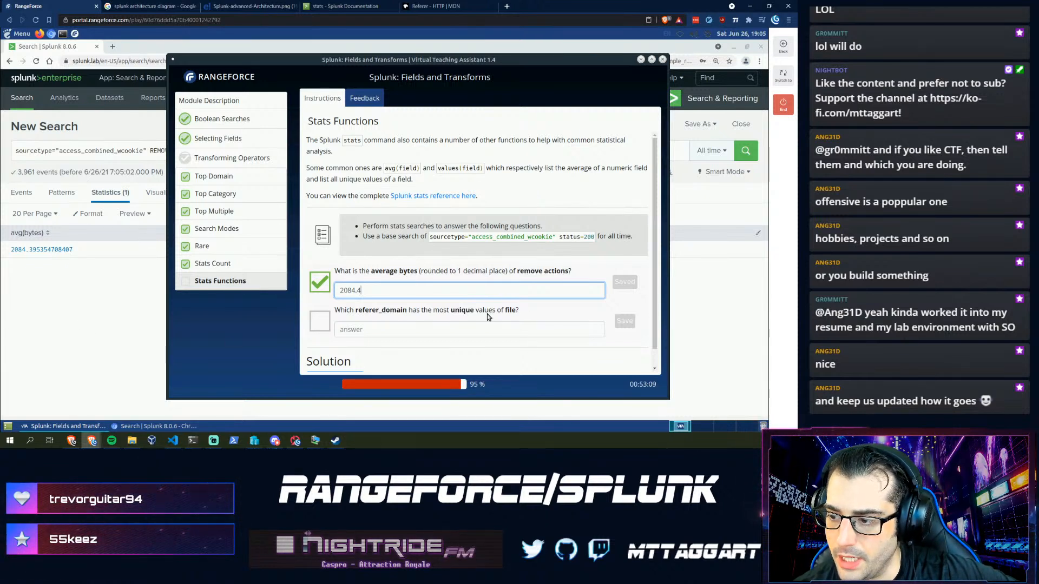
click(91, 311)
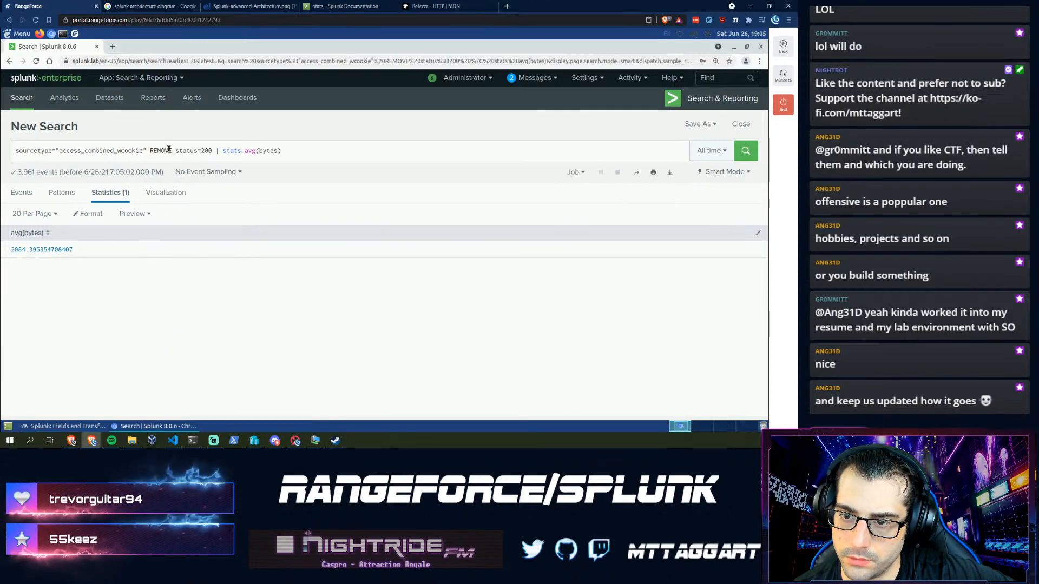
click(168, 149)
key(BackSpace)
key(BackSpace)
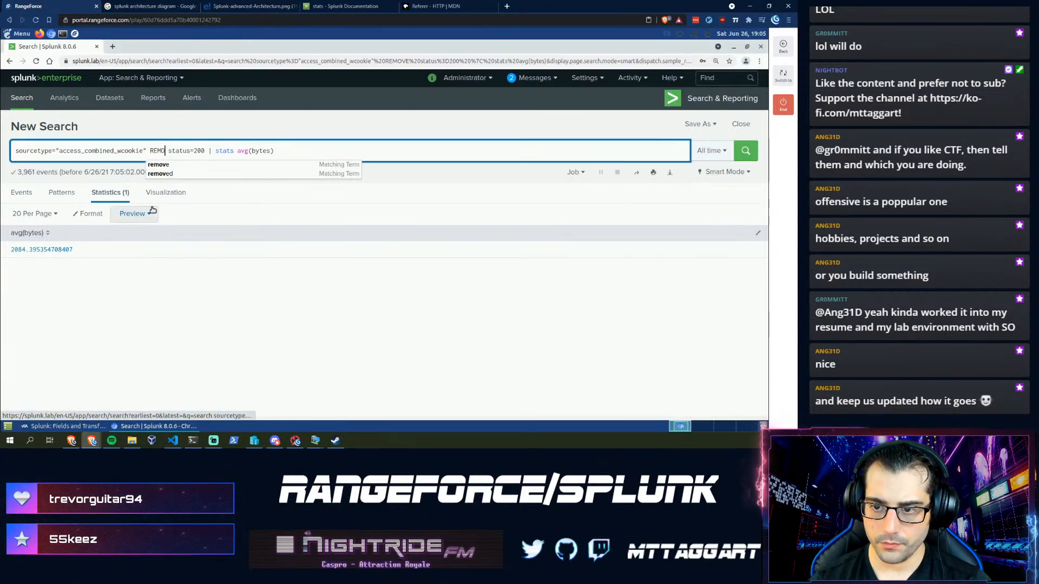
key(BackSpace)
key(BackSpace)
key(BackSpace)
key(BackSpace)
key(BackSpace)
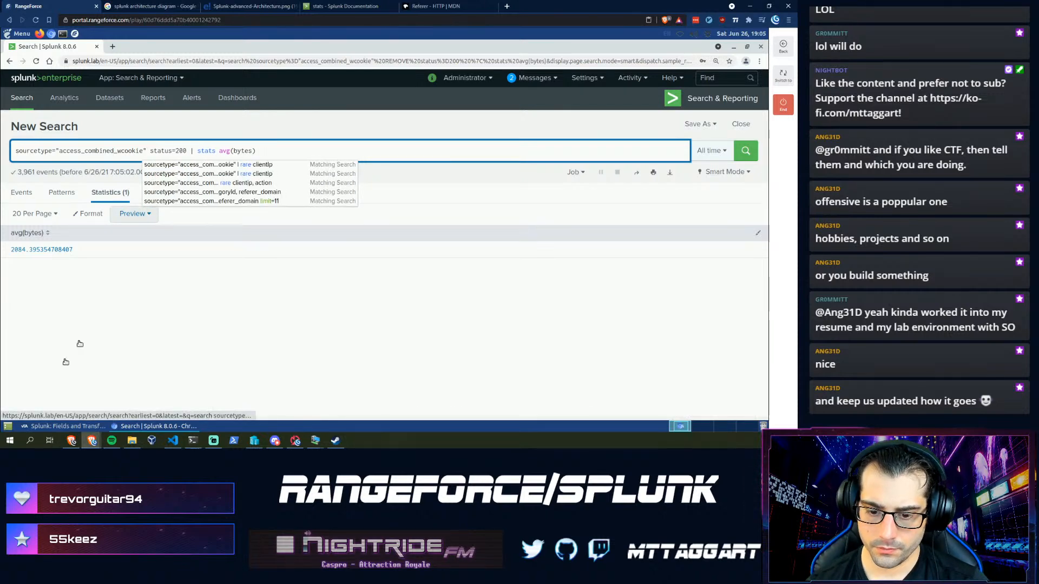
click(38, 426)
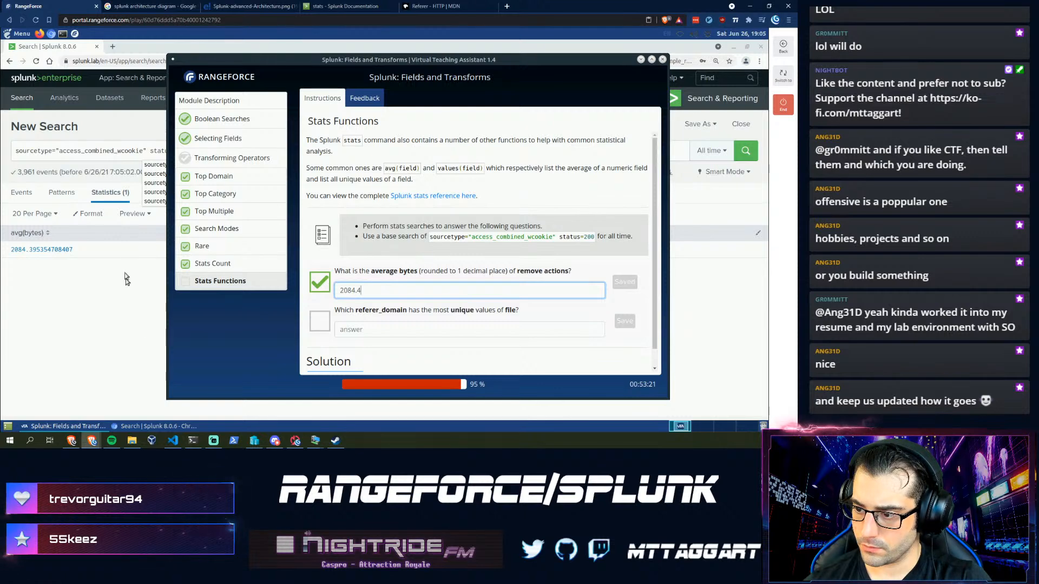
click(152, 150)
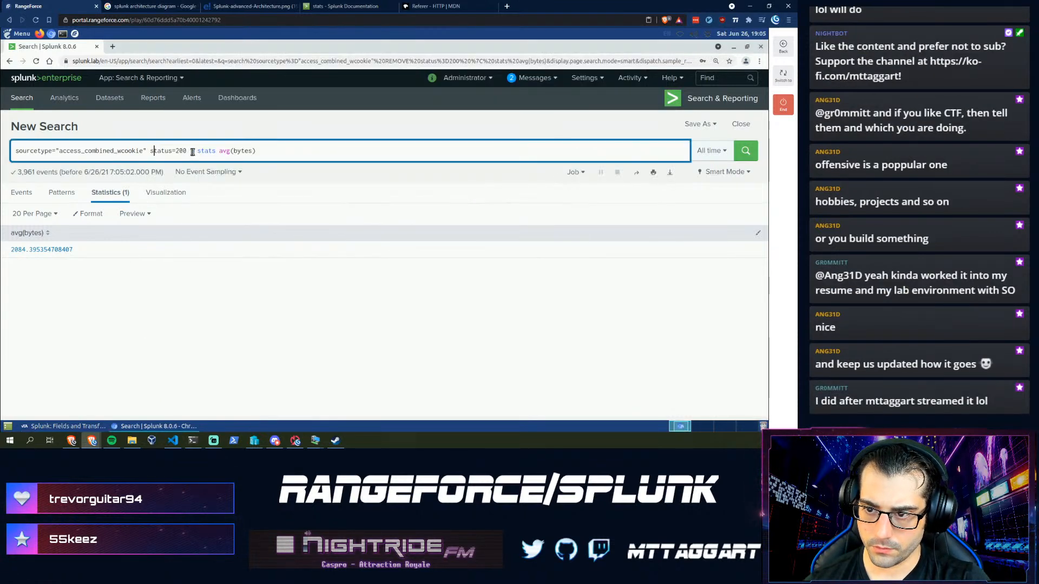
- Change the stats clause to values(referer_domain) and run the search
double_click(225, 151)
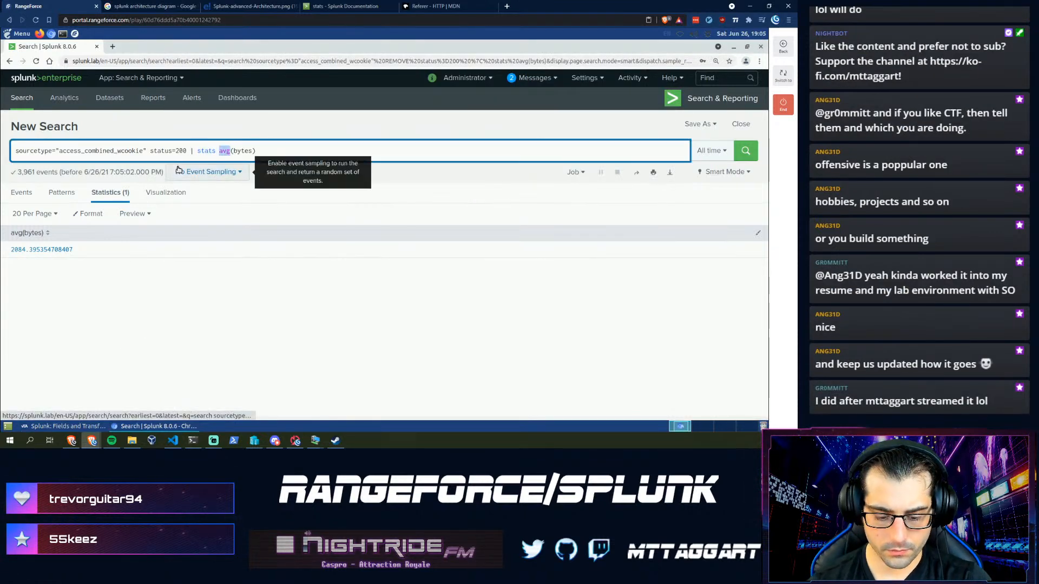
text(values)
key(Right)
key(ctrl+shift+Right)
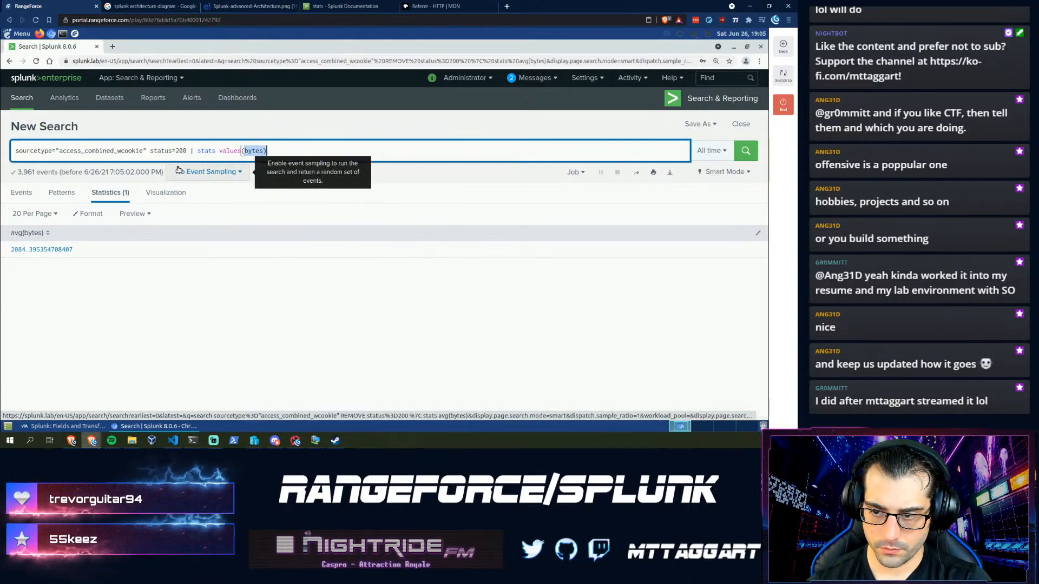
text(referer_domain)
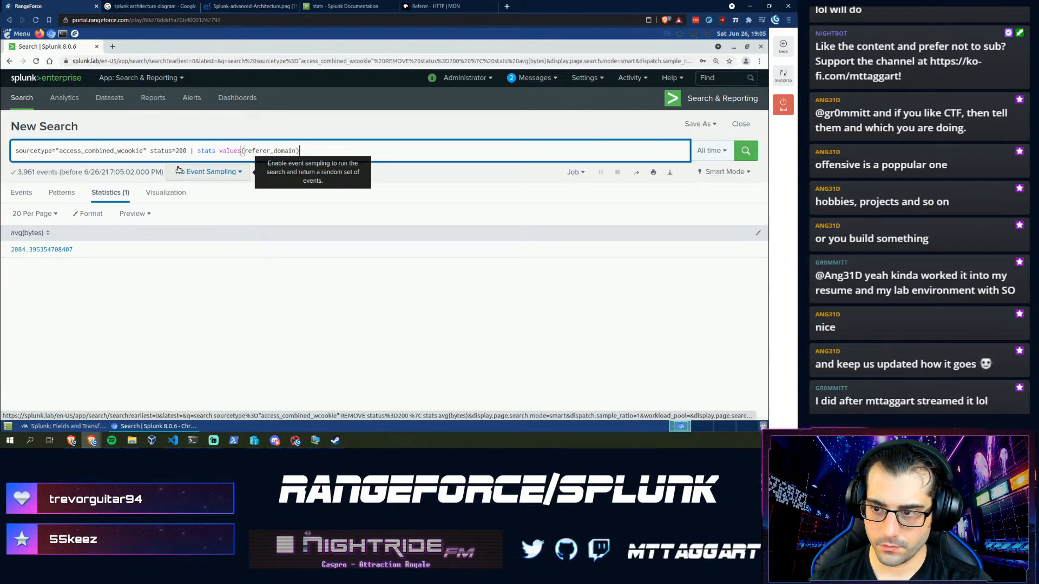
key(Return)
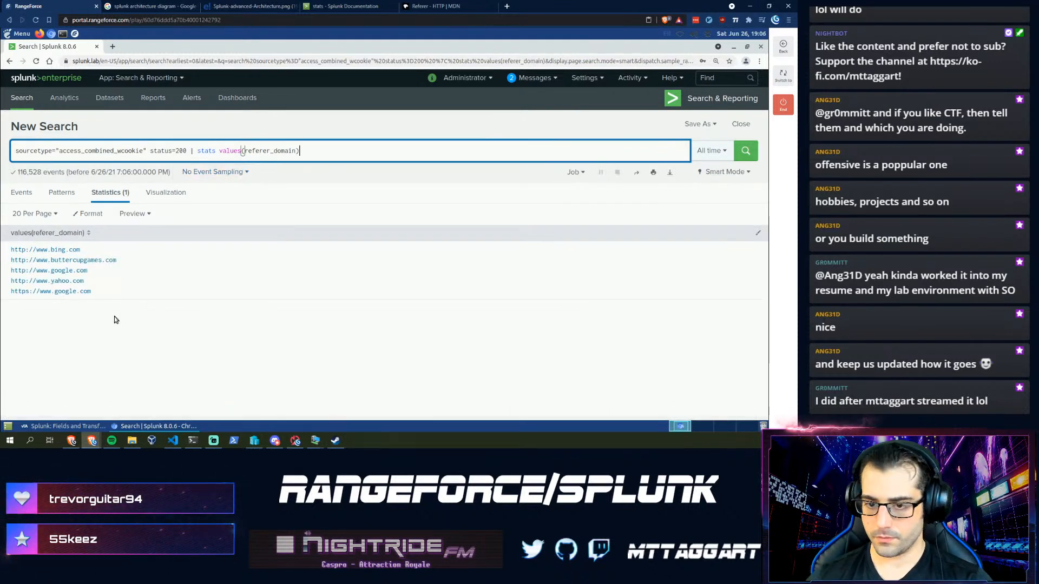
- Compare the second question with the five referer domains listed in the results
click(42, 428)
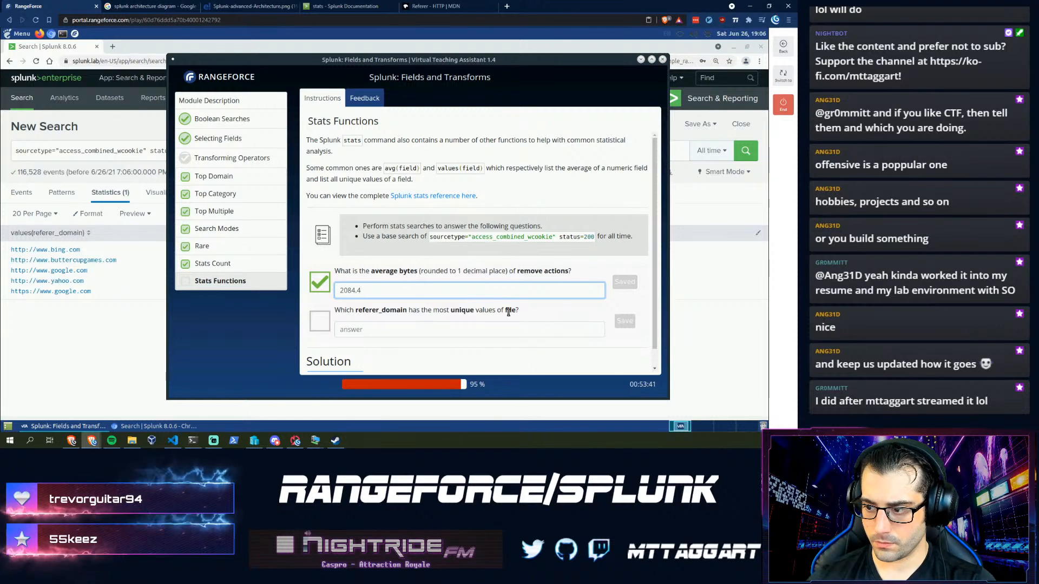
click(79, 336)
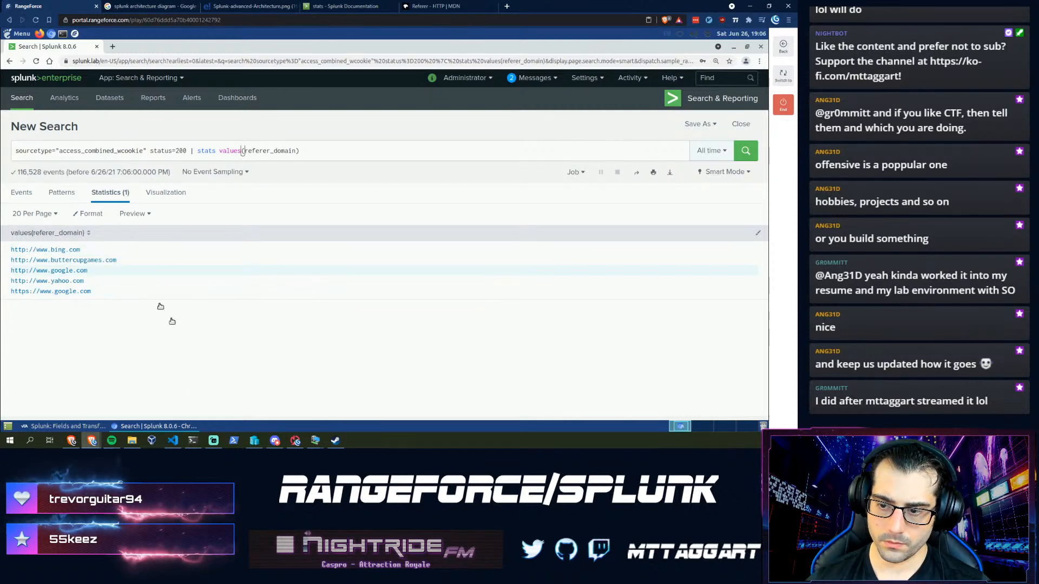
click(66, 427)
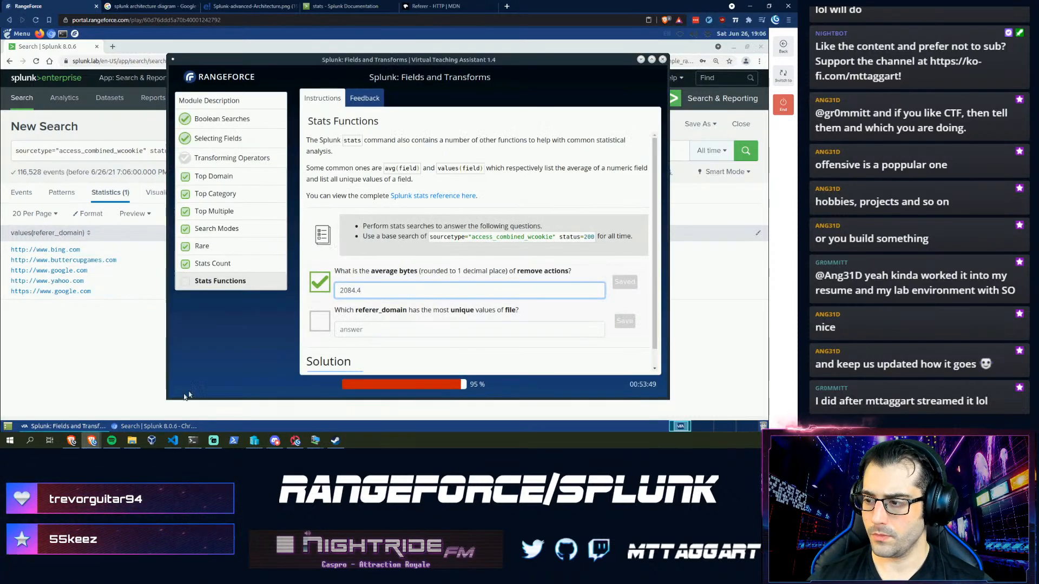
scroll(452, 308, down, 1)
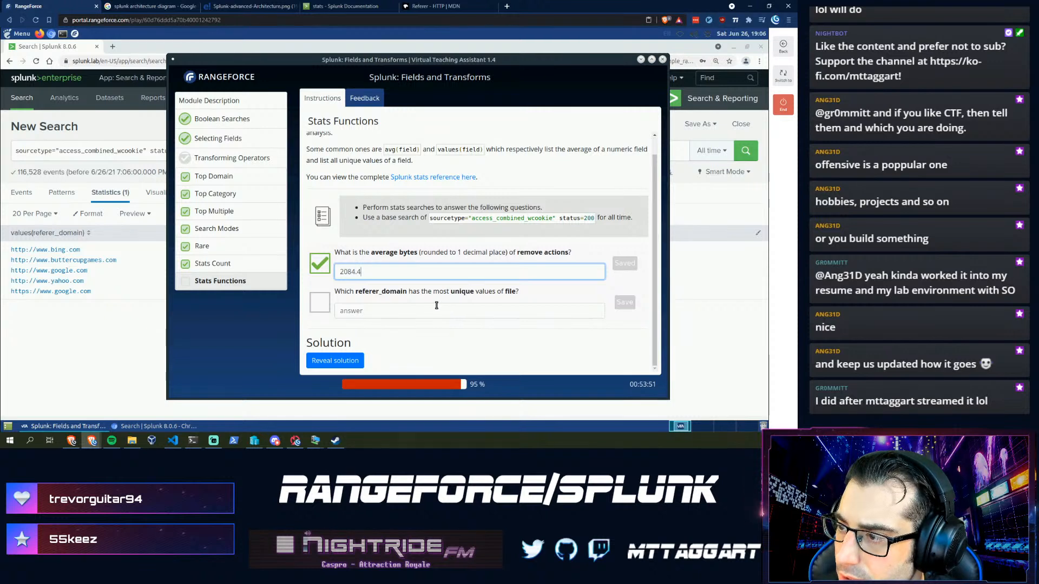
scroll(435, 306, up, 1)
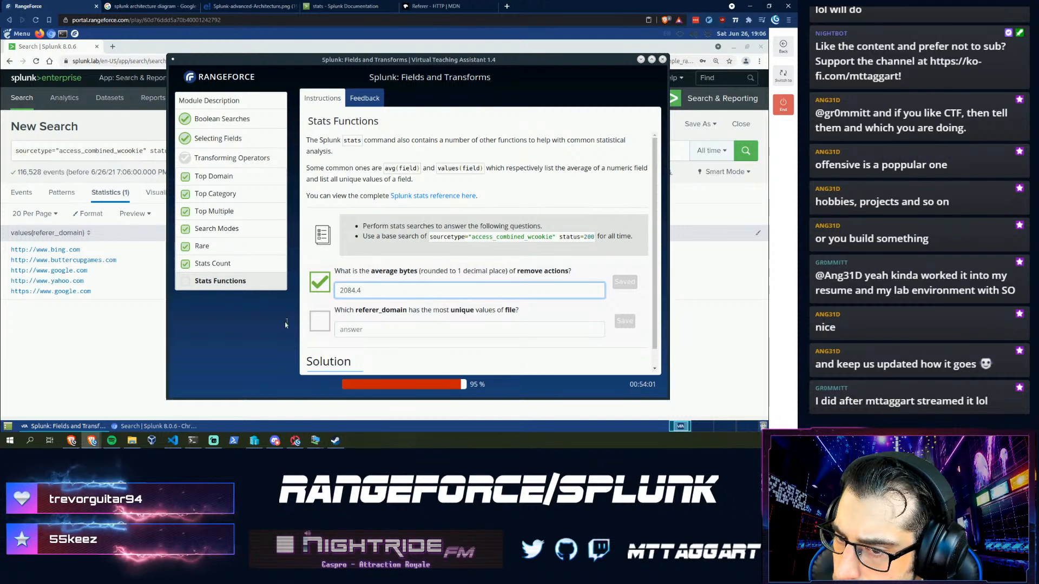
click(78, 346)
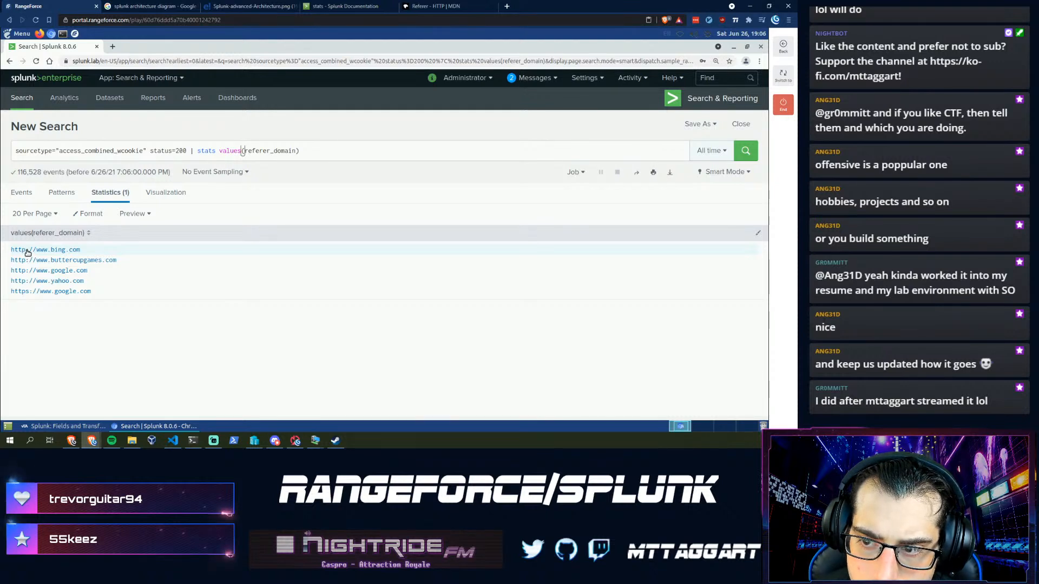
- Switch the search to Verbose mode and check the top values of the file field
click(24, 197)
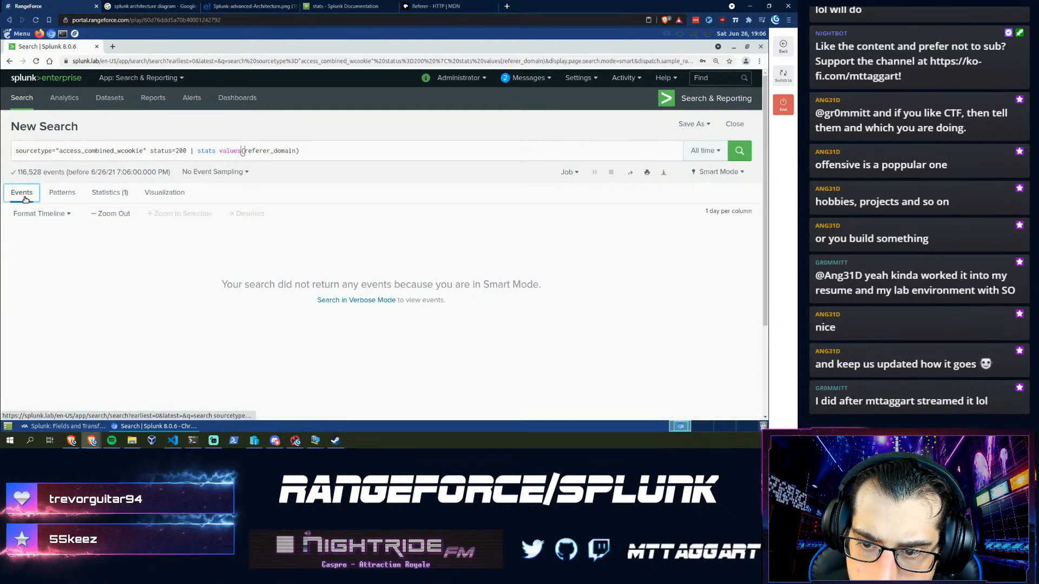
click(728, 173)
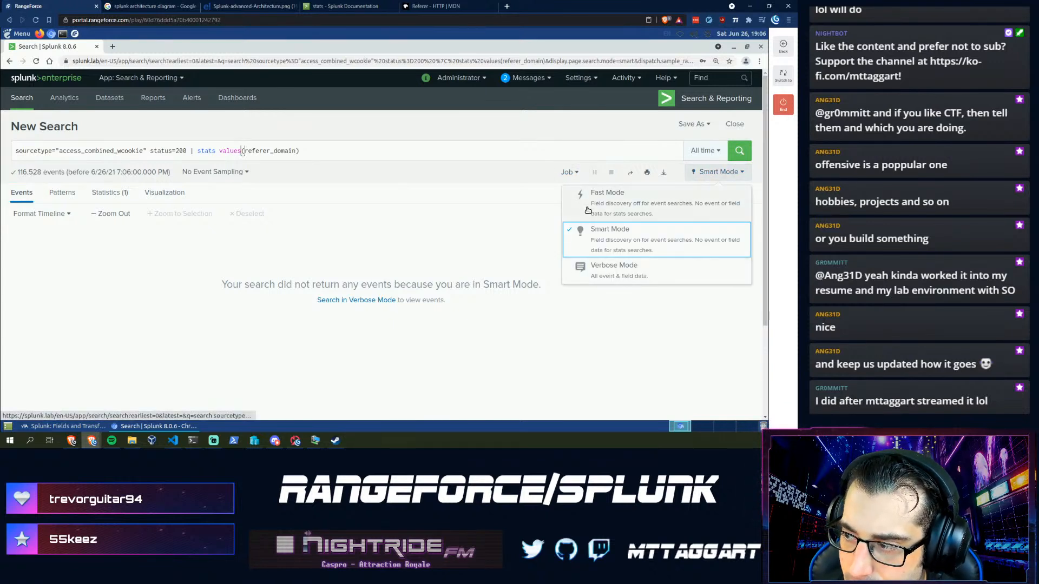
click(590, 276)
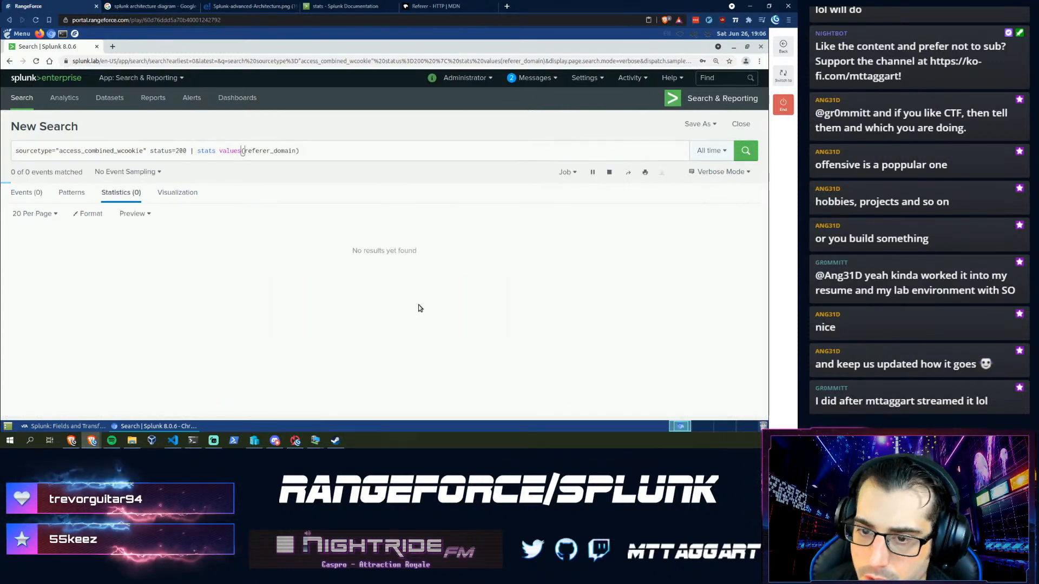
click(28, 193)
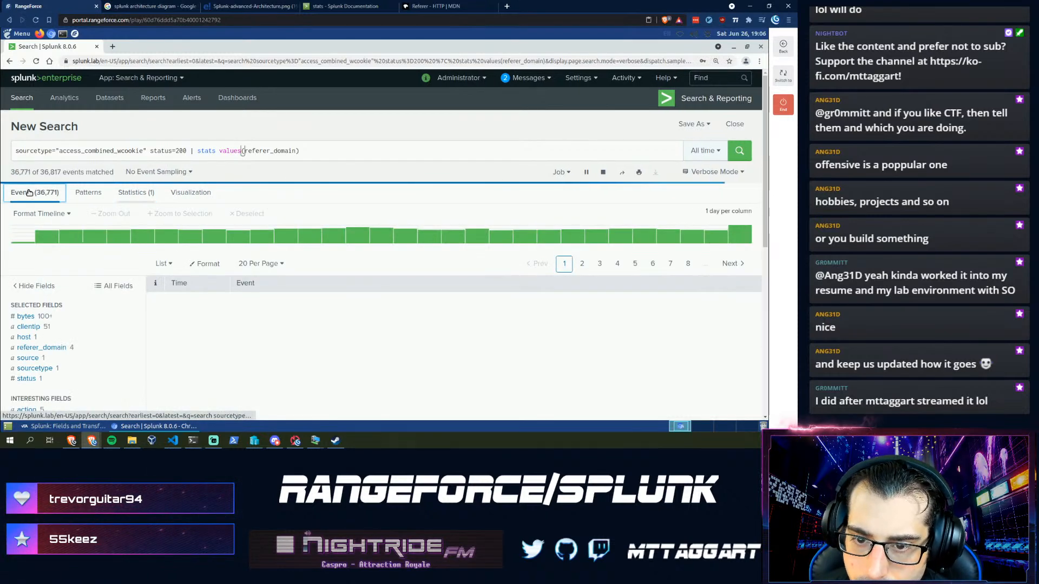
scroll(46, 333, down, 3)
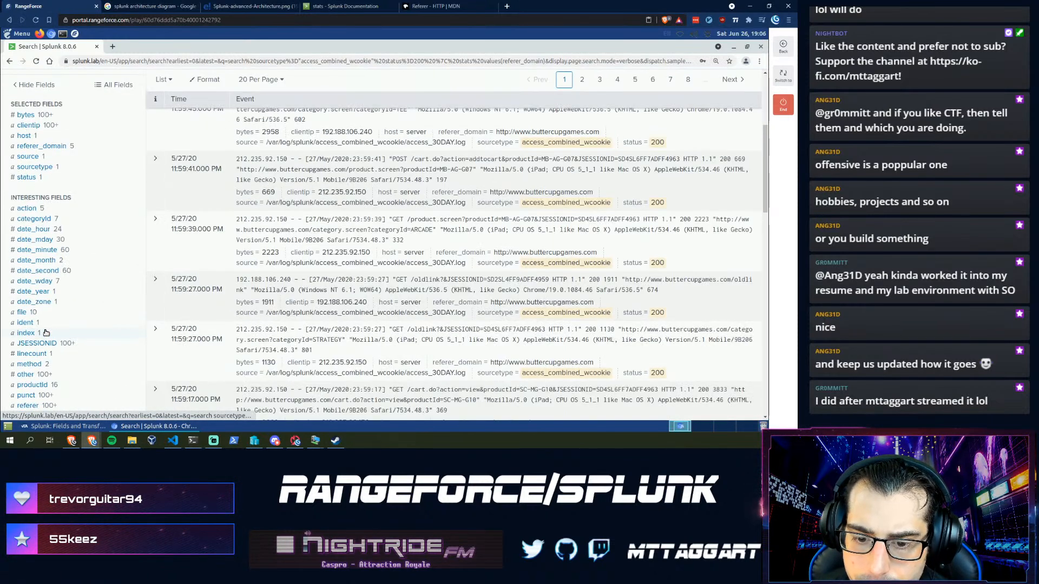
scroll(46, 333, down, 2)
click(22, 246)
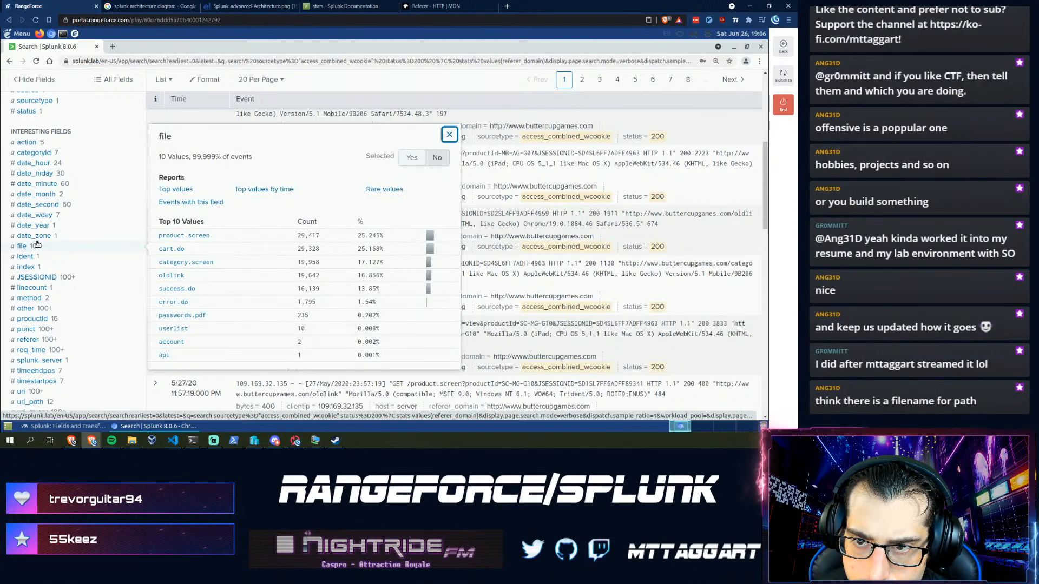
scroll(37, 245, up, 3)
scroll(37, 245, up, 5)
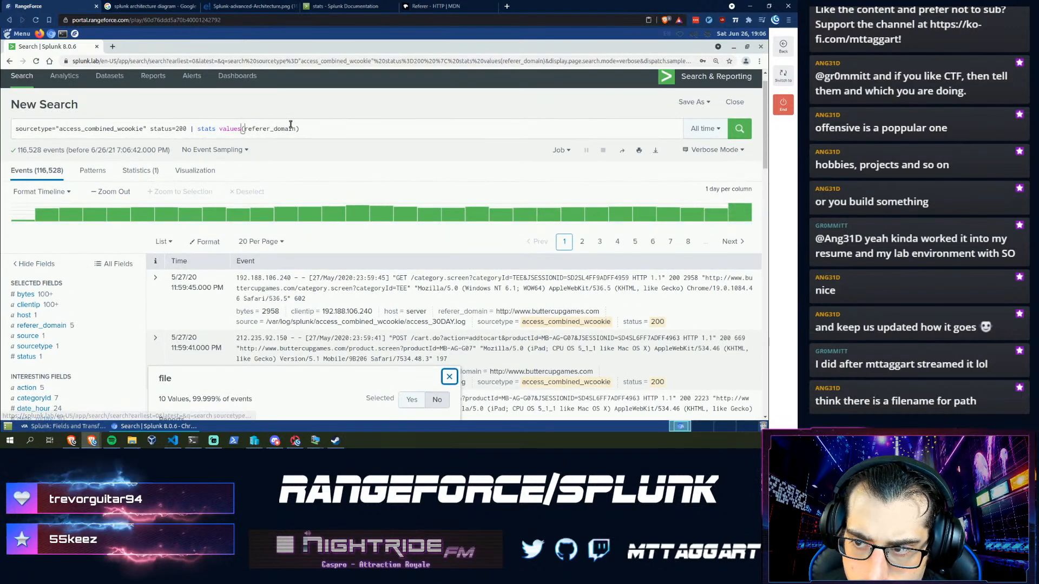
- Rewrite the stats clause to values(files) count by referer_domain and run it
drag(297, 128, 244, 131)
text(files))
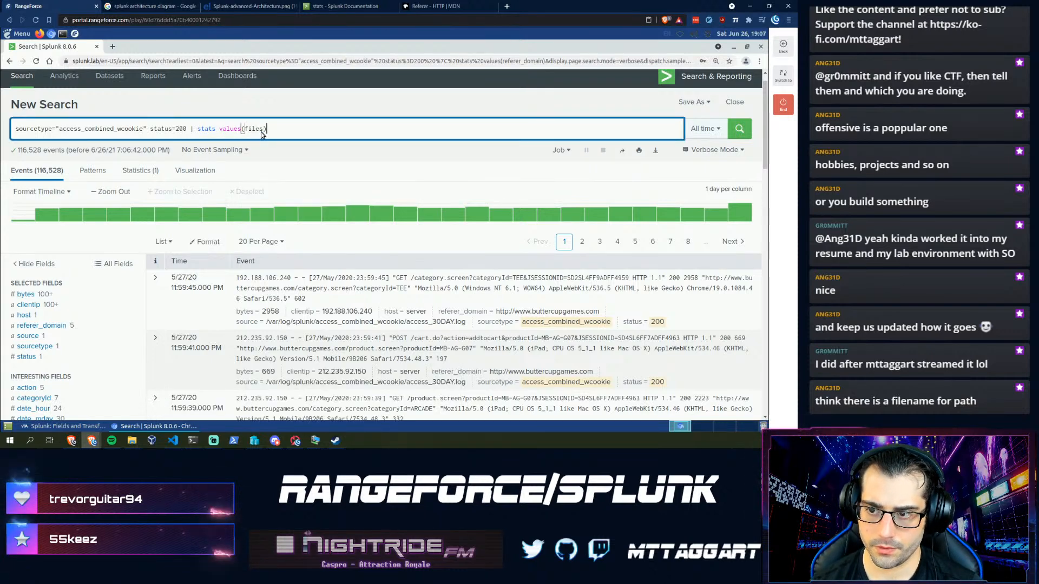
text( c)
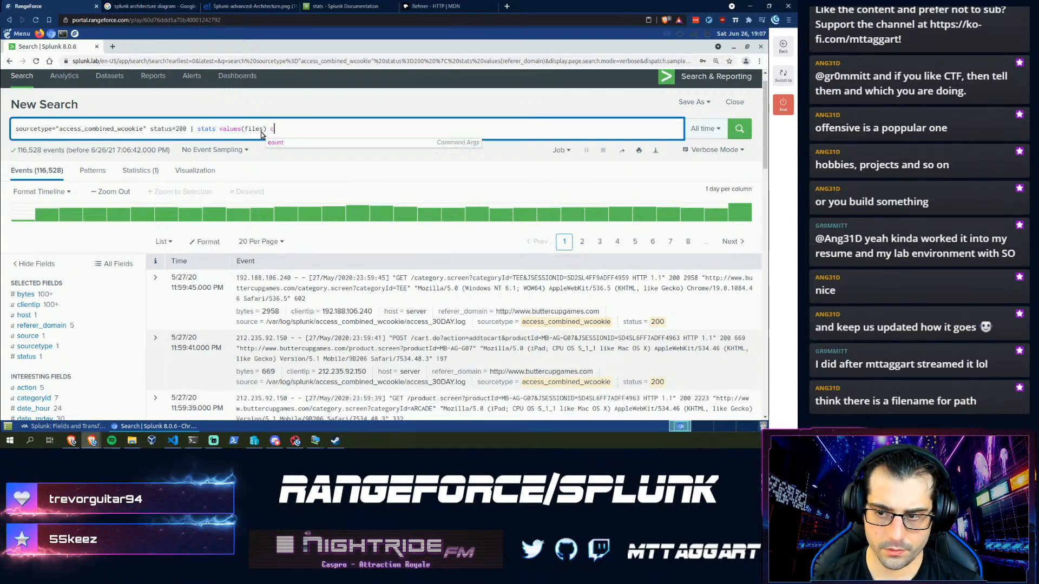
text(ount by )
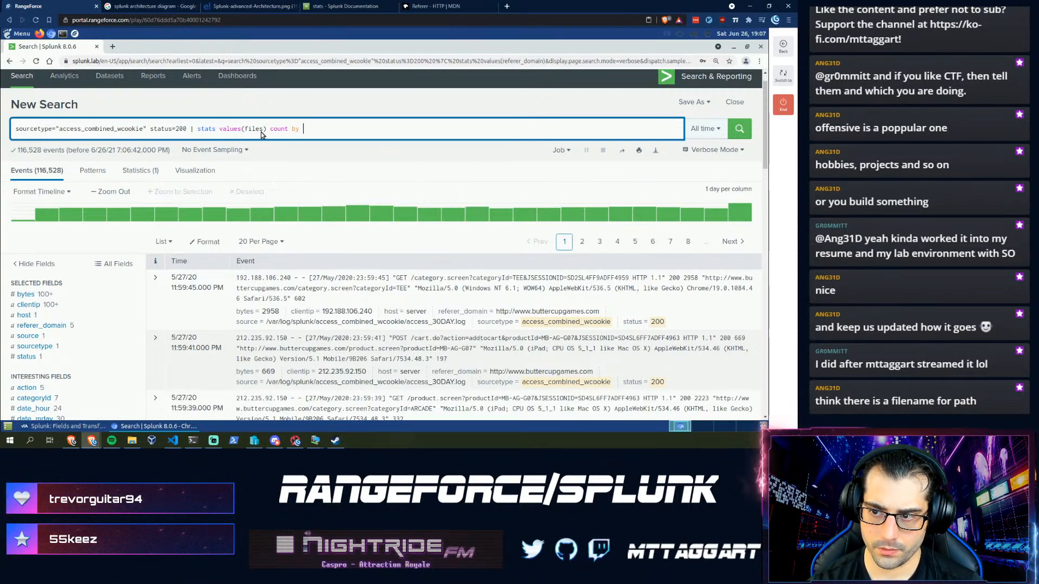
text(referer_domain)
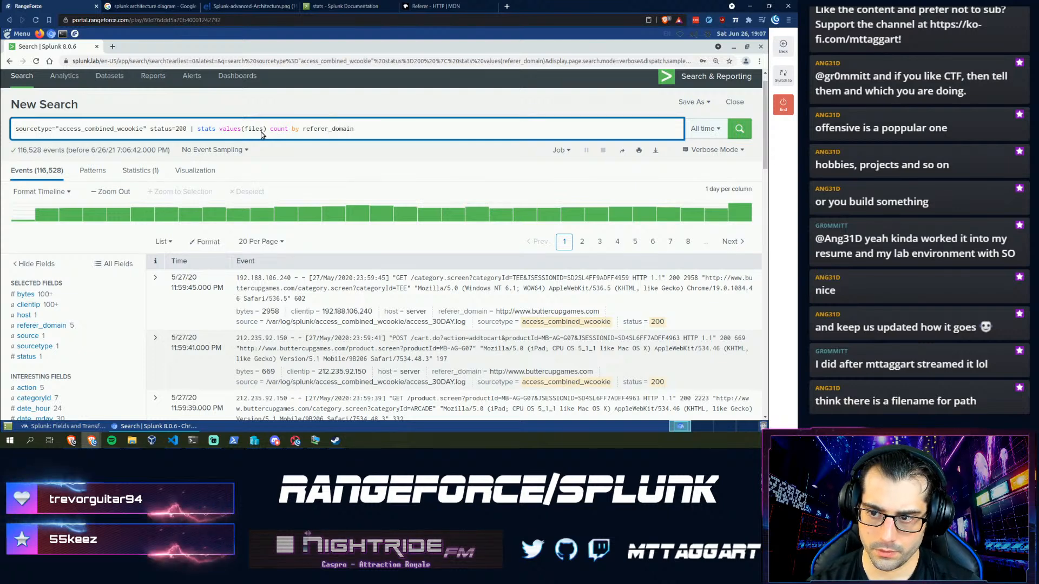
key(BackSpace)
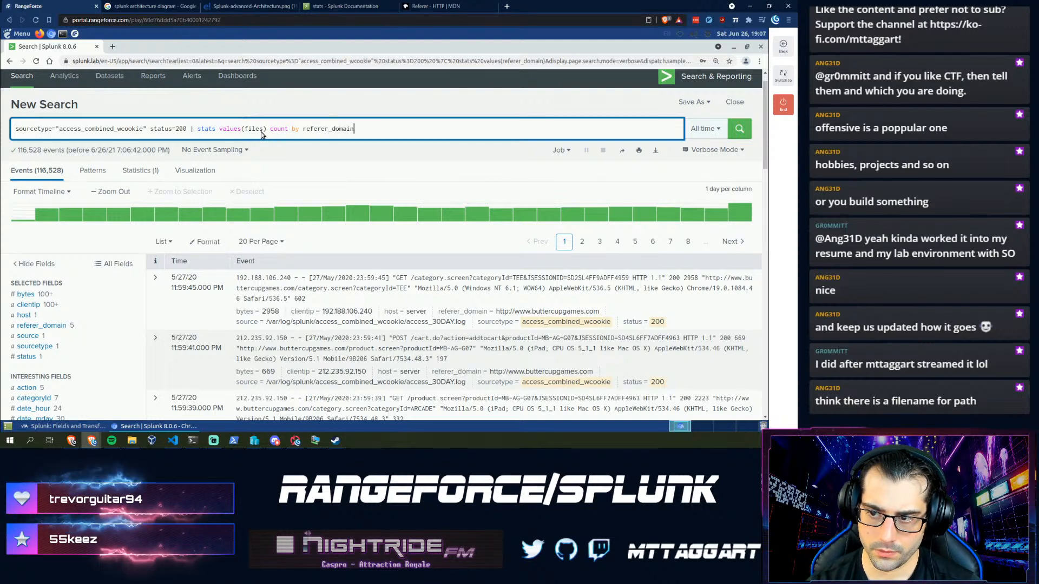
key(BackSpace)
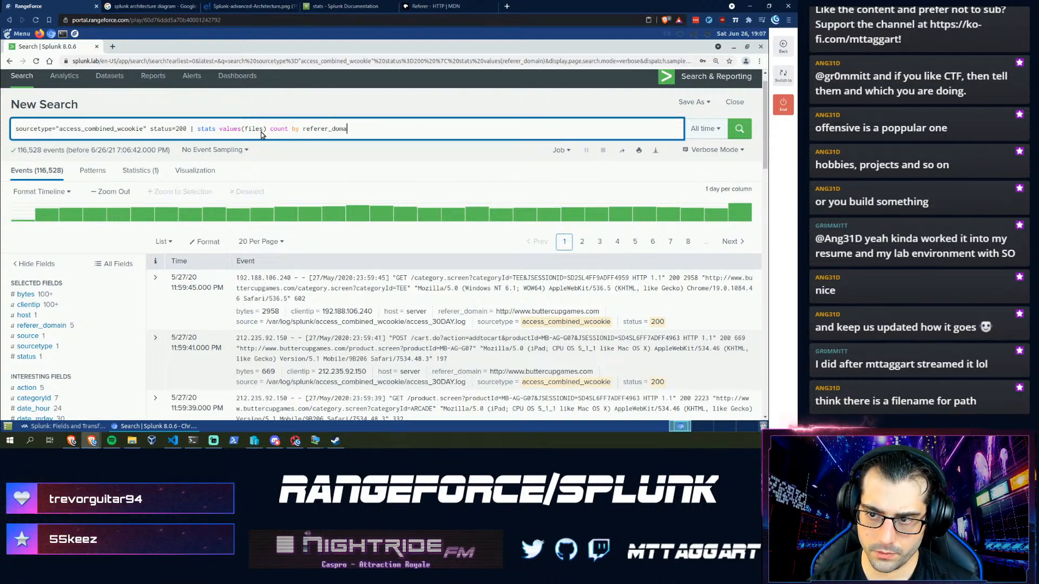
key(BackSpace)
key(BackSpace)
key(BackSpace)
key(BackSpace)
key(BackSpace)
key(BackSpace)
key(BackSpace)
key(BackSpace)
key(BackSpace)
key(BackSpace)
key(BackSpace)
key(BackSpace)
key(BackSpace)
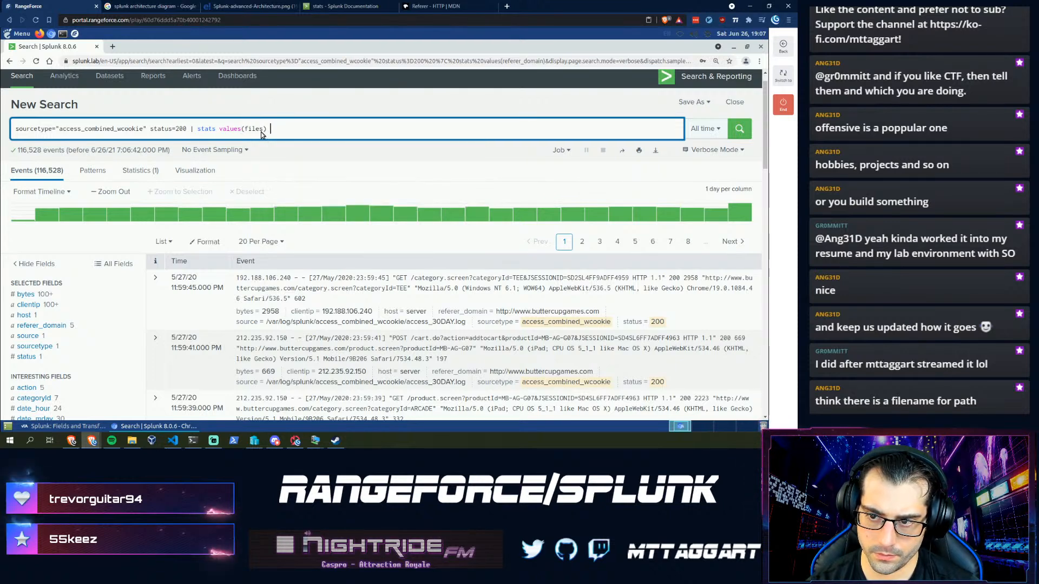
key(BackSpace)
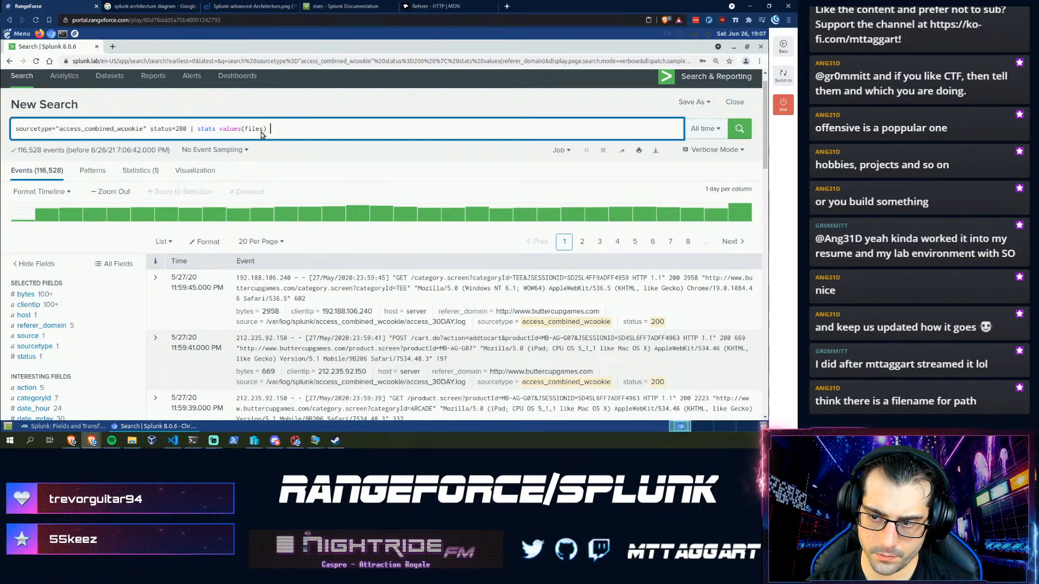
text(count)
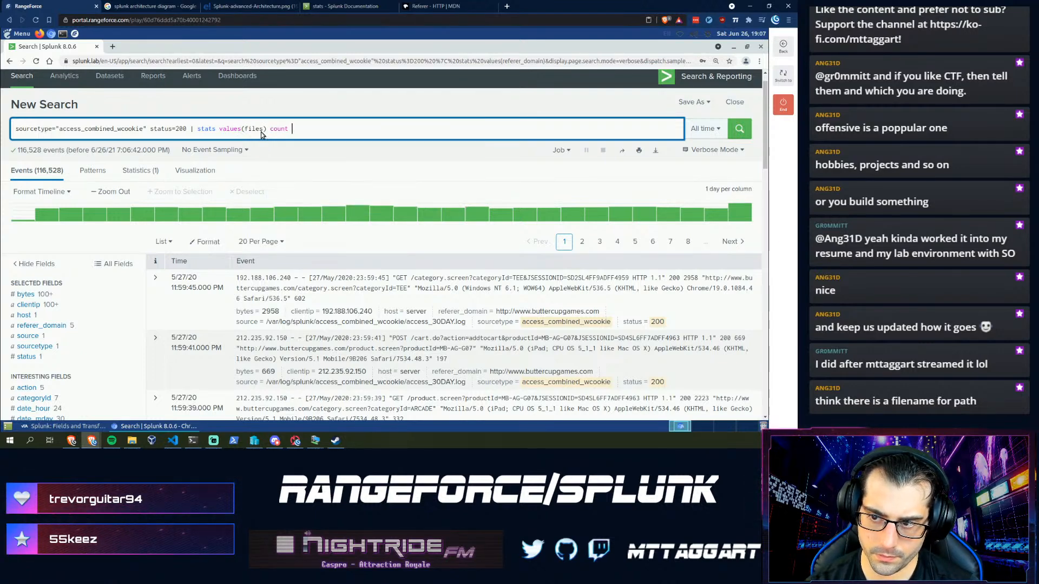
text( by referer_d)
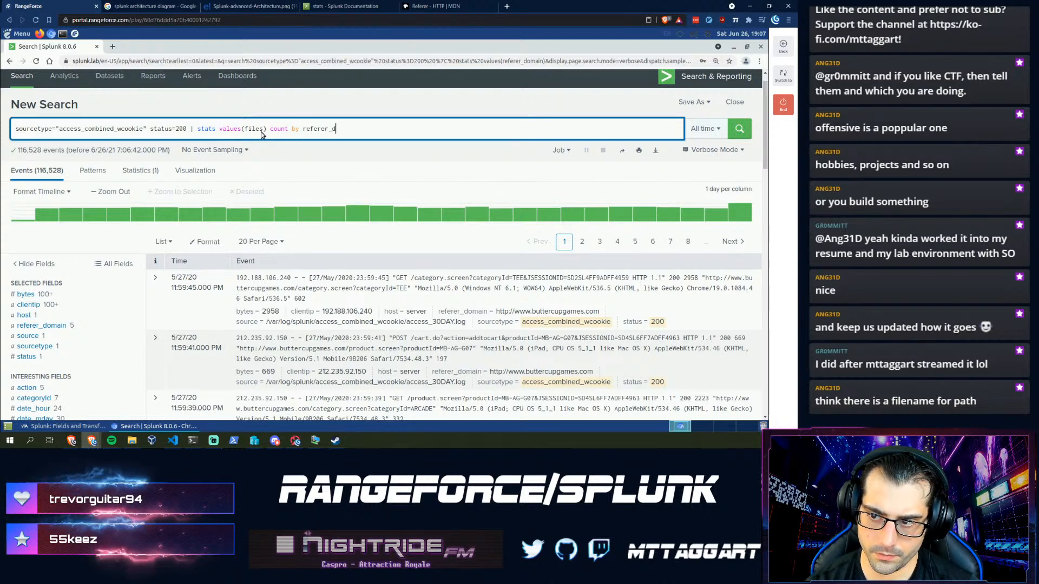
text(om)
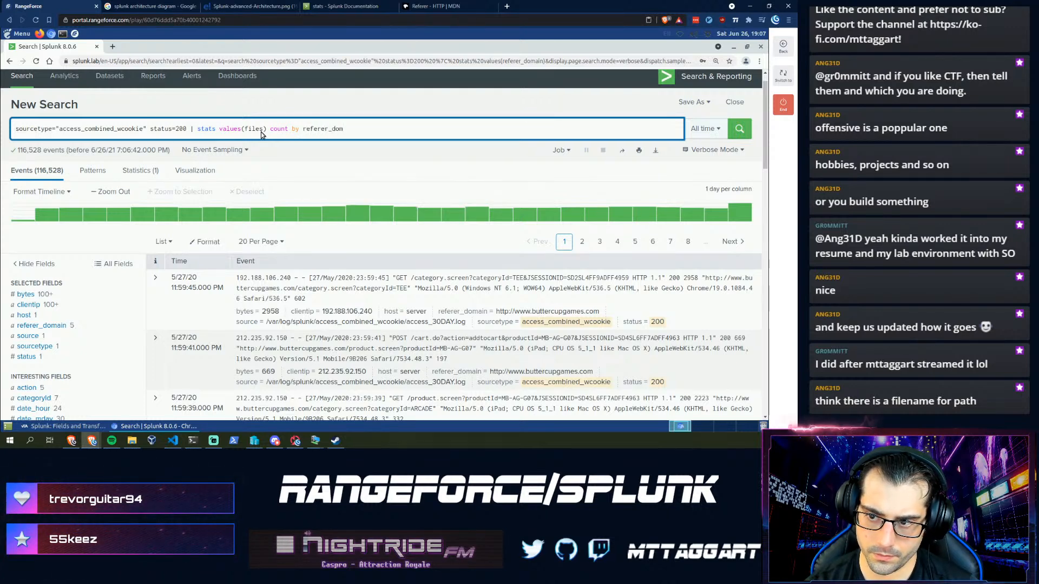
text(ain)
key(Return)
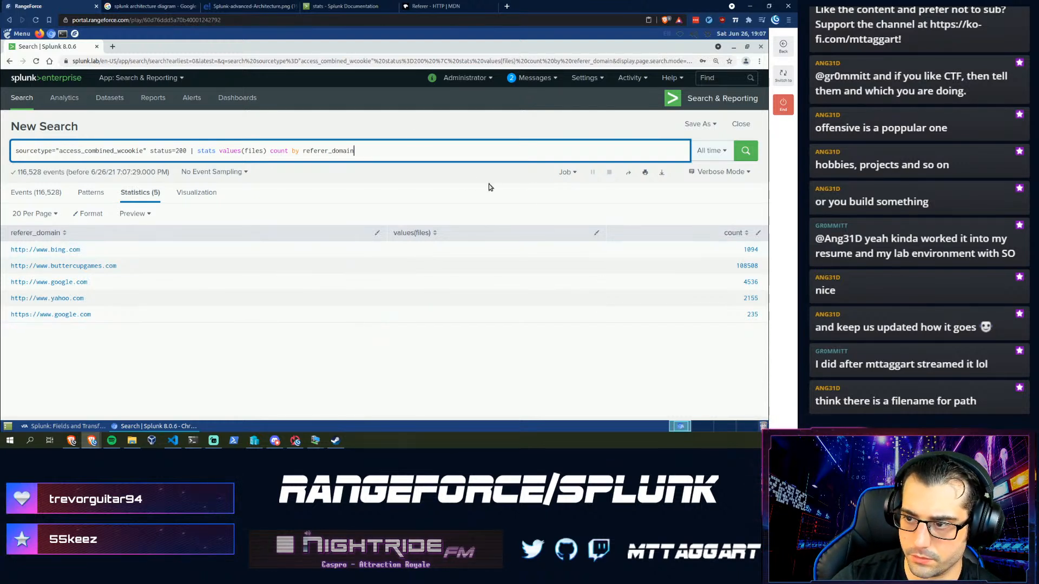
text(| sort -)
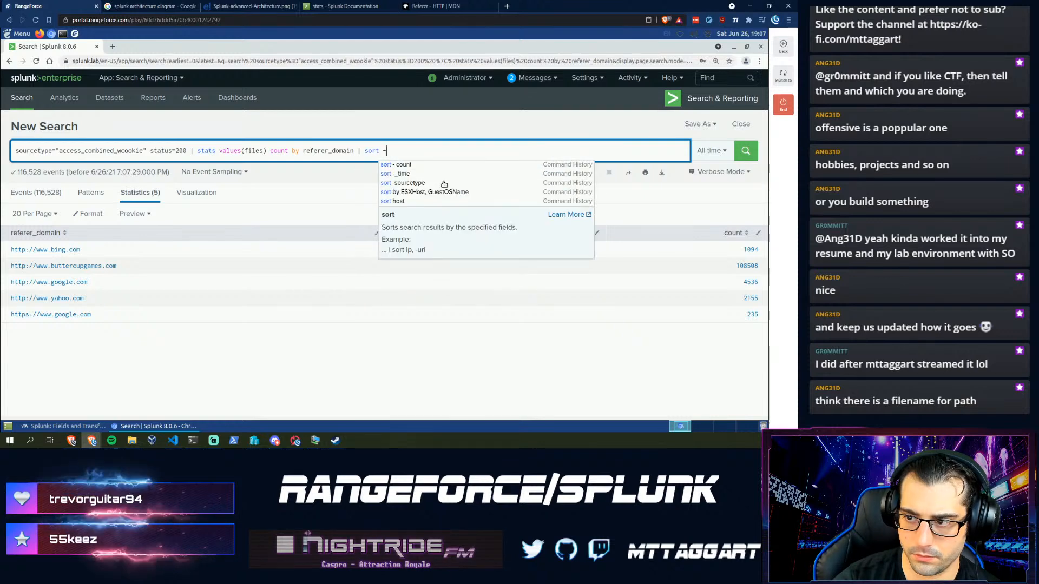
text( count)
key(Return)
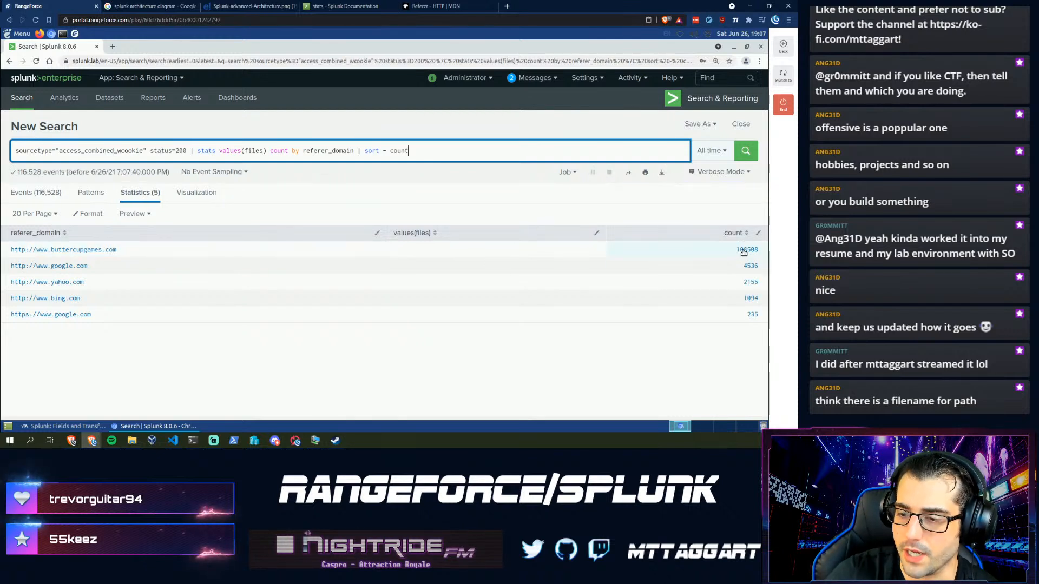
drag(130, 249, 12, 256)
key(ctrl+c)
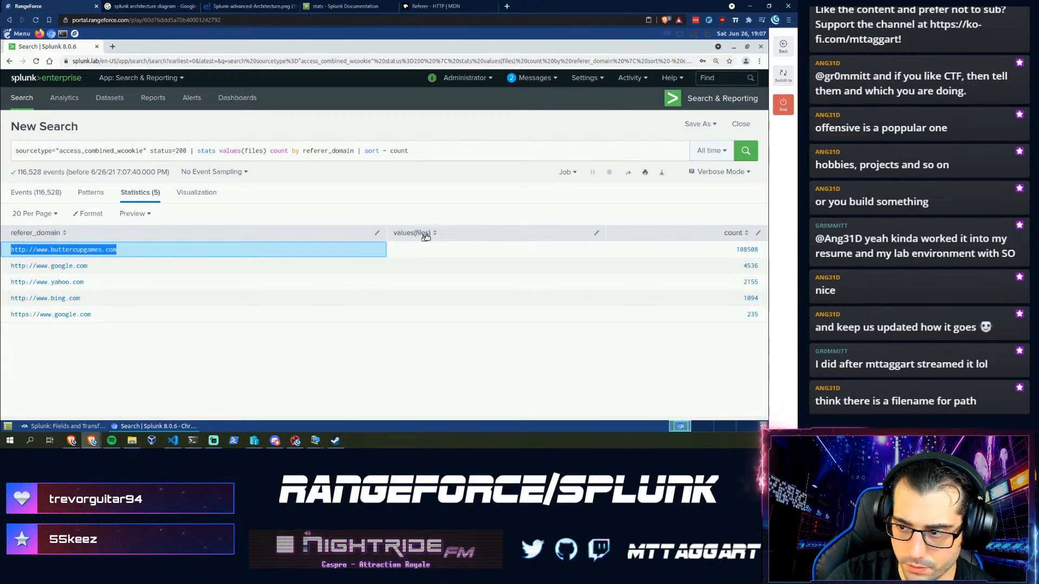
click(76, 429)
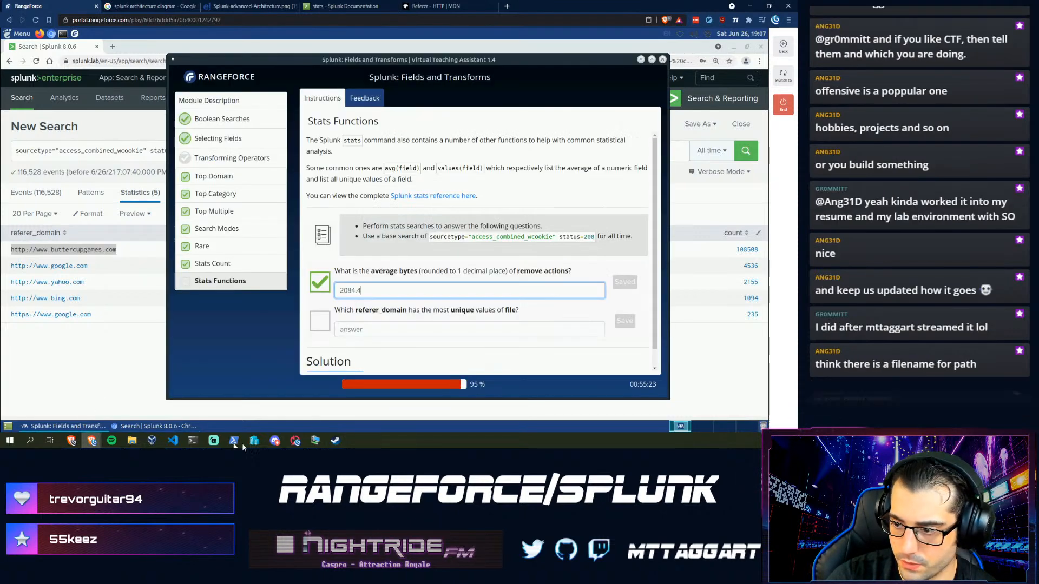
click(429, 330)
key(ctrl+v)
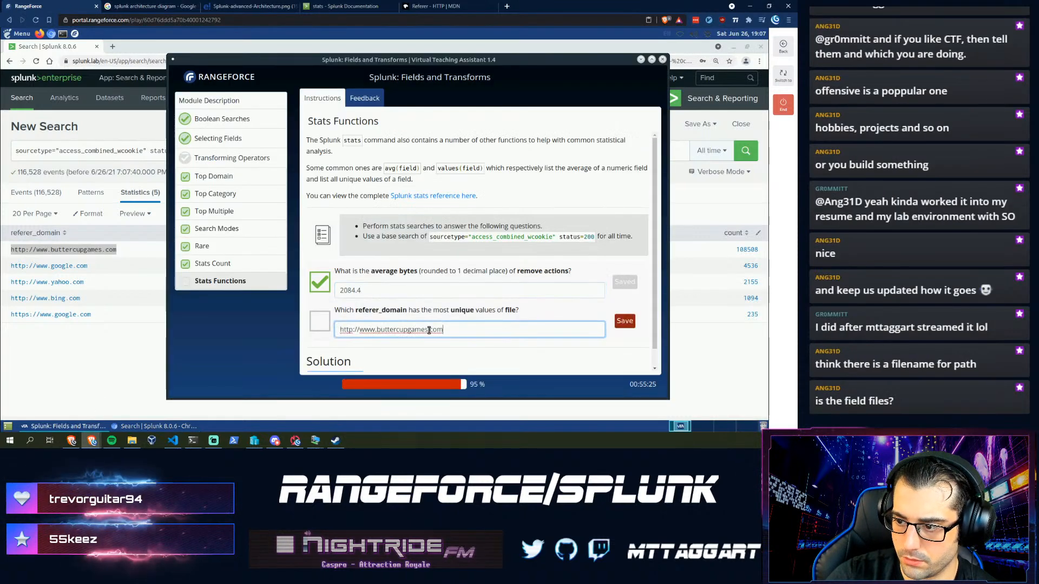
key(Return)
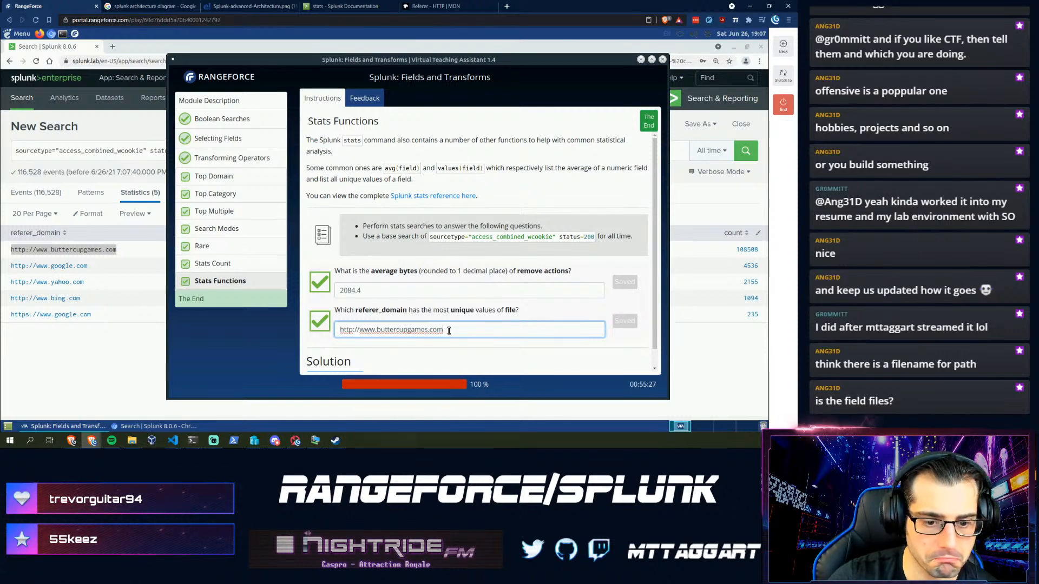
- Inspect the values(files) and referer_domain terms in the Splunk search query
click(127, 141)
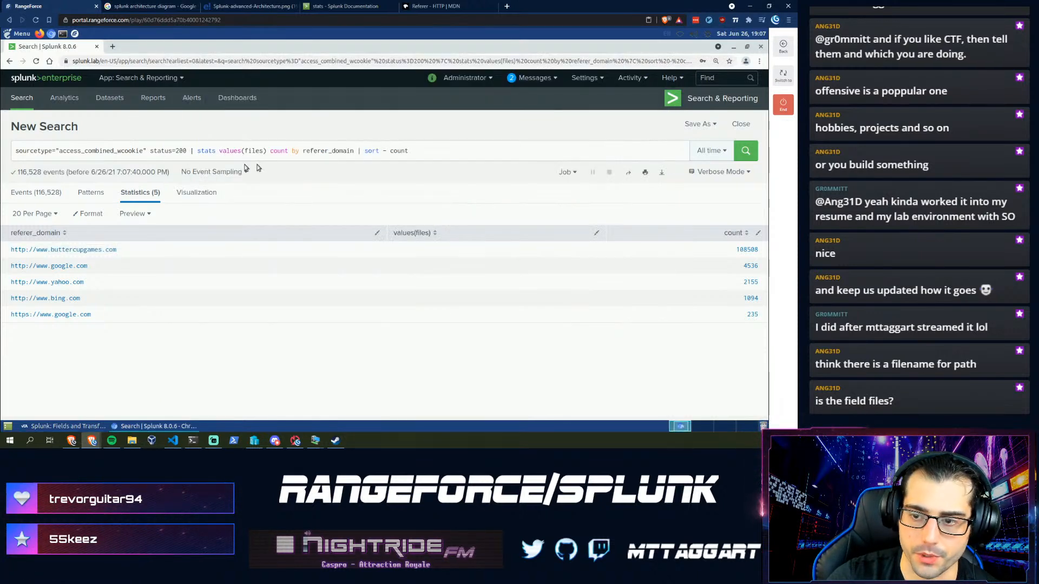
drag(440, 152, 282, 151)
click(307, 151)
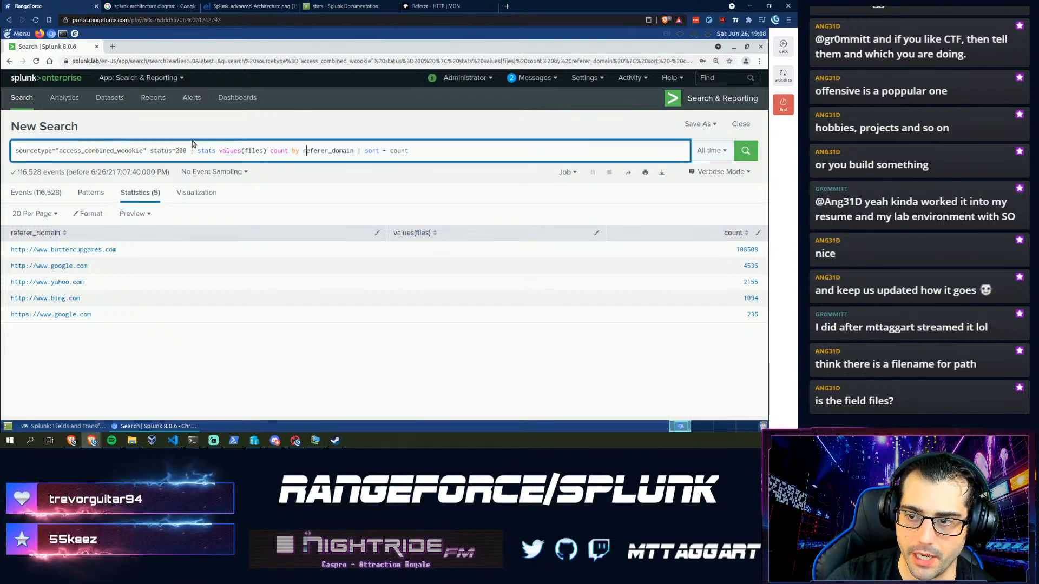
click(231, 151)
shift+click(266, 150)
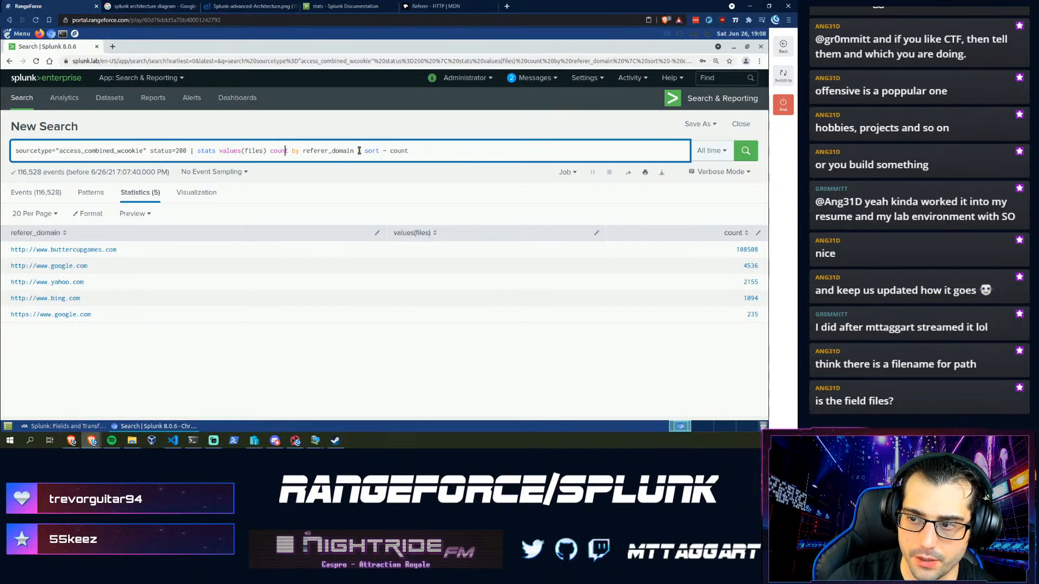
drag(358, 151, 306, 150)
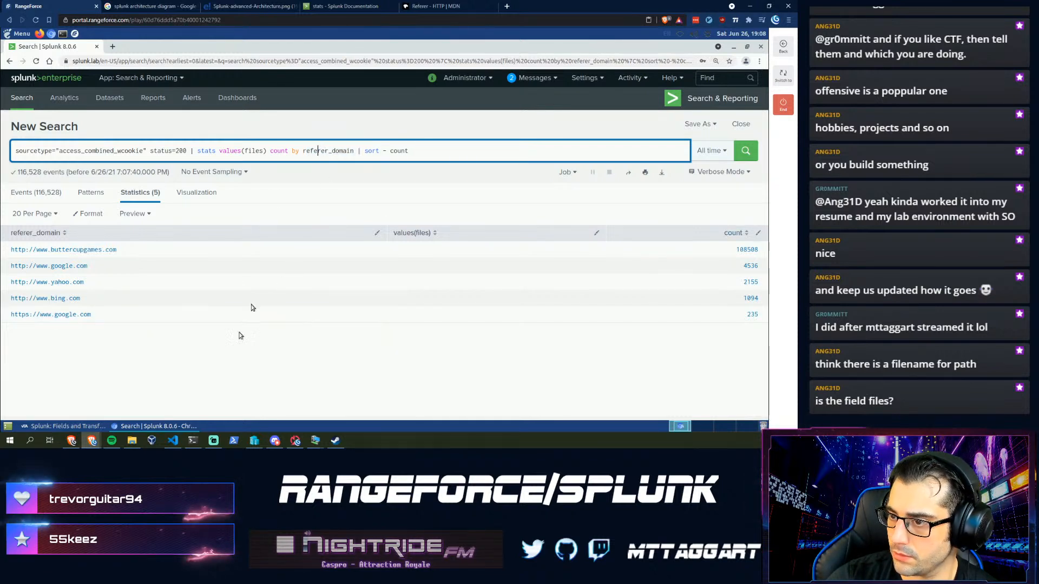
- Submit five-star feedback for the finished module and return to the Splunk results
click(80, 428)
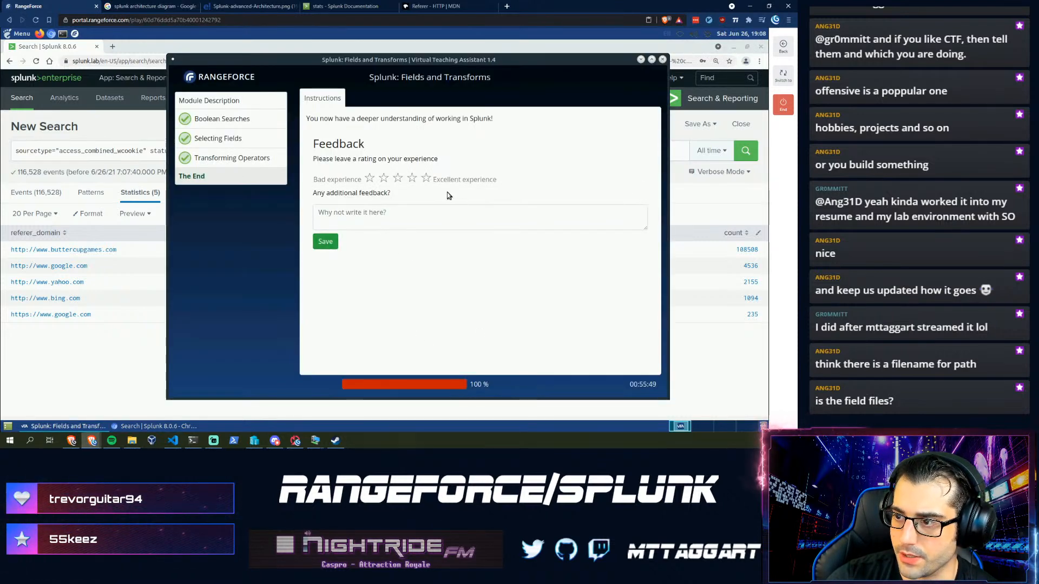
click(327, 242)
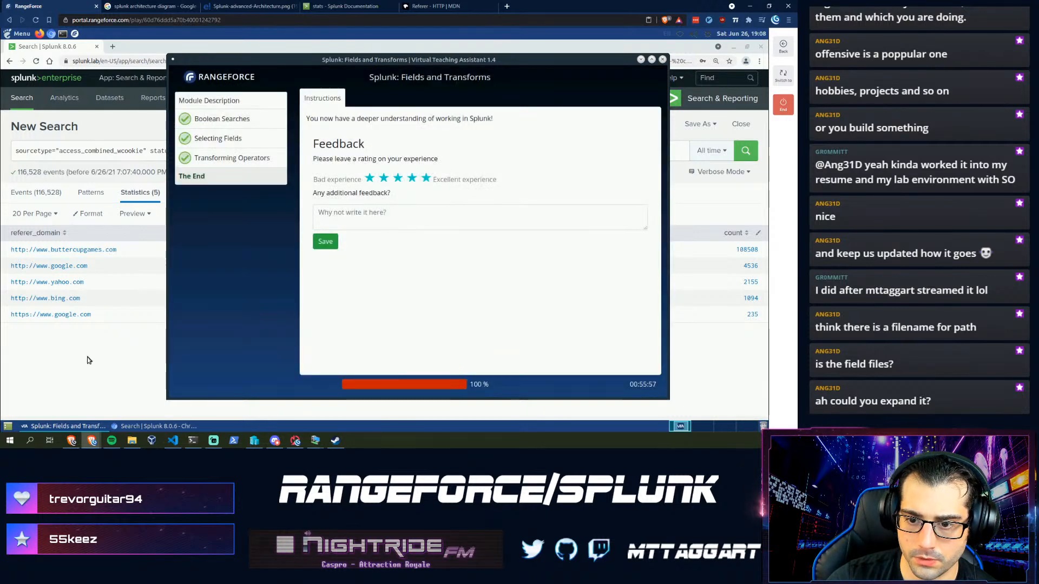
click(92, 363)
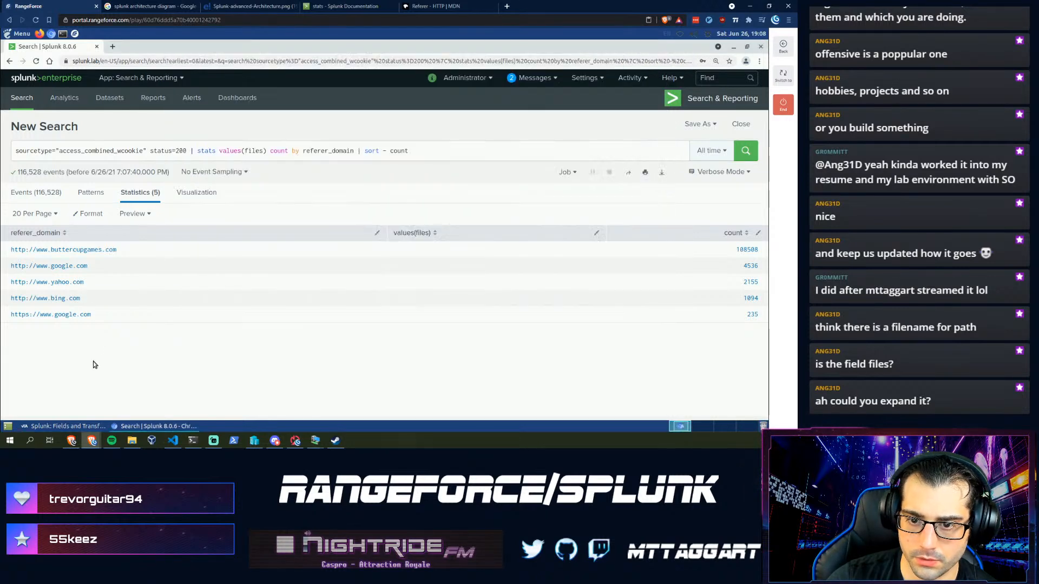
click(36, 193)
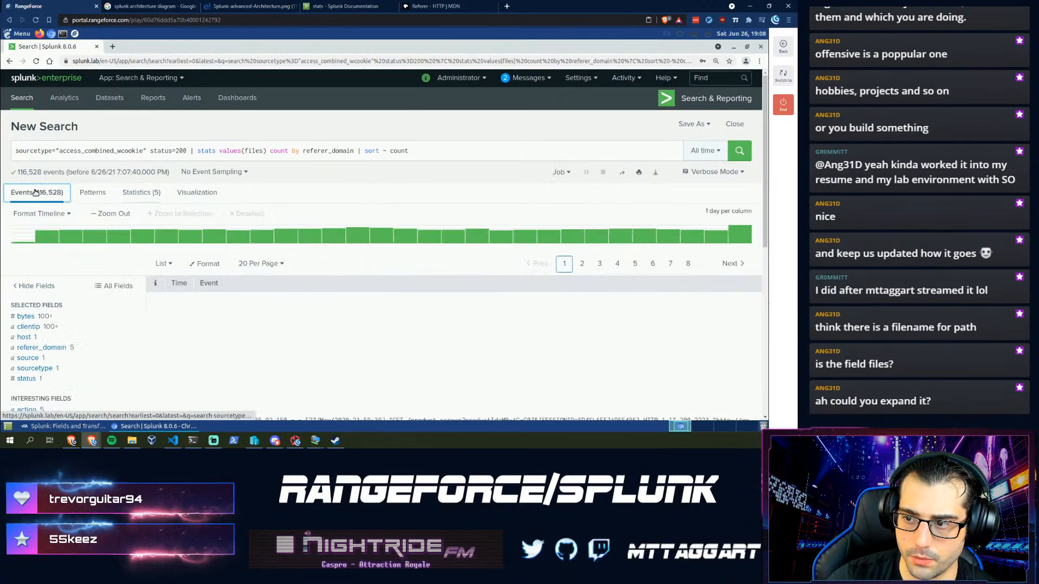
click(150, 193)
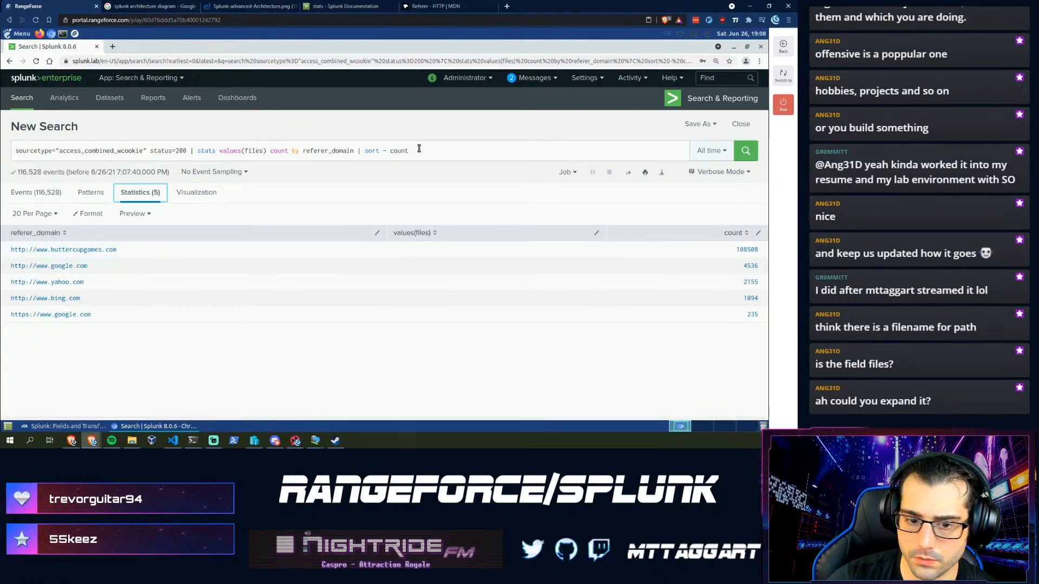
mouse_move(410, 152)
mouse_down()
mouse_move(218, 150)
mouse_move(412, 152)
mouse_up()
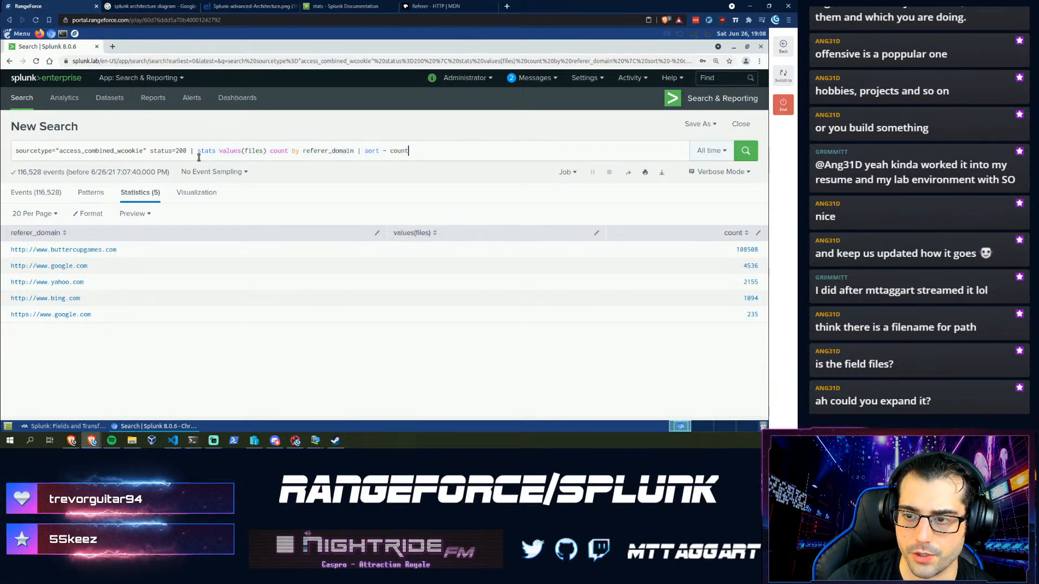
shift+click(194, 152)
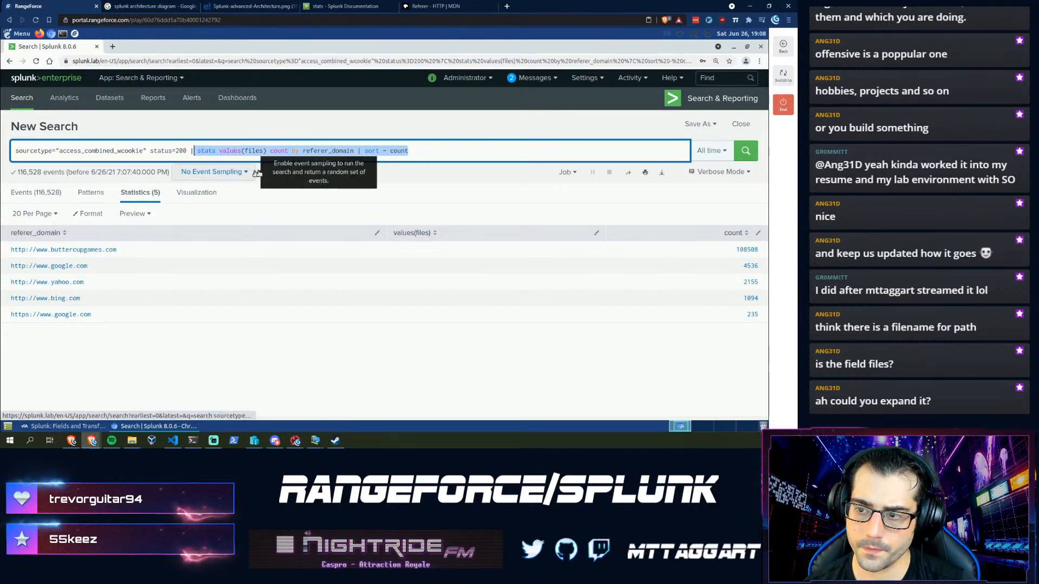
click(432, 152)
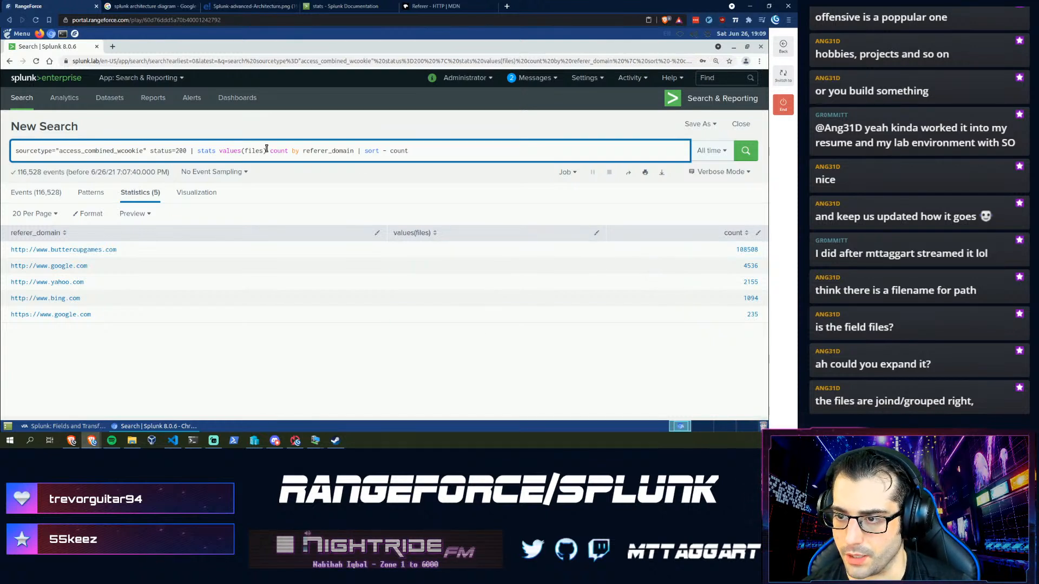
drag(409, 151, 266, 151)
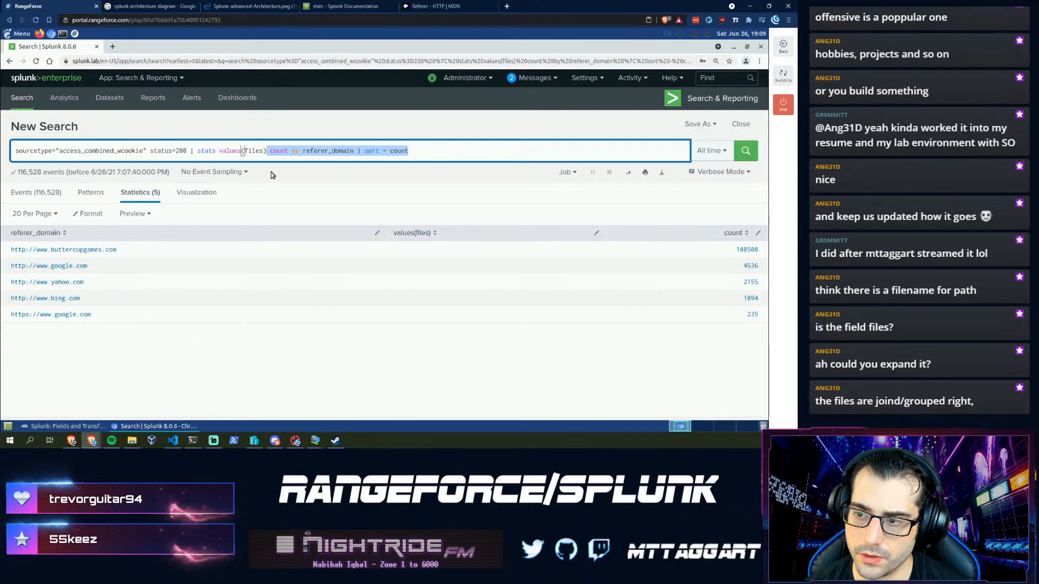
click(281, 151)
- Change the clause to count(referer_domain) and rerun, giving a single 116528 total
key(Right)
key(Right)
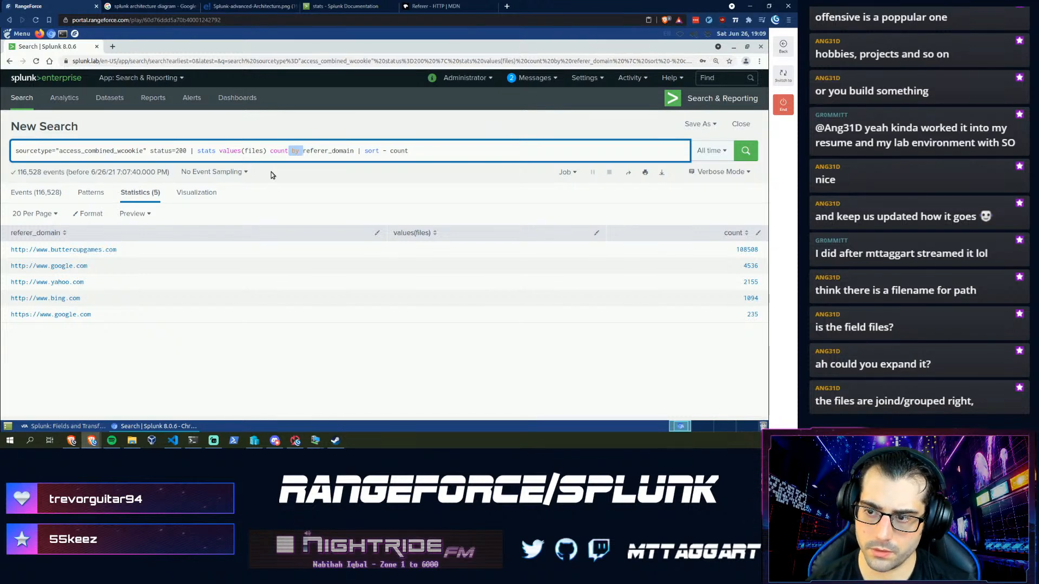
text(()
key(Right)
key(Right)
key(Right)
key(Right)
key(Right)
key(Right)
key(Right)
key(Right)
key(Right)
key(Right)
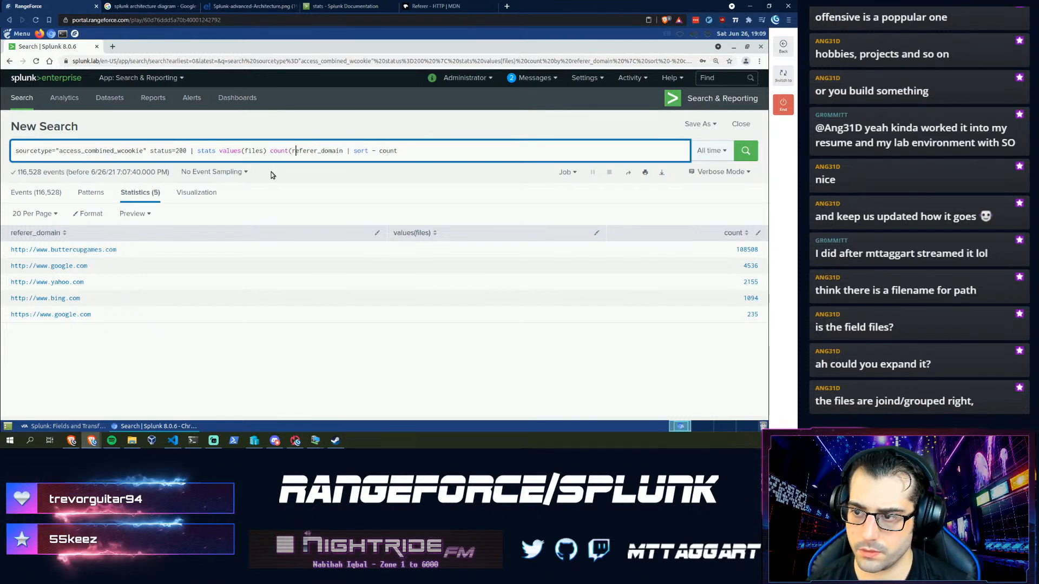
key(Right)
key(Right)
key(Right)
key(Right)
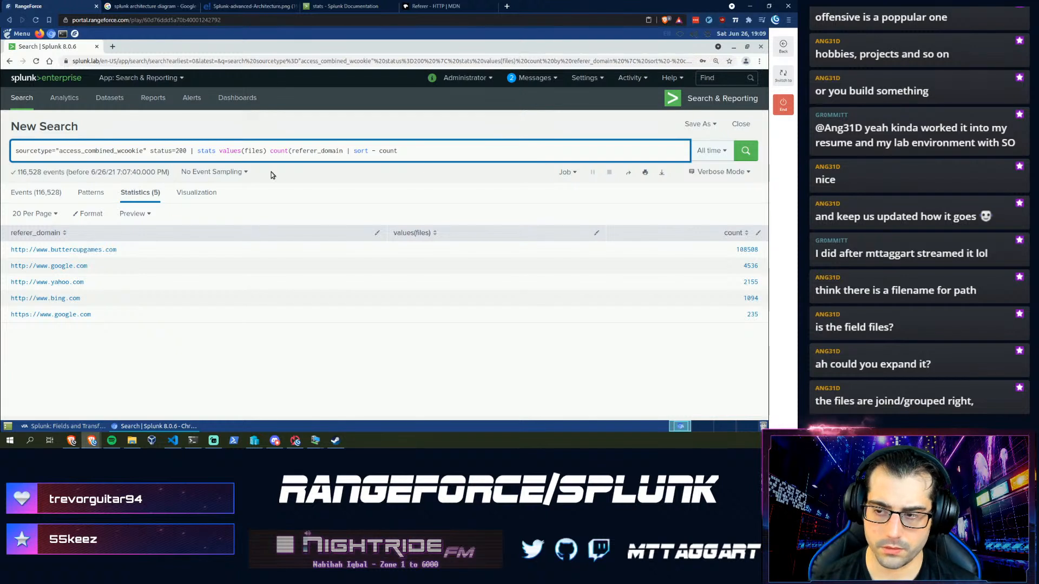
text())
key(Return)
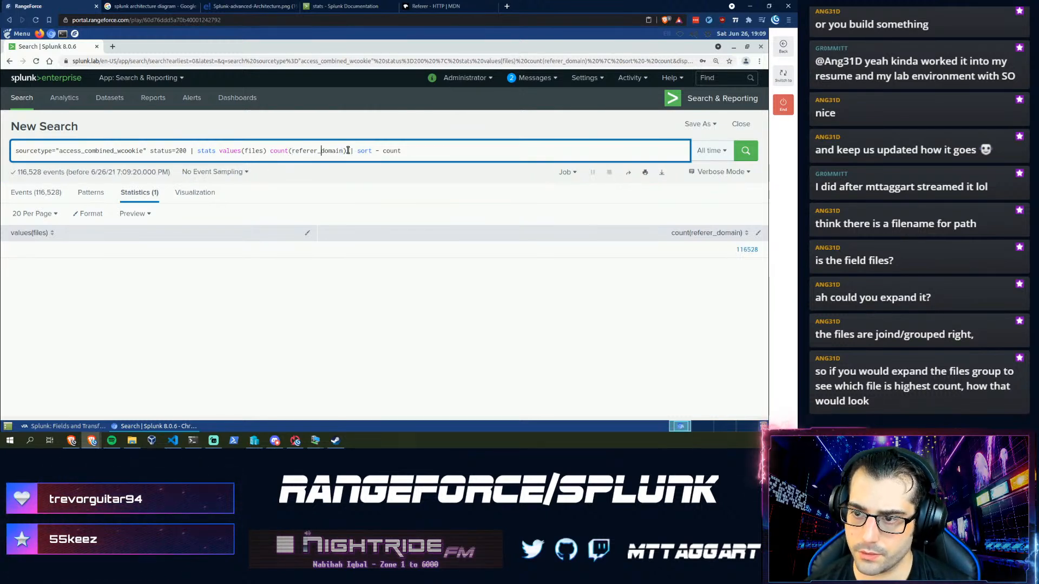
- Delete count(referer_domain), leaving the query as stats values(files) | sort - count
drag(348, 150, 285, 151)
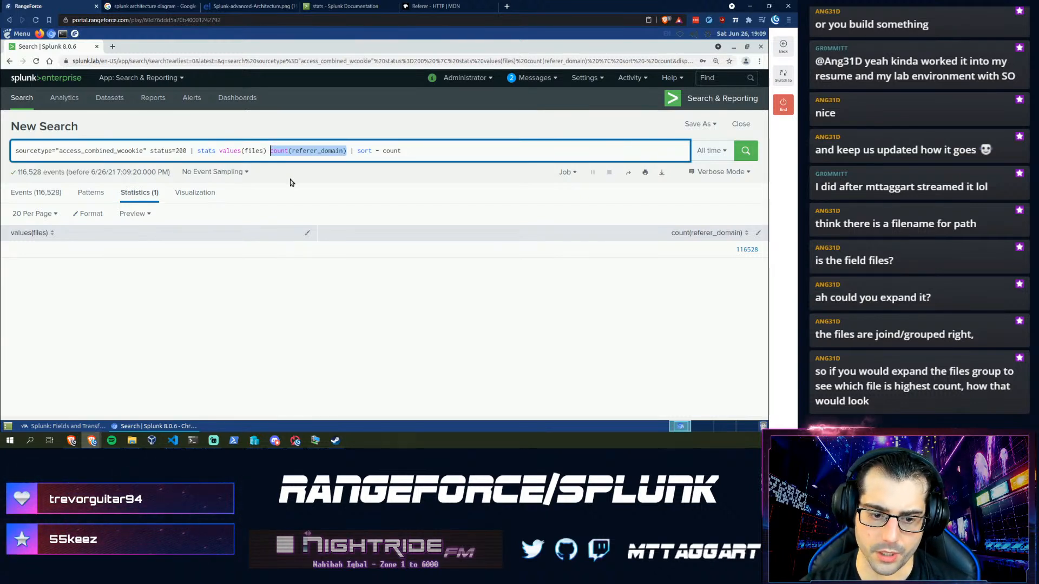
key(BackSpace)
key(BackSpace)
key(Left)
key(Left)
key(Left)
key(Left)
key(Left)
key(Left)
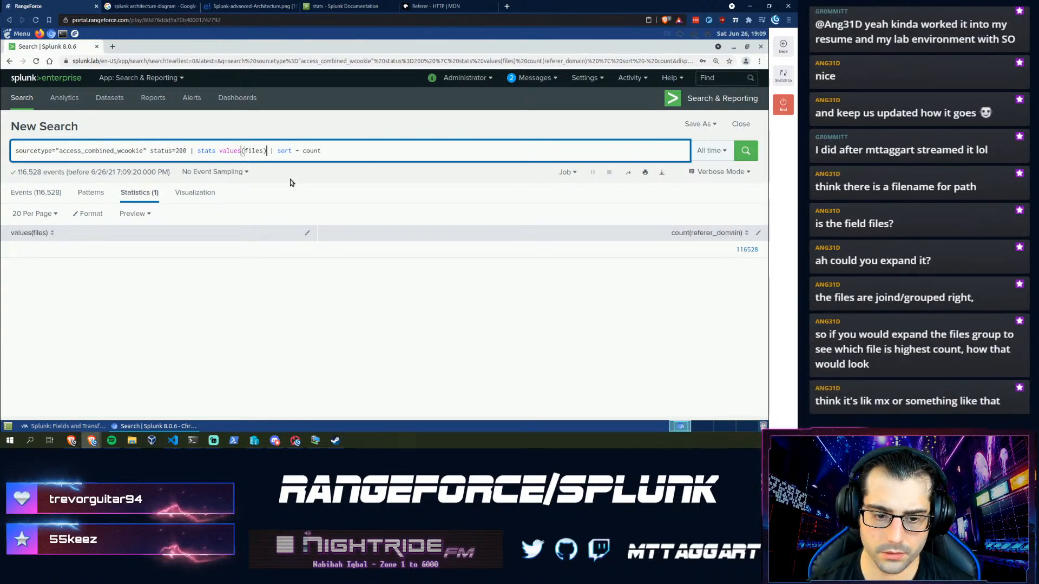
key(End)
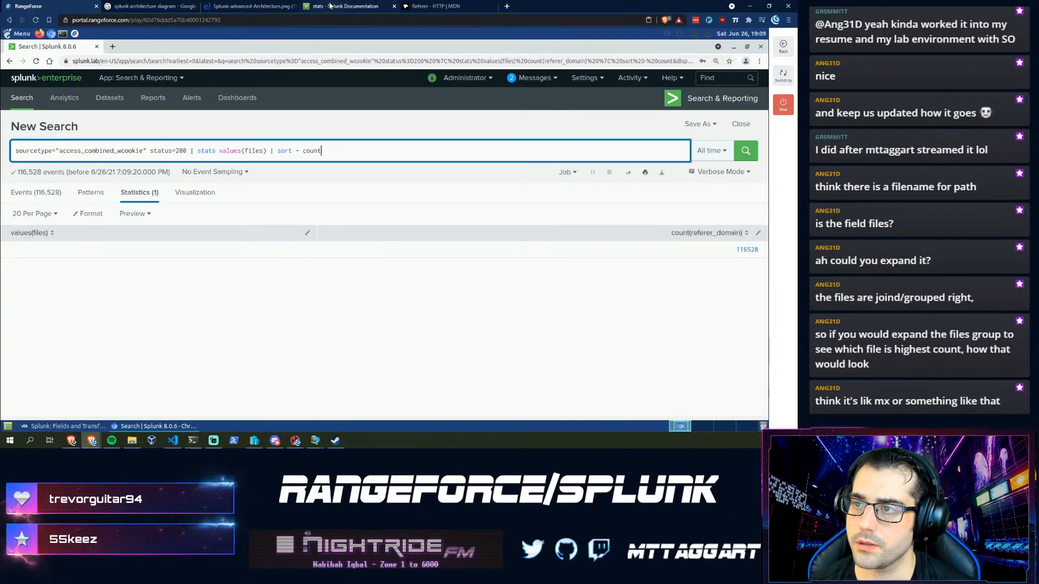
click(348, 6)
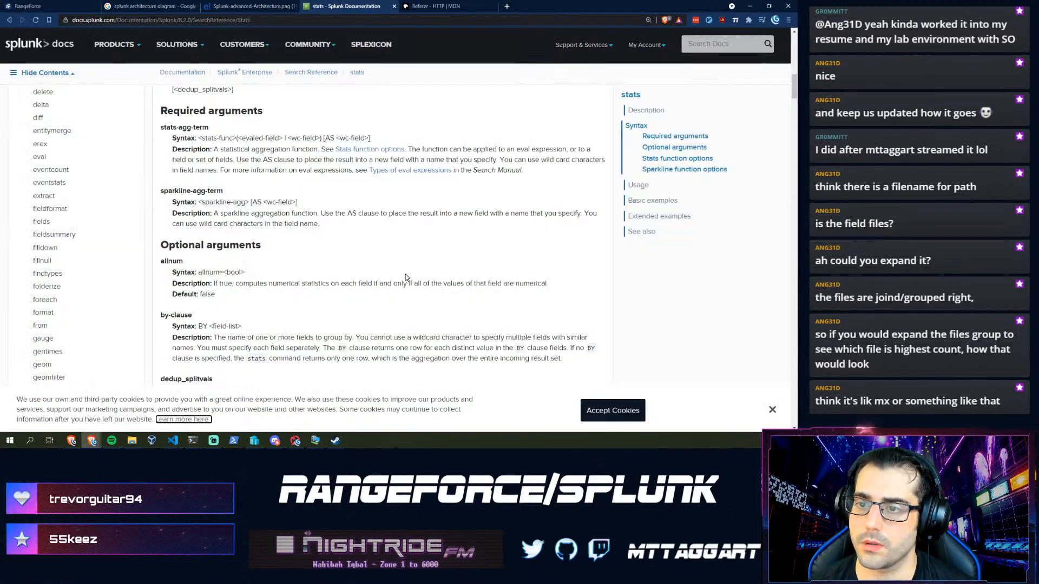
- Return to the Command quick reference and browse the command table down to makemv
click(9, 22)
scroll(205, 276, down, 10)
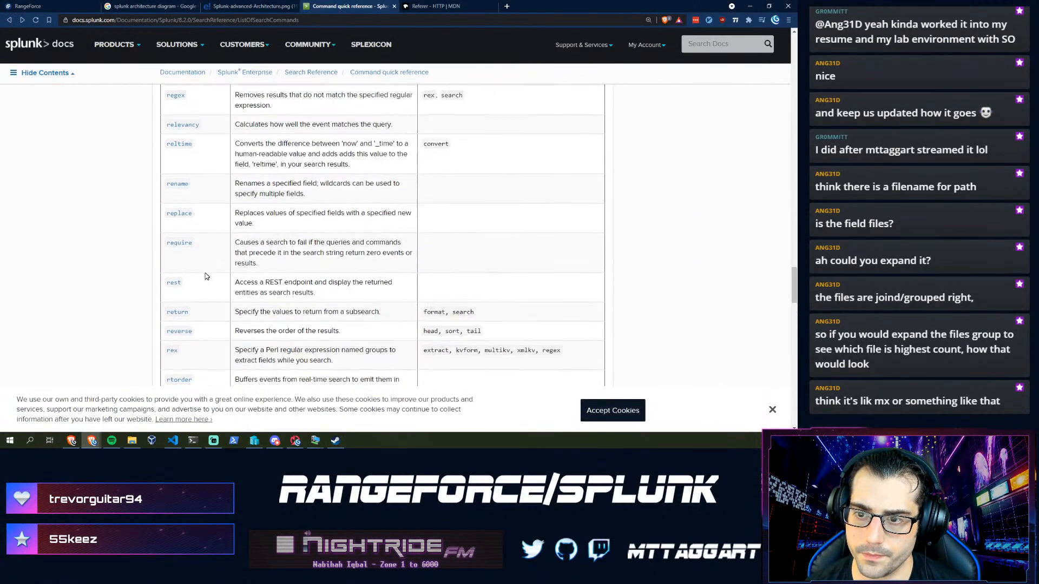
scroll(205, 276, up, 15)
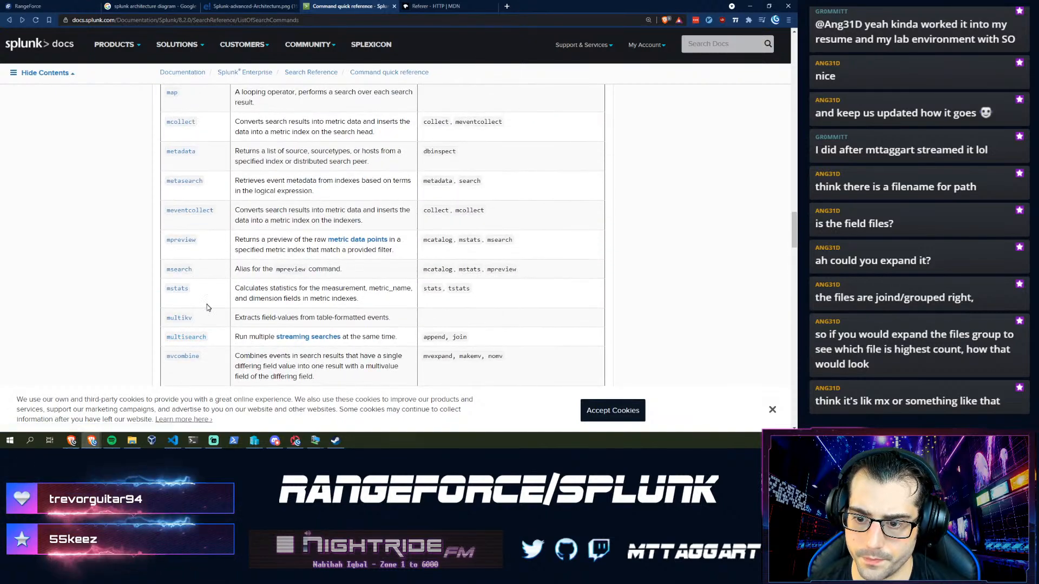
scroll(206, 307, down, 3)
scroll(203, 309, up, 6)
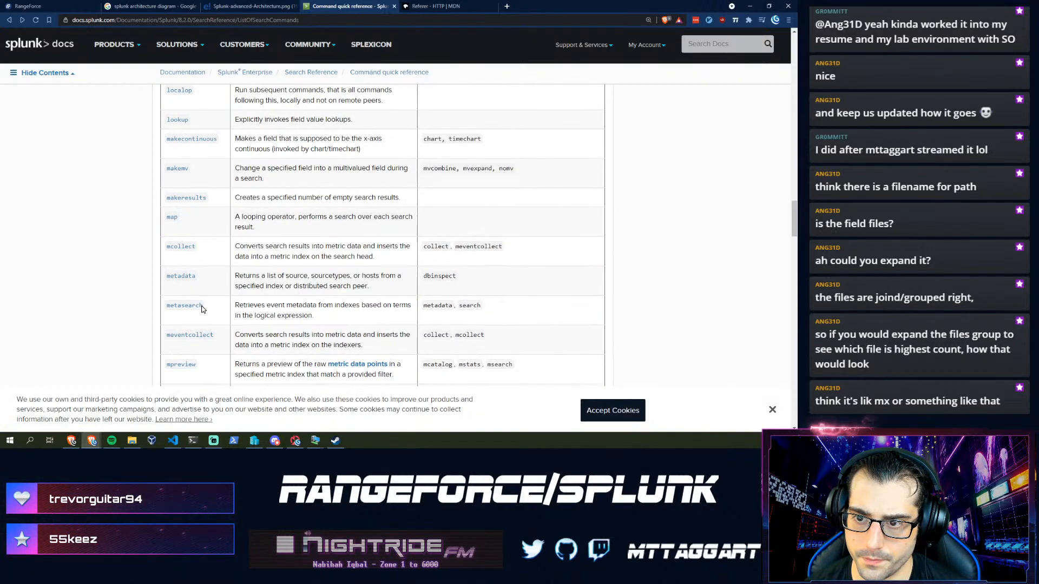
scroll(201, 308, up, 1)
scroll(219, 303, up, 1)
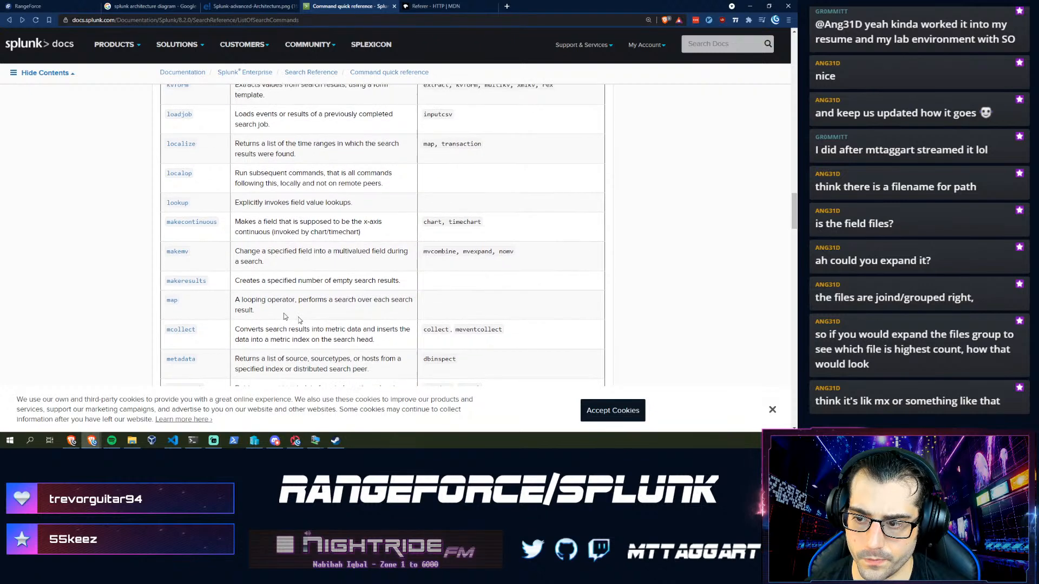
scroll(299, 320, up, 1)
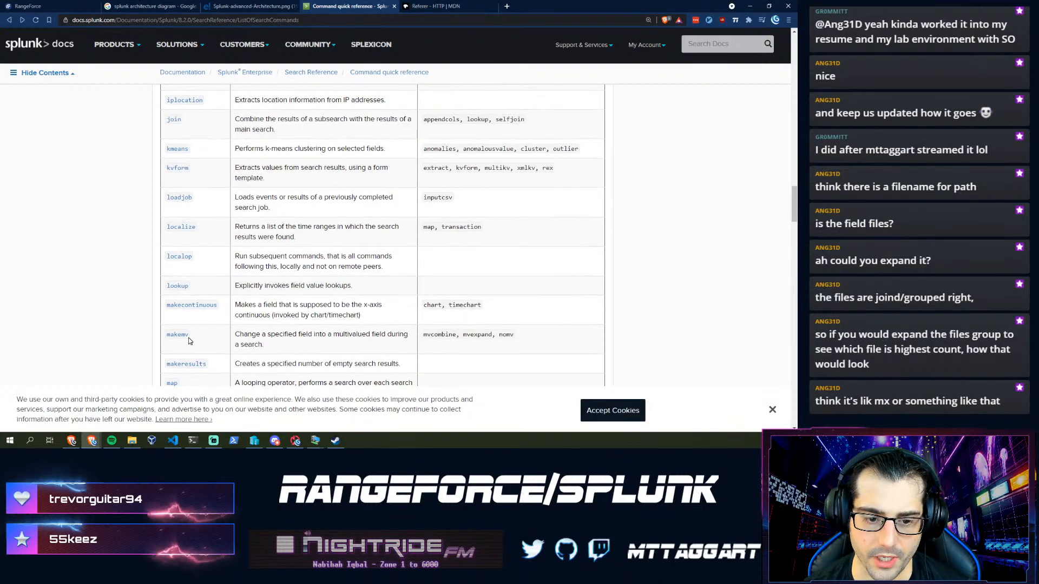
scroll(276, 365, down, 1)
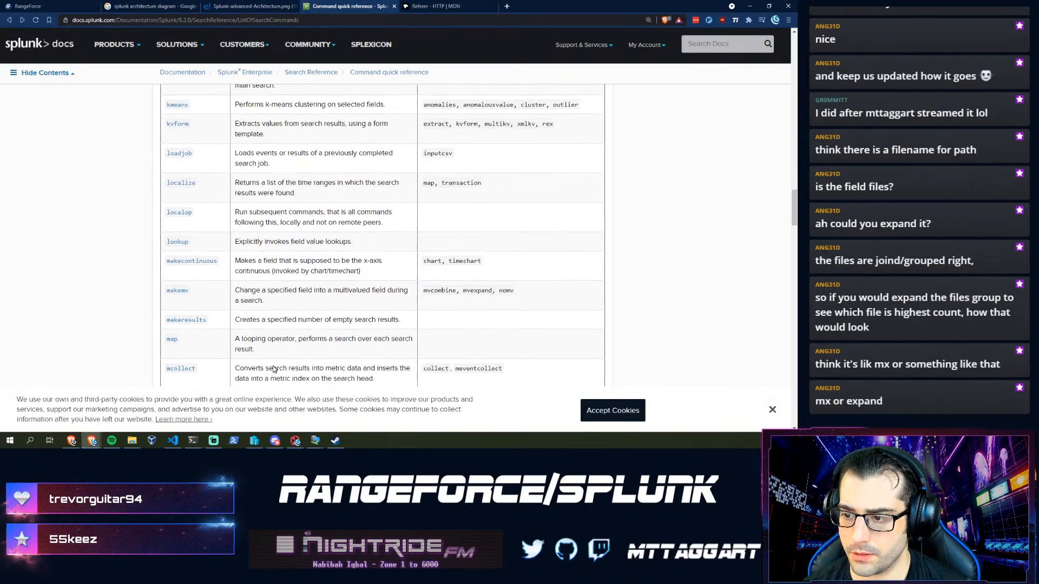
scroll(276, 365, down, 1)
scroll(254, 324, up, 15)
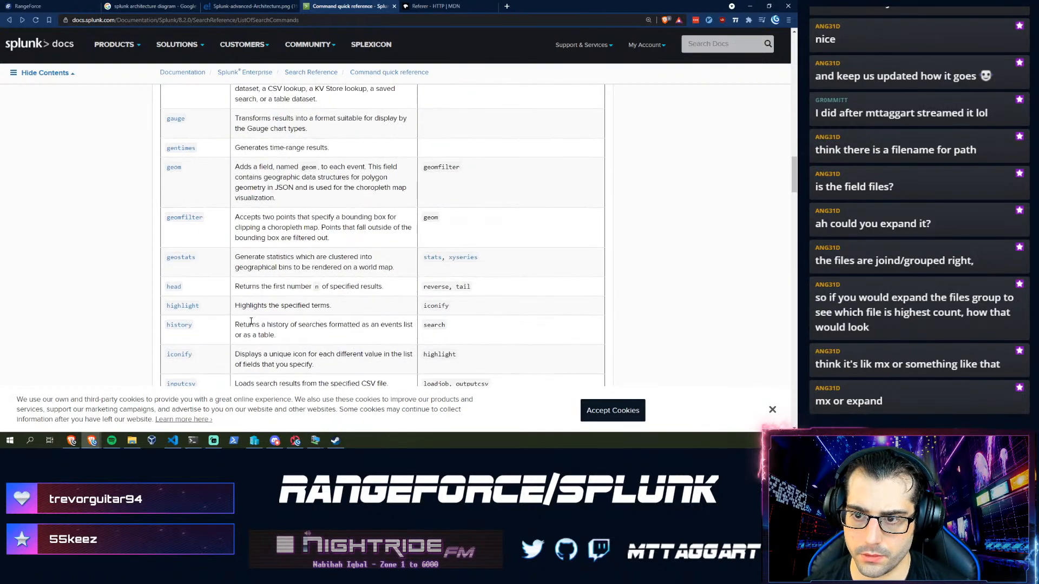
scroll(252, 324, up, 4)
scroll(252, 324, down, 4)
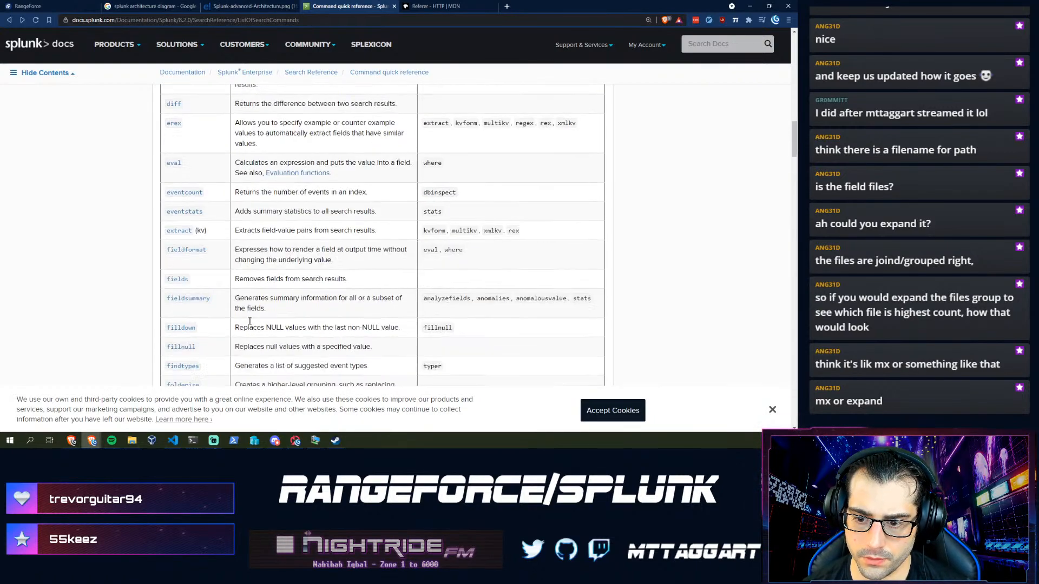
scroll(134, 281, down, 10)
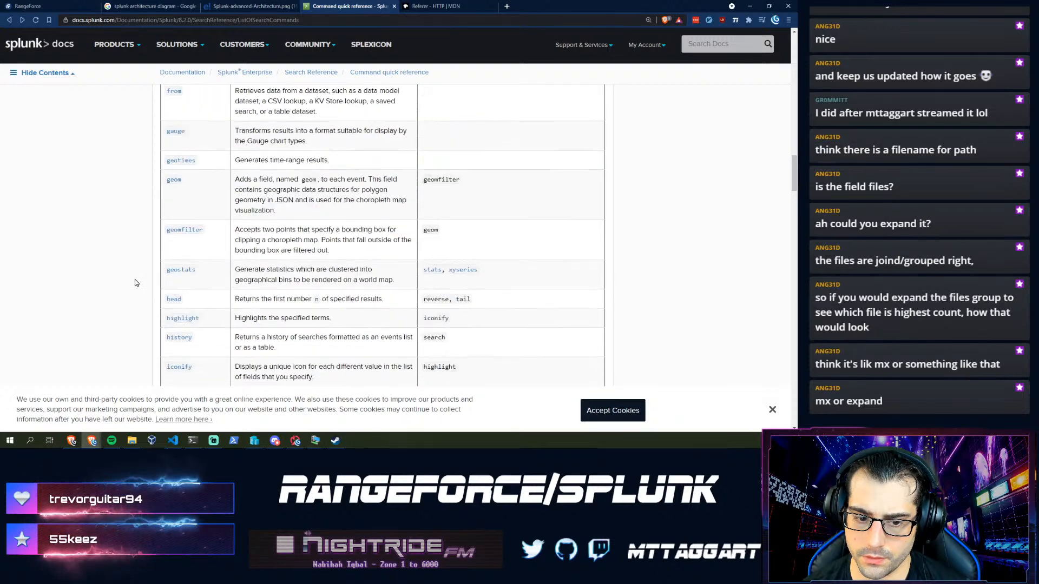
scroll(135, 284, down, 5)
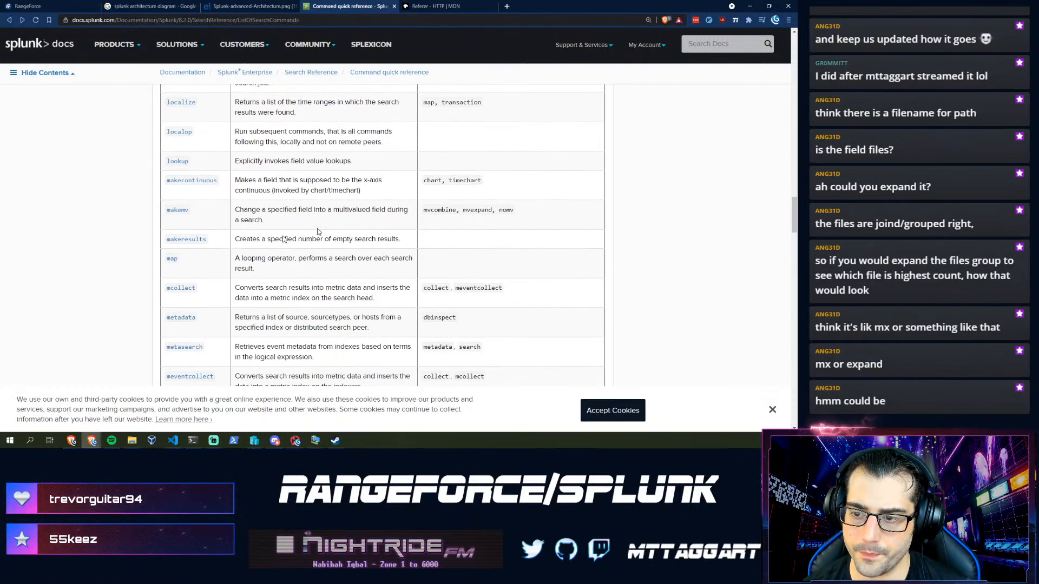
drag(318, 226, 243, 194)
click(297, 225)
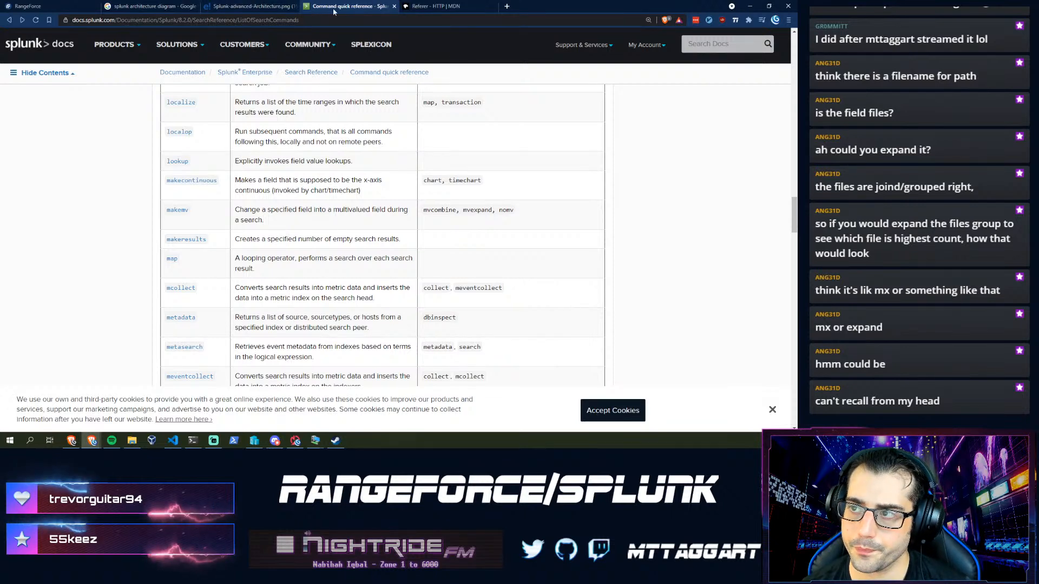
click(49, 6)
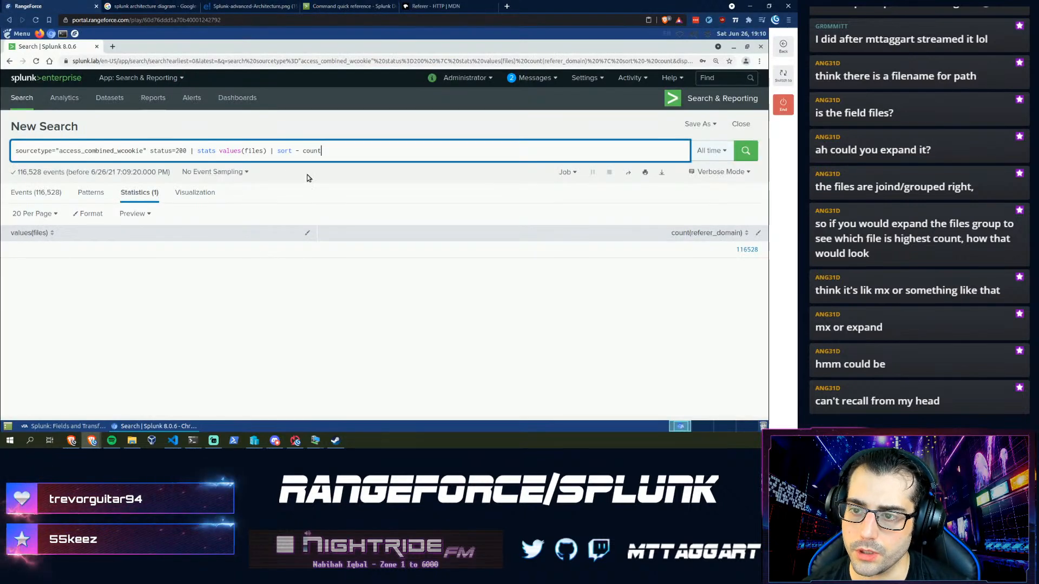
drag(345, 150, 263, 153)
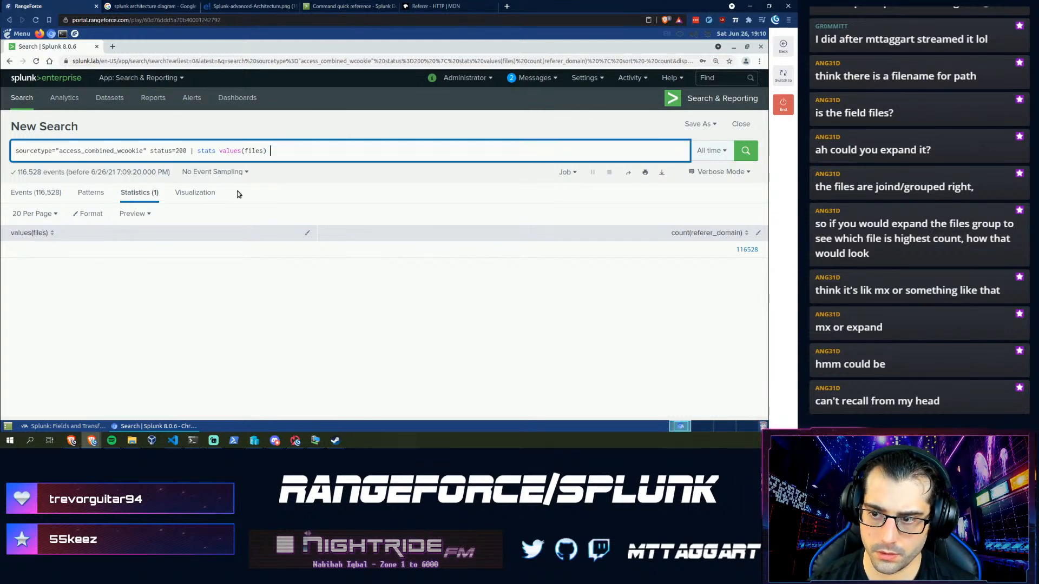
key(Return)
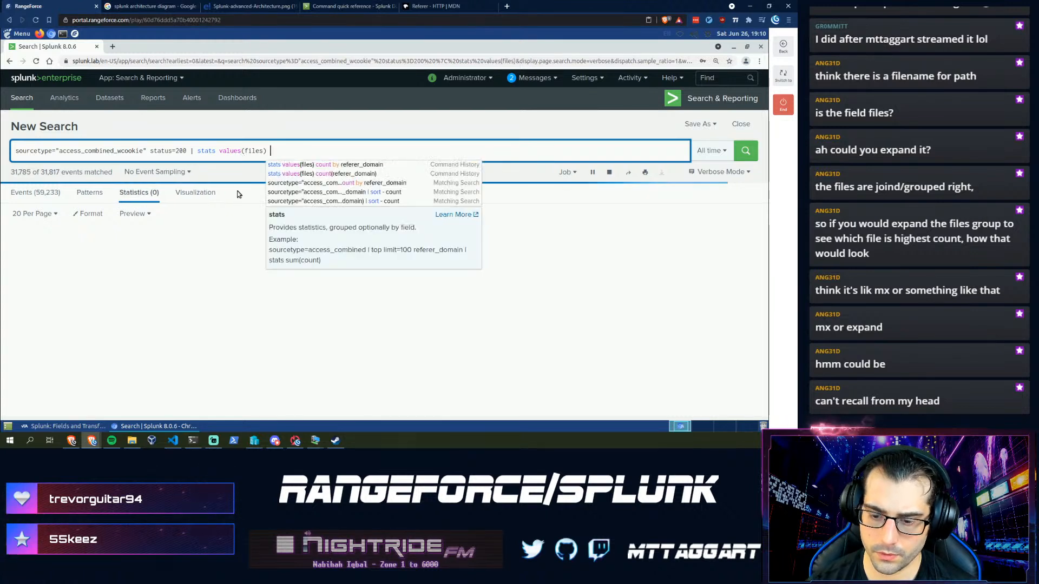
text(,)
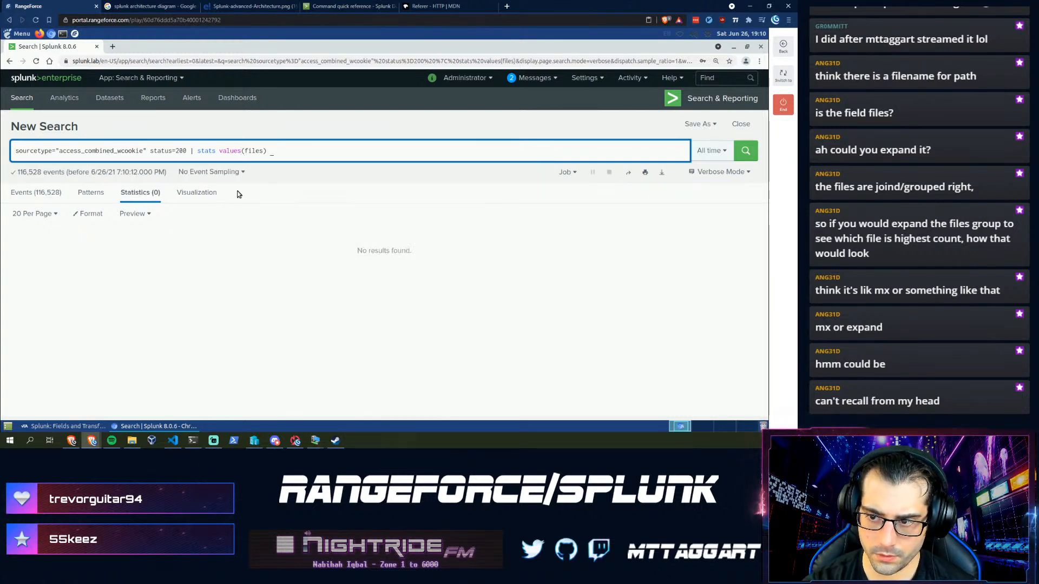
key(BackSpace)
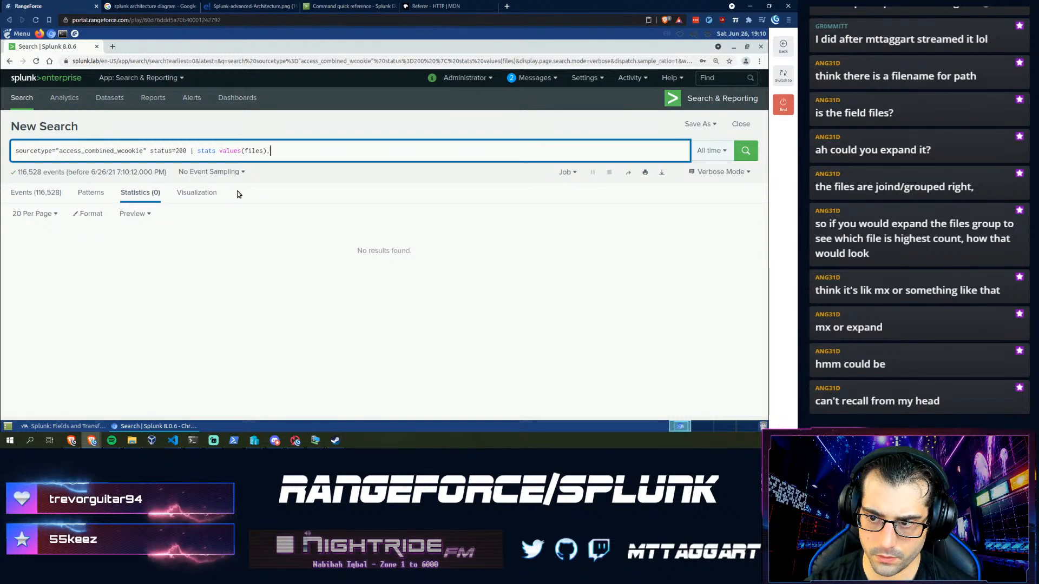
text(, )
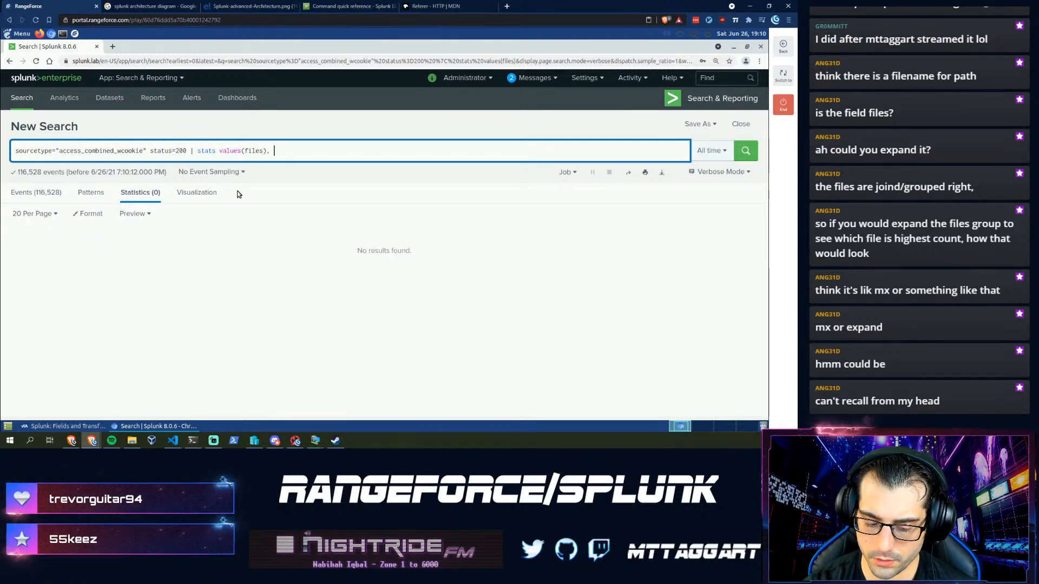
text(ferefe)
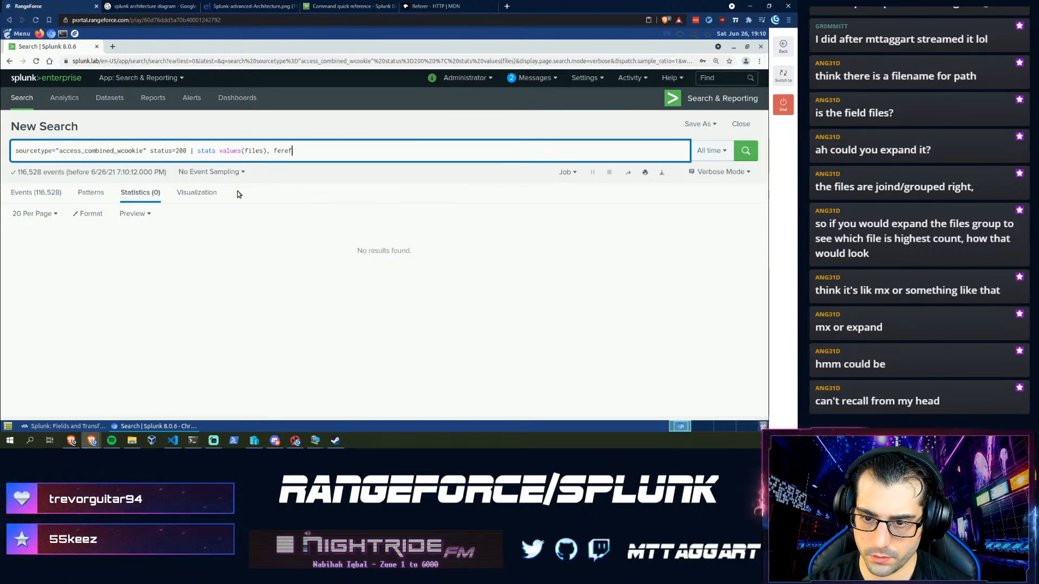
key(BackSpace)
text(r)
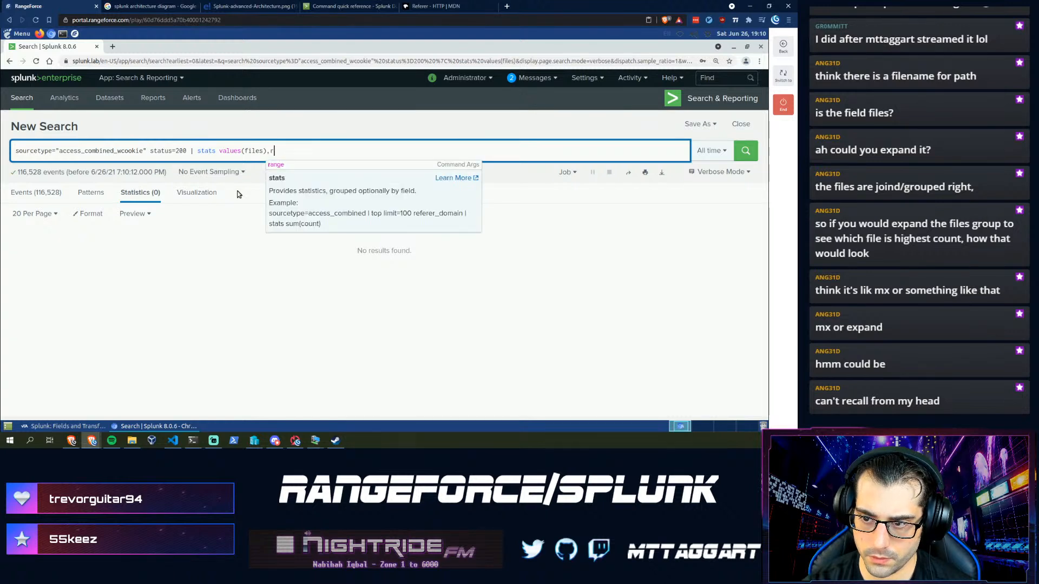
text(referer_d)
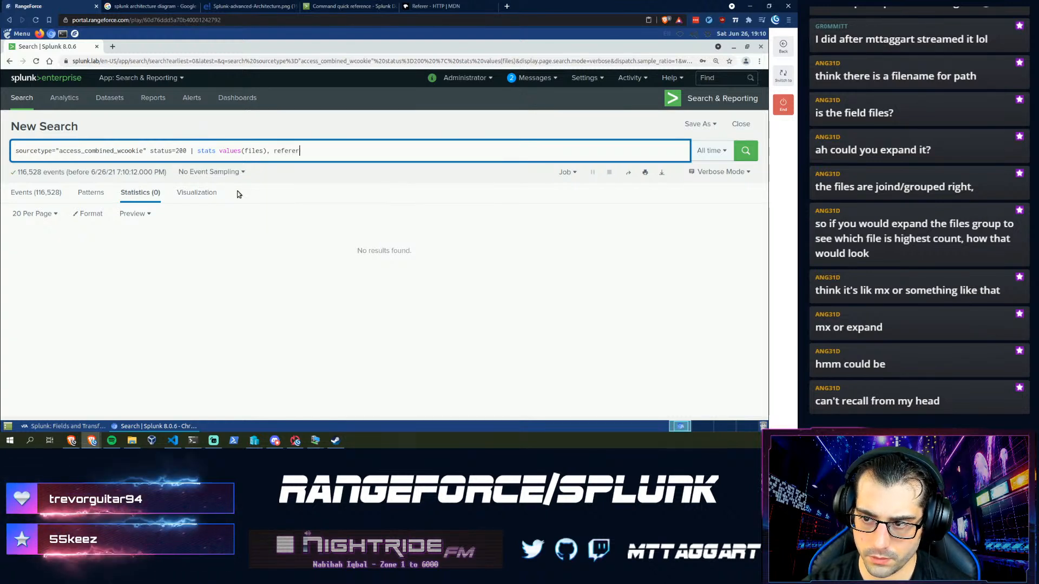
text(omain)
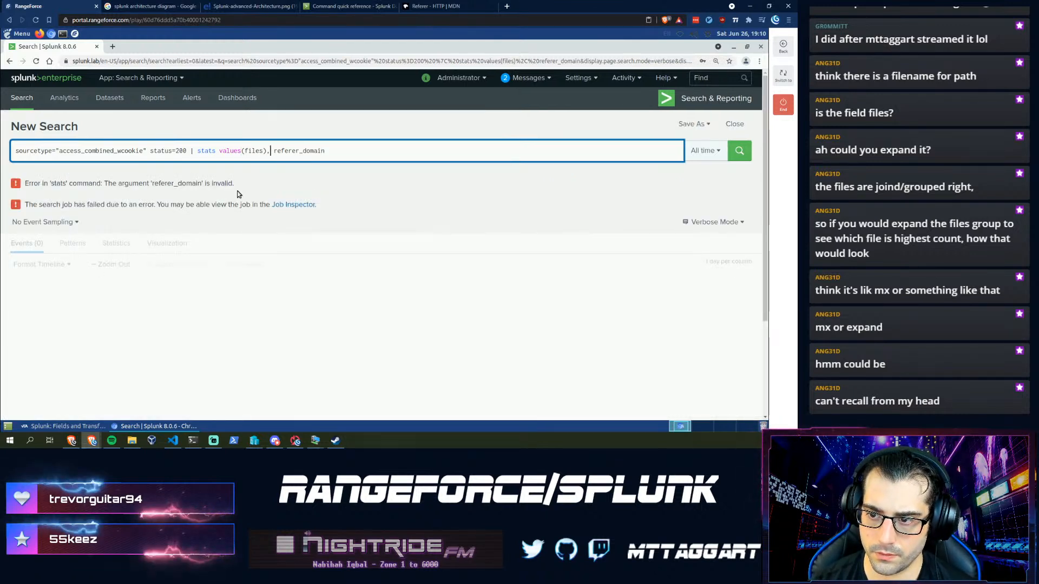
key(Right)
key(Delete)
key(End)
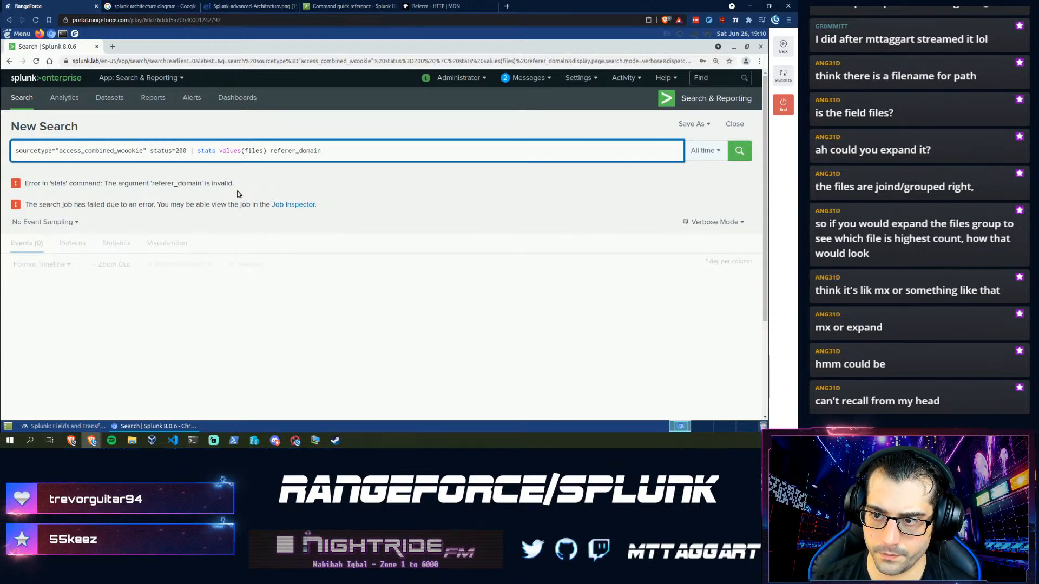
key(Left)
key(Left)
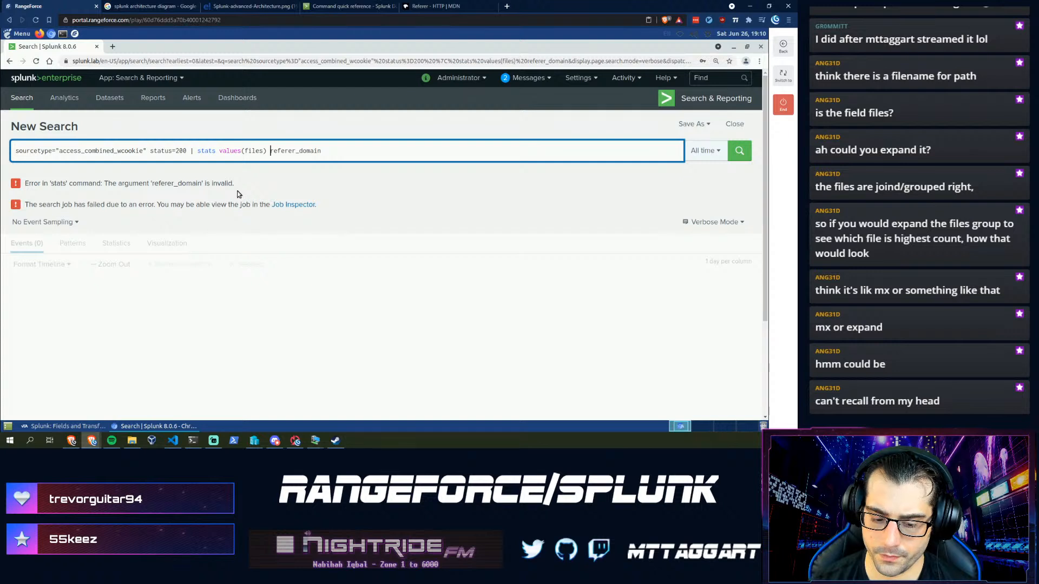
key(End)
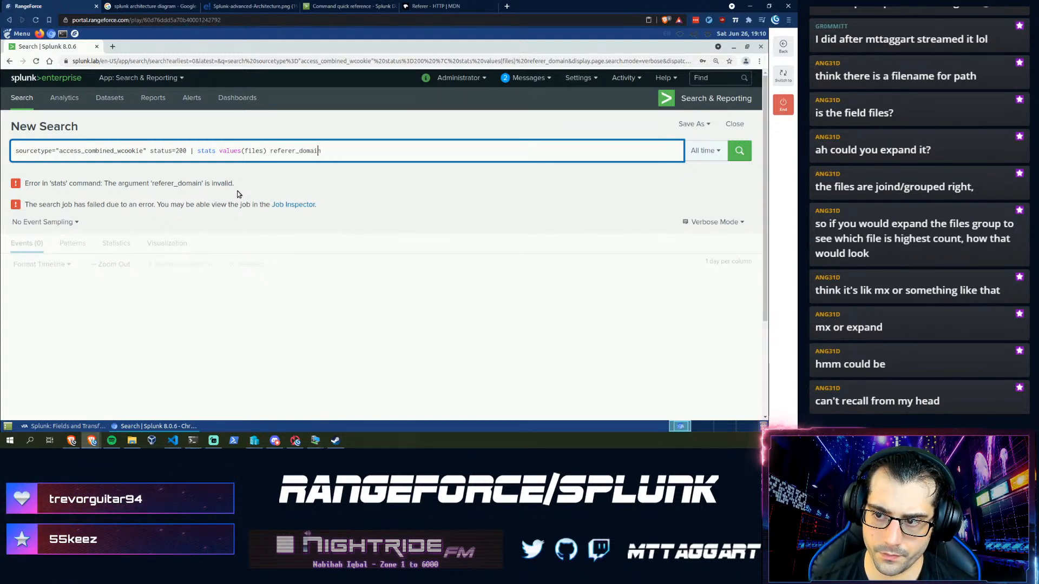
key(Left)
key(Left)
key(Left)
key(Left)
key(Left)
key(Left)
key(Left)
key(Left)
key(Left)
key(Left)
key(Left)
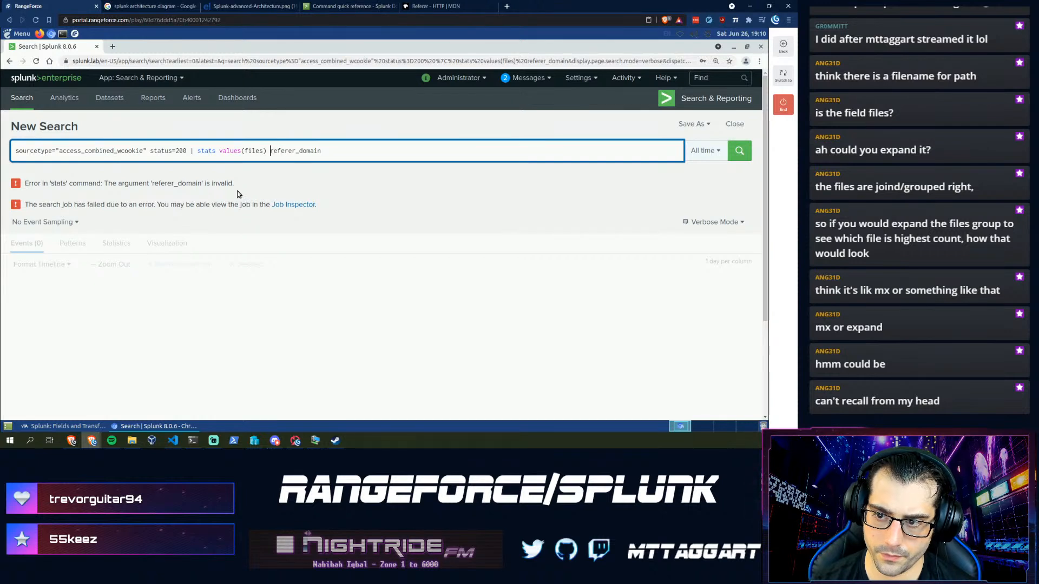
key(BackSpace)
key(BackSpace)
key(Return)
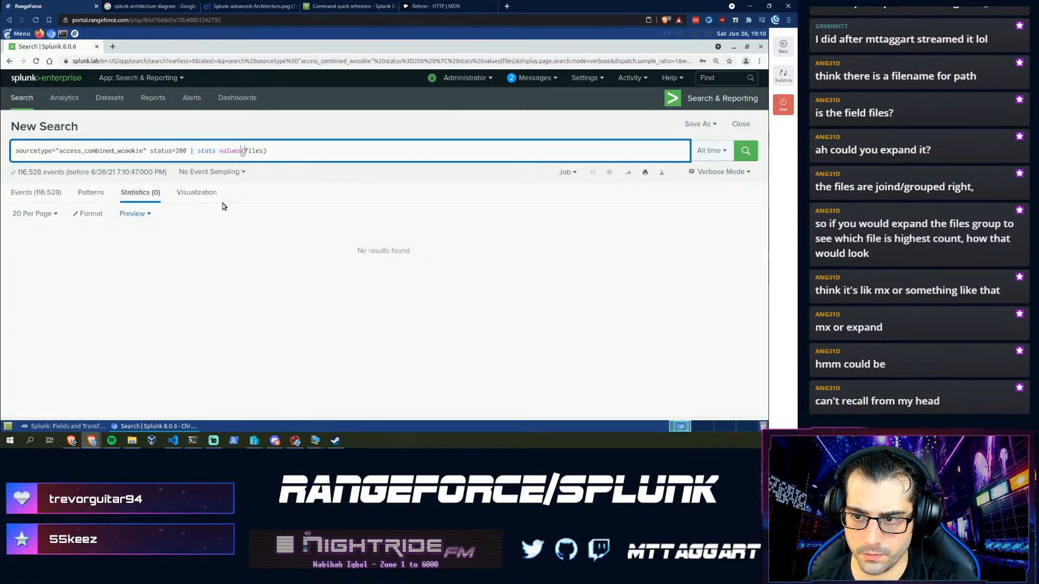
- Correct the field to values(file), listing eleven file names, then delete 'values(' from the query
click(259, 151)
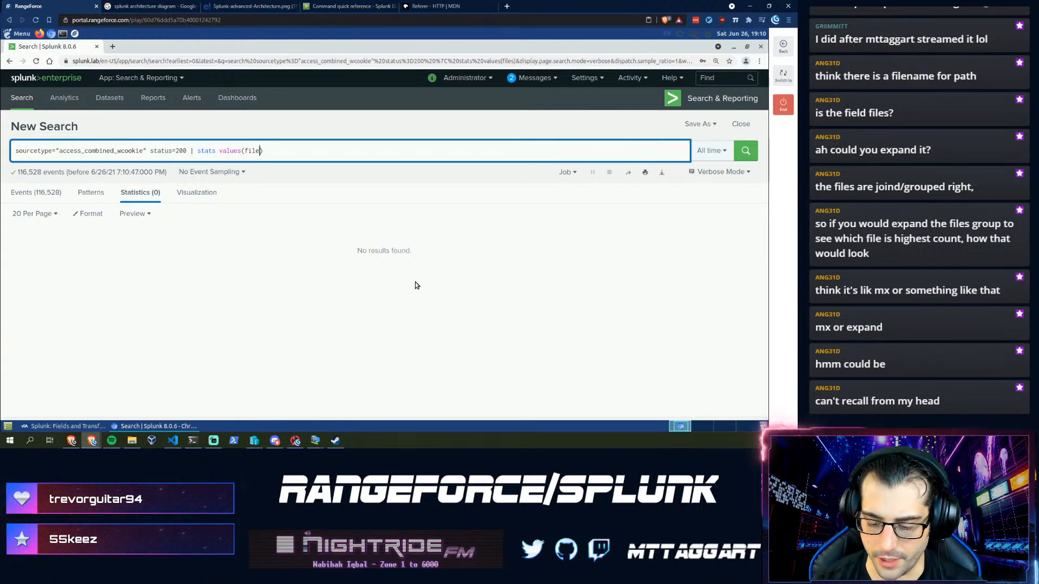
key(Return)
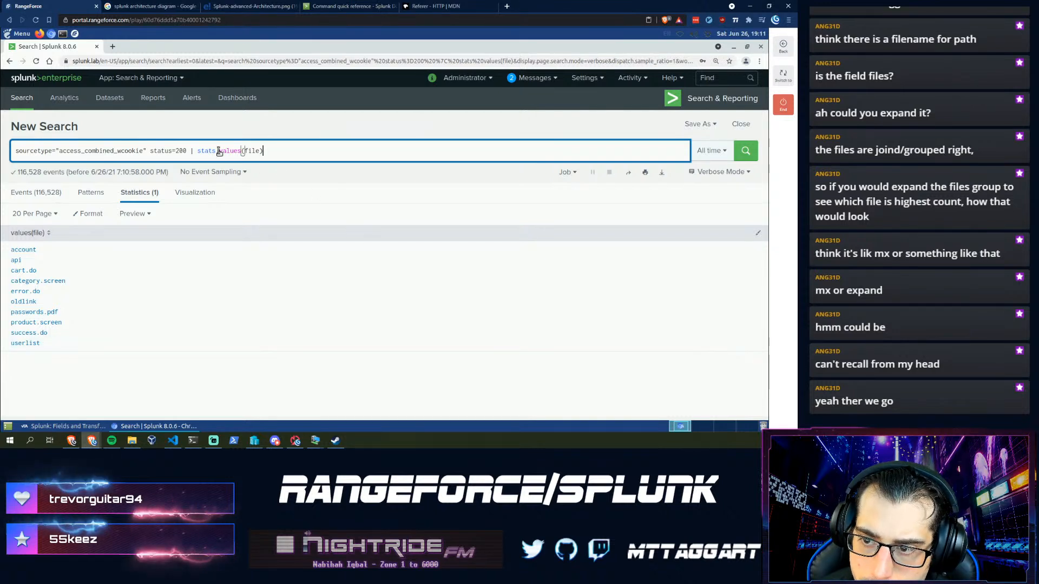
drag(218, 150, 242, 151)
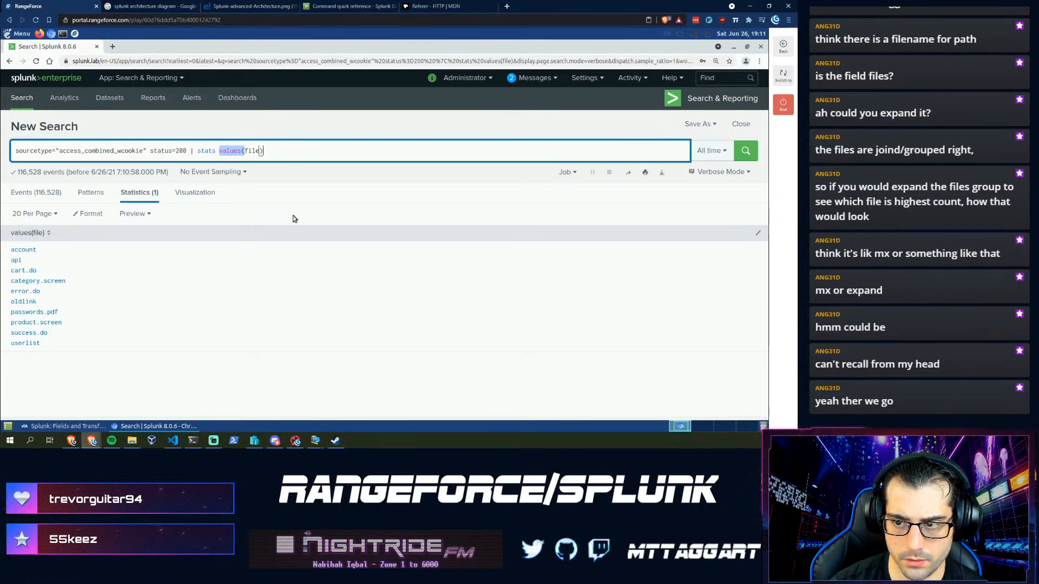
key(BackSpace)
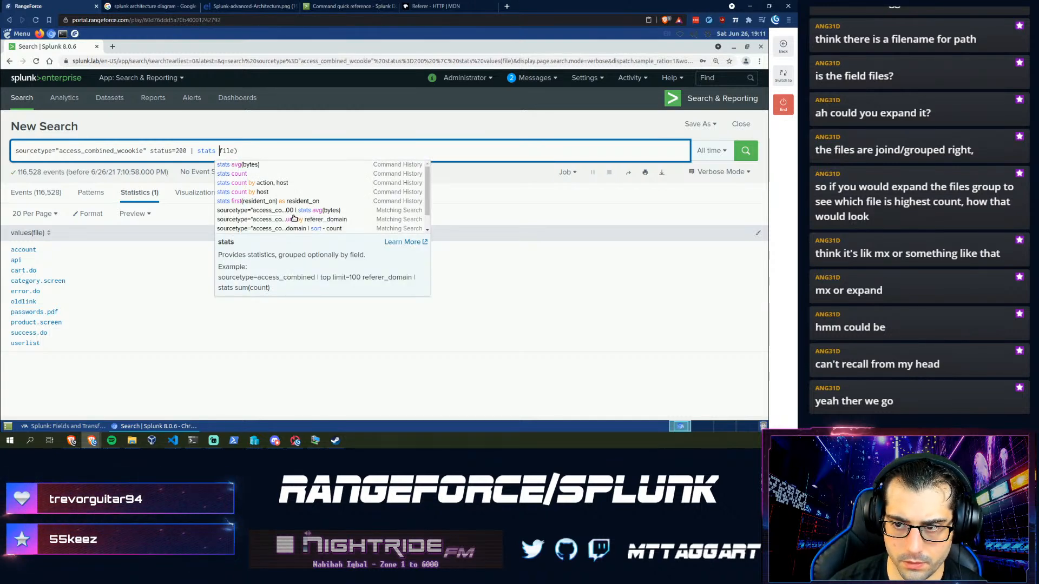
- Run stats count by referer_domain, file and review the 22 result rows
text(count )
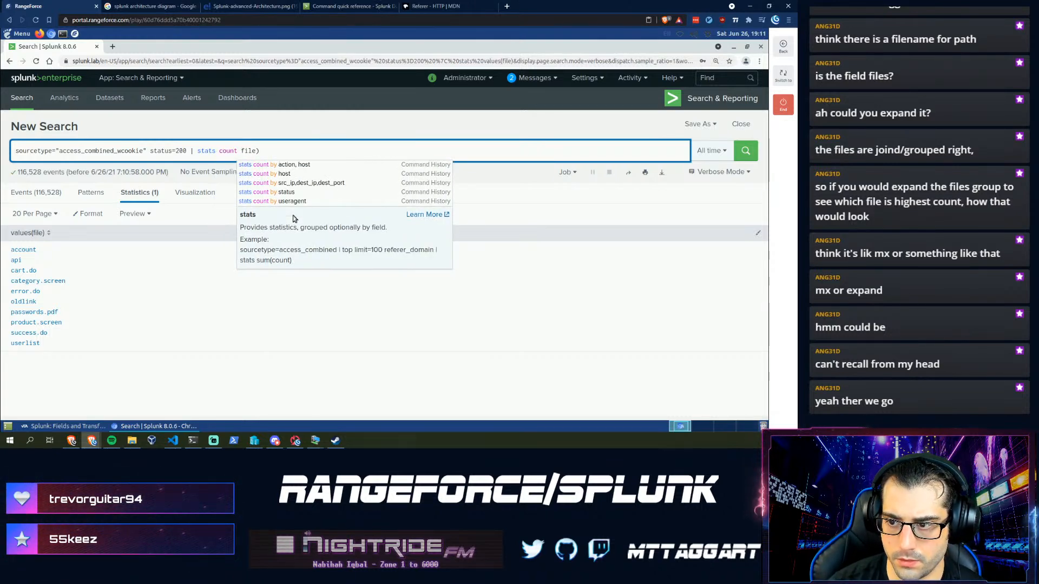
text(by)
key(Delete)
key(Delete)
key(Delete)
key(Delete)
key(Delete)
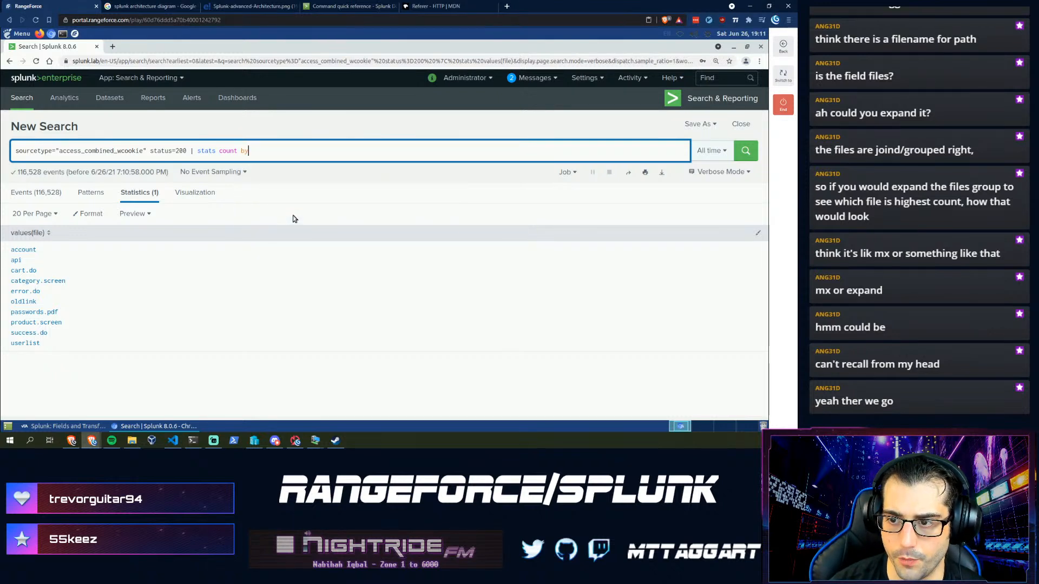
text(refer)
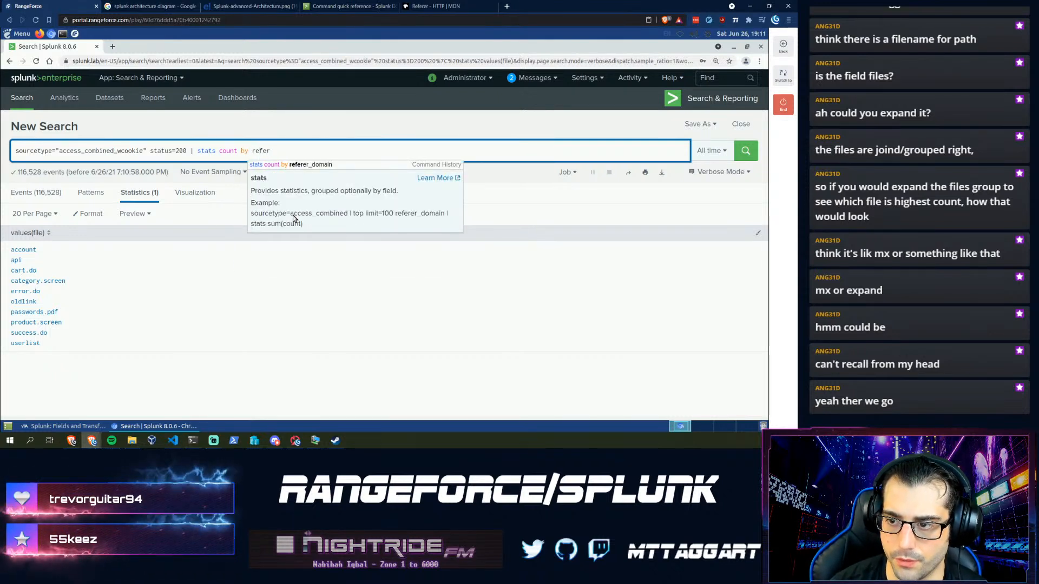
key(Down)
key(Return)
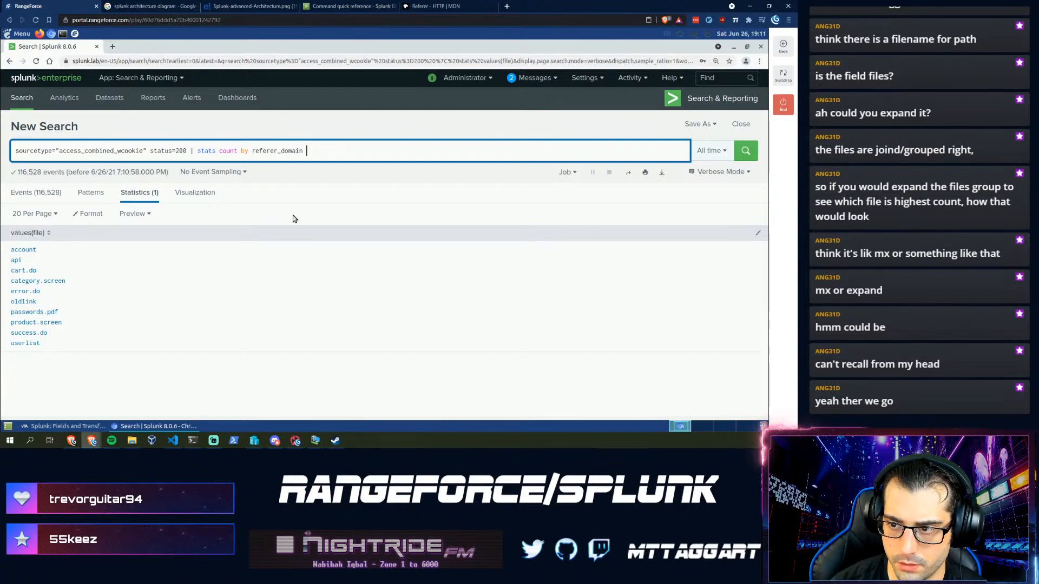
text(, file)
key(Return)
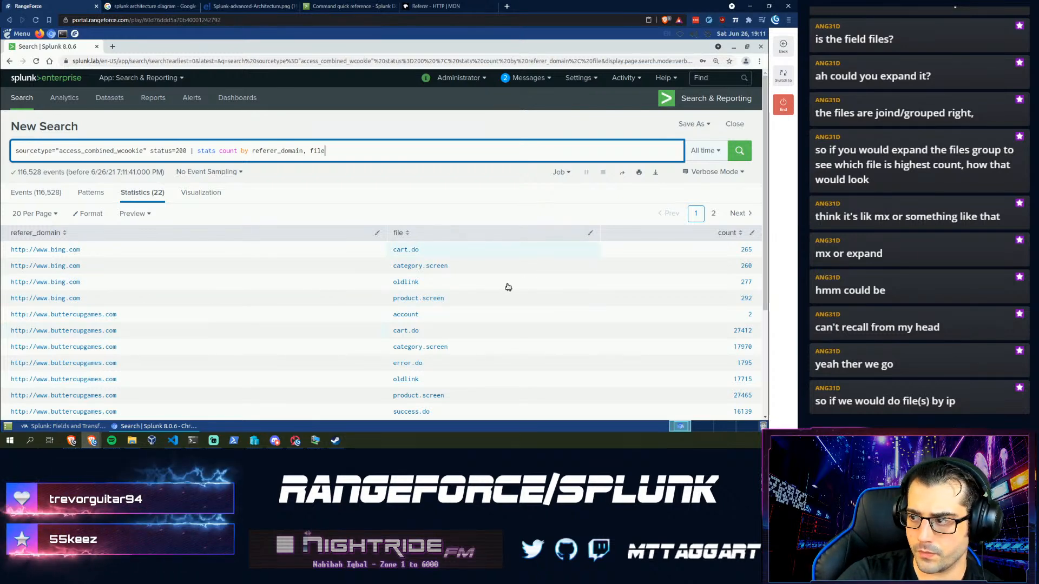
scroll(406, 301, down, 1)
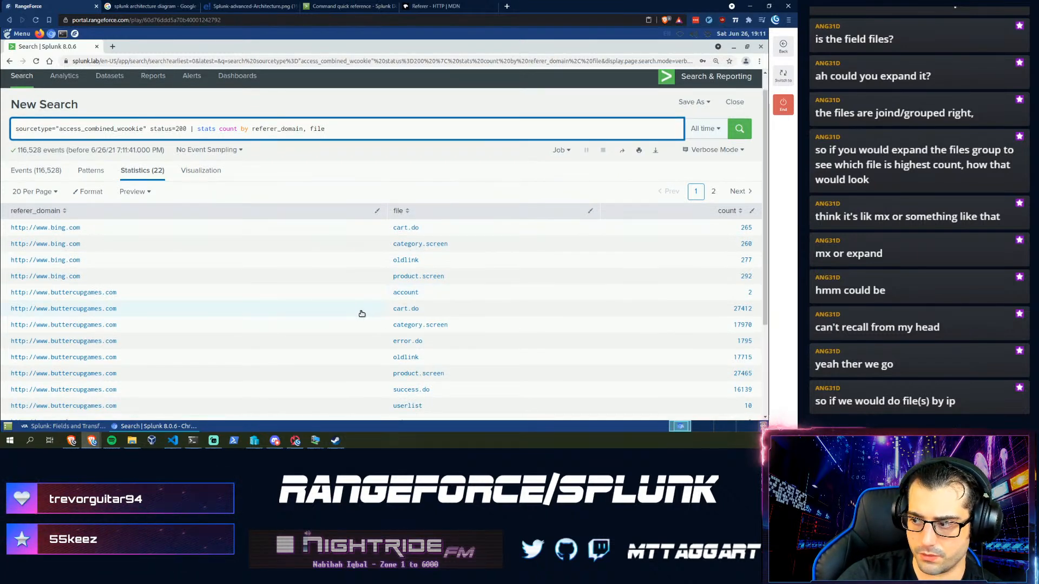
scroll(324, 319, down, 2)
scroll(331, 317, down, 3)
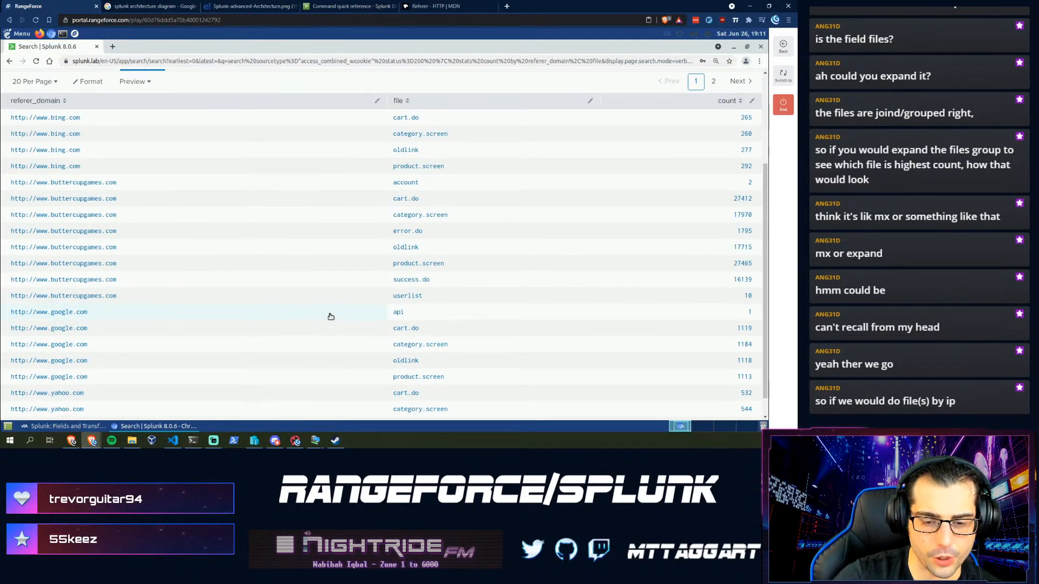
scroll(331, 316, up, 4)
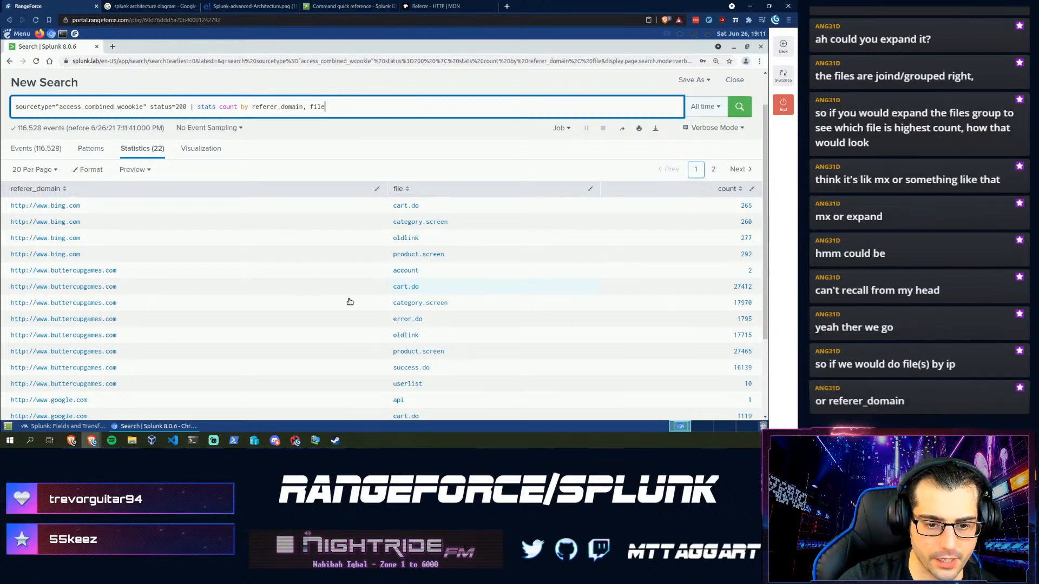
scroll(349, 310, down, 5)
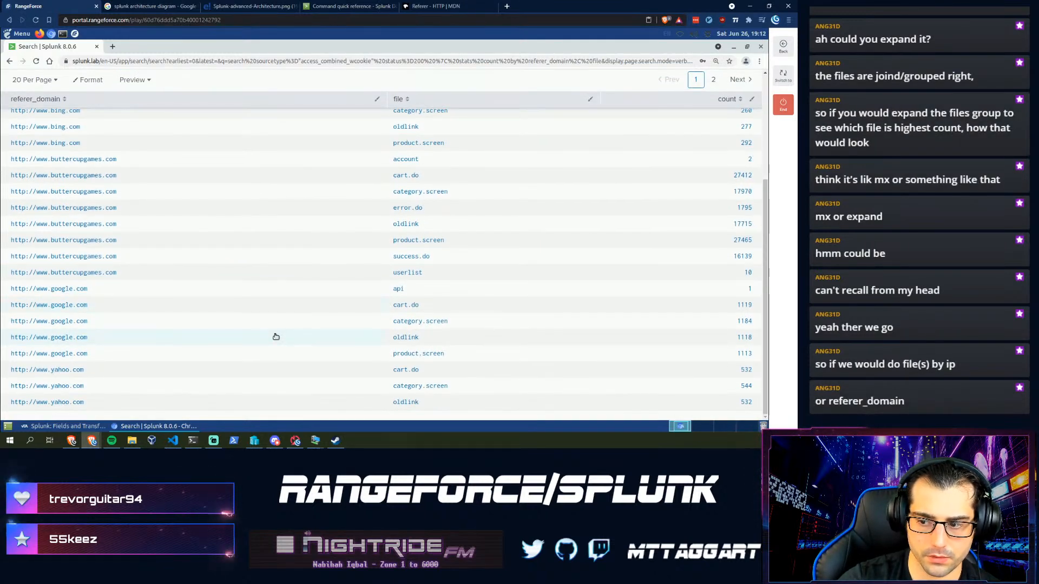
scroll(275, 337, up, 7)
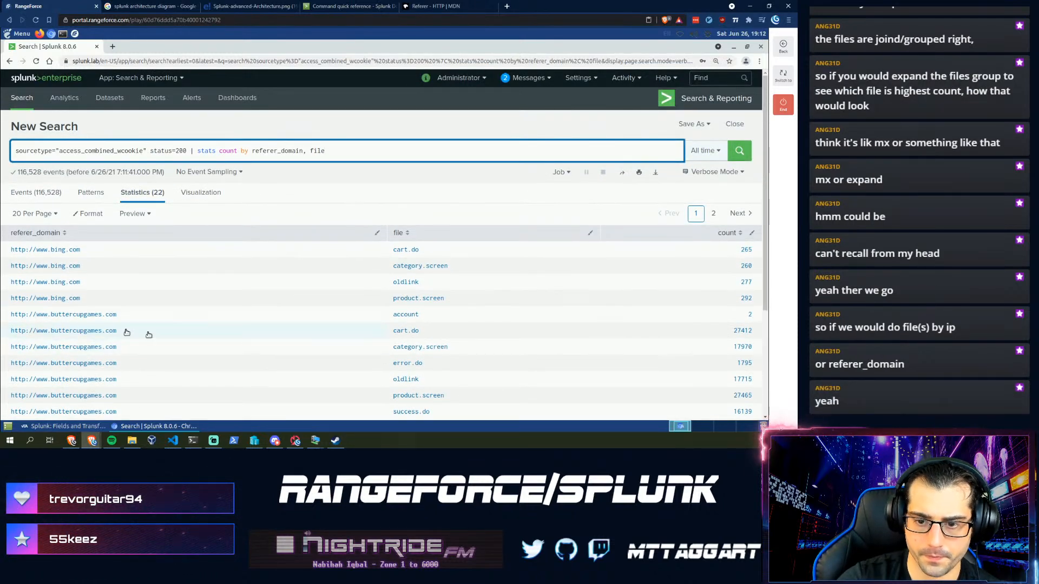
- Trim the query back so it ends at stats
click(216, 151)
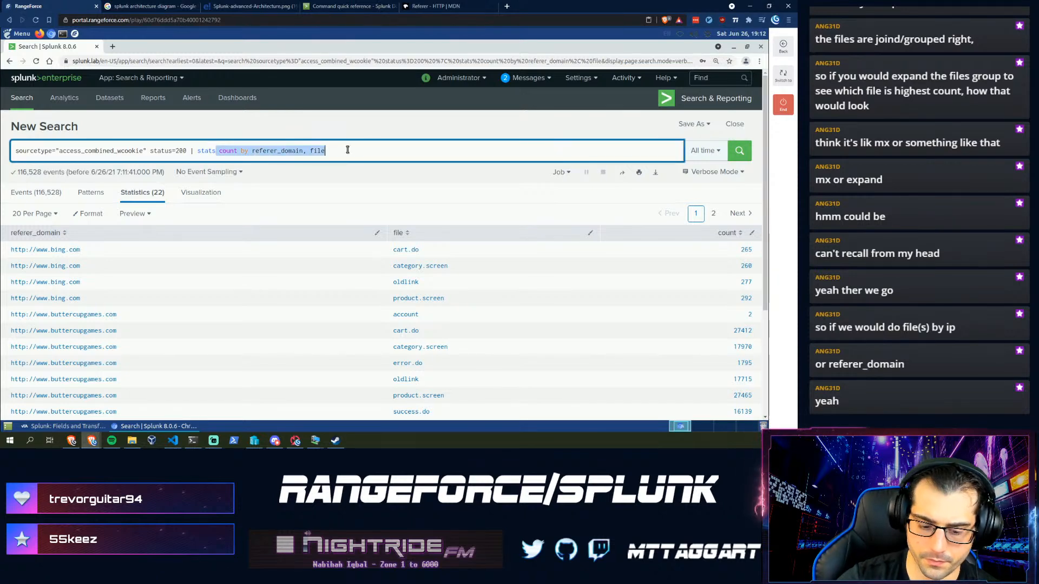
text(gr)
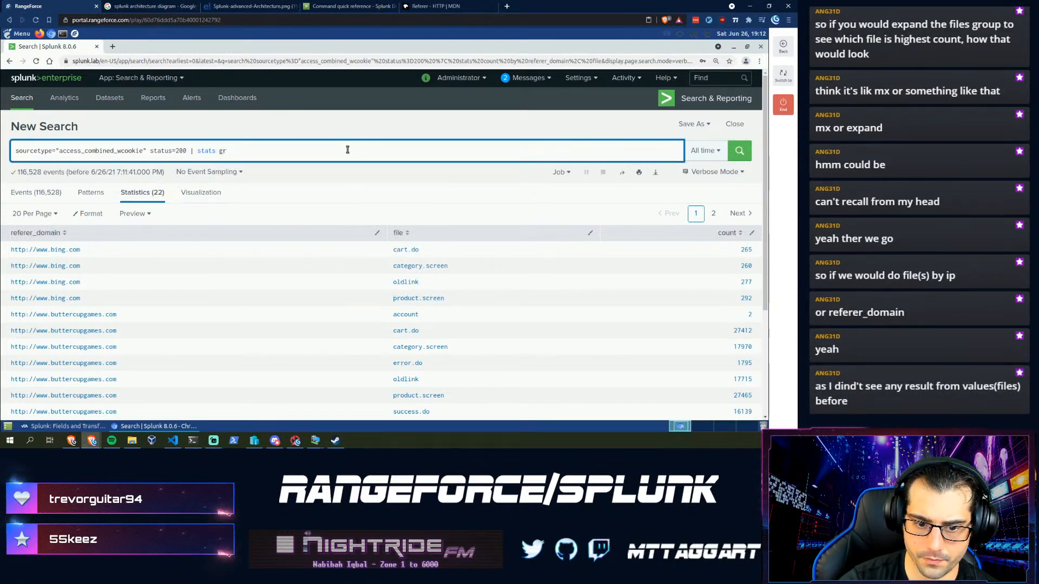
key(BackSpace)
key(BackSpace)
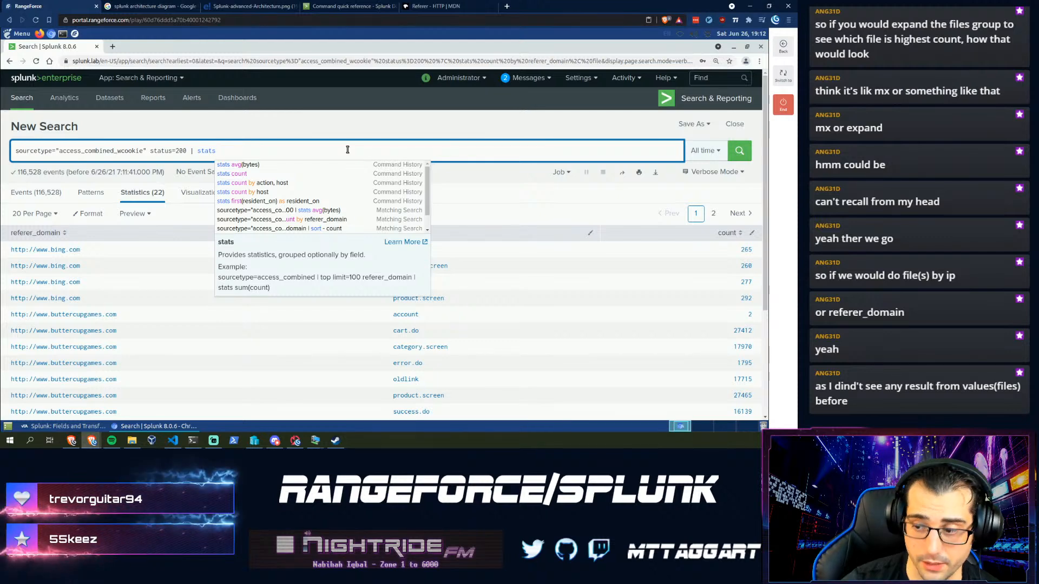
click(348, 150)
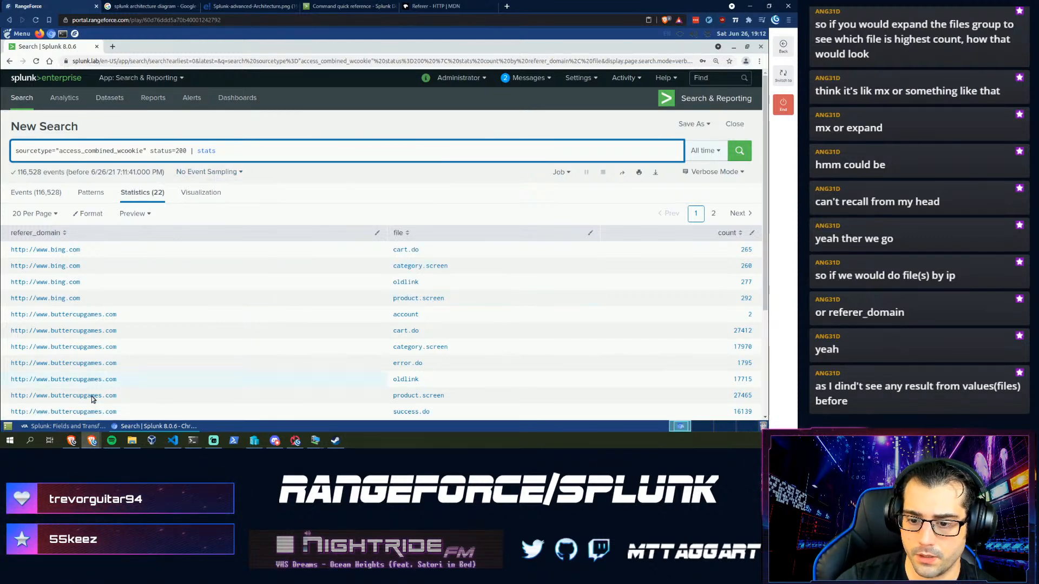
- End the completed Splunk: Fields and Transforms module from the RangeForce window and confirm
click(81, 427)
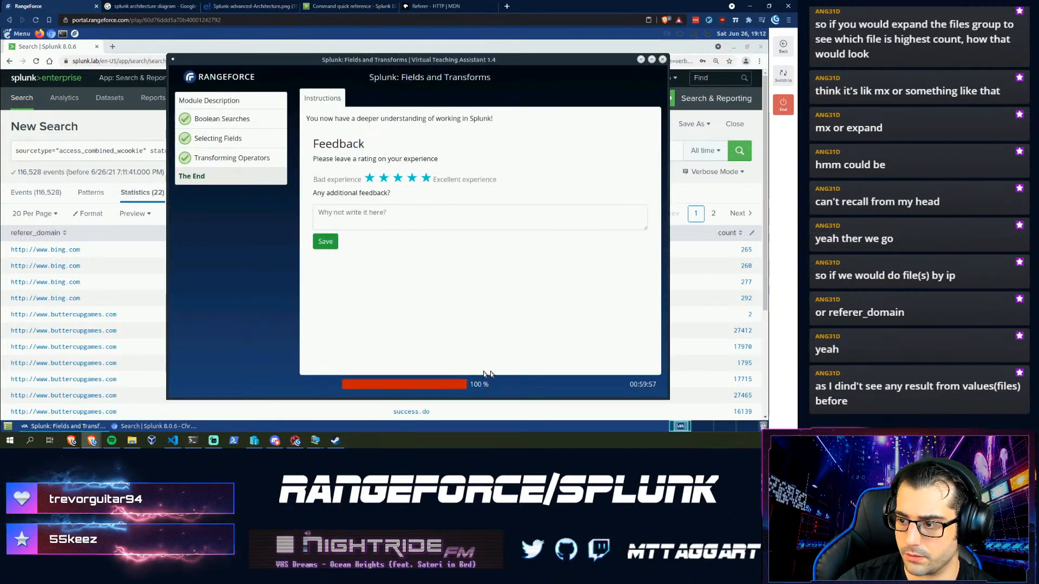
click(783, 106)
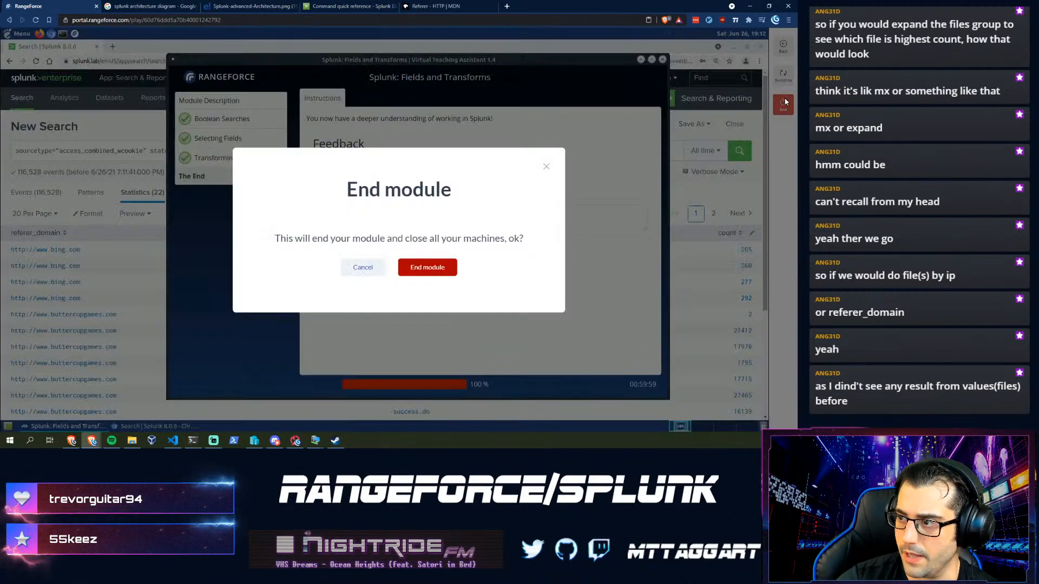
click(426, 267)
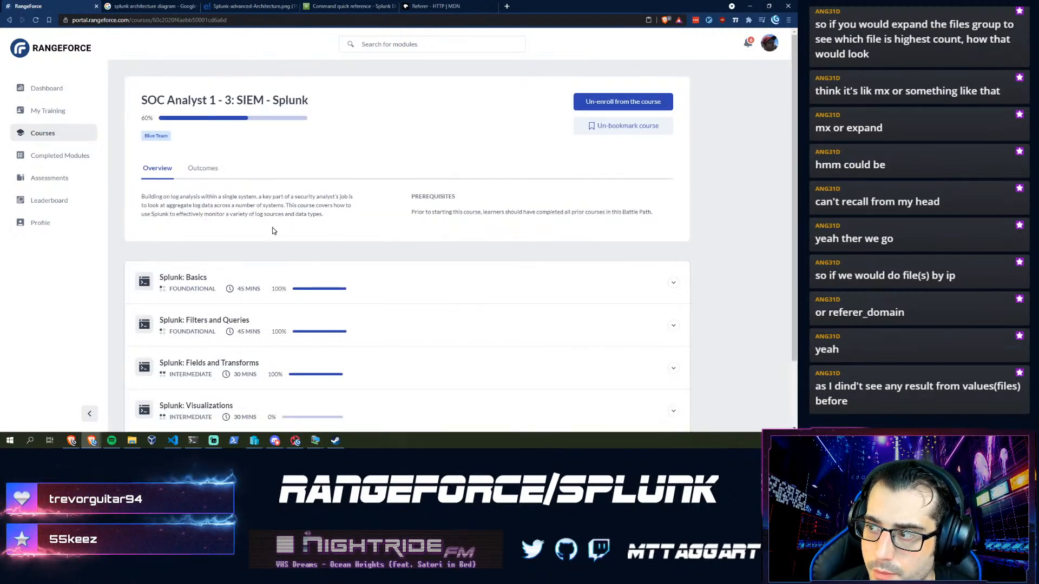
- Scroll the SOC Analyst 1 - 3 course page down to the module list showing Fields and Transforms complete
scroll(272, 229, down, 2)
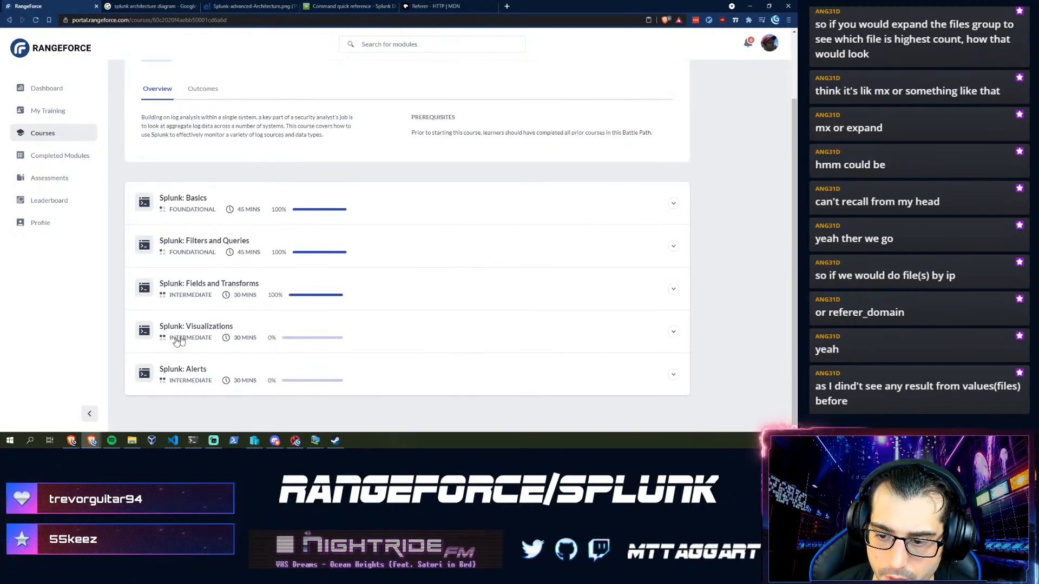